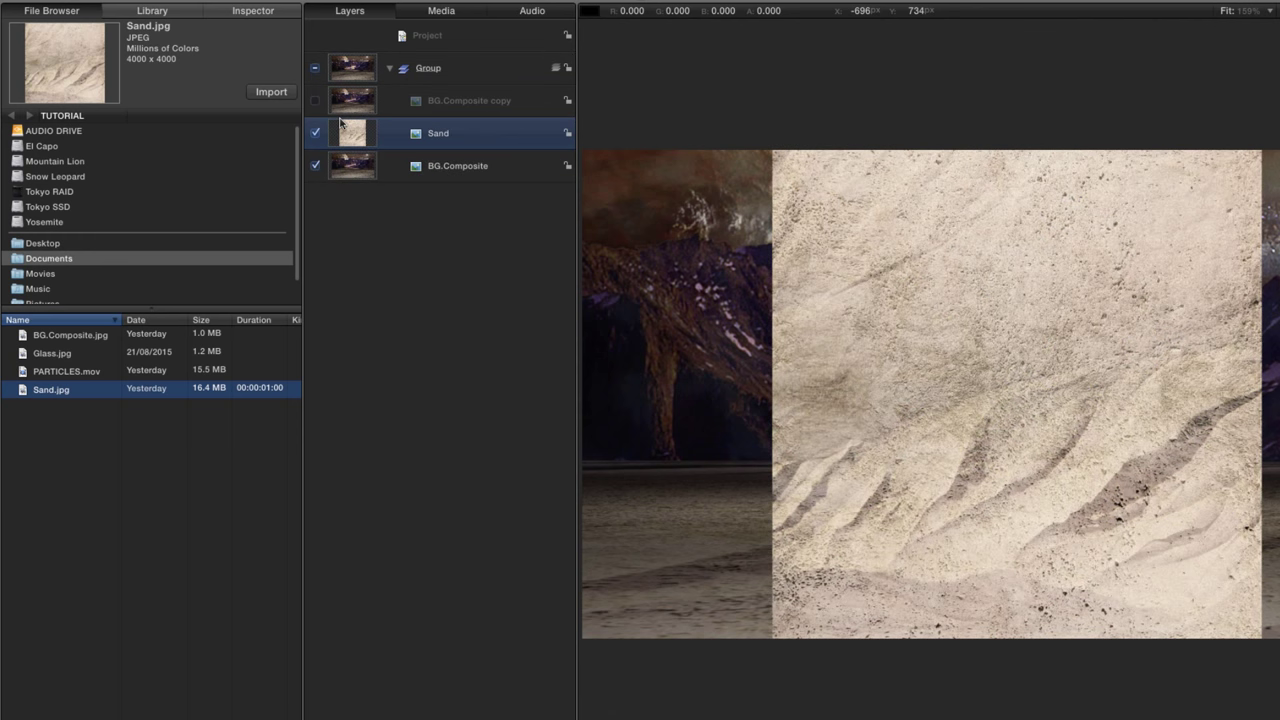
Step: Position the Sand layer at -400 px on Y and -2000 px on Z
click(252, 14)
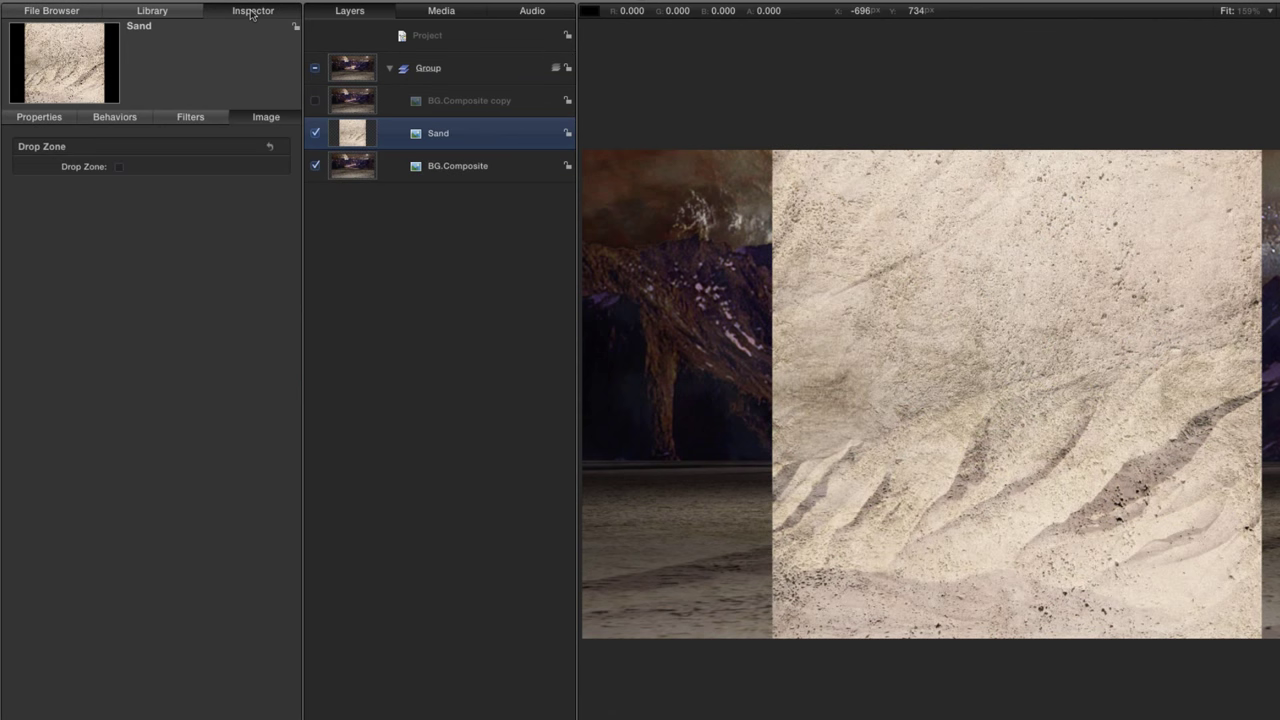
click(45, 119)
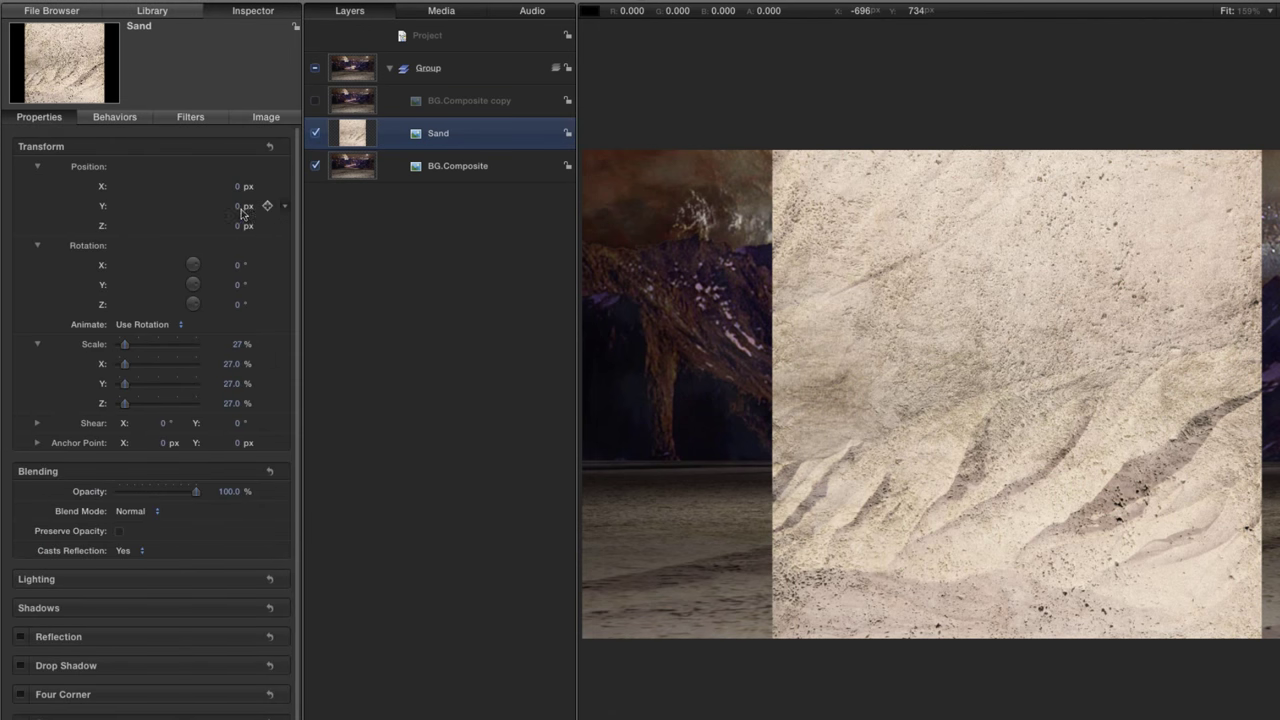
click(238, 206)
key(BackSpace)
text(-400)
key(Tab)
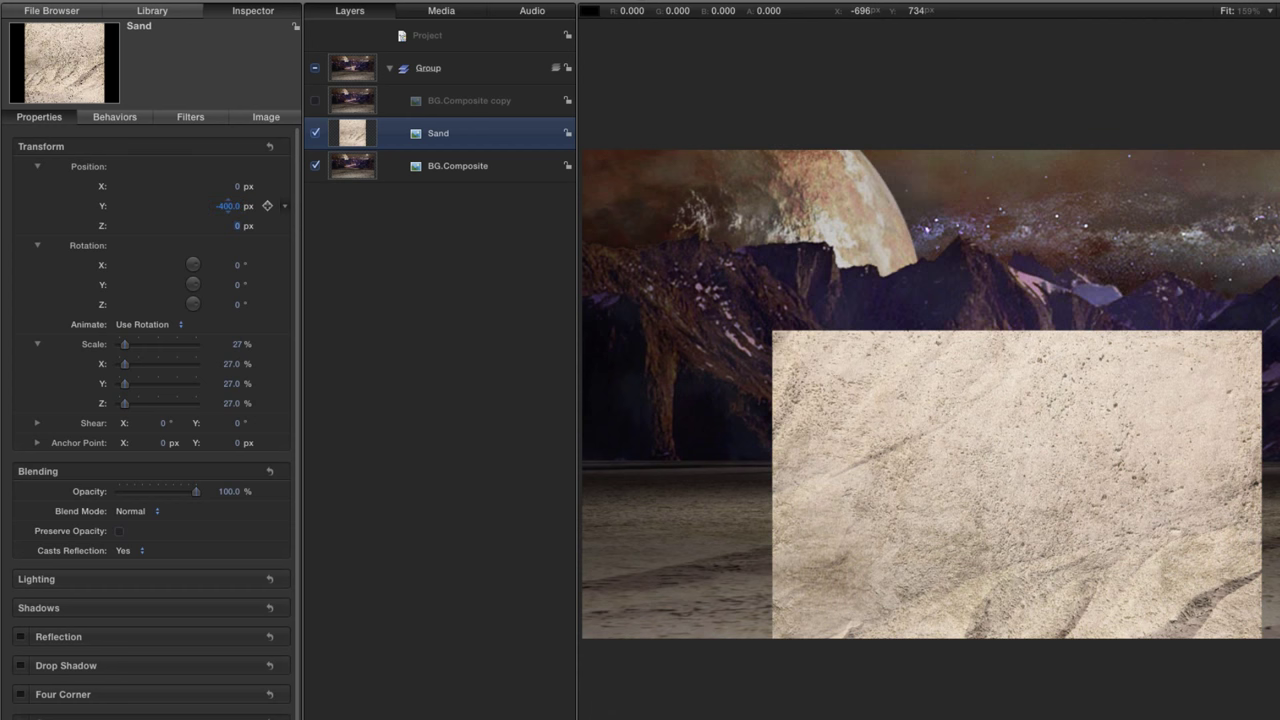
text(-2000)
key(Return)
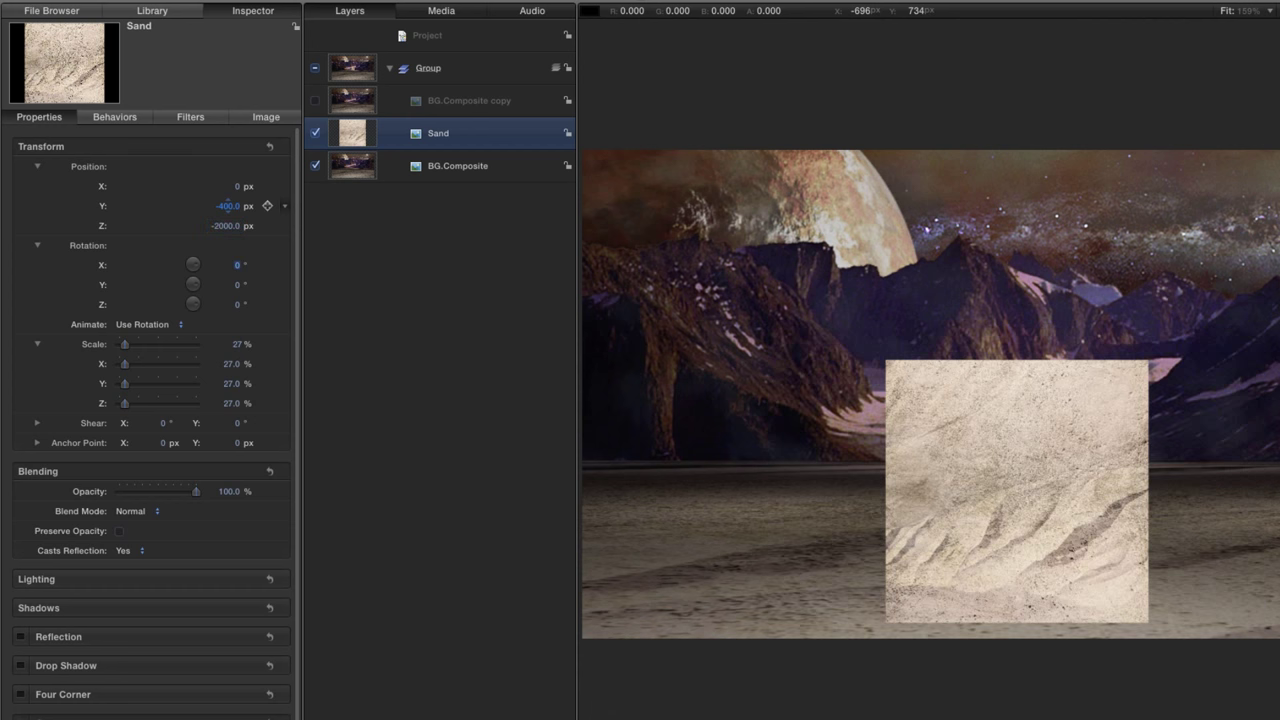
Step: Lay the Sand layer flat with a 90° X rotation and scale it uniformly to 200%
click(237, 265)
text(90)
key(Return)
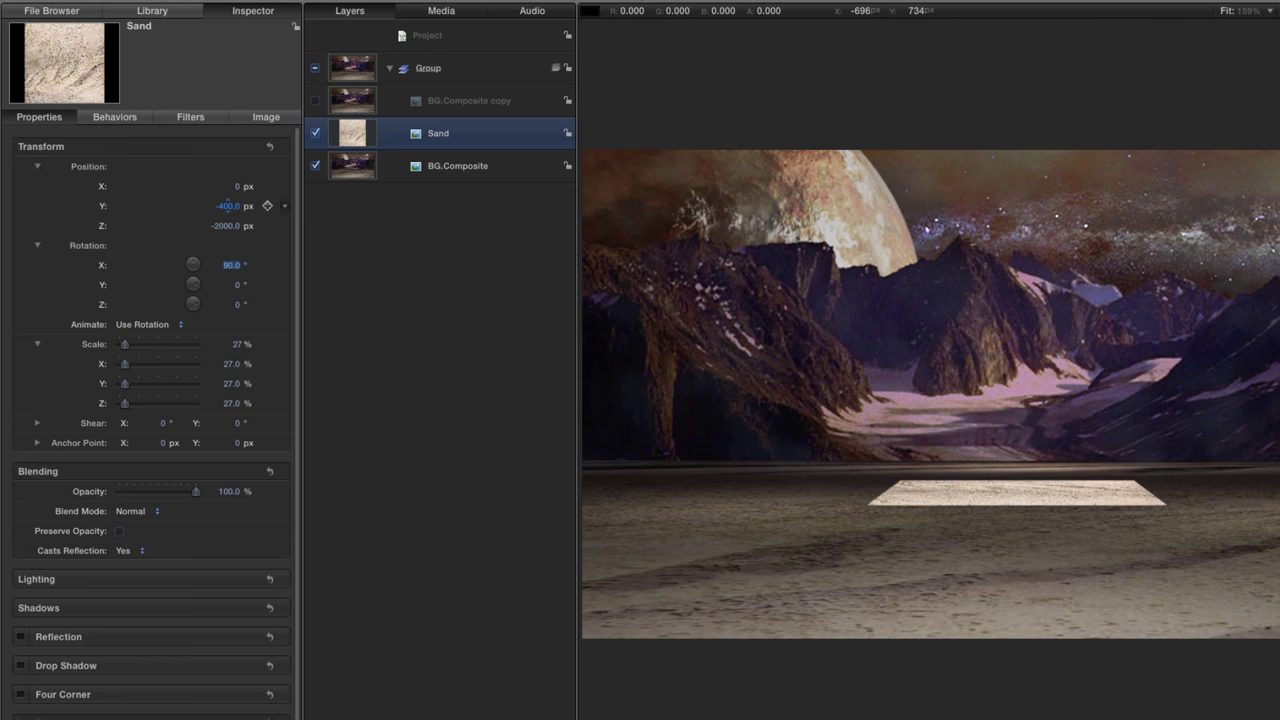
key(Tab)
key(Tab)
text(200)
key(Return)
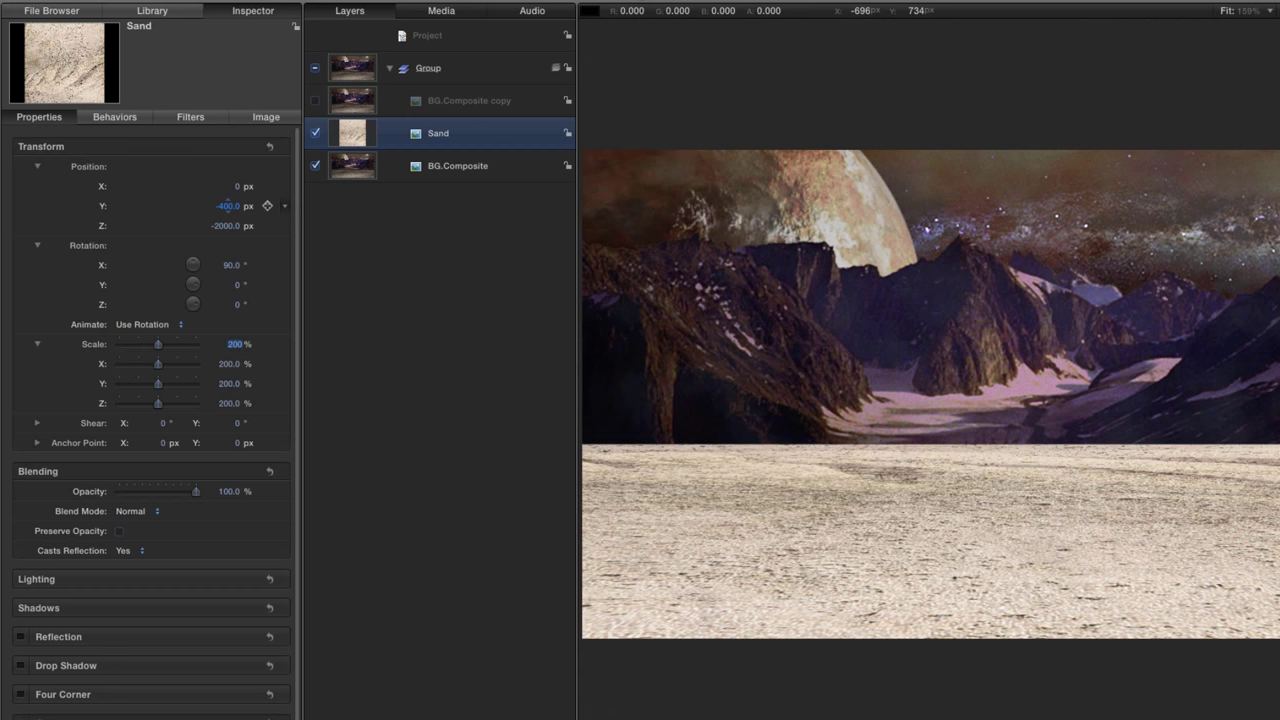
Step: Duplicate the Sand layer and set the copy's Z position to -10500 px
right_click(354, 129)
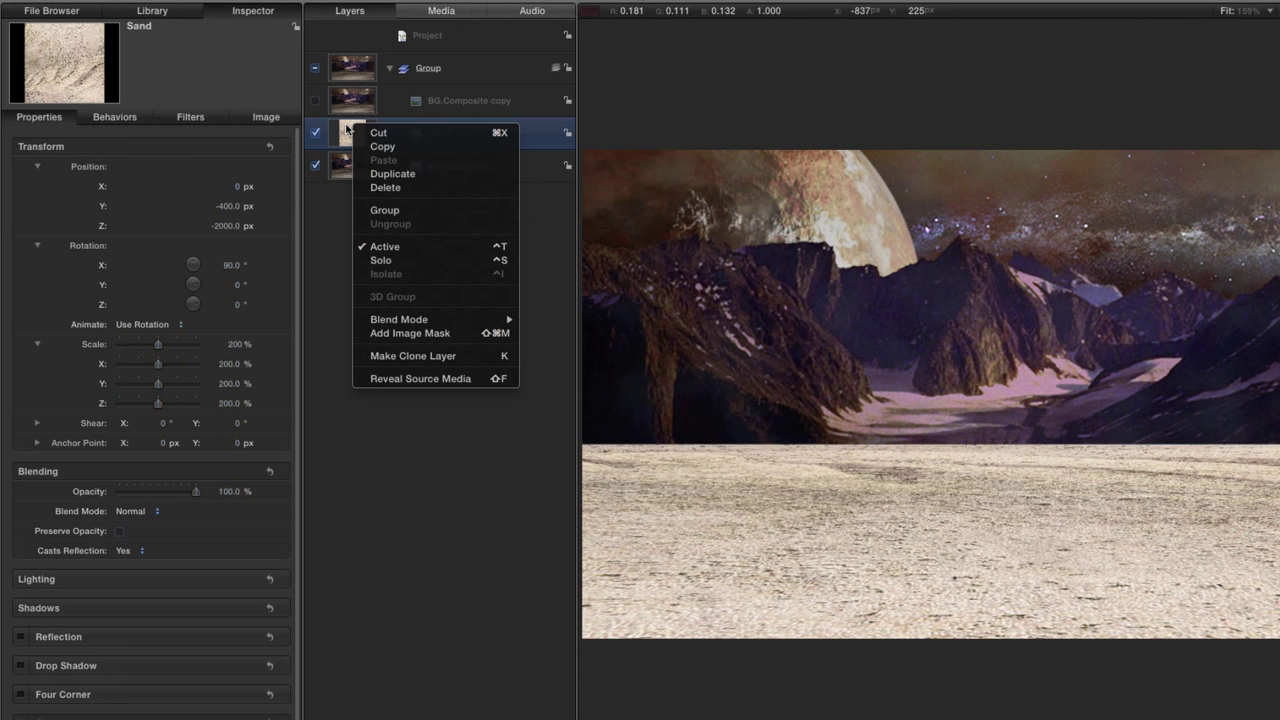
click(382, 175)
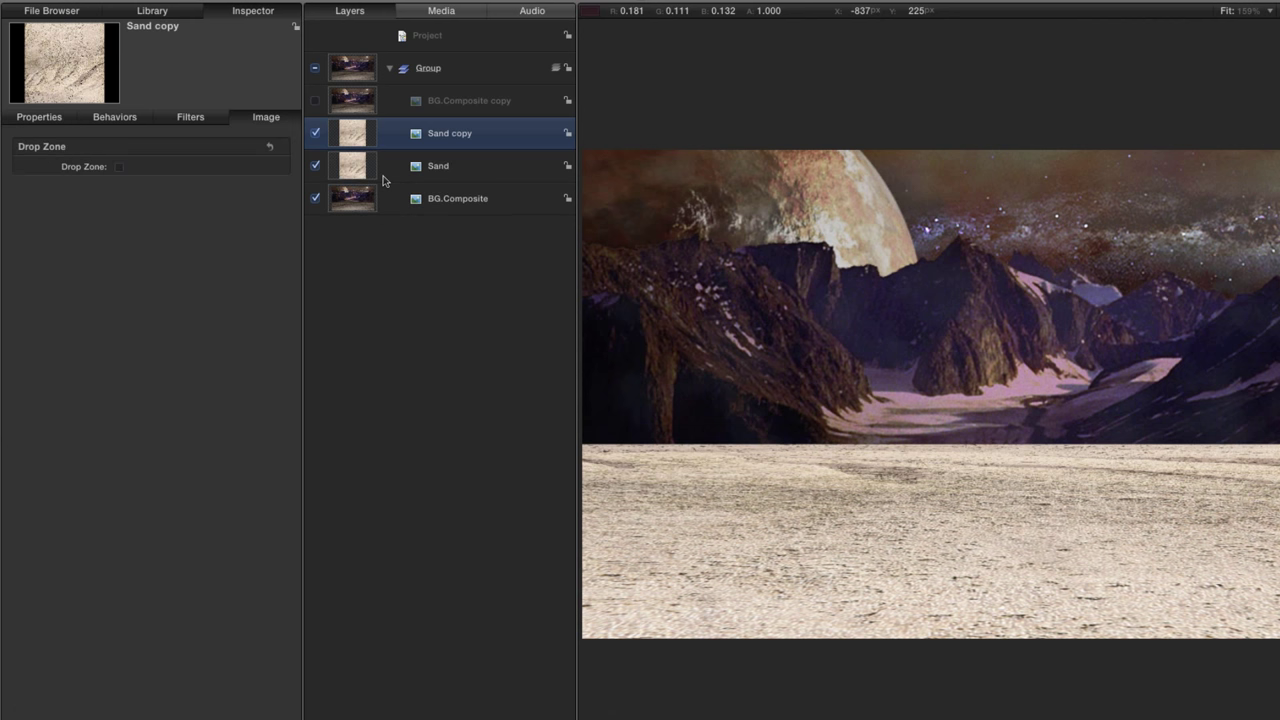
click(50, 119)
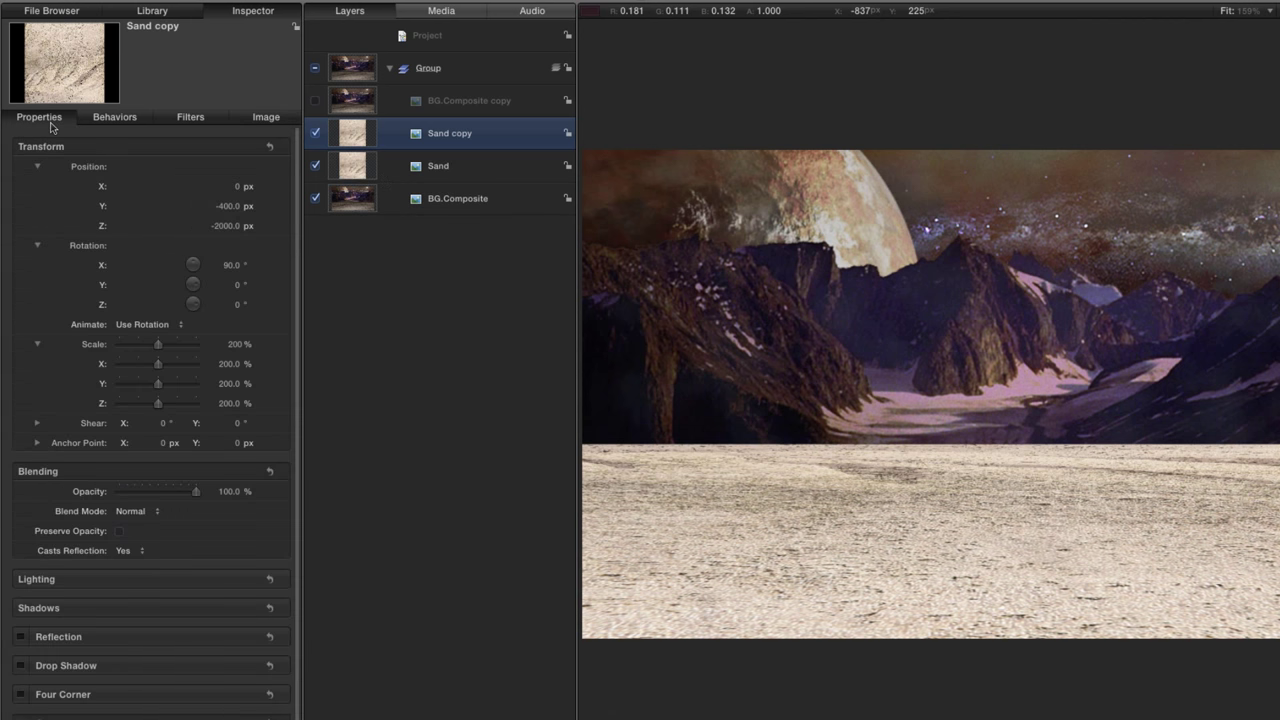
click(220, 226)
key(BackSpace)
text(-)
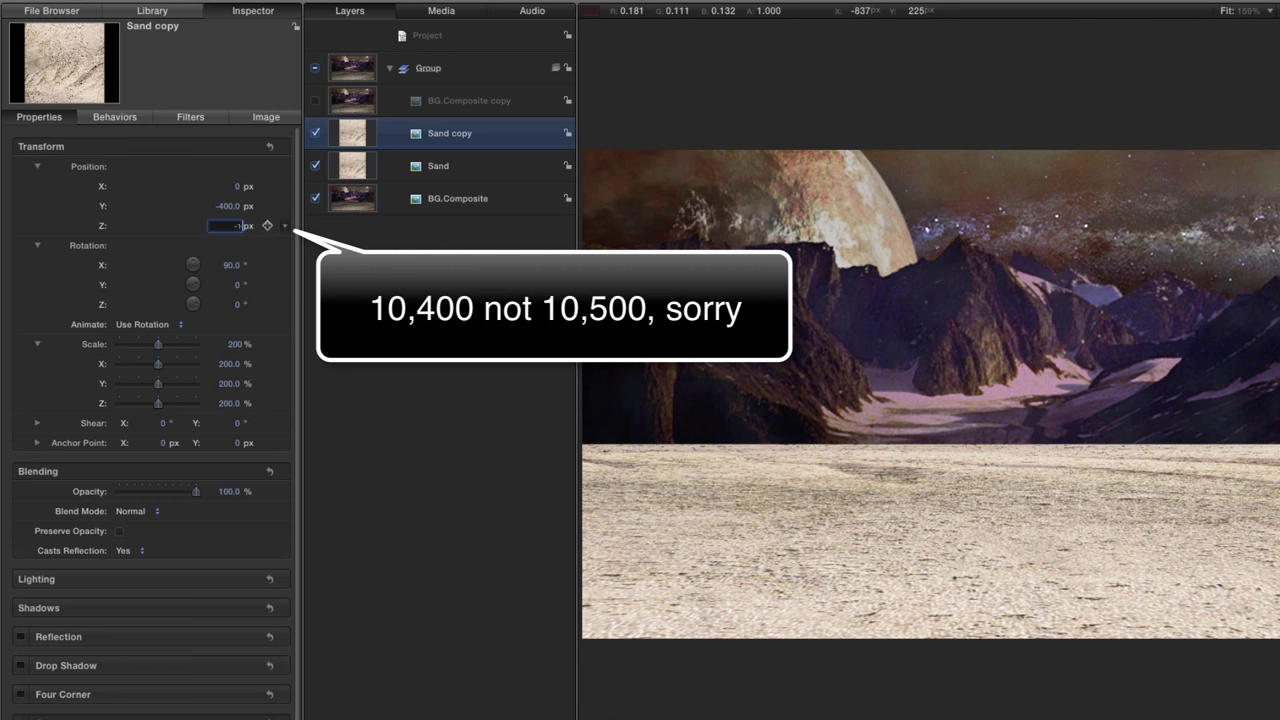
text(10500)
key(Return)
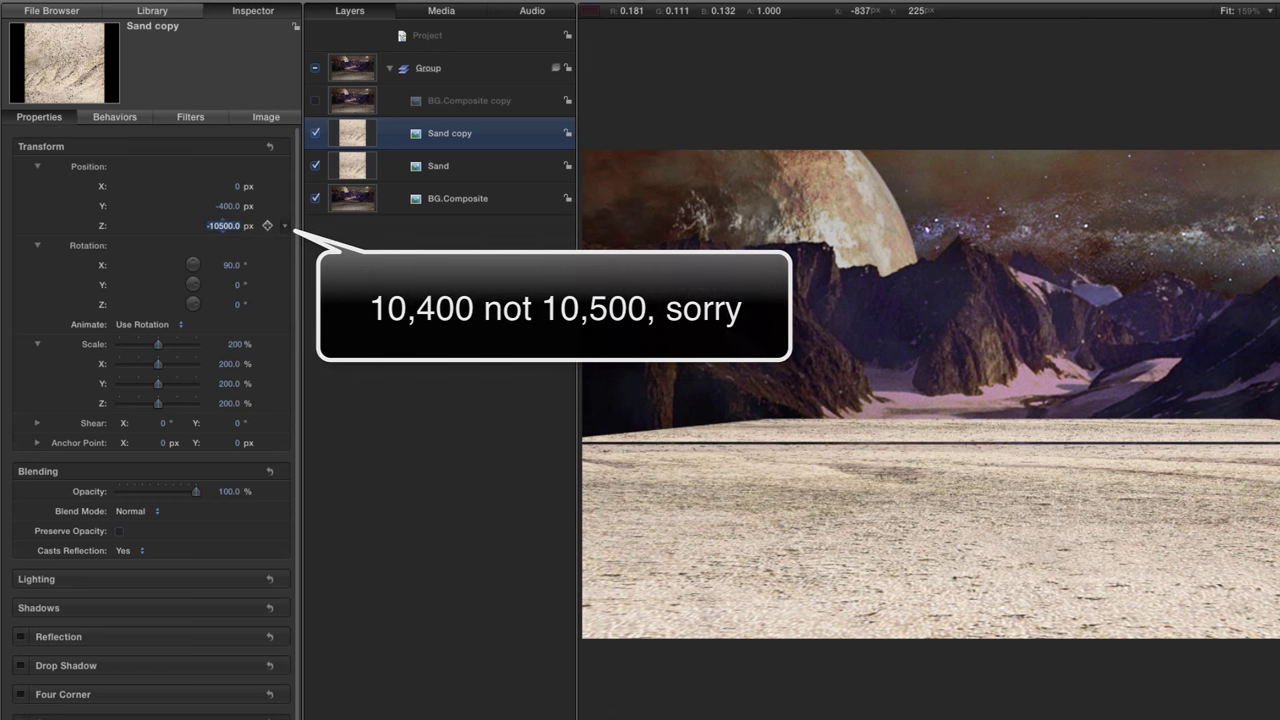
Step: Scale the Sand copy to 400% on X and 225% on Y, and rotate it 180° about Z
click(224, 364)
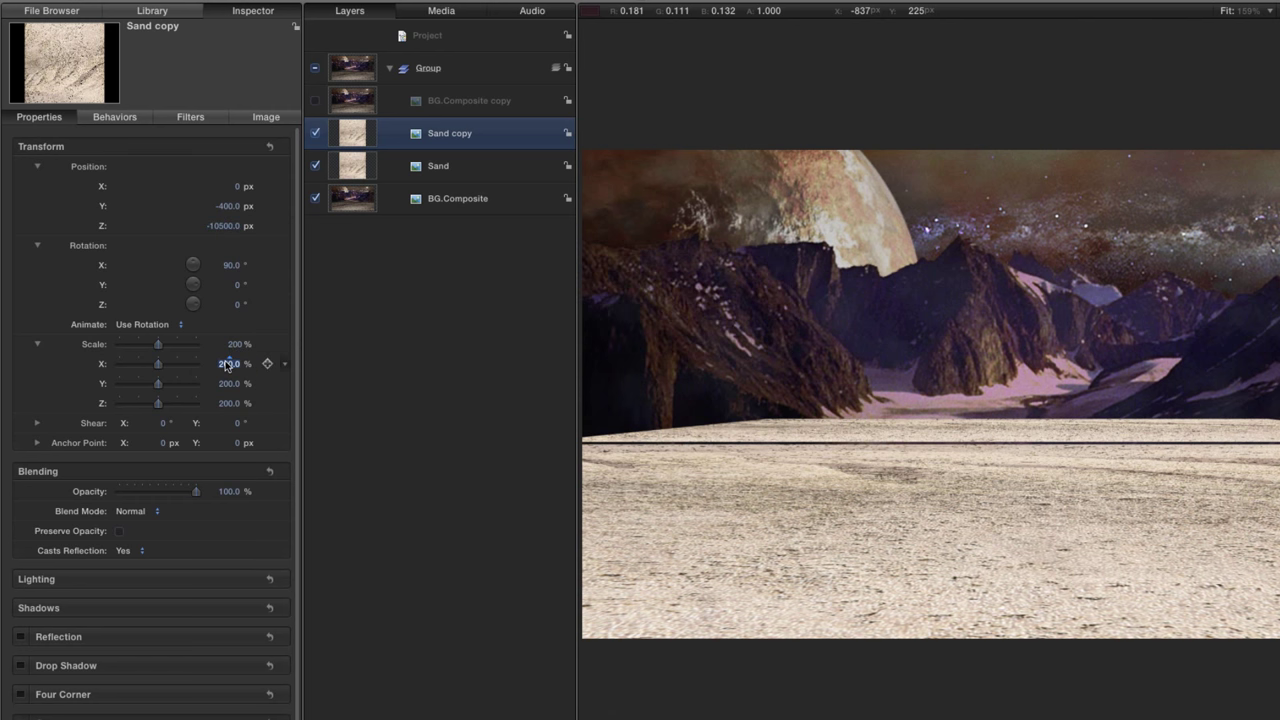
text(400)
key(Tab)
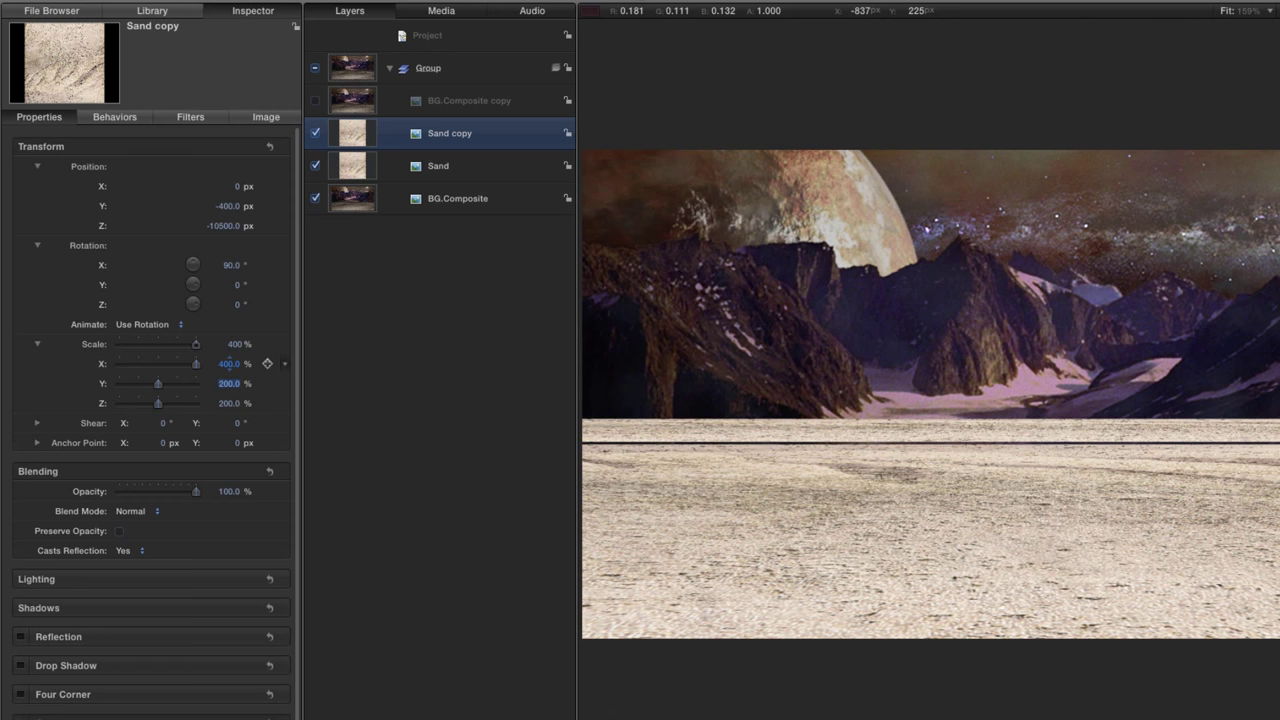
text(225)
key(Return)
text(180)
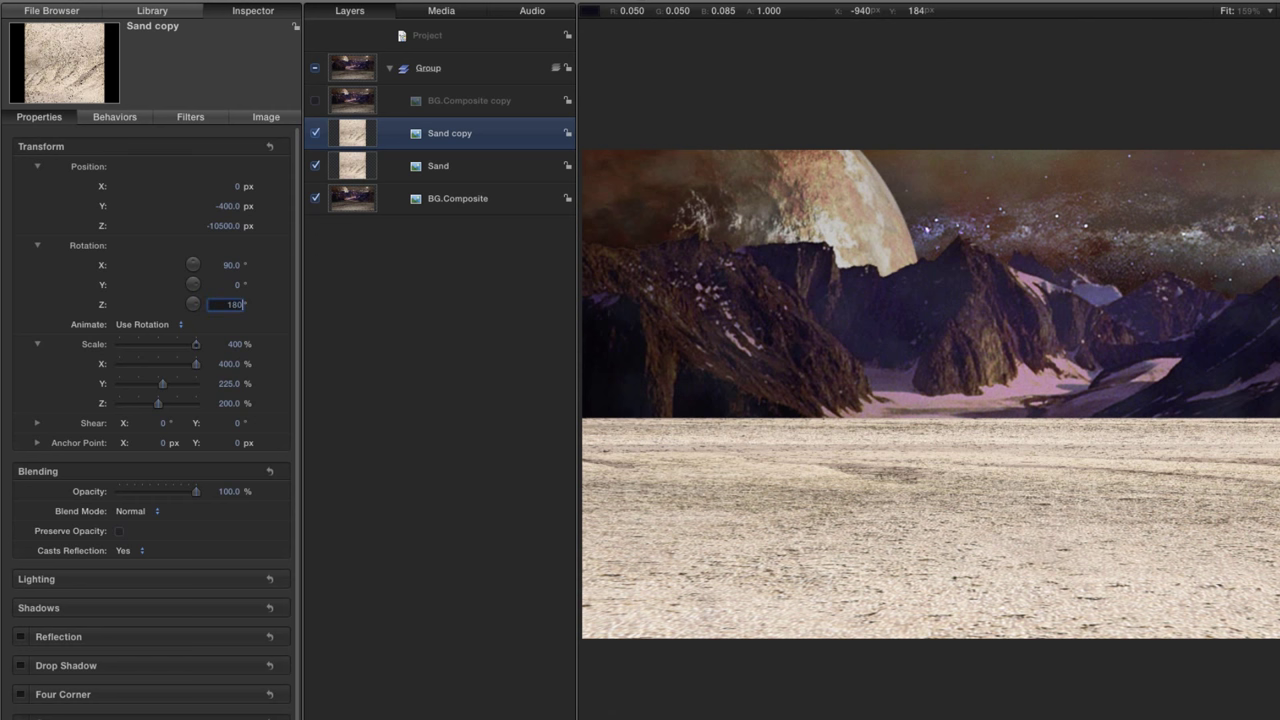
key(Return)
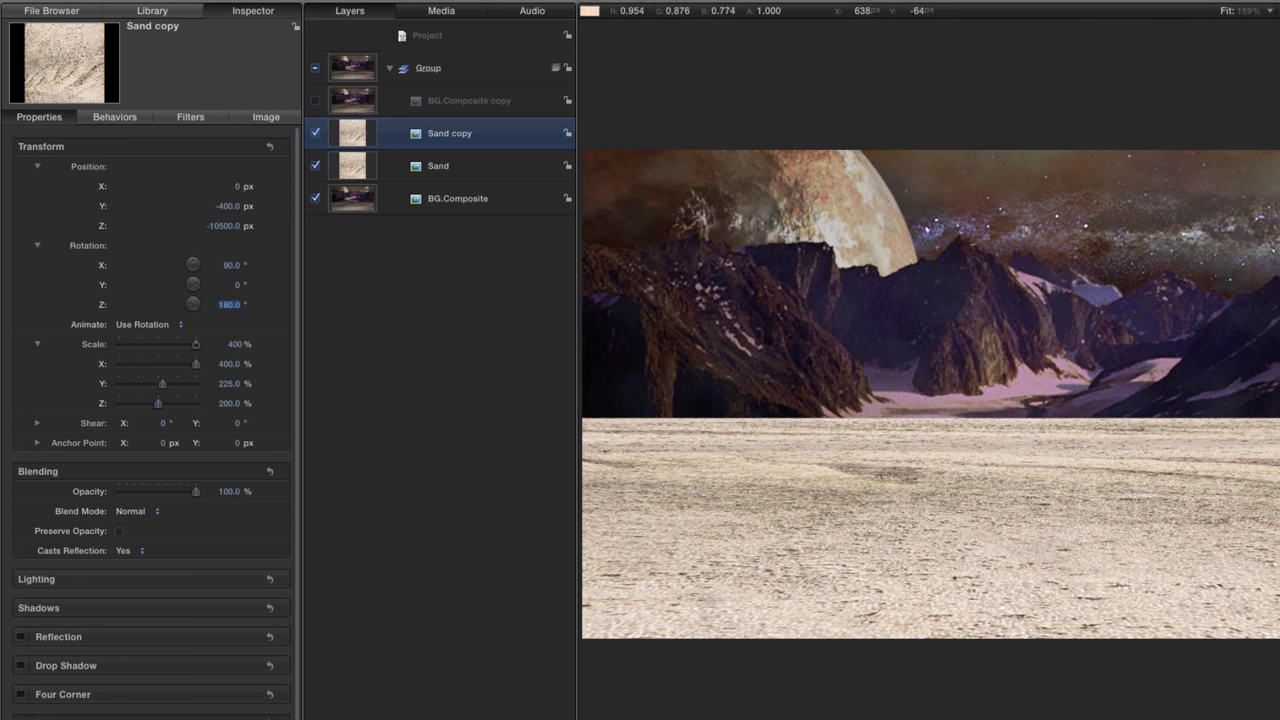
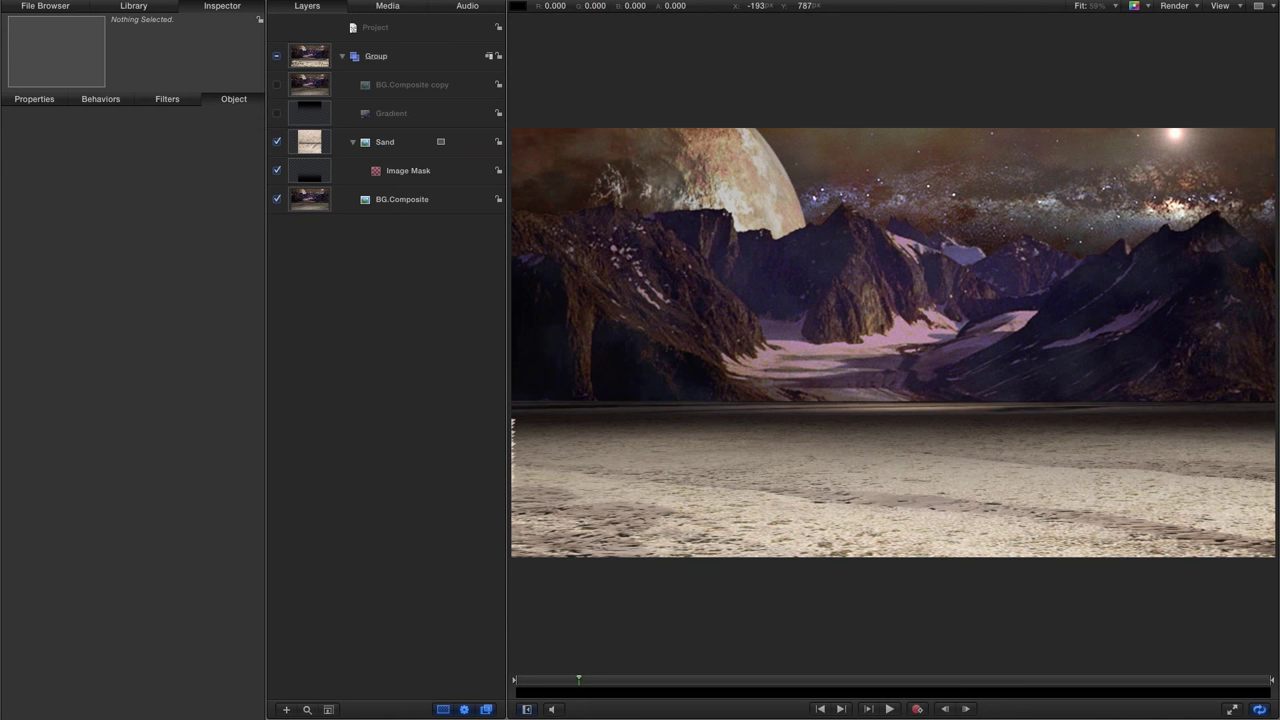
Step: Add a camera with the existing groups switched to 3D, and set its far plane to 25000
click(210, 13)
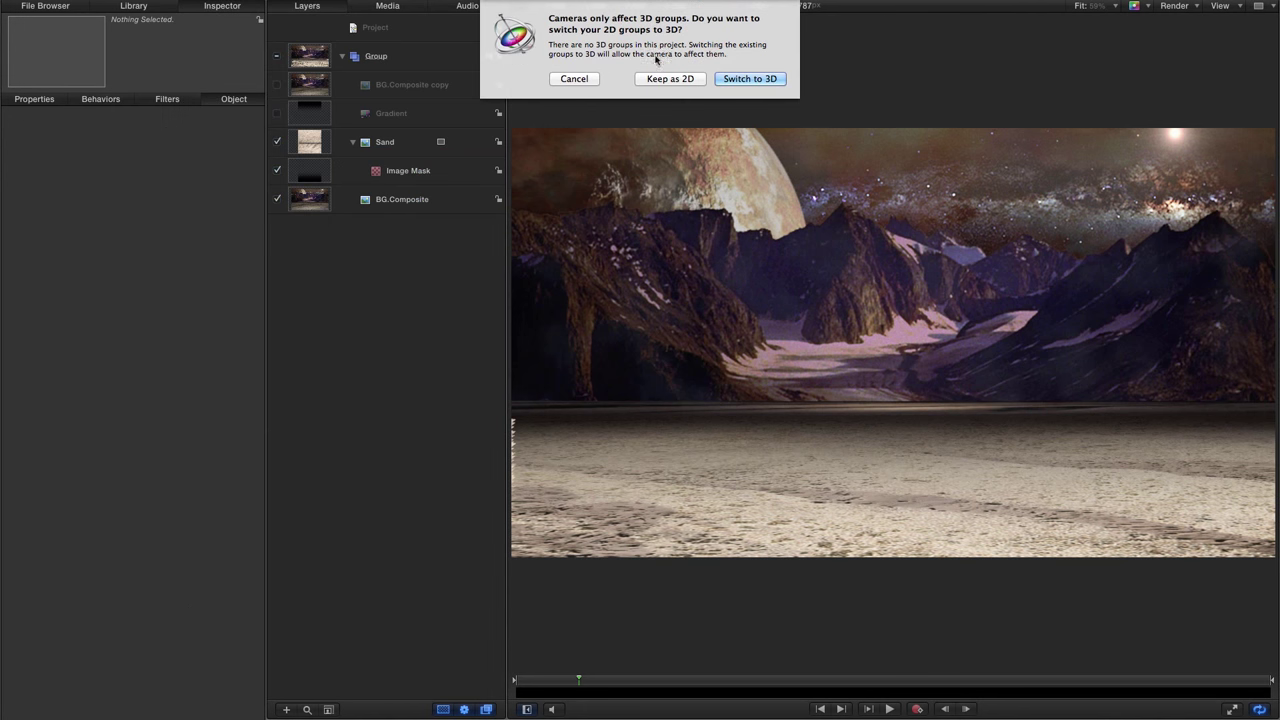
click(757, 78)
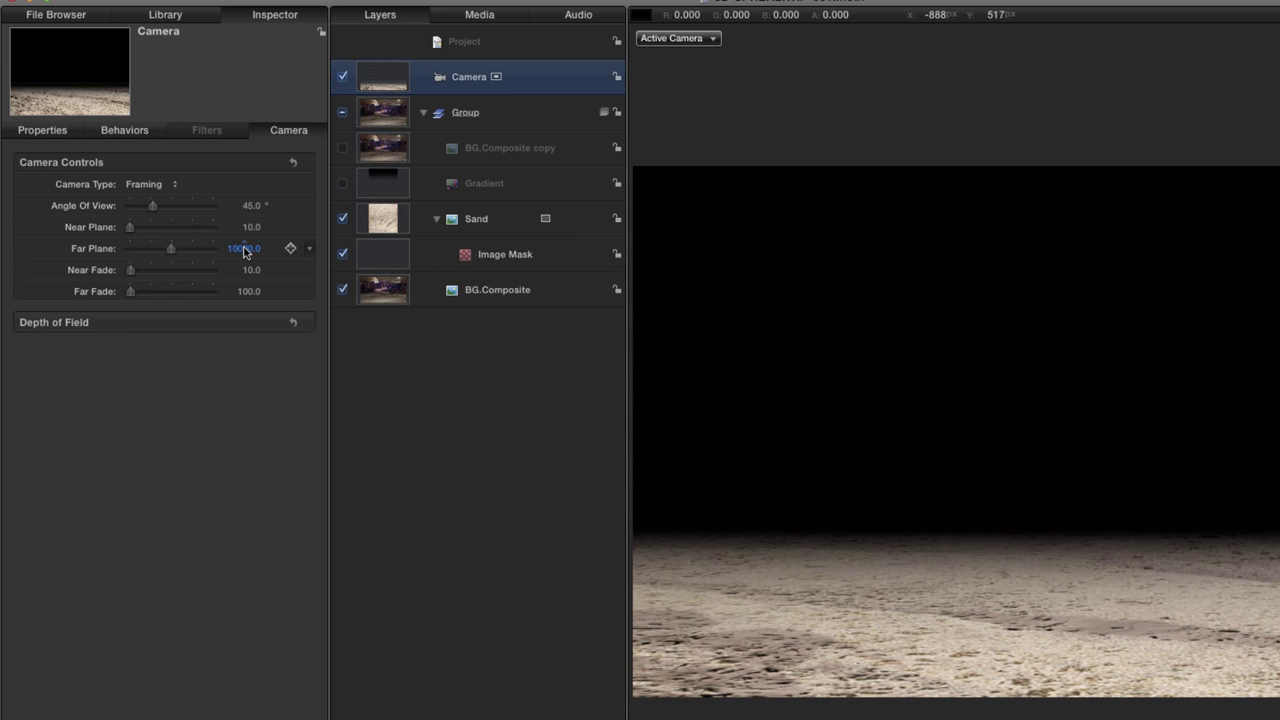
click(243, 249)
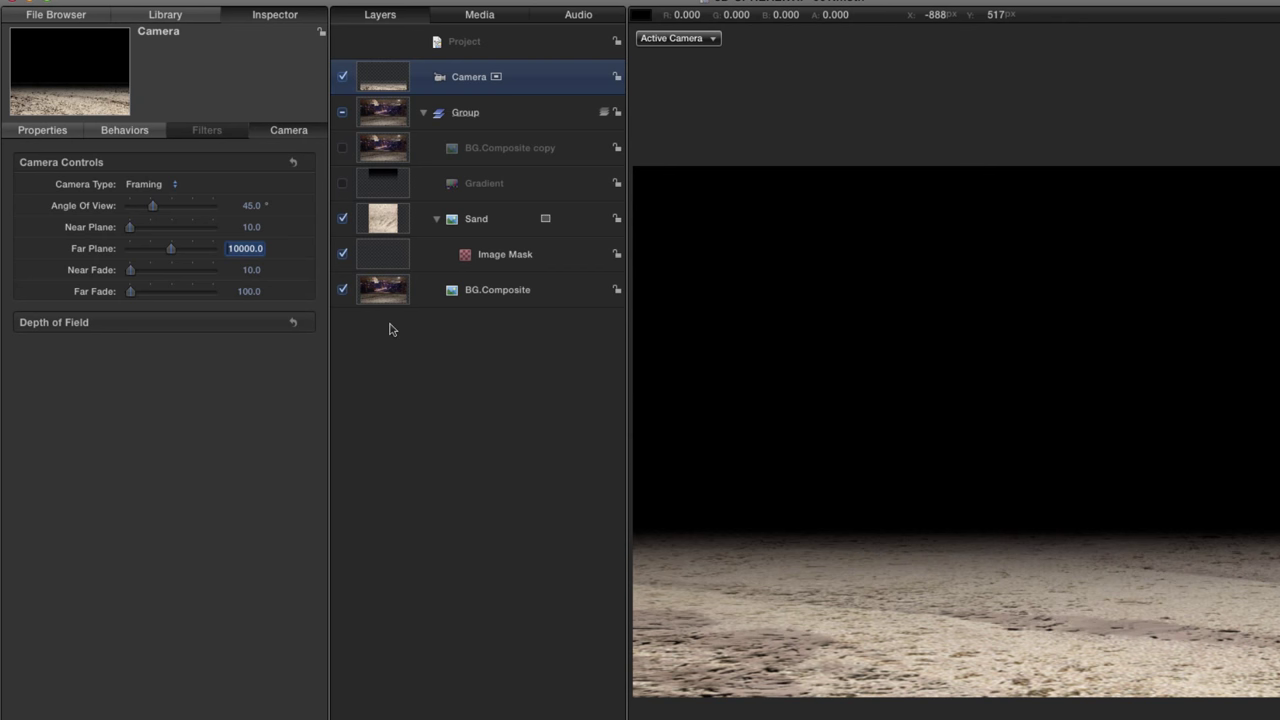
text(25000)
key(Return)
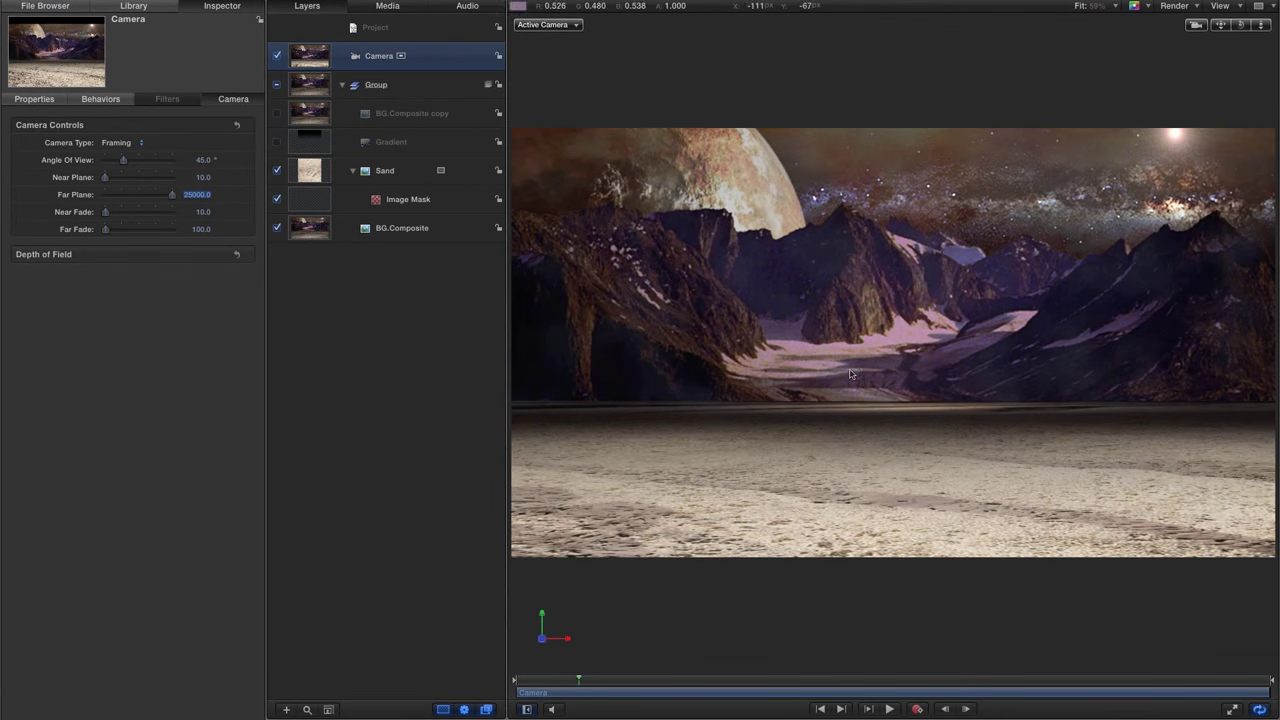
Step: Apply an Oscillate parameter behavior to the camera's X position
click(34, 99)
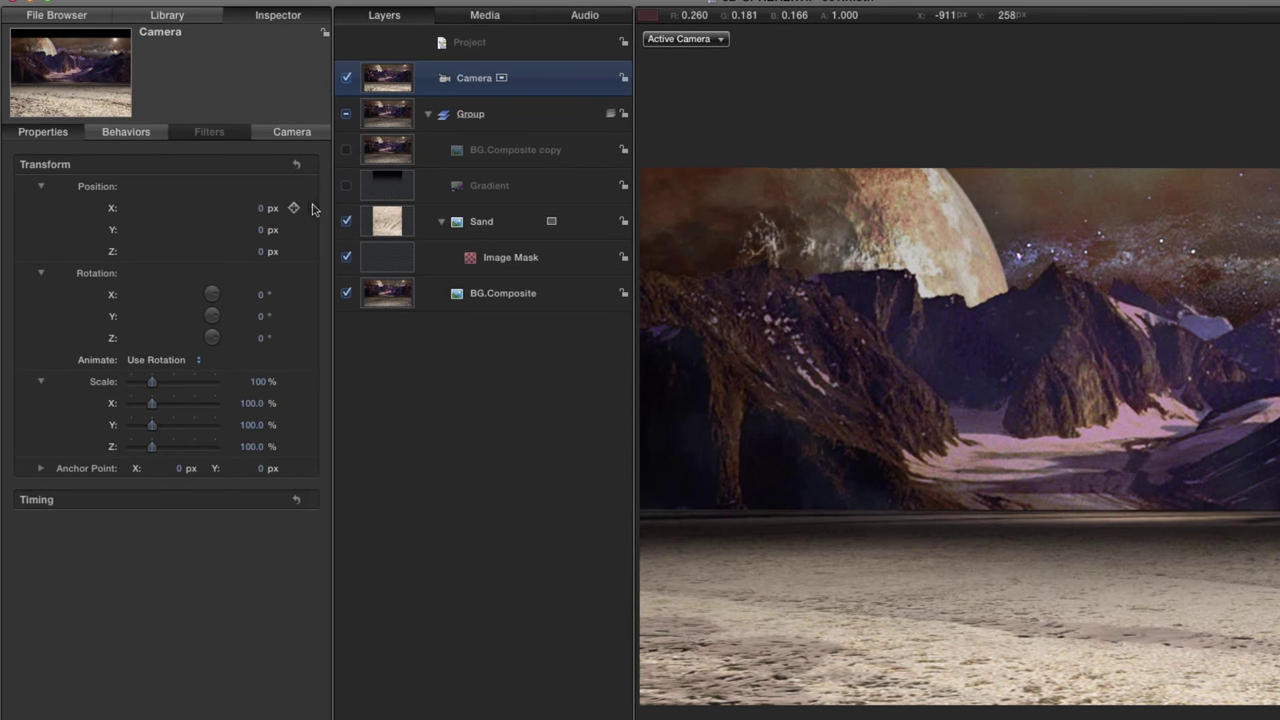
right_click(251, 160)
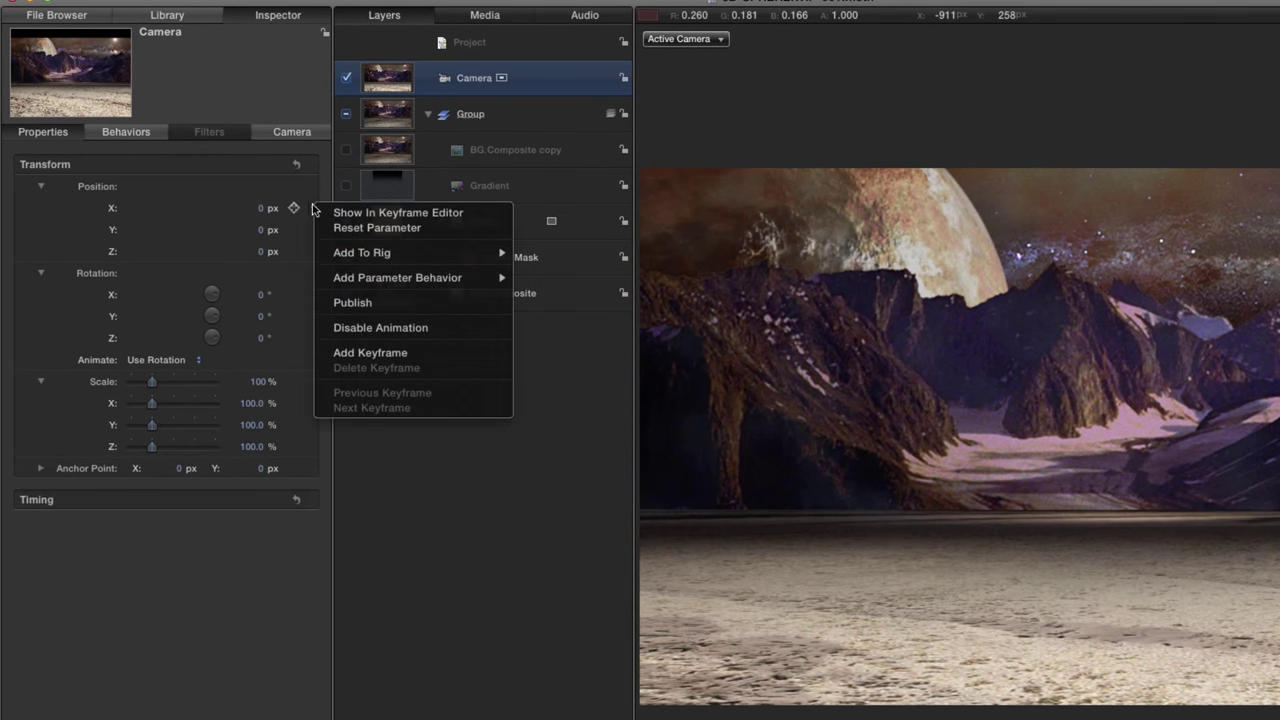
mouse_move(357, 286)
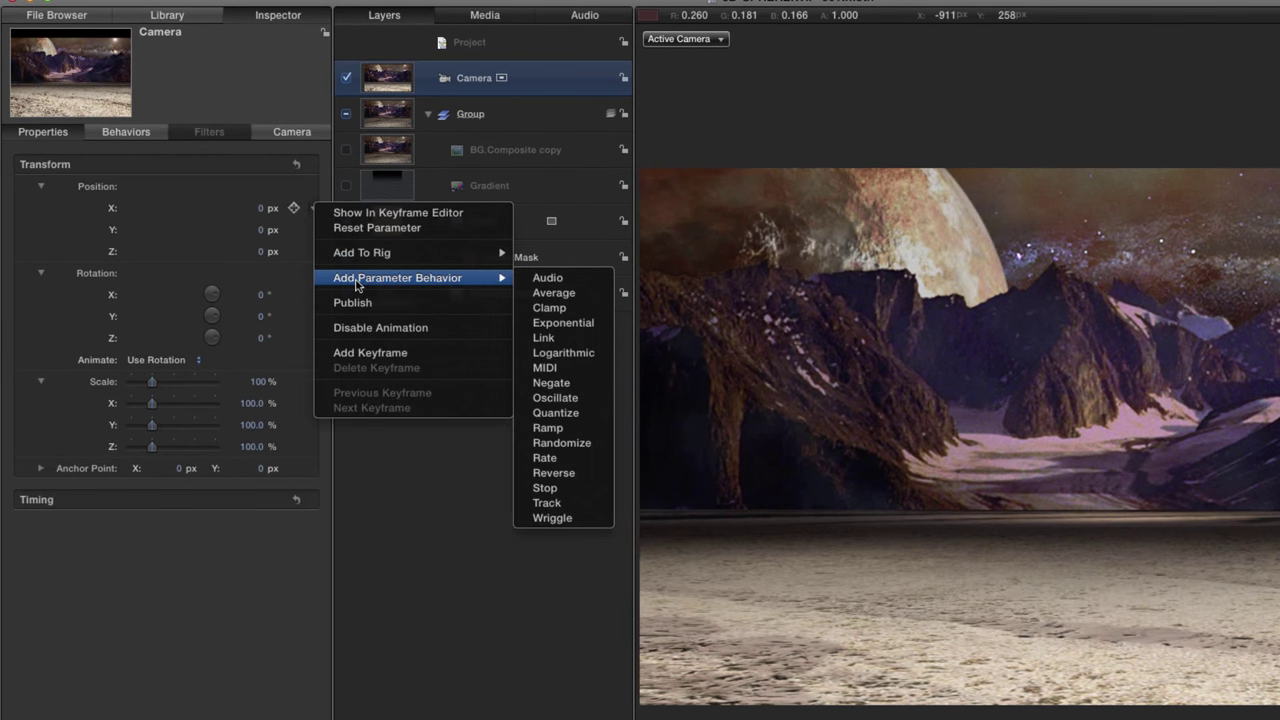
click(581, 399)
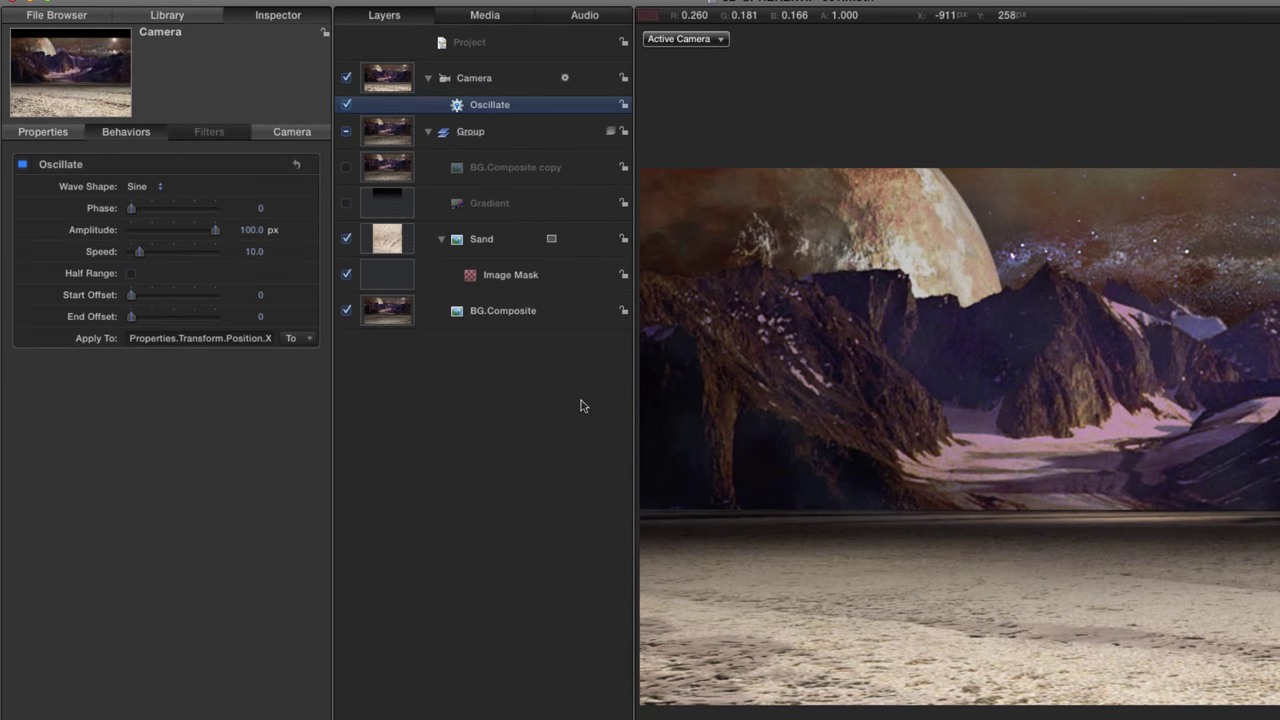
Step: Set the Oscillate amplitude to 540 px and play back the camera movement
click(250, 230)
text(540)
key(Return)
key(space)
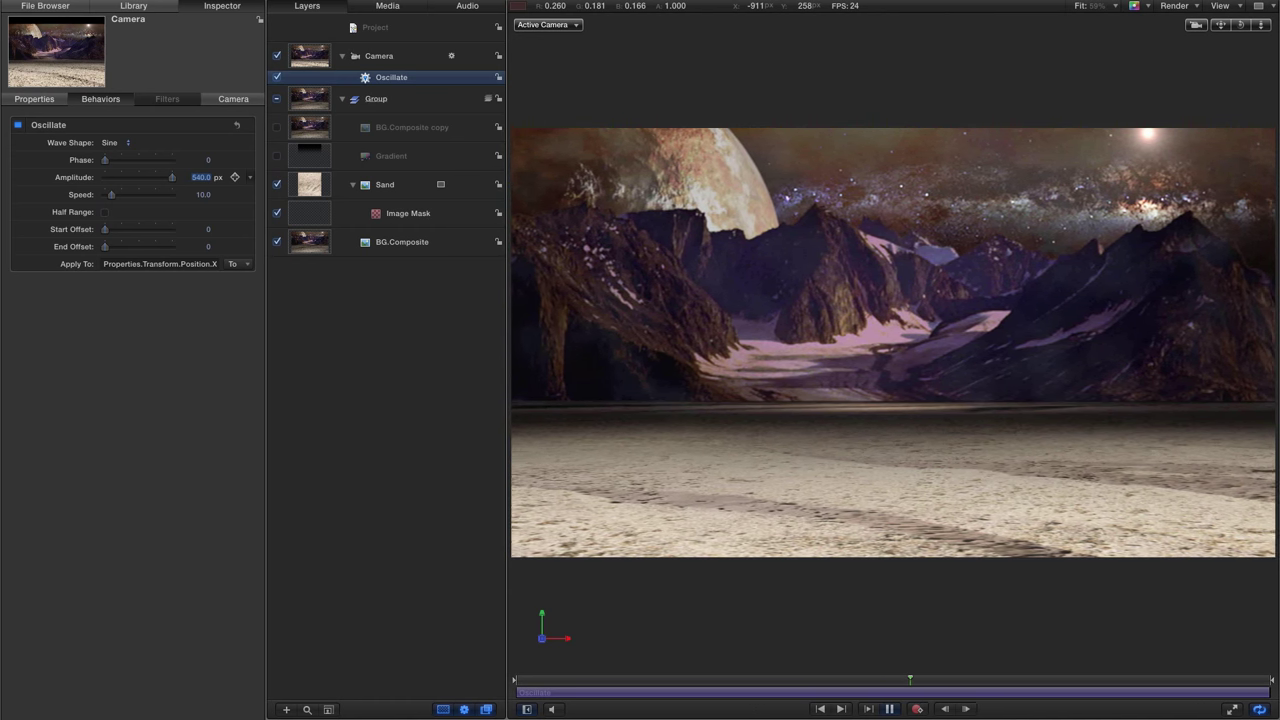
key(Tab)
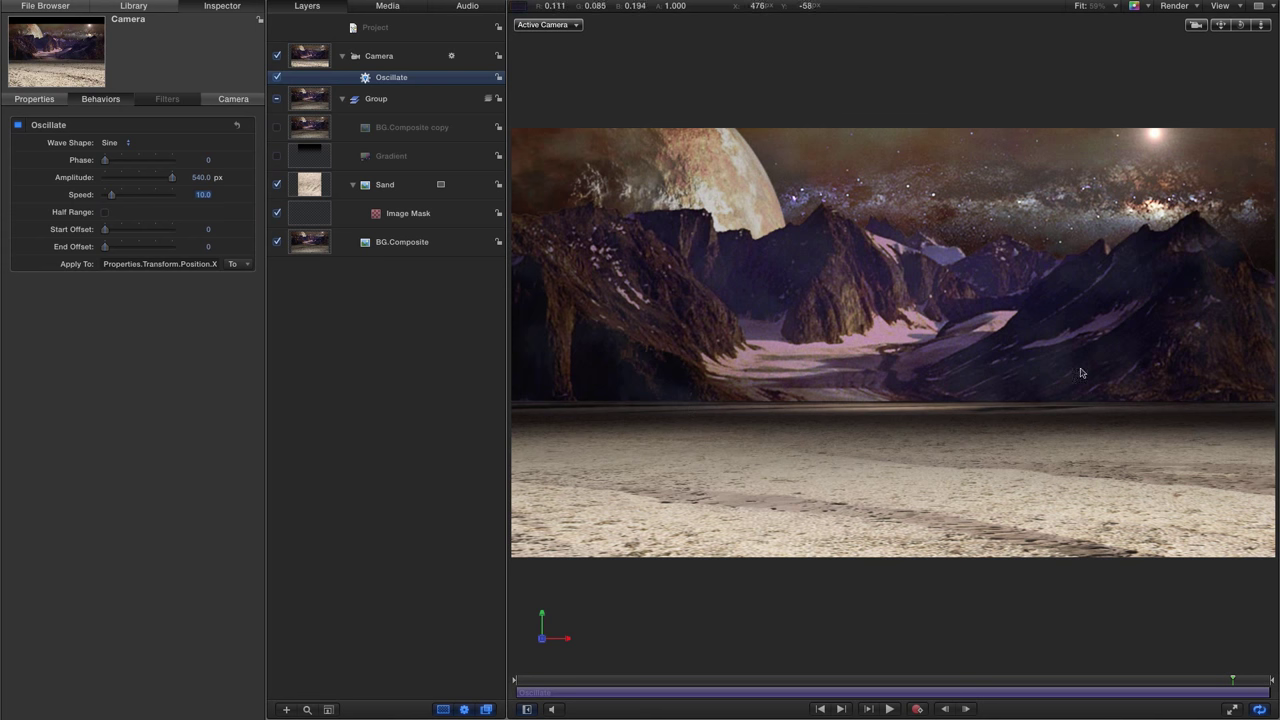
Step: Add Glass.jpg in a new group above the camera and set its scale to 100%
click(55, 7)
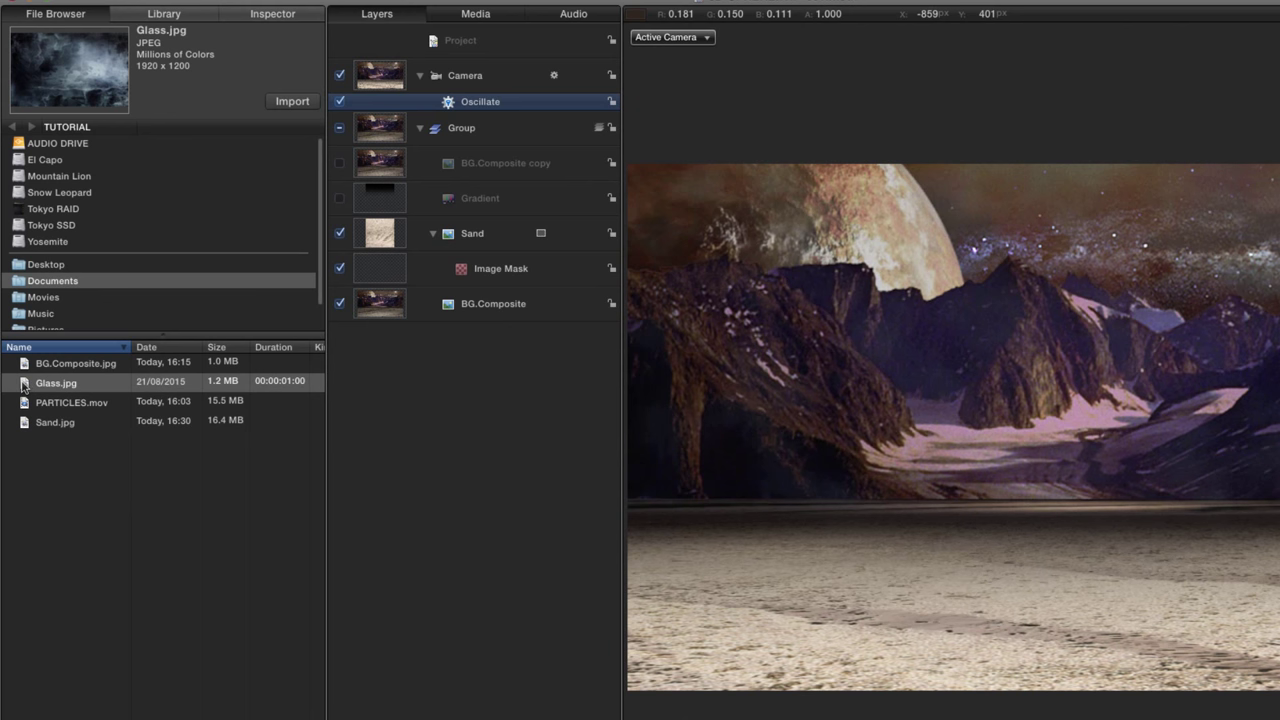
drag(23, 387, 413, 59)
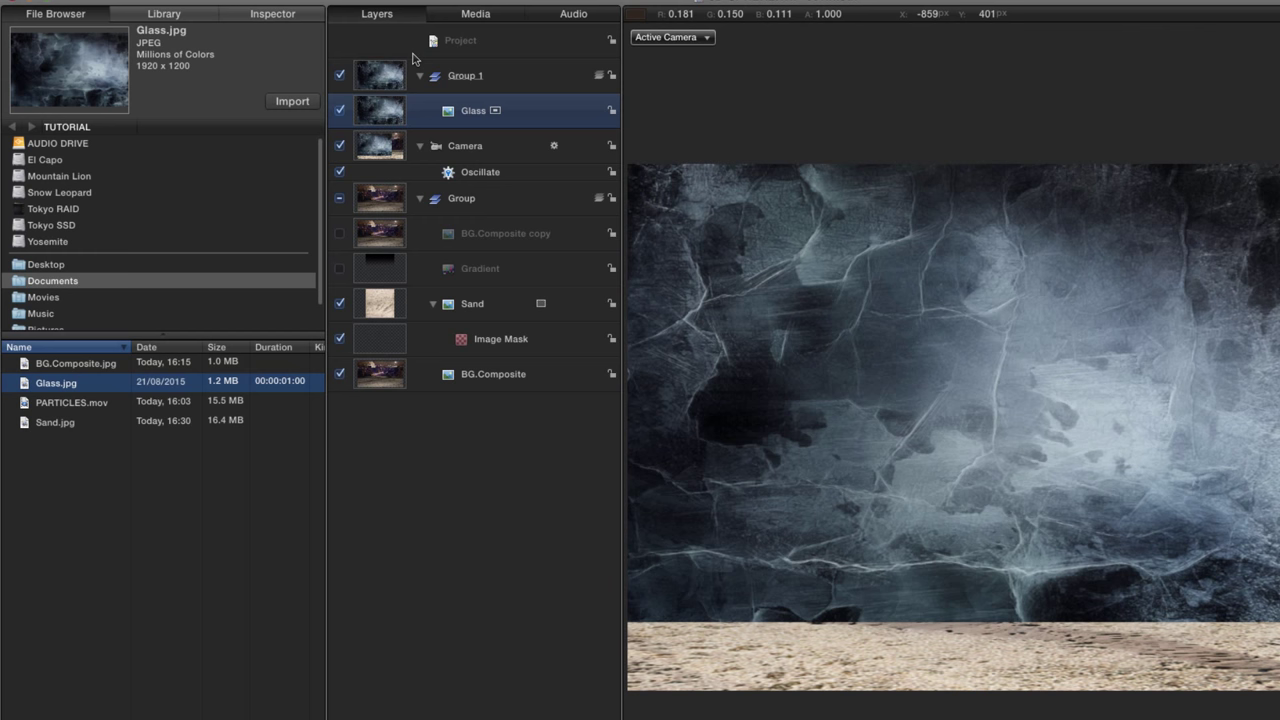
click(273, 14)
click(42, 128)
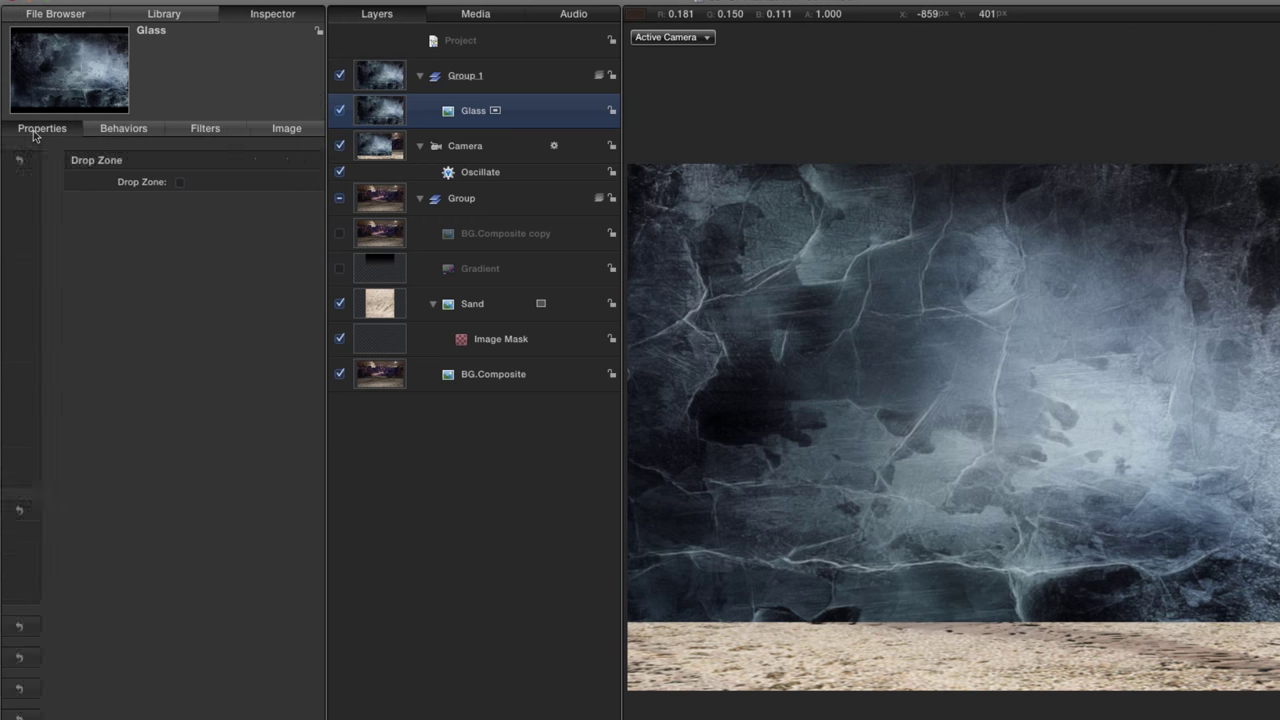
double_click(257, 373)
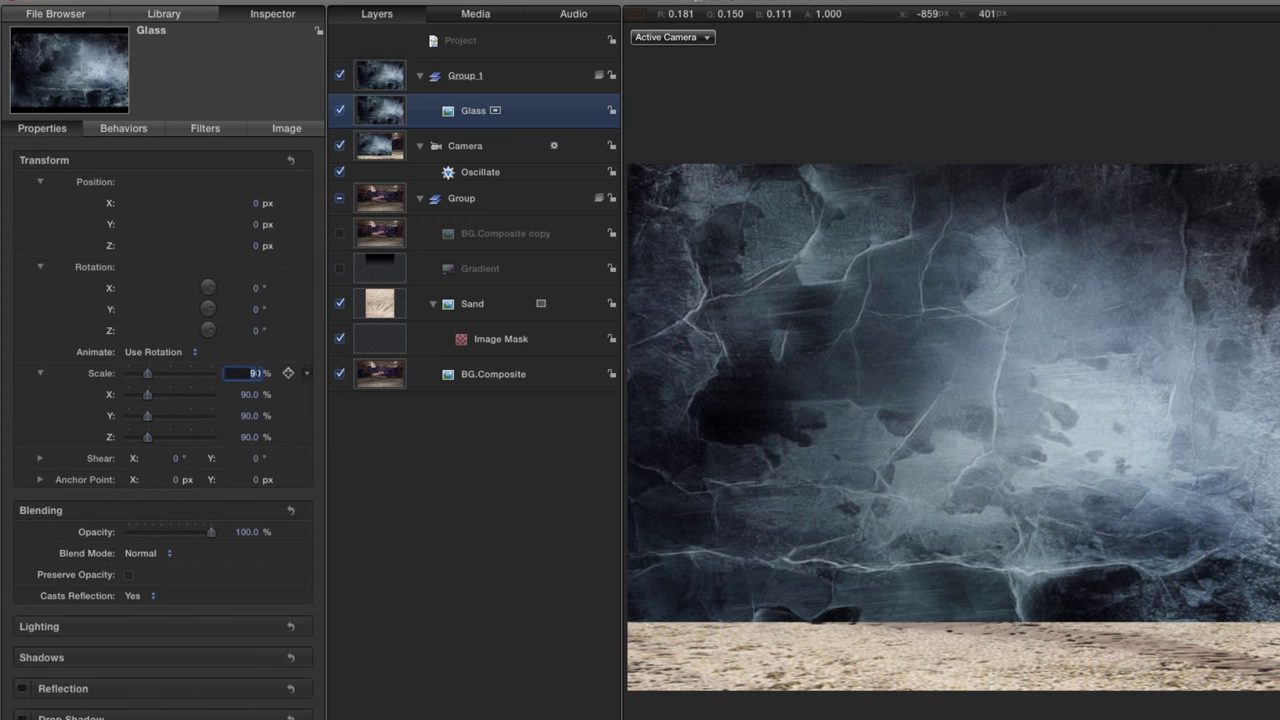
key(Return)
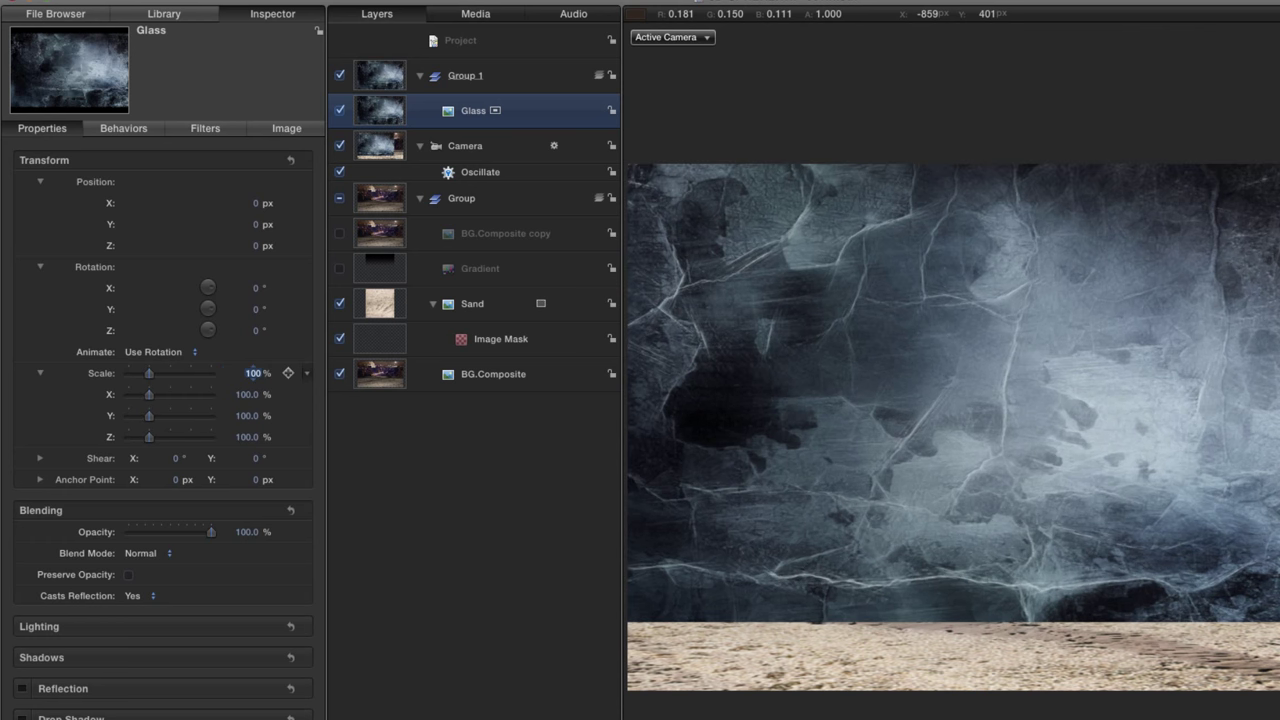
Step: With the camera disabled, place the Glass layer in its own subgroup and make that subgroup 2D
click(340, 146)
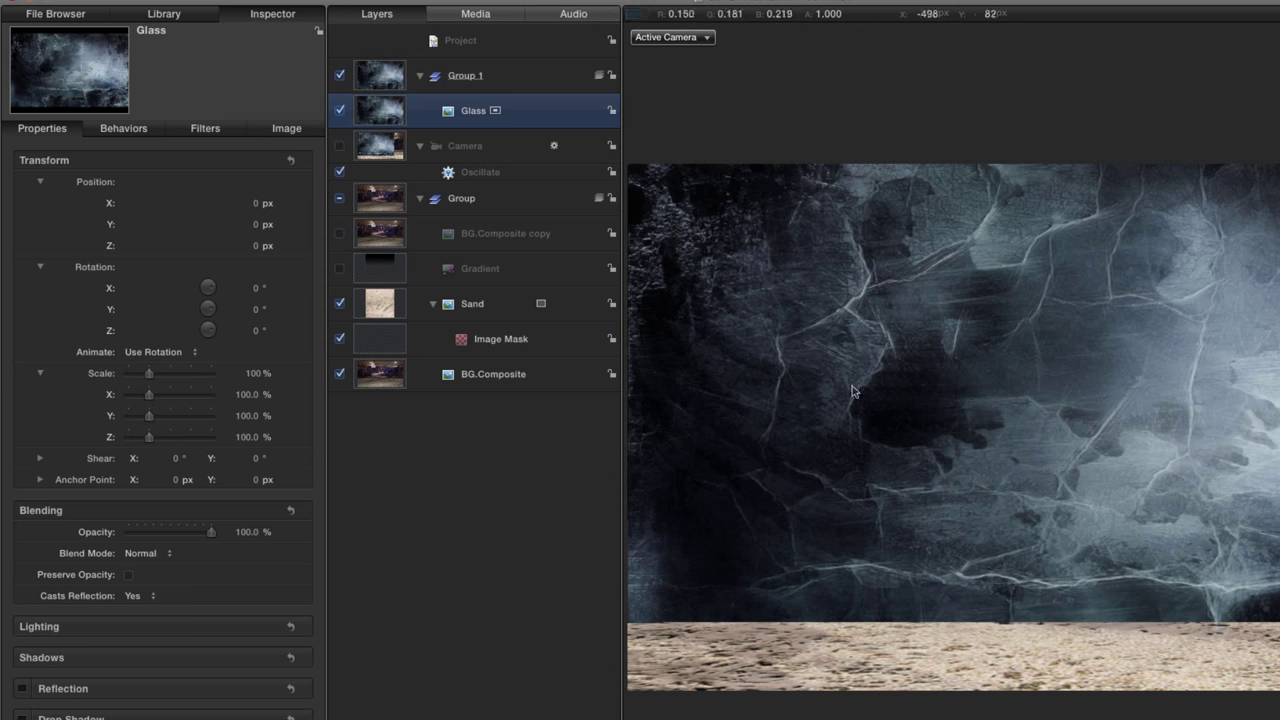
right_click(375, 110)
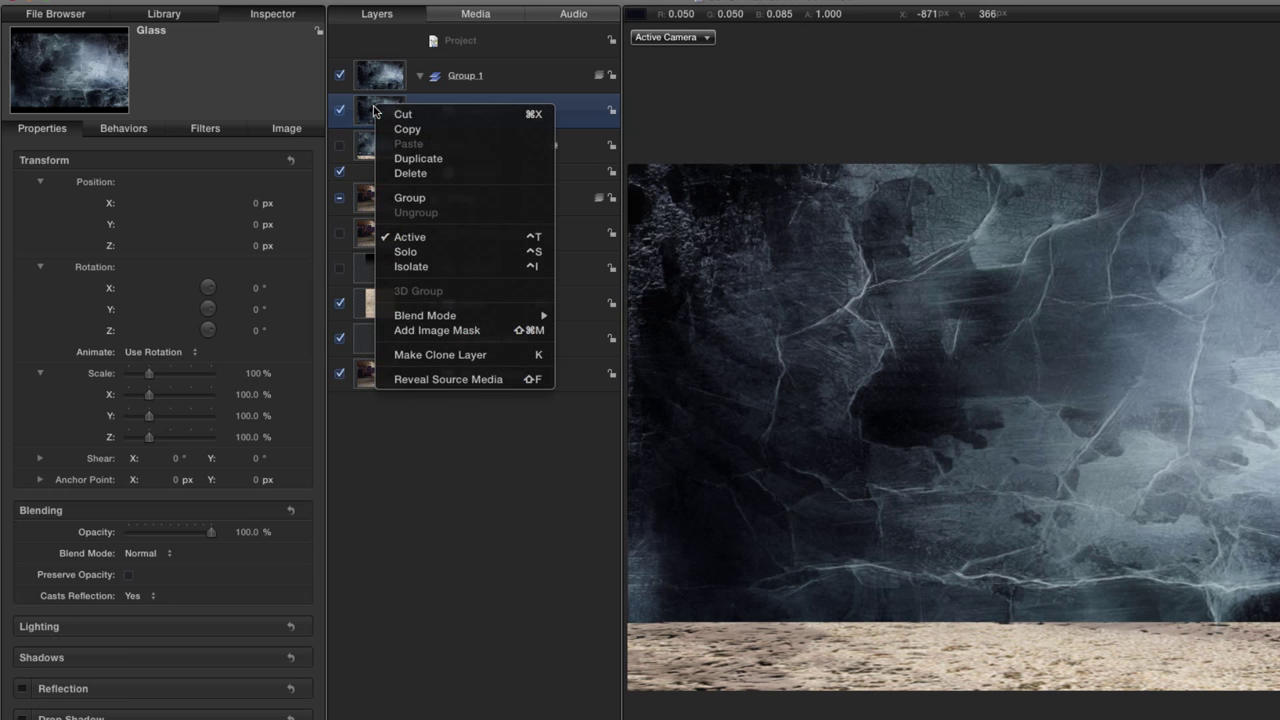
click(409, 198)
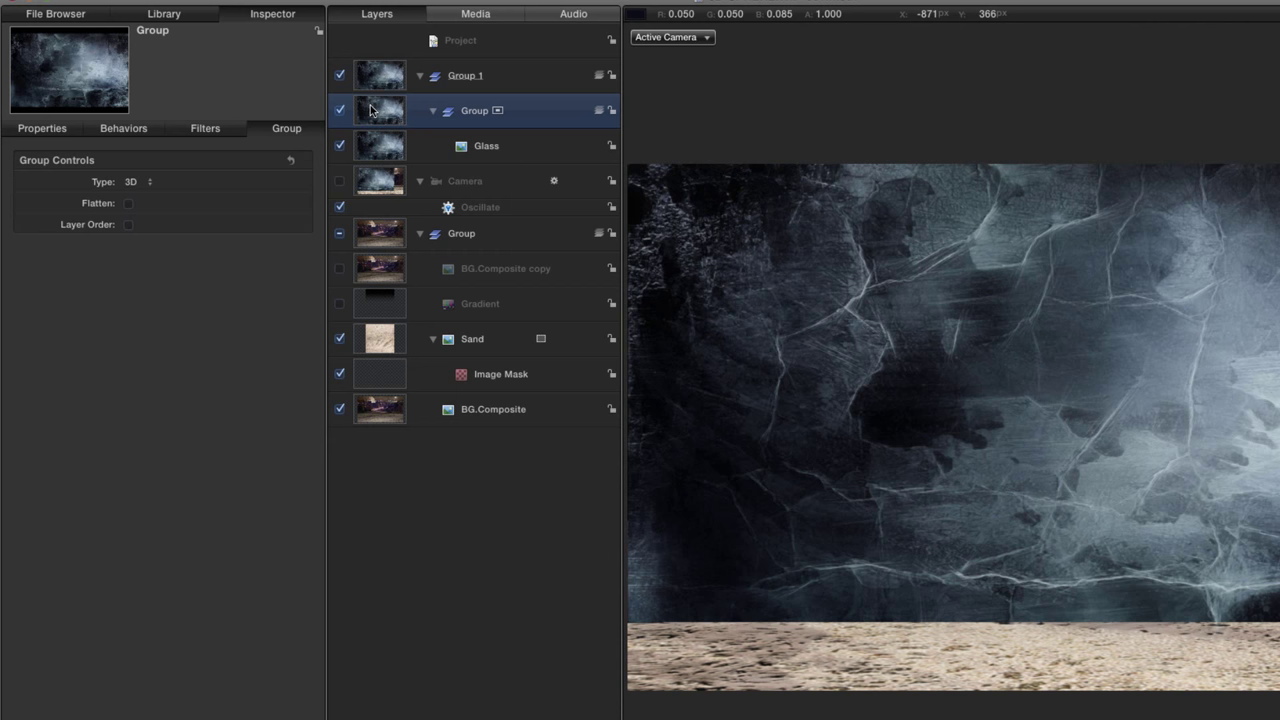
right_click(370, 110)
click(407, 291)
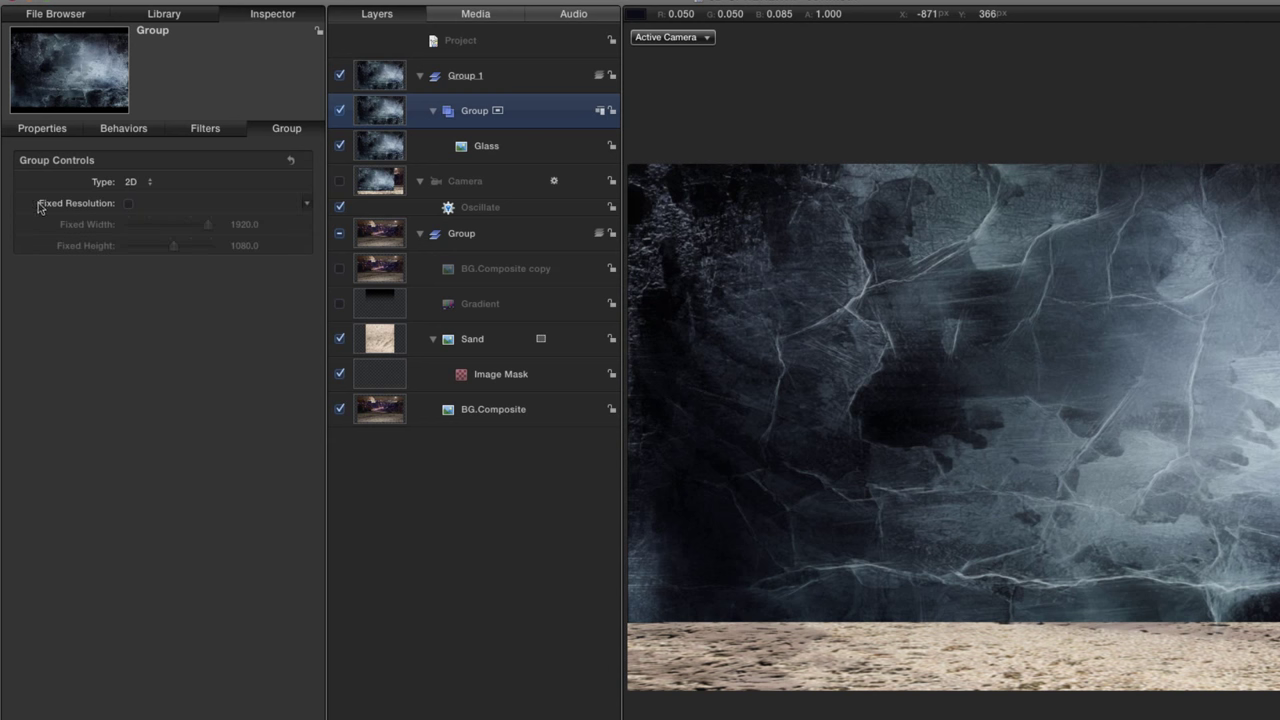
Step: Turn on Fixed Resolution for the Glass layer's 2D subgroup and apply the Sphere distortion filter to that subgroup
click(128, 204)
click(162, 15)
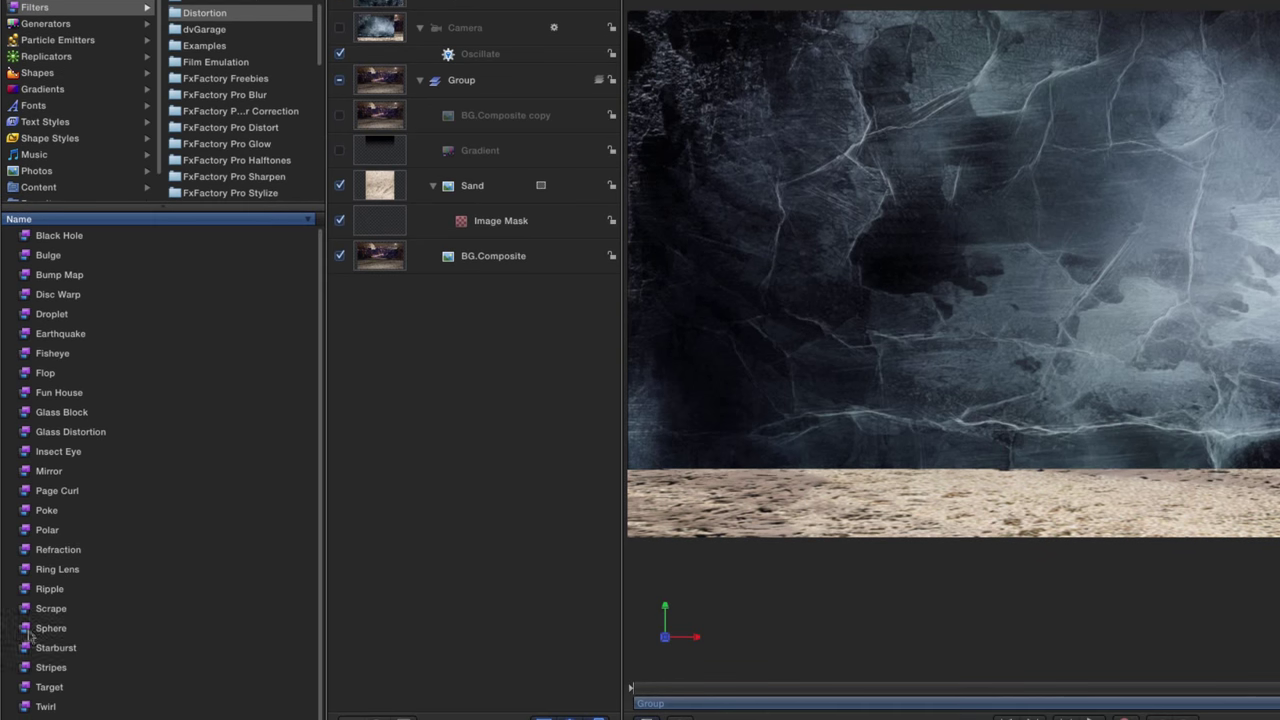
click(26, 630)
drag(26, 630, 393, 1)
drag(382, 111, 371, 104)
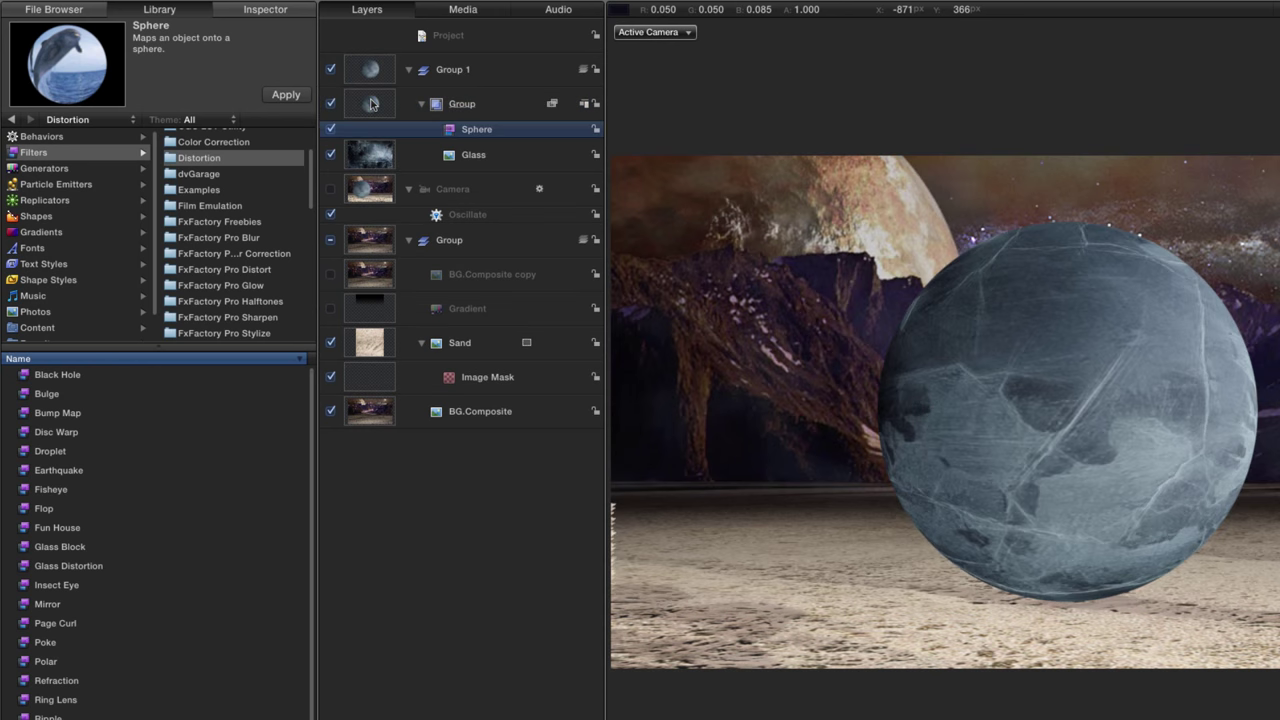
Step: Set the sphere subgroup's blend mode to Screen and play back the scene with the camera enabled
click(371, 104)
click(275, 12)
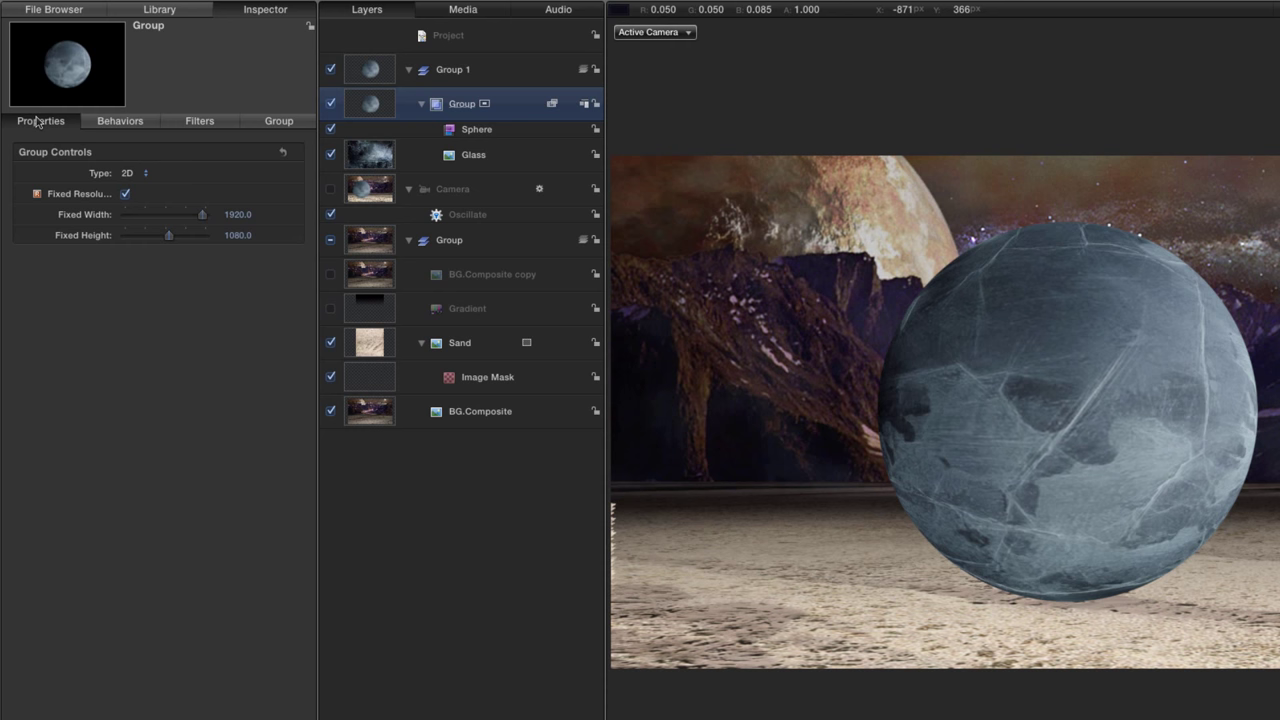
click(37, 121)
click(135, 535)
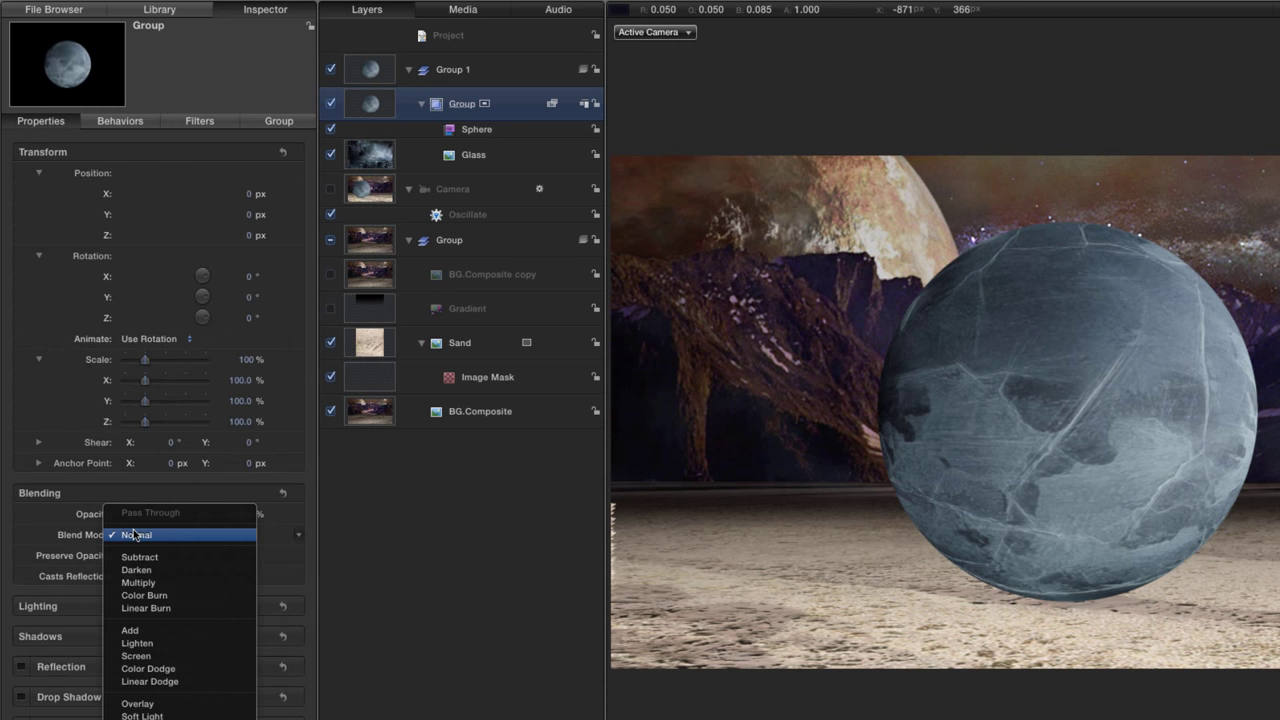
click(143, 656)
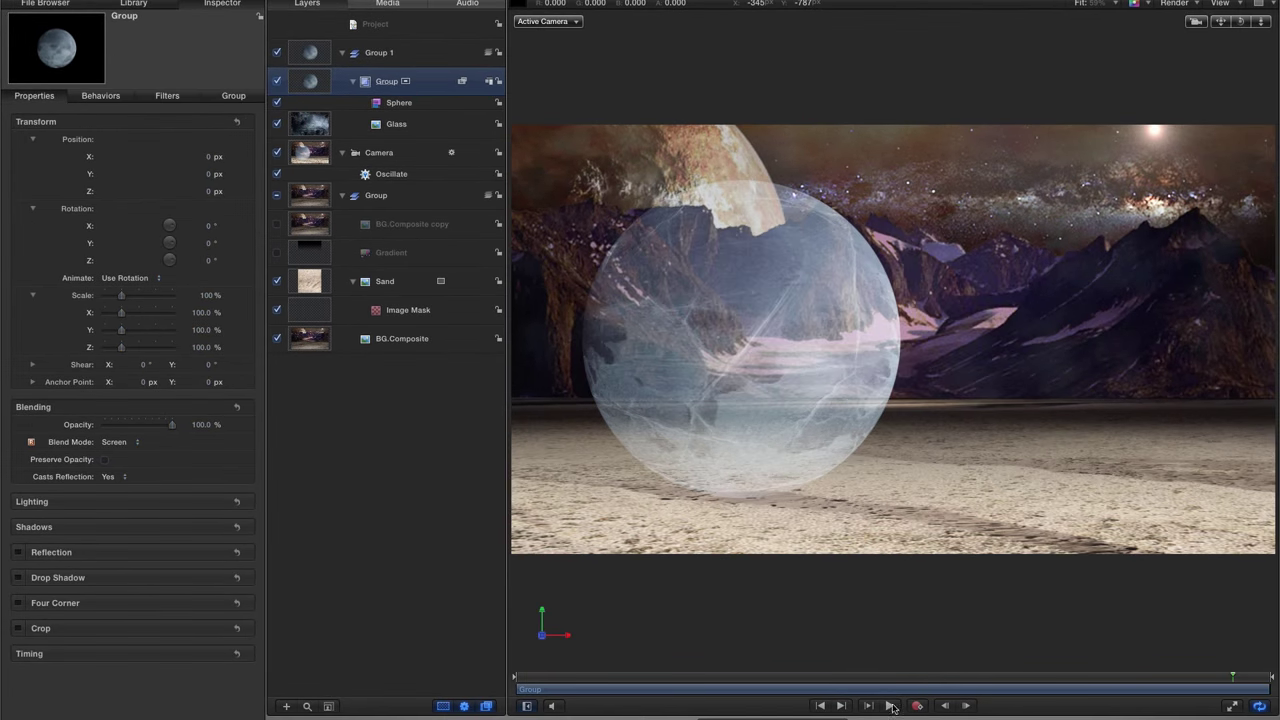
click(890, 706)
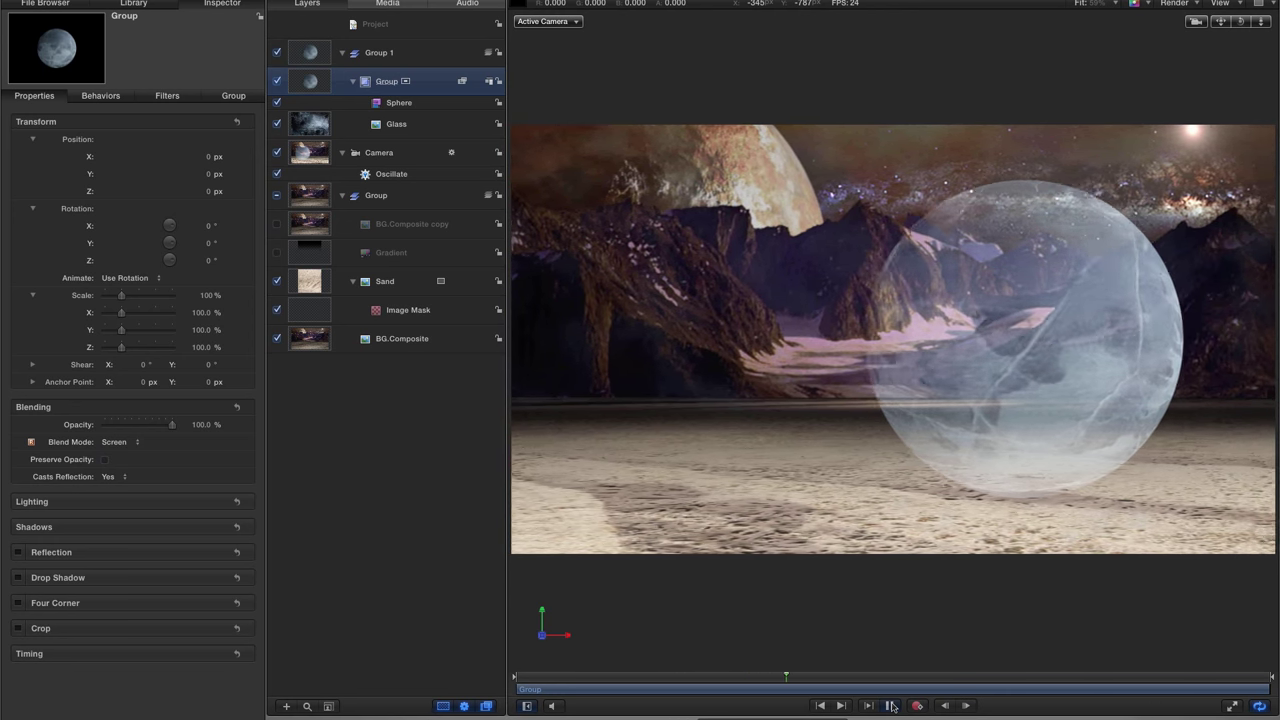
click(890, 706)
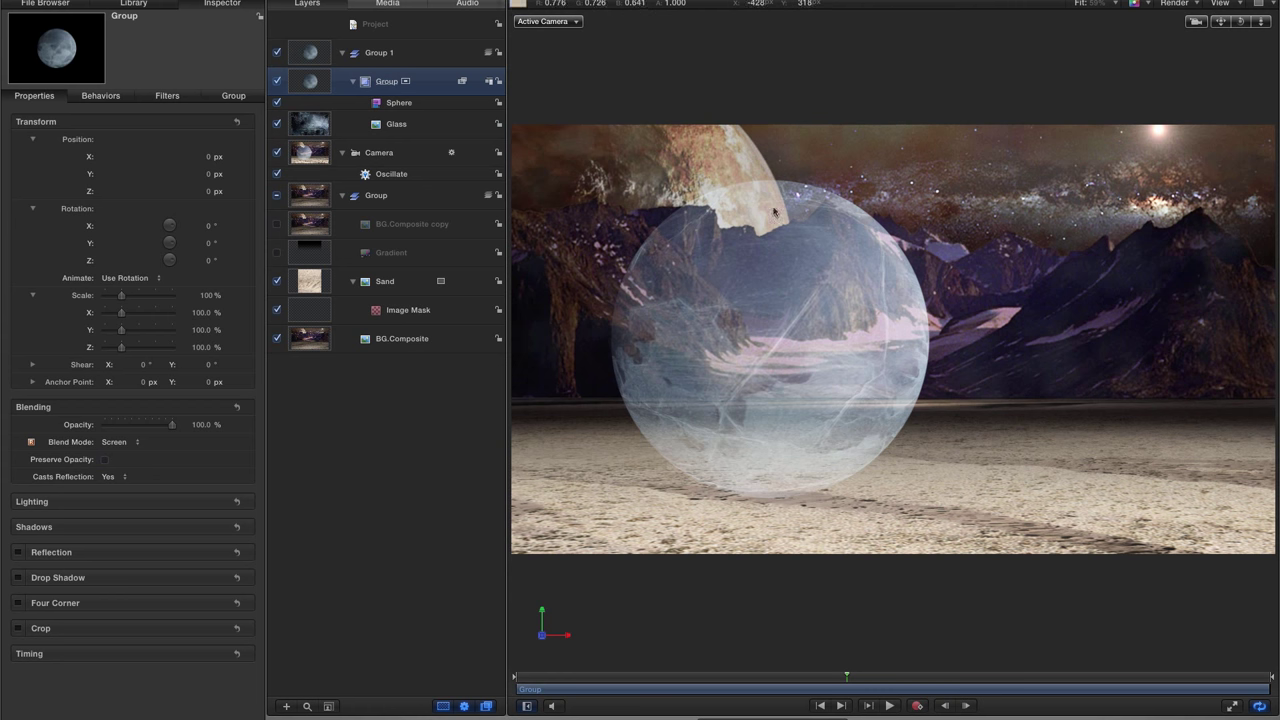
Step: Add a Link parameter behavior to the Glass layer's X position with the Camera as its source object
click(305, 126)
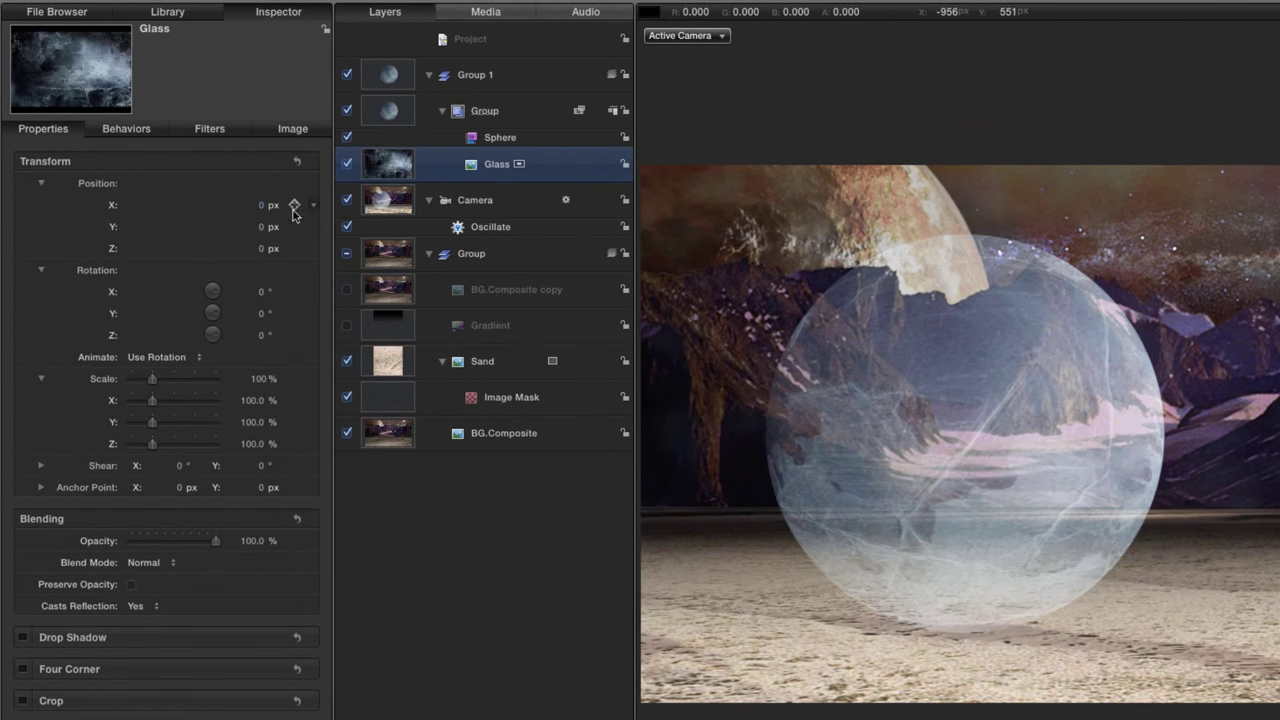
click(311, 206)
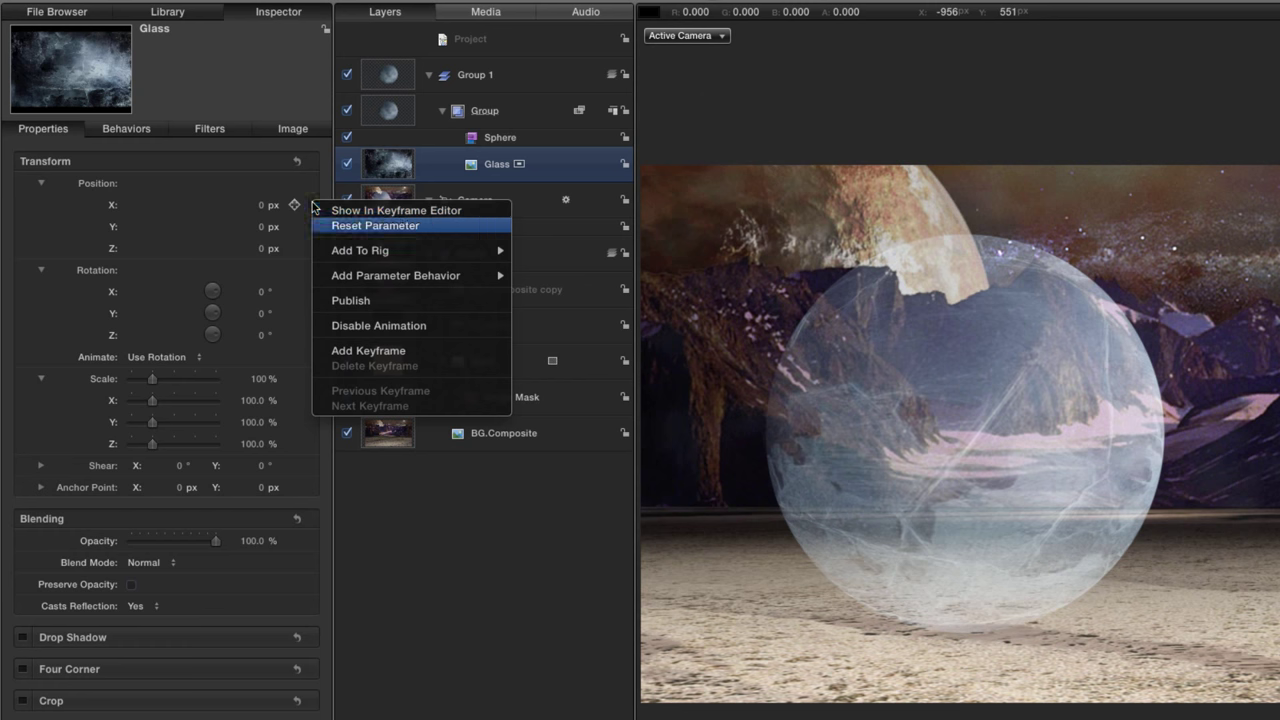
mouse_move(365, 278)
click(541, 336)
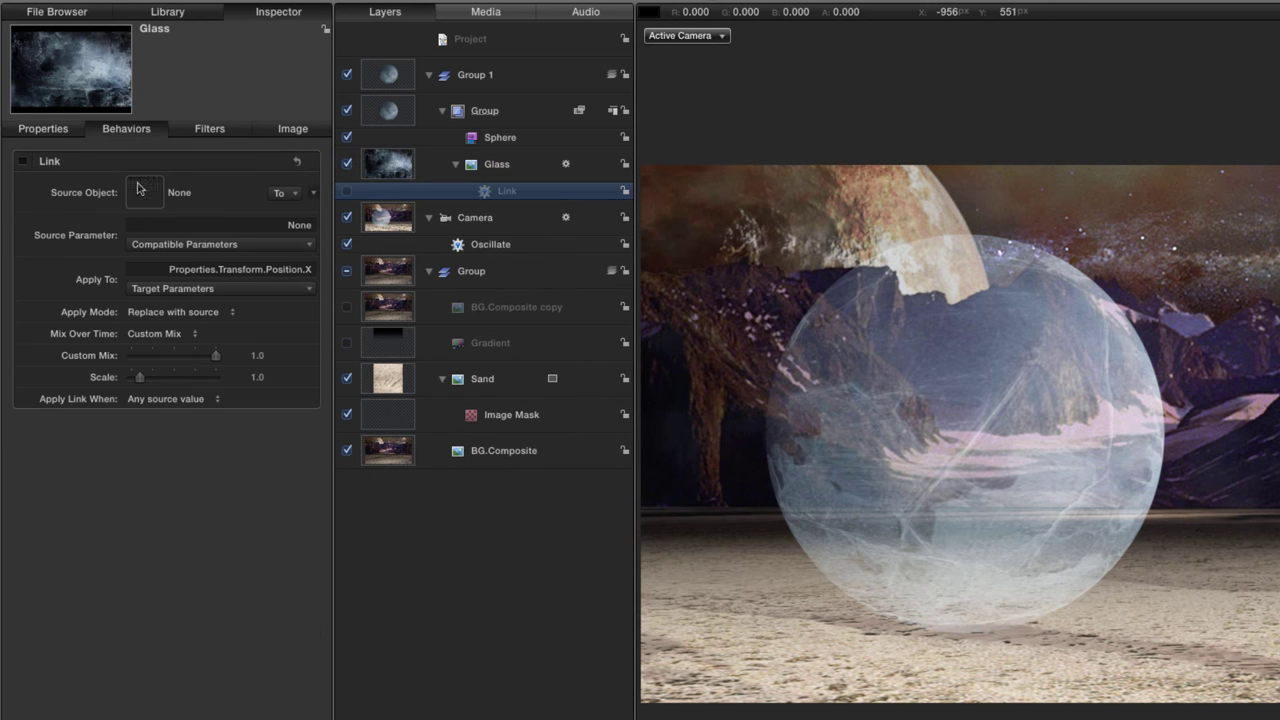
drag(388, 220, 150, 192)
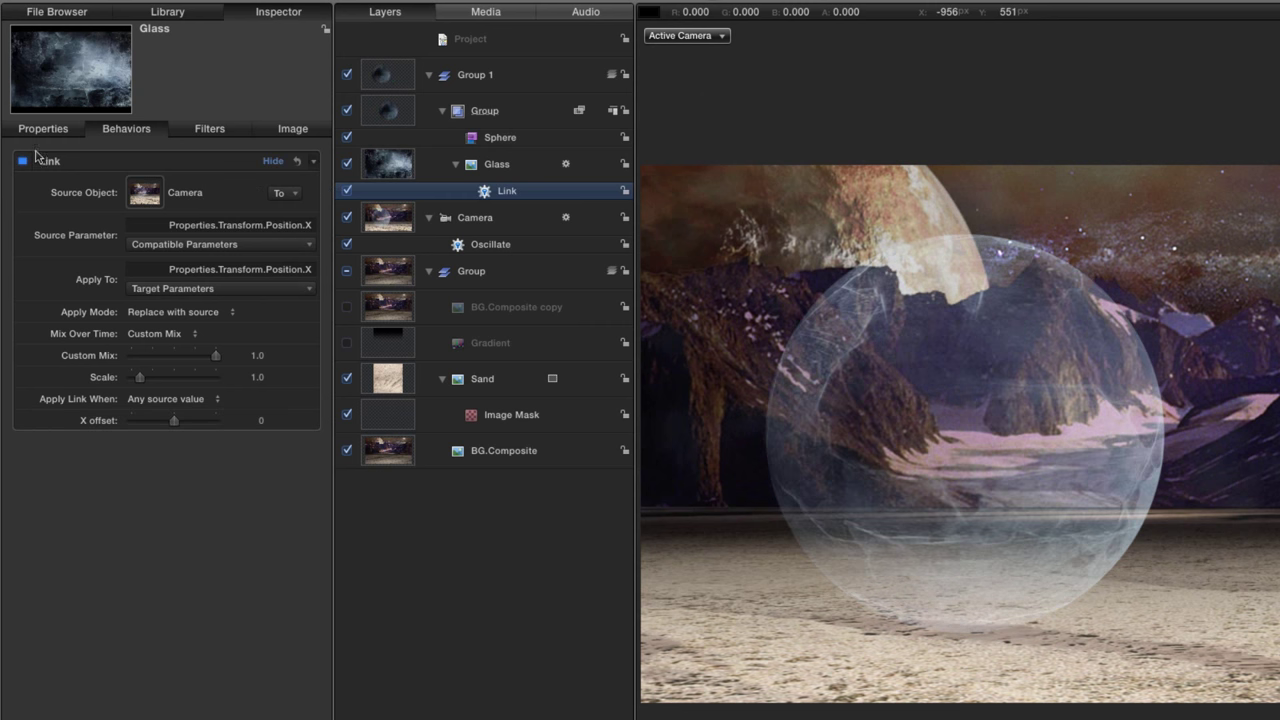
Step: Set the Glass layer's Link scale to -.125 and play back and scrub the animation to check the surface movement
click(257, 378)
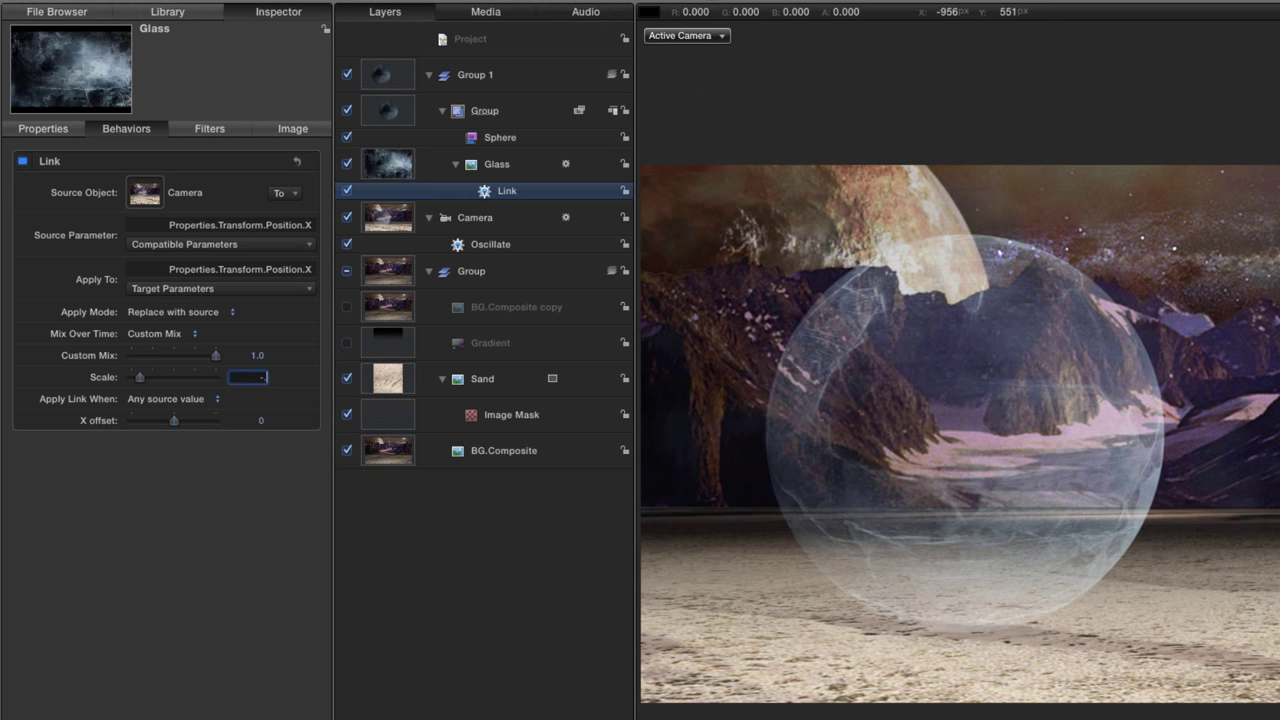
text(-.125)
key(Return)
key(space)
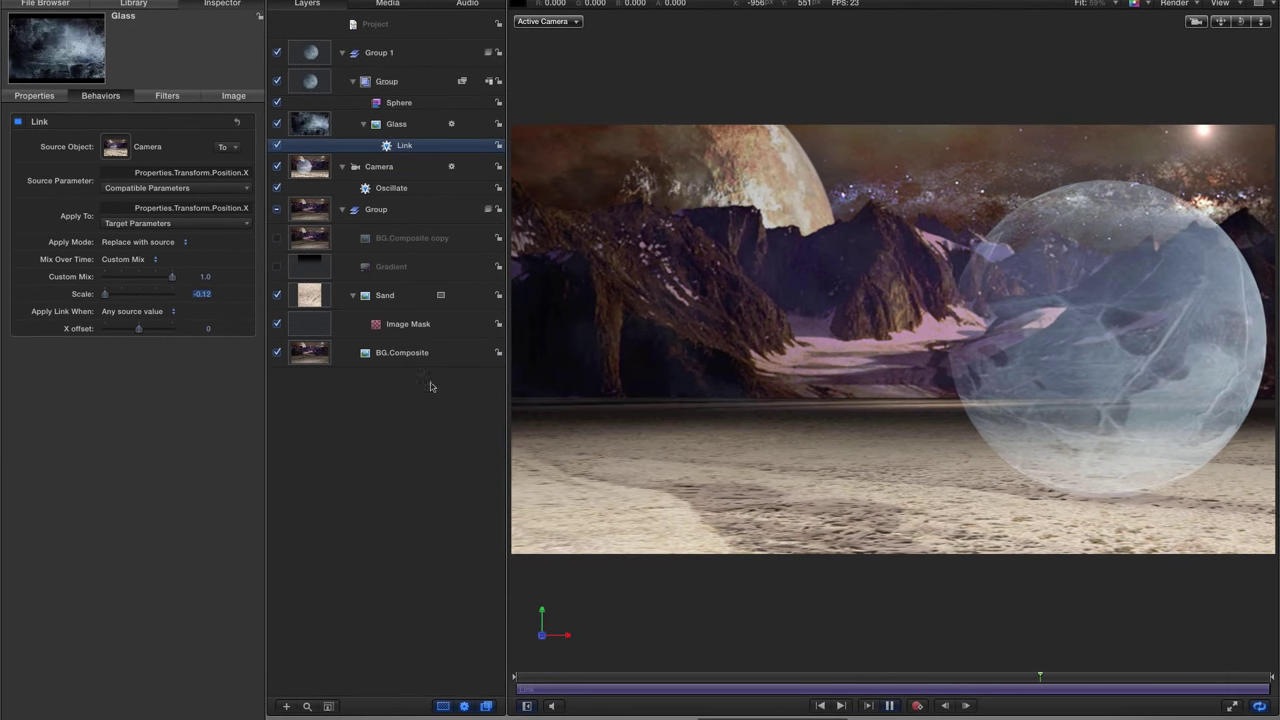
key(space)
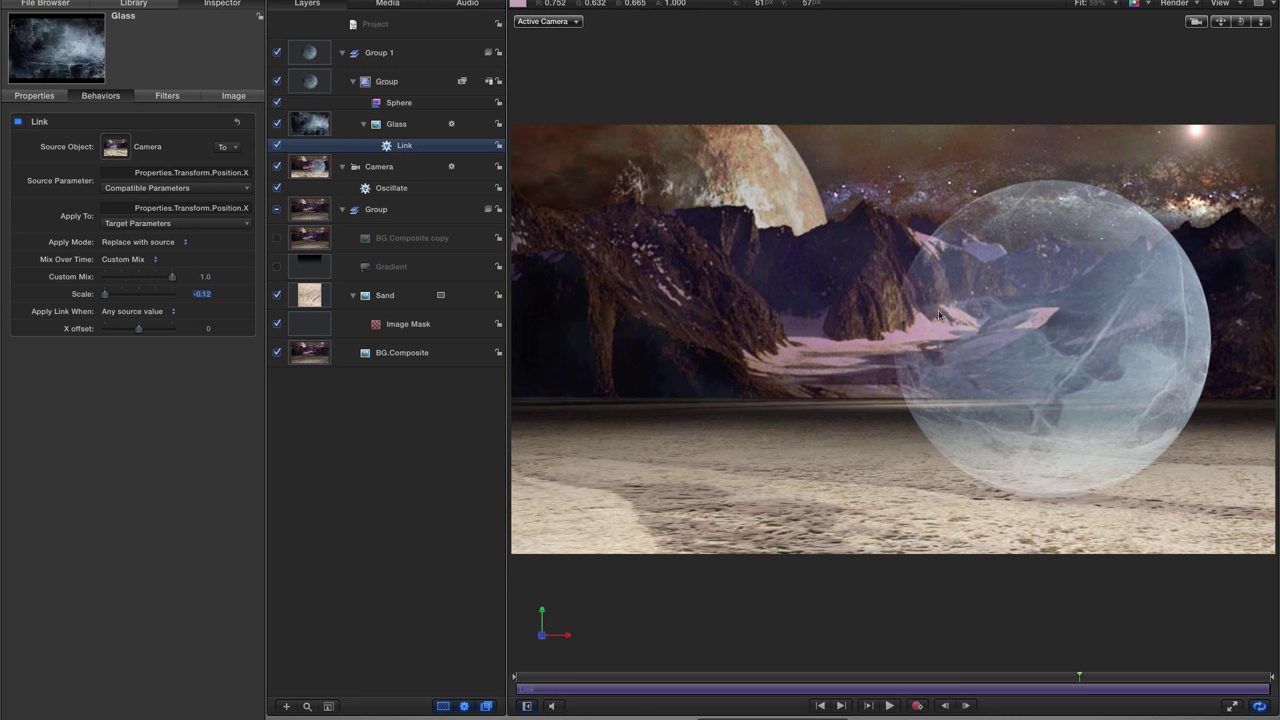
drag(1083, 685, 895, 688)
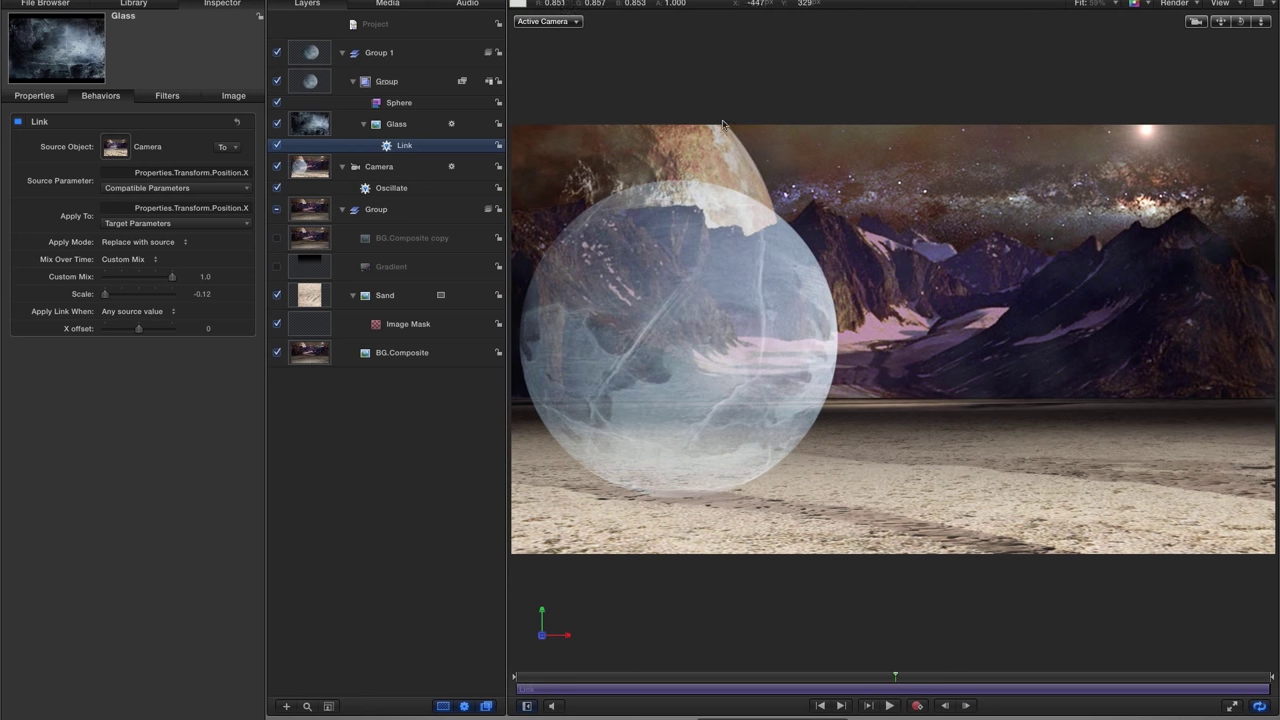
Step: Set the Glass layer's own blend mode to Screen
click(396, 124)
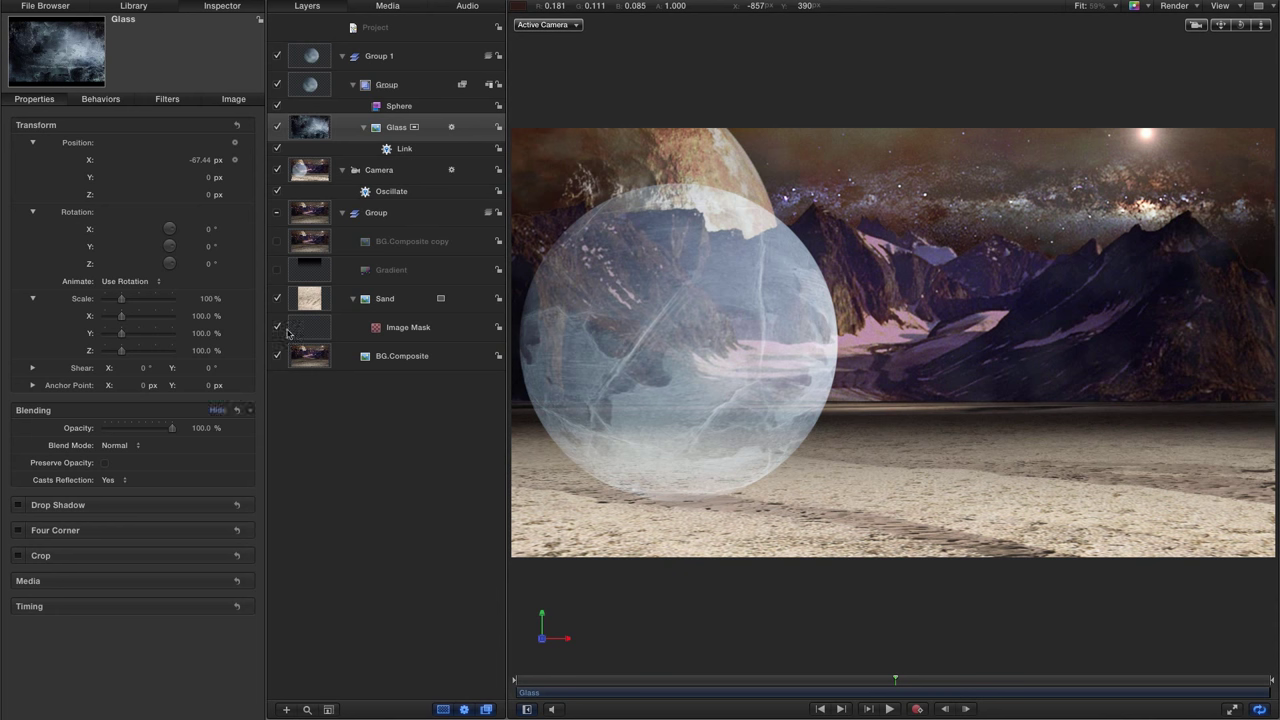
click(105, 446)
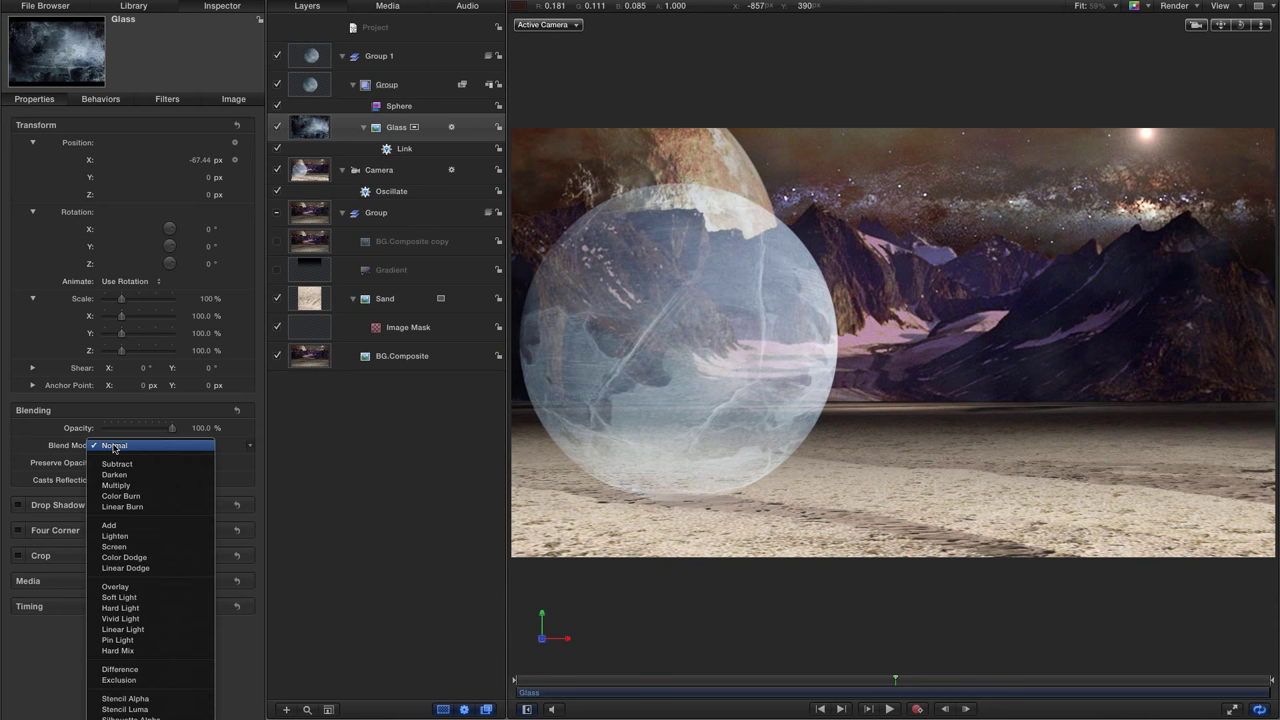
click(114, 547)
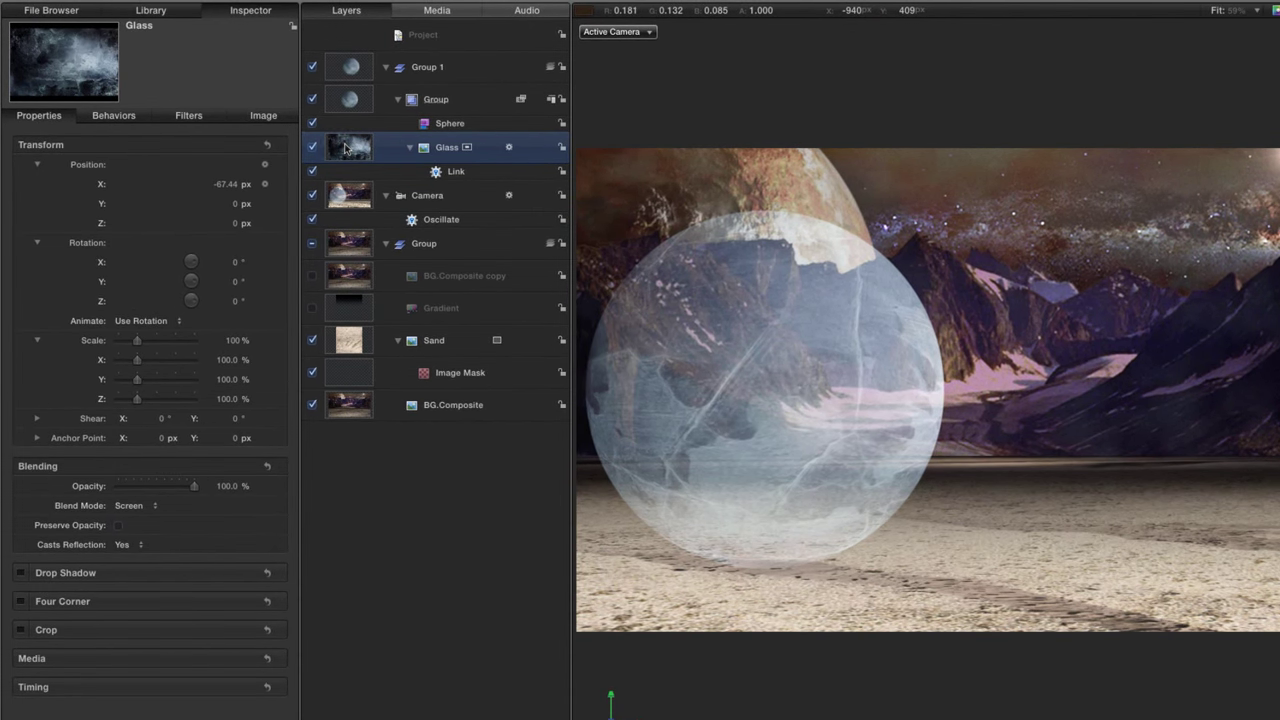
Step: Duplicate the Glass layer and move the copy behind the original within the sphere subgroup
right_click(345, 148)
click(450, 192)
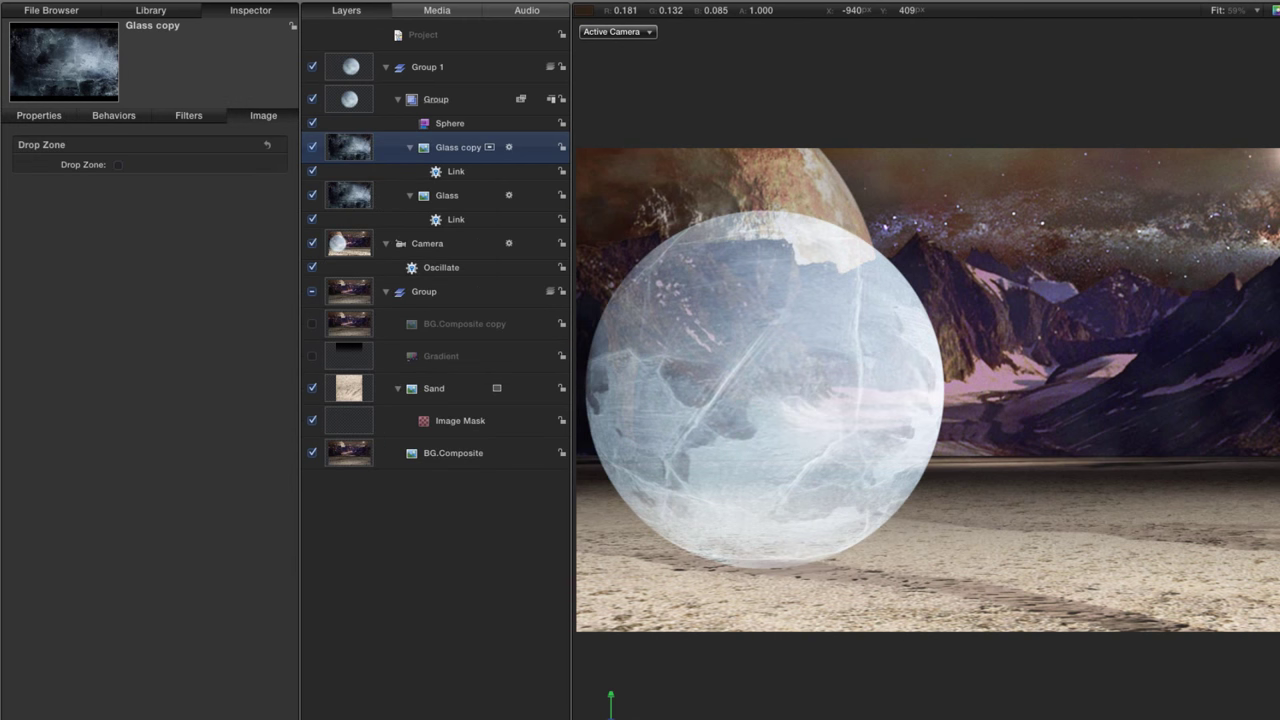
right_click(348, 147)
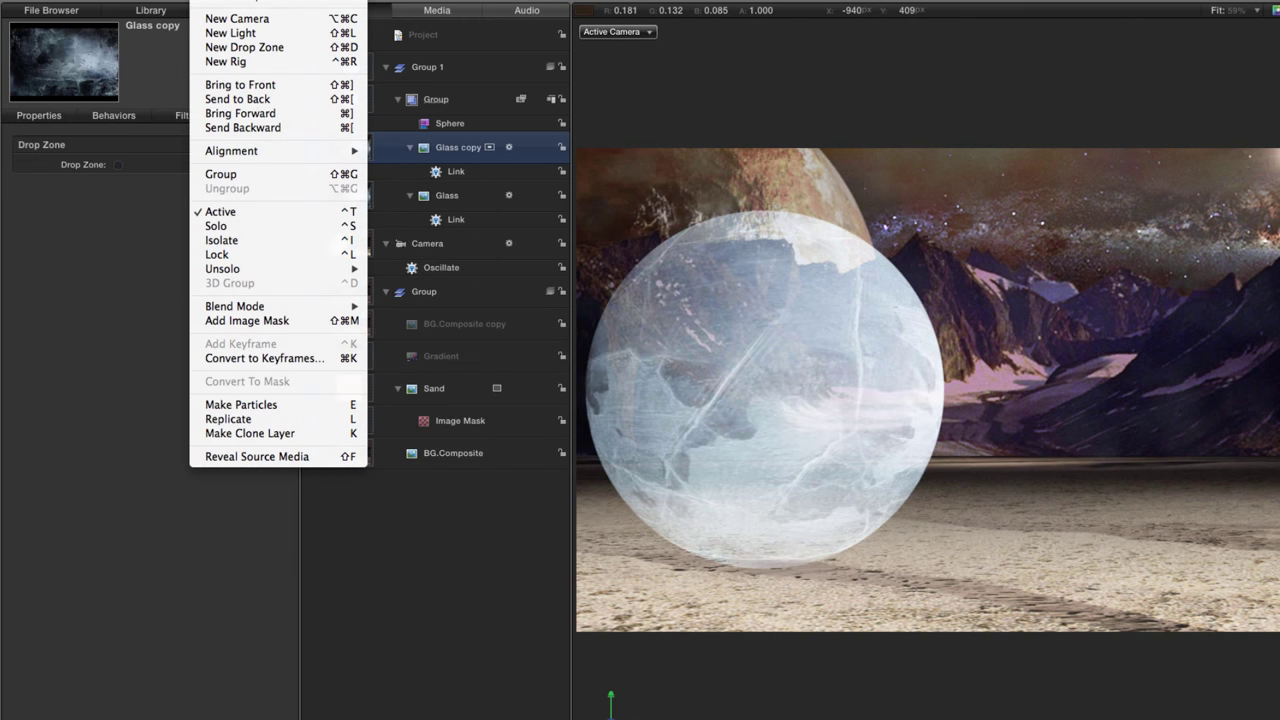
click(236, 131)
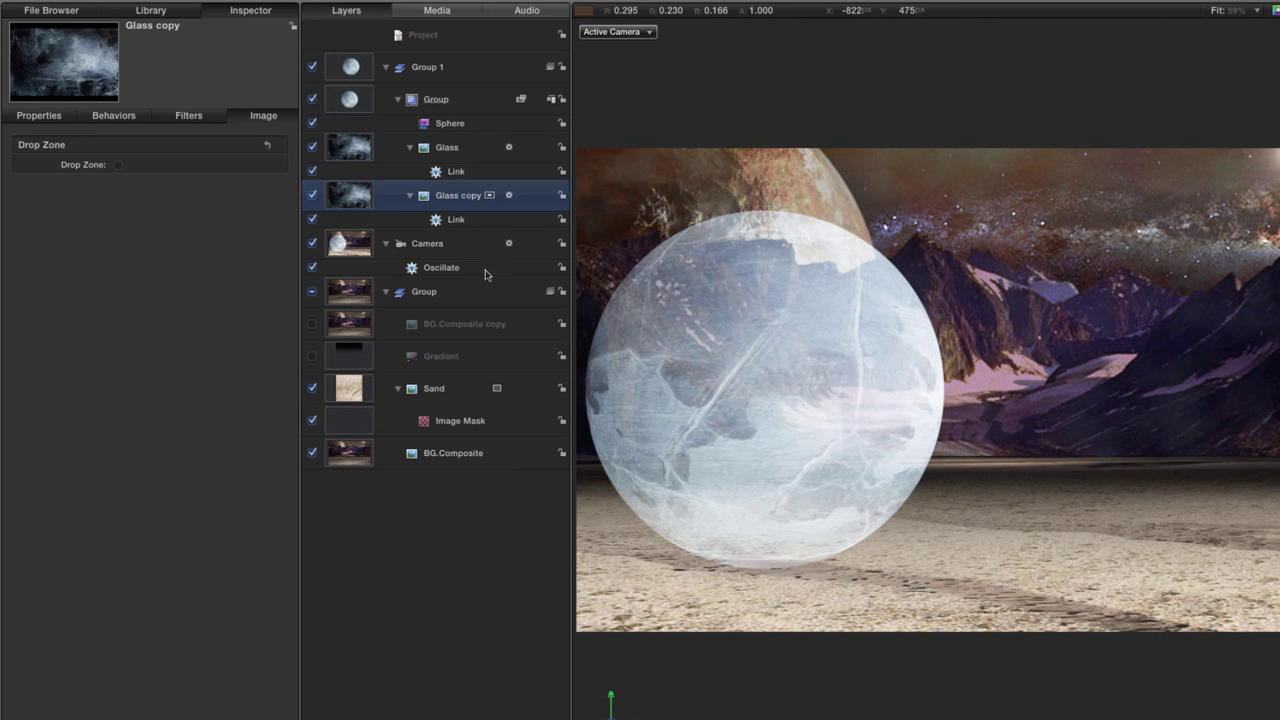
Step: Set the Link scale of the Glass copy to positive 0.12 and play back the sphere's movement
click(113, 115)
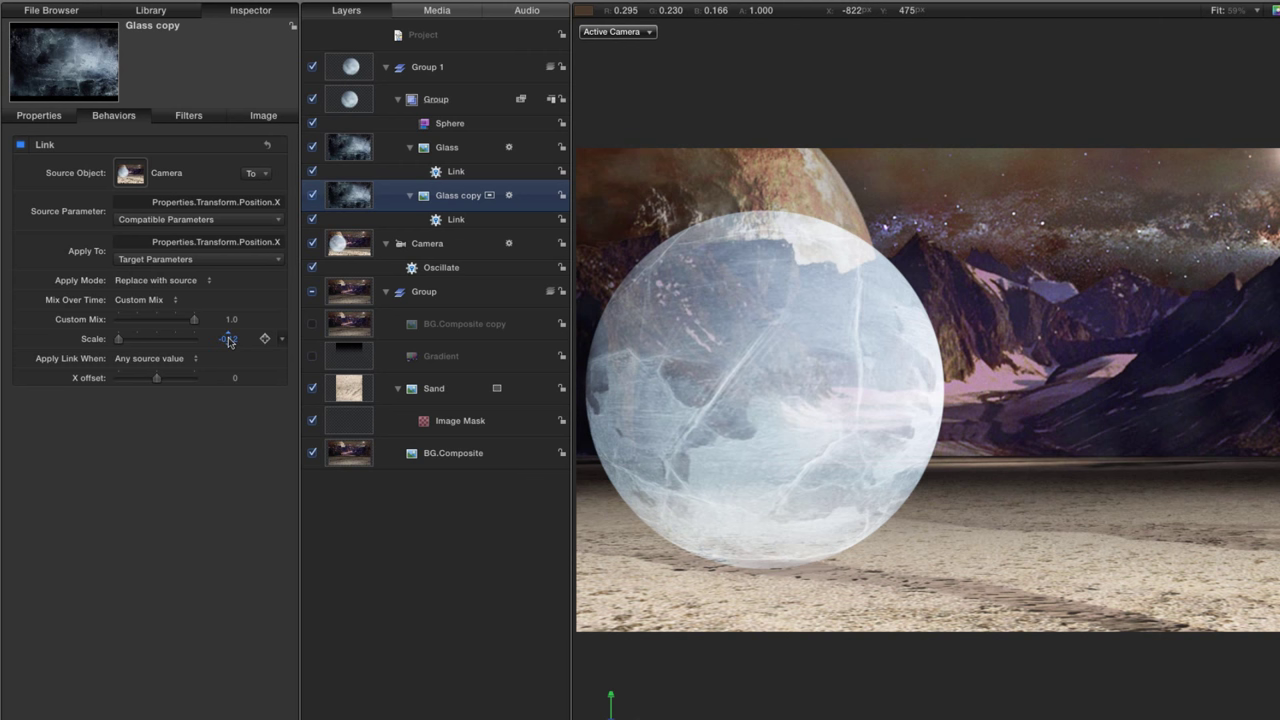
click(229, 339)
key(BackSpace)
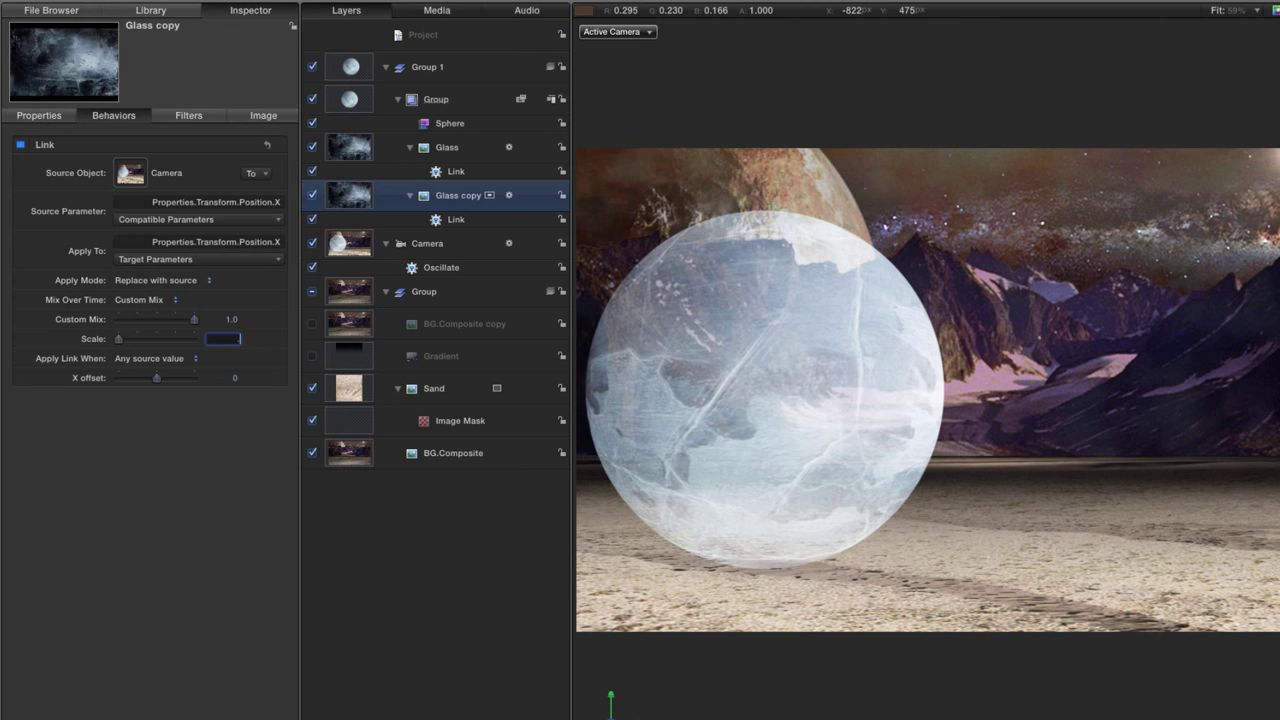
key(Return)
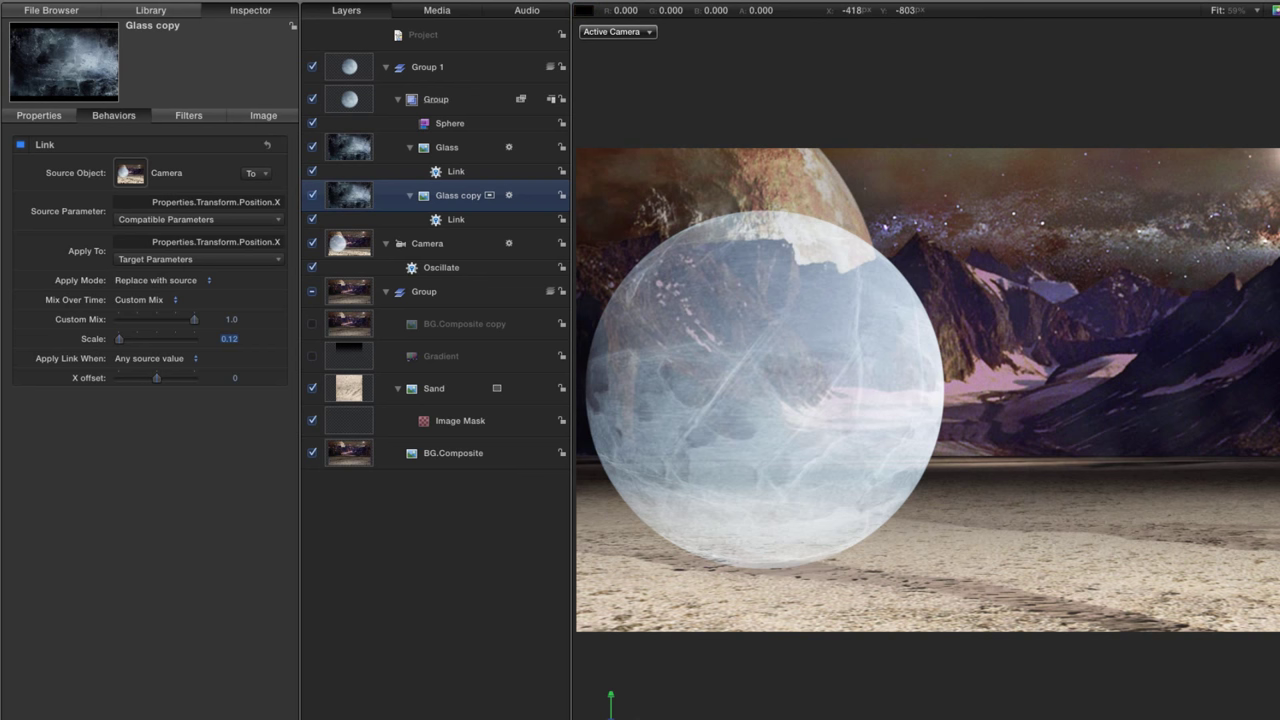
key(space)
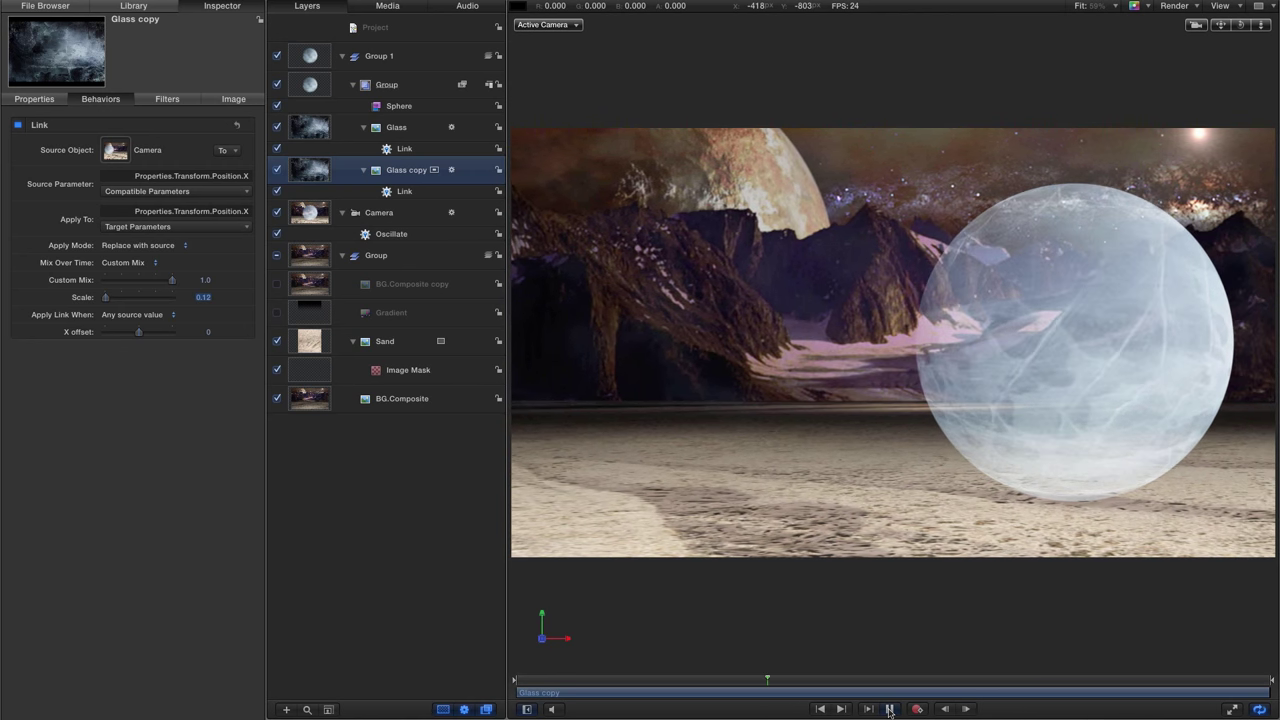
click(889, 709)
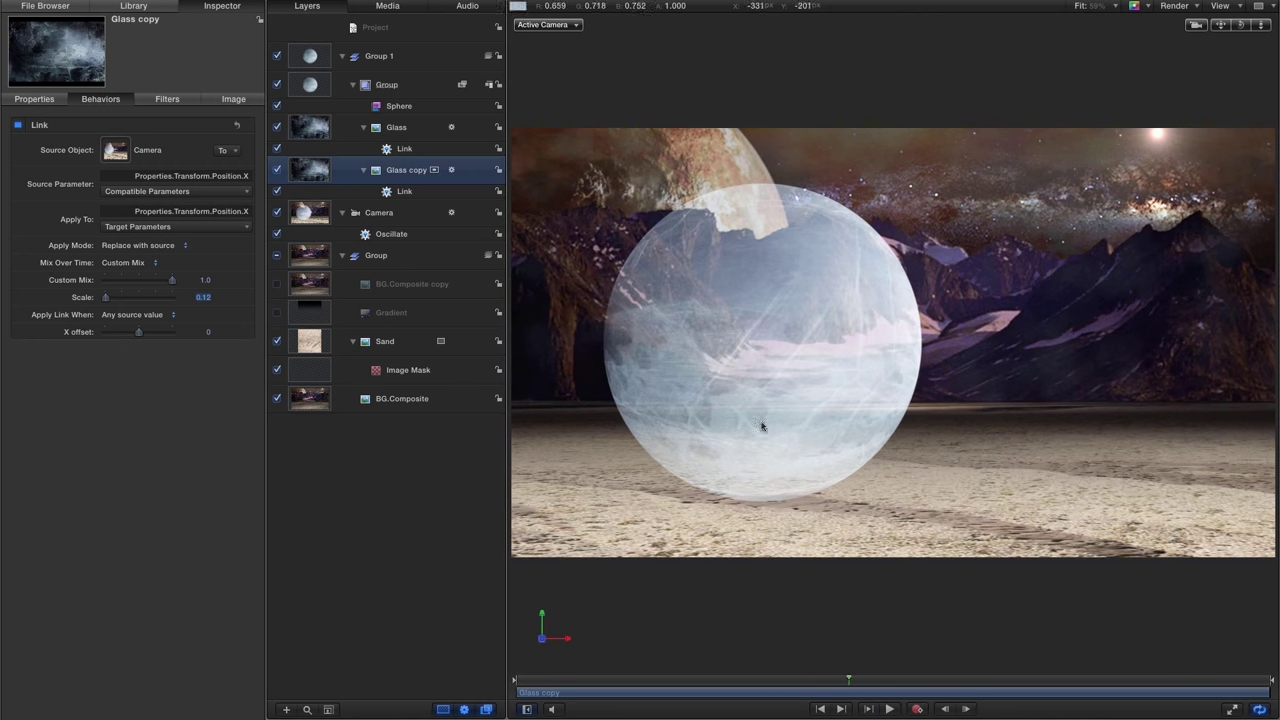
Step: Rotate the Glass copy 180° about its Y axis and play back the animation
click(35, 99)
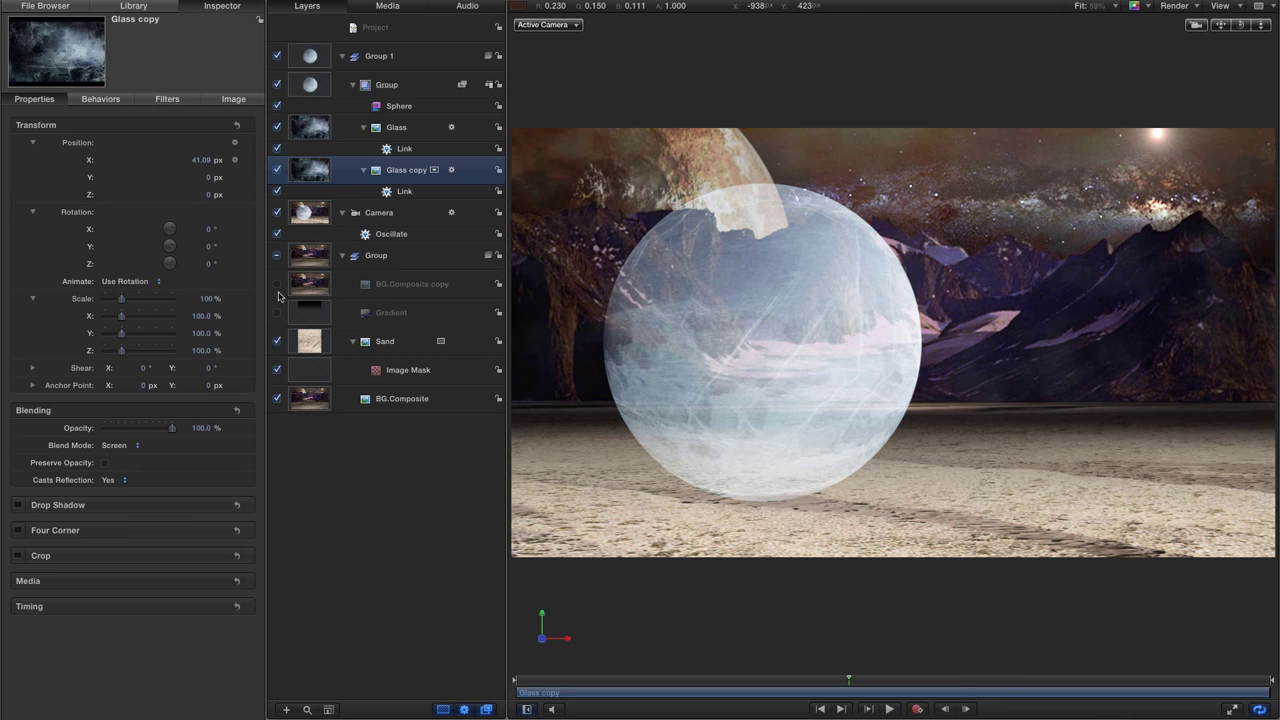
click(209, 247)
key(Return)
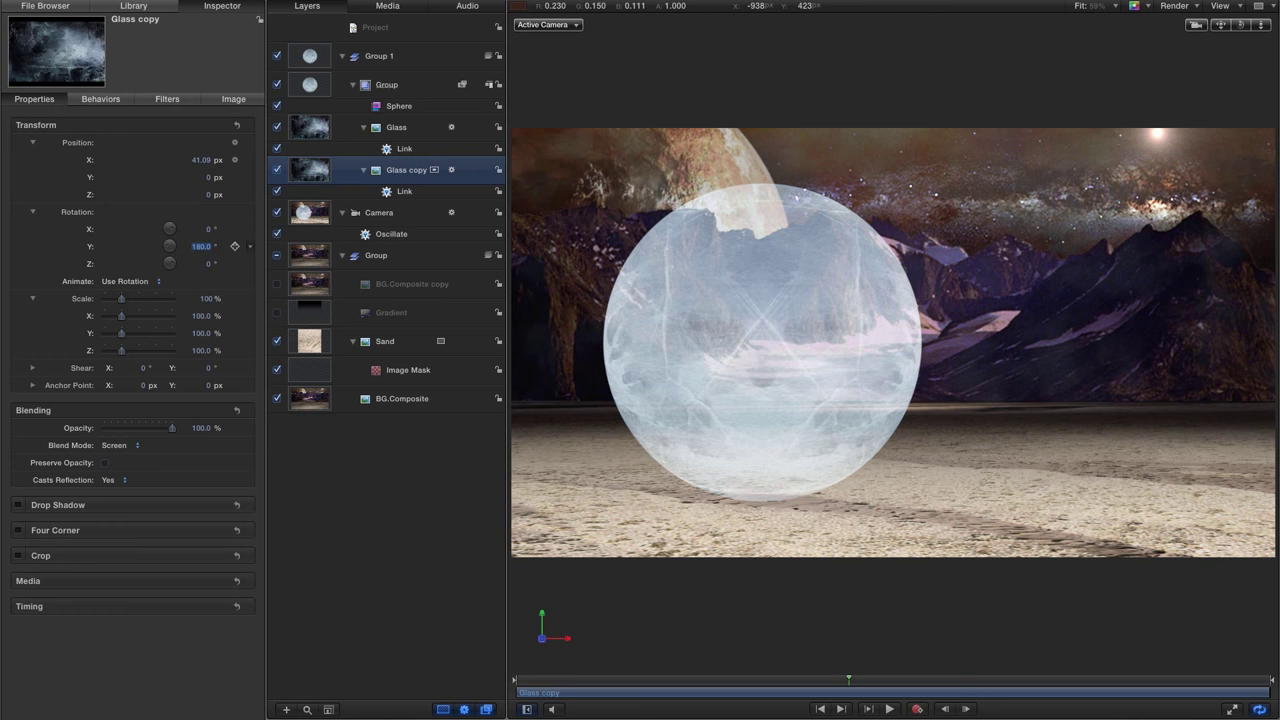
key(space)
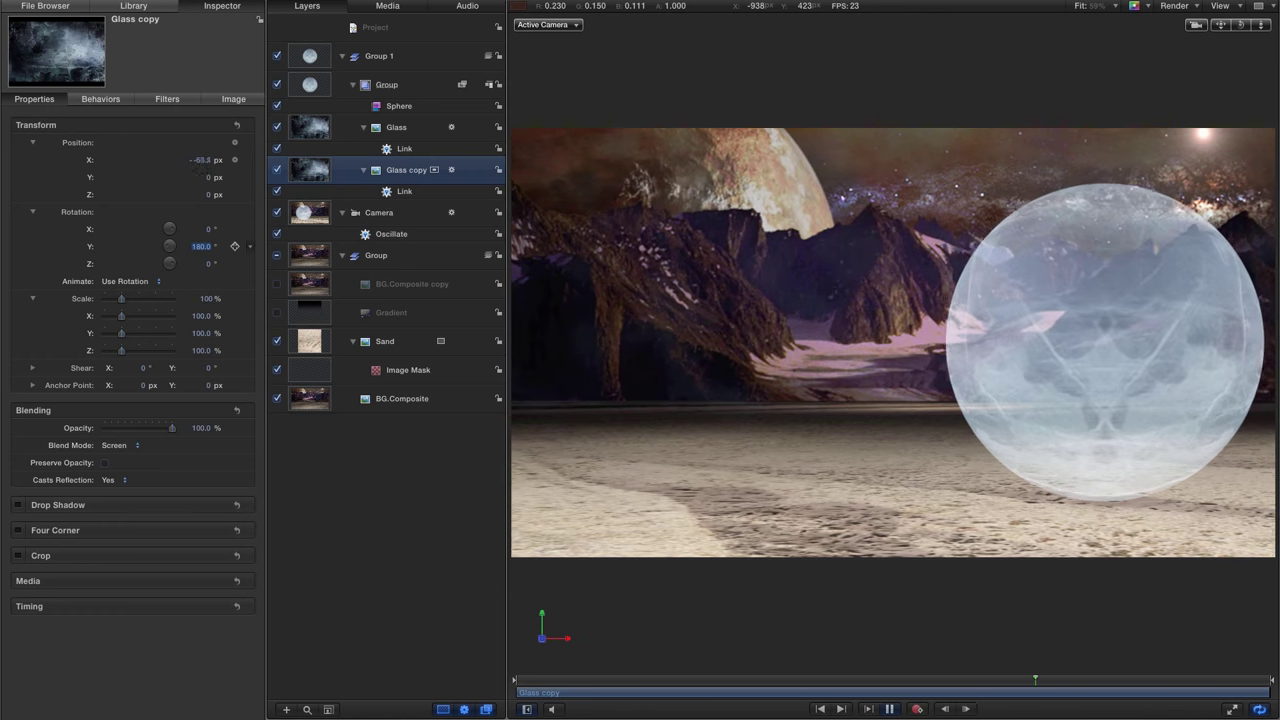
key(space)
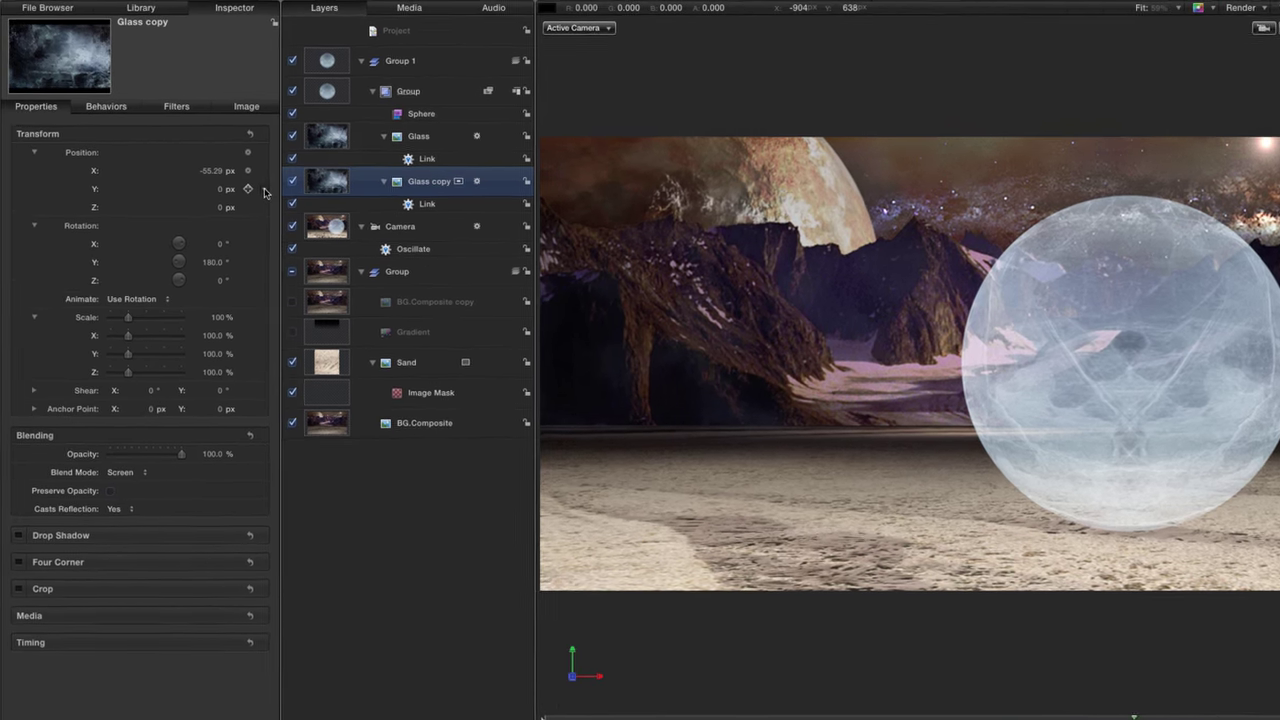
Step: Add a Link parameter behavior to the Glass copy's Y position with the Camera as its source object
click(249, 177)
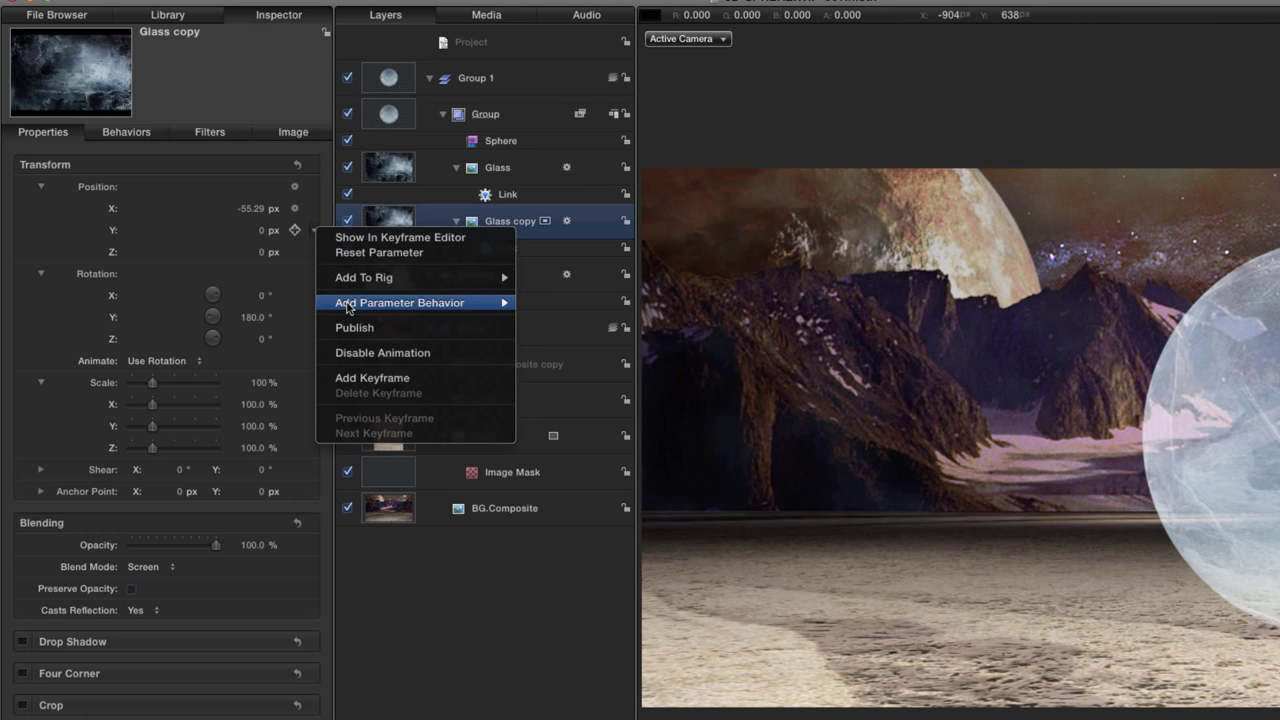
mouse_move(346, 303)
click(555, 362)
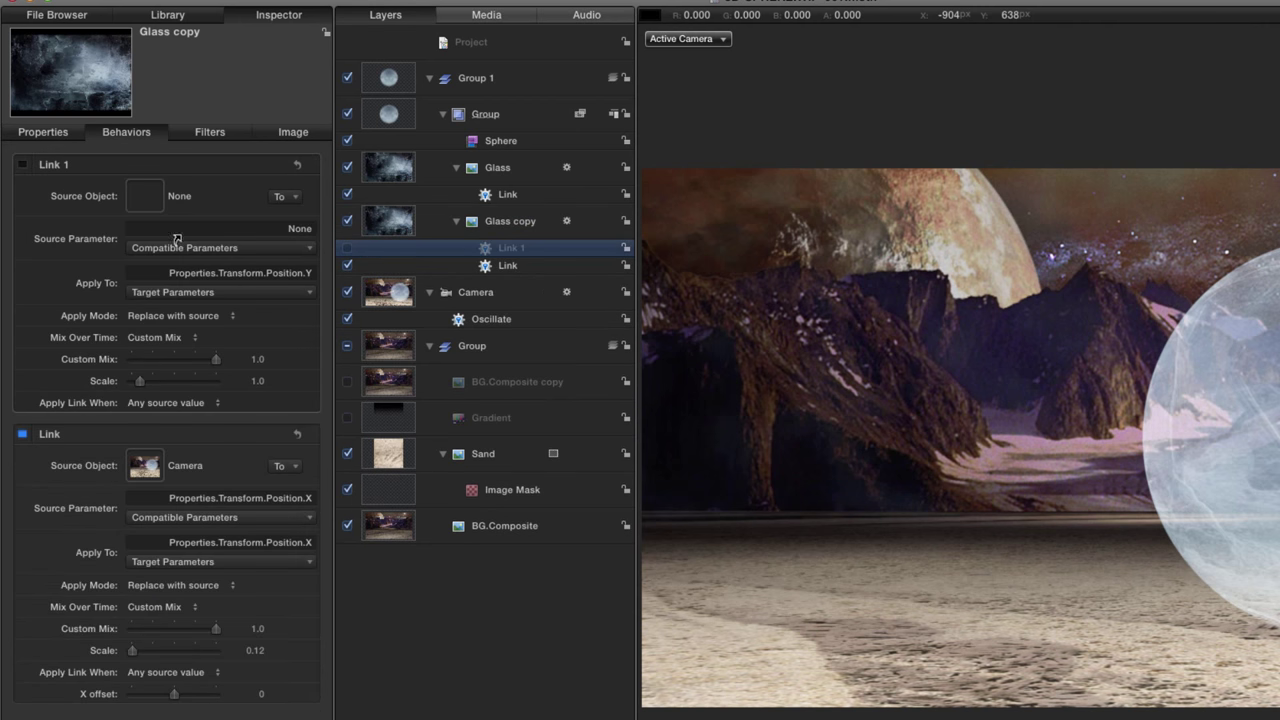
drag(158, 216, 155, 210)
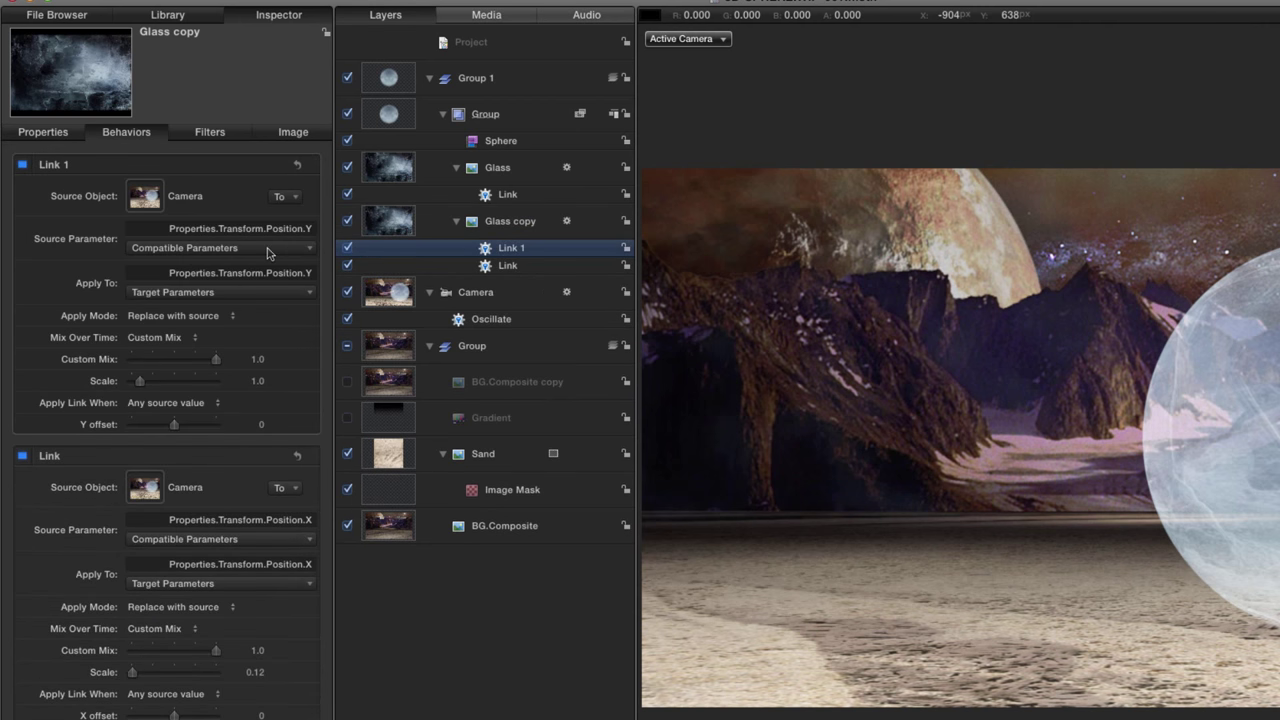
Step: Try a scale of 0.12 on the Glass copy's Y-position Link, and delete that Link behavior
click(258, 380)
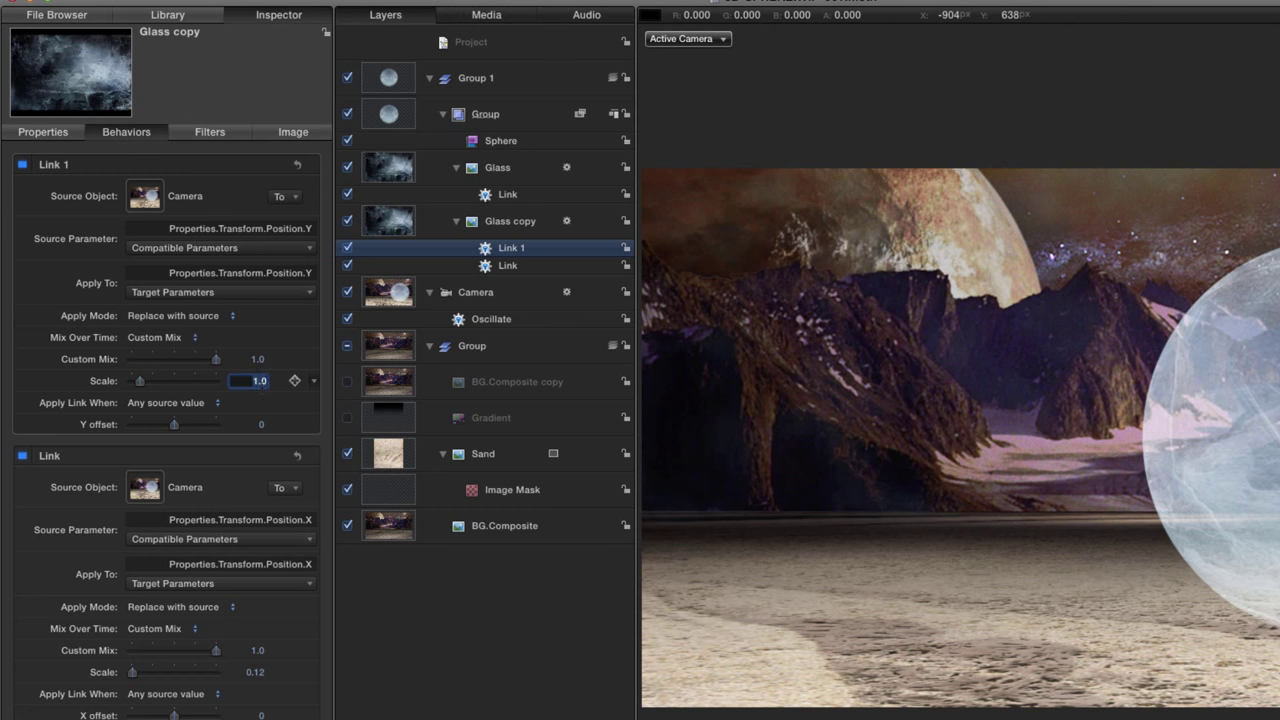
key(Return)
right_click(500, 248)
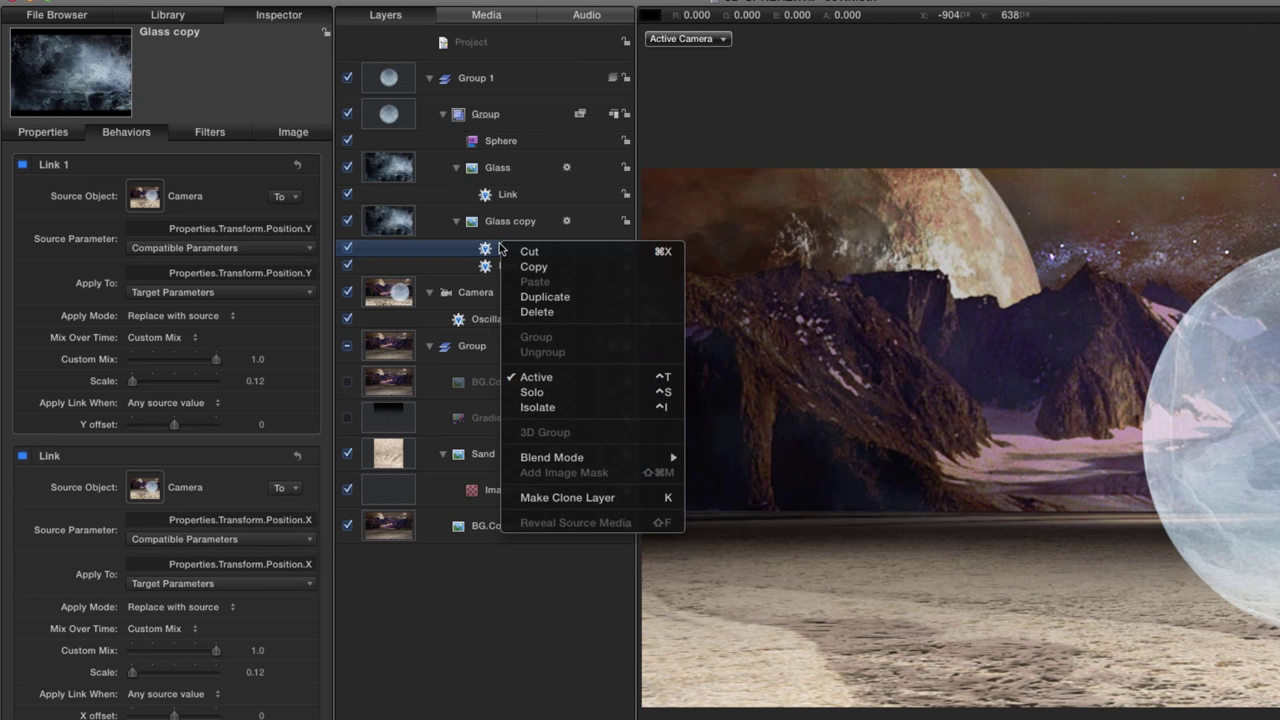
click(537, 313)
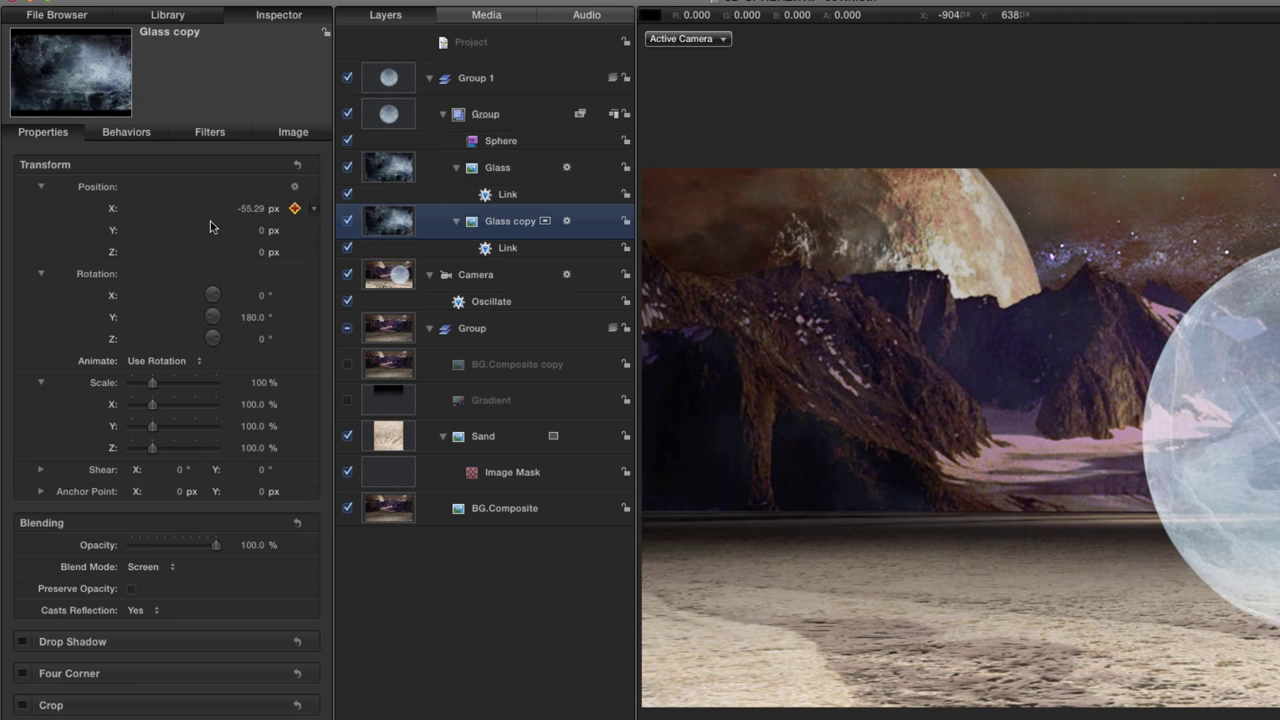
Step: Set the Glass copy's Y position to 156 px and play back the animation from an earlier frame
drag(260, 235, 300, 232)
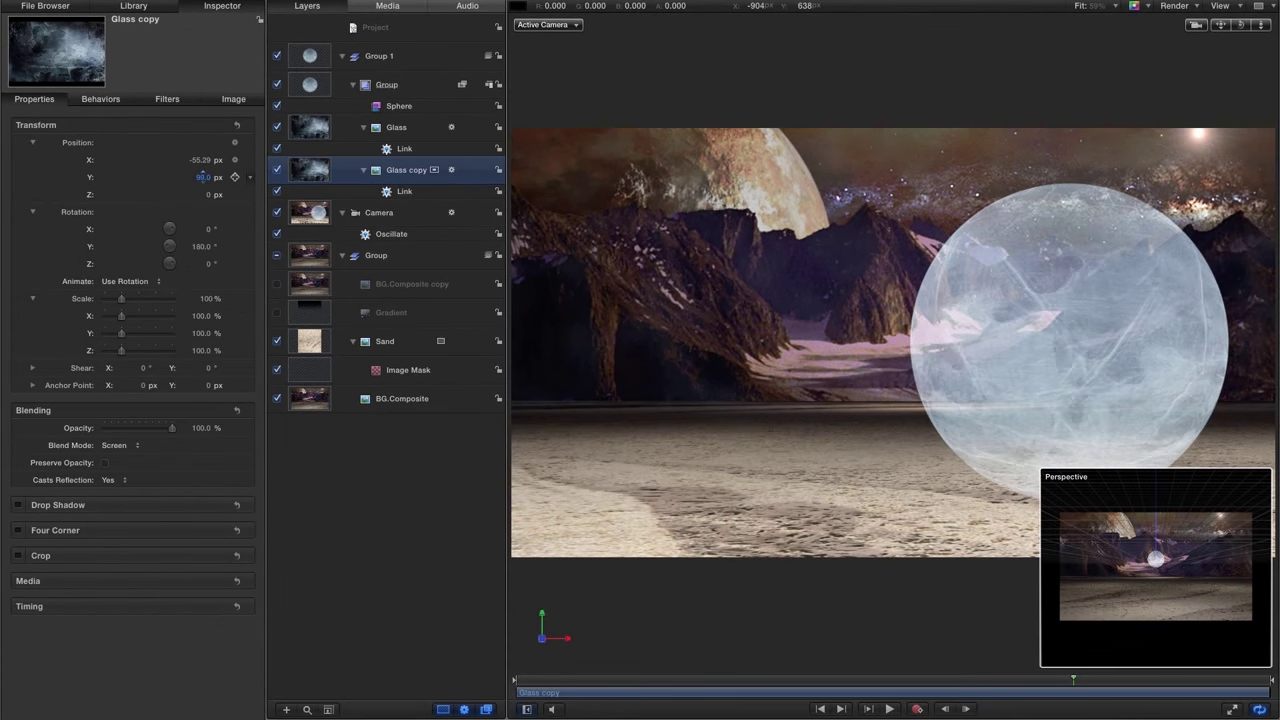
drag(202, 172, 208, 179)
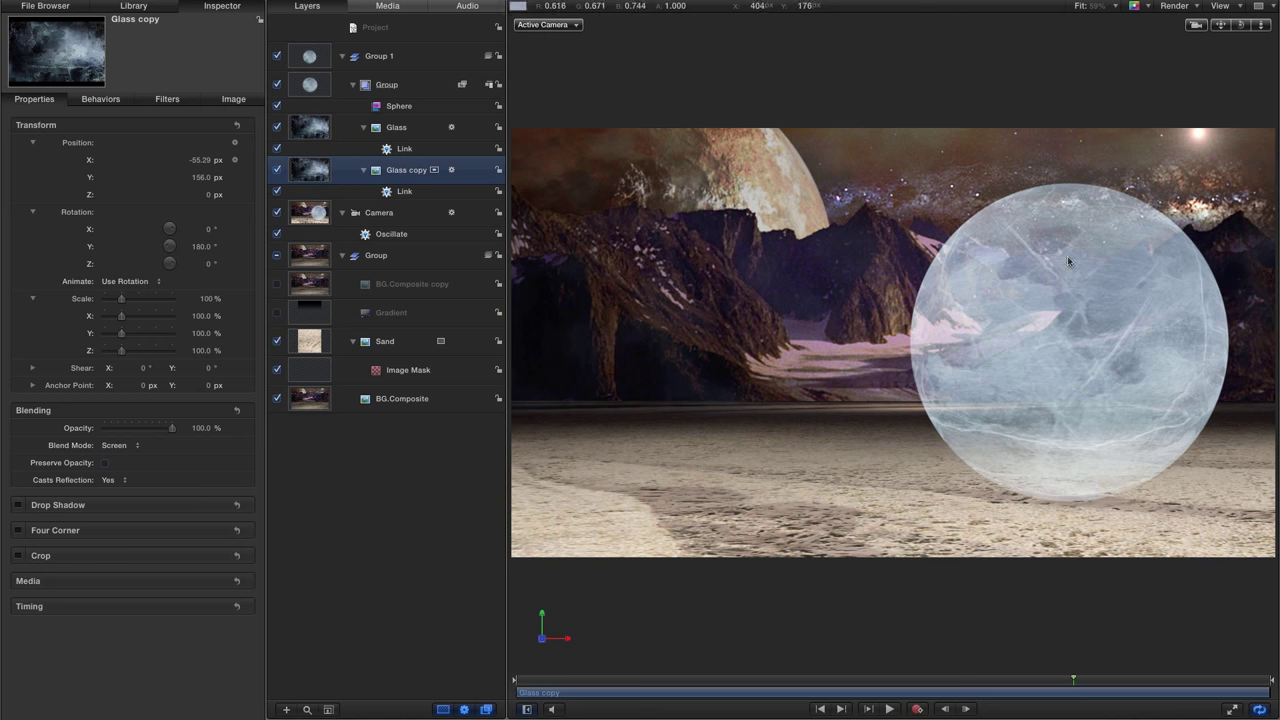
drag(1075, 684, 890, 684)
click(888, 709)
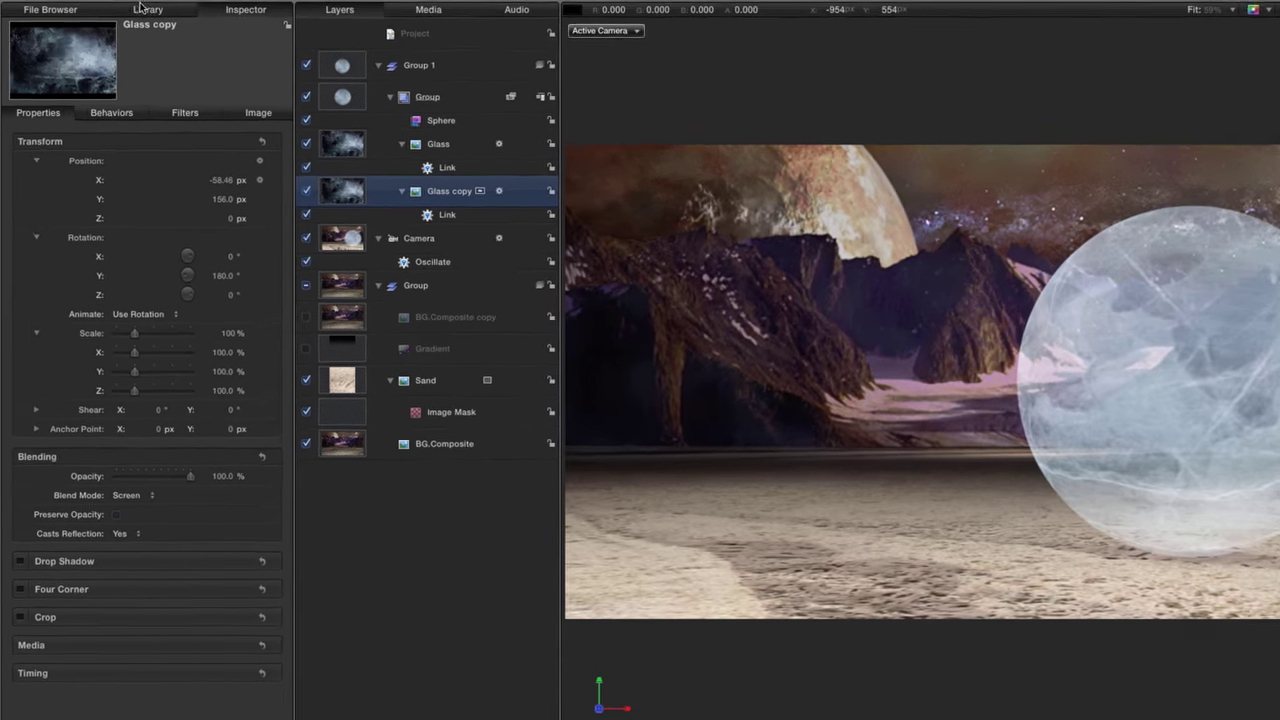
Step: Add a Levels color correction filter to the sphere subgroup above its Sphere filter and show its settings
click(134, 5)
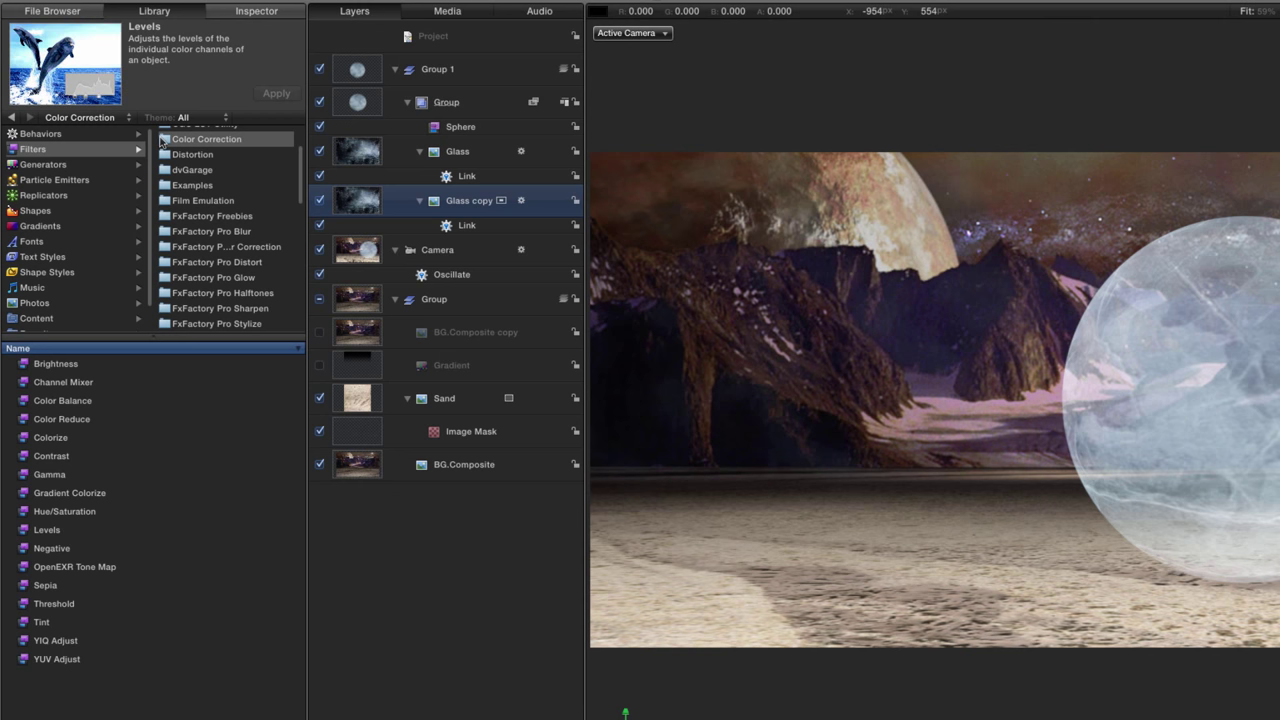
drag(28, 531, 470, 125)
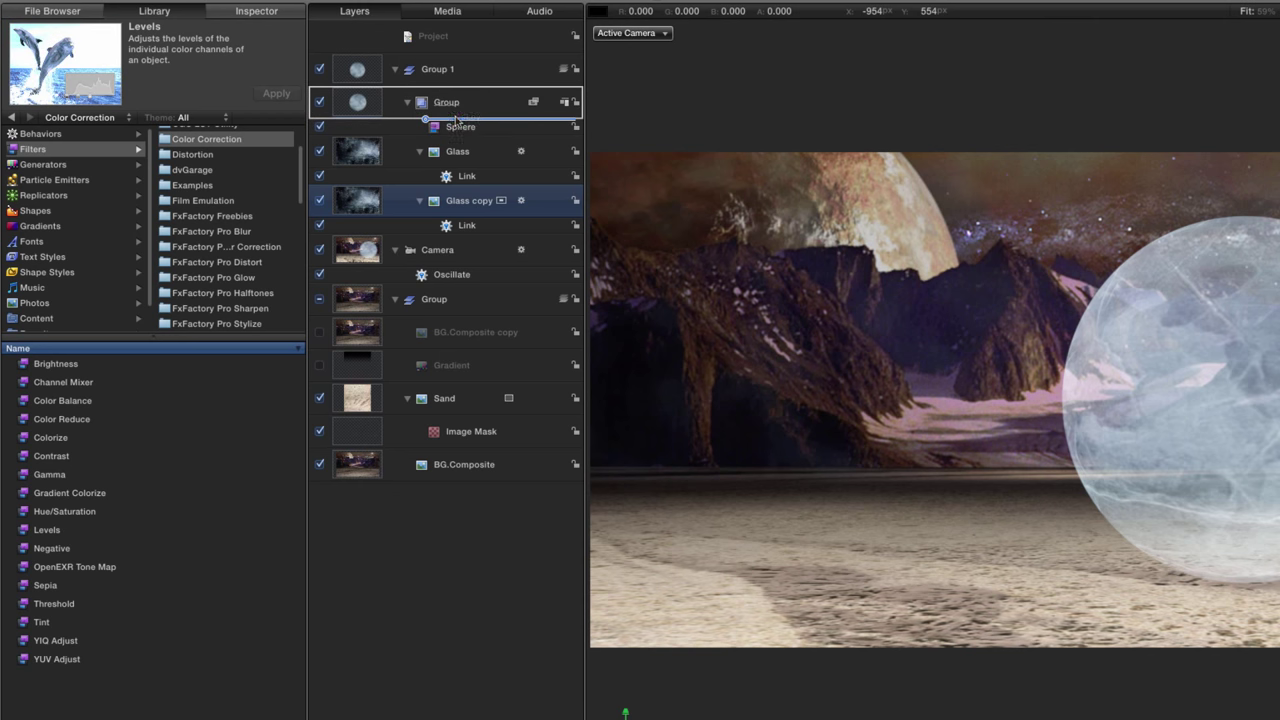
click(258, 11)
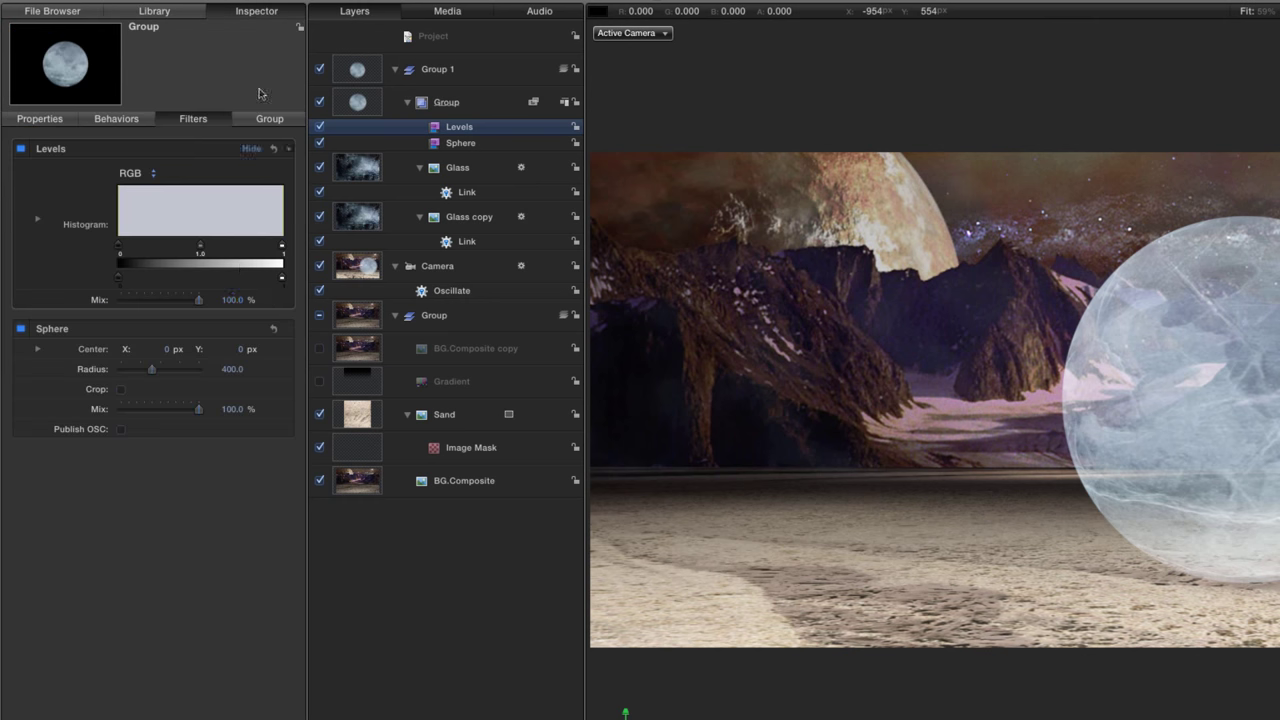
Step: Set the Levels black input to 0.12, lower the white output, set the white input to 0.98, and play back the result
drag(120, 252, 141, 251)
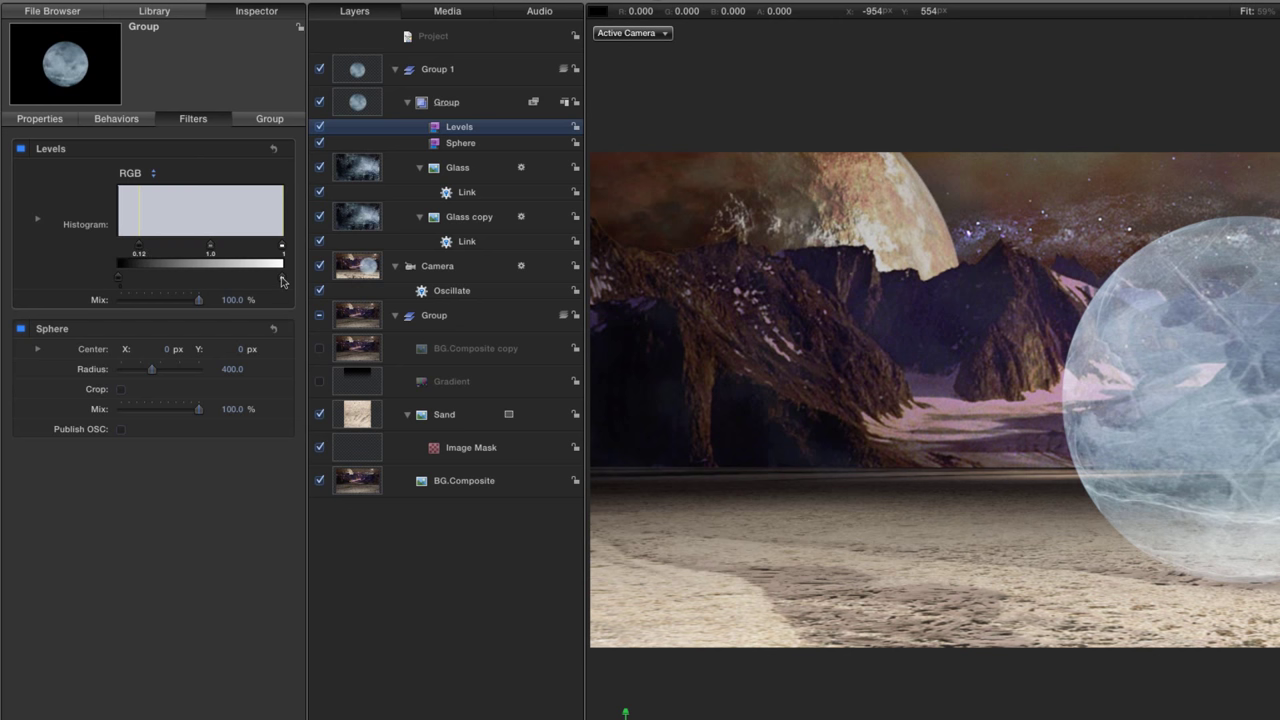
drag(272, 283, 264, 284)
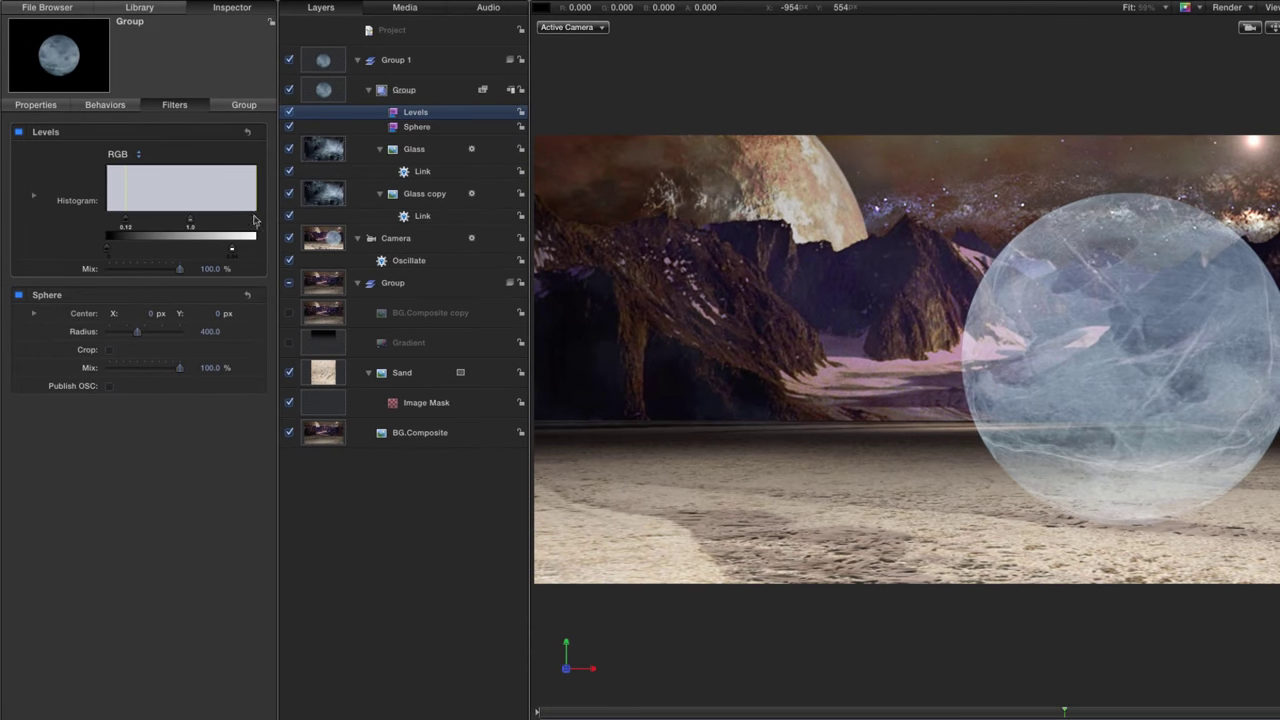
drag(283, 247, 281, 247)
key(space)
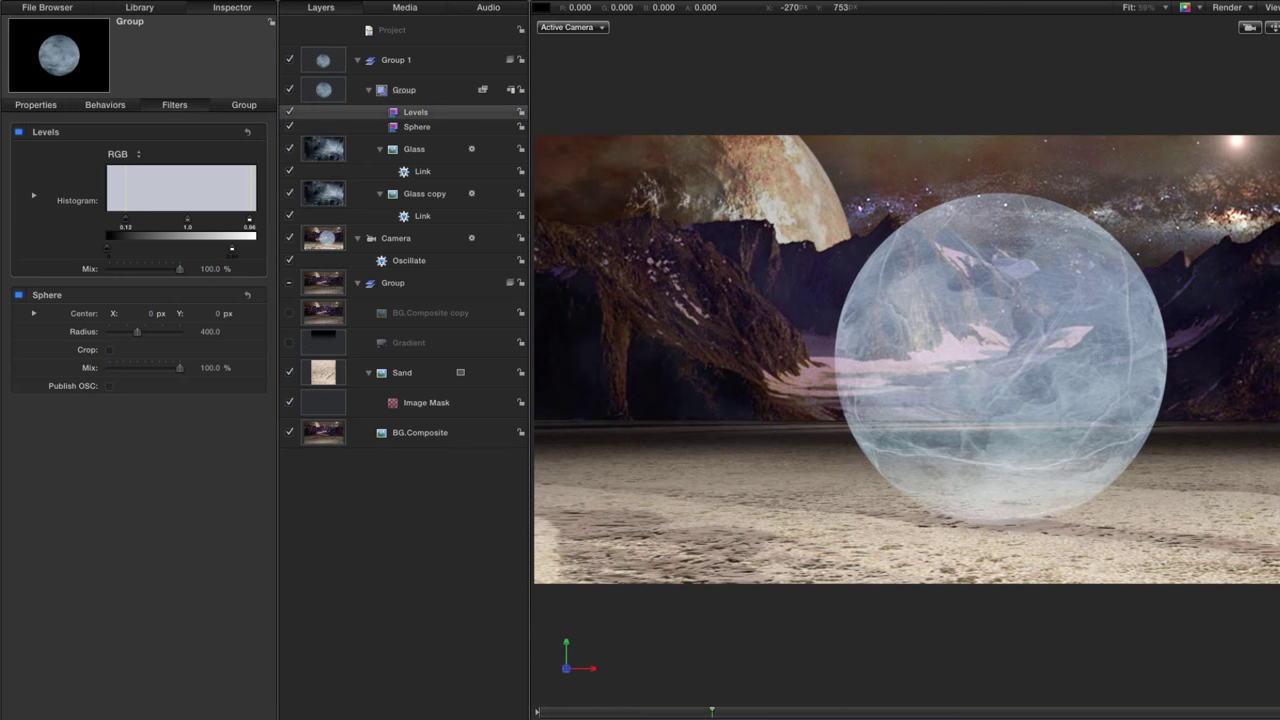
Step: Import PARTICLES.mov into the sphere subgroup between the Glass and Glass copy layers
click(57, 8)
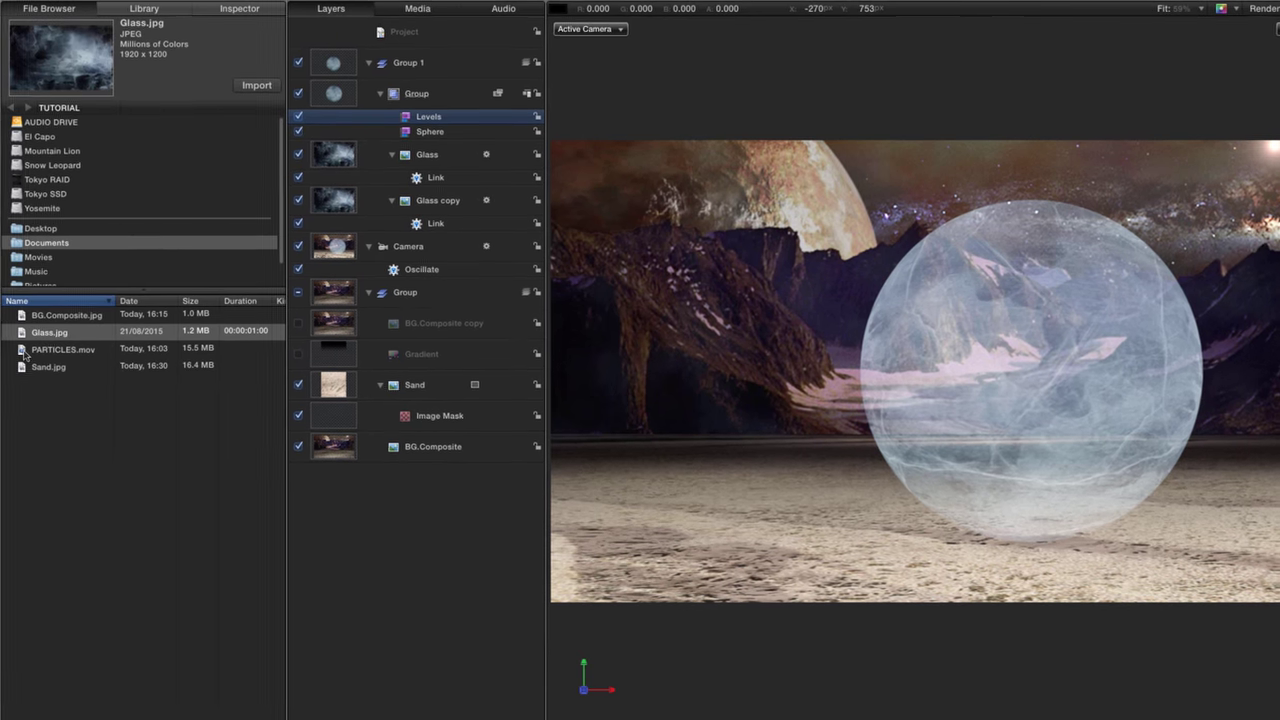
click(21, 340)
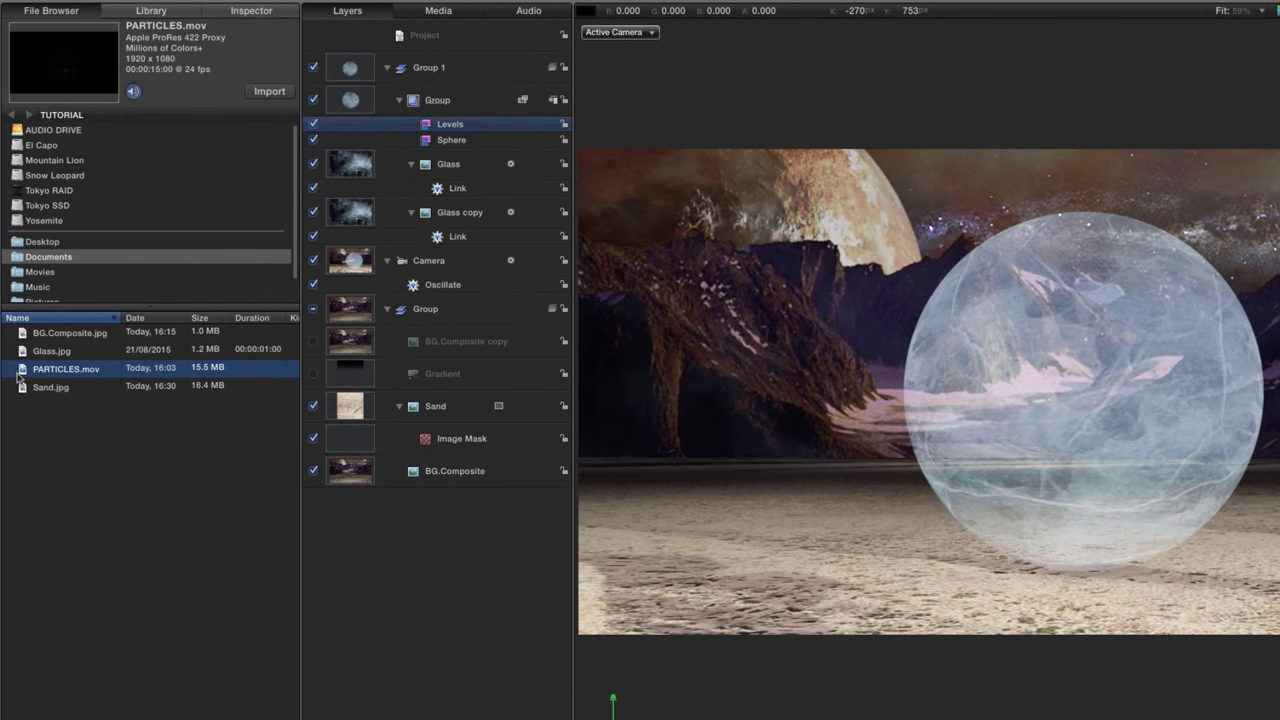
drag(22, 374, 343, 200)
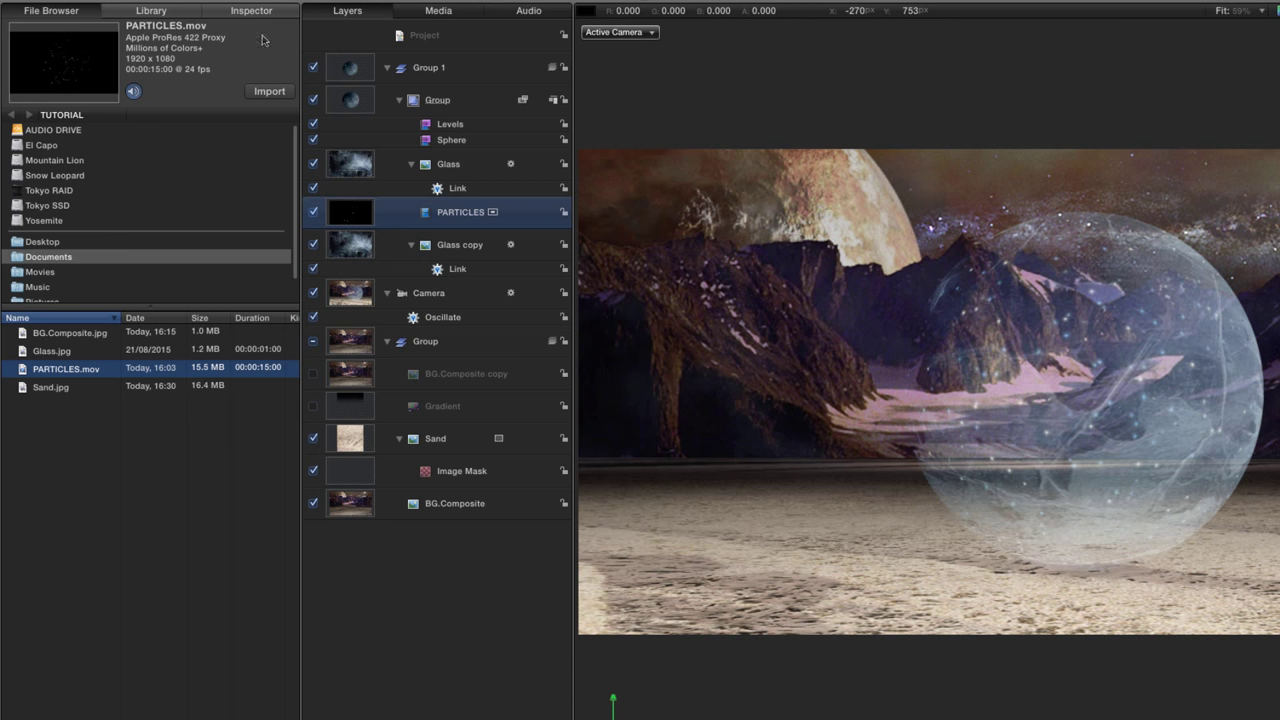
Step: Set the PARTICLES layer's blend mode to Add and play back the animation
click(263, 11)
click(38, 116)
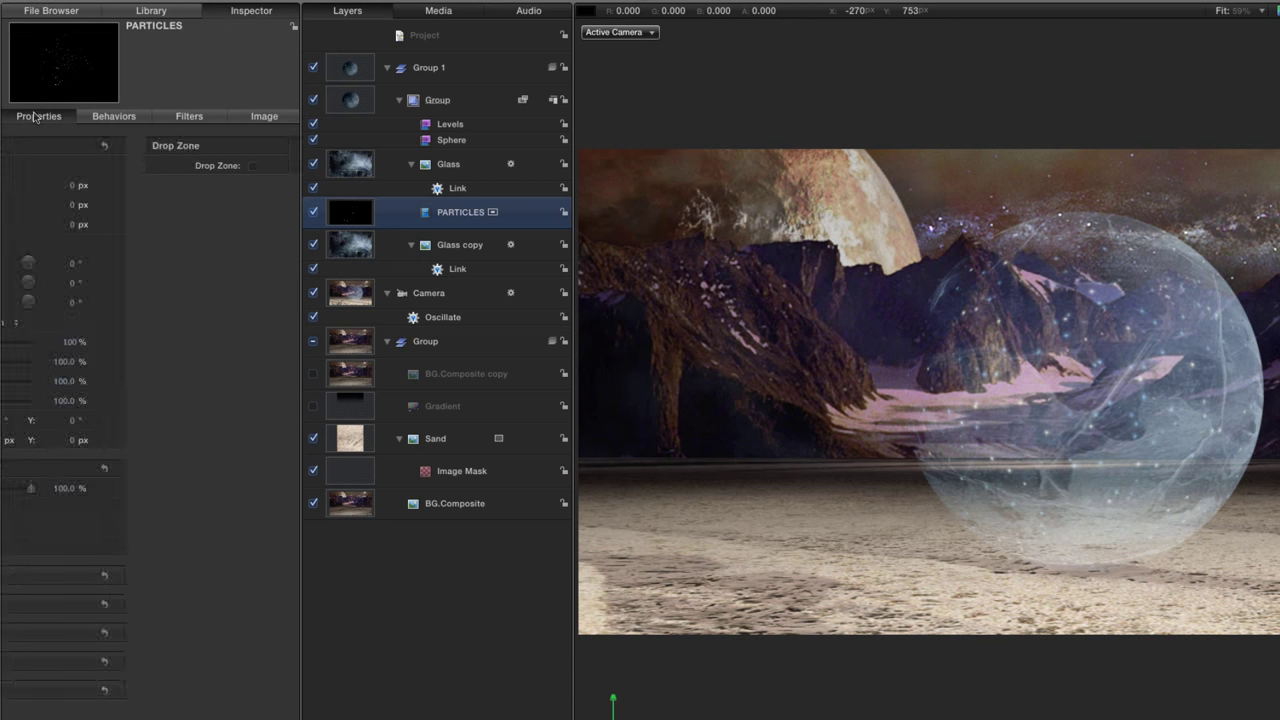
click(131, 510)
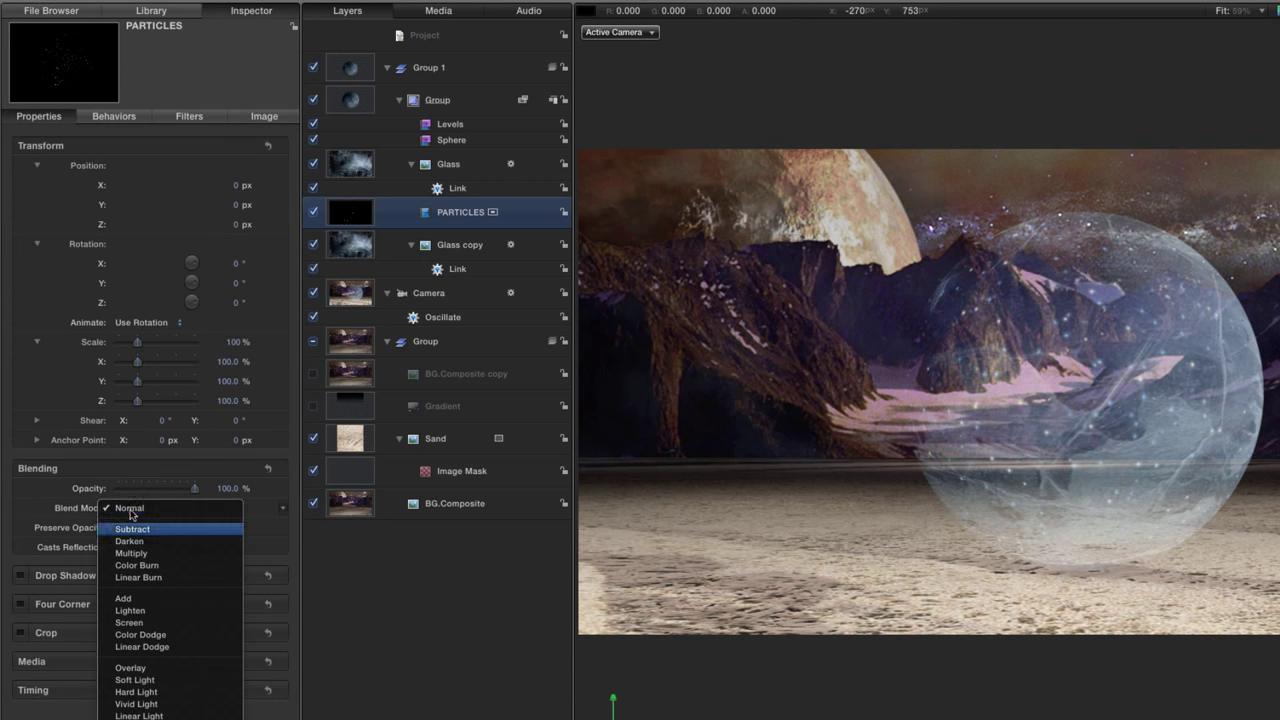
click(141, 600)
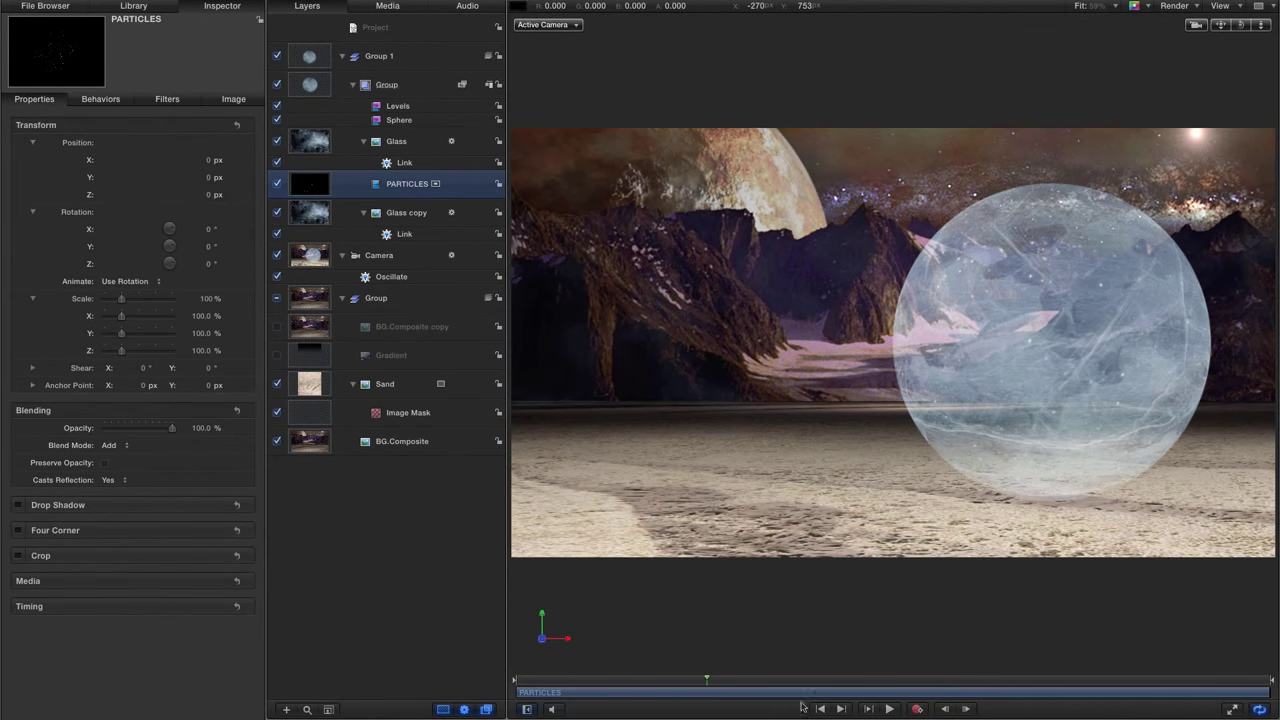
click(888, 708)
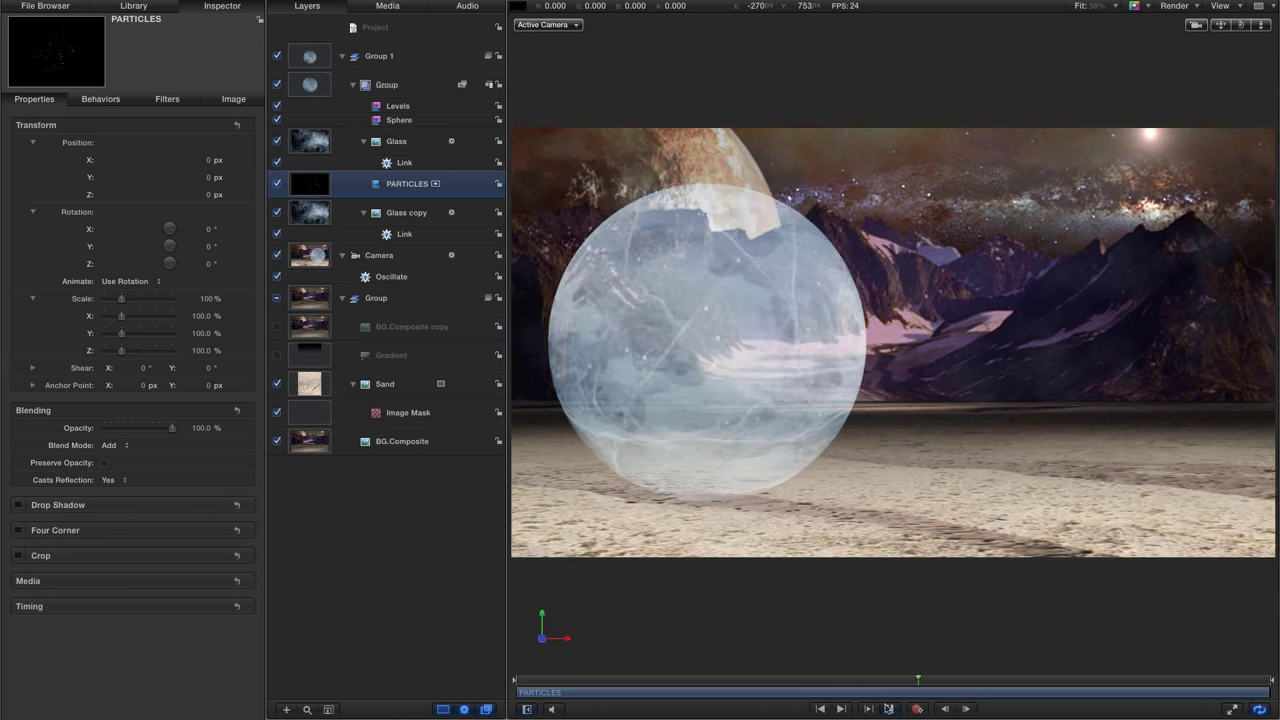
click(890, 709)
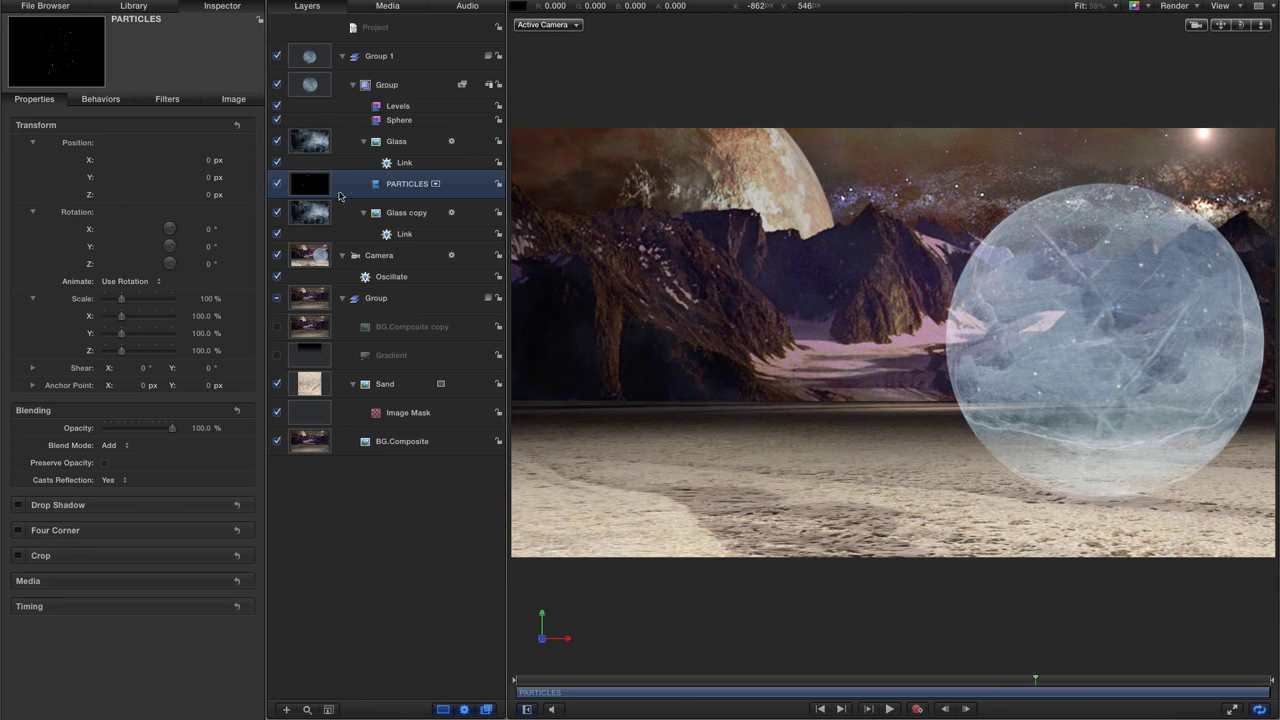
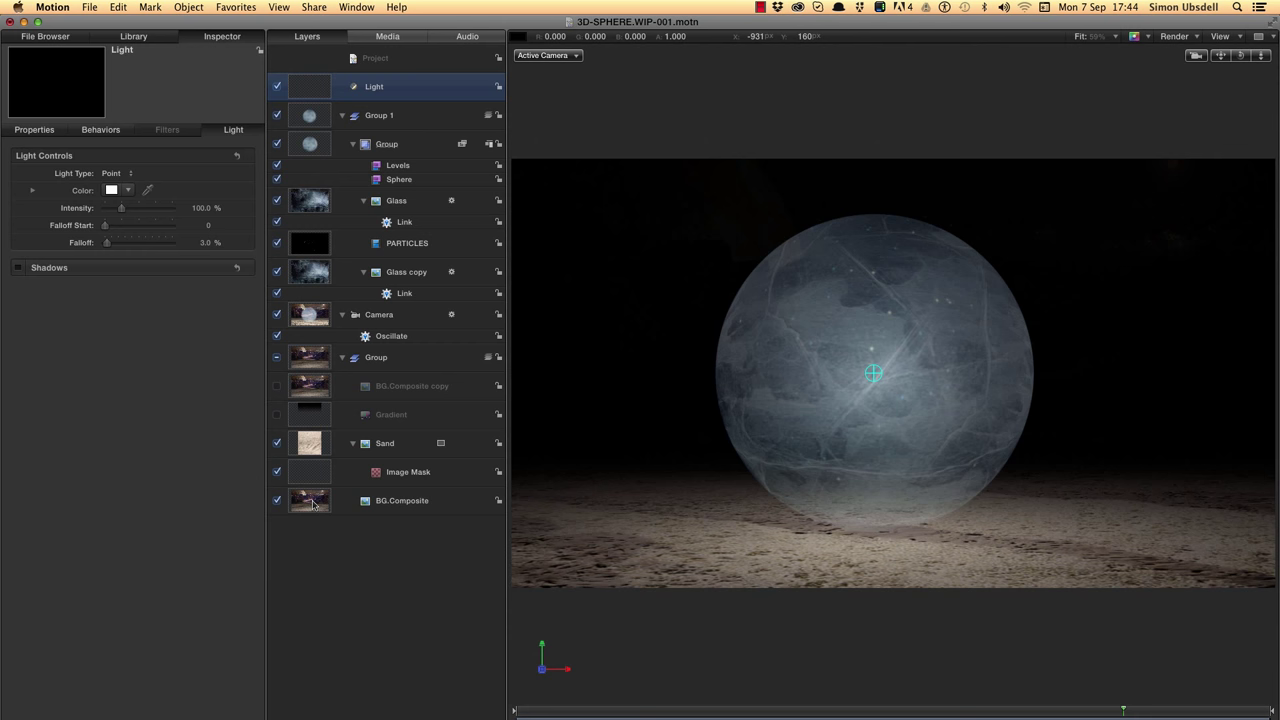
Step: Turn lighting shading off for the BG.Composite layer
click(314, 504)
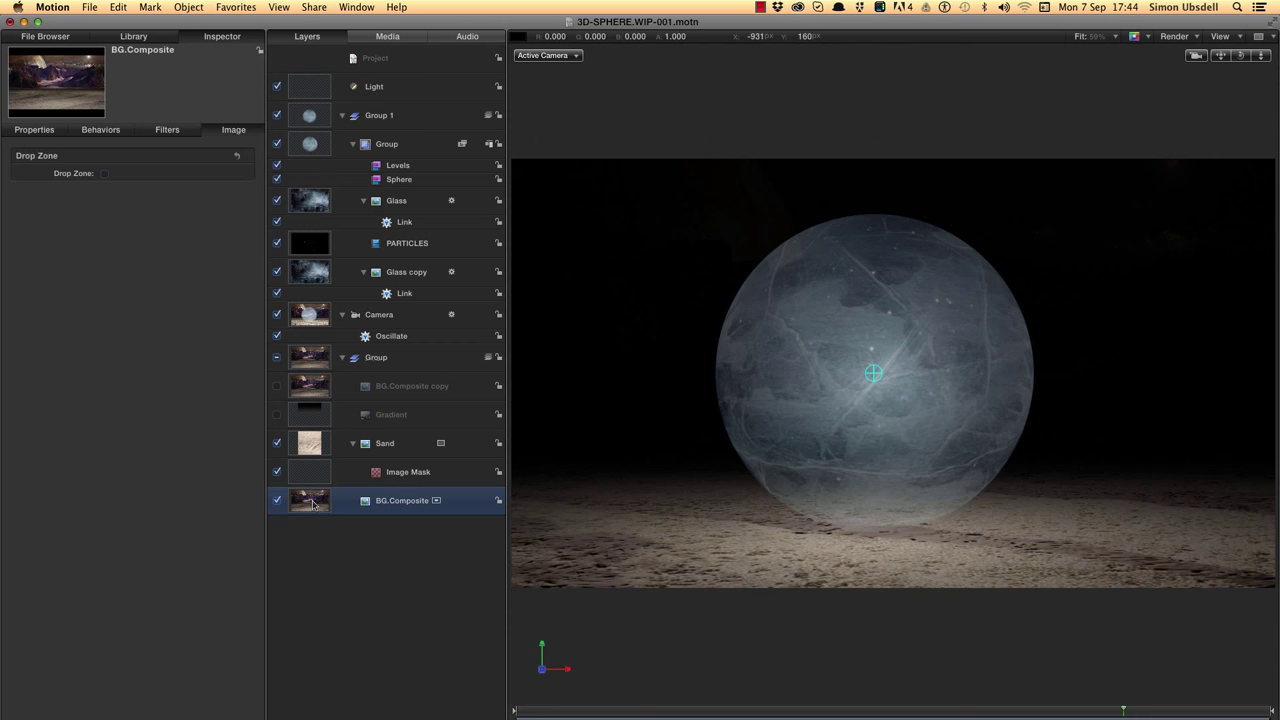
click(35, 130)
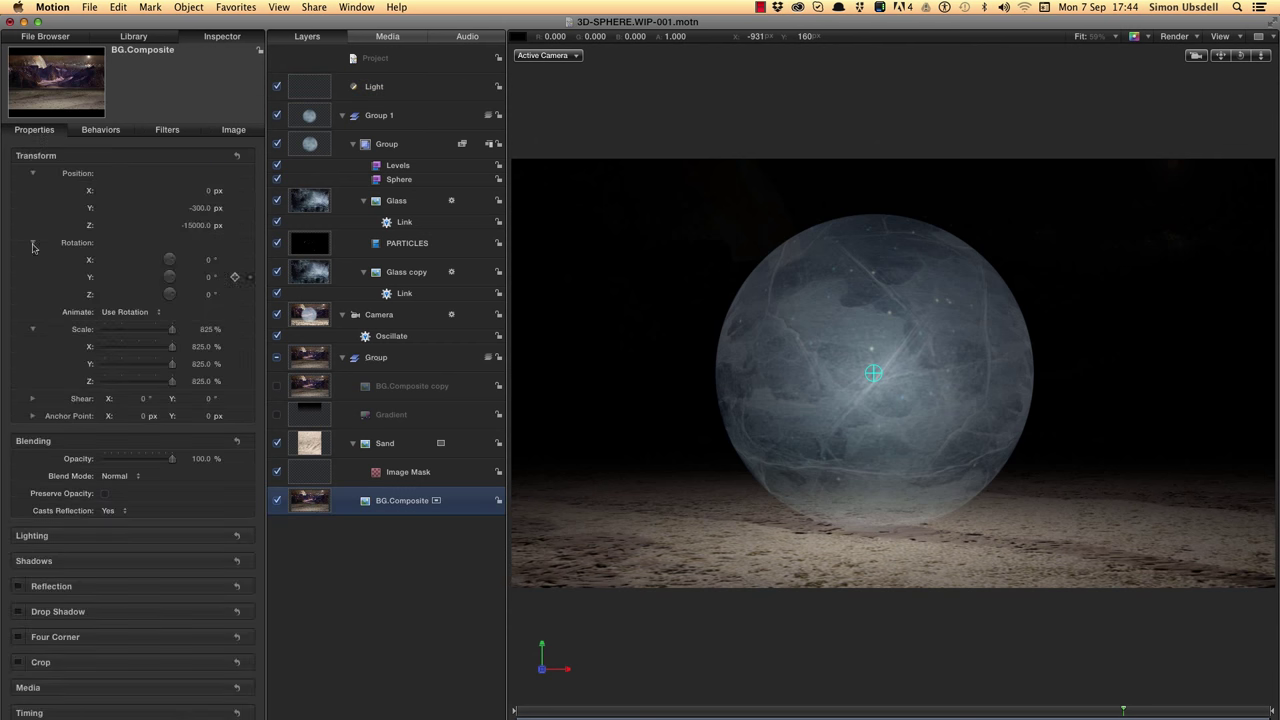
click(216, 536)
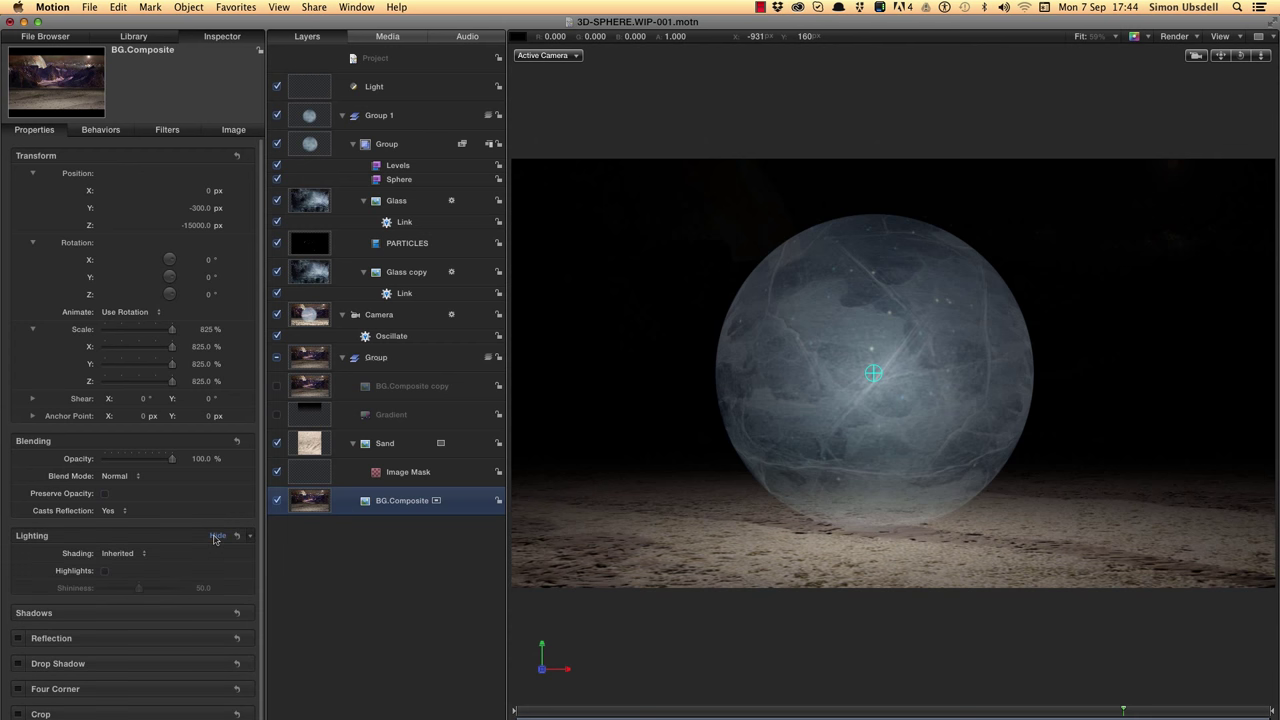
click(117, 554)
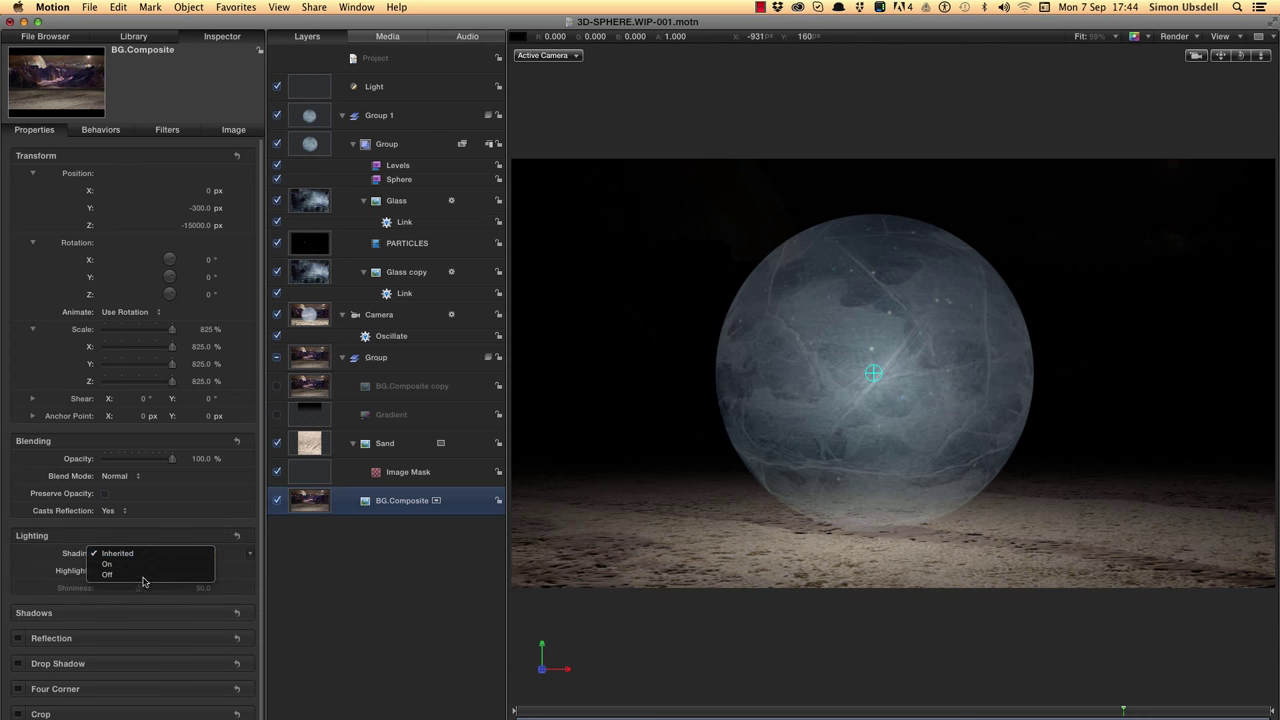
click(130, 577)
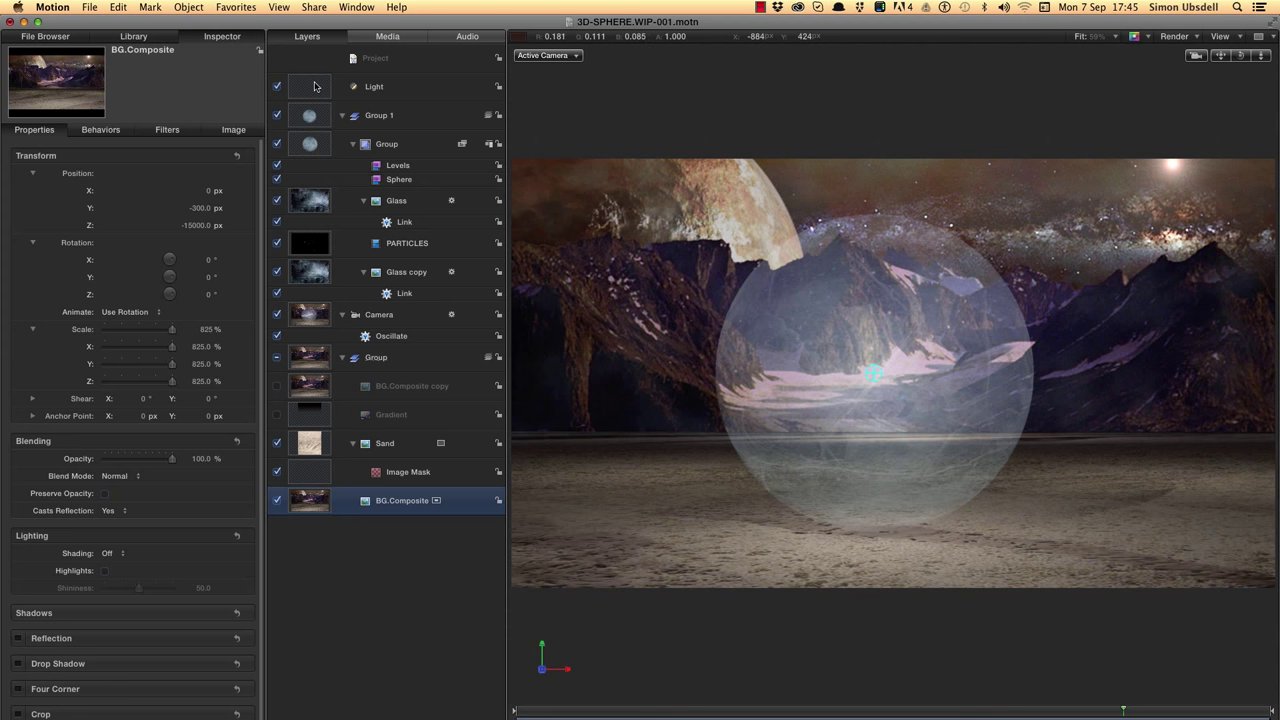
Step: Position the Light at X 150, Y 150 and Z 1000 px
click(315, 87)
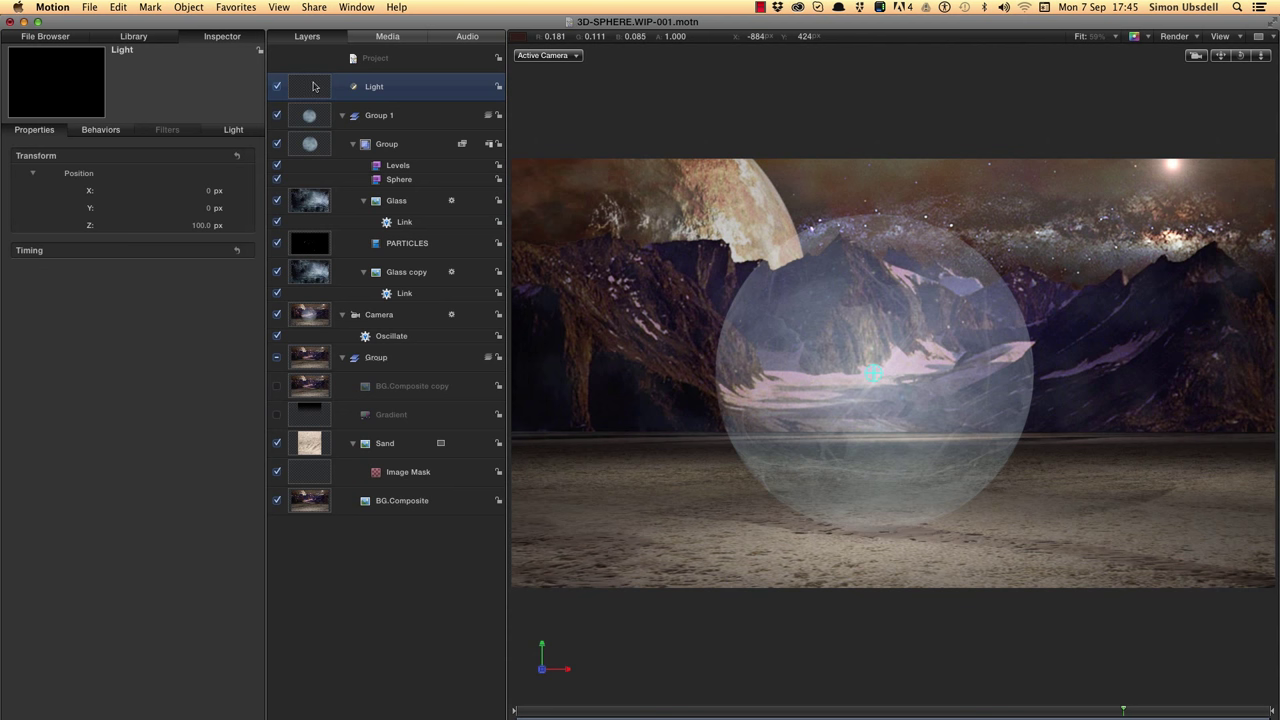
click(203, 225)
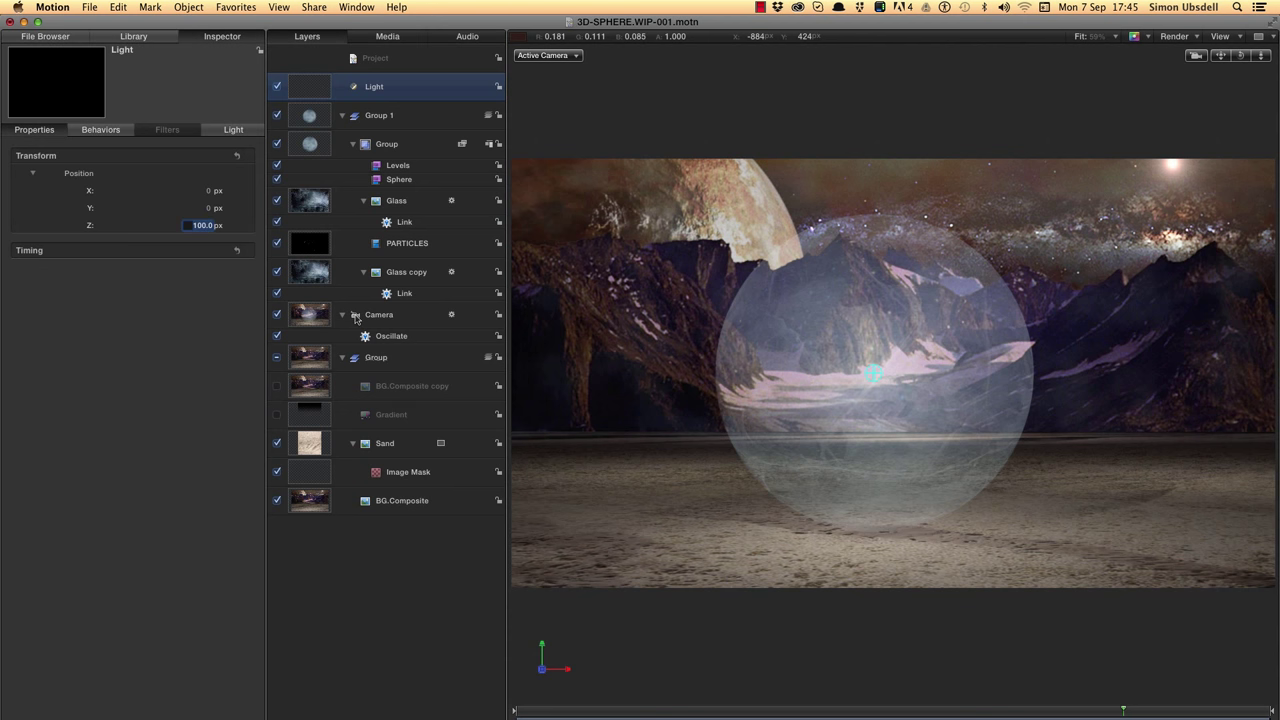
text(1000)
key(Return)
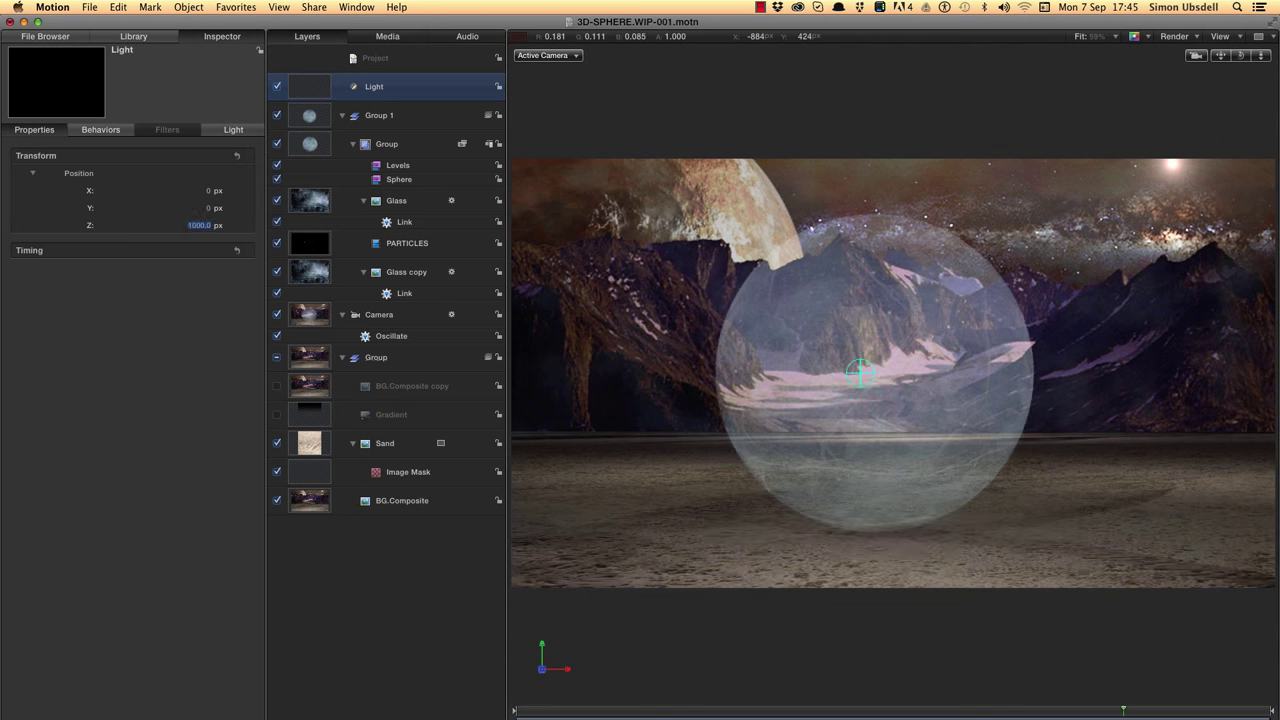
click(208, 190)
key(Return)
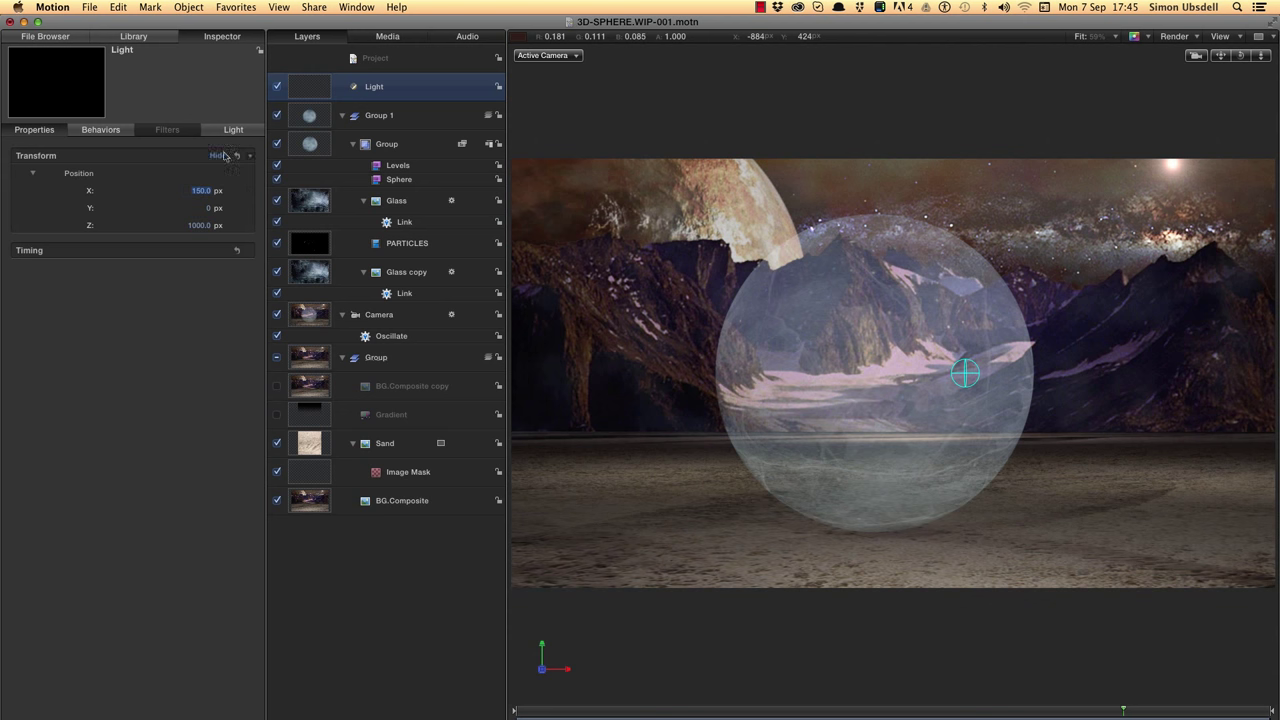
click(208, 208)
text(150)
key(Return)
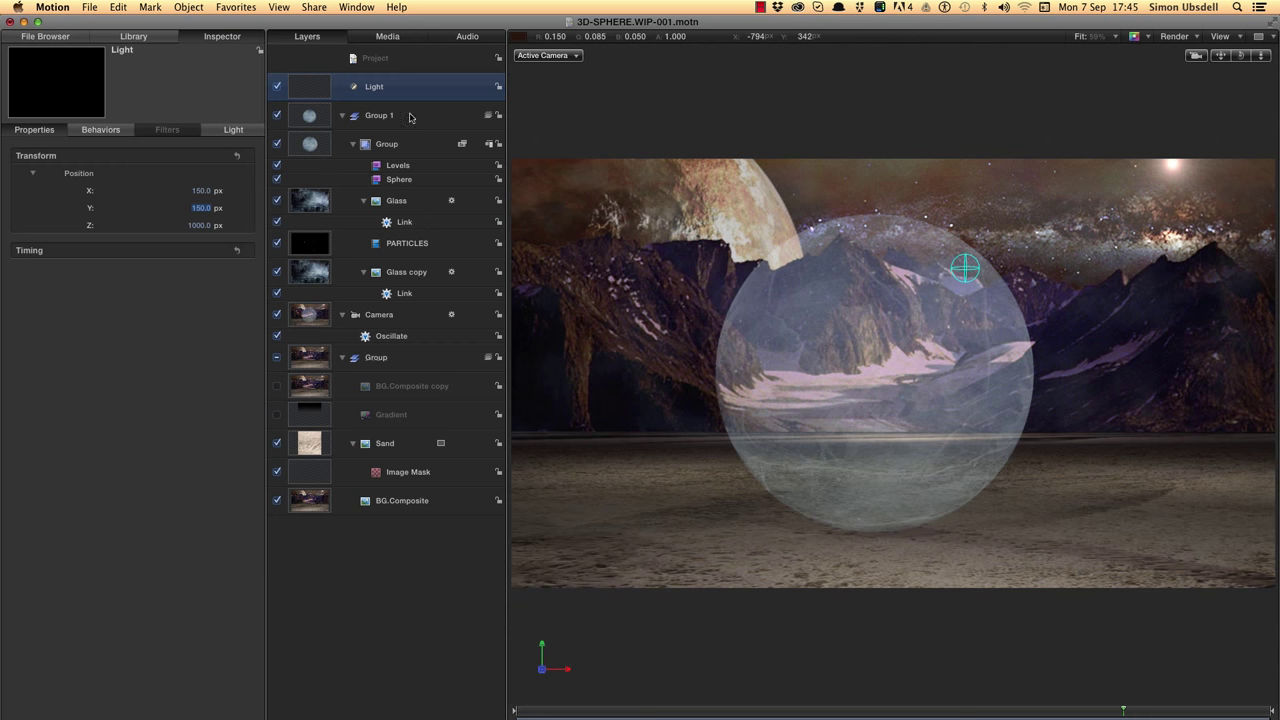
Step: Enable lighting highlights on the sphere subgroup and raise its shininess
click(310, 146)
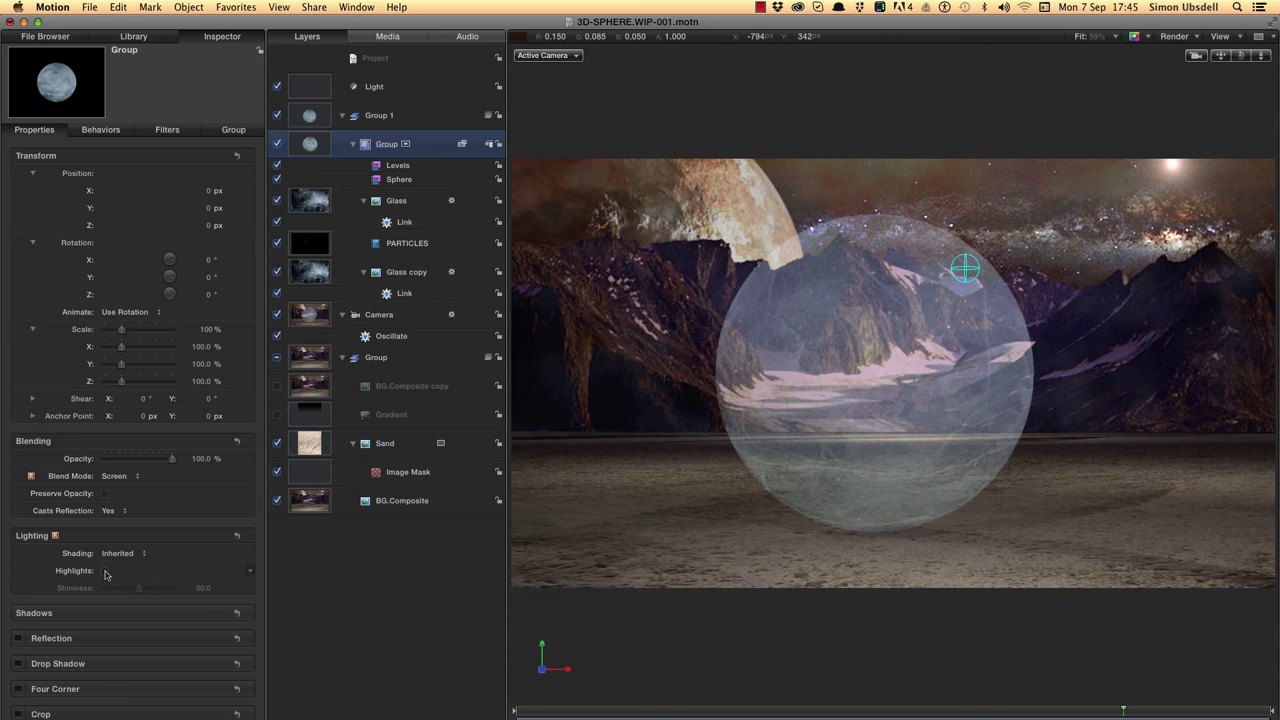
click(105, 571)
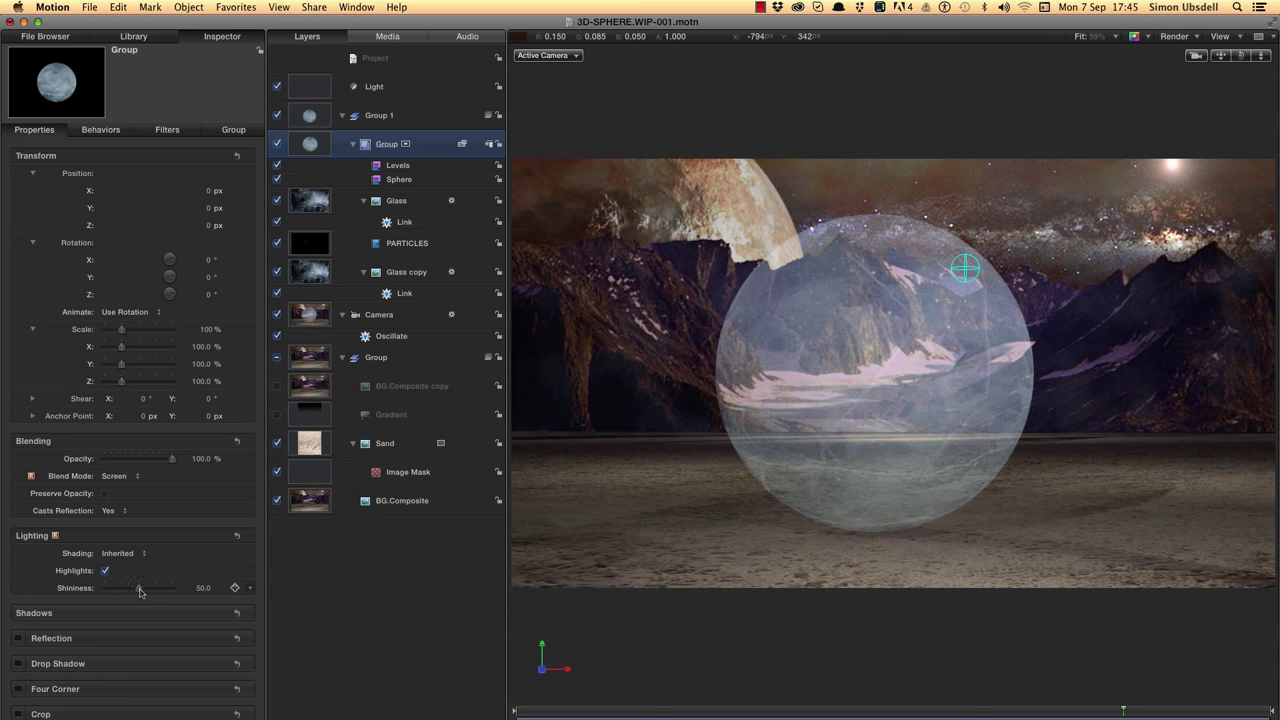
drag(139, 591, 207, 595)
Step: Rename Group 1 to Sphere
double_click(372, 116)
text(Sphere)
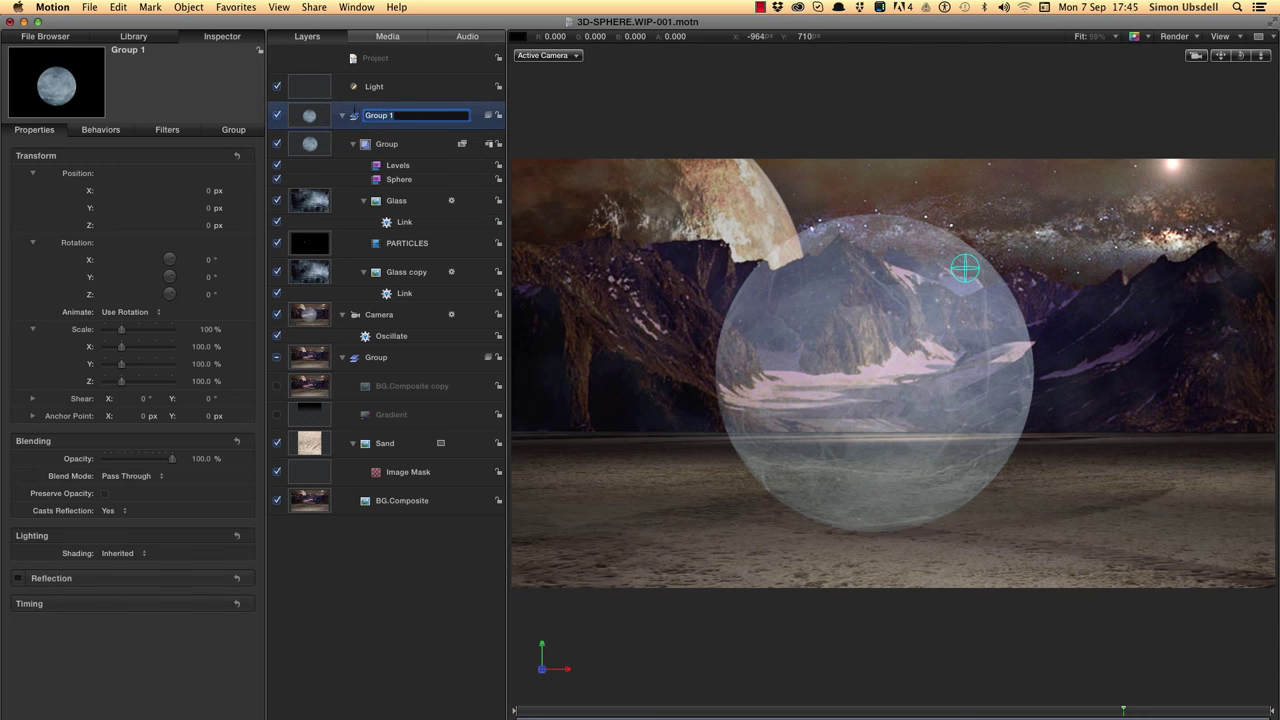
key(Return)
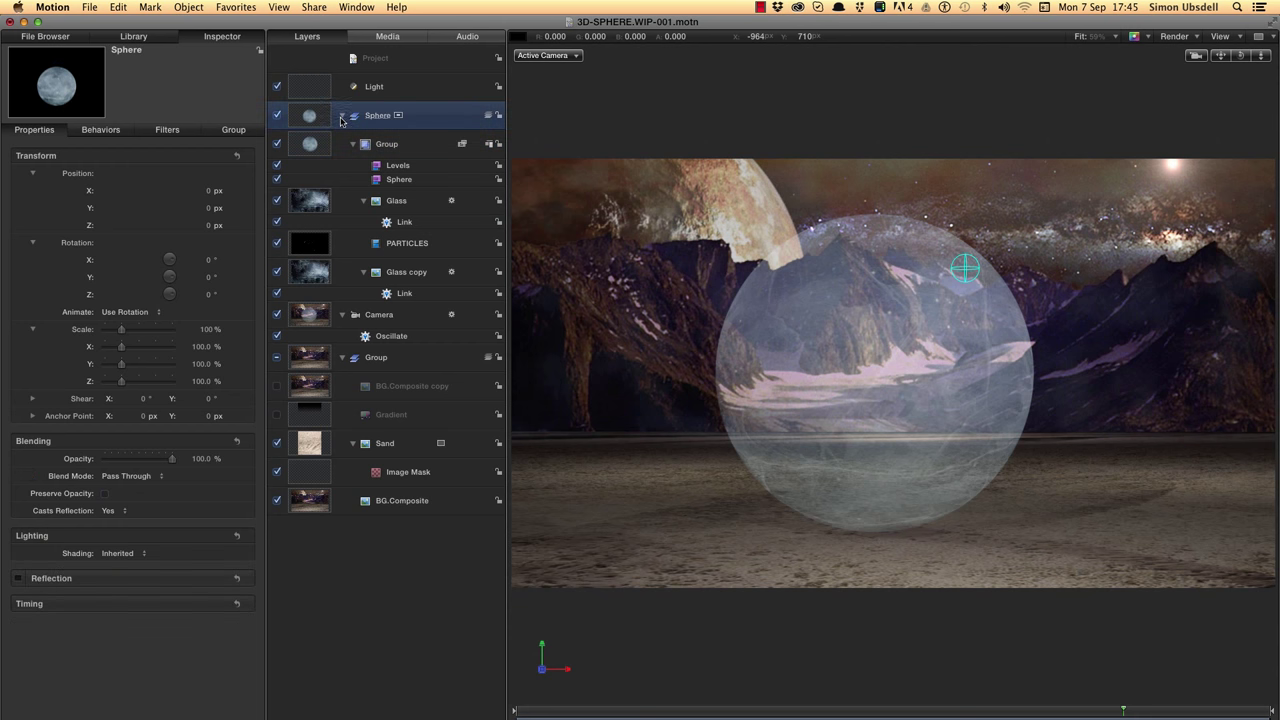
Step: Collapse the Sphere group and rename the landscape group containing Sand and BG.Composite as Backing
click(342, 116)
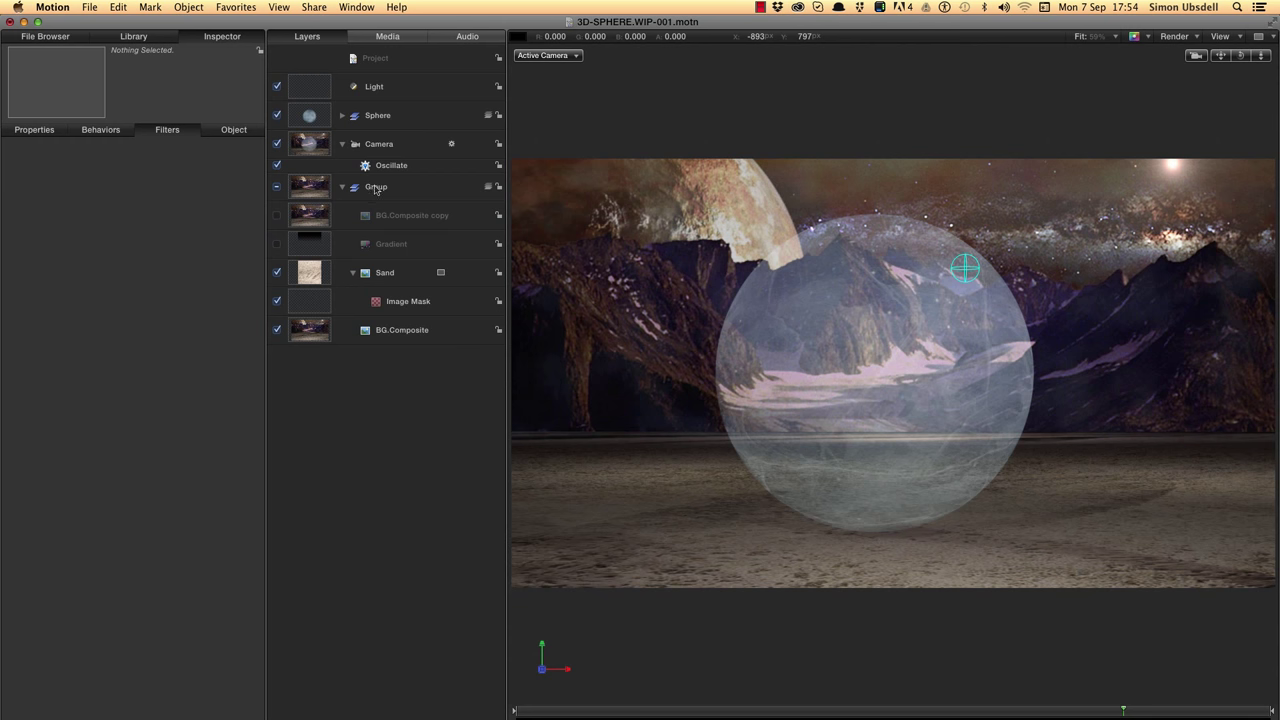
double_click(377, 188)
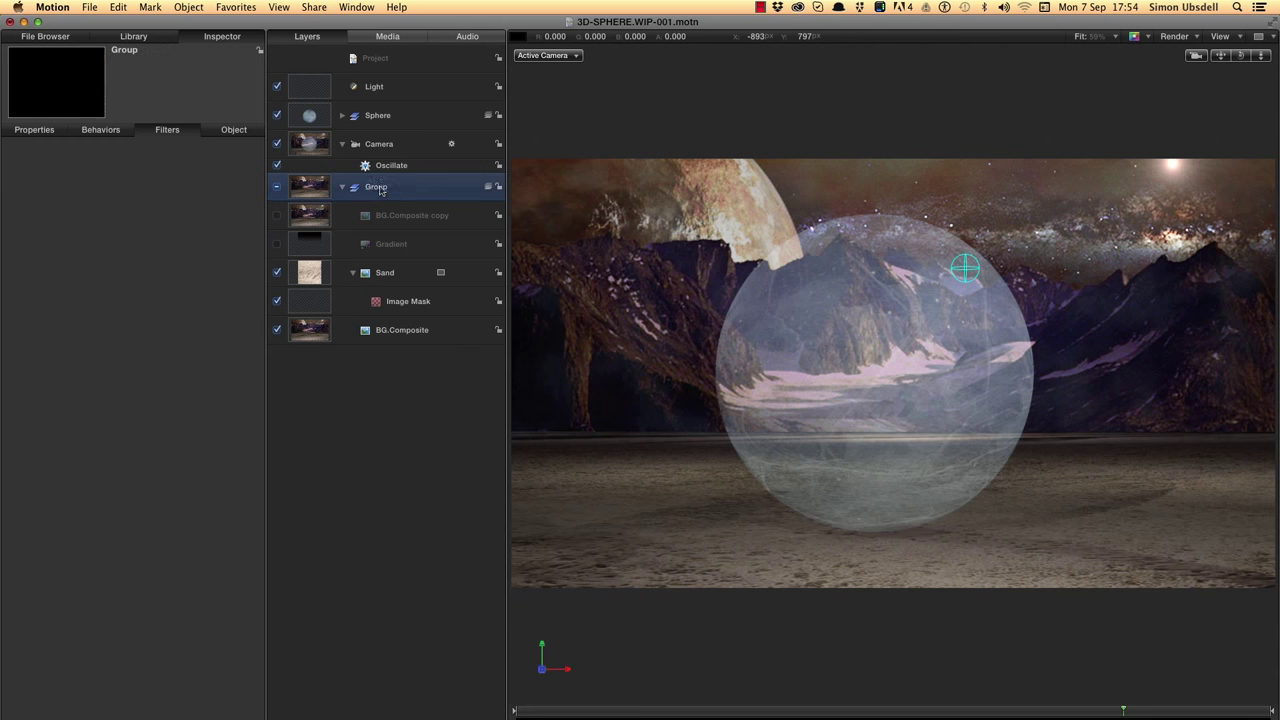
text(Backin)
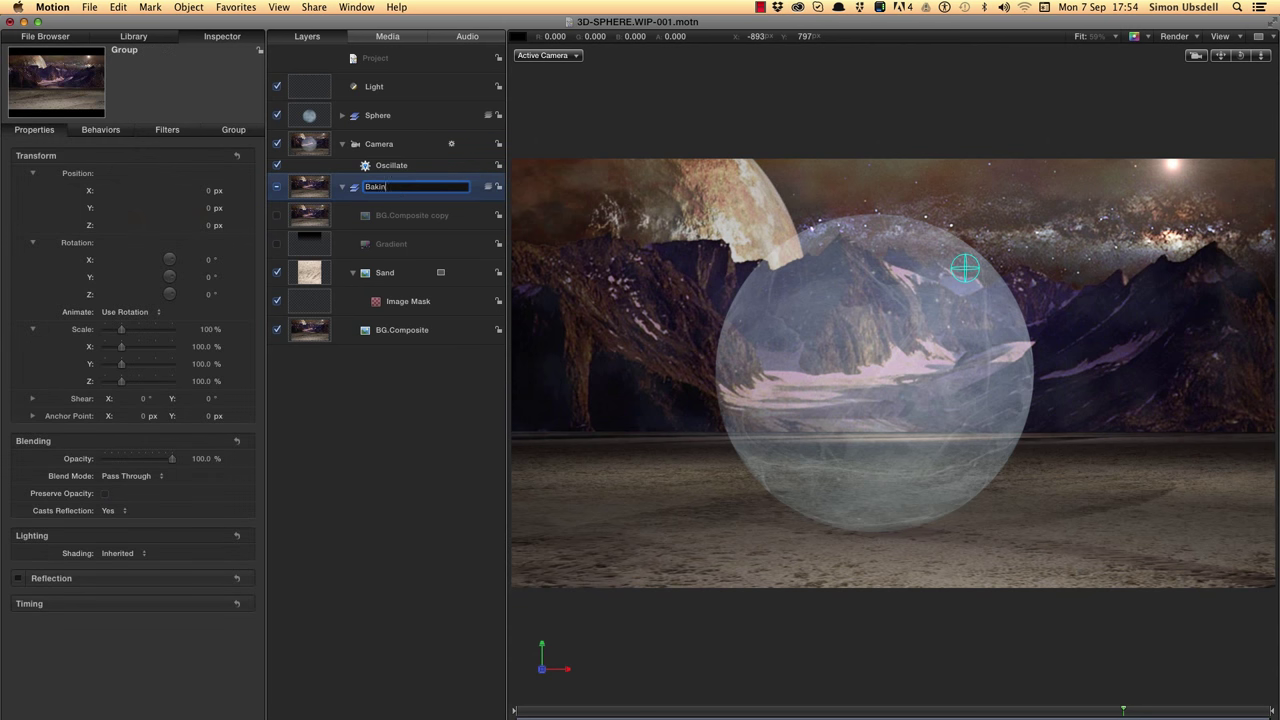
text(g)
key(Return)
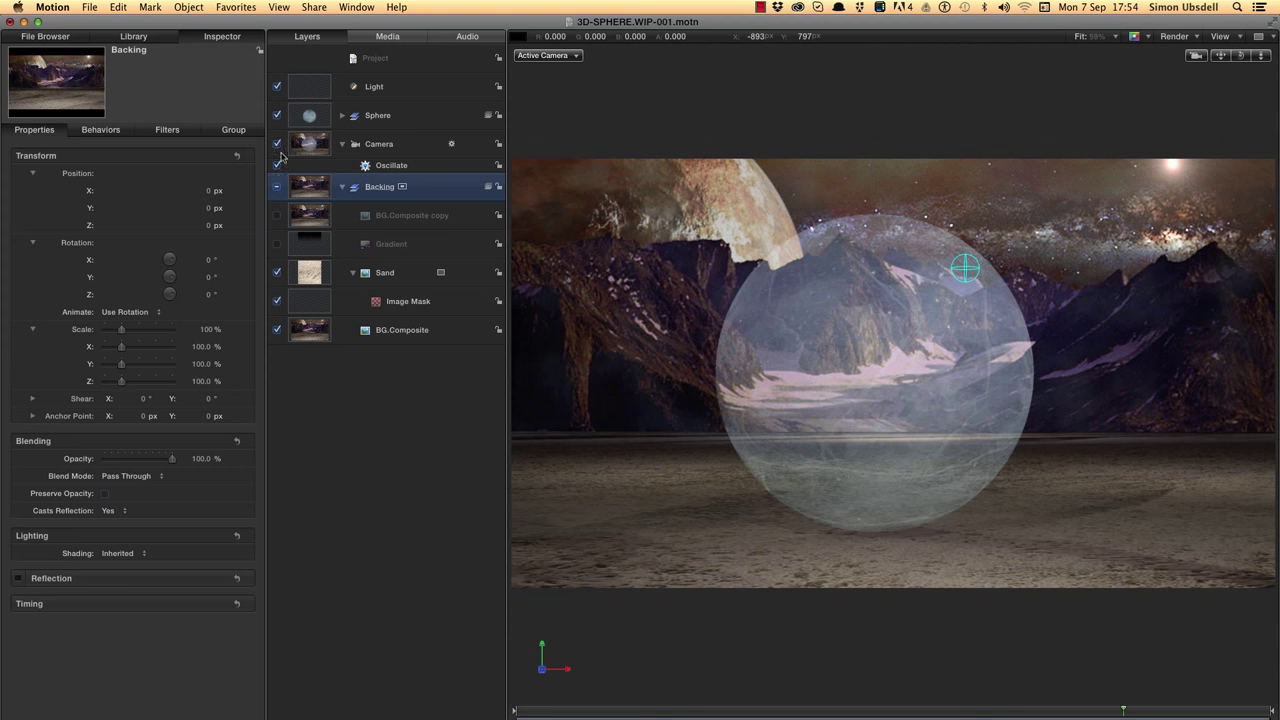
Step: Move BG.Composite copy out of Backing into a new group at the top of the layer stack and make it visible
click(307, 215)
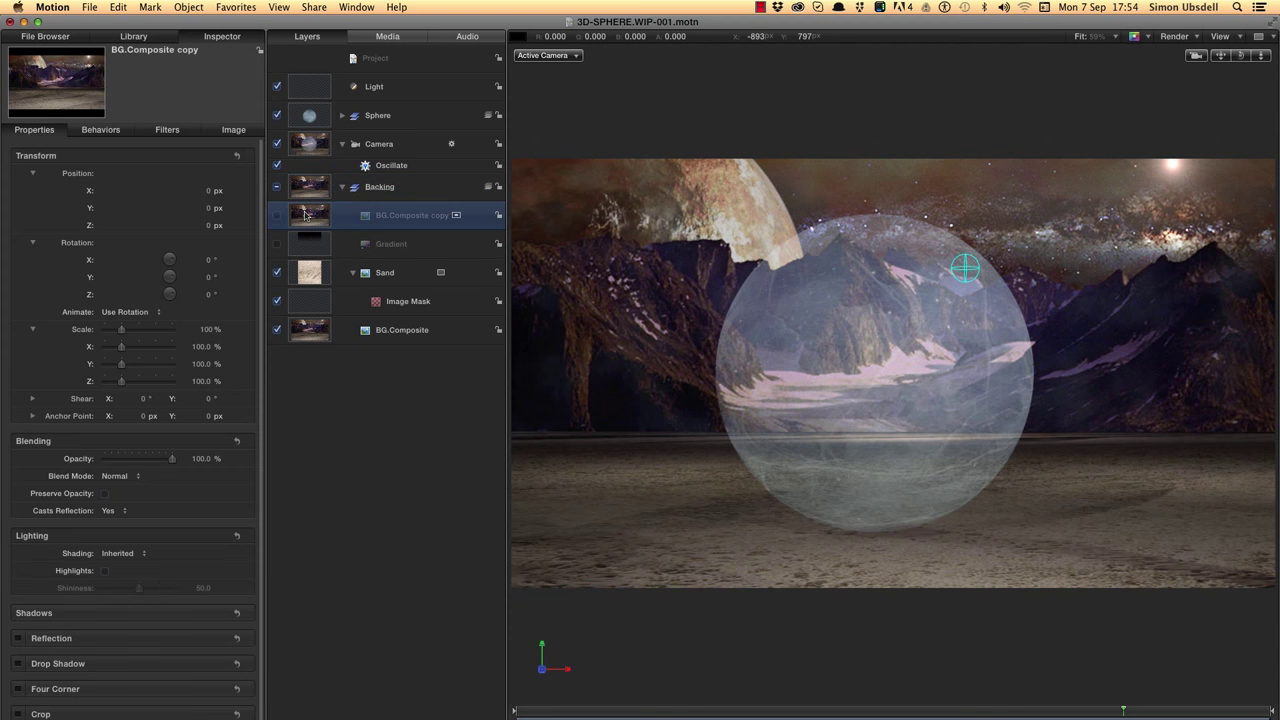
drag(307, 215, 318, 75)
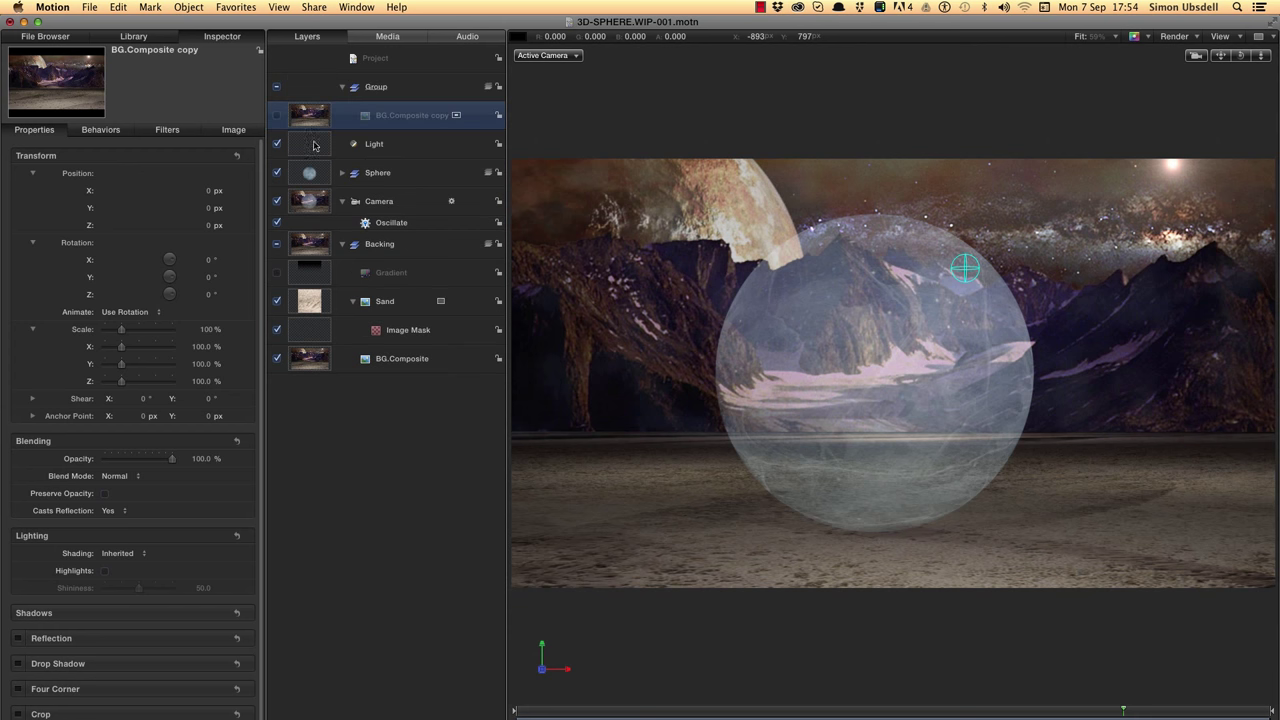
click(277, 116)
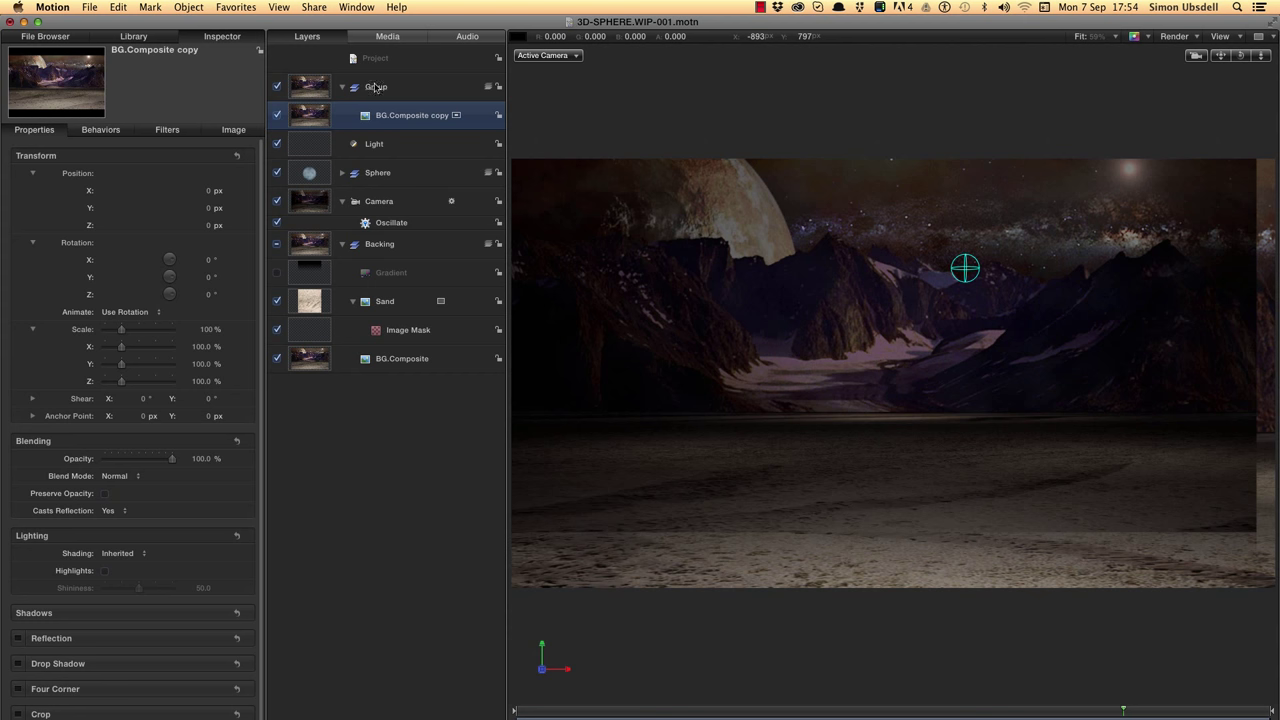
Step: Rename the new group holding BG.Composite copy as Refract
click(376, 88)
click(376, 88)
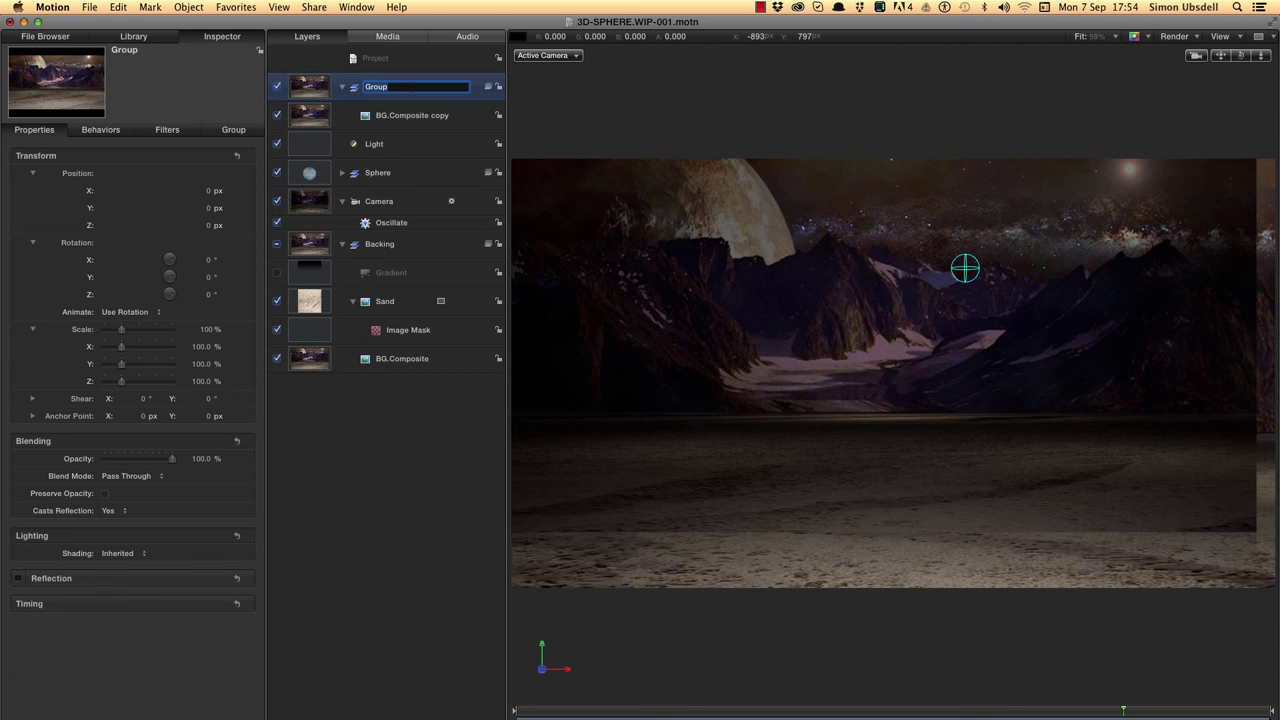
text(Refract)
key(Return)
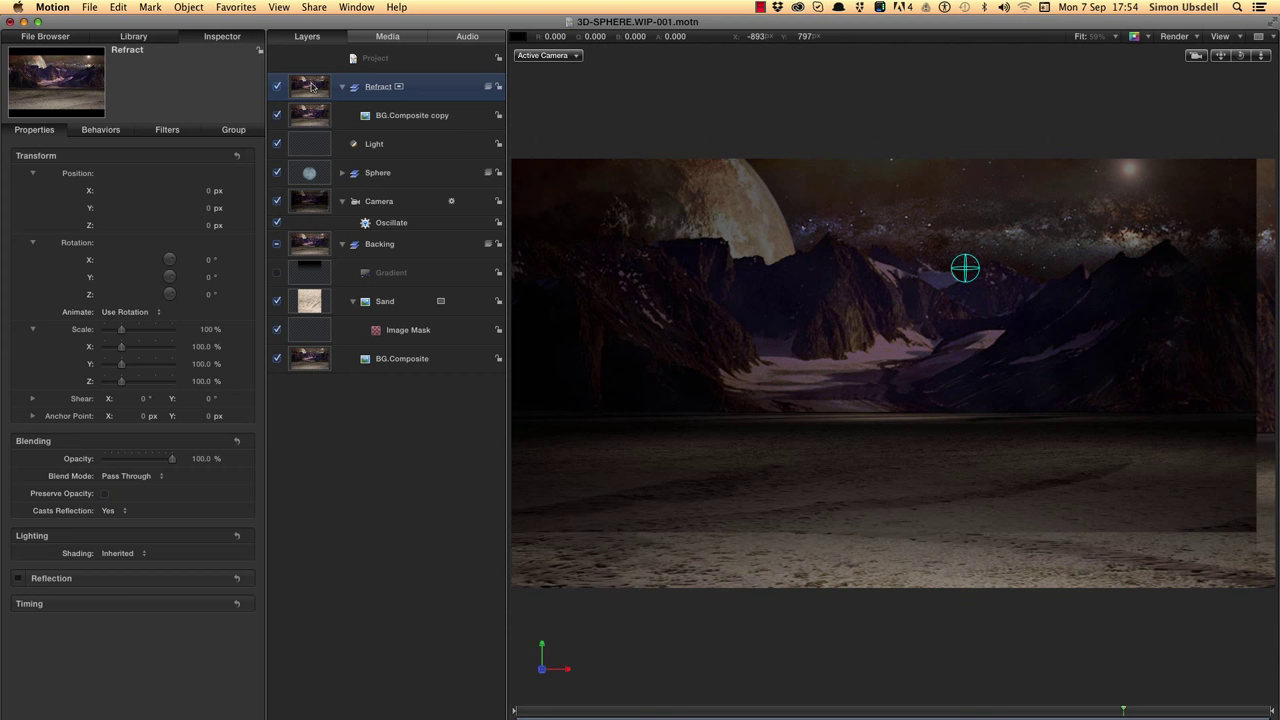
Step: Send the Refract group backward to directly below the Sphere group and turn its lighting shading off
click(187, 7)
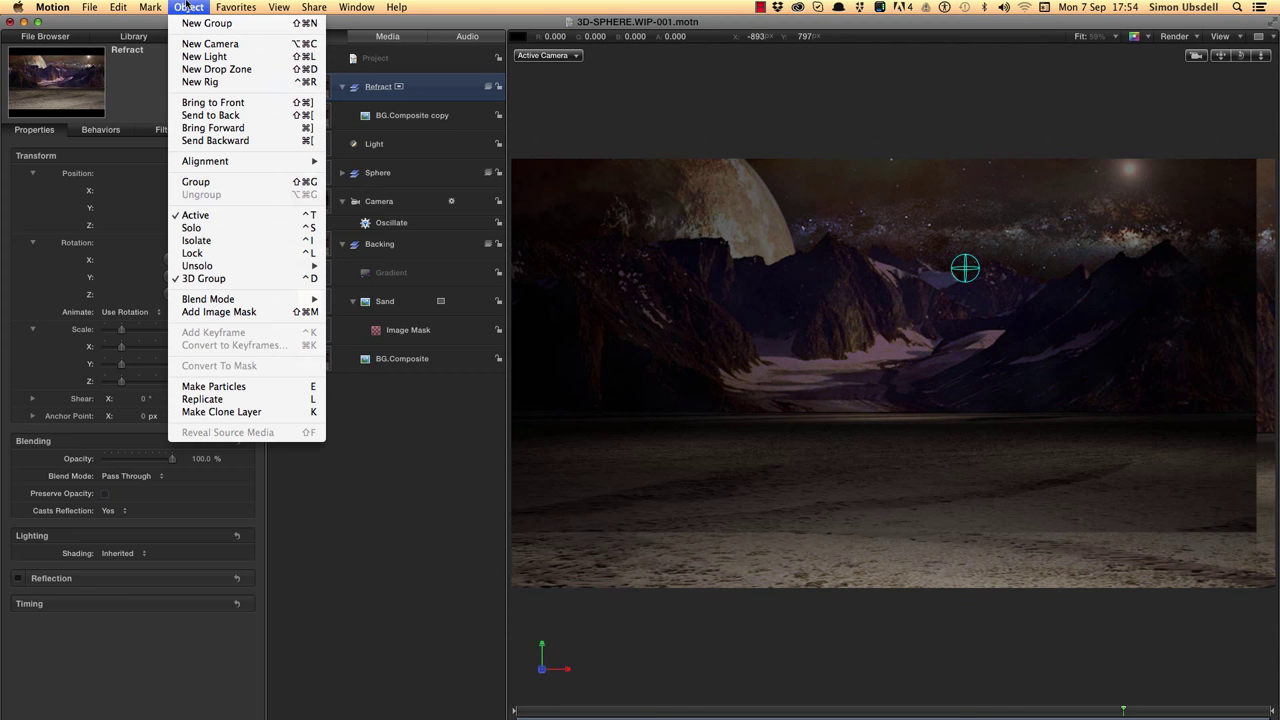
click(238, 141)
click(199, 7)
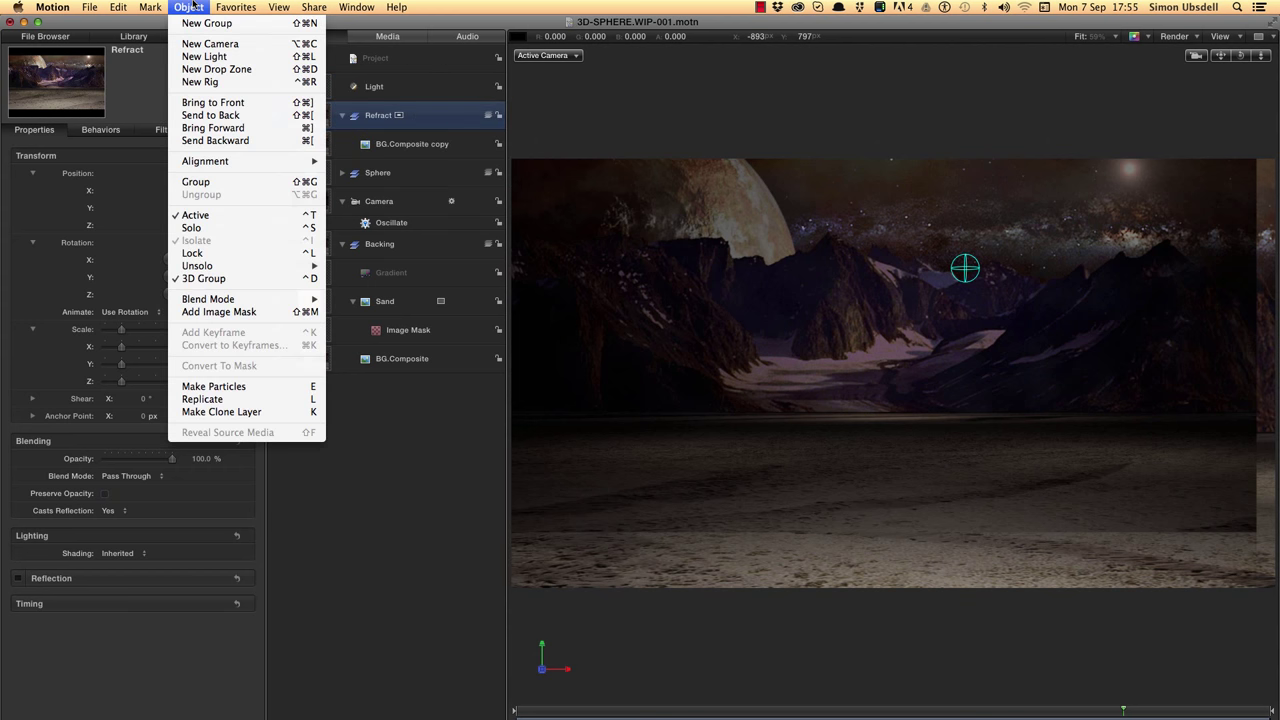
click(205, 148)
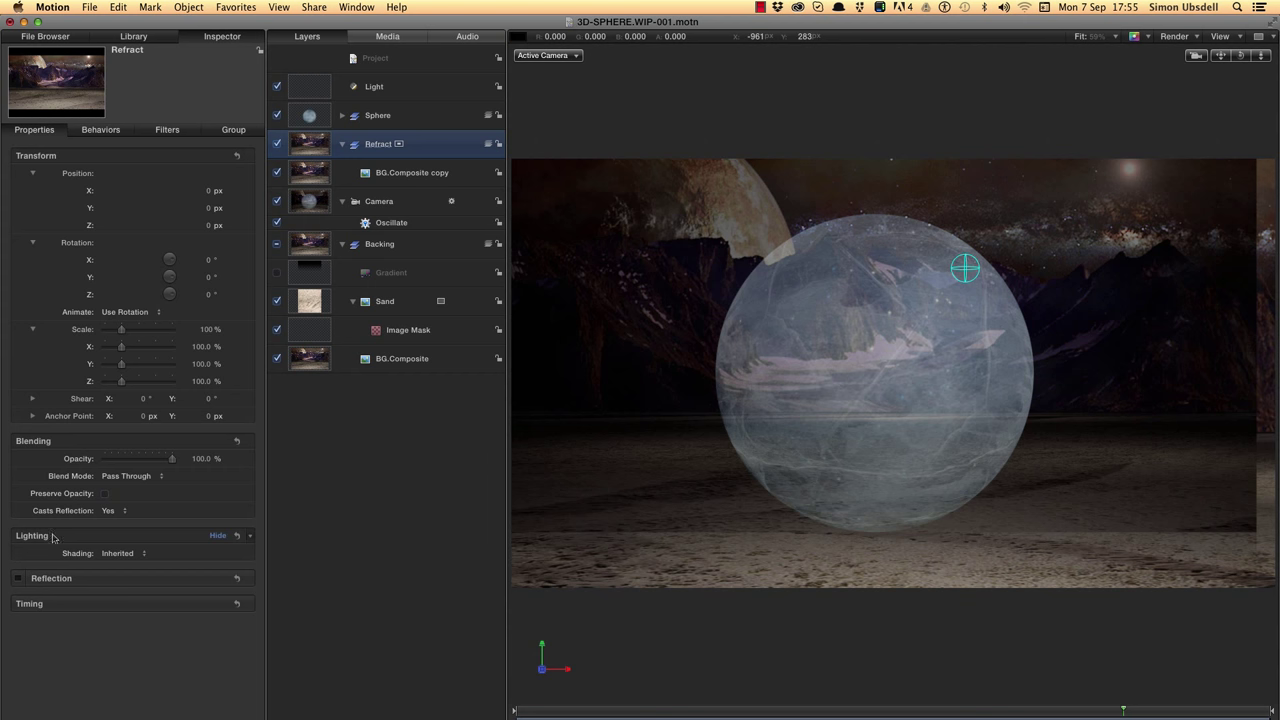
click(118, 553)
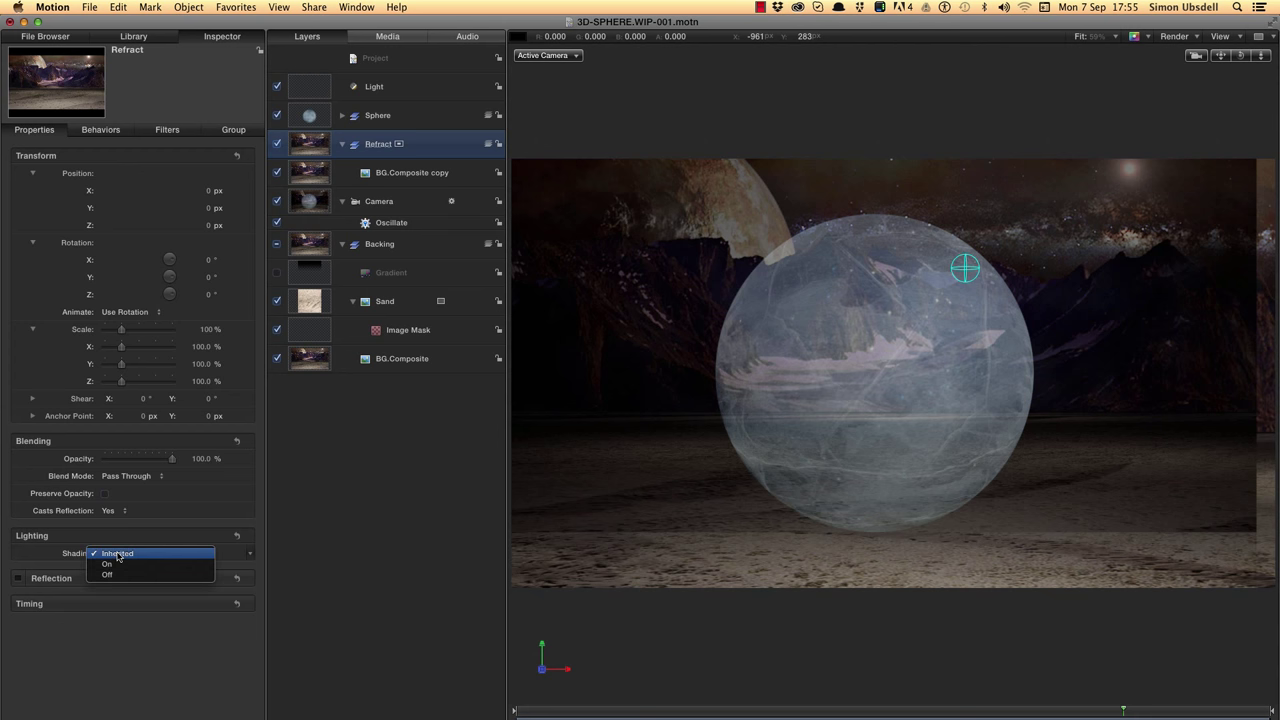
click(108, 575)
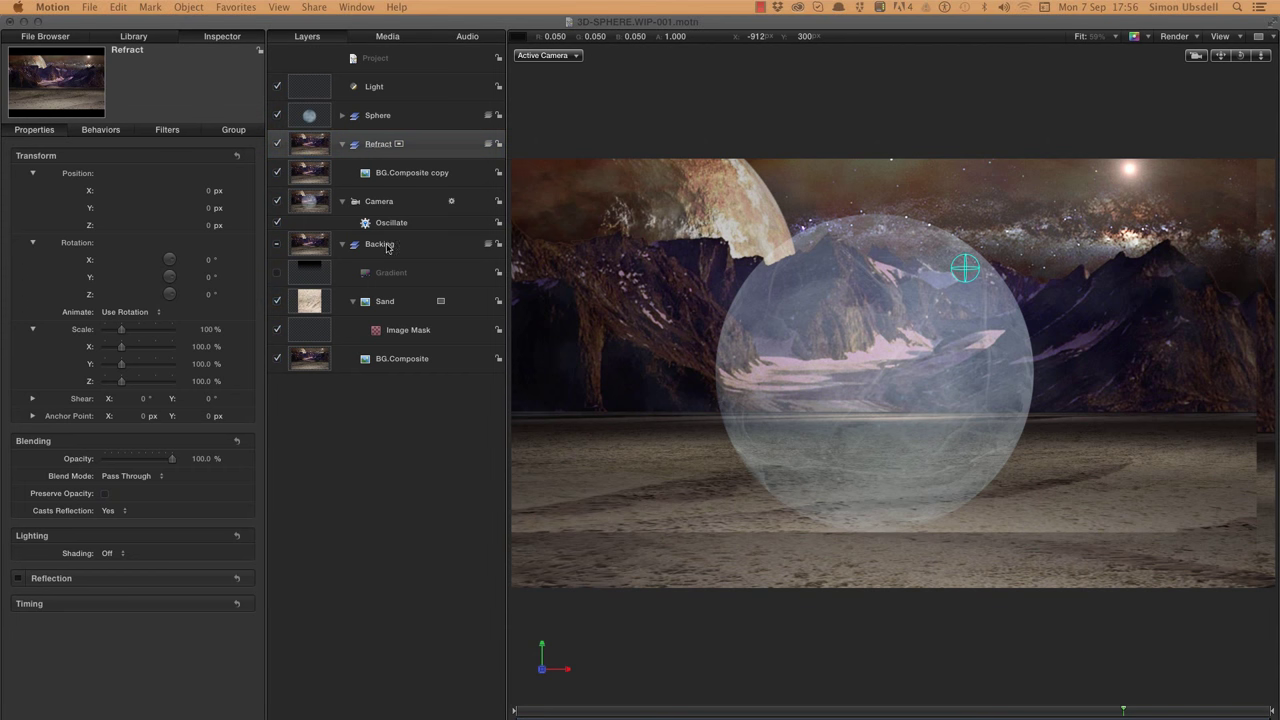
Step: Put BG.Composite copy in its own subgroup inside Refract and make that subgroup 2D
click(311, 175)
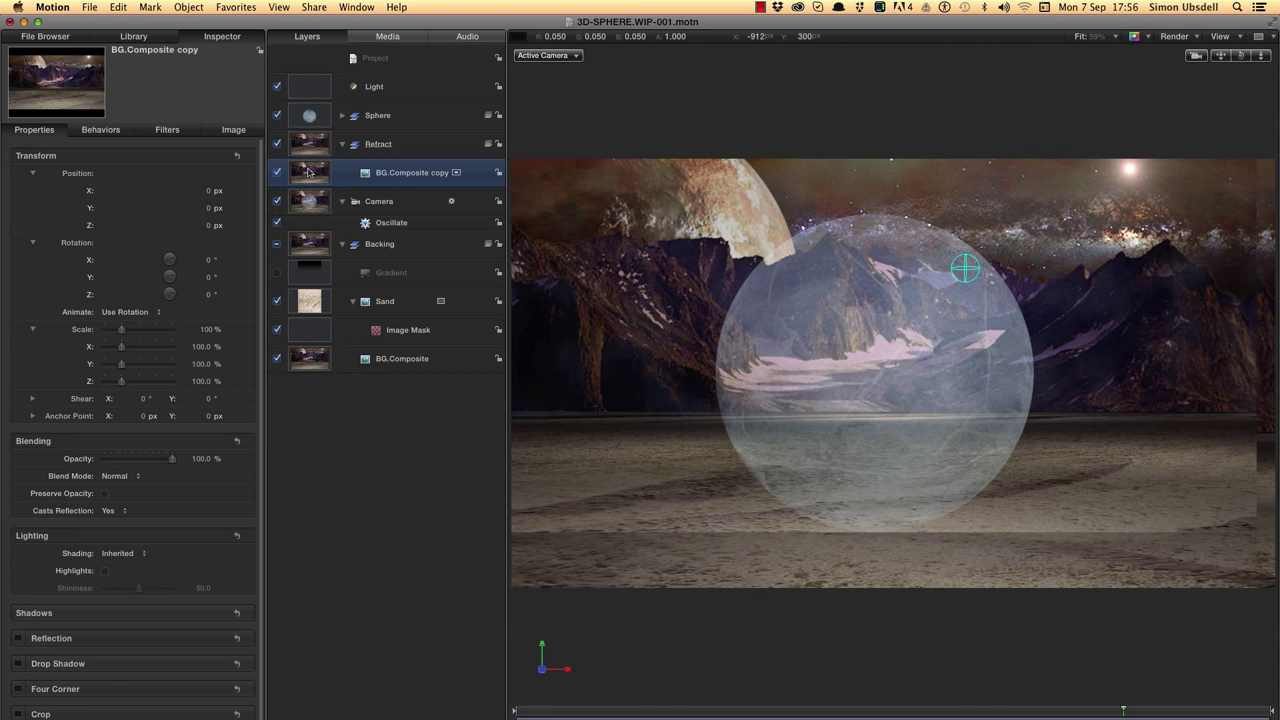
right_click(308, 172)
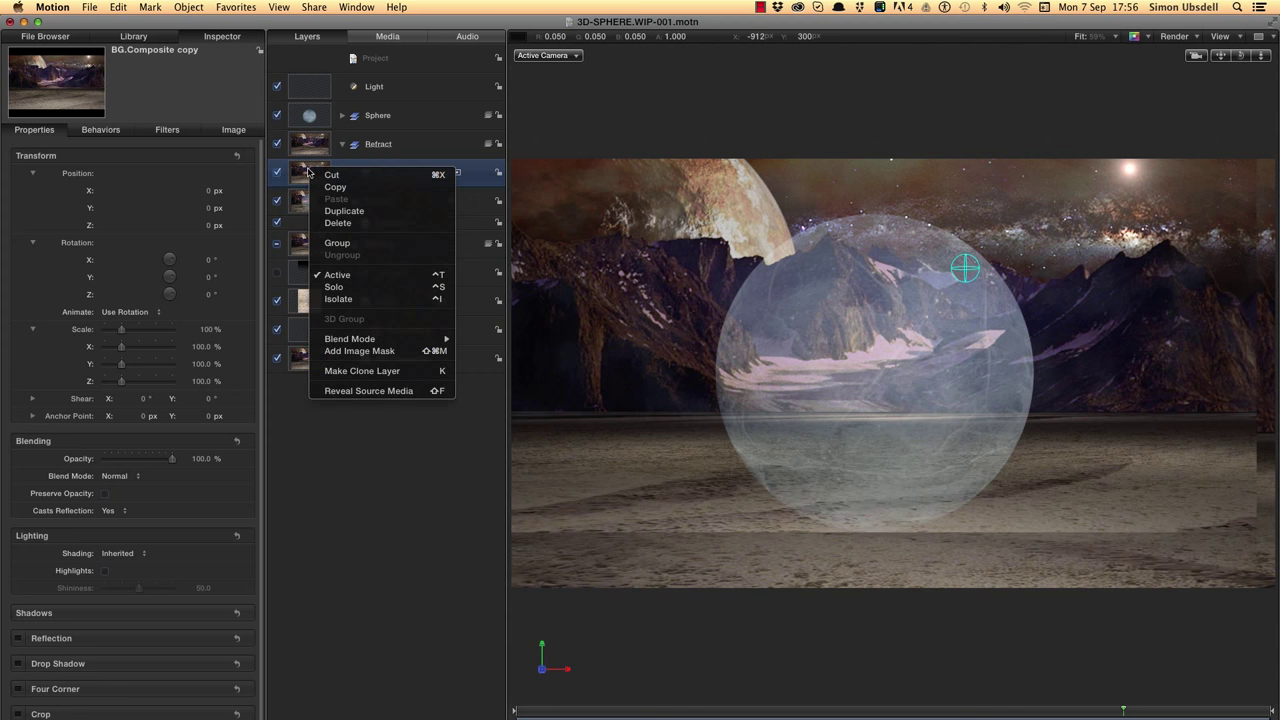
click(336, 244)
right_click(311, 164)
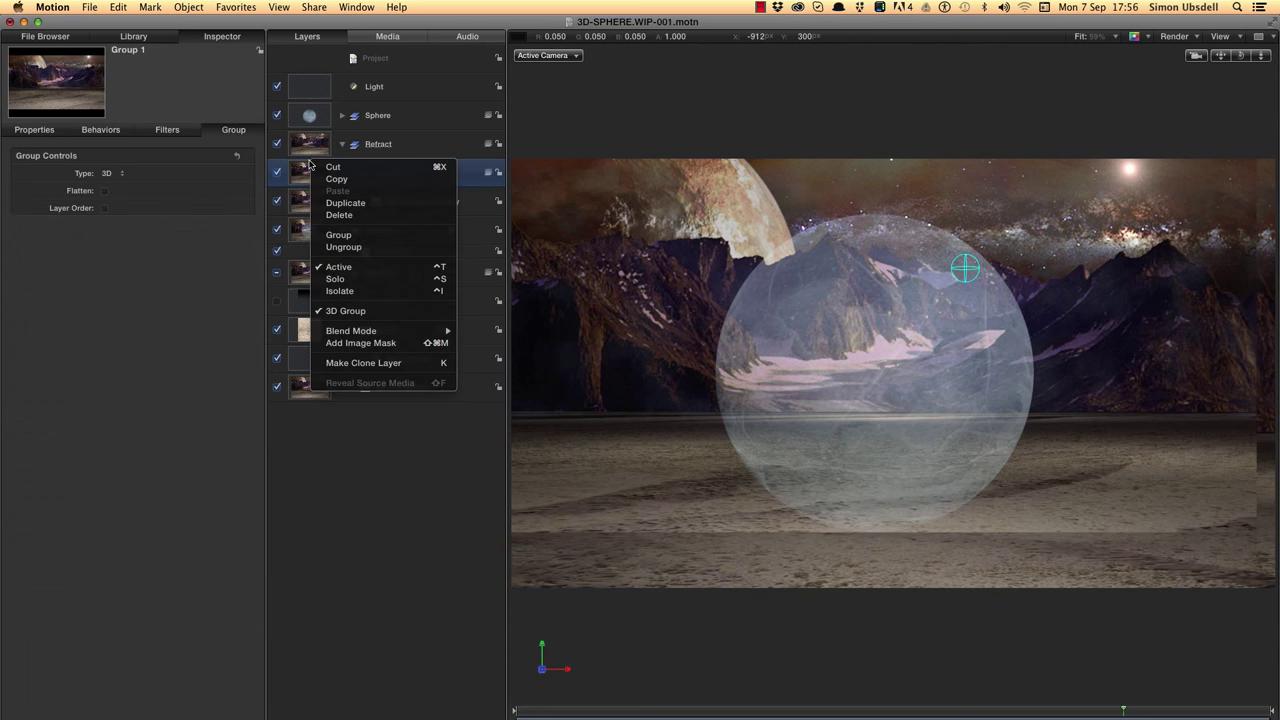
click(346, 312)
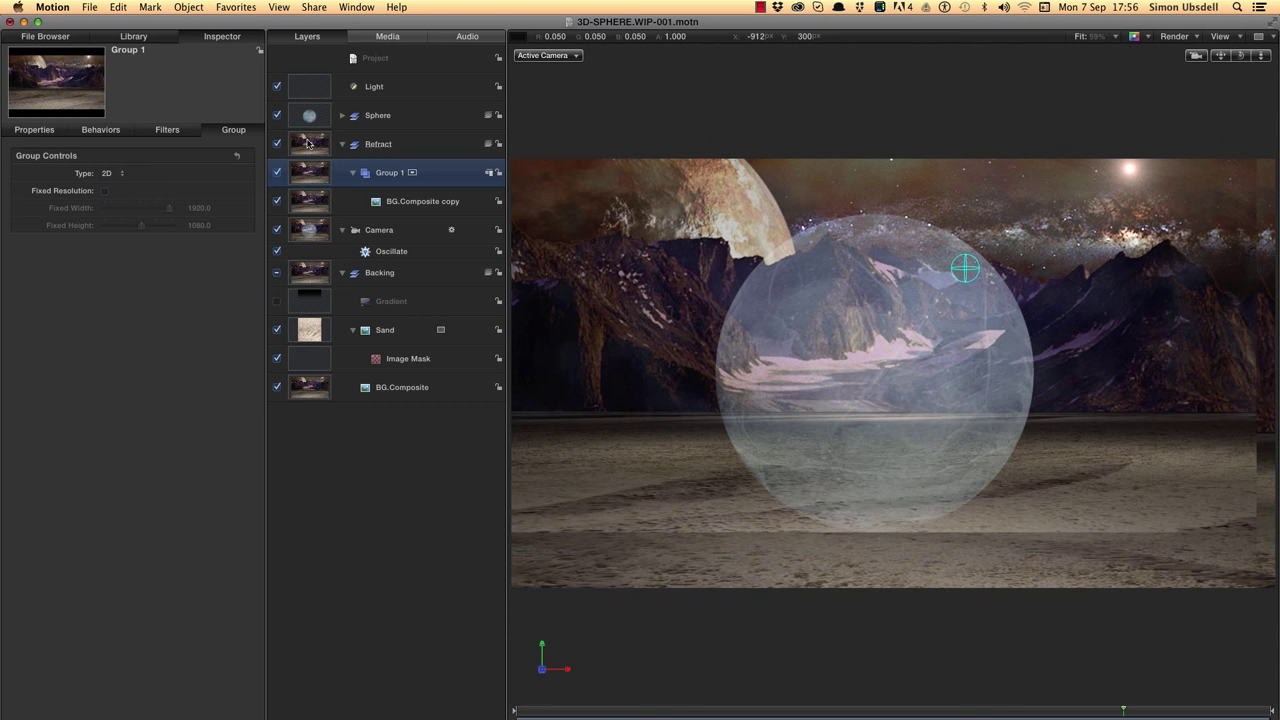
Step: Add an image mask to the Refract group using the Sphere's inner Group as mask source, and make that source group visible again
click(308, 143)
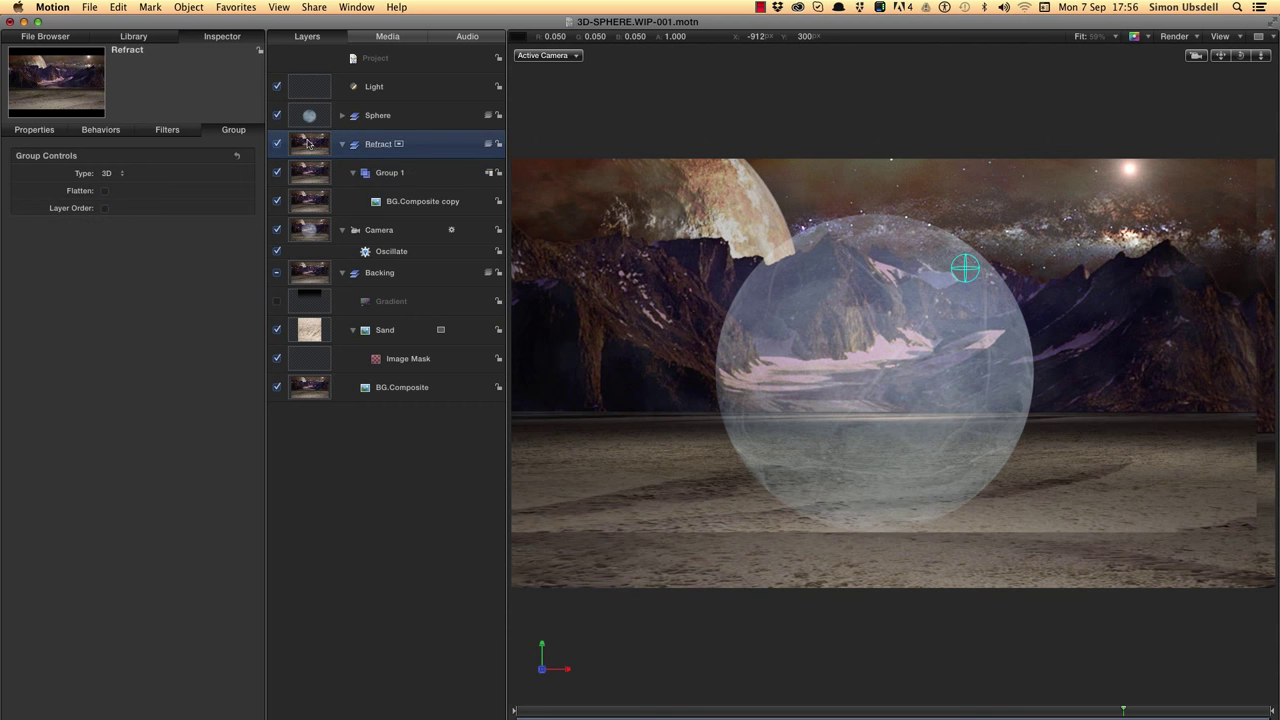
right_click(308, 143)
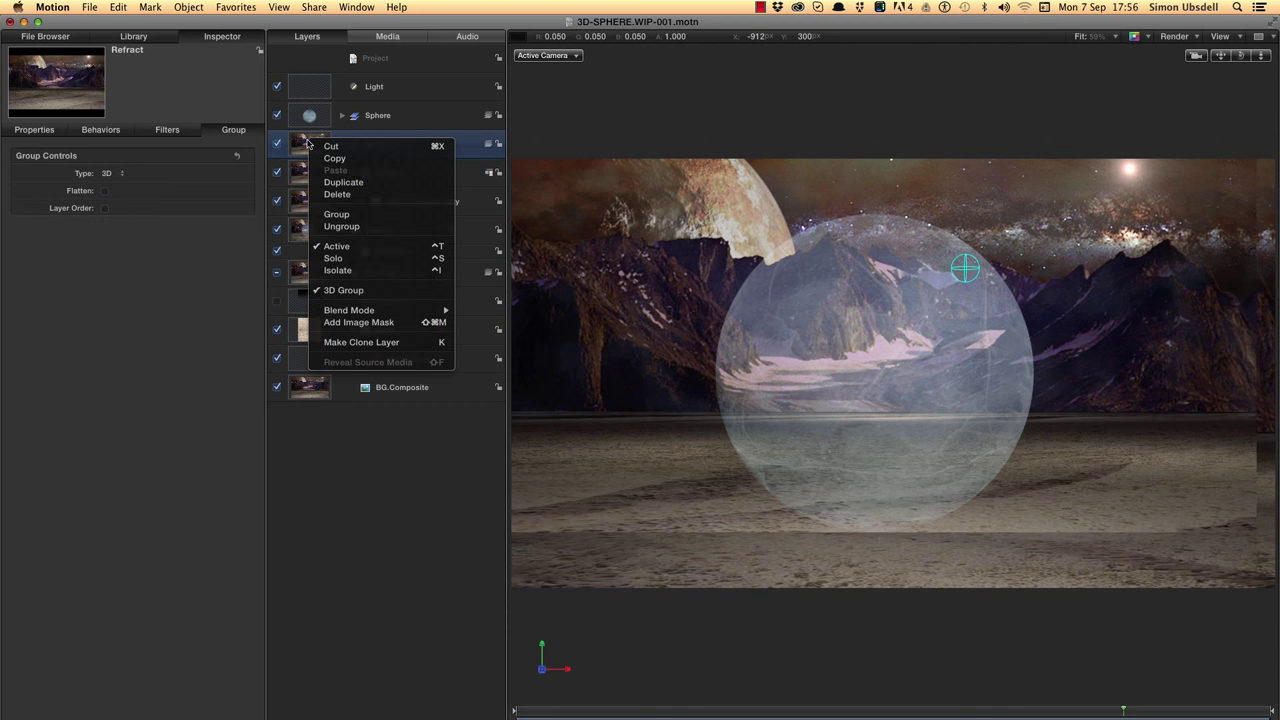
click(343, 322)
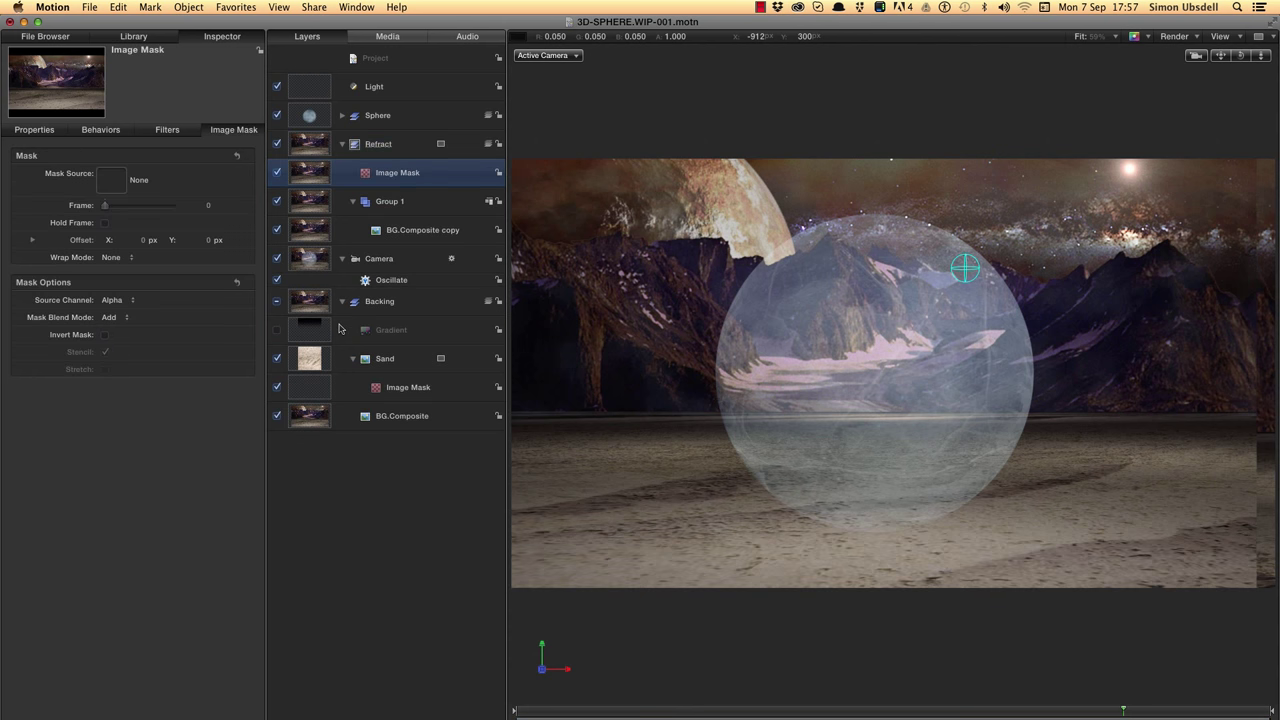
click(342, 115)
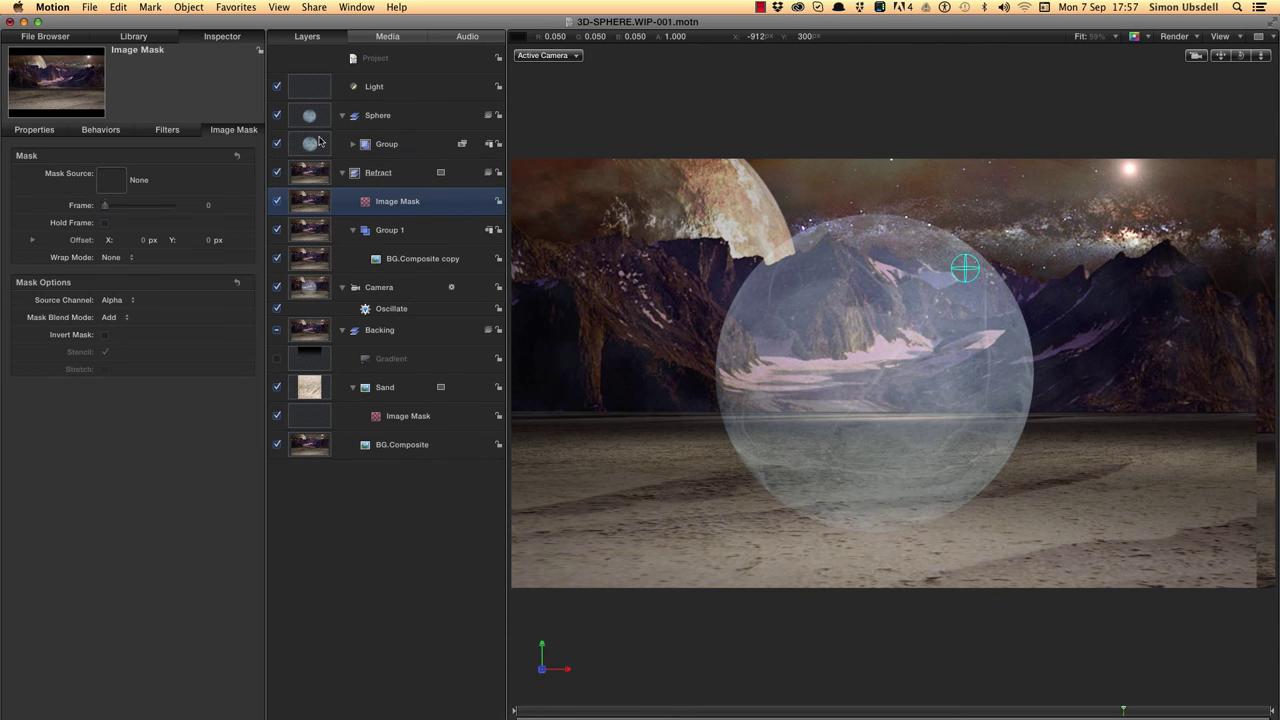
drag(315, 141, 117, 180)
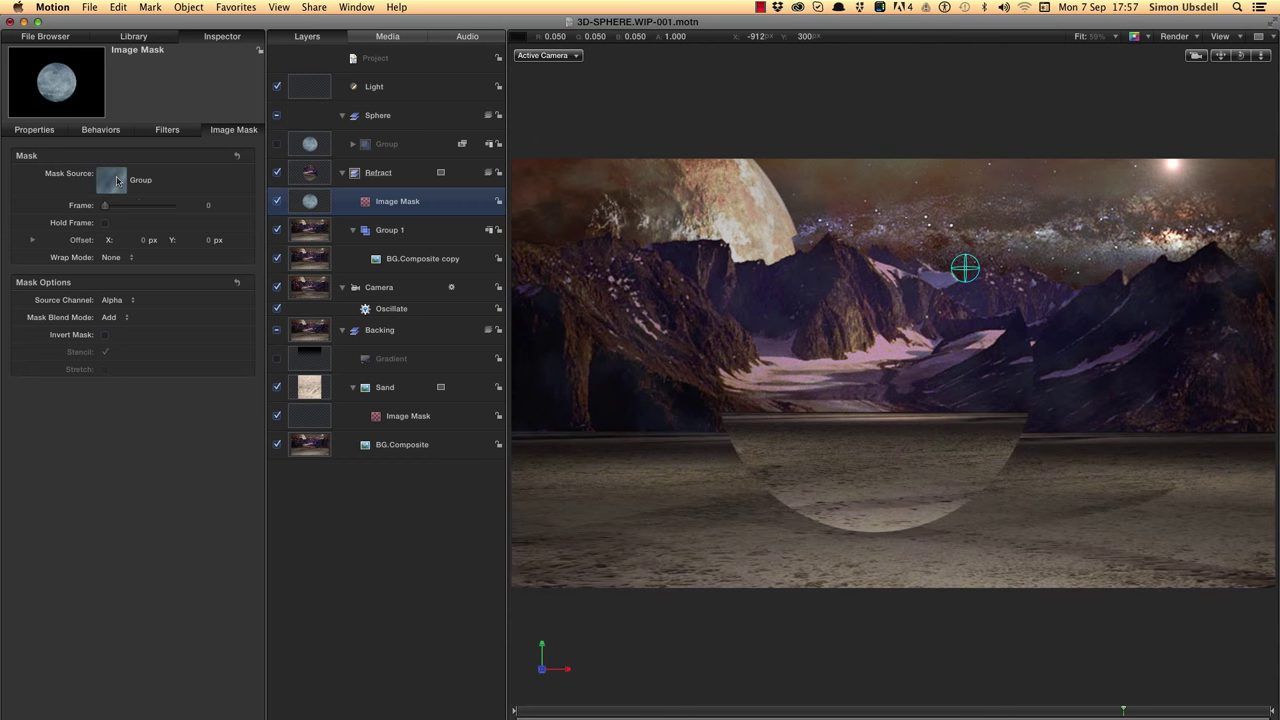
click(277, 144)
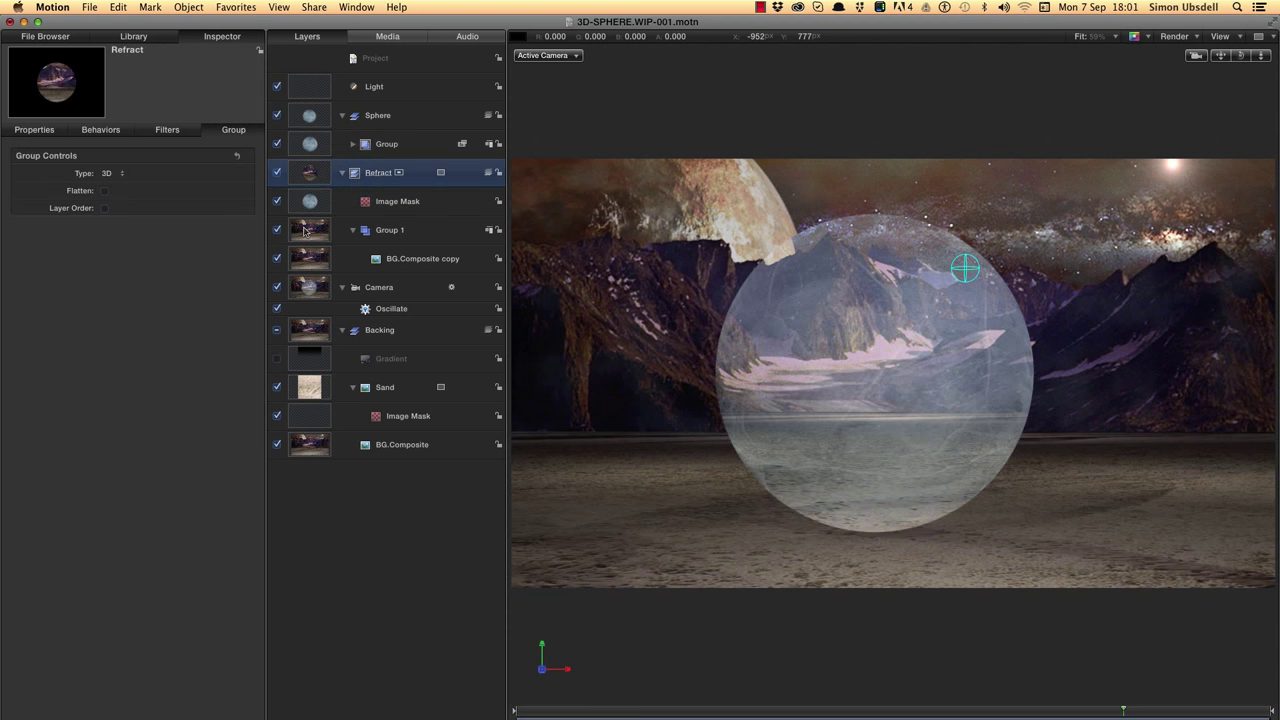
Step: Turn on fixed resolution for Group 1 and apply the Bulge distortion filter to BG.Composite copy
click(305, 231)
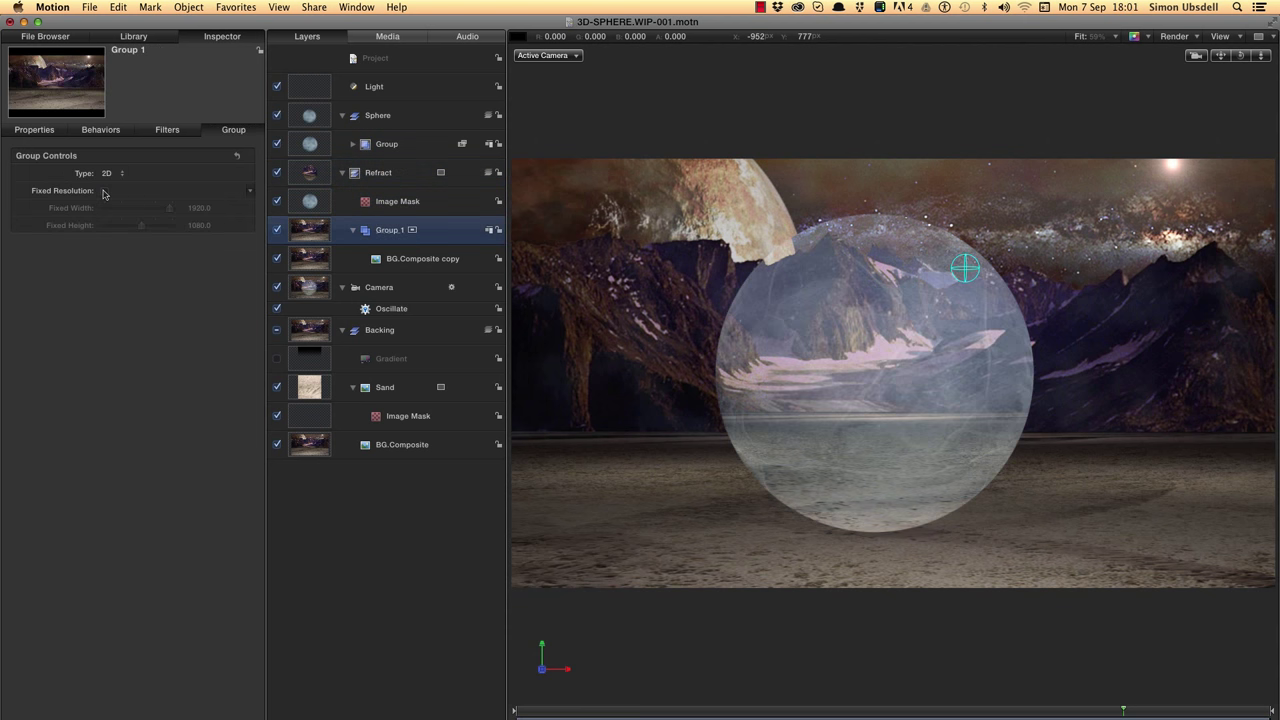
click(104, 191)
click(136, 36)
click(178, 161)
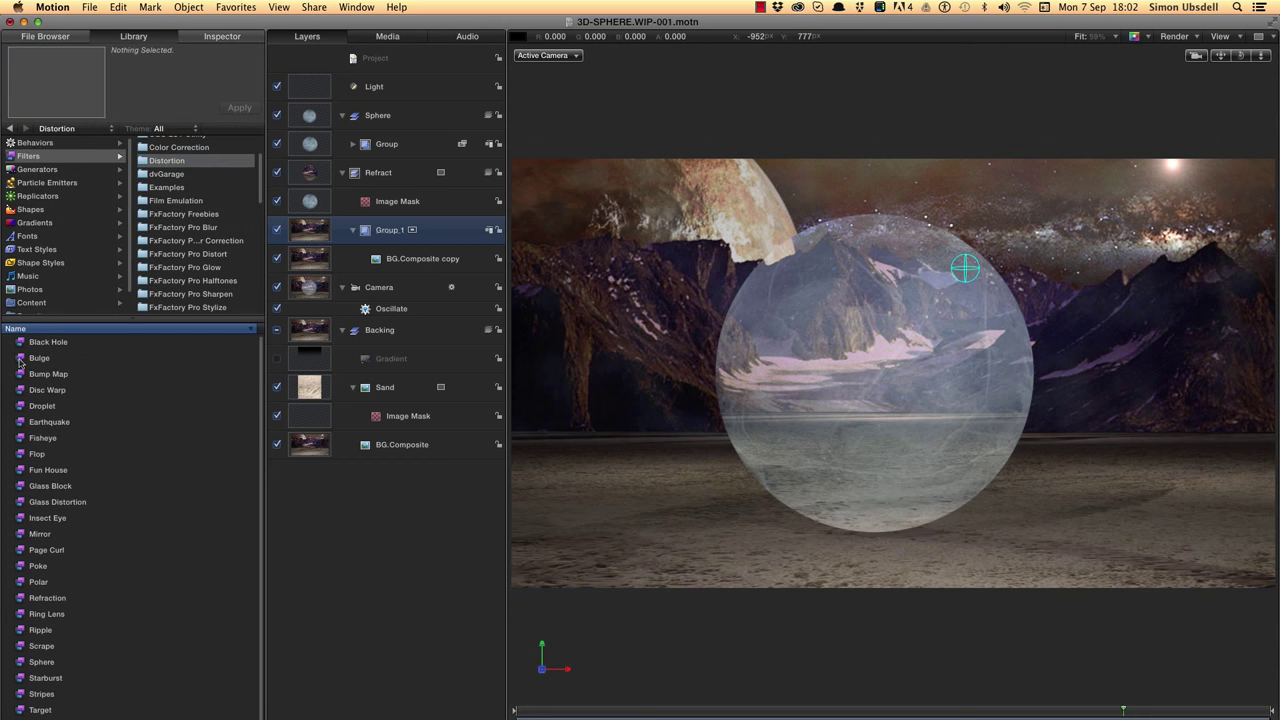
click(20, 363)
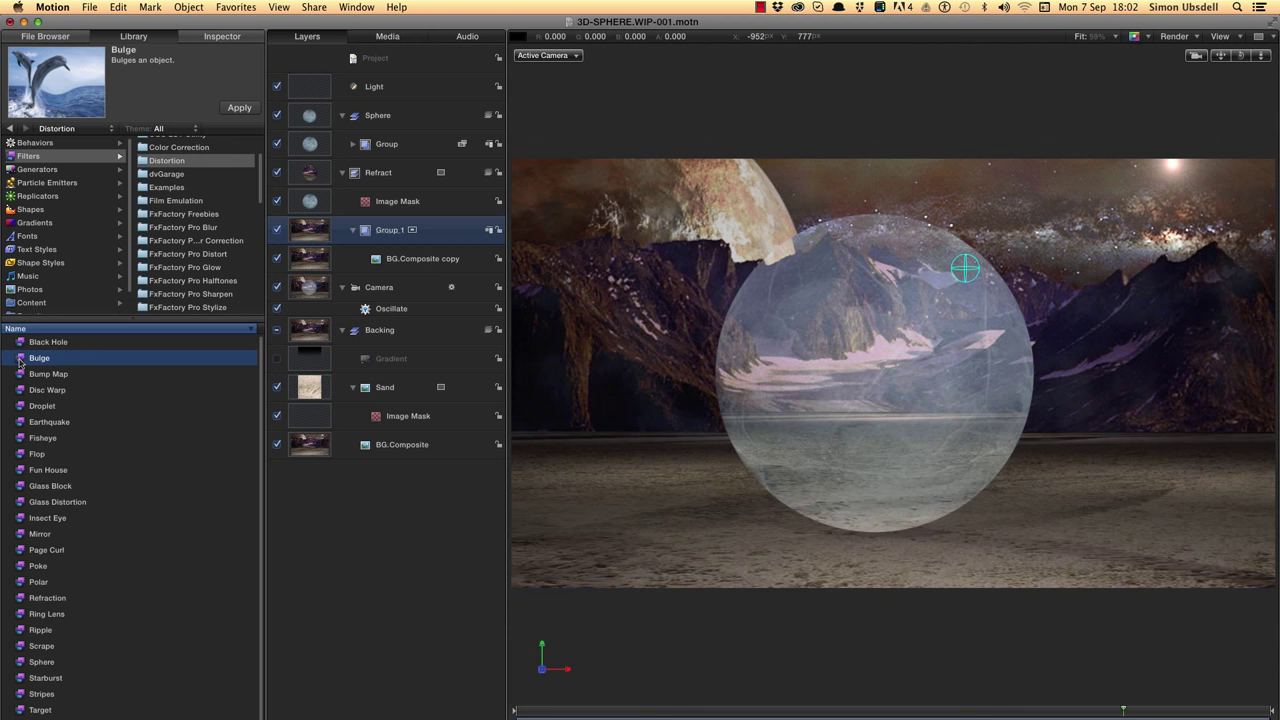
drag(20, 363, 309, 262)
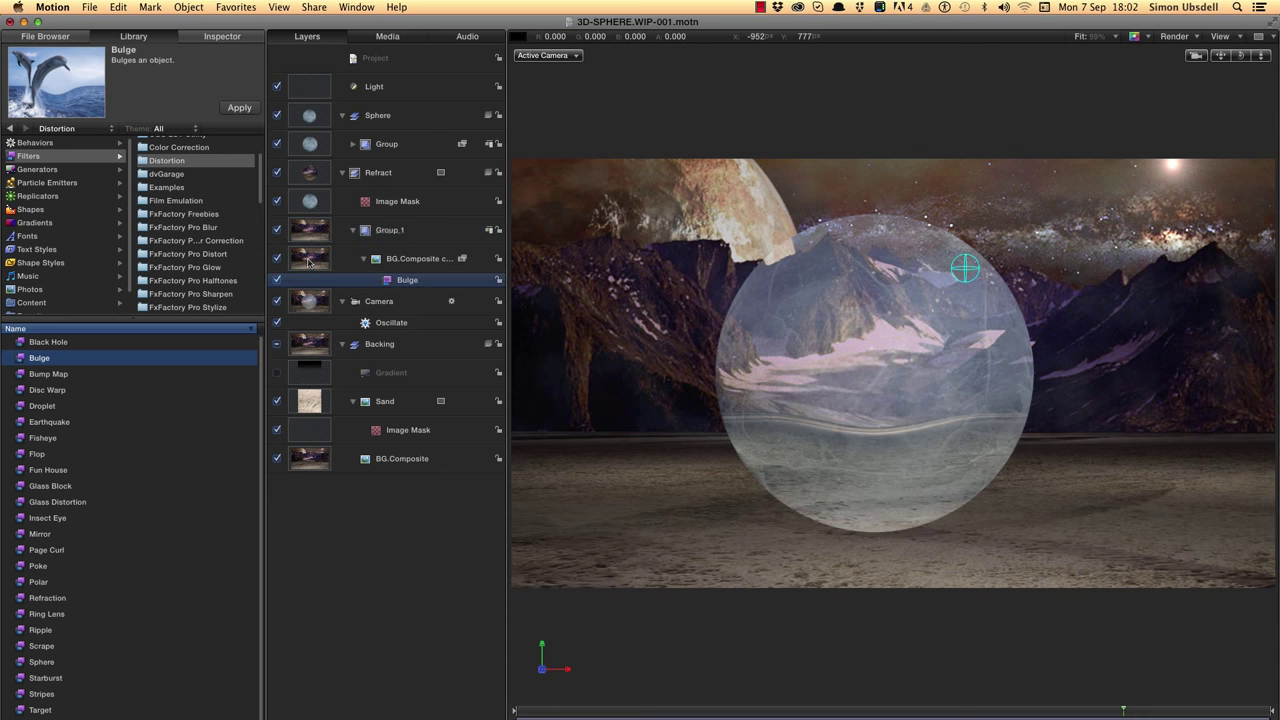
Step: Set the Bulge filter's scale to 3.5 and play the animation to preview the refraction
click(222, 37)
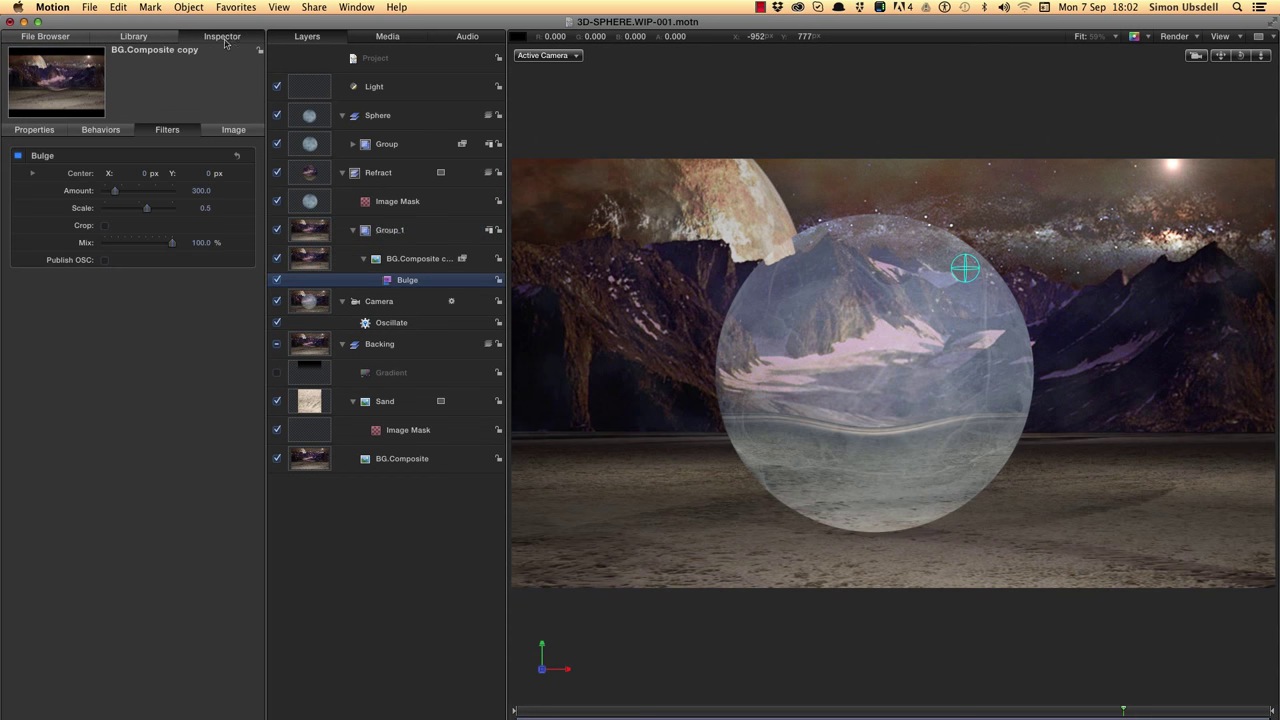
click(205, 208)
text(3.5)
key(Return)
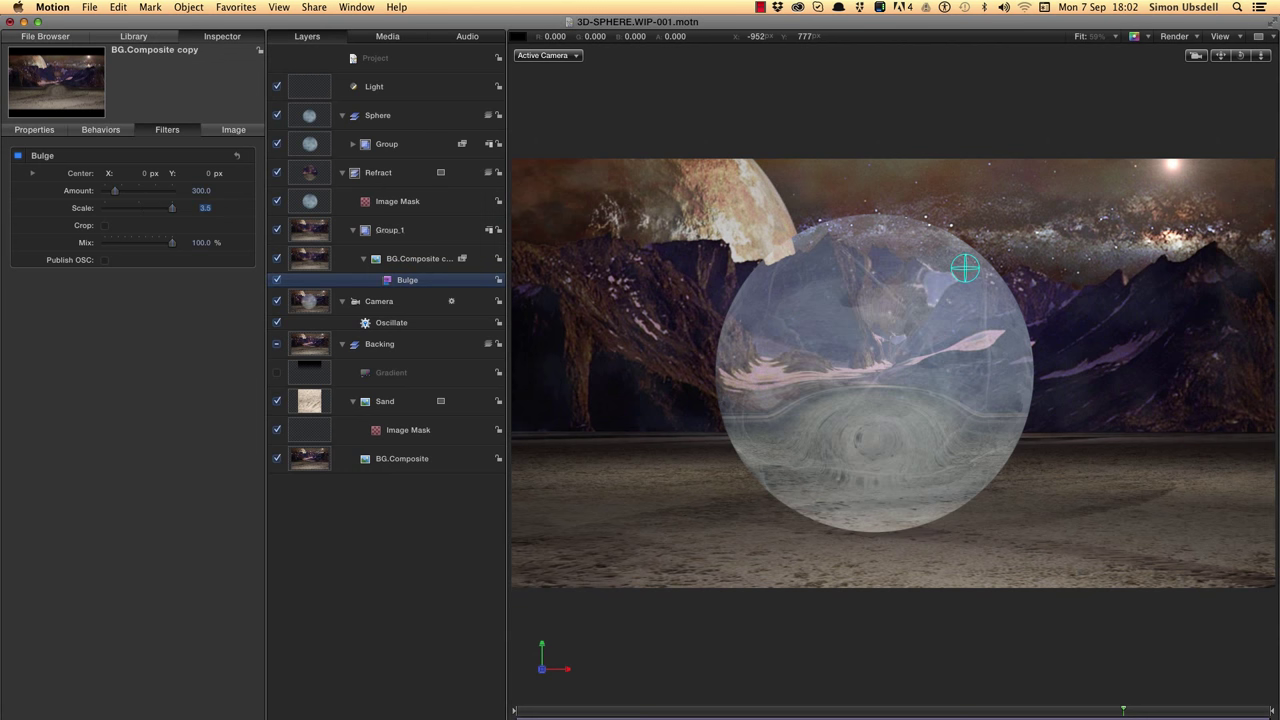
key(space)
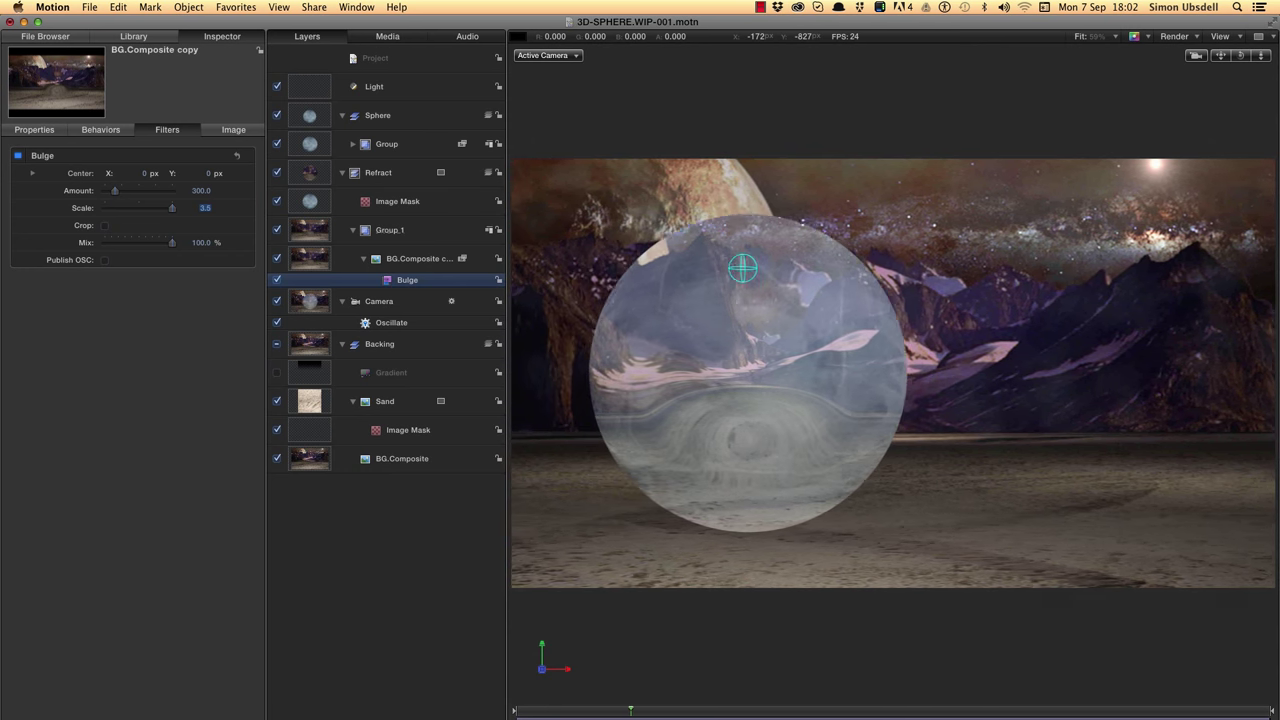
key(space)
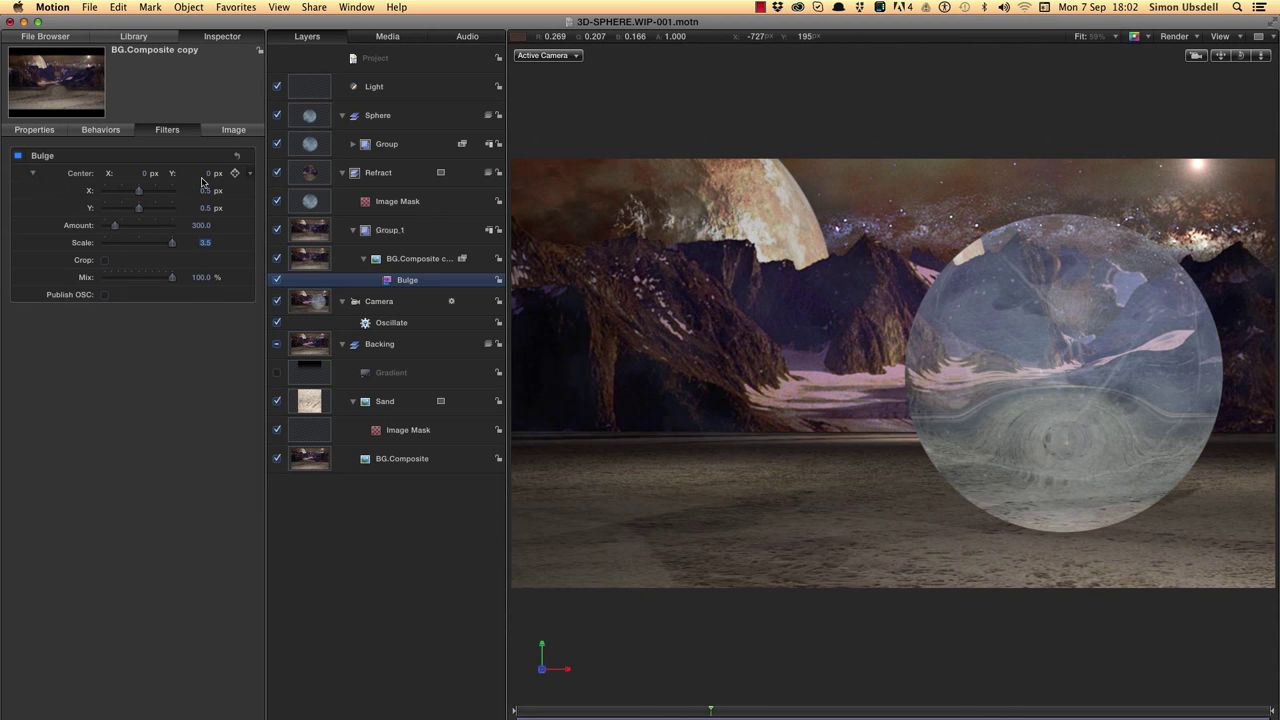
Step: Add a Link parameter behavior to the Bulge filter's Center X
click(240, 190)
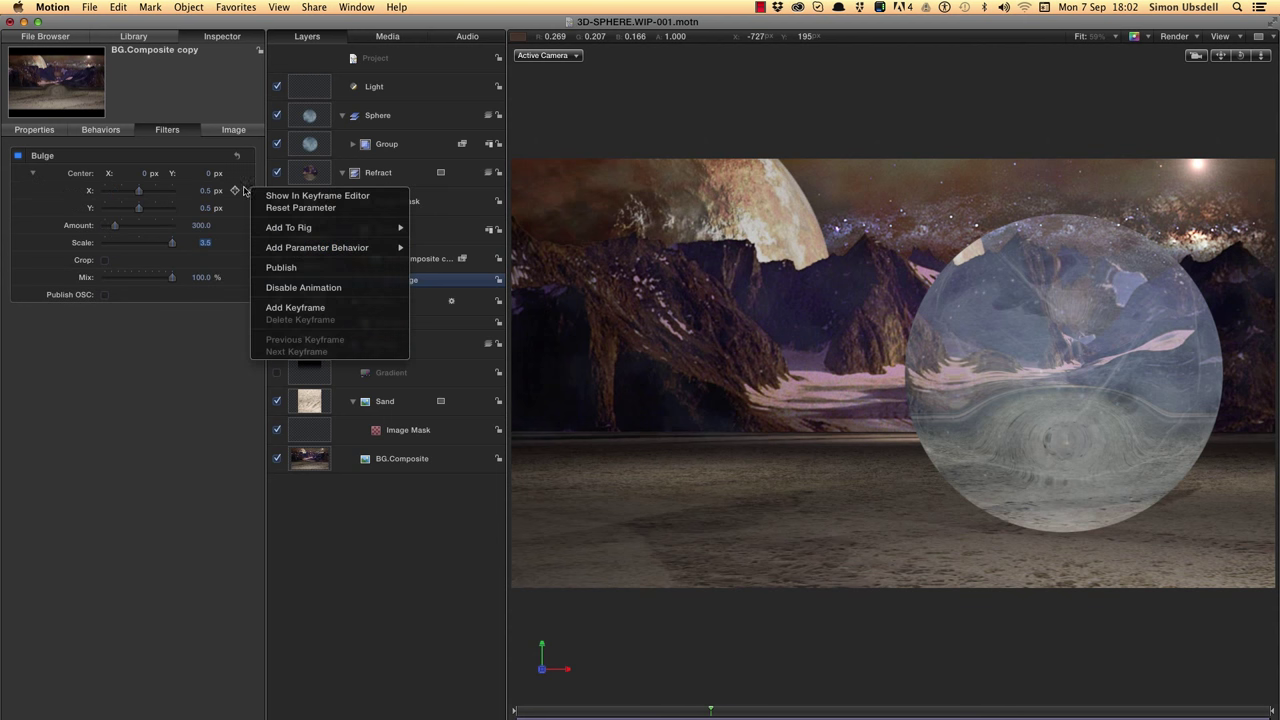
mouse_move(296, 251)
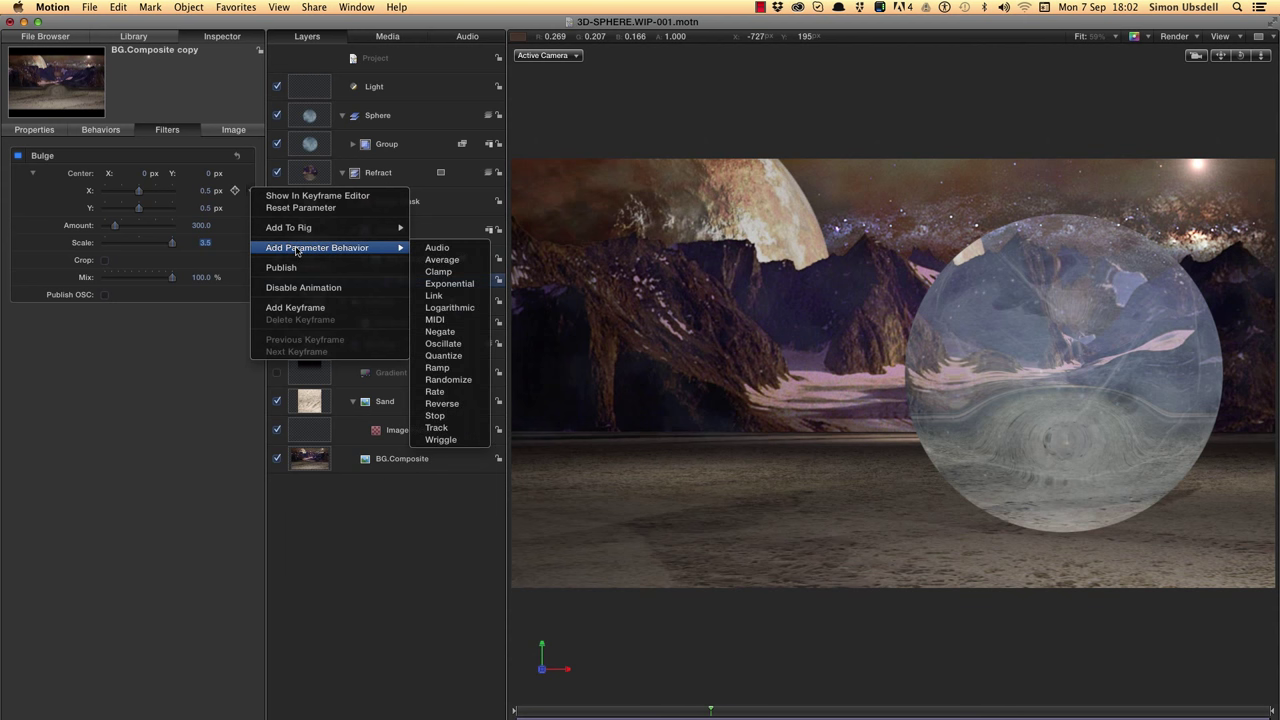
click(434, 295)
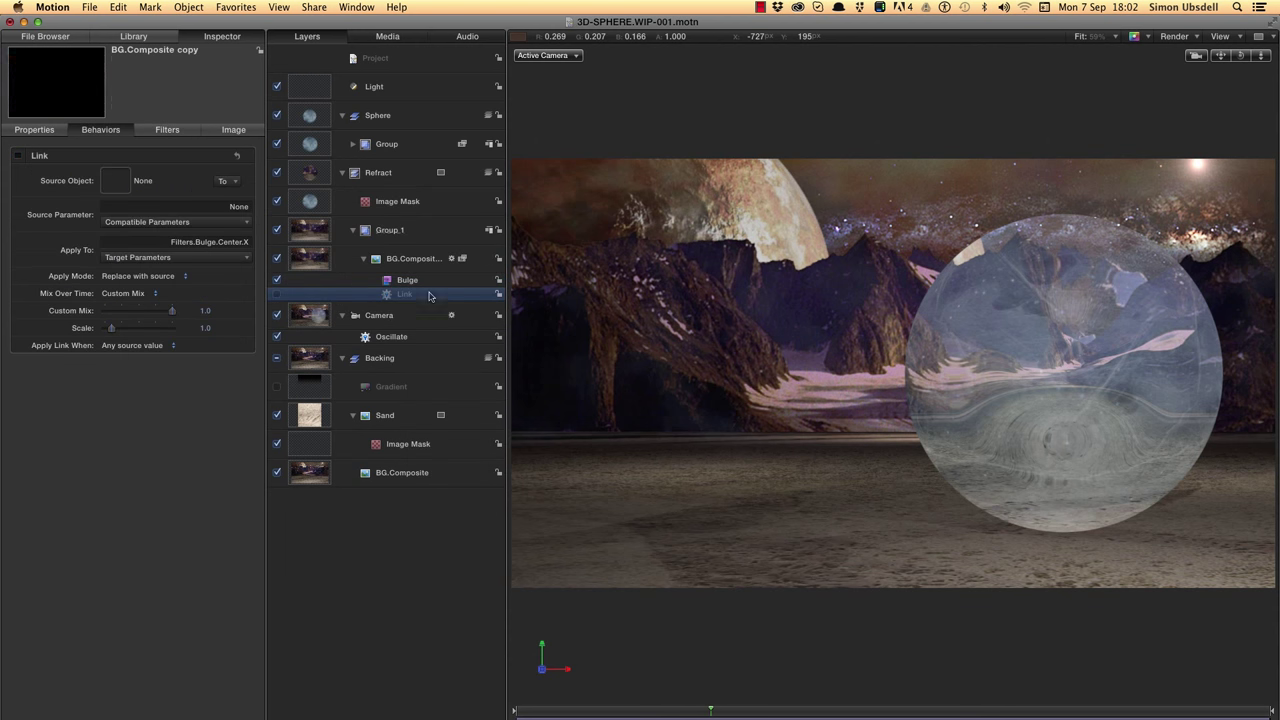
Step: Set the Camera as the Link behavior's source object and its Transform Position X as the source parameter
drag(325, 308, 114, 180)
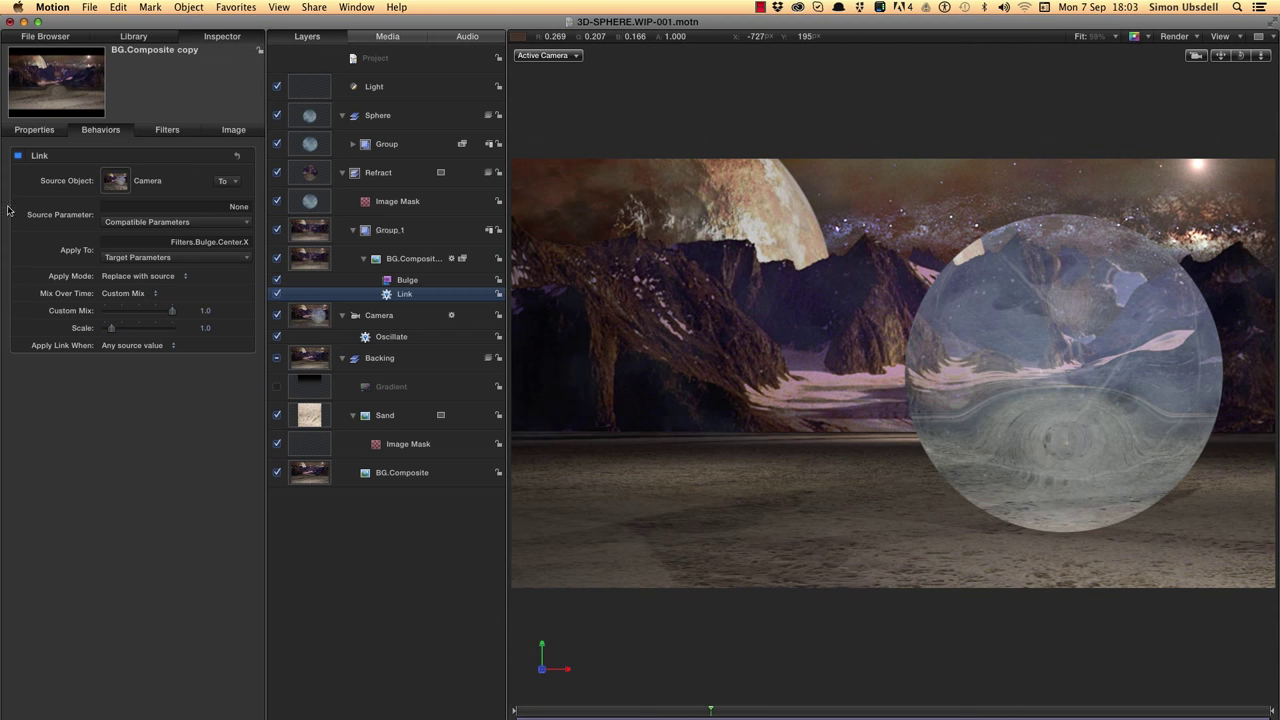
click(146, 224)
mouse_move(131, 241)
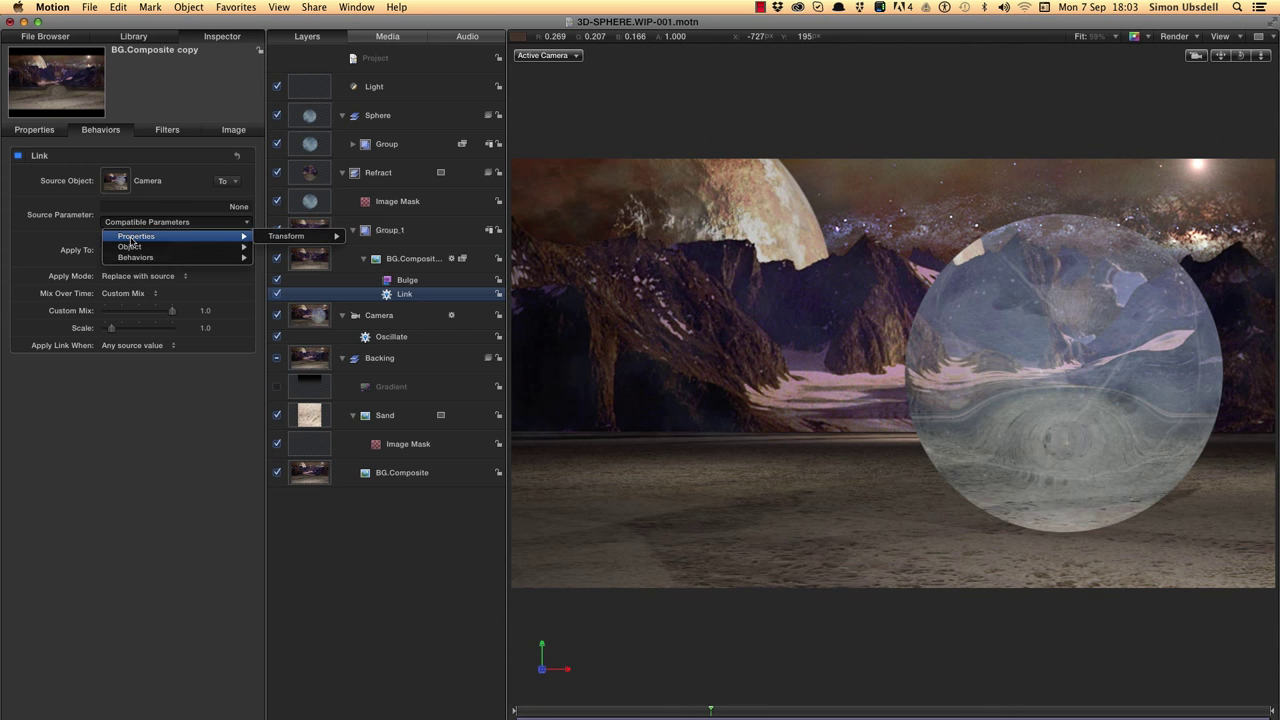
mouse_move(300, 239)
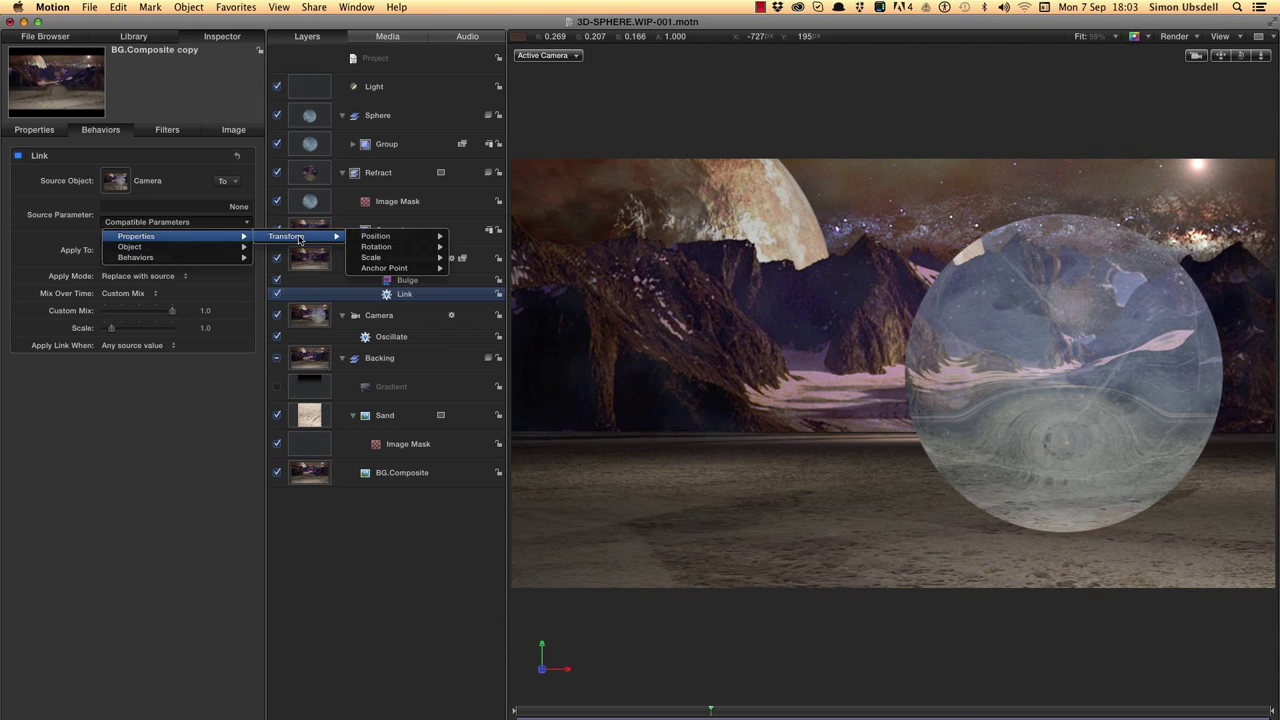
mouse_move(400, 237)
click(466, 237)
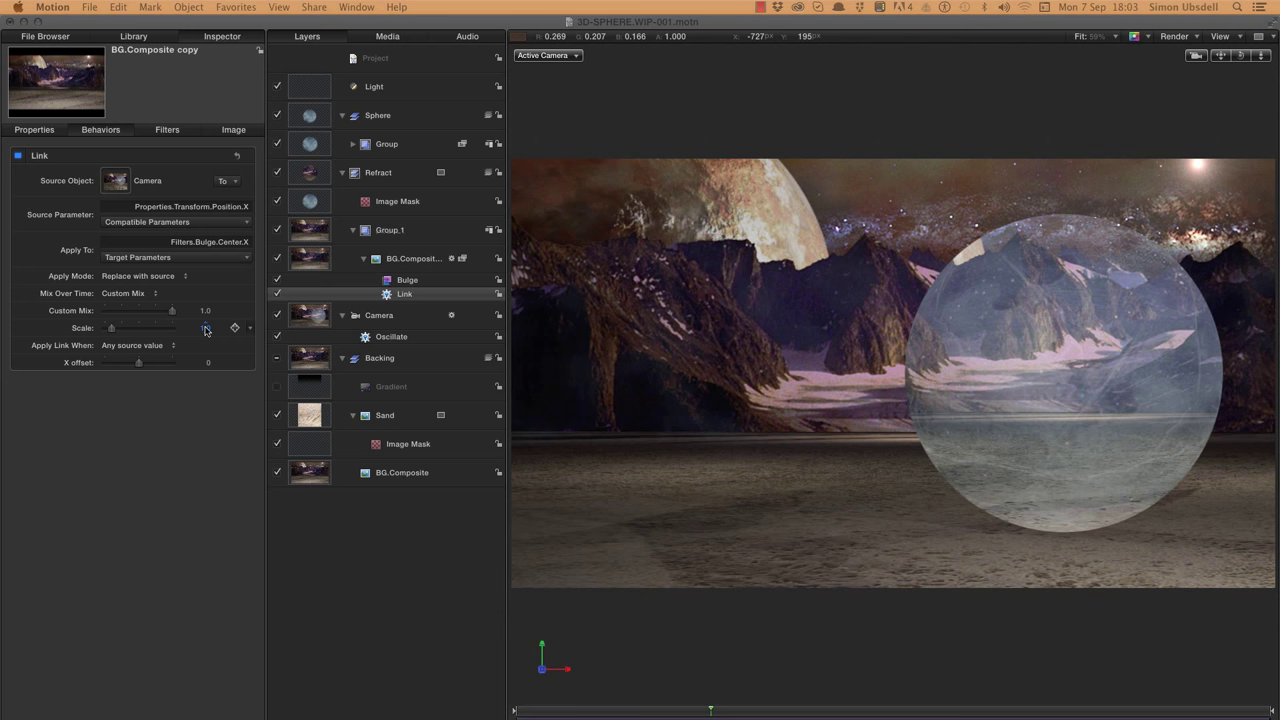
Step: Set the Link's scale to -0.25 and X offset to -3840, and play the animation to check the bulge's tracking
click(205, 328)
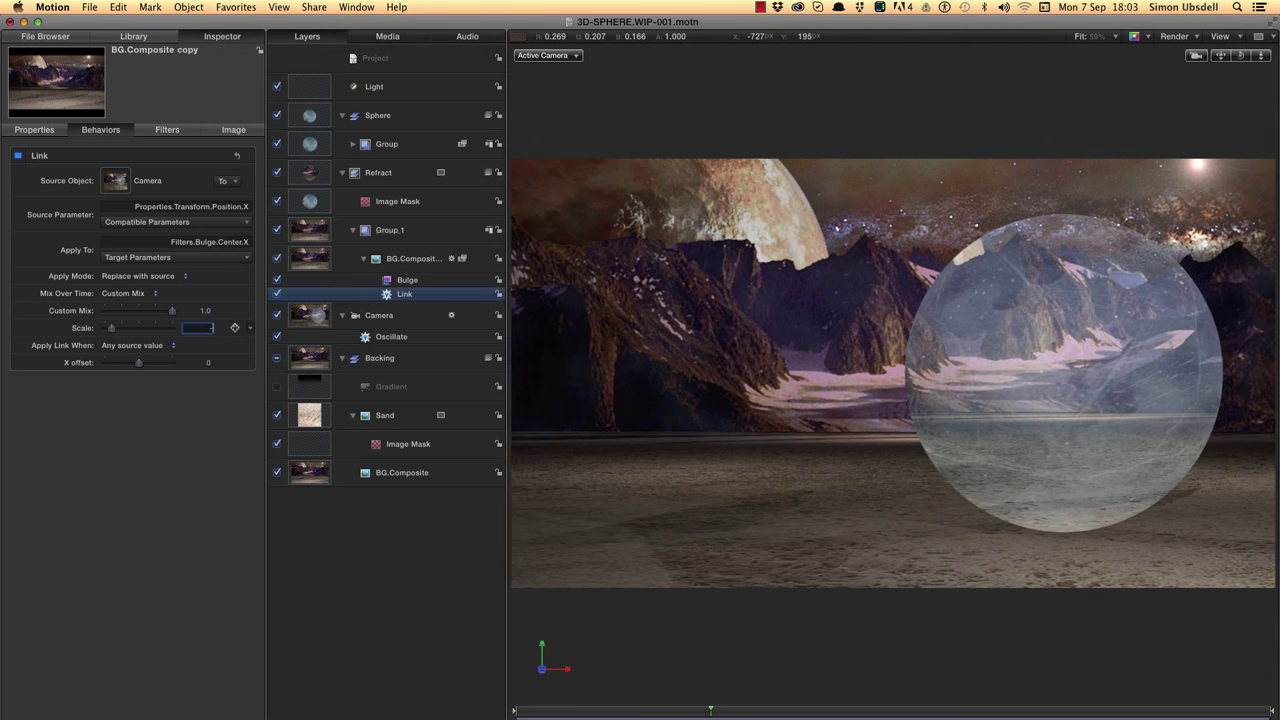
key(Return)
click(205, 362)
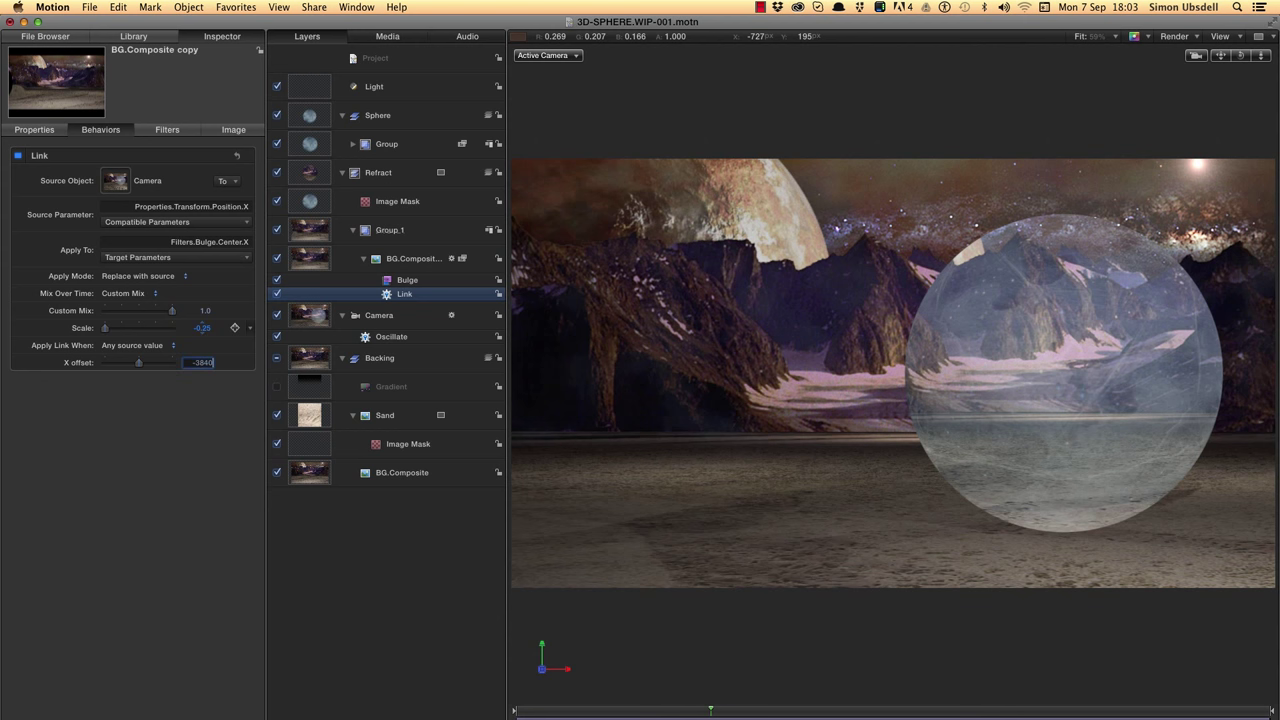
key(Return)
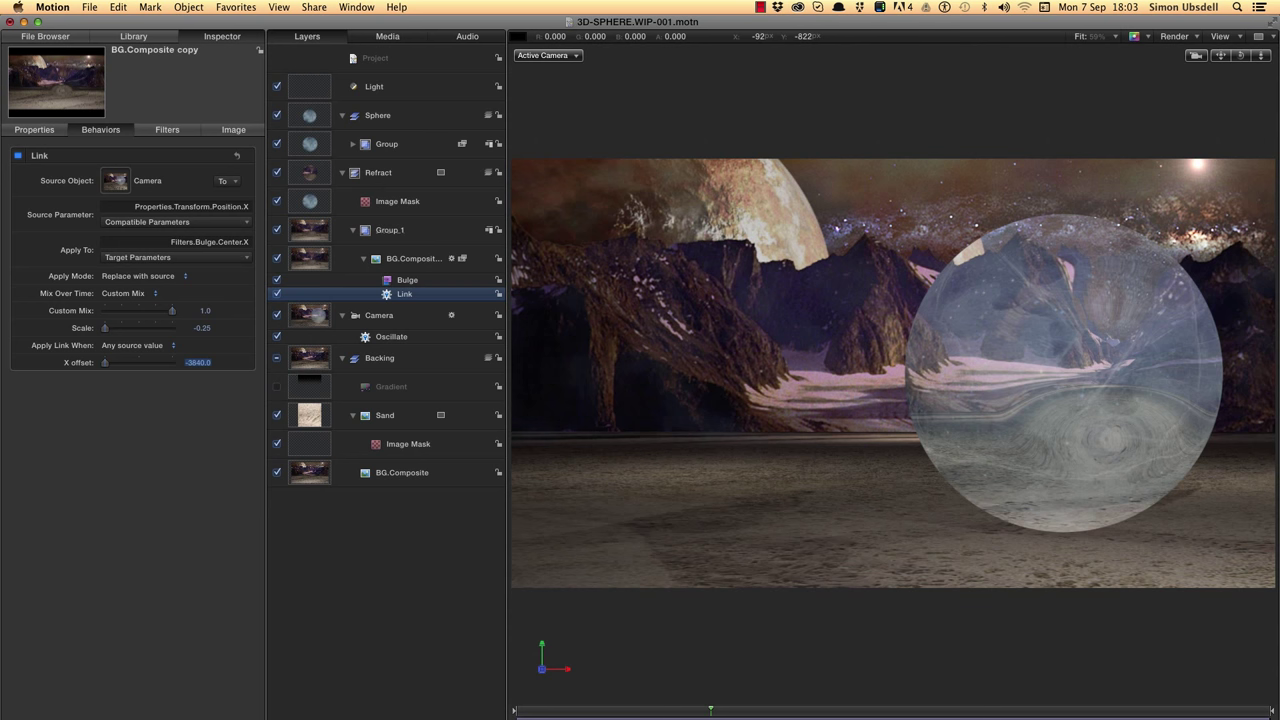
key(Home)
key(space)
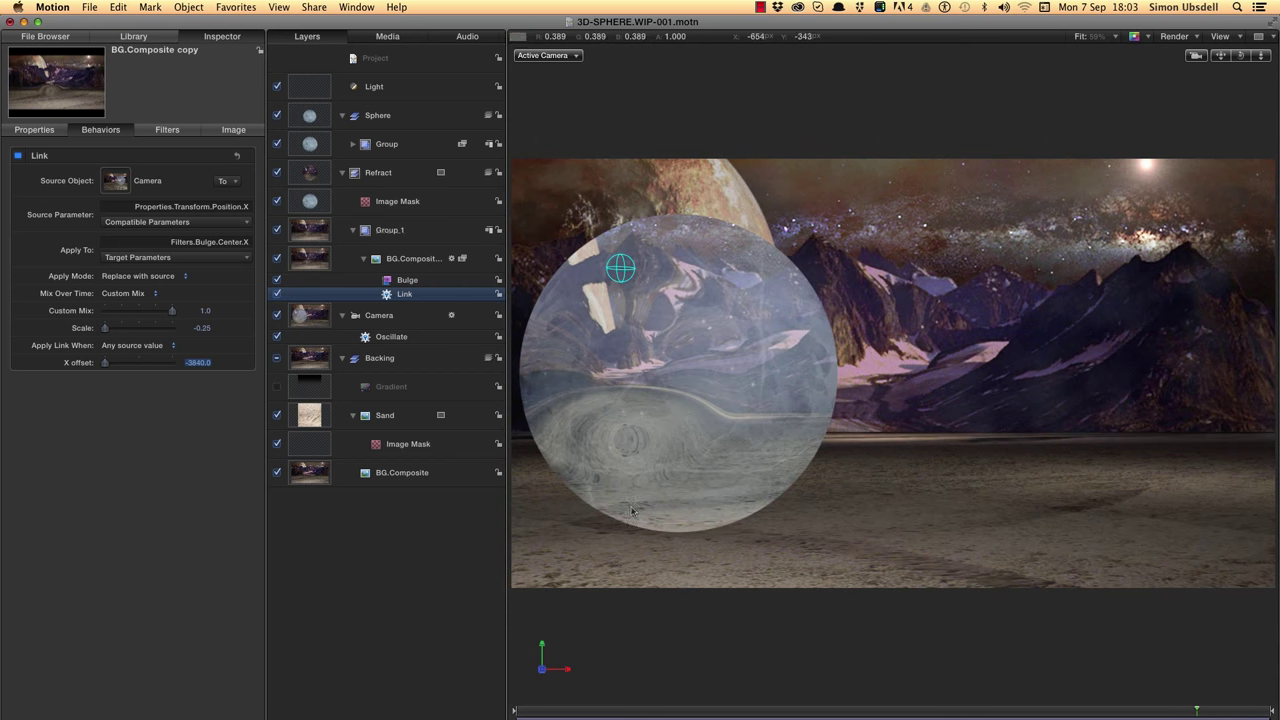
drag(1209, 712, 876, 712)
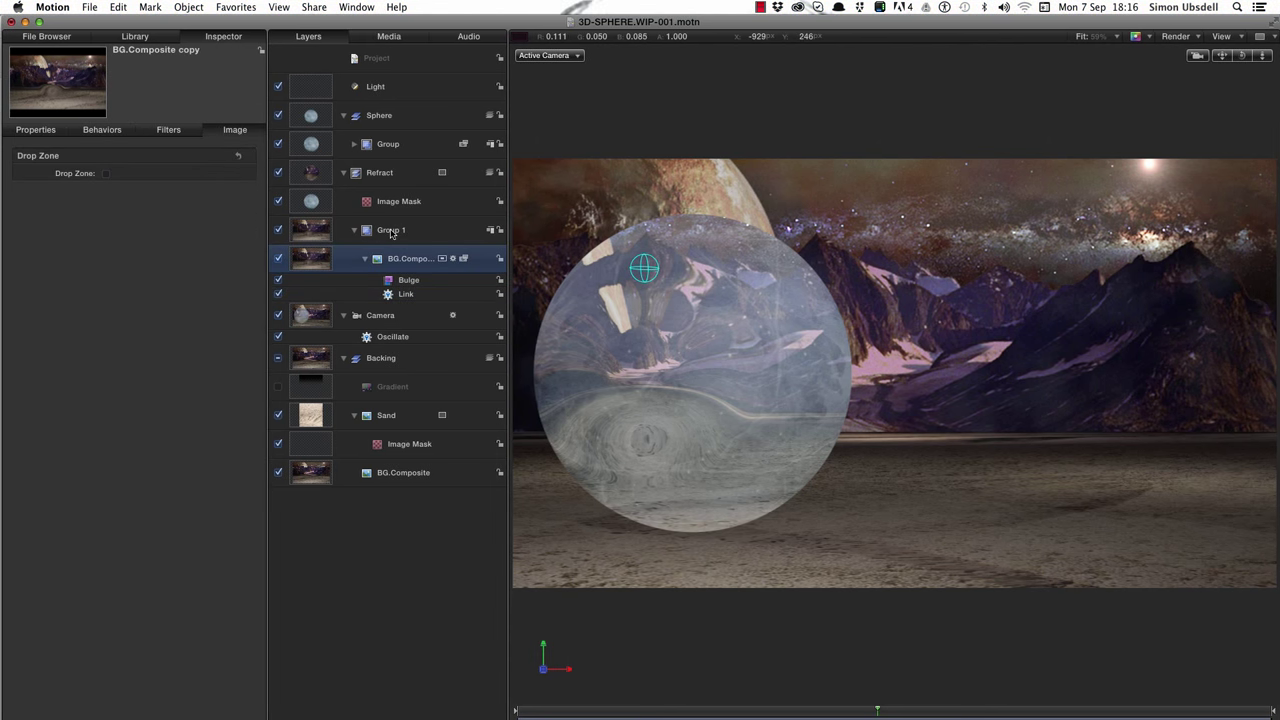
Step: Rename Group 1 inside the Refract group to Bulge
double_click(390, 230)
text(Bulge)
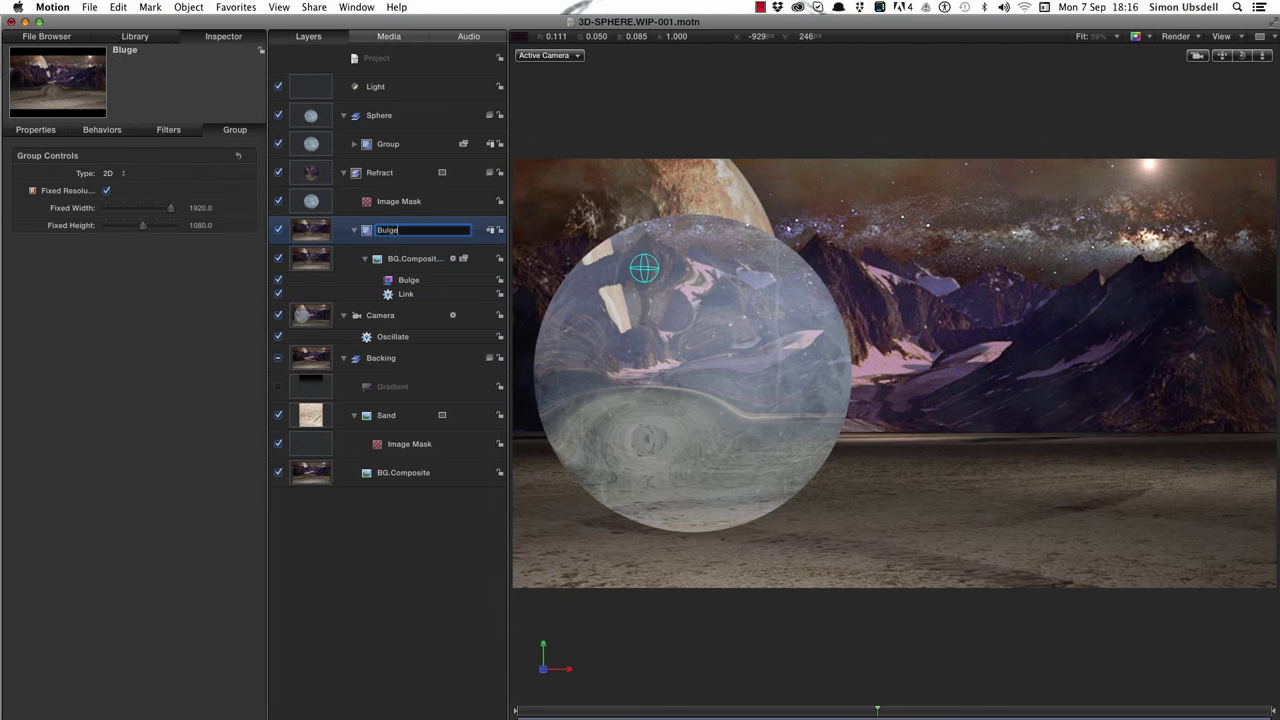
key(Return)
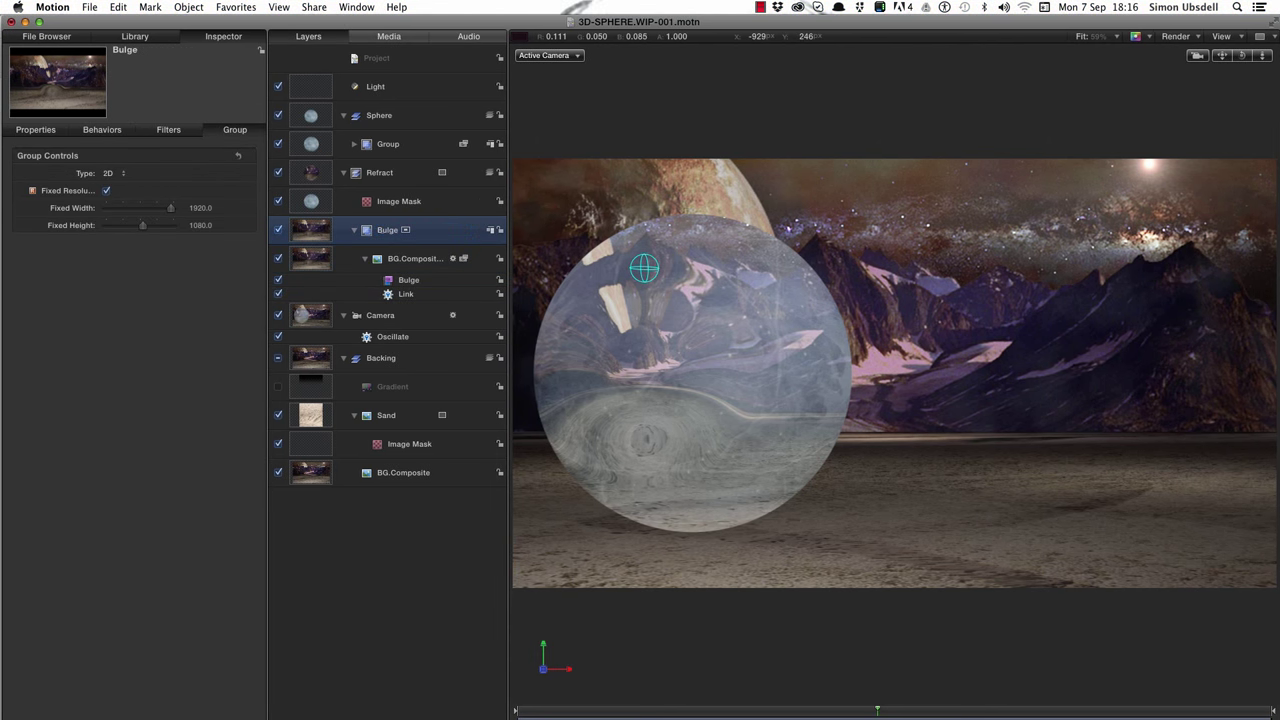
Step: Enclose the Bulge group in a new parent group, make that group 2D and name it Sphere
right_click(312, 233)
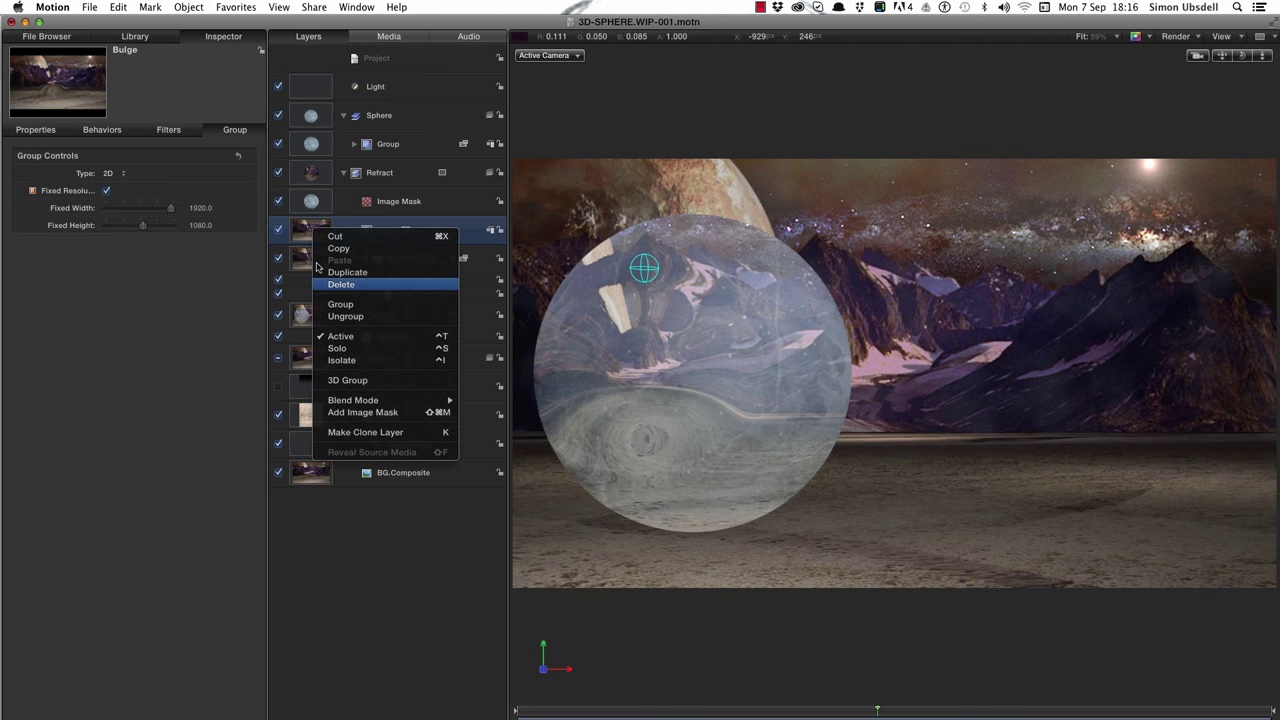
click(341, 305)
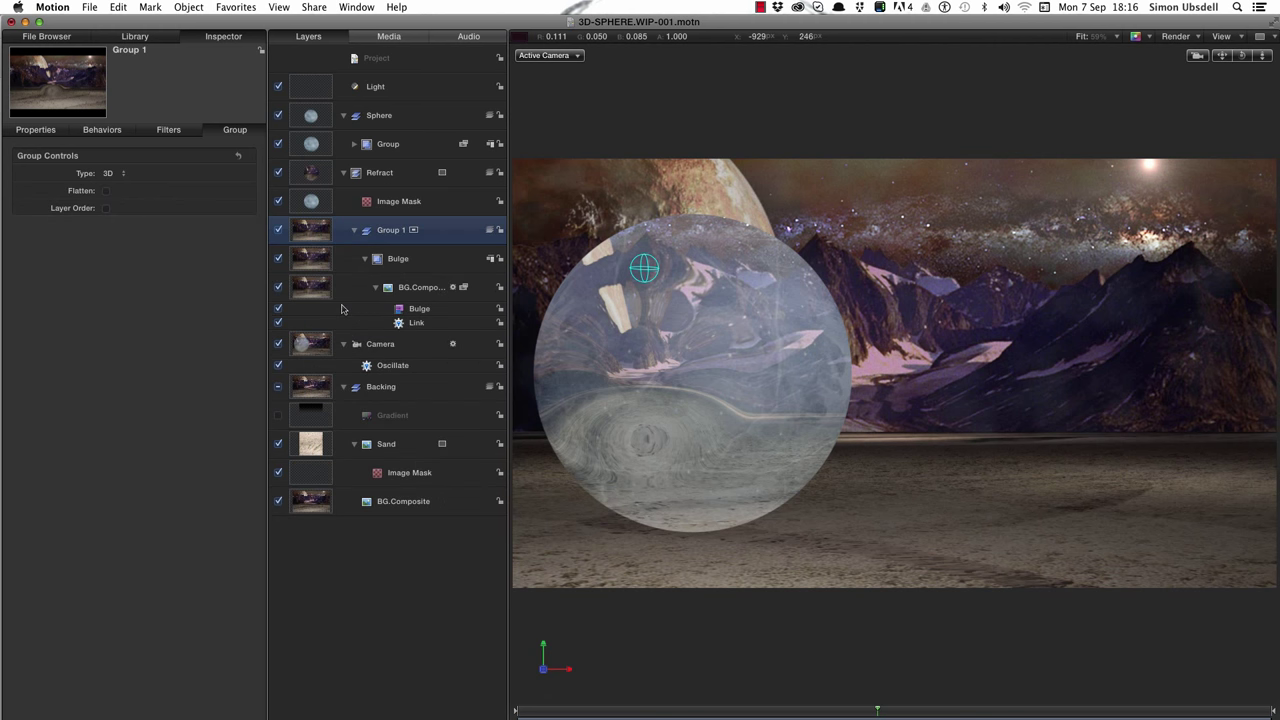
right_click(308, 229)
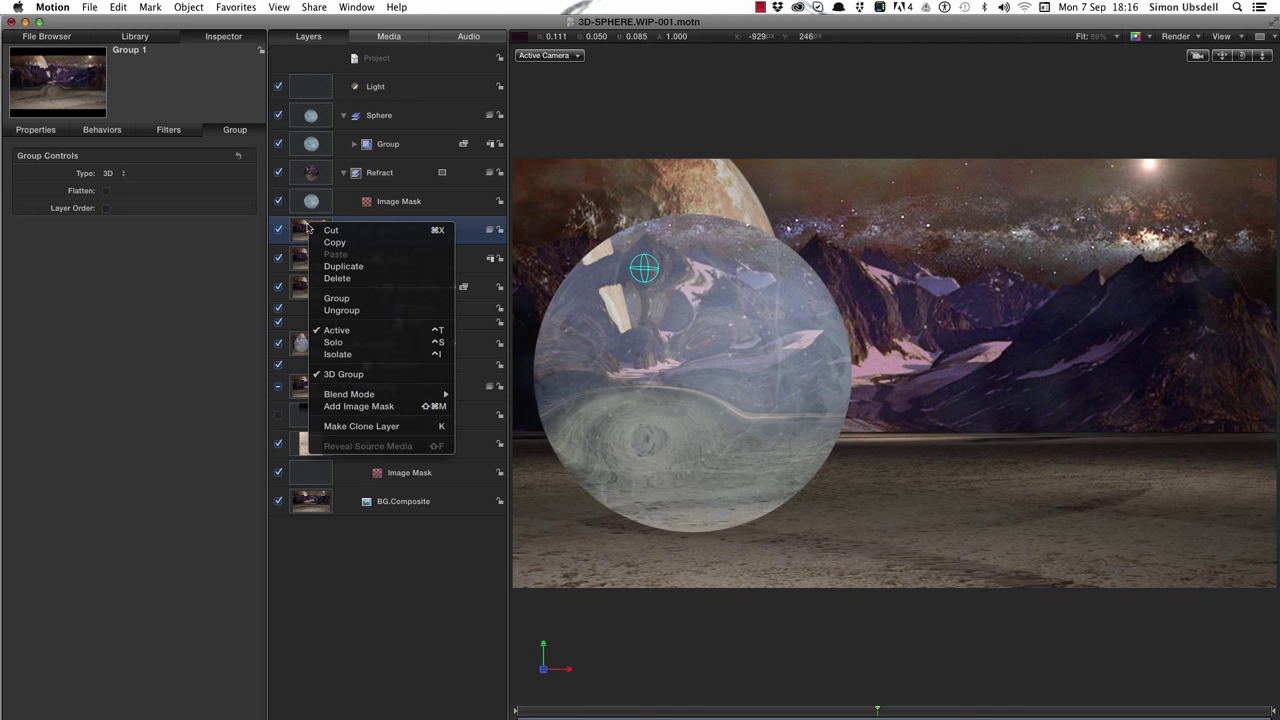
click(354, 372)
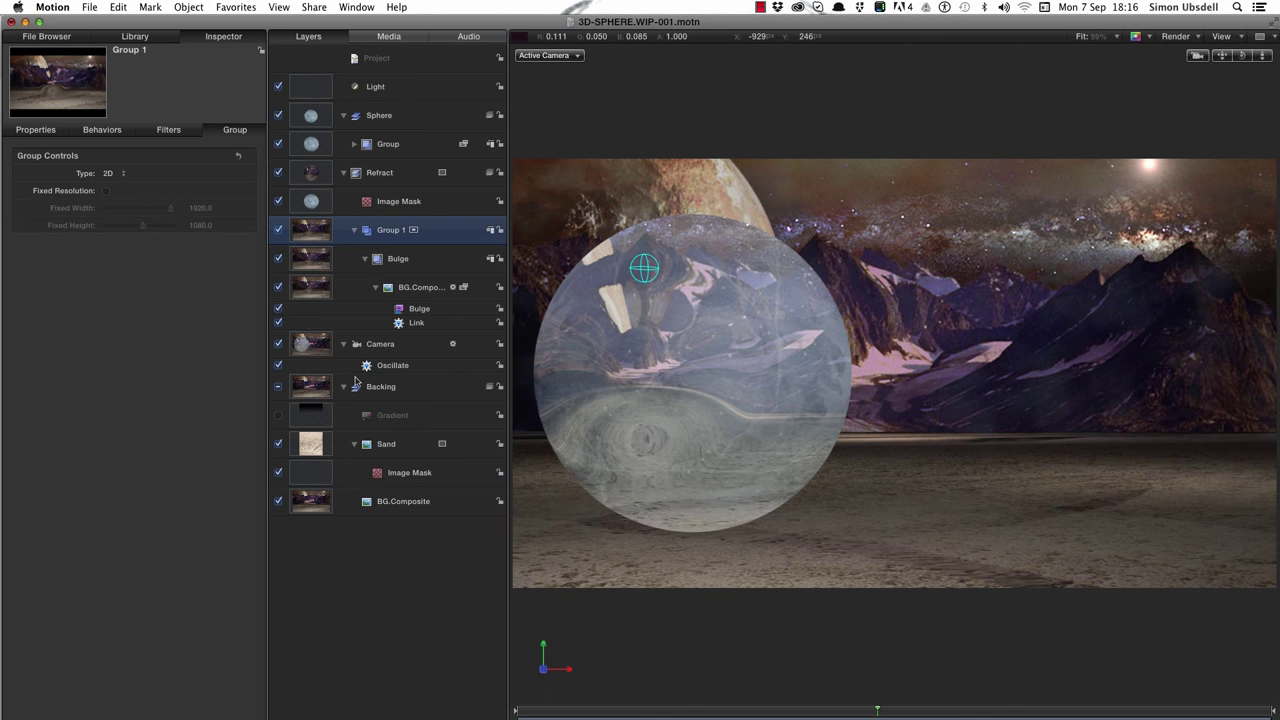
double_click(387, 231)
text(Sphere)
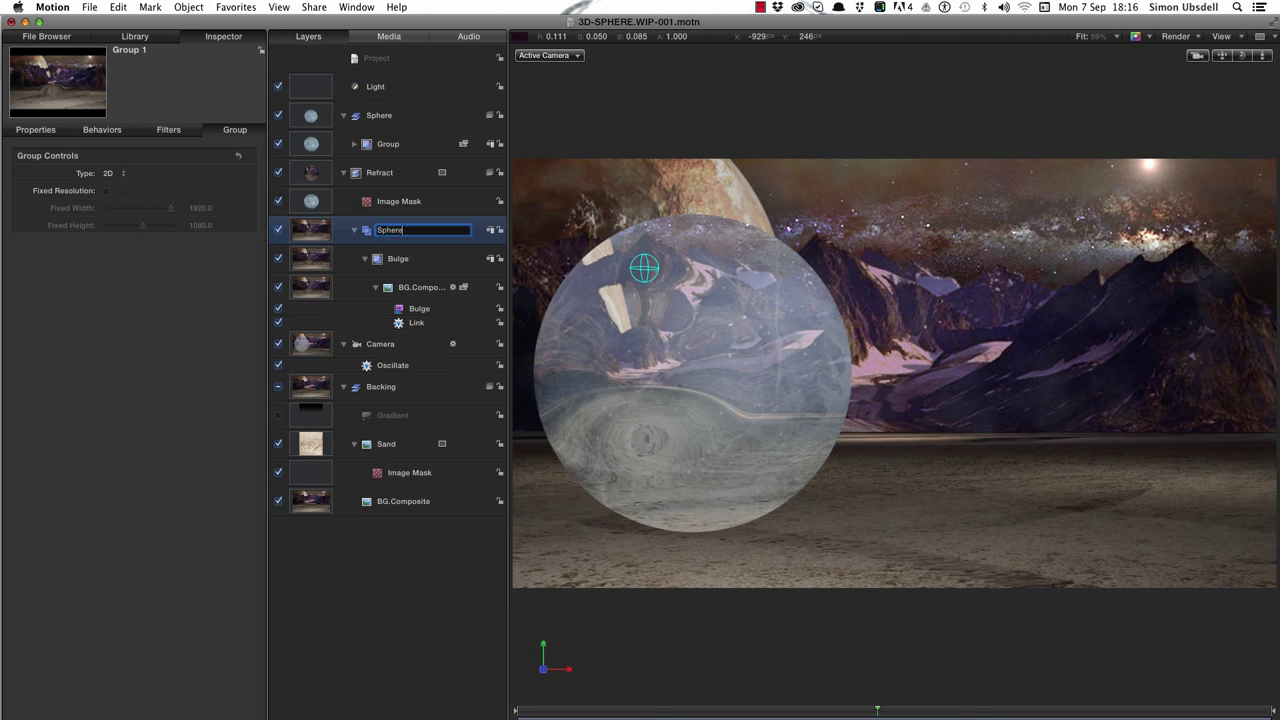
key(Return)
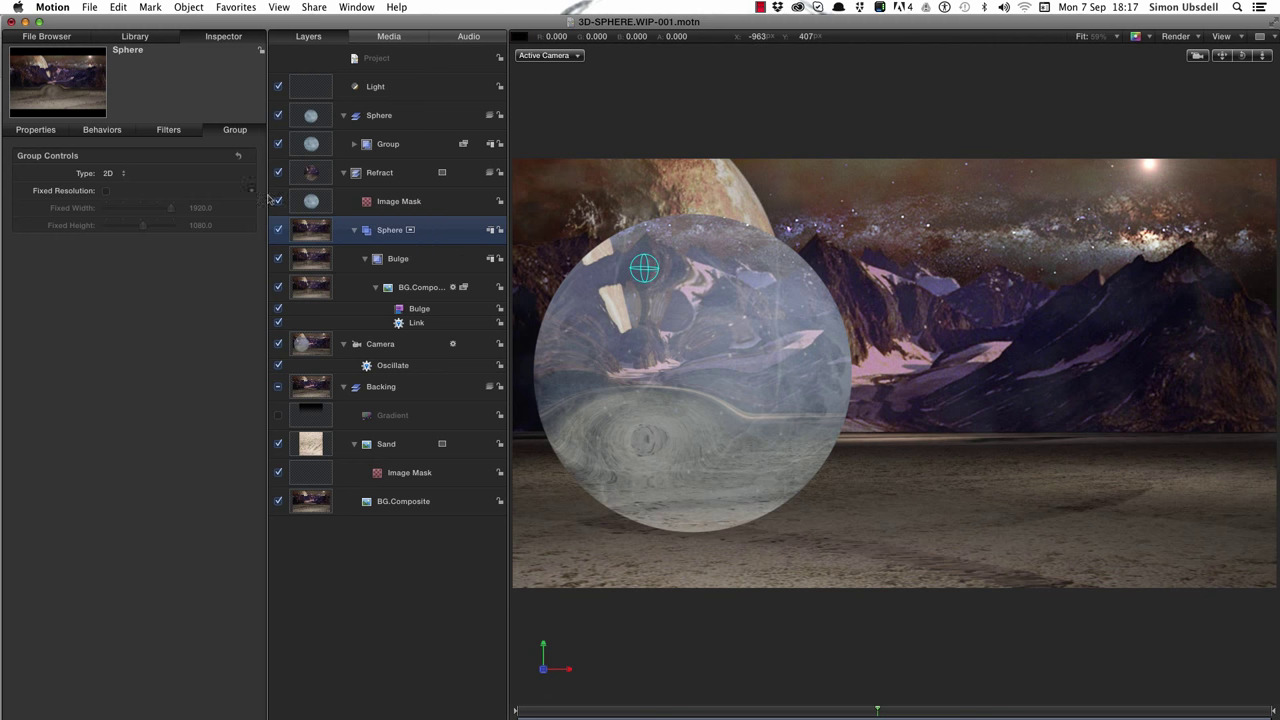
Step: Turn on fixed resolution for the new Sphere group inside Refract and apply the Sphere distortion filter to it
click(106, 191)
click(135, 36)
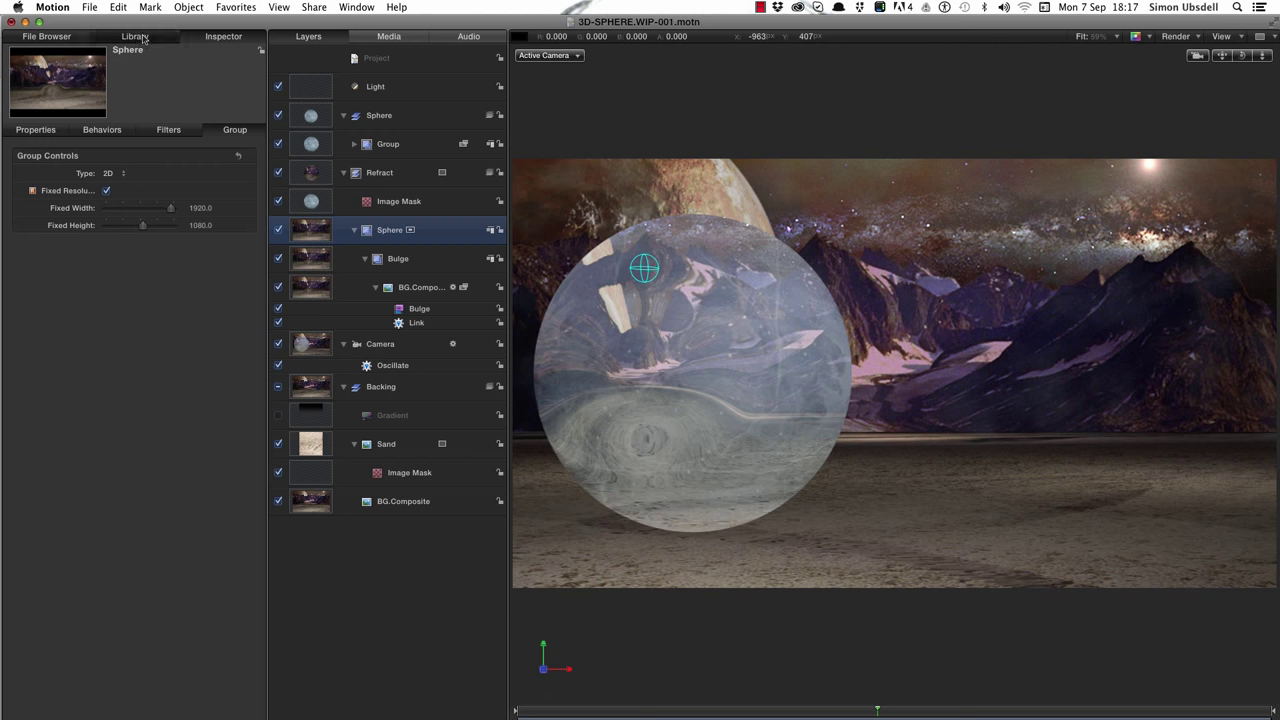
click(168, 209)
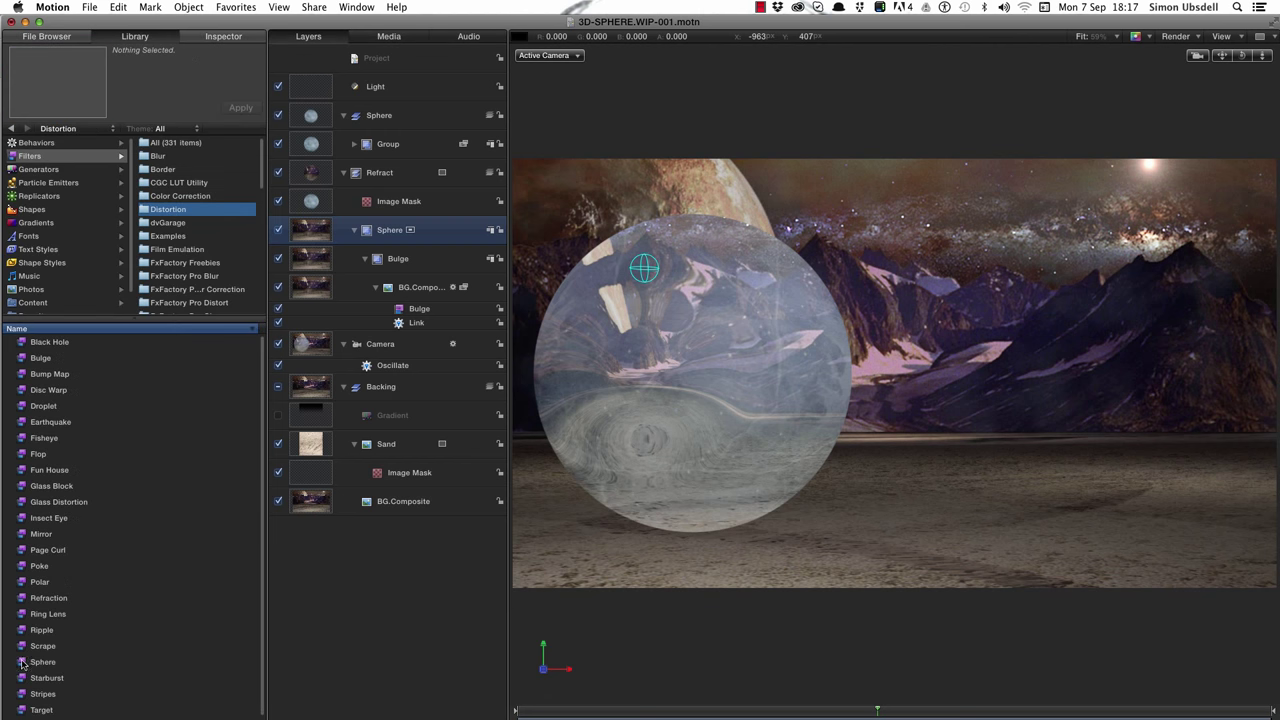
click(21, 663)
drag(21, 663, 305, 229)
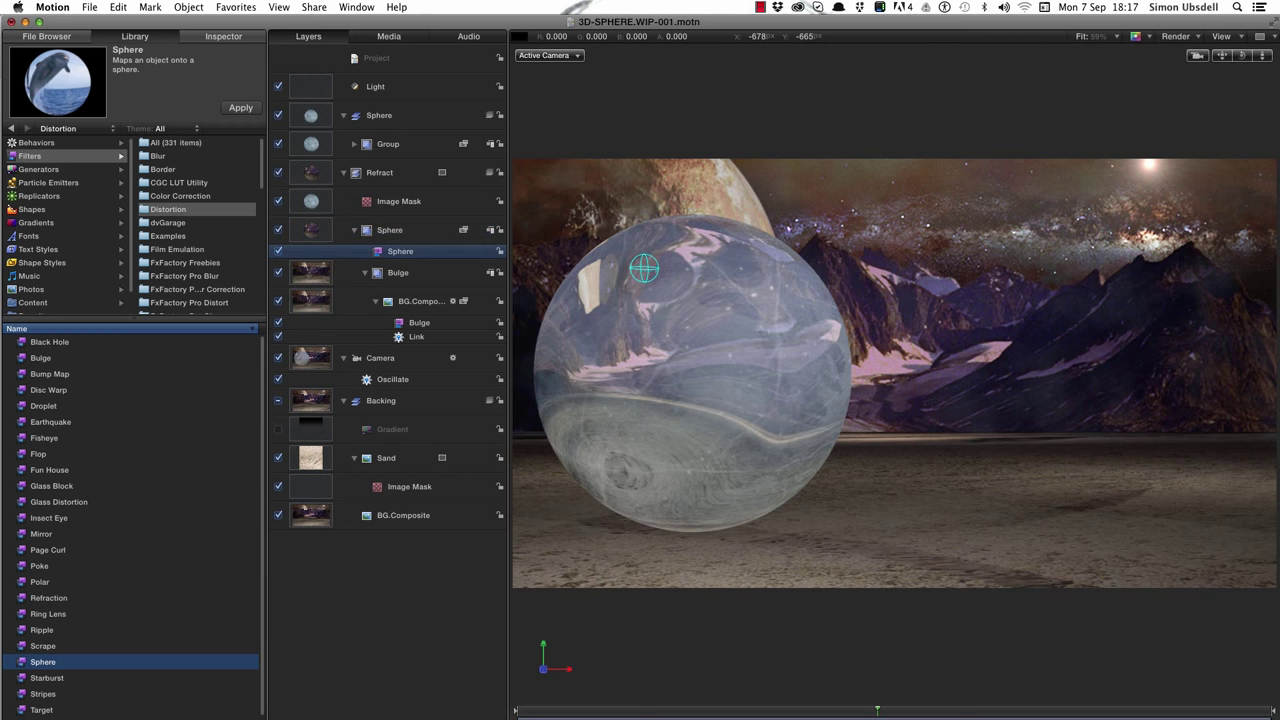
key(space)
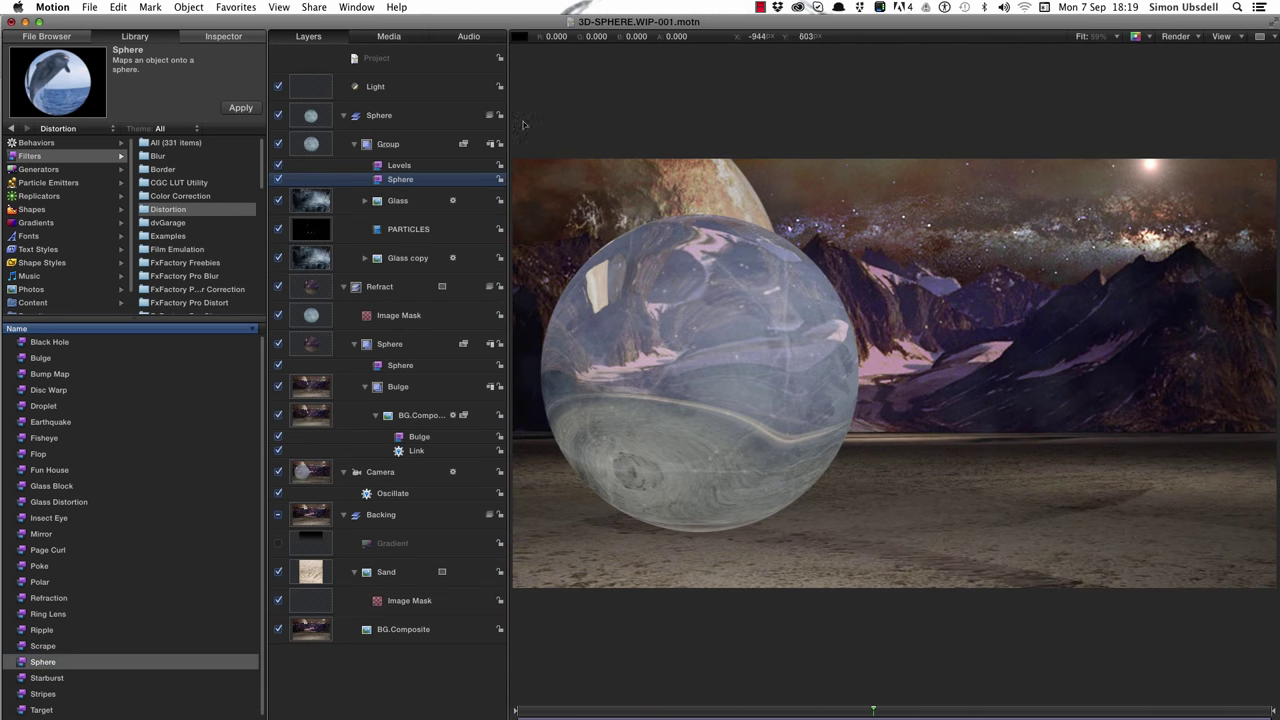
Step: In the Levels filter on the glass sphere's Group, darken the midtones, lower the input white point to 0.88 and preview the animation
click(396, 166)
click(220, 38)
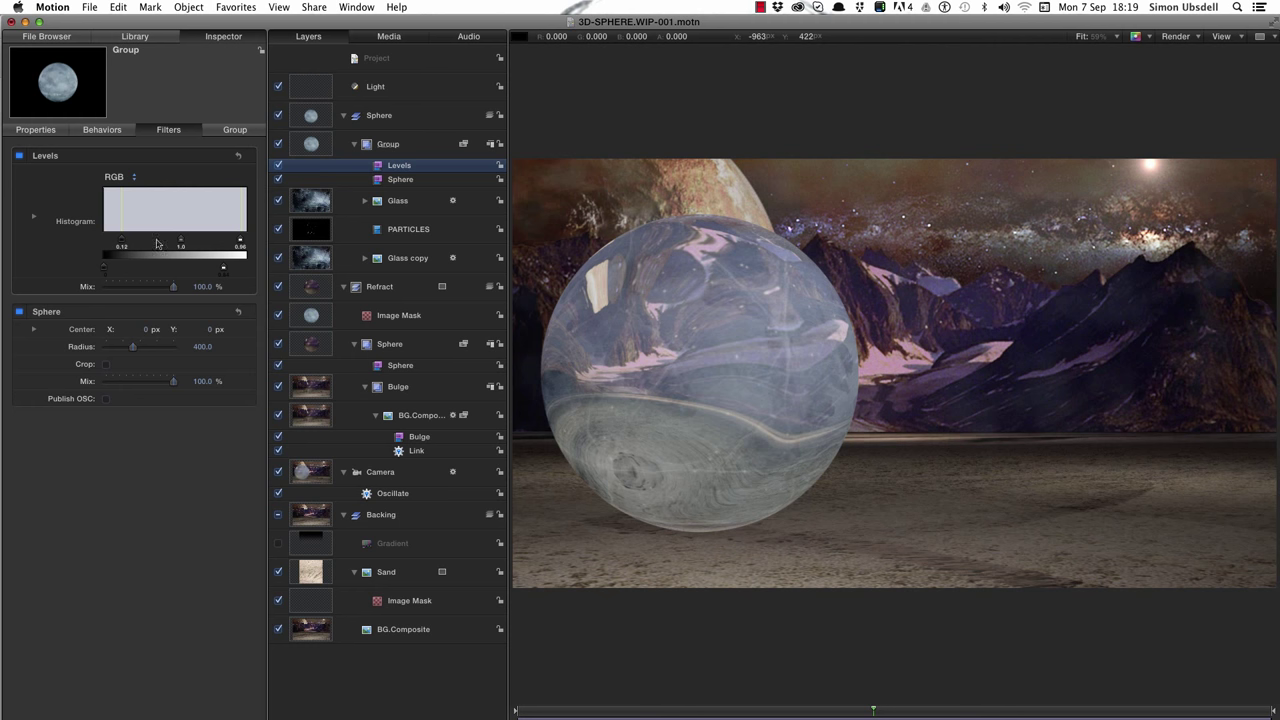
drag(182, 243, 204, 243)
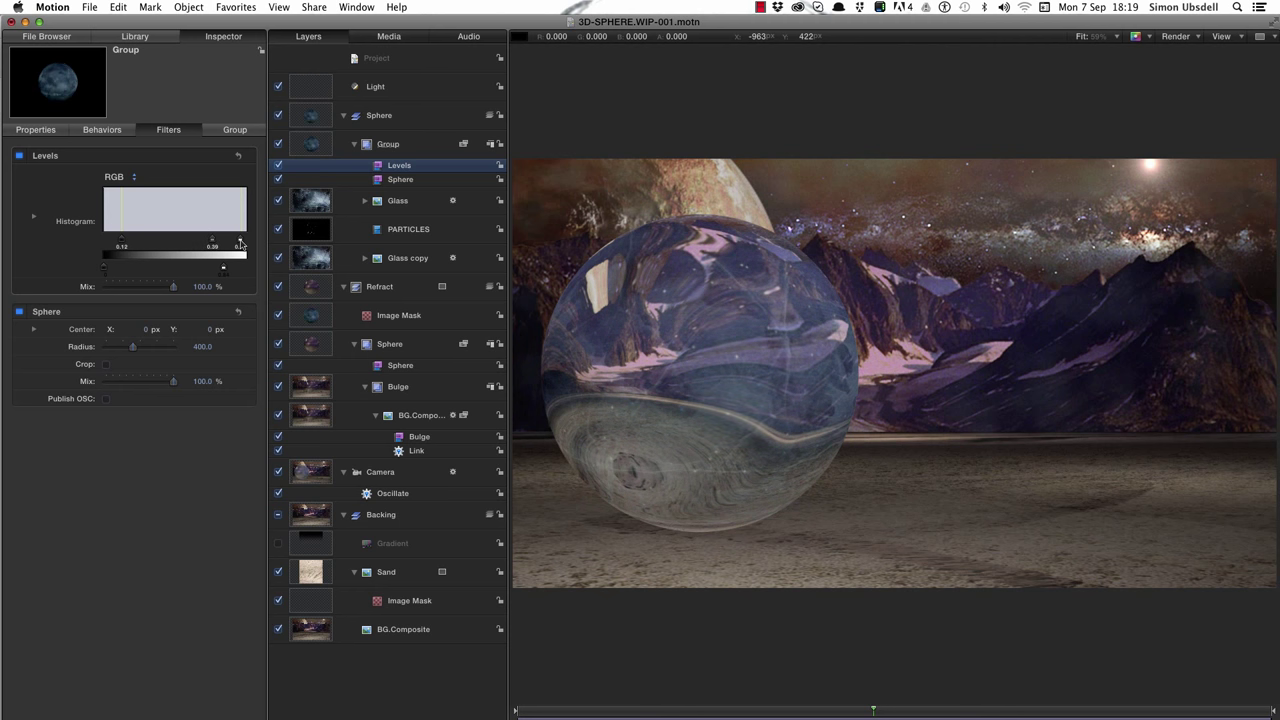
drag(241, 243, 208, 243)
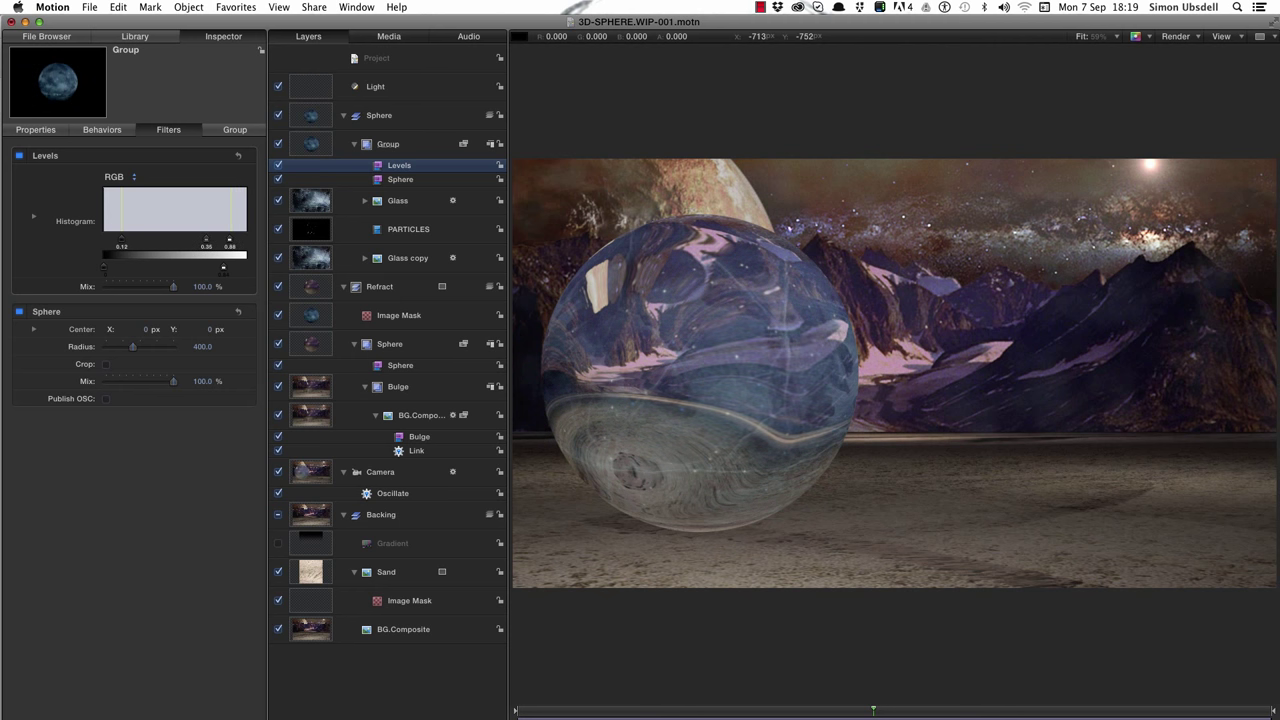
key(space)
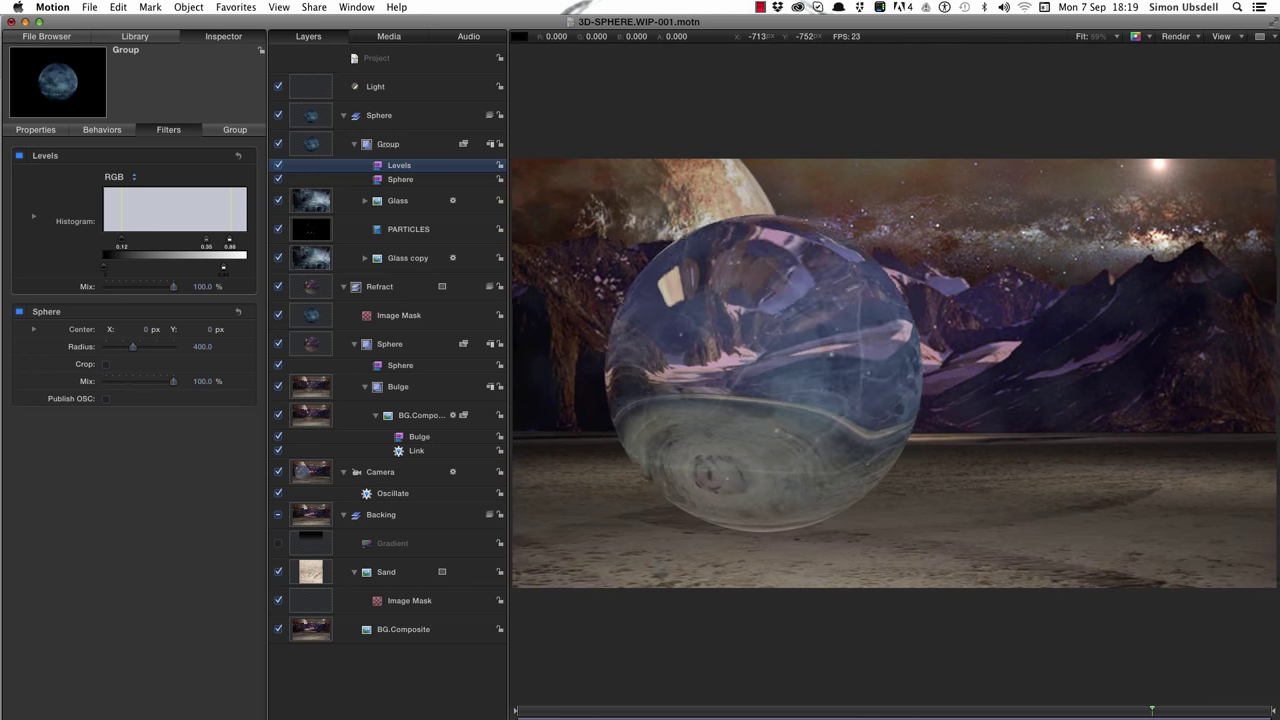
key(space)
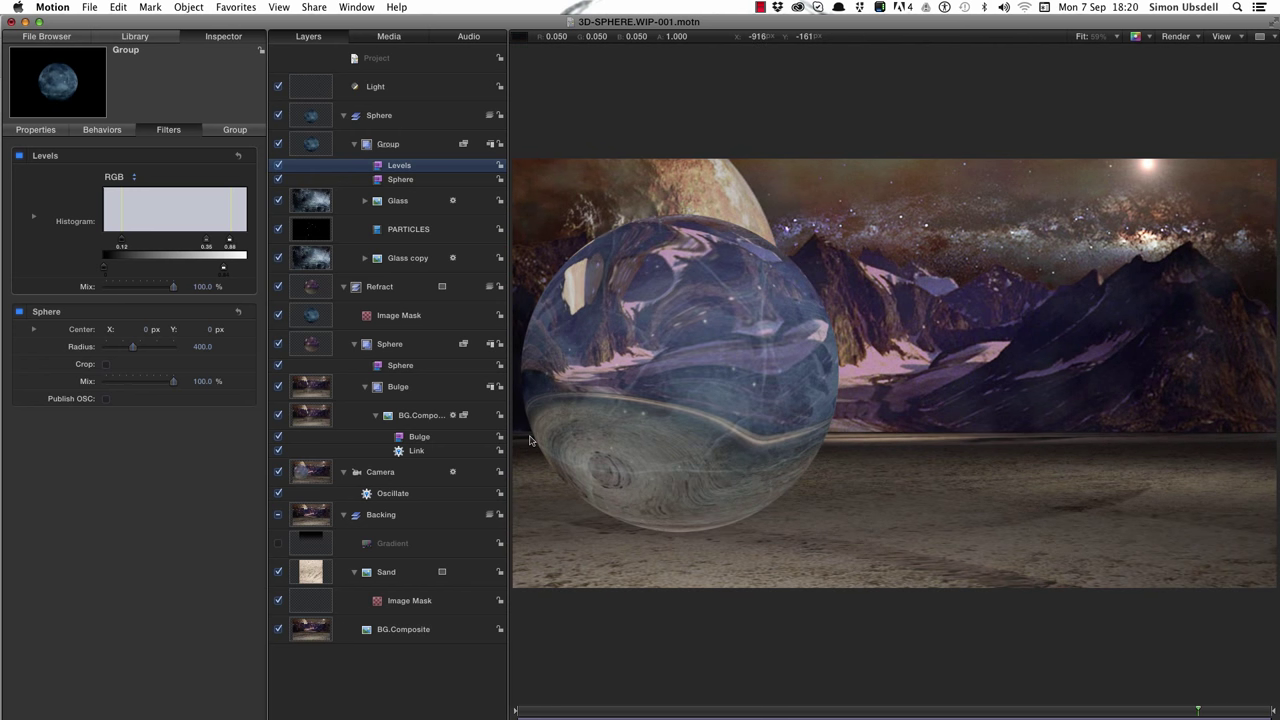
Step: Collapse the outer Sphere group and apply the Glass Distortion filter to BG.Composite copy
click(342, 116)
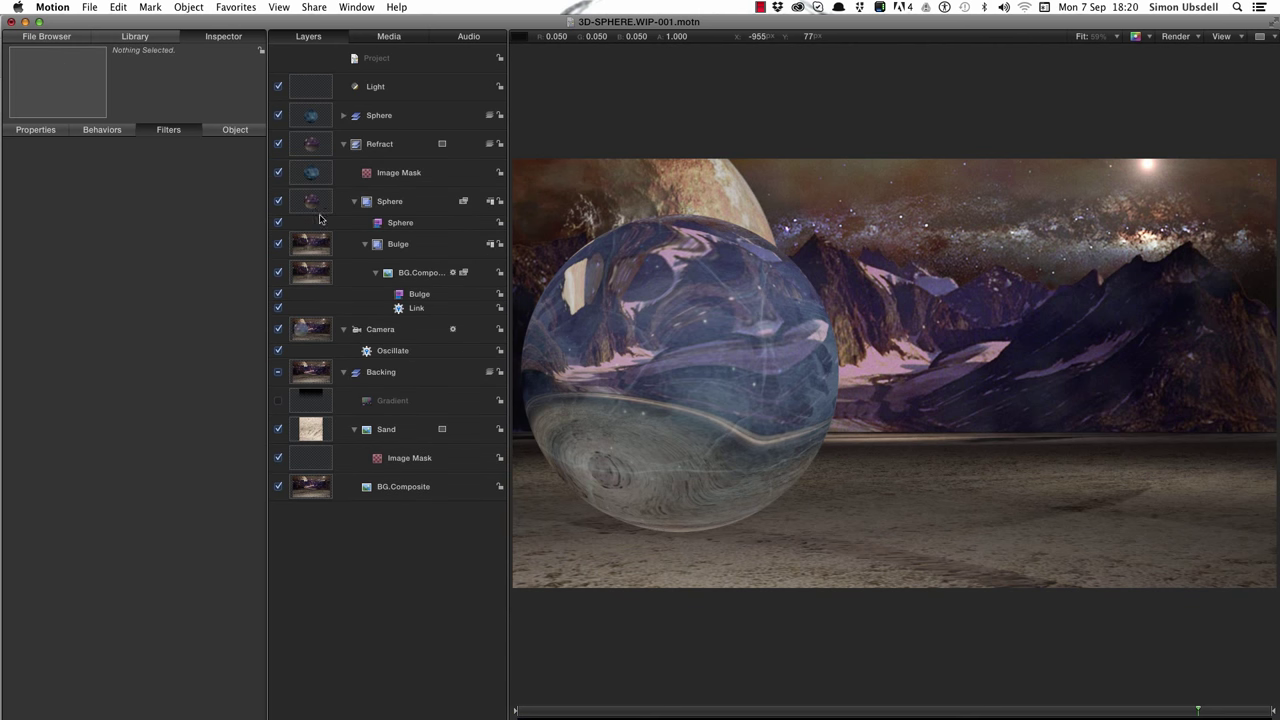
click(311, 278)
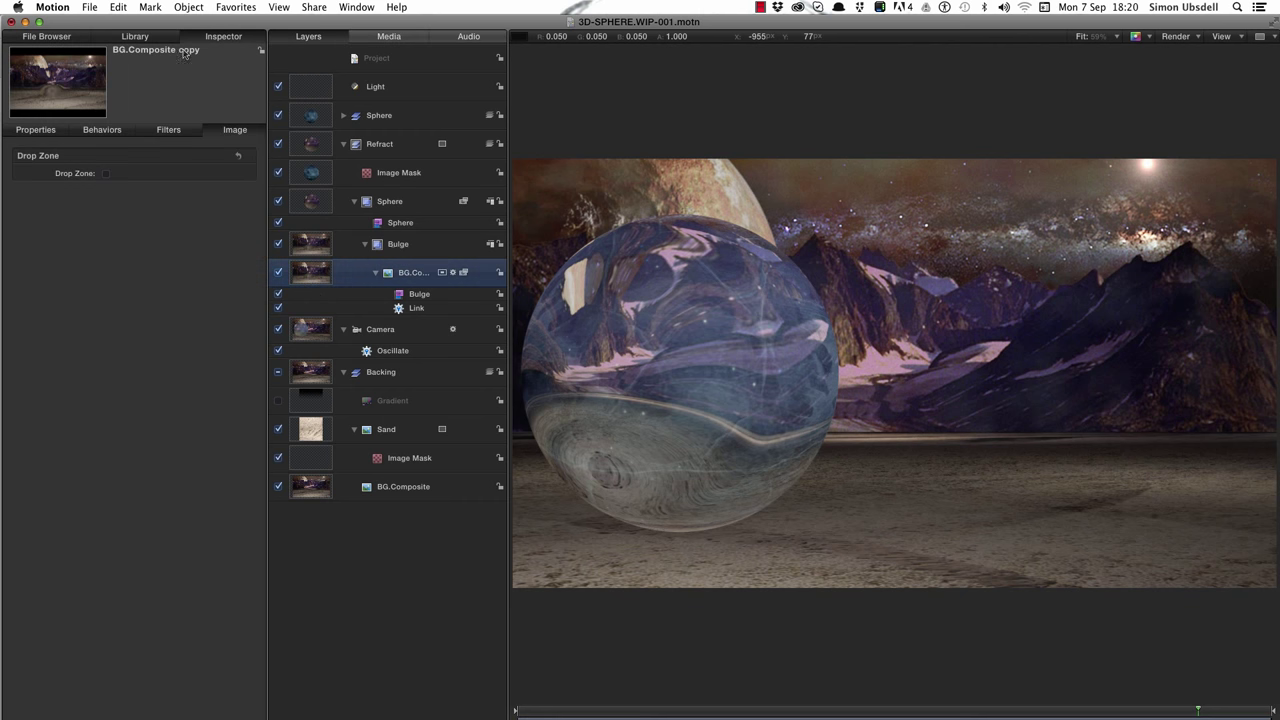
click(132, 36)
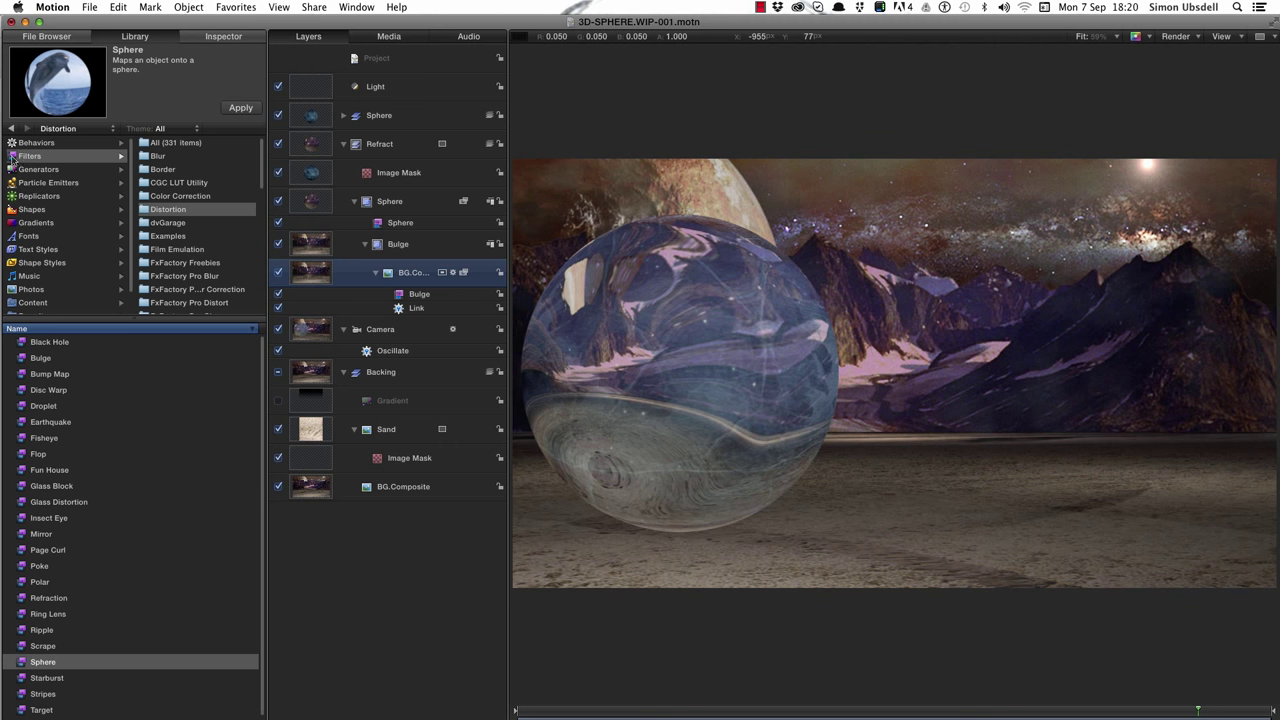
click(55, 502)
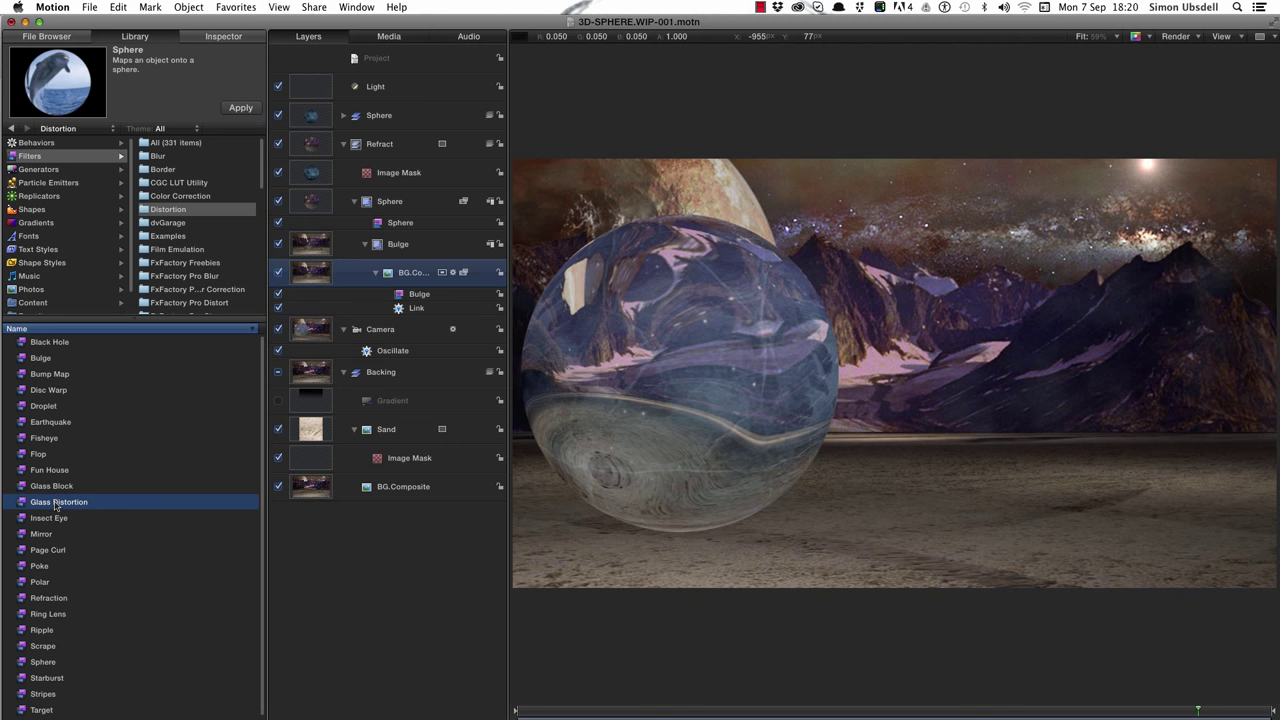
drag(22, 505, 412, 290)
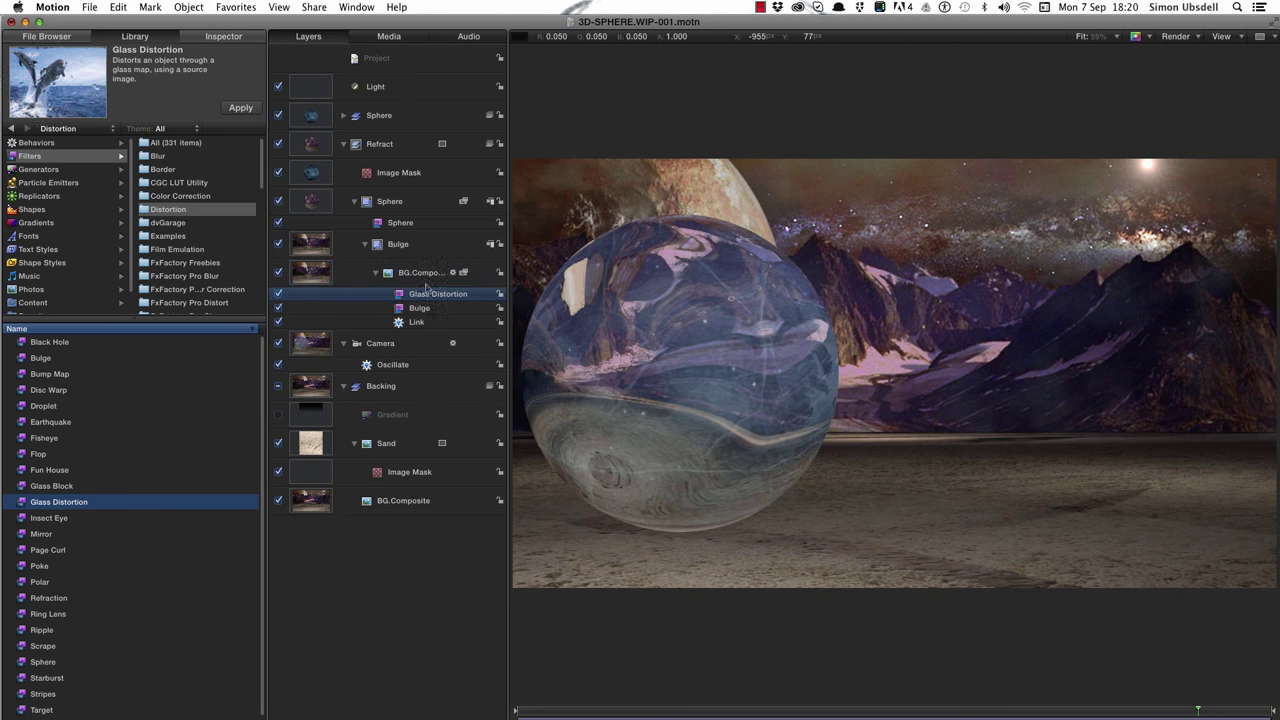
Step: Search the library content for "trav" and add Travertine.png to the Refract group above its inner Sphere group
click(31, 304)
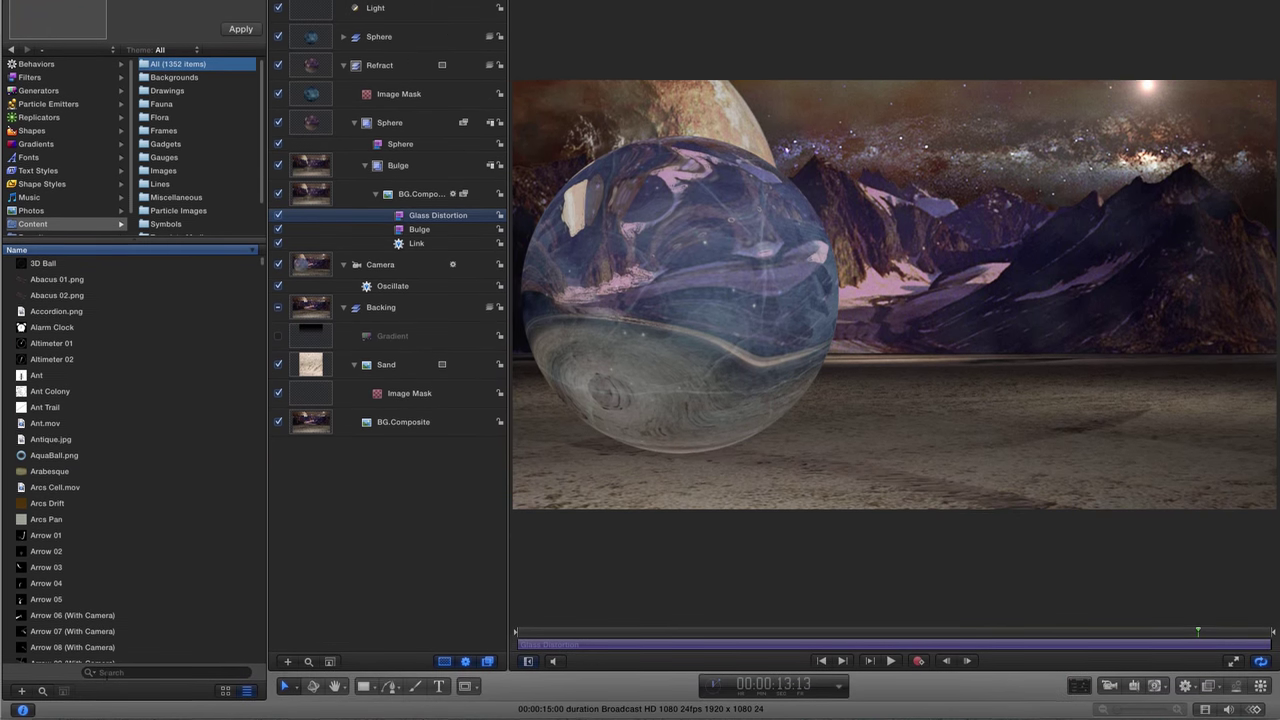
click(101, 671)
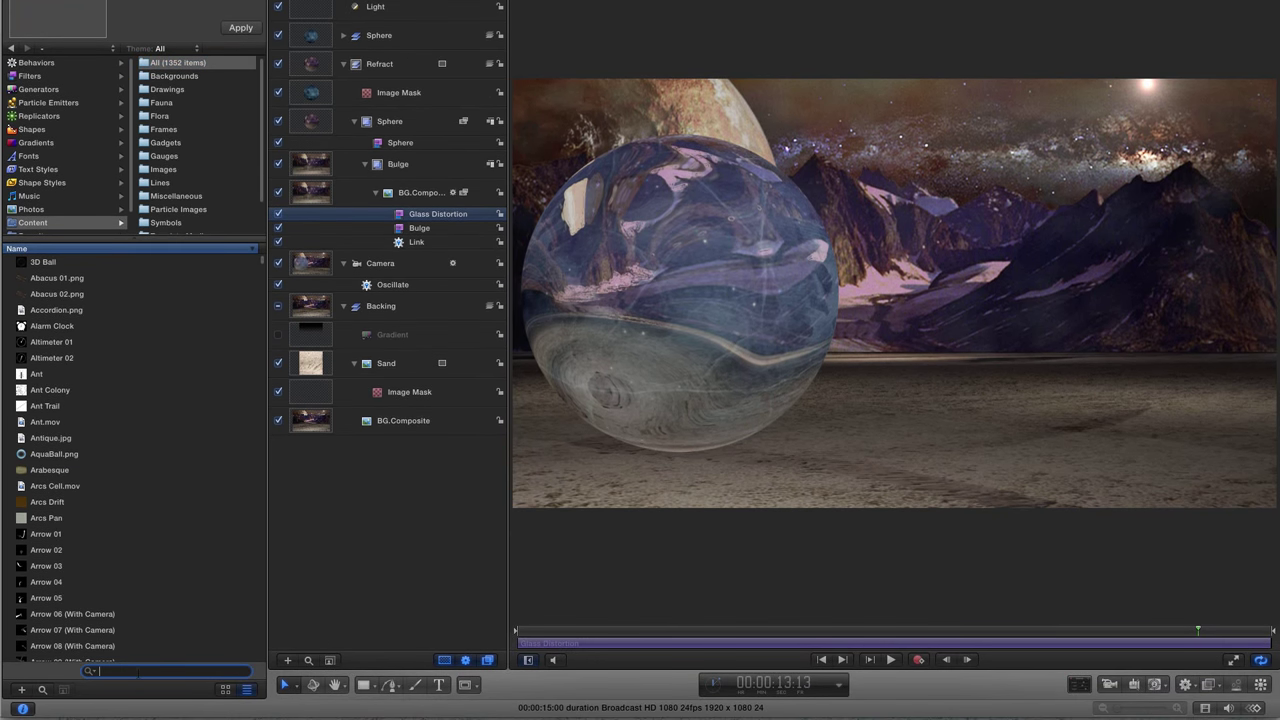
text(trav)
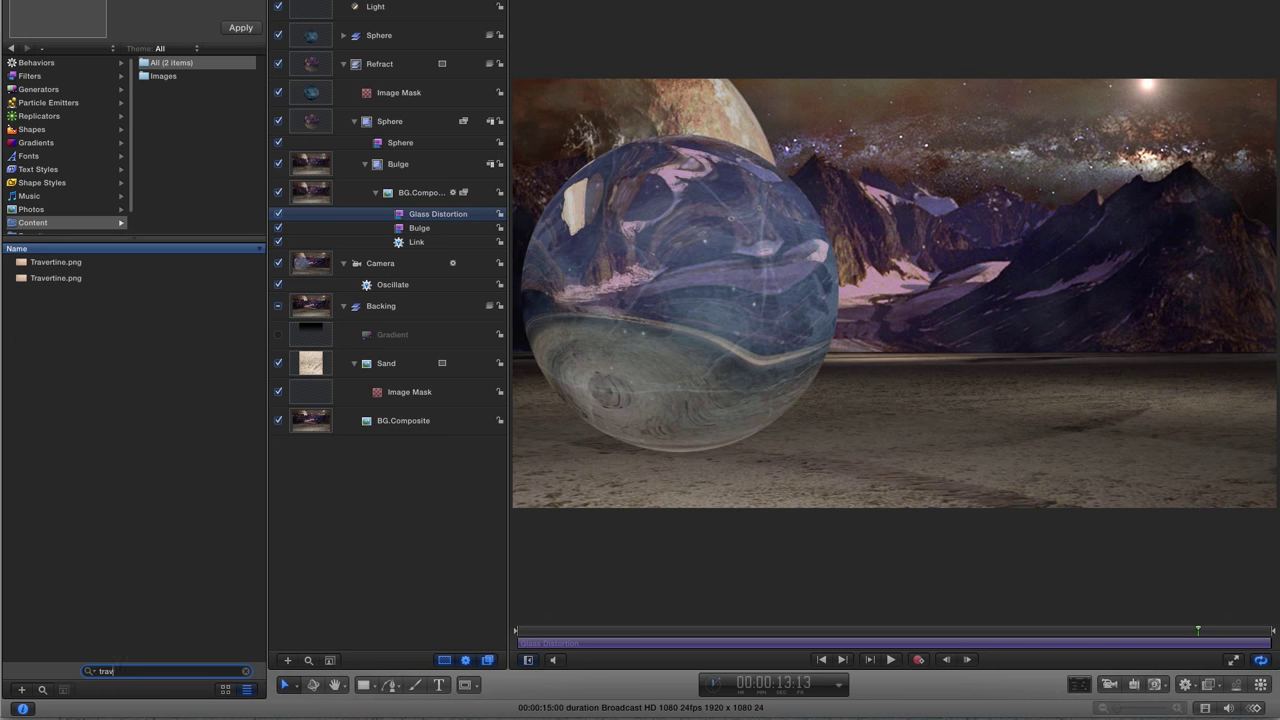
click(27, 263)
drag(20, 265, 335, 81)
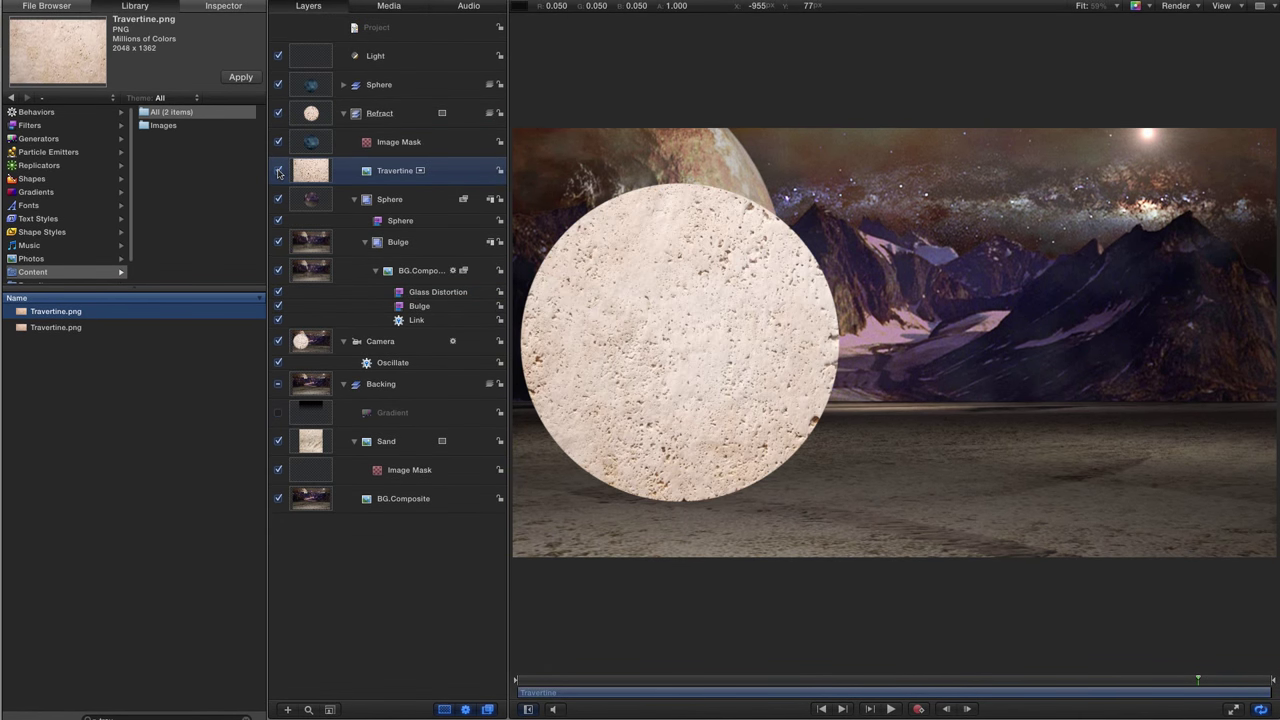
Step: Hide the Travertine layer and assign it as the distort input of the Glass Distortion filter on BG.Composite copy
click(279, 171)
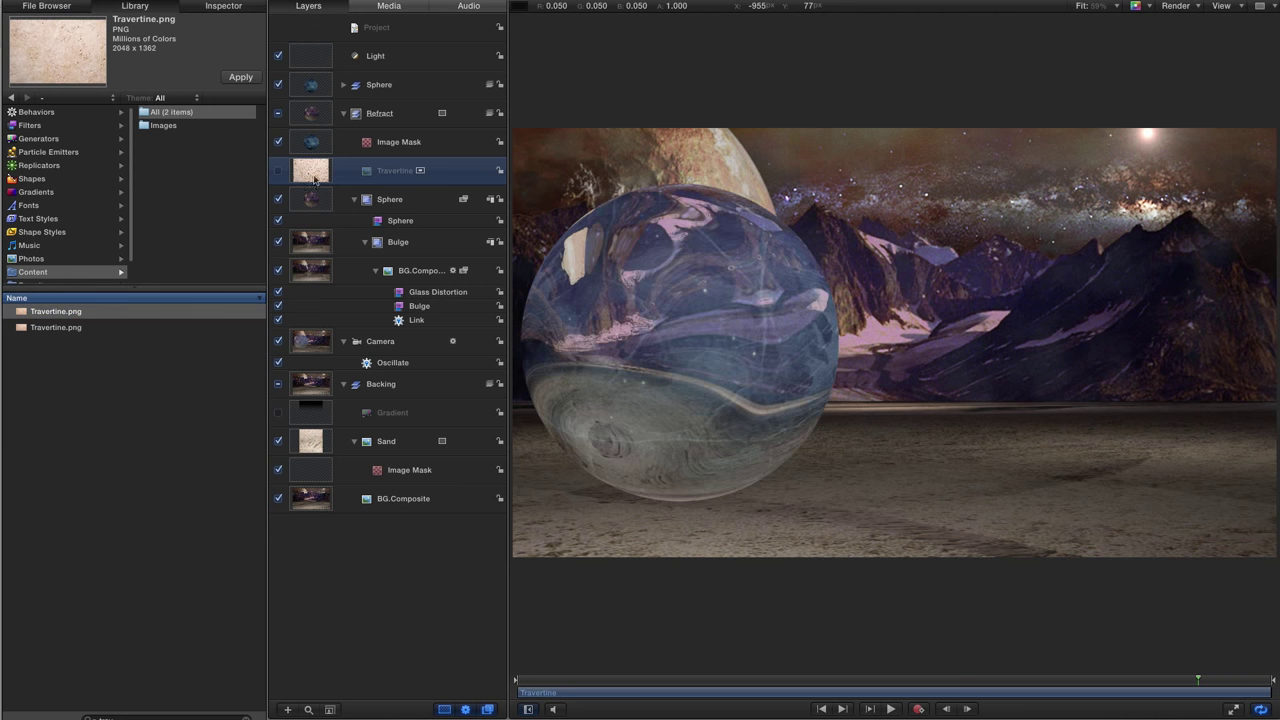
click(422, 294)
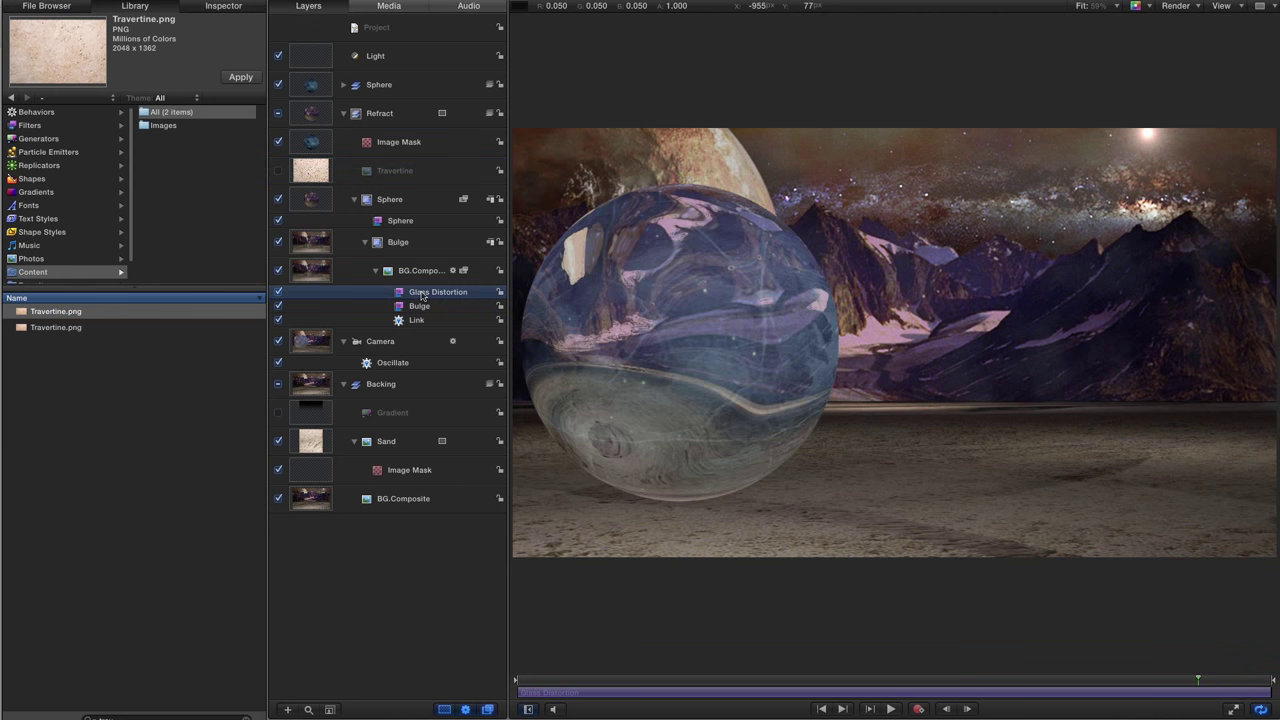
click(223, 6)
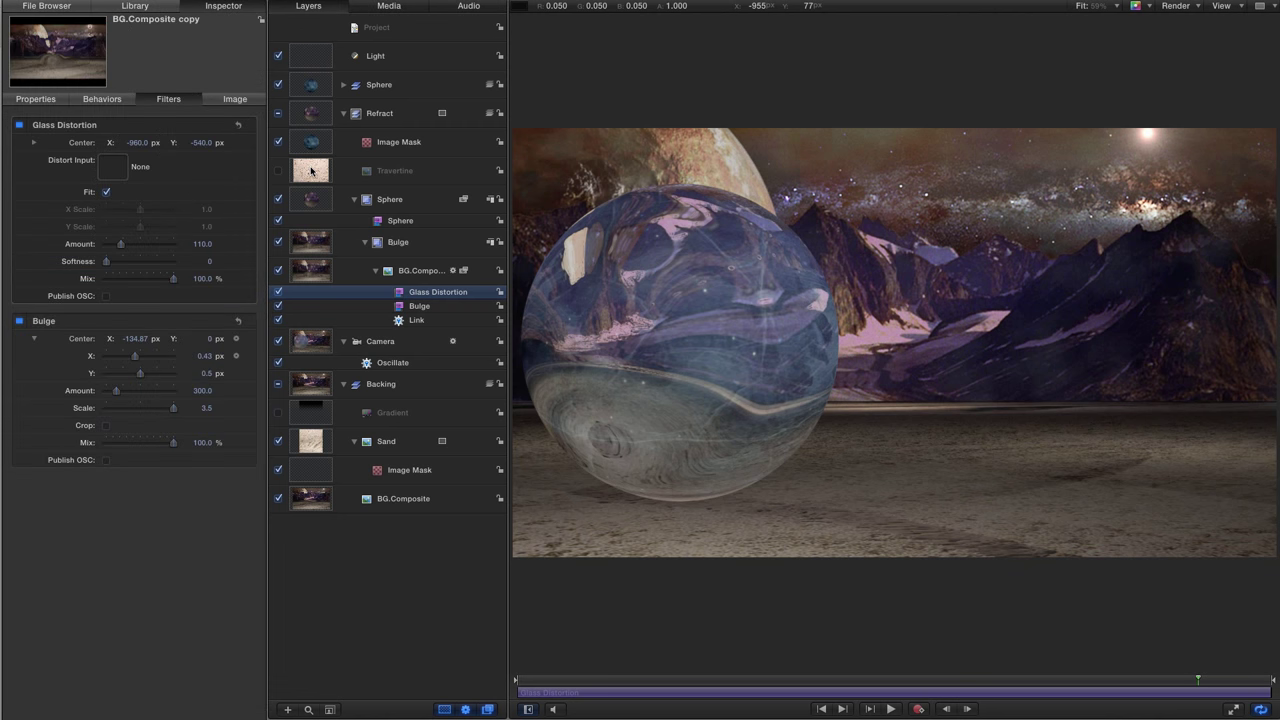
drag(311, 172, 111, 167)
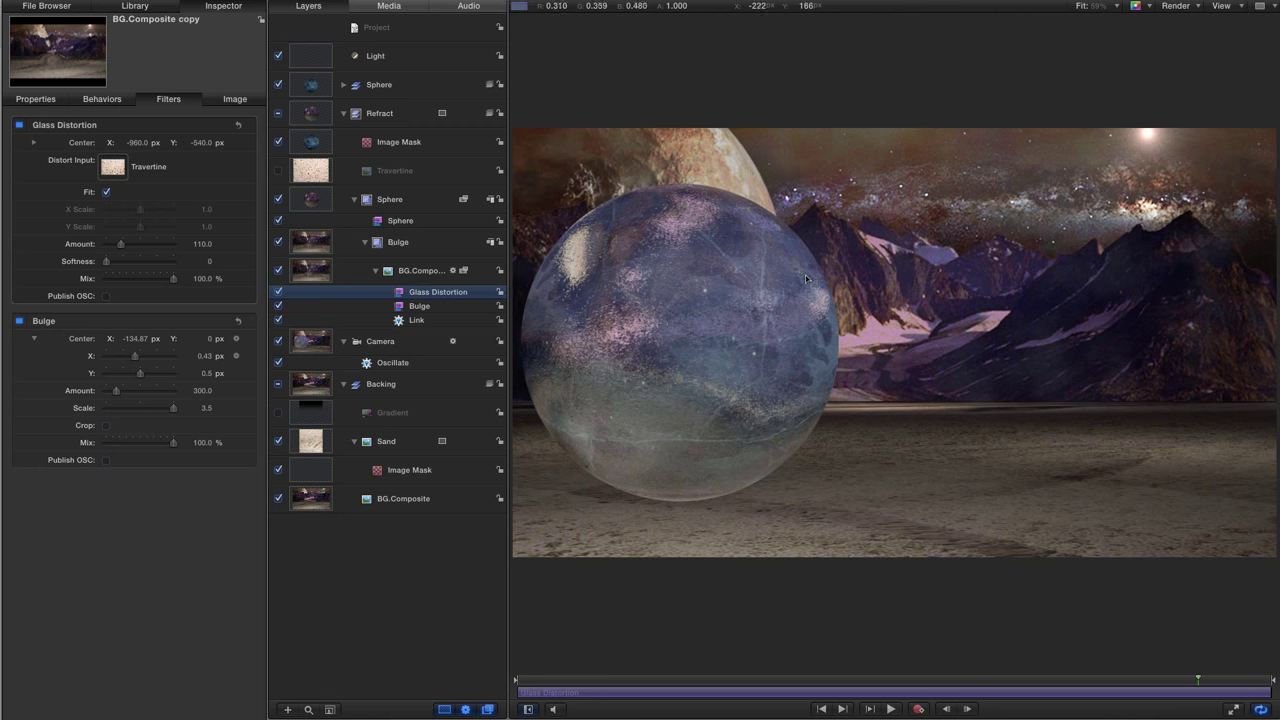
Step: Clear the library search and apply the Color Correction Levels filter to the hidden Travertine layer
click(310, 172)
click(136, 6)
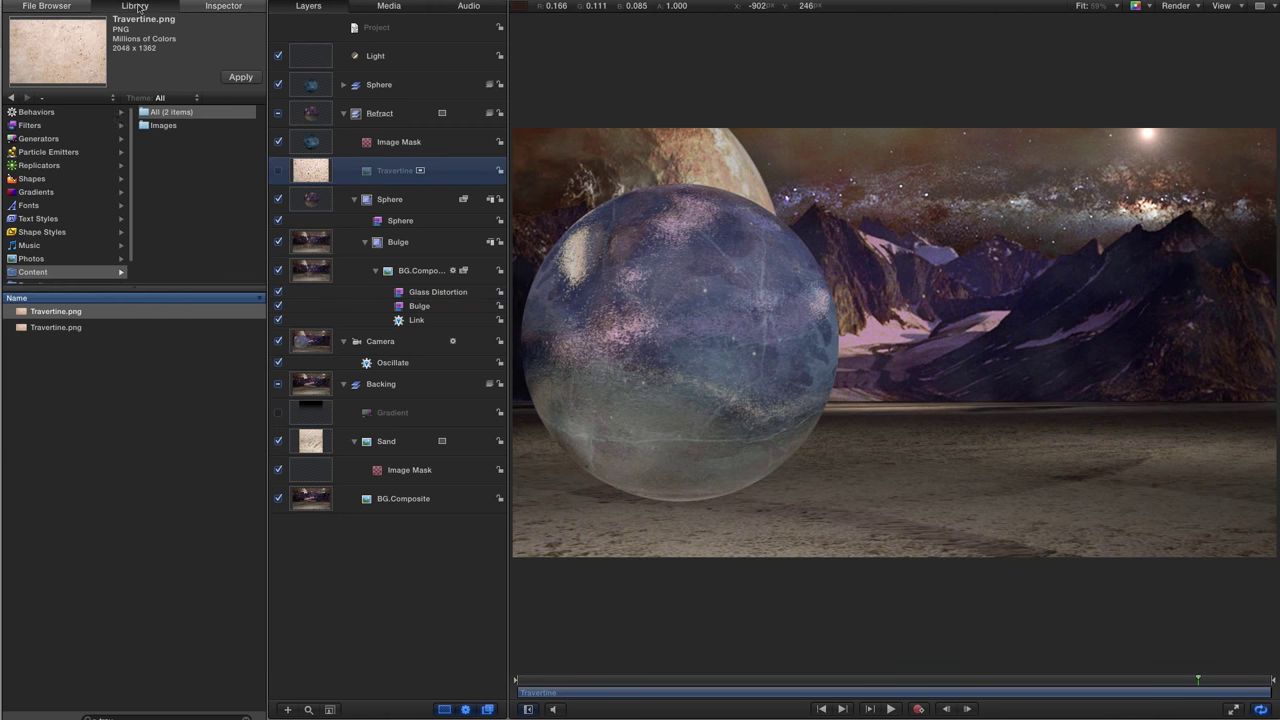
click(30, 125)
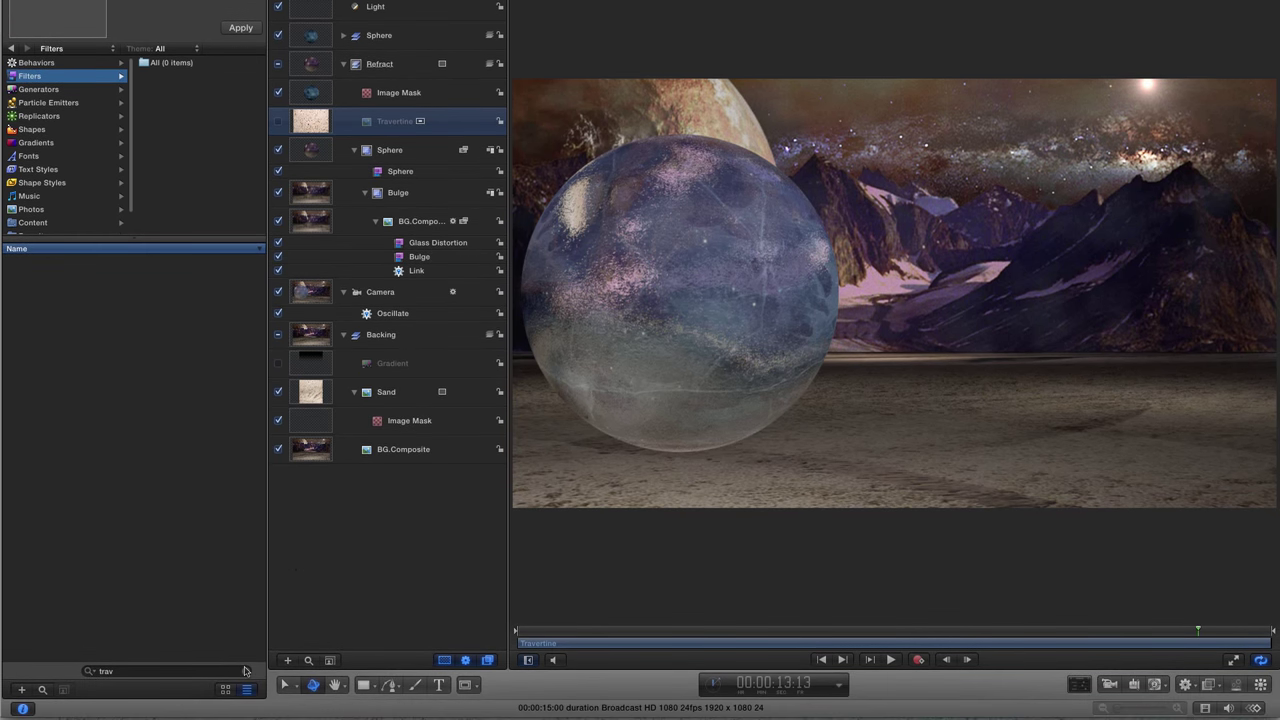
click(248, 719)
click(228, 116)
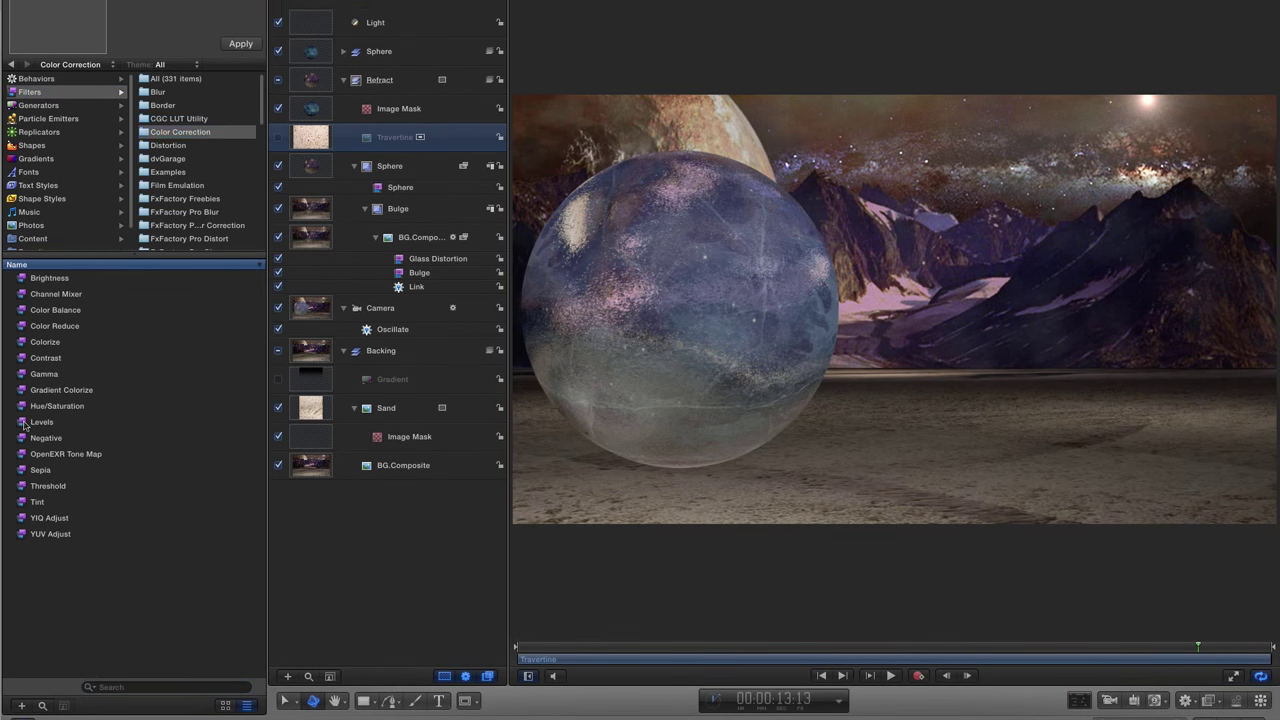
click(41, 405)
drag(41, 405, 303, 104)
drag(301, 152, 305, 166)
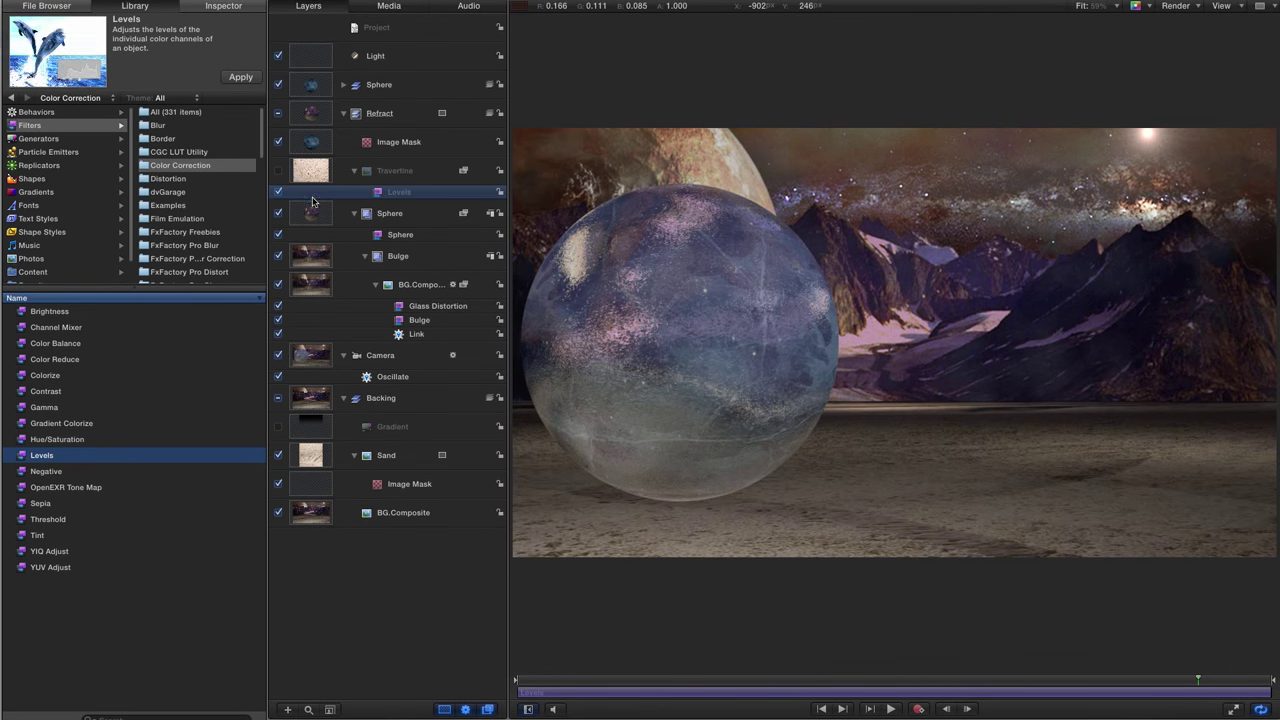
Step: Raise the input black point of Travertine's Levels filter almost to the white point and scrub to an earlier frame
click(224, 6)
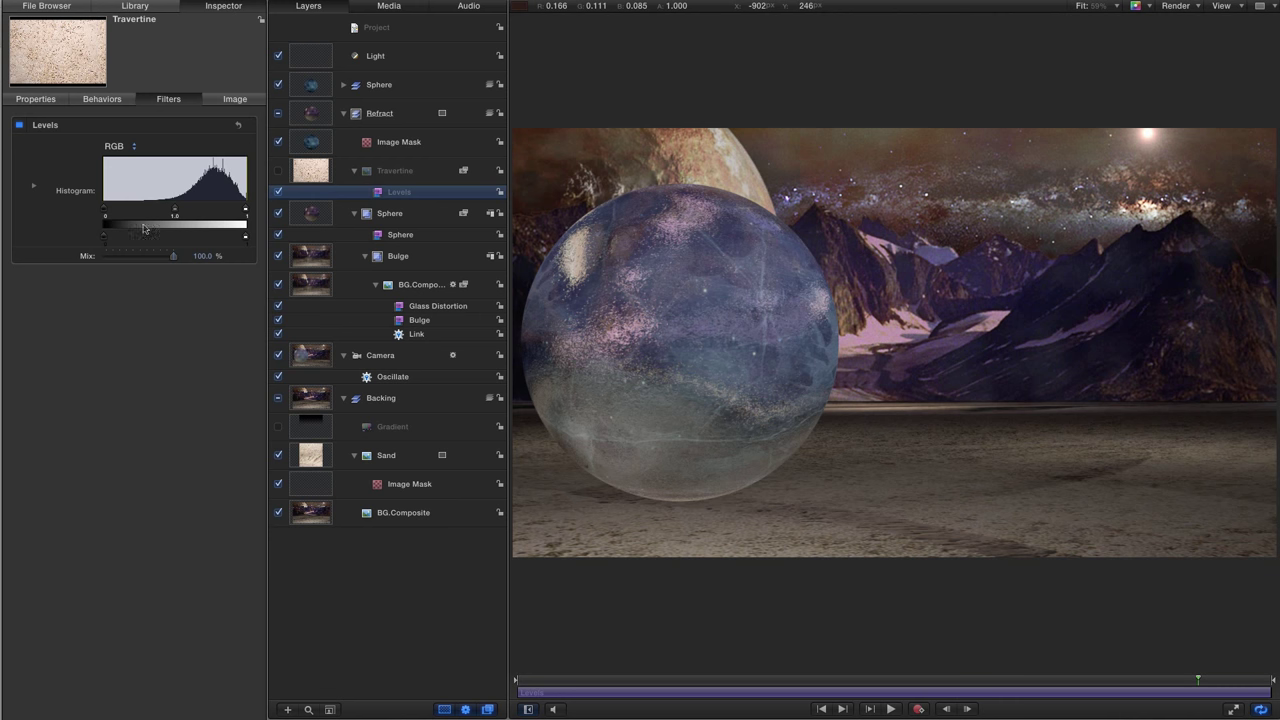
drag(108, 211, 237, 214)
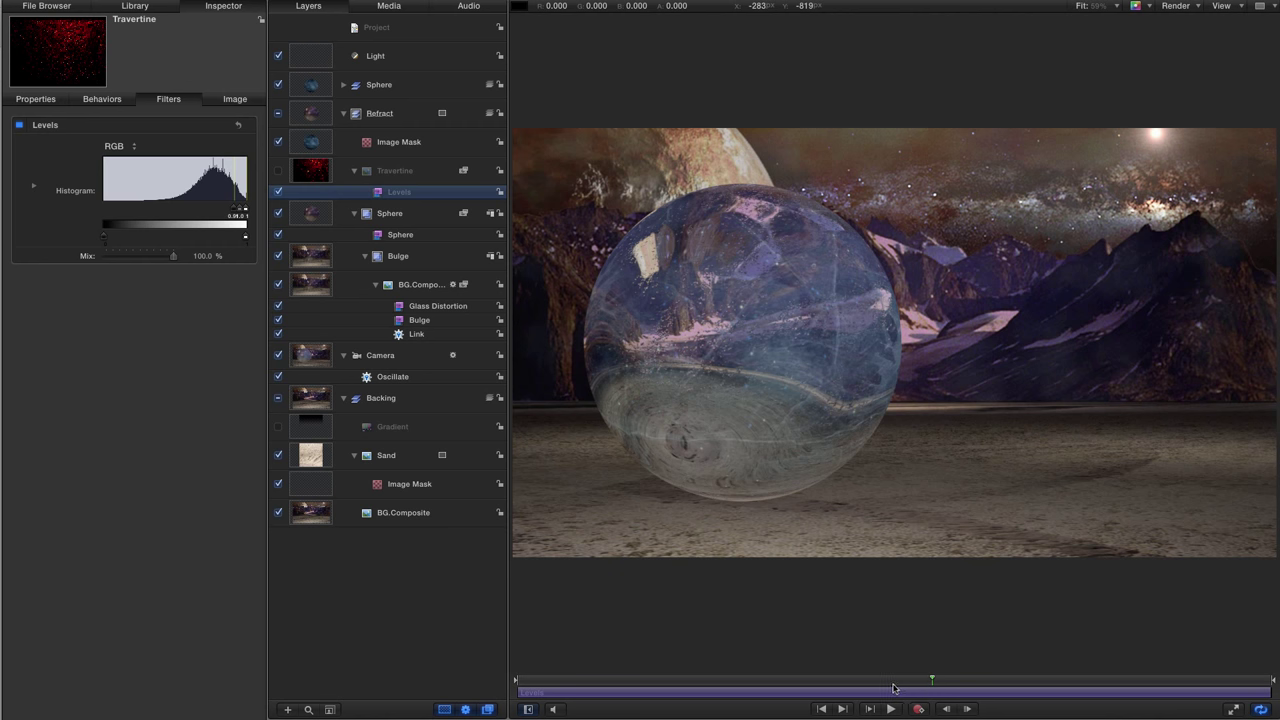
drag(885, 684, 857, 680)
Step: Set the softness of the Glass Distortion filter to 2 and preview the animation
click(412, 310)
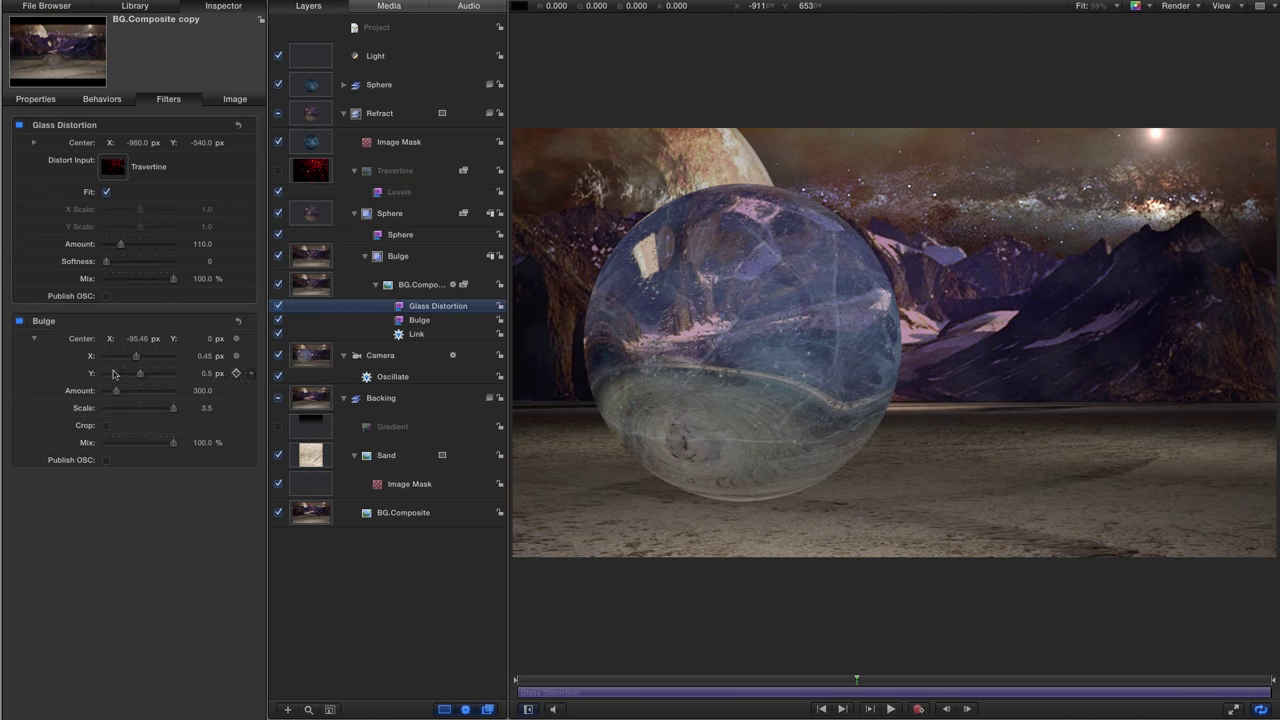
click(209, 261)
text(2)
key(Return)
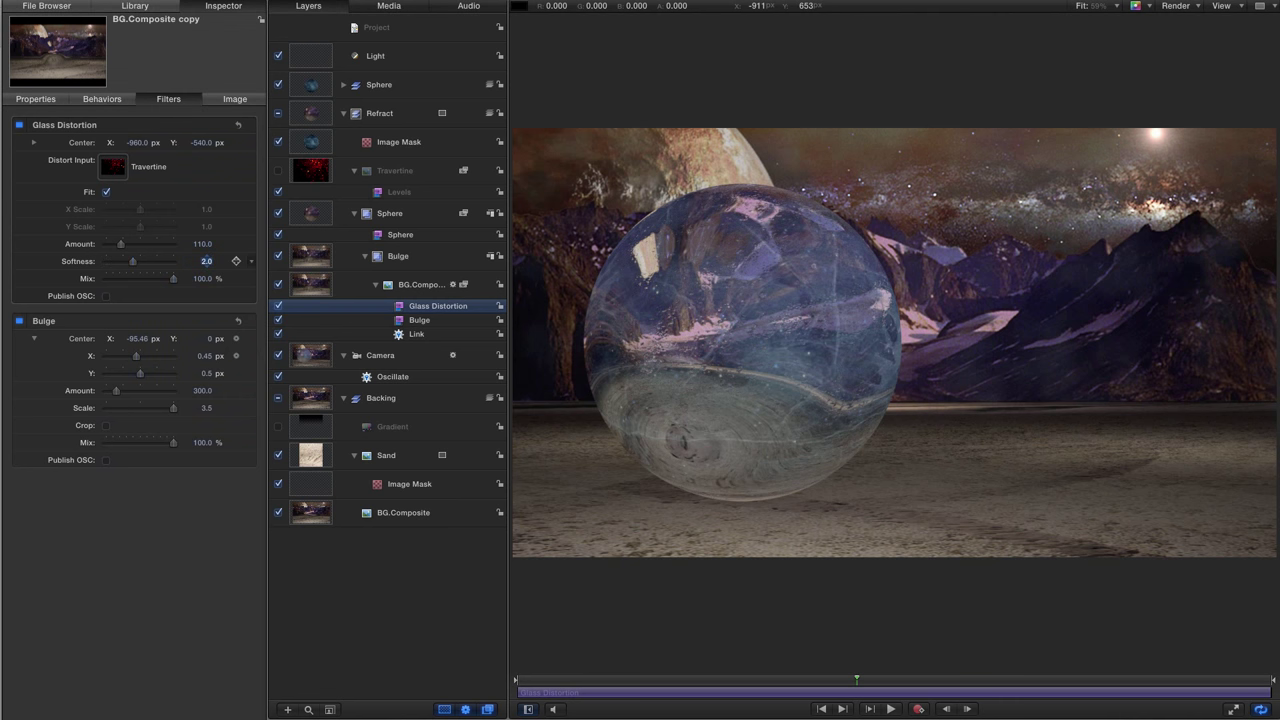
click(891, 709)
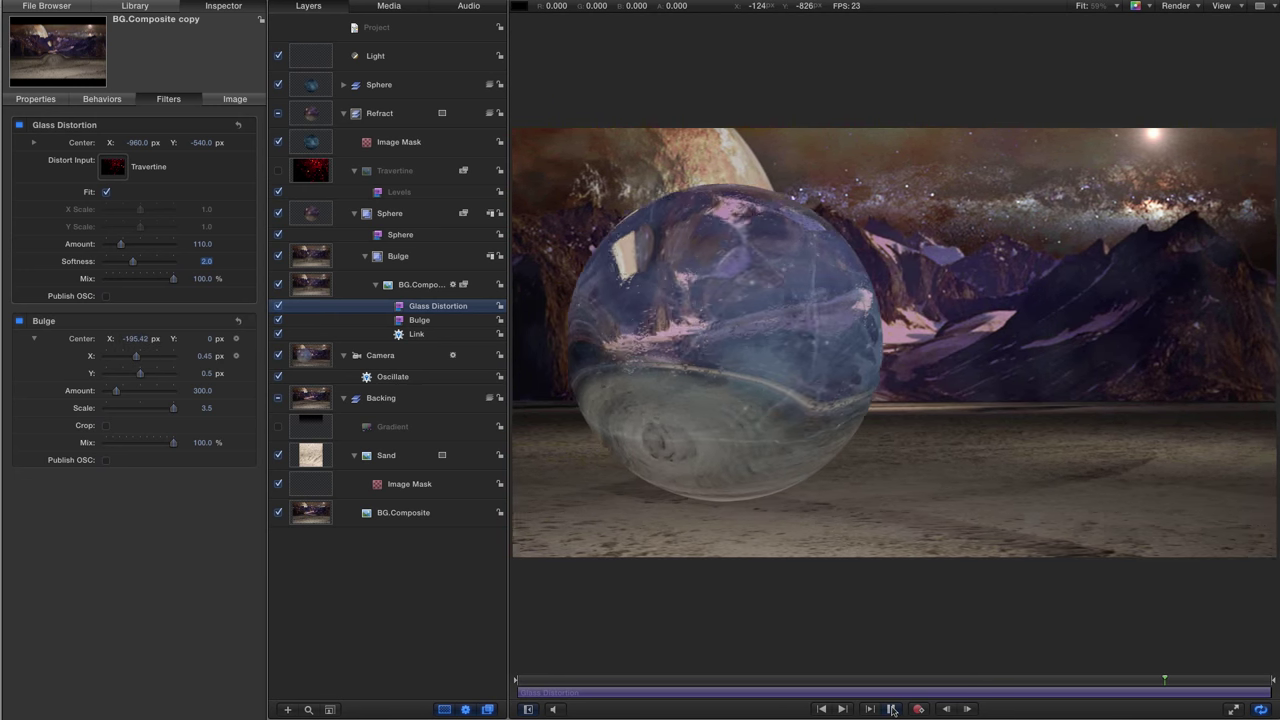
key(space)
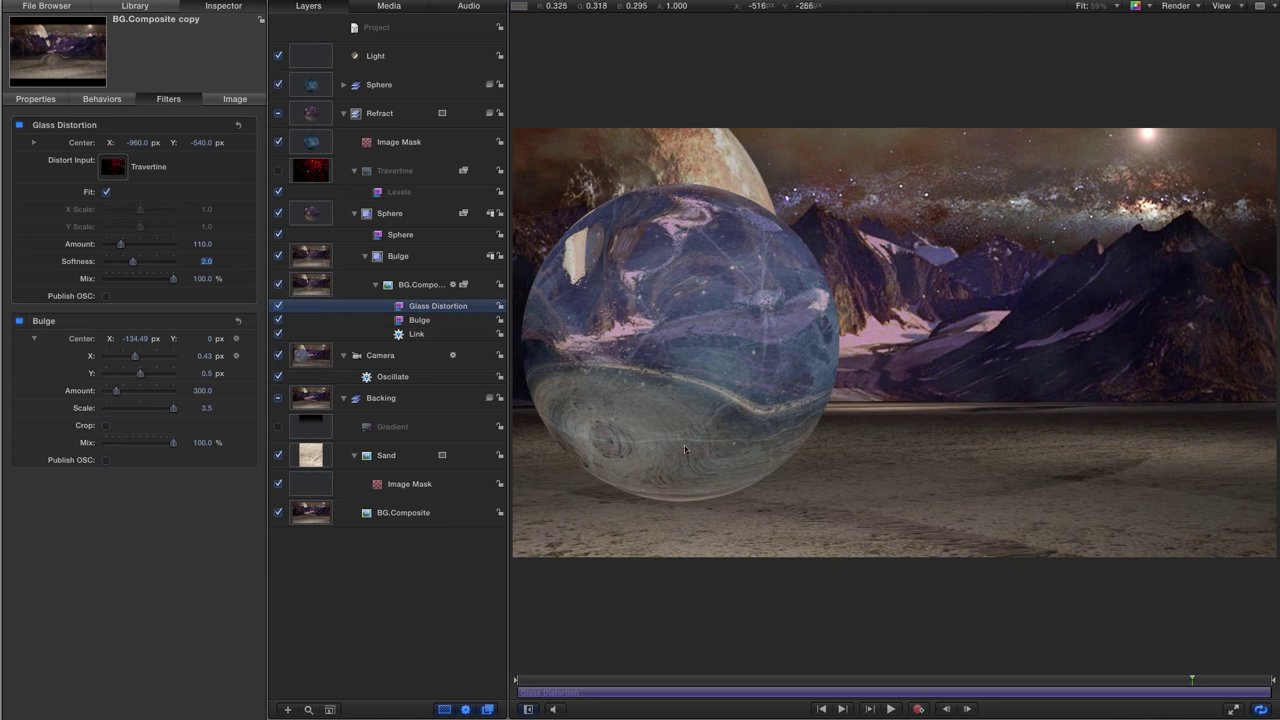
Step: Apply the Unsharp Mask filter to the Sphere group inside Refract and open its Amount value for editing
click(309, 216)
click(136, 6)
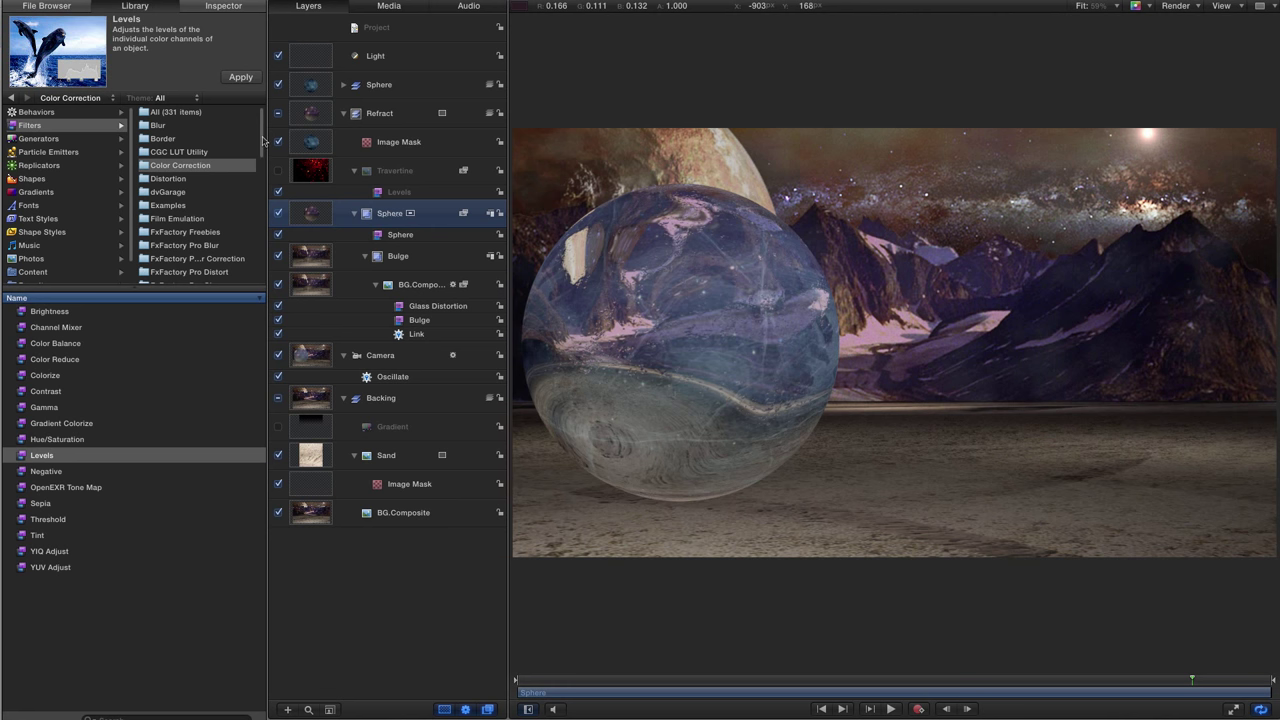
drag(263, 140, 260, 265)
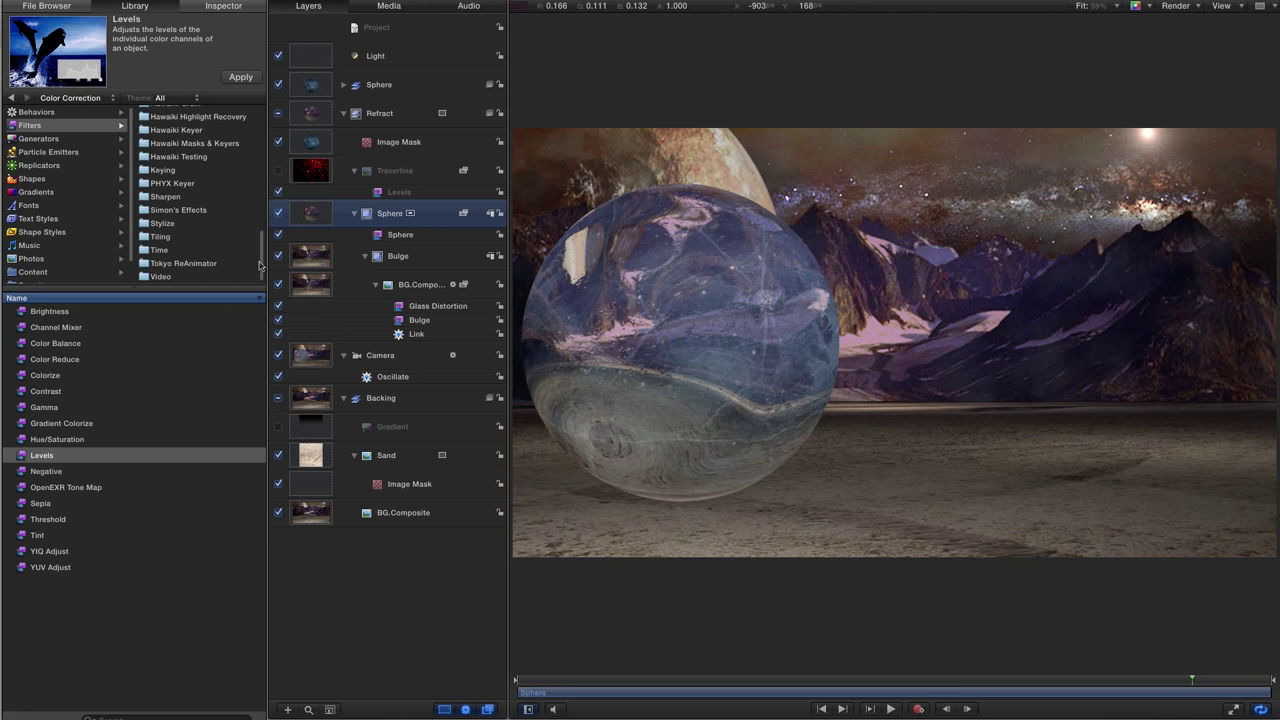
click(166, 197)
click(20, 329)
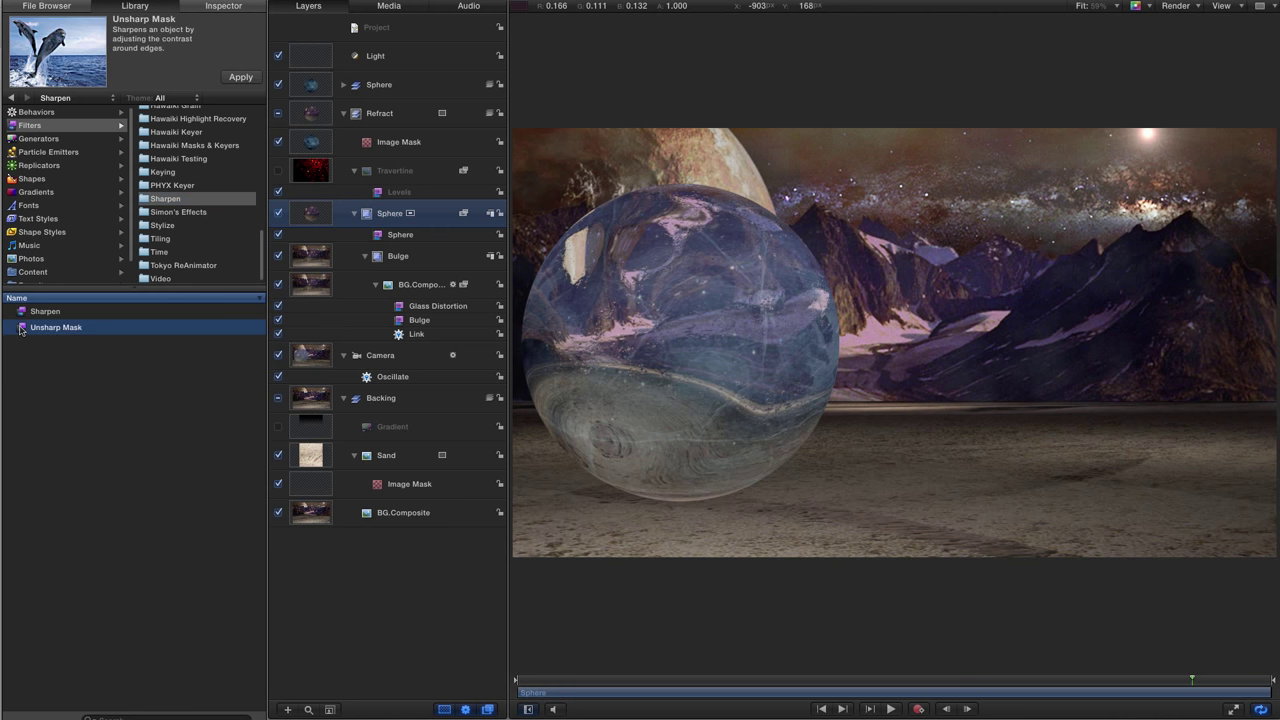
drag(20, 330, 404, 228)
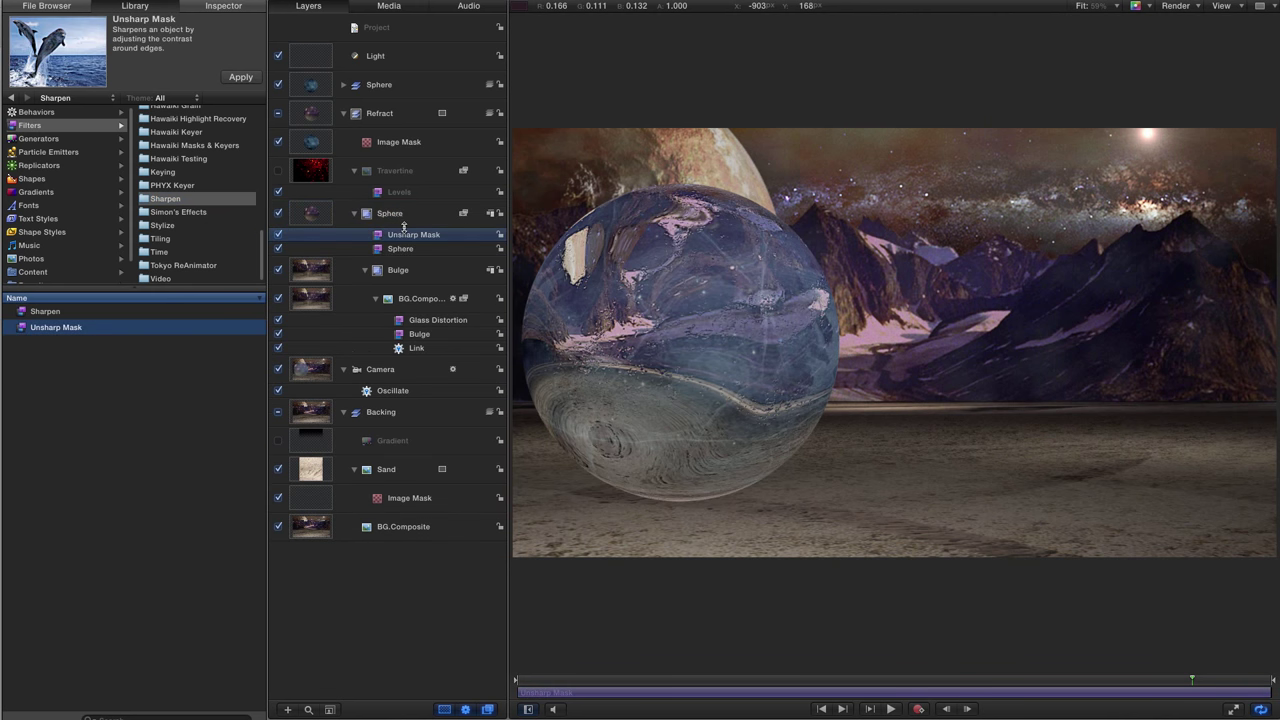
click(226, 8)
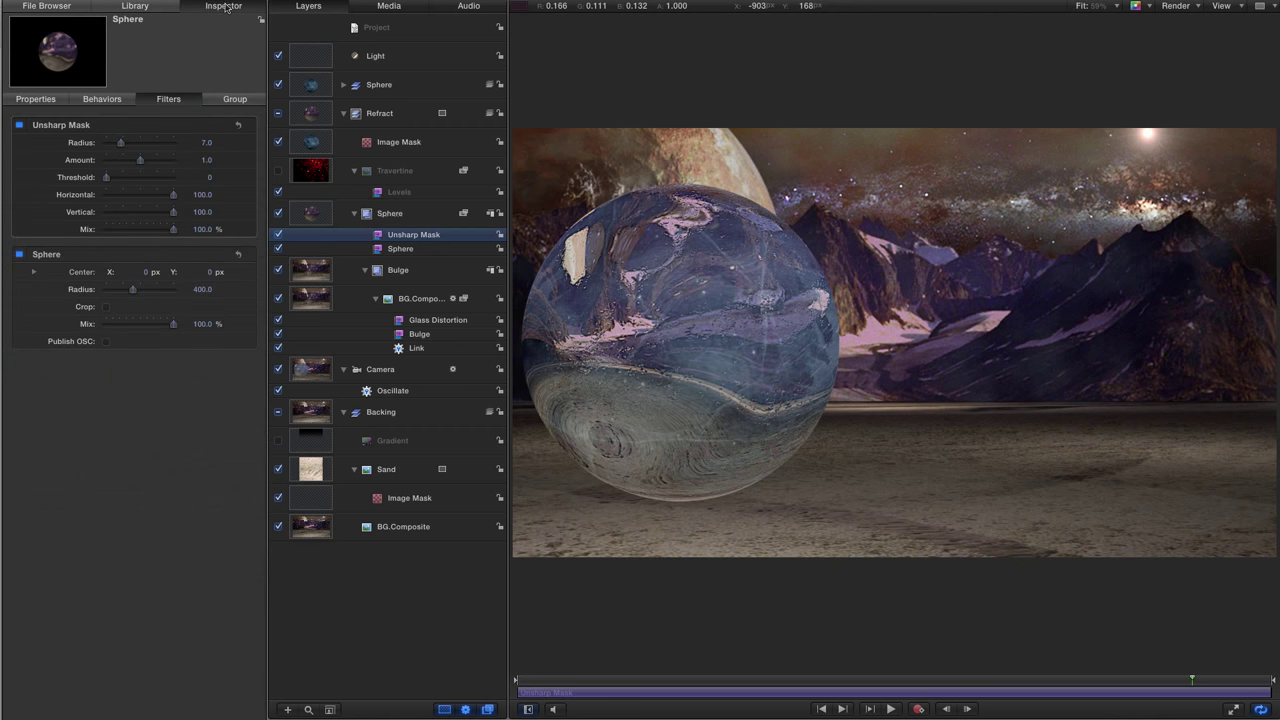
click(207, 160)
click(842, 681)
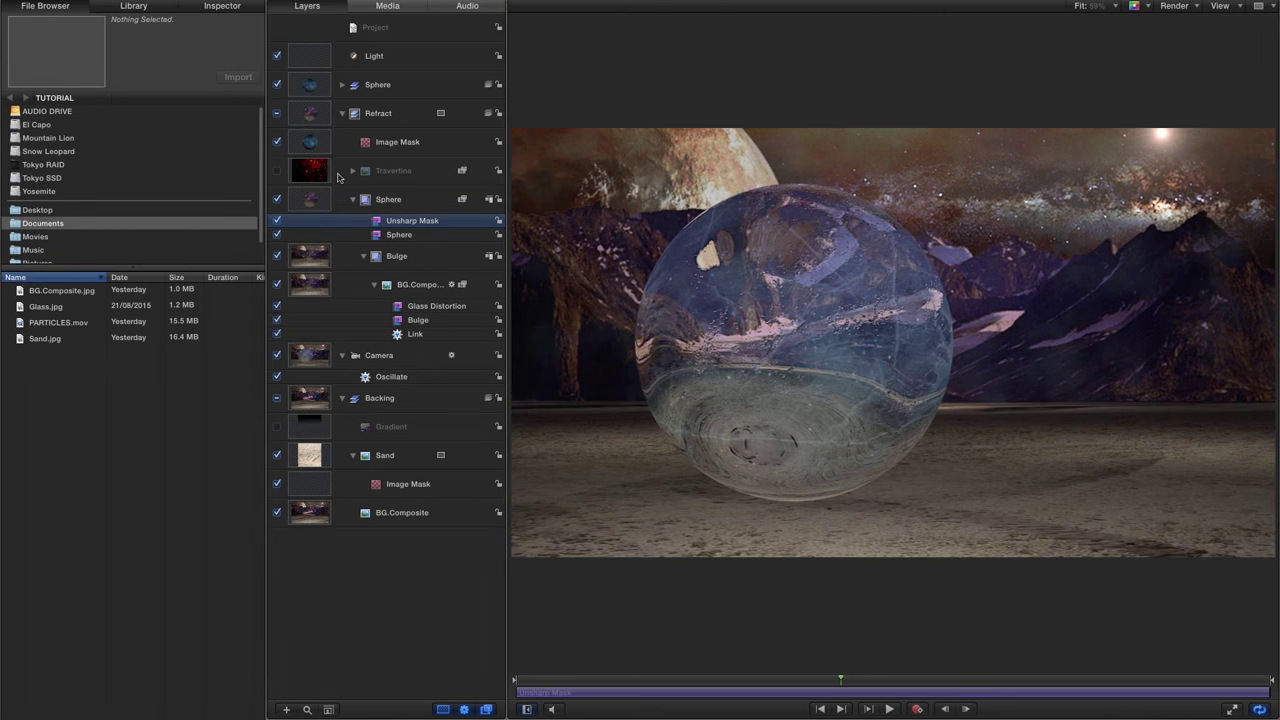
Step: Duplicate the Link behavior on BG.Composite copy
click(397, 336)
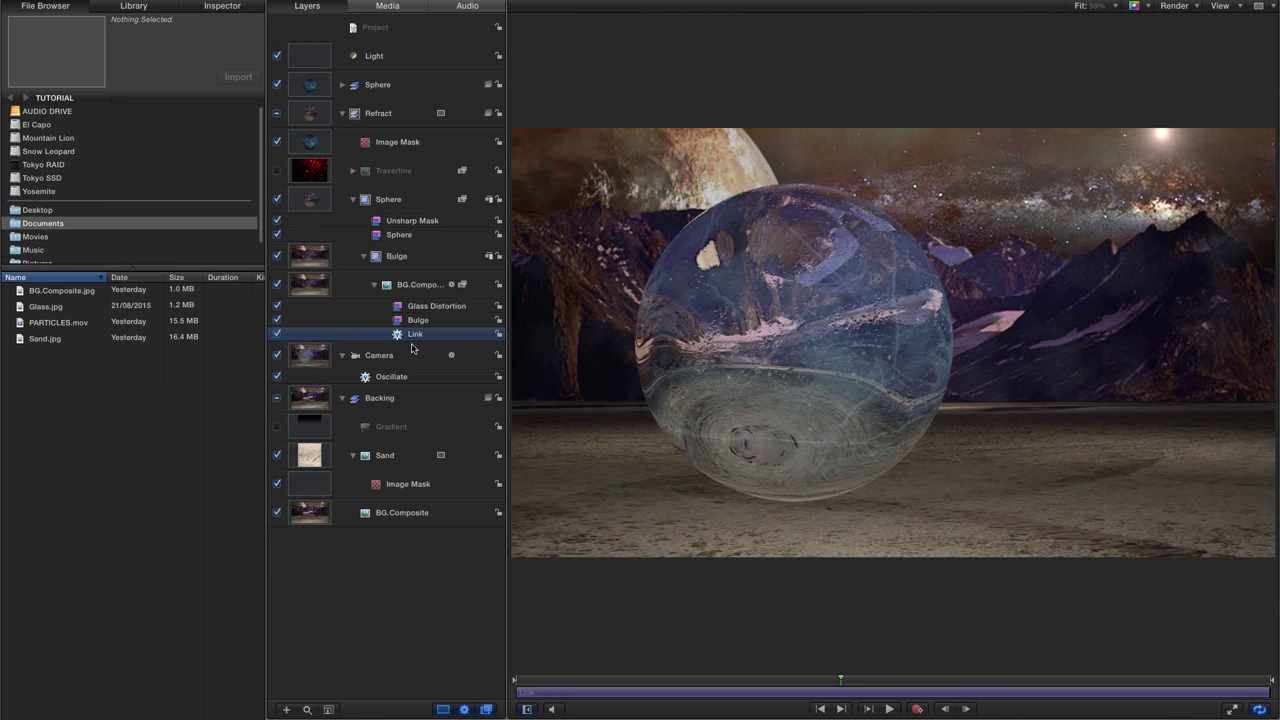
click(222, 8)
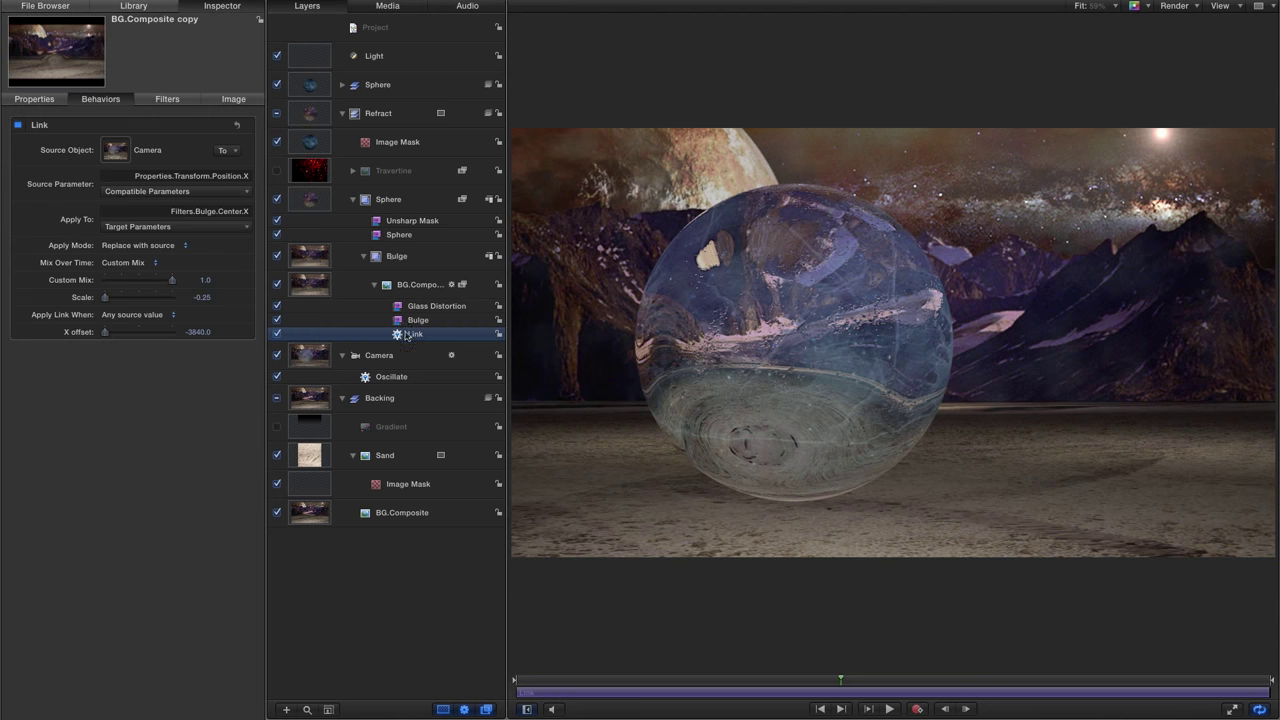
right_click(403, 340)
click(438, 377)
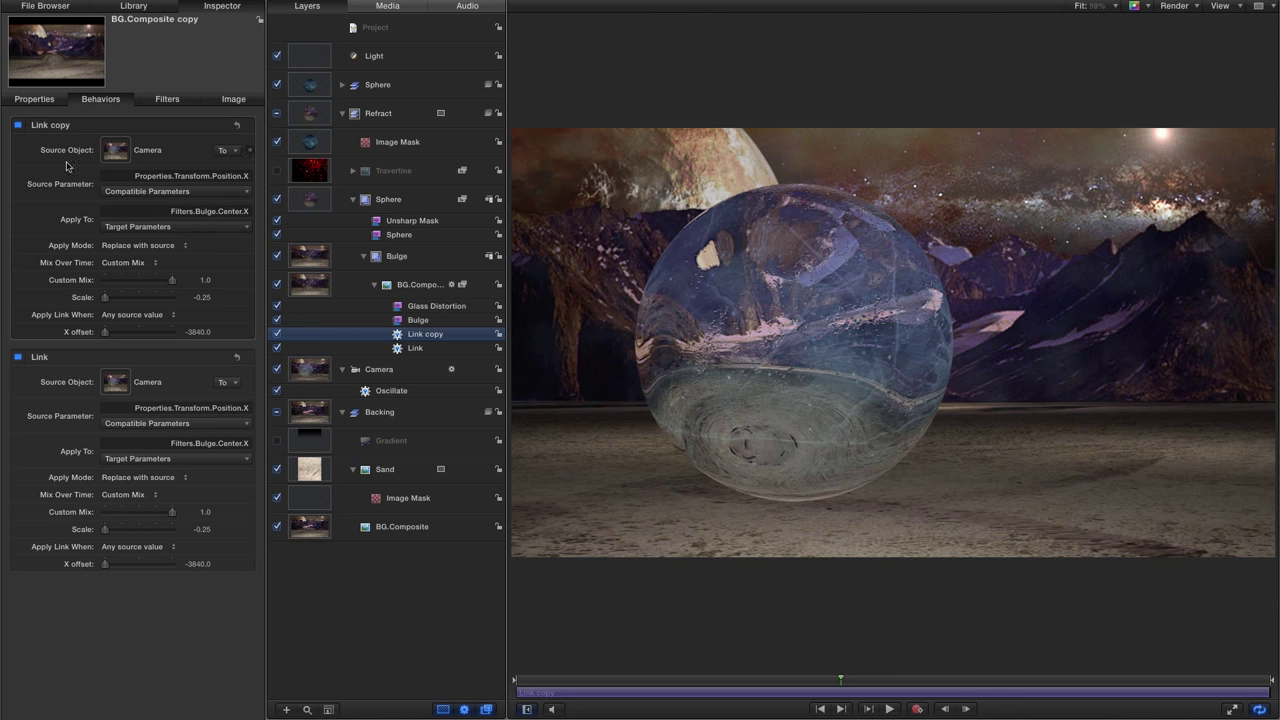
Step: Set the source parameter of the duplicated Link behavior to the camera's Position Y
click(229, 191)
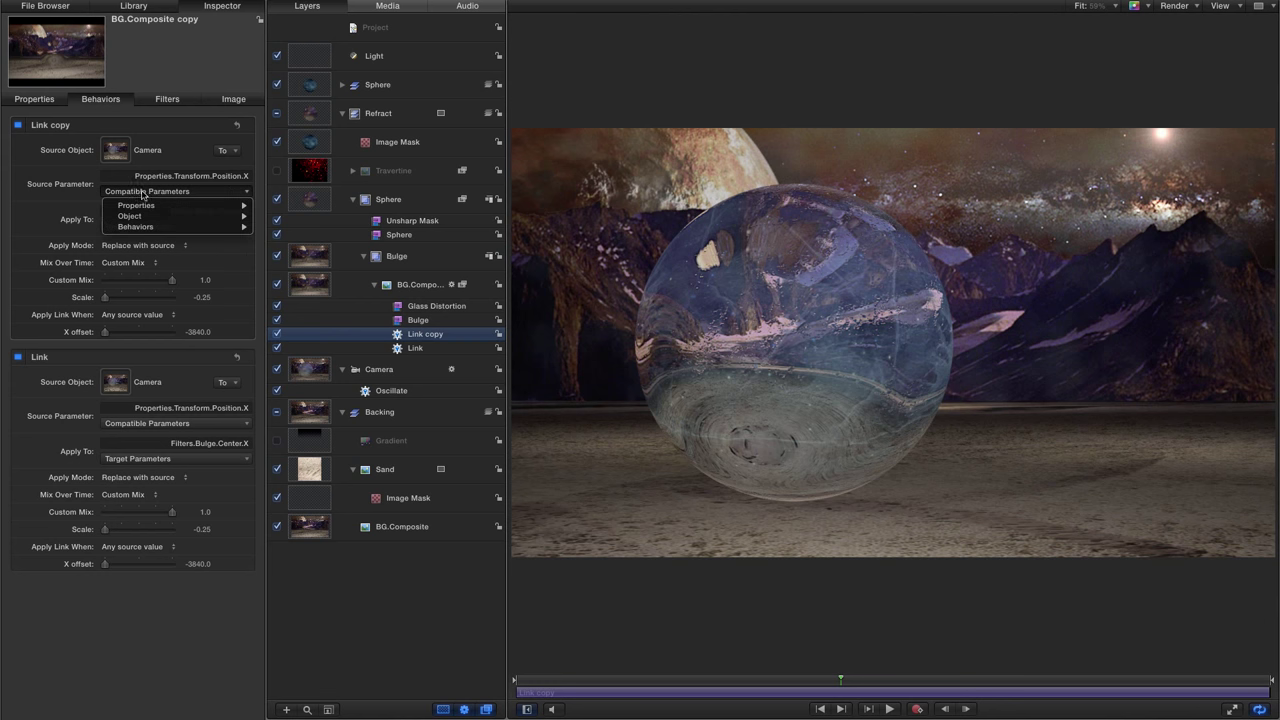
mouse_move(126, 205)
mouse_move(310, 207)
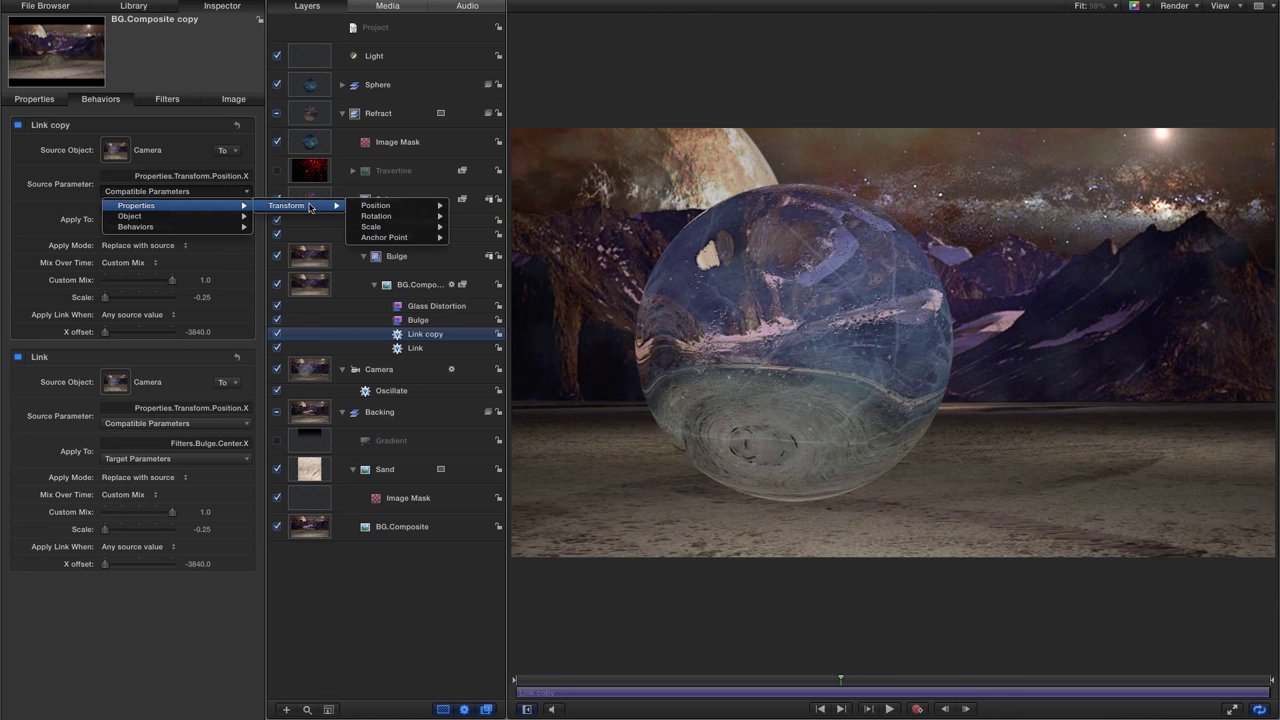
mouse_move(385, 205)
click(462, 216)
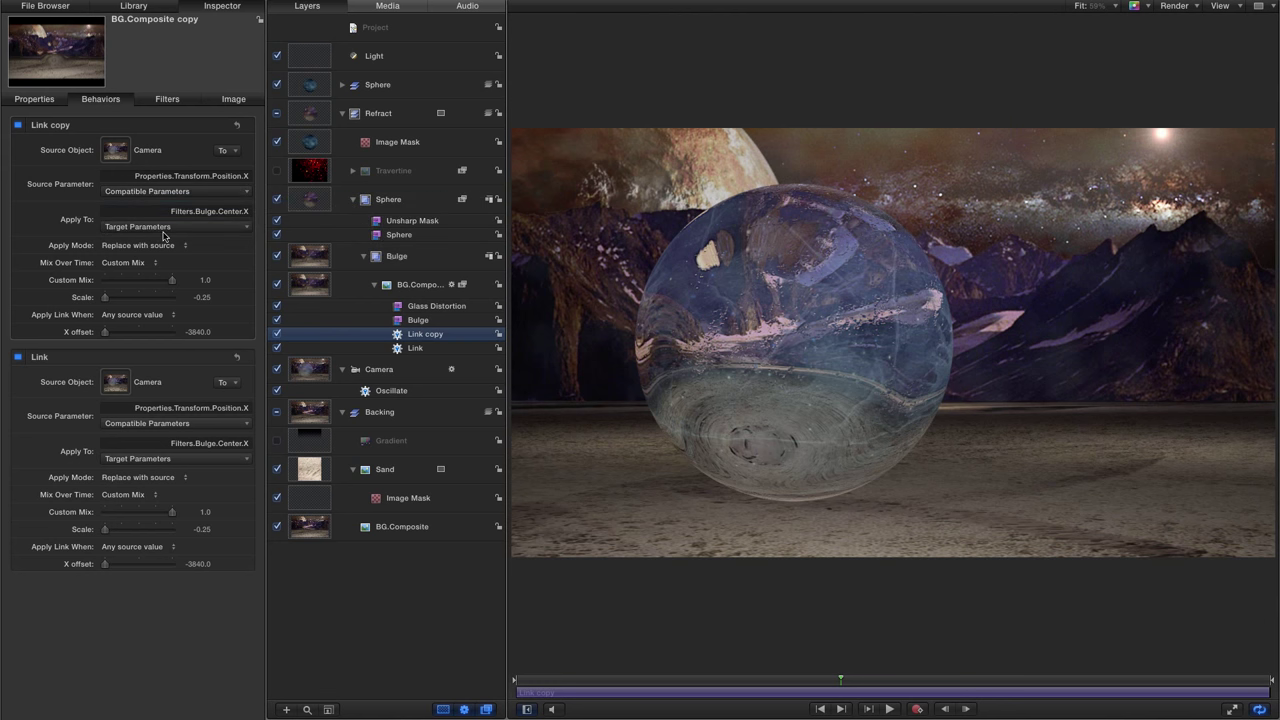
Step: Apply the duplicated Link behavior to the Bulge filter's Center Y and set its Y offset to -2160
click(214, 226)
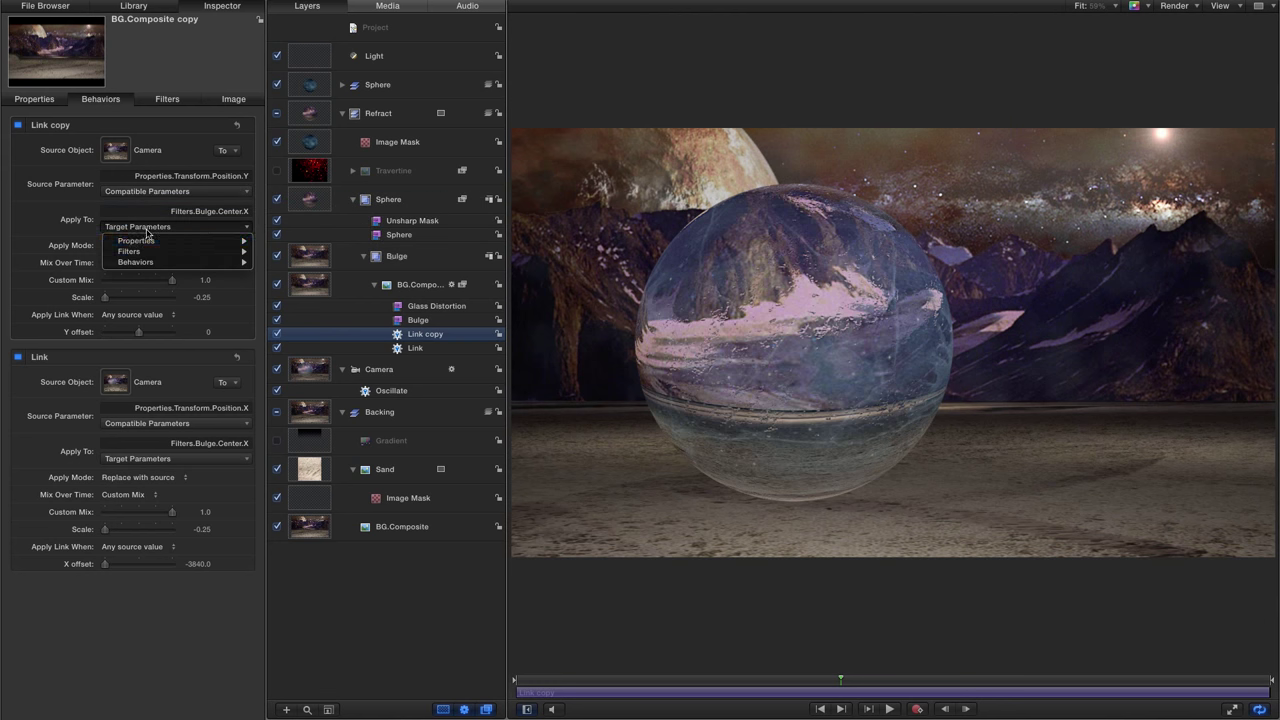
mouse_move(130, 251)
mouse_move(320, 261)
mouse_move(398, 262)
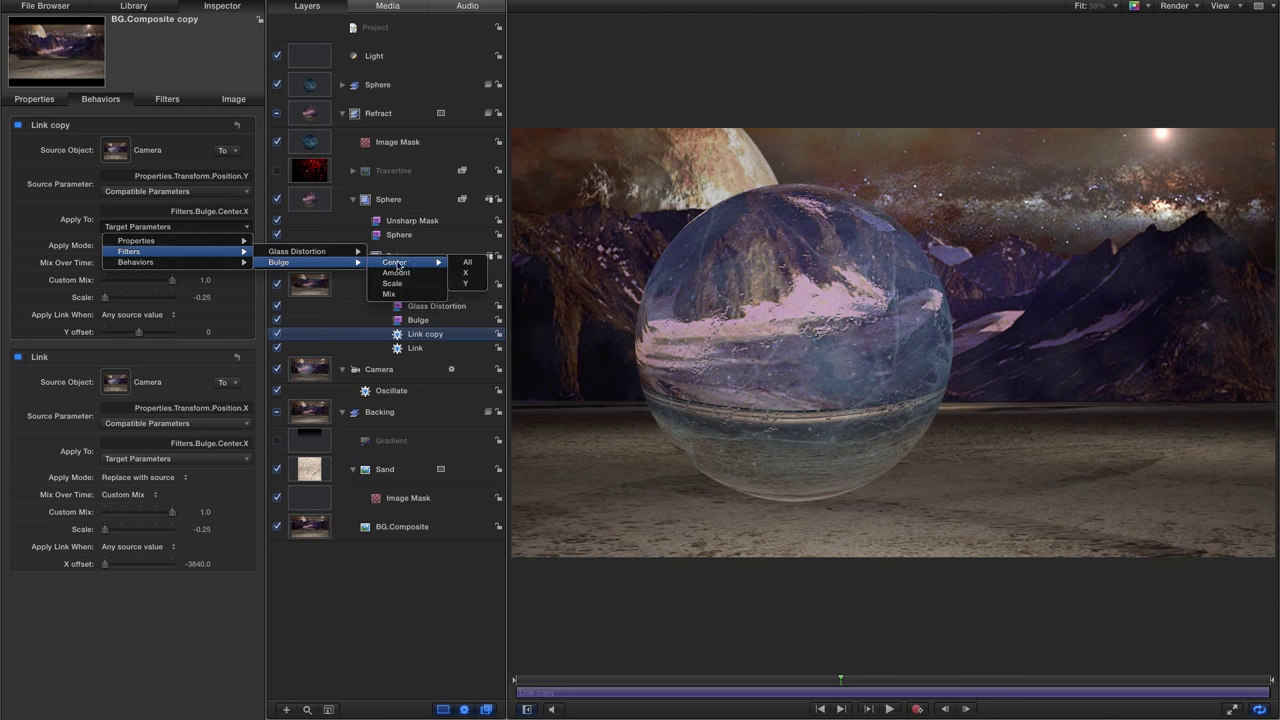
click(466, 283)
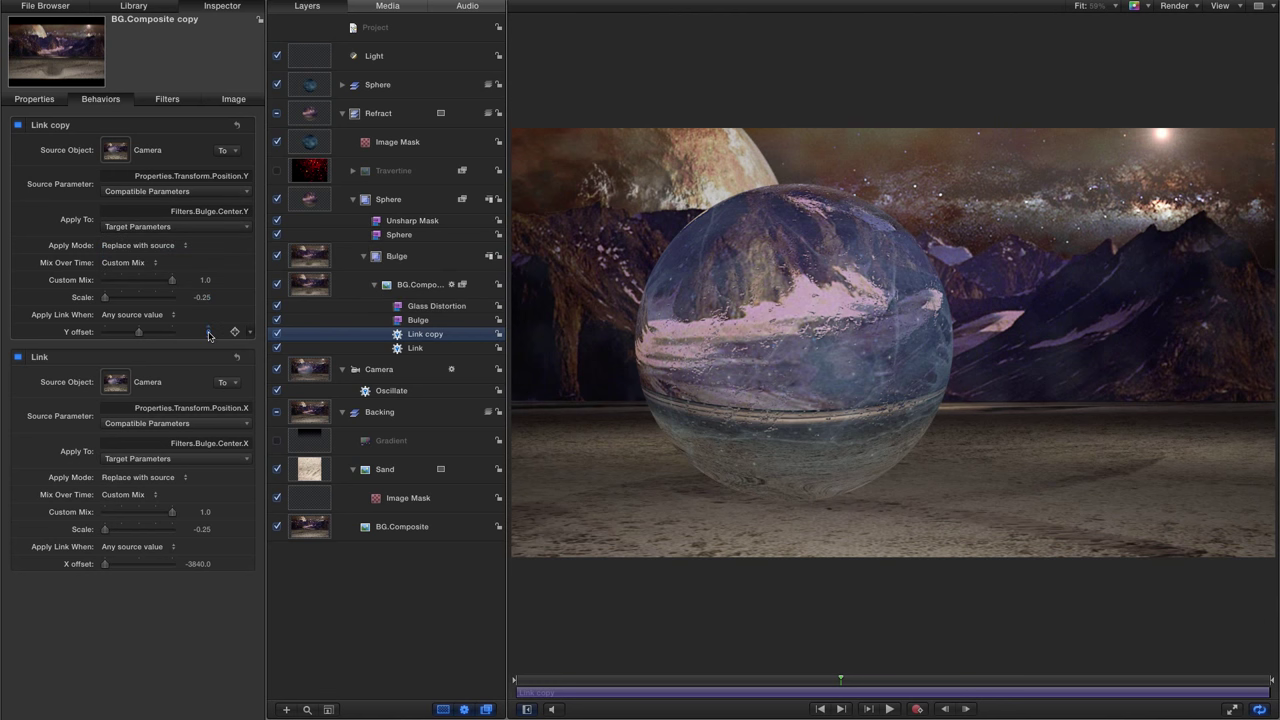
click(209, 333)
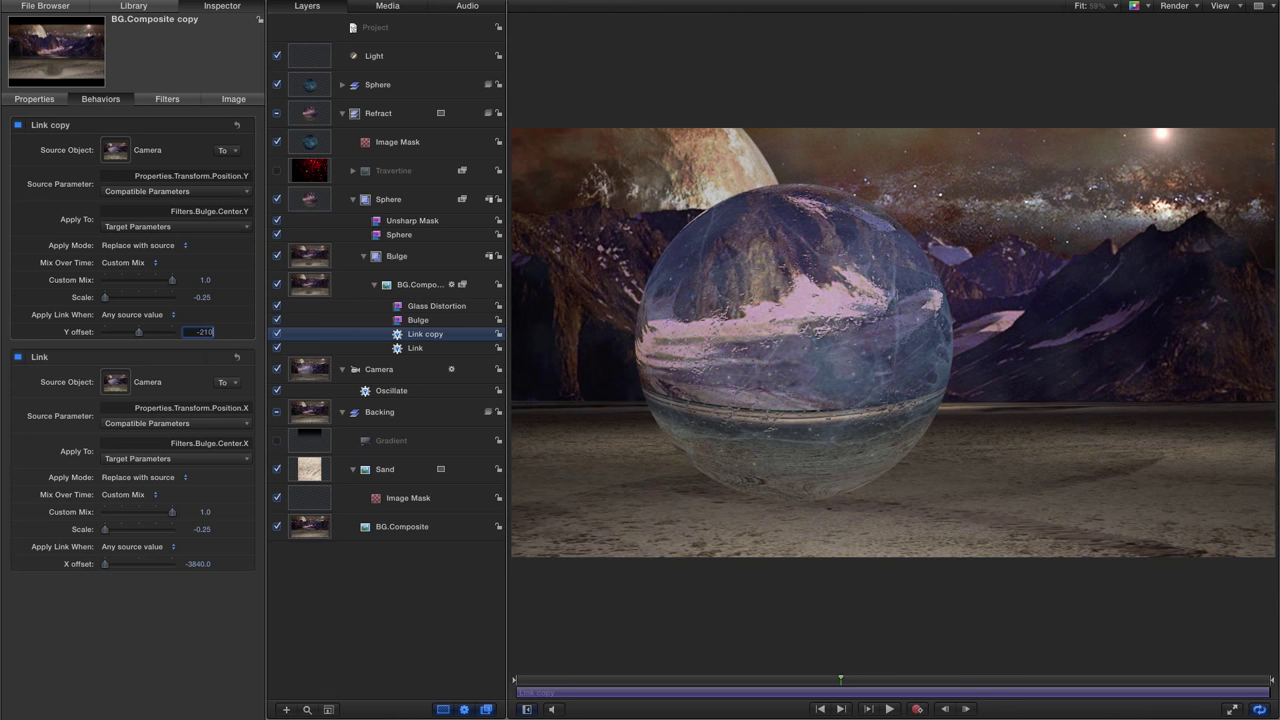
key(Return)
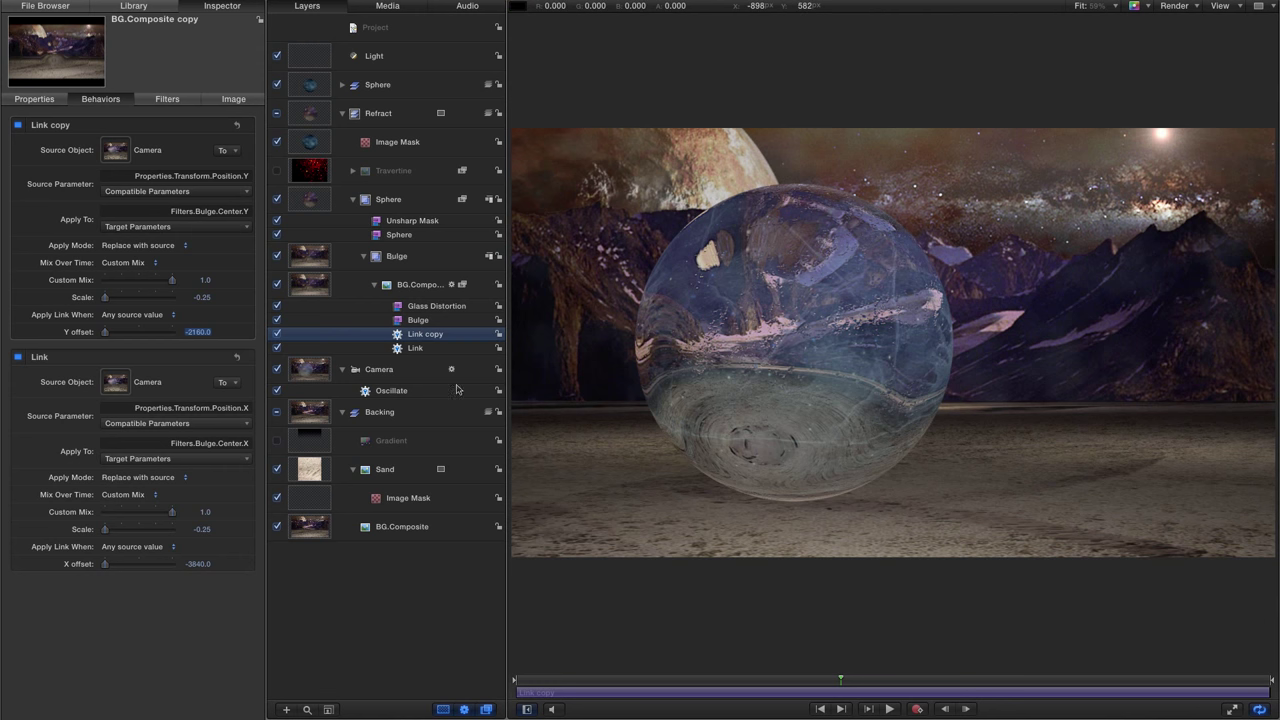
Step: Delete the duplicated Link behavior from BG.Composite copy
right_click(427, 338)
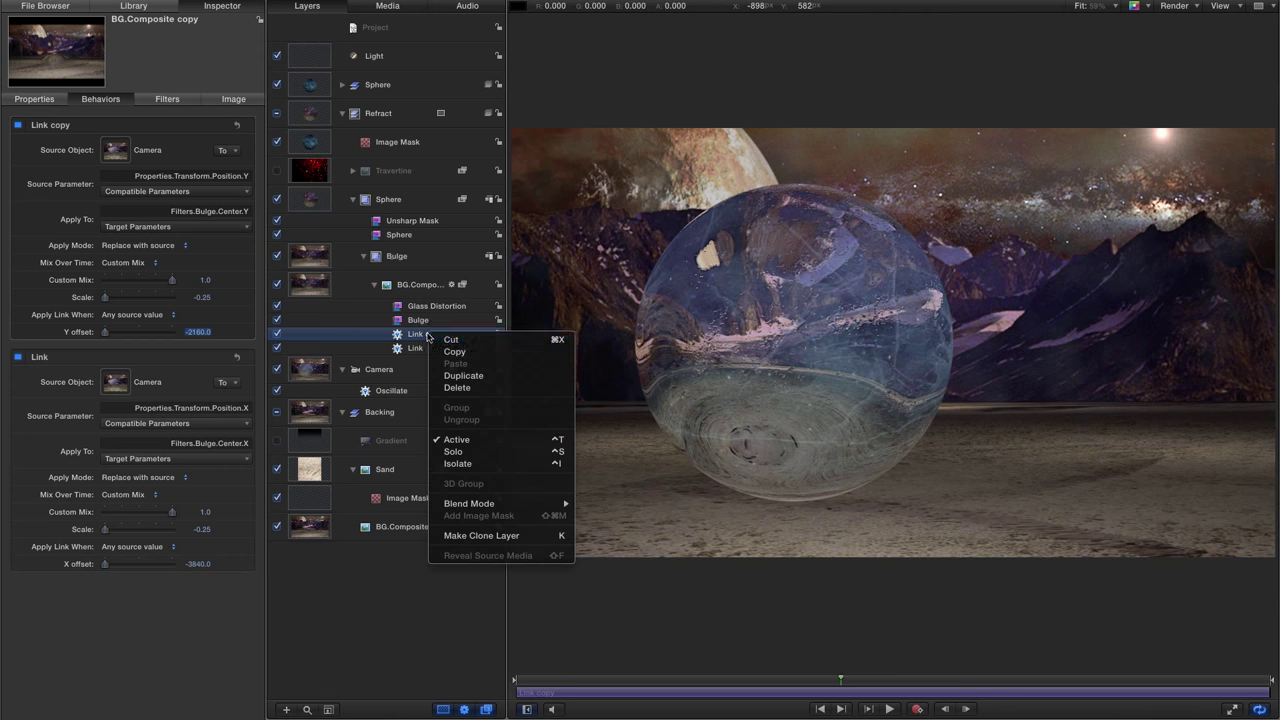
click(456, 388)
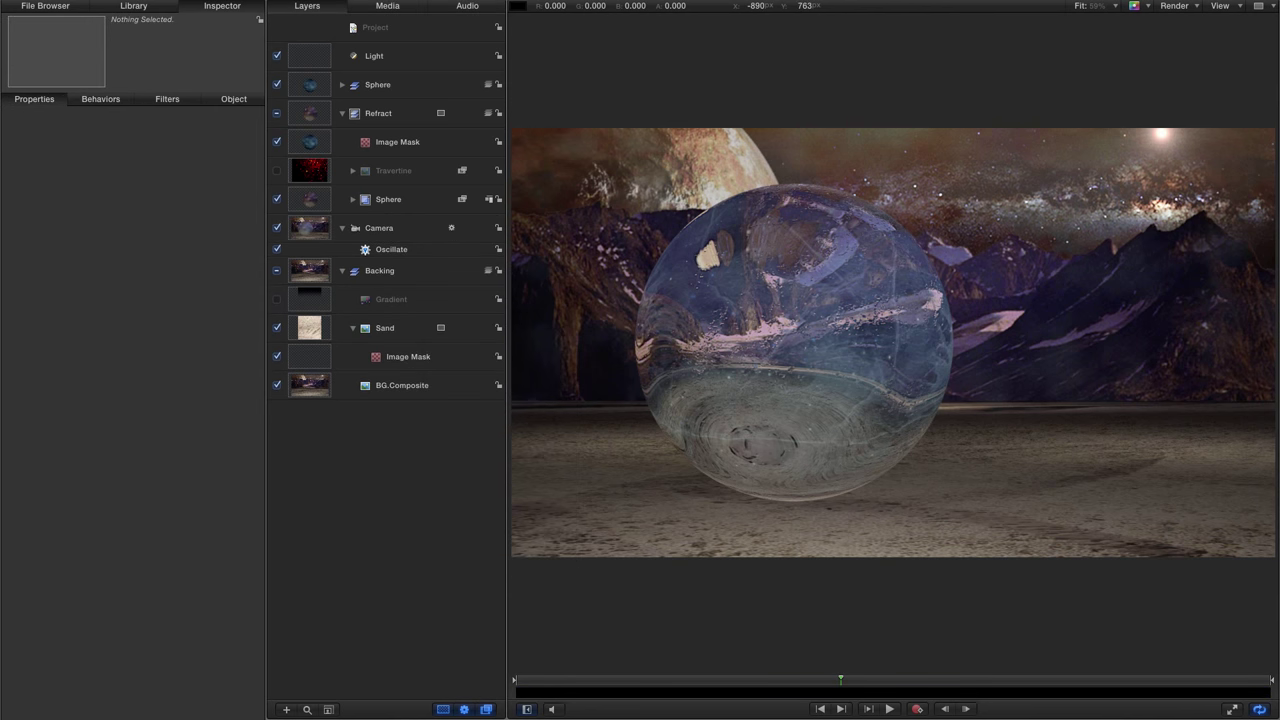
Step: Collapse the Refract group and select the Project object
click(342, 114)
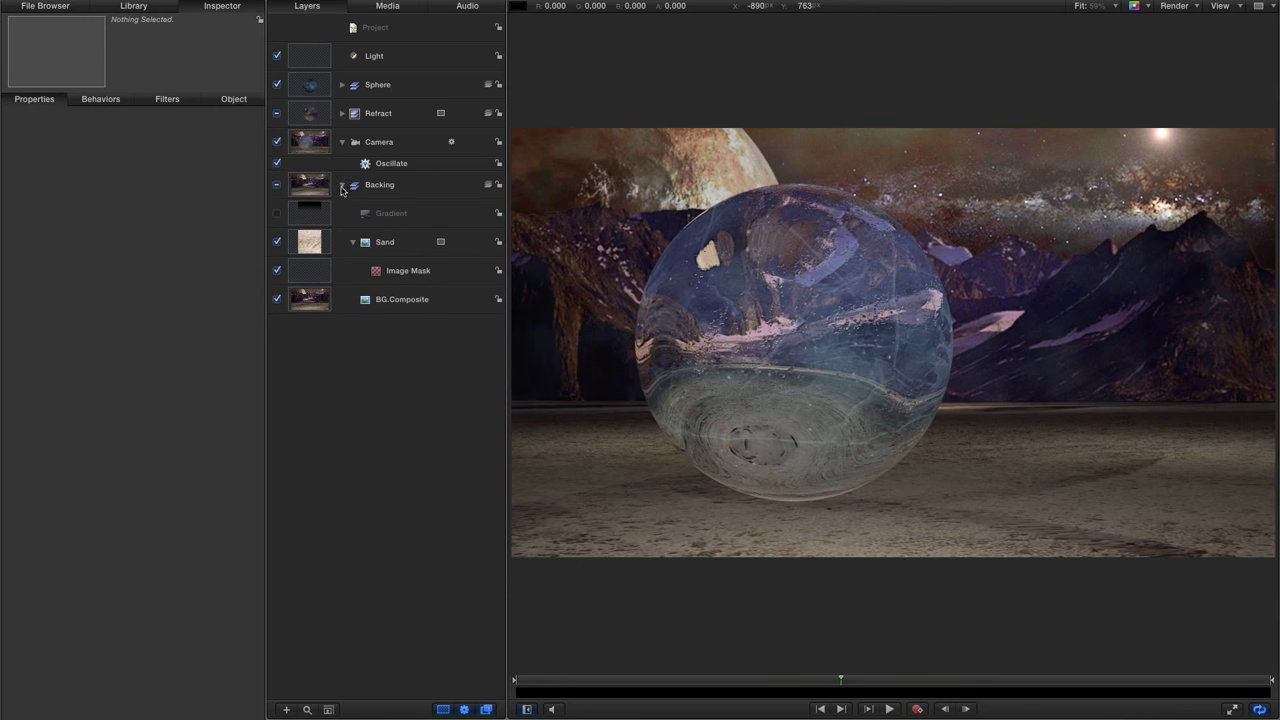
click(408, 27)
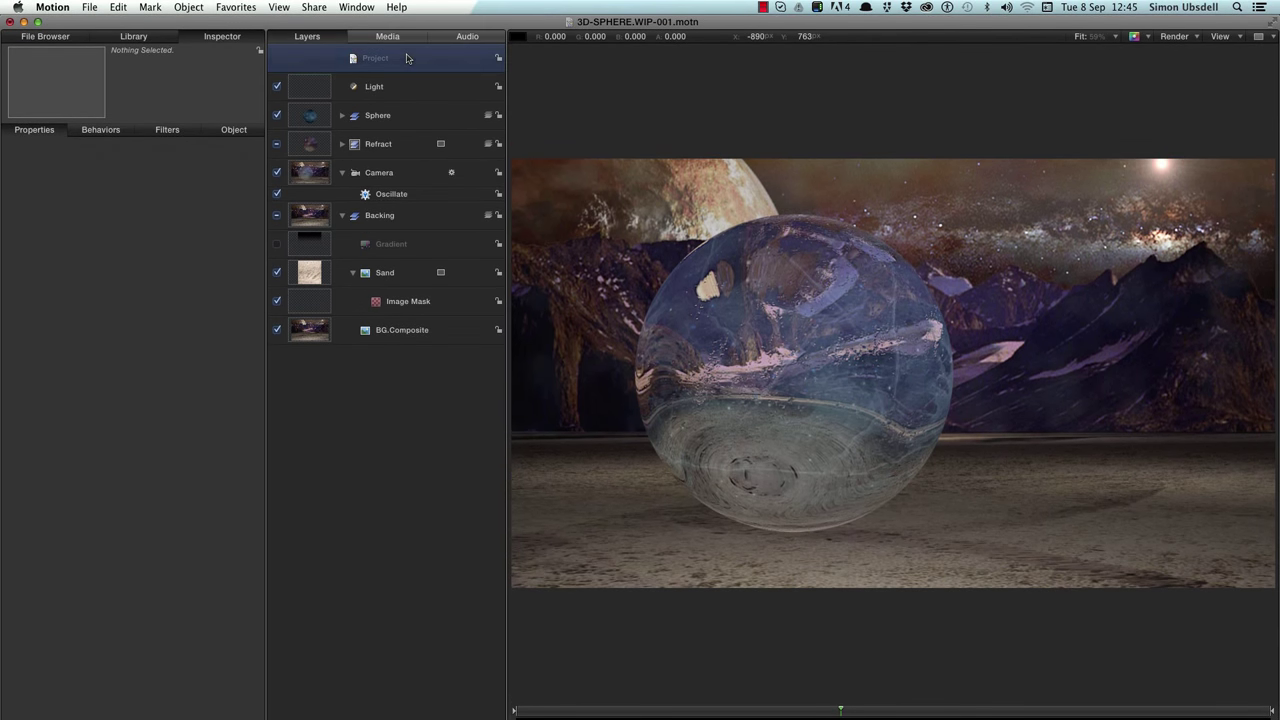
Step: Create a new group above the Light and add a Lens Flare generator to it
click(188, 7)
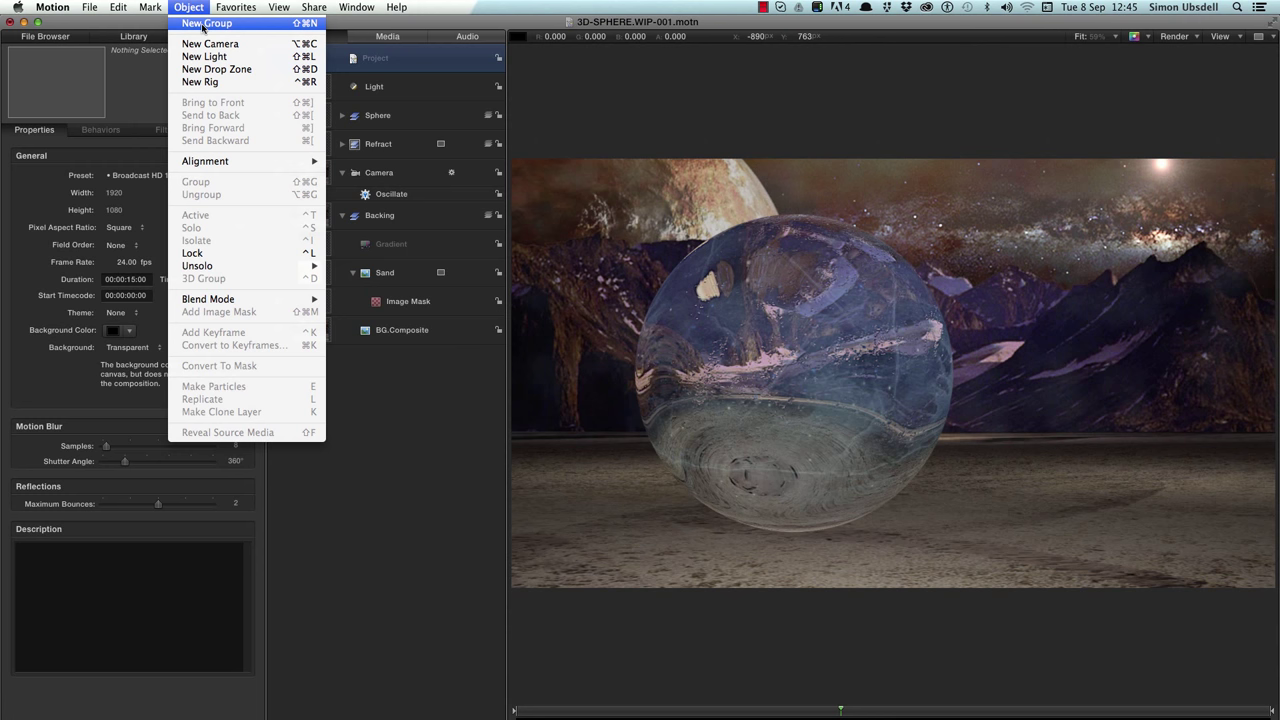
click(202, 24)
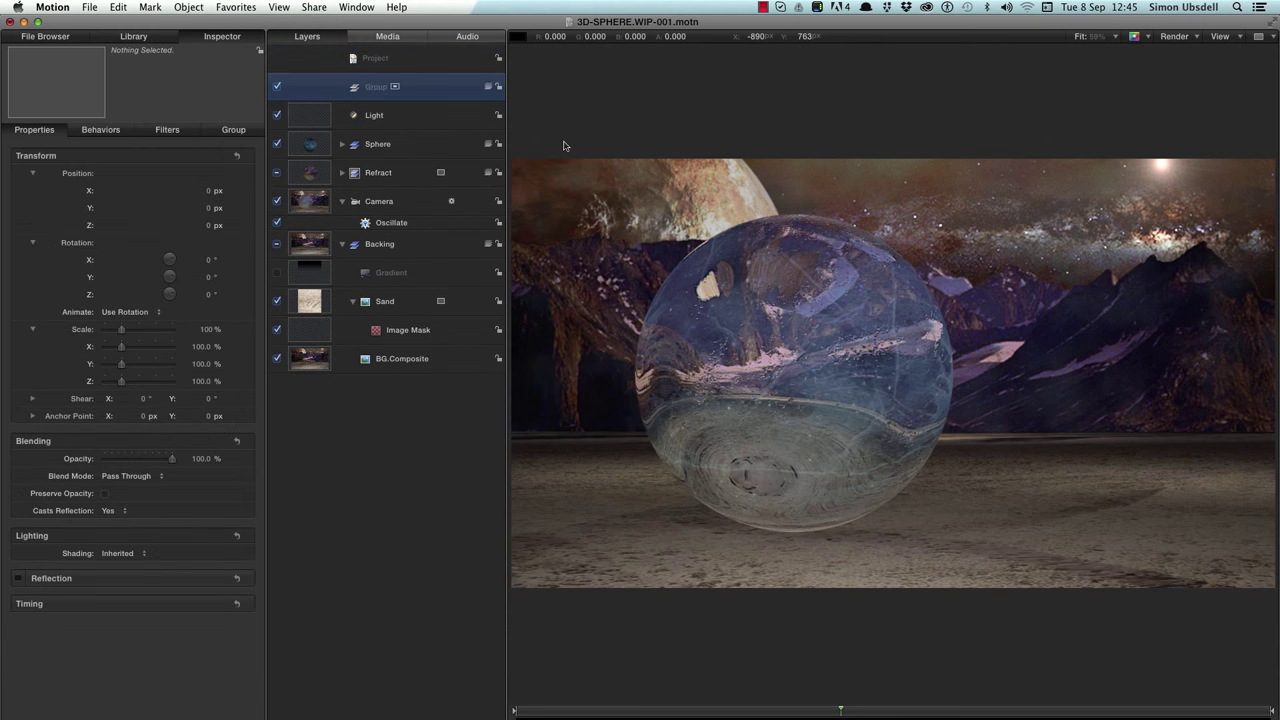
click(128, 38)
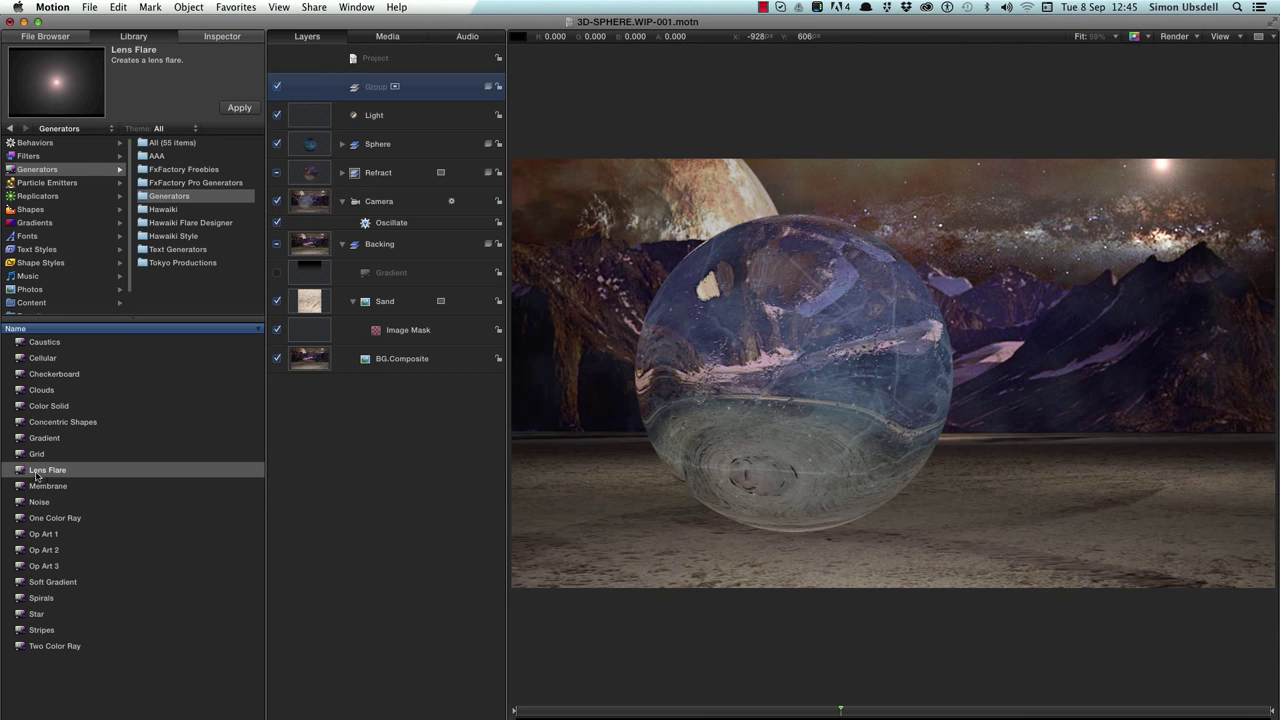
drag(20, 470, 379, 91)
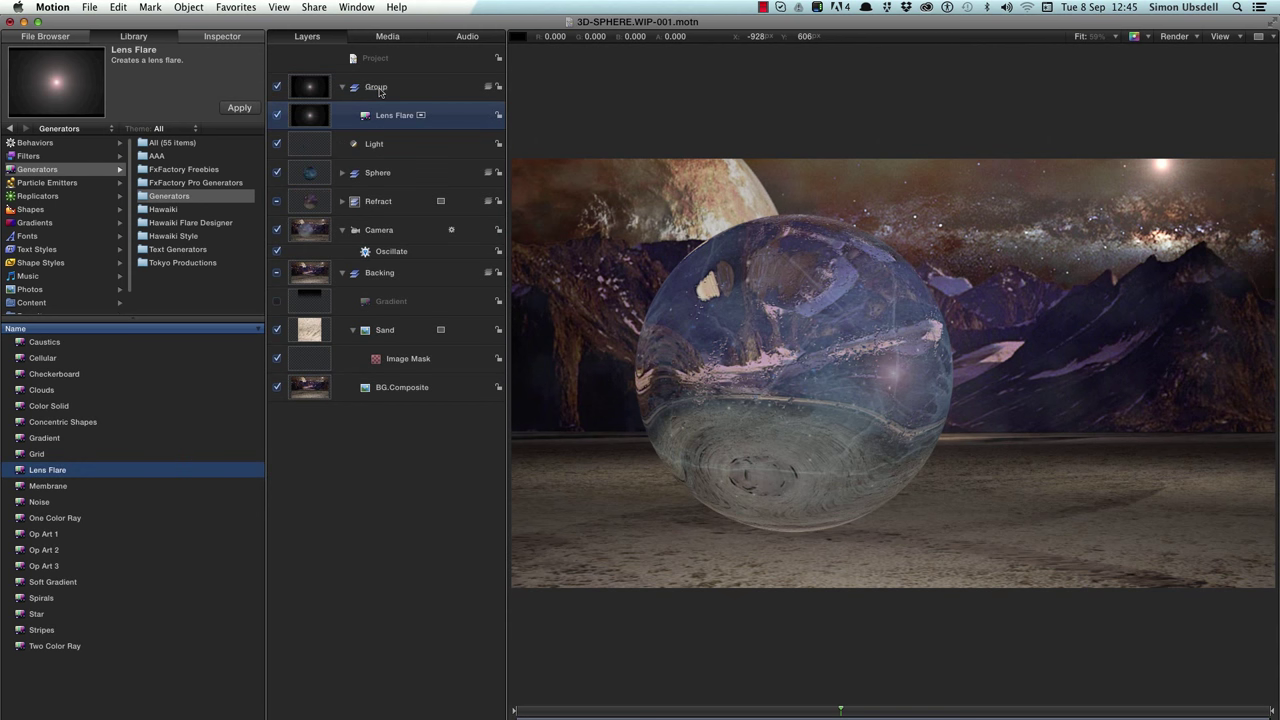
Step: Reset the Lens Flare's transform properties to their defaults
click(221, 38)
click(30, 130)
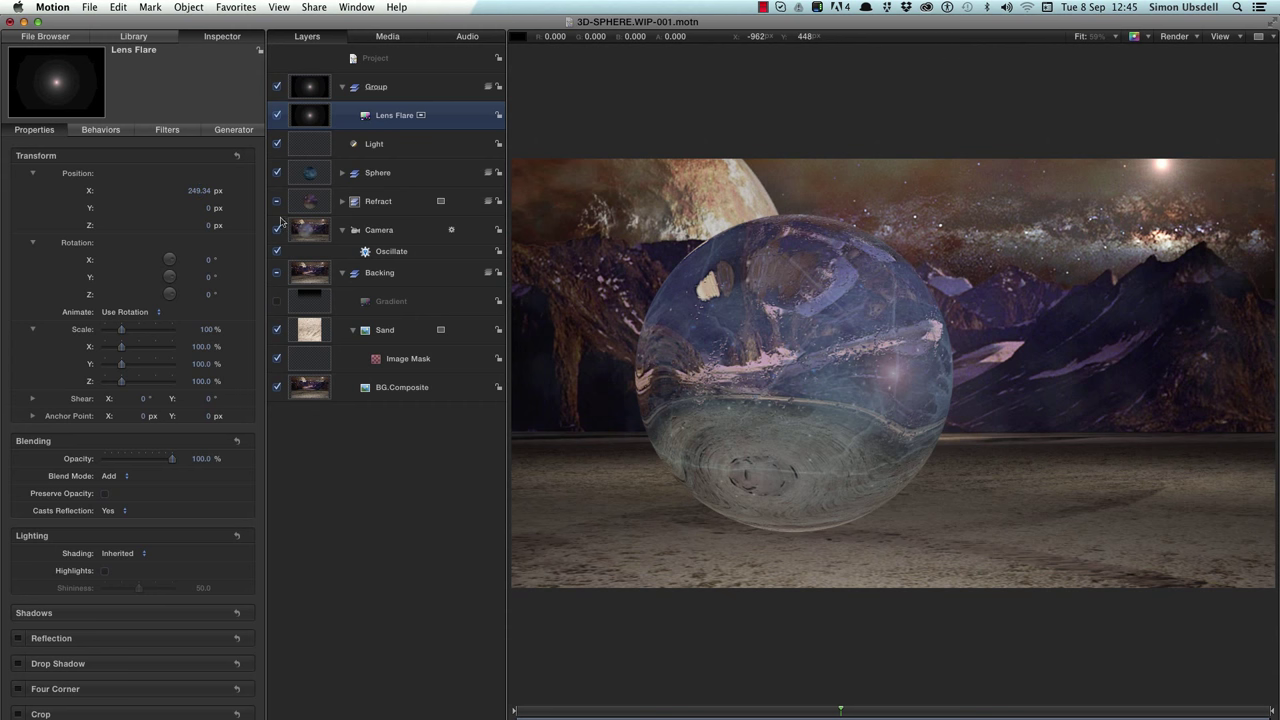
mouse_move(236, 158)
click(238, 157)
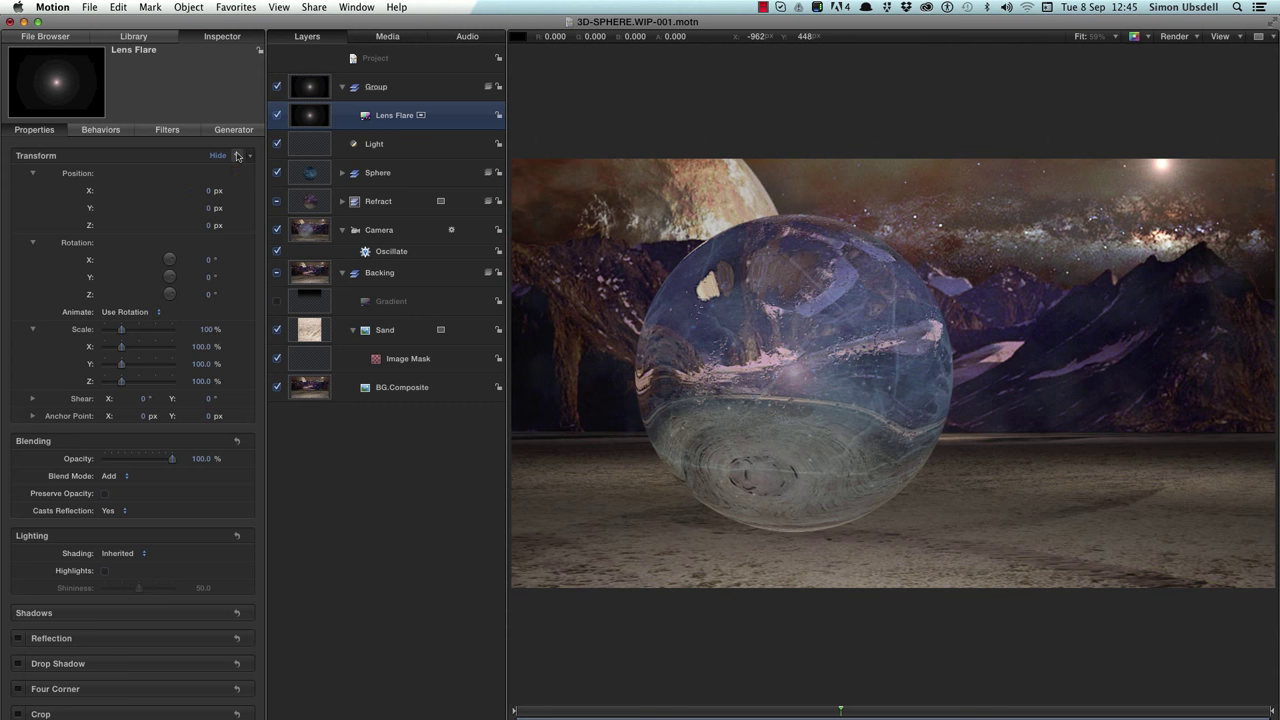
Step: Turn off lighting shading for the group holding the Lens Flare
click(311, 87)
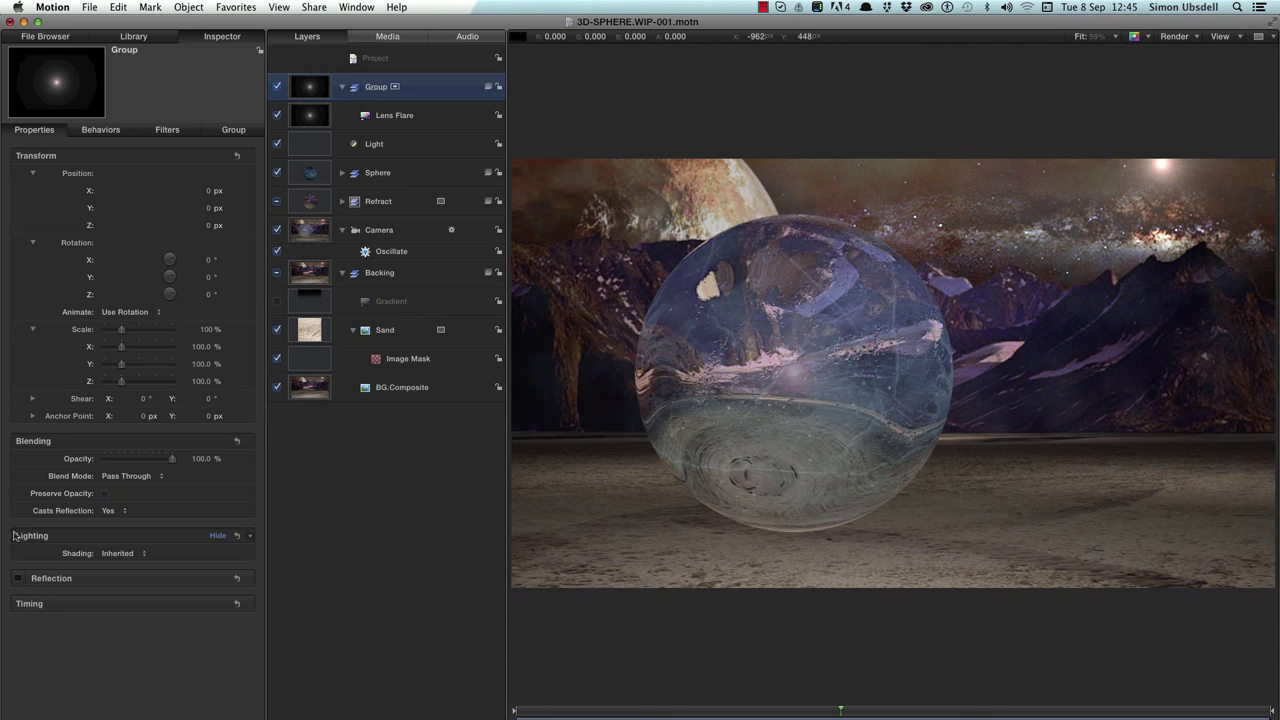
click(116, 553)
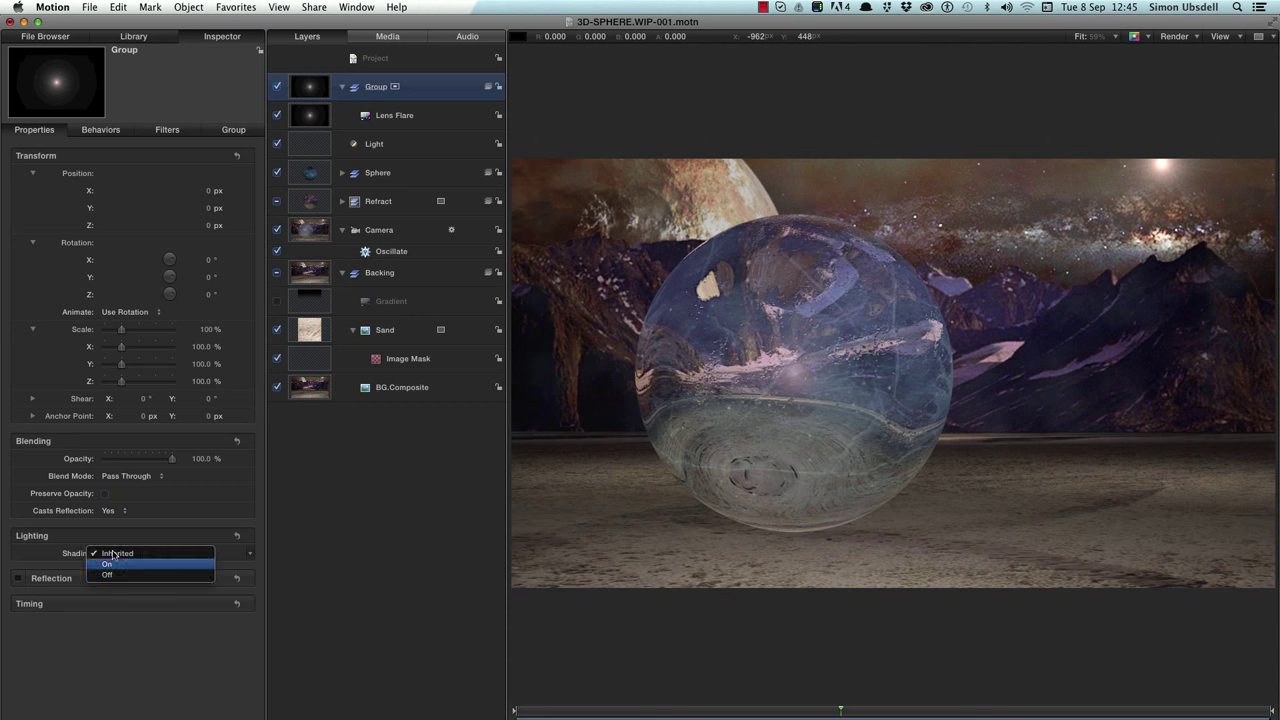
click(112, 578)
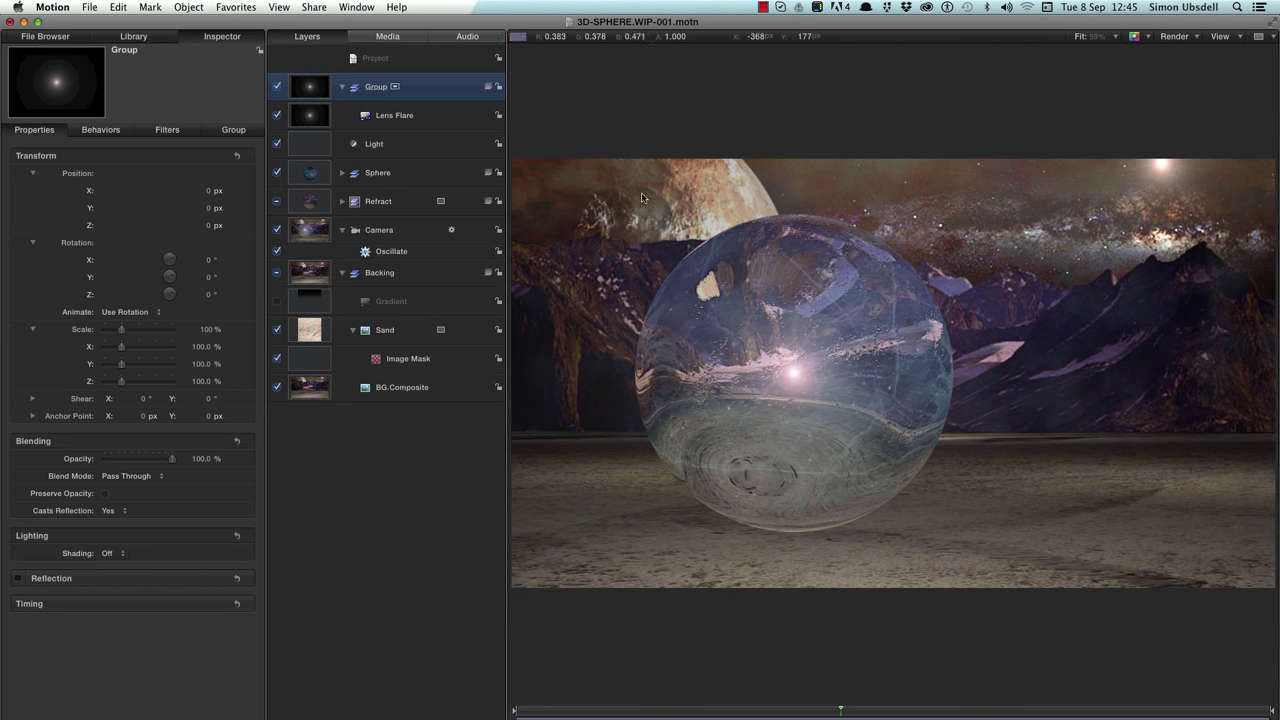
Step: Show the canvas overlays and use Adjust Item to move the flare's center up on the sphere to about X 143 px, Y 236 px
click(310, 119)
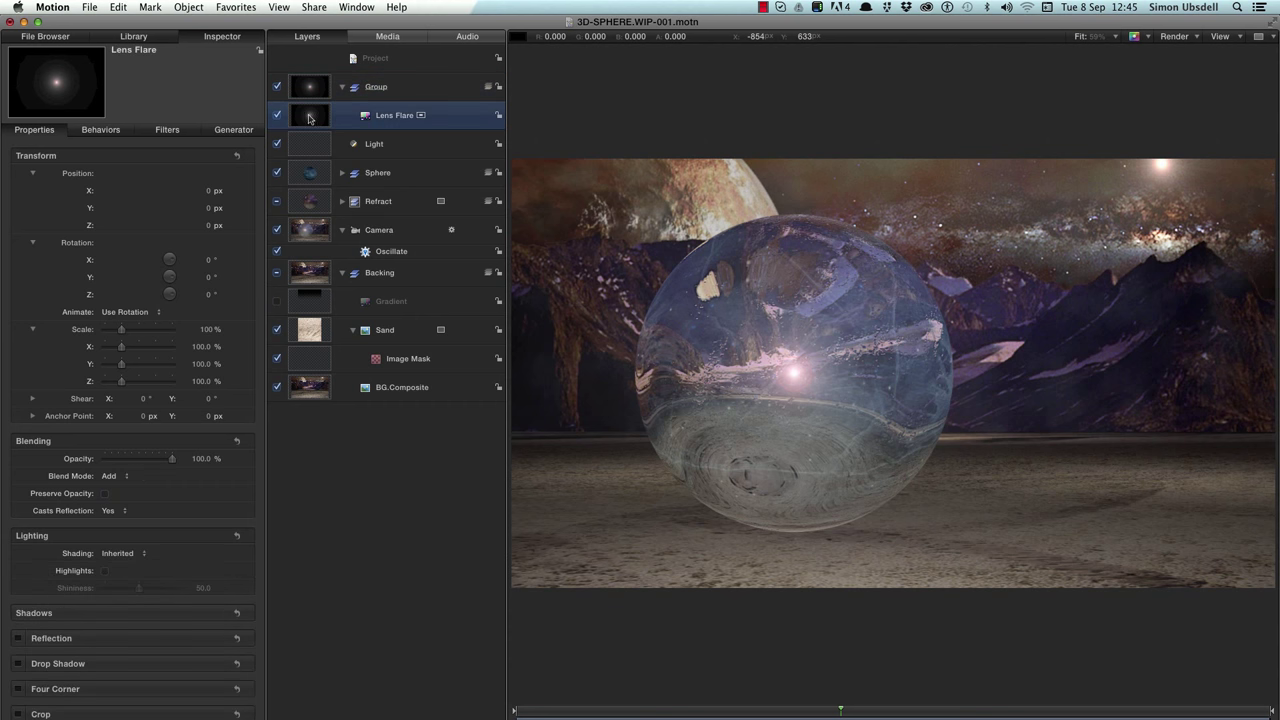
click(1222, 36)
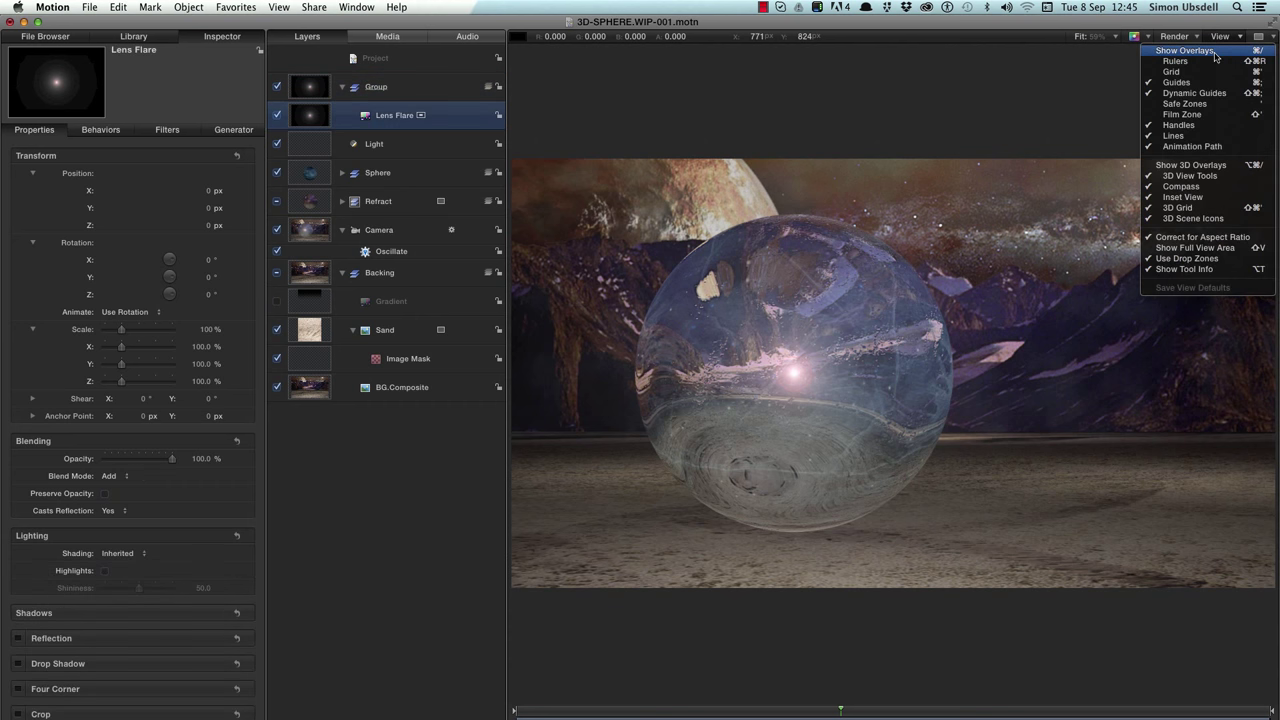
click(1185, 50)
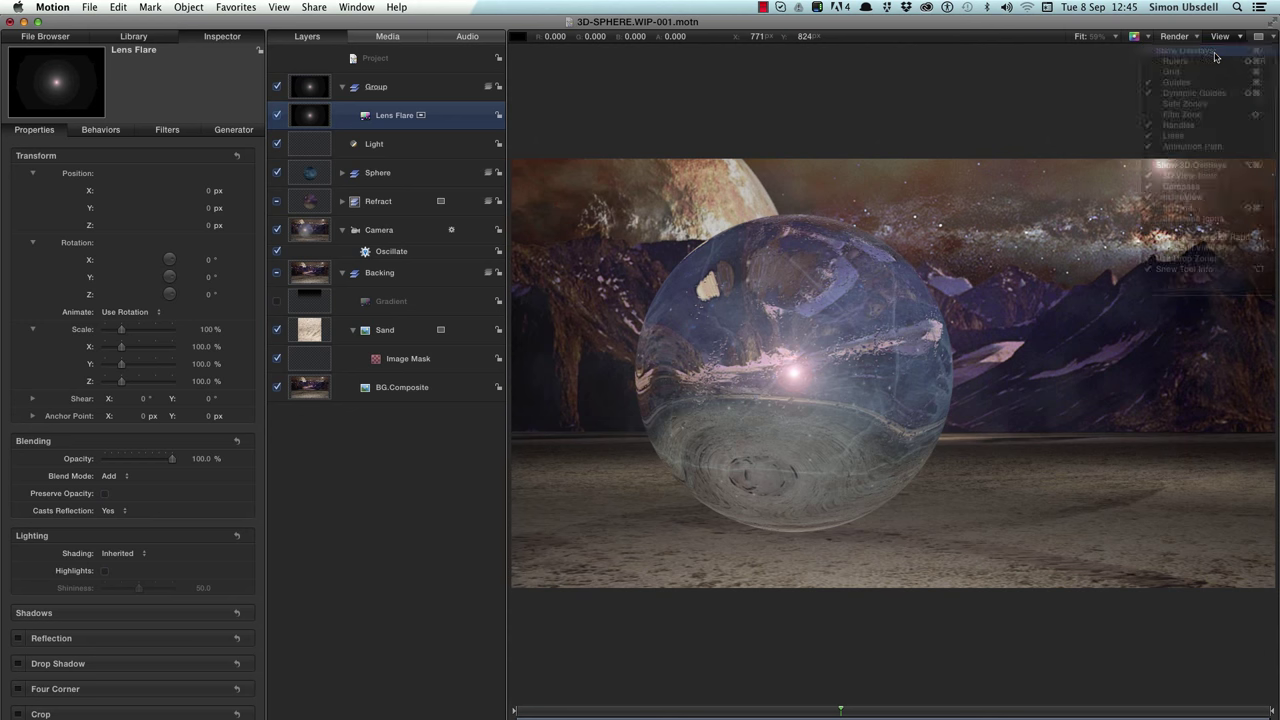
click(234, 131)
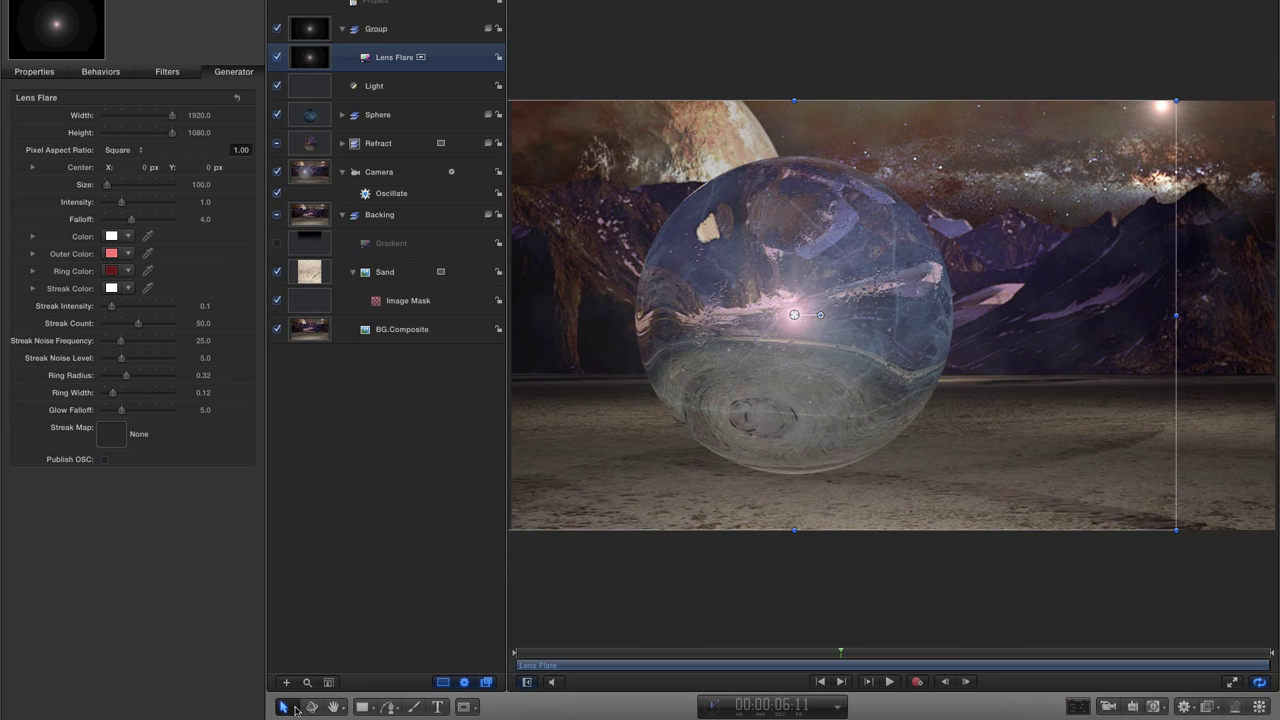
click(286, 707)
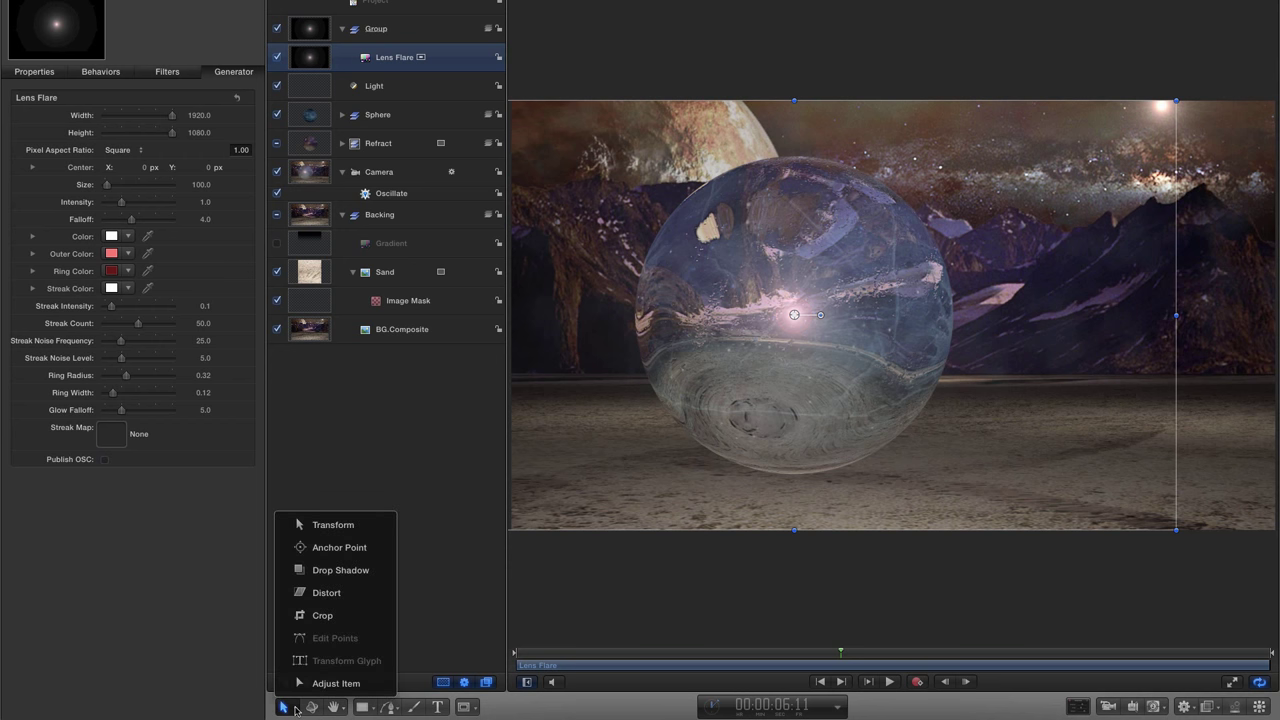
click(328, 684)
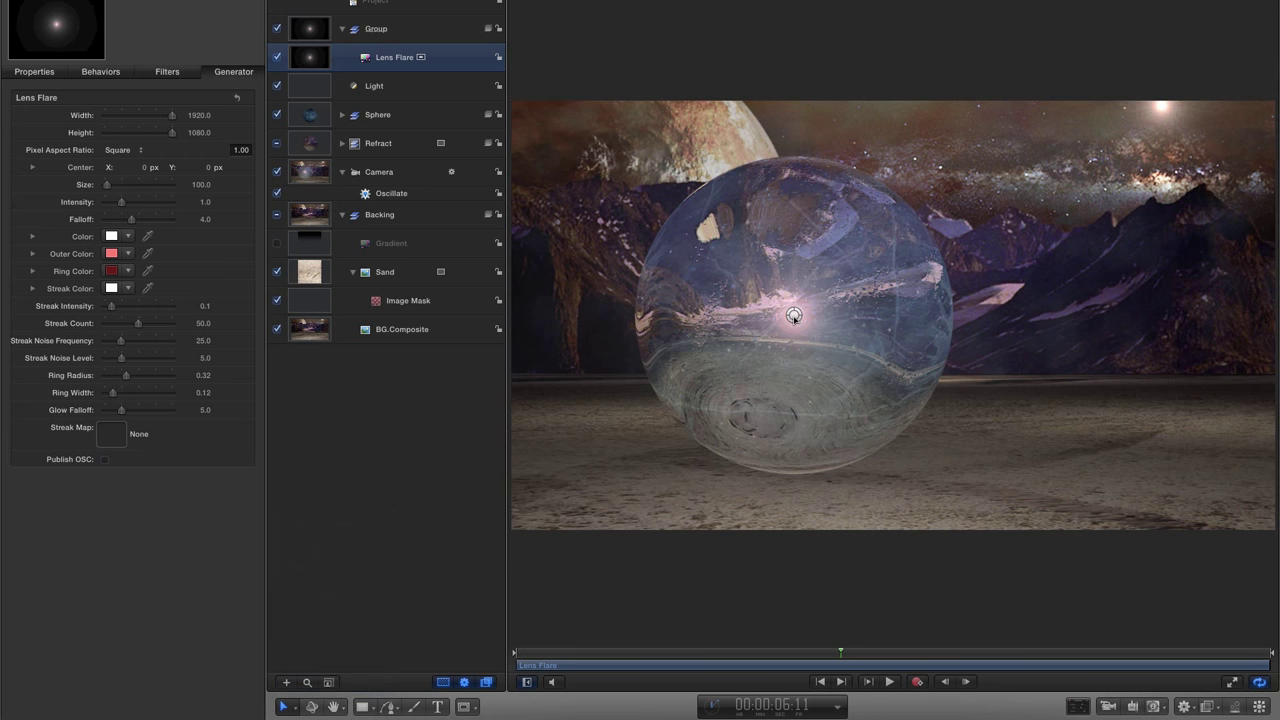
drag(793, 316, 851, 222)
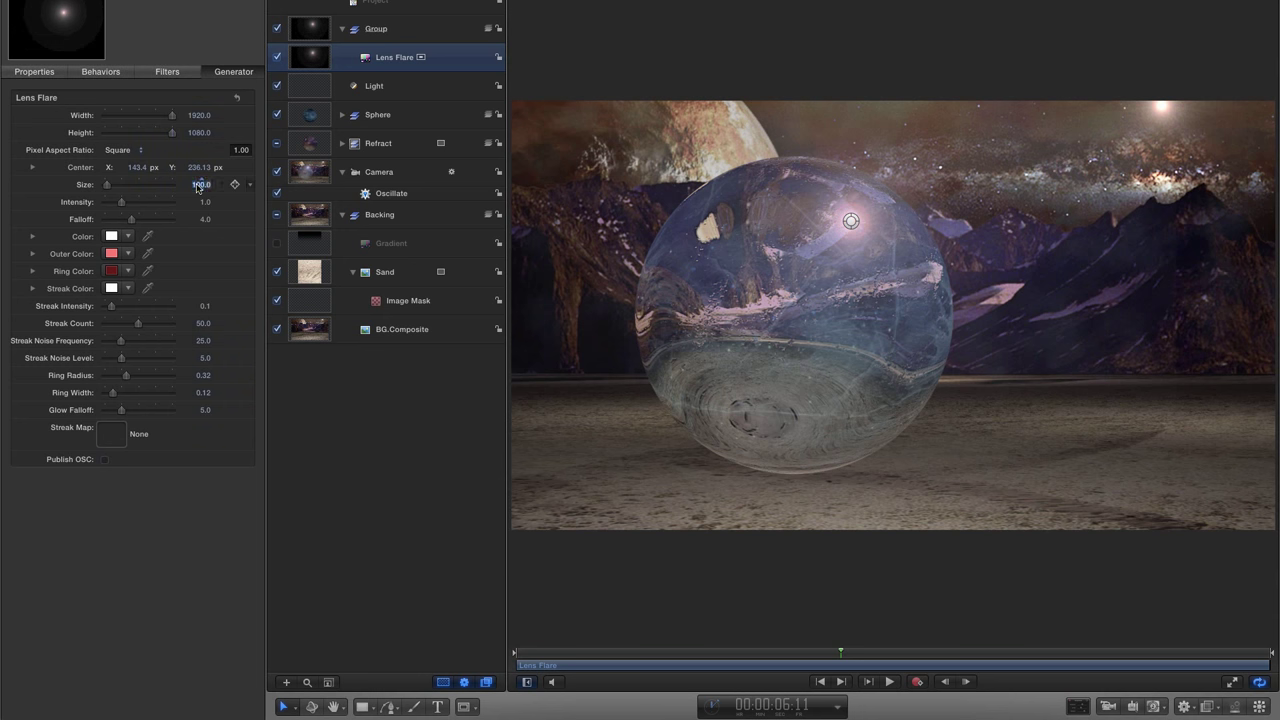
Step: Set the Lens Flare's size to 150, intensity to 3 and falloff to 5
click(200, 185)
text(150)
key(Return)
key(Tab)
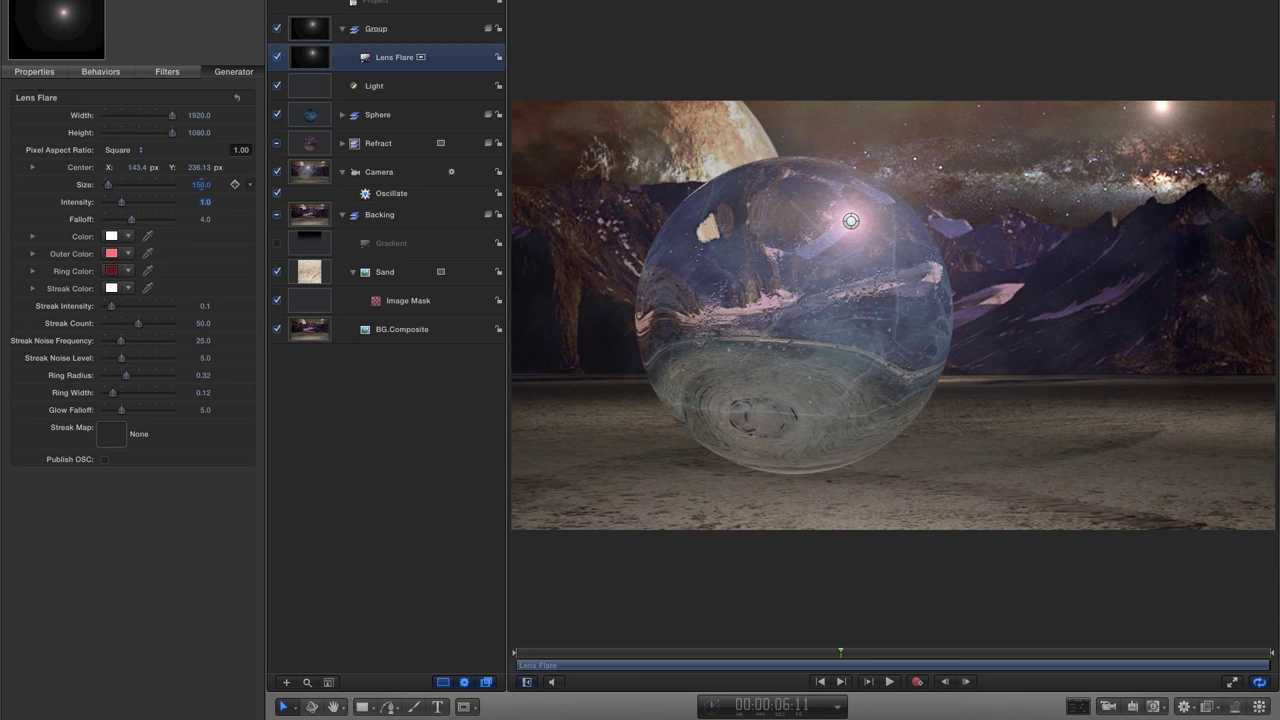
text(3)
key(Return)
key(Tab)
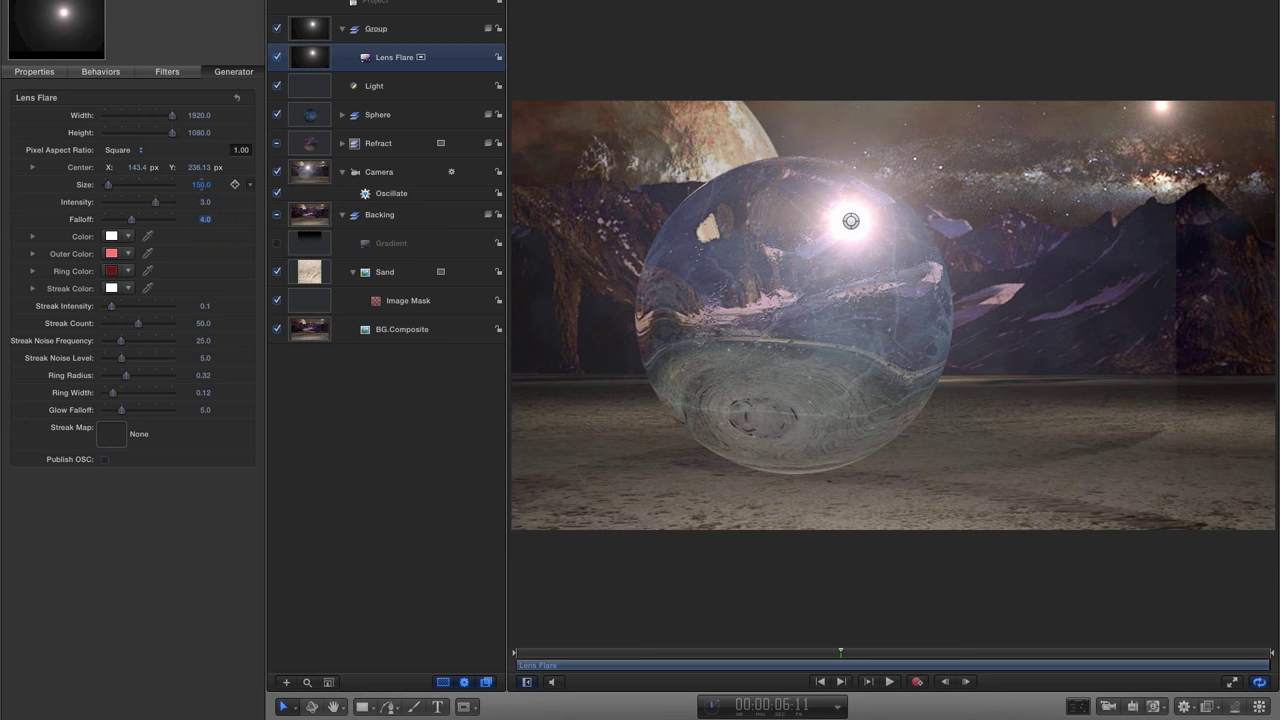
text(5)
key(Return)
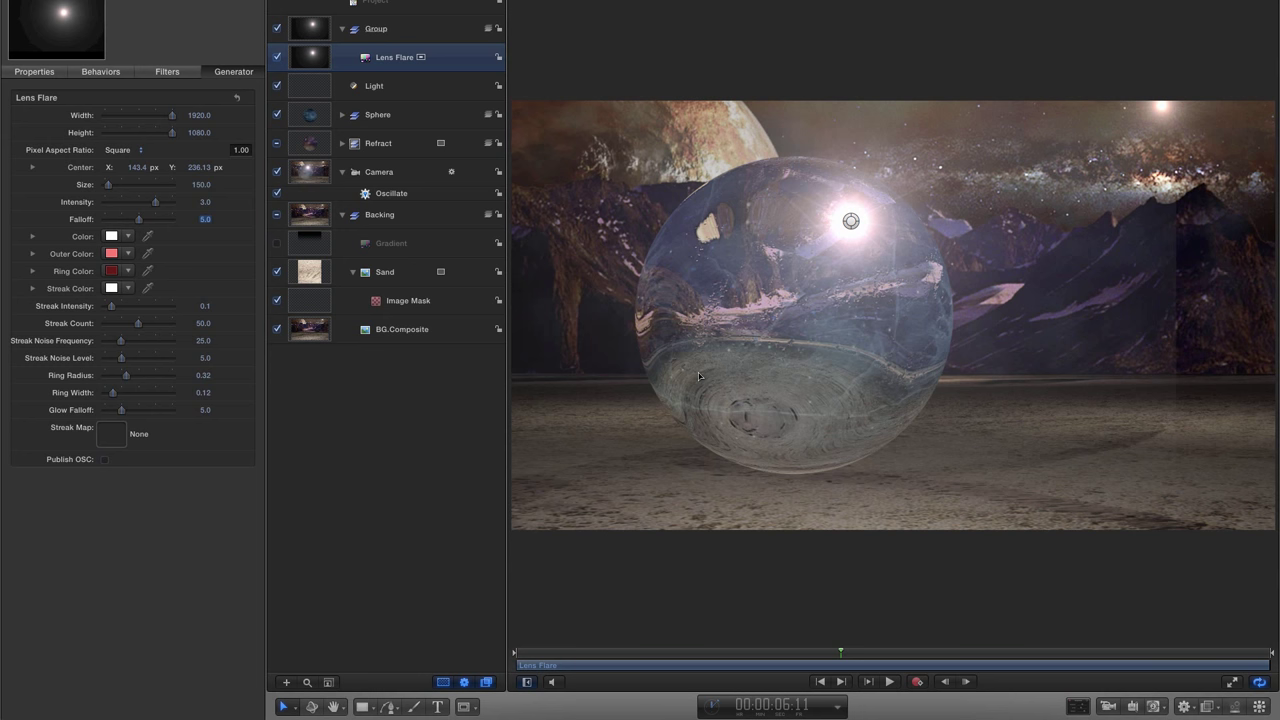
Step: Add an image mask to the flare's group and set the group's blend mode to Linear Dodge
click(310, 27)
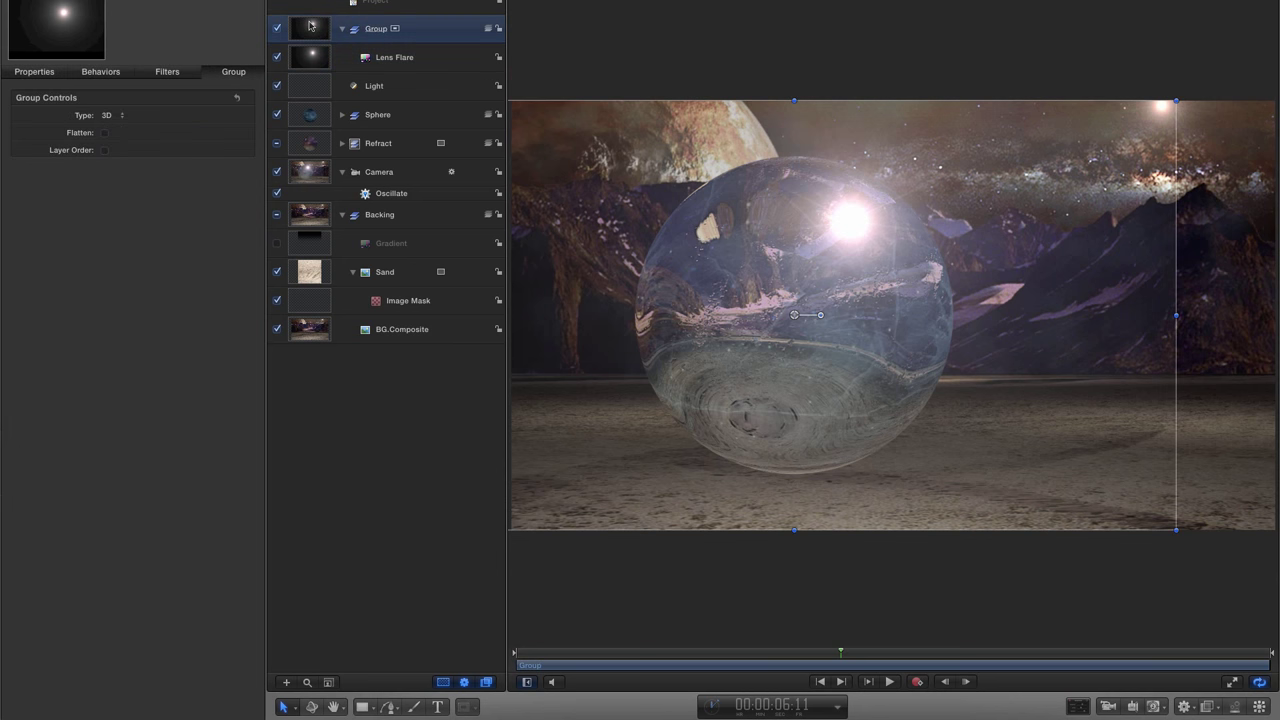
right_click(310, 25)
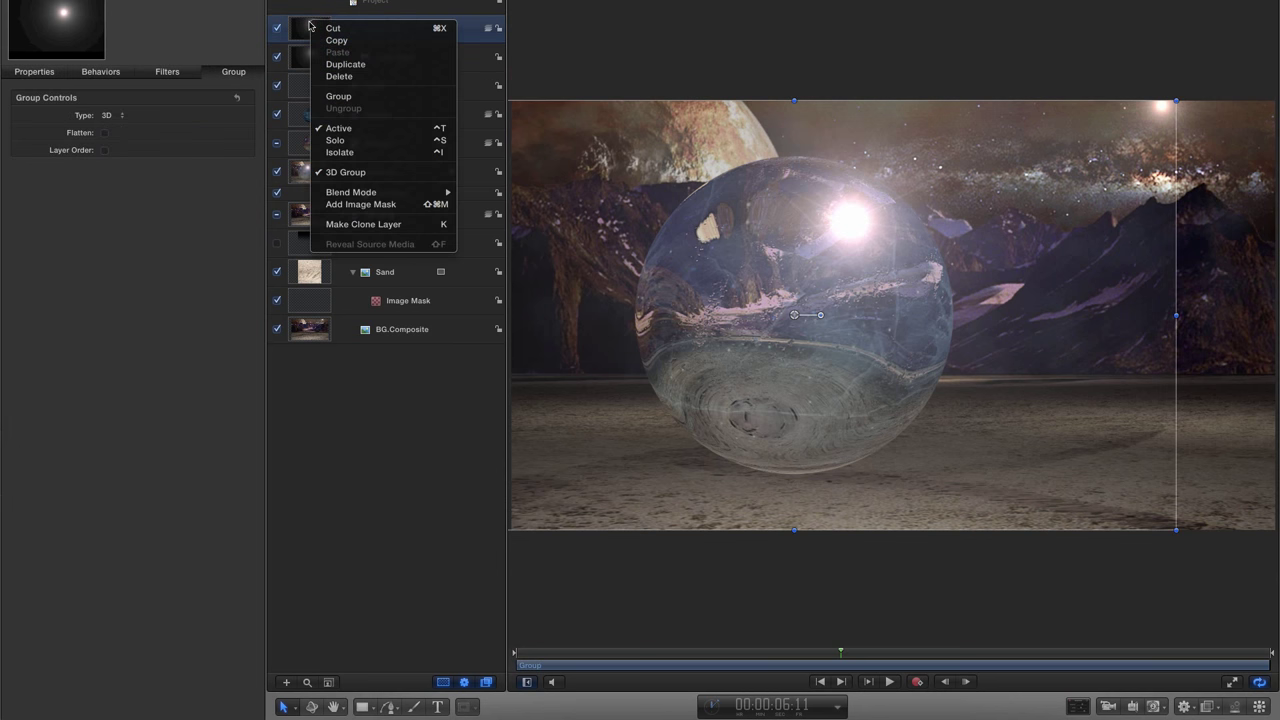
click(358, 205)
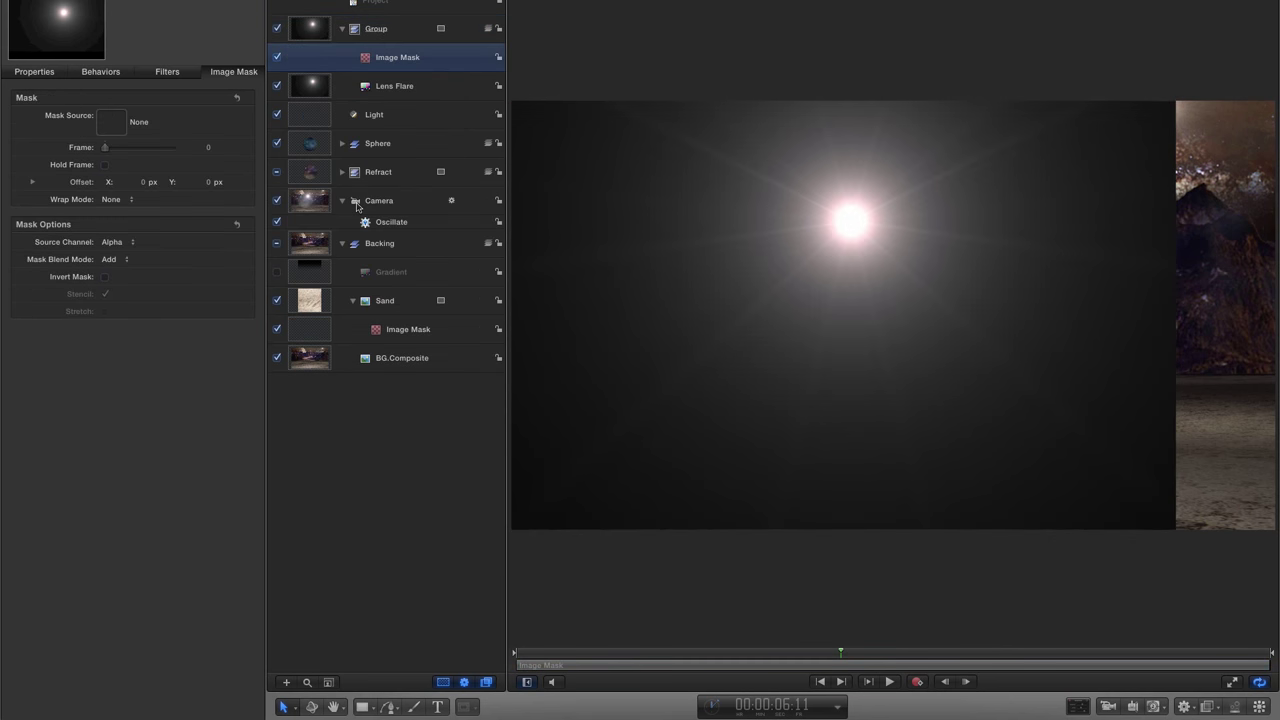
click(312, 33)
click(35, 72)
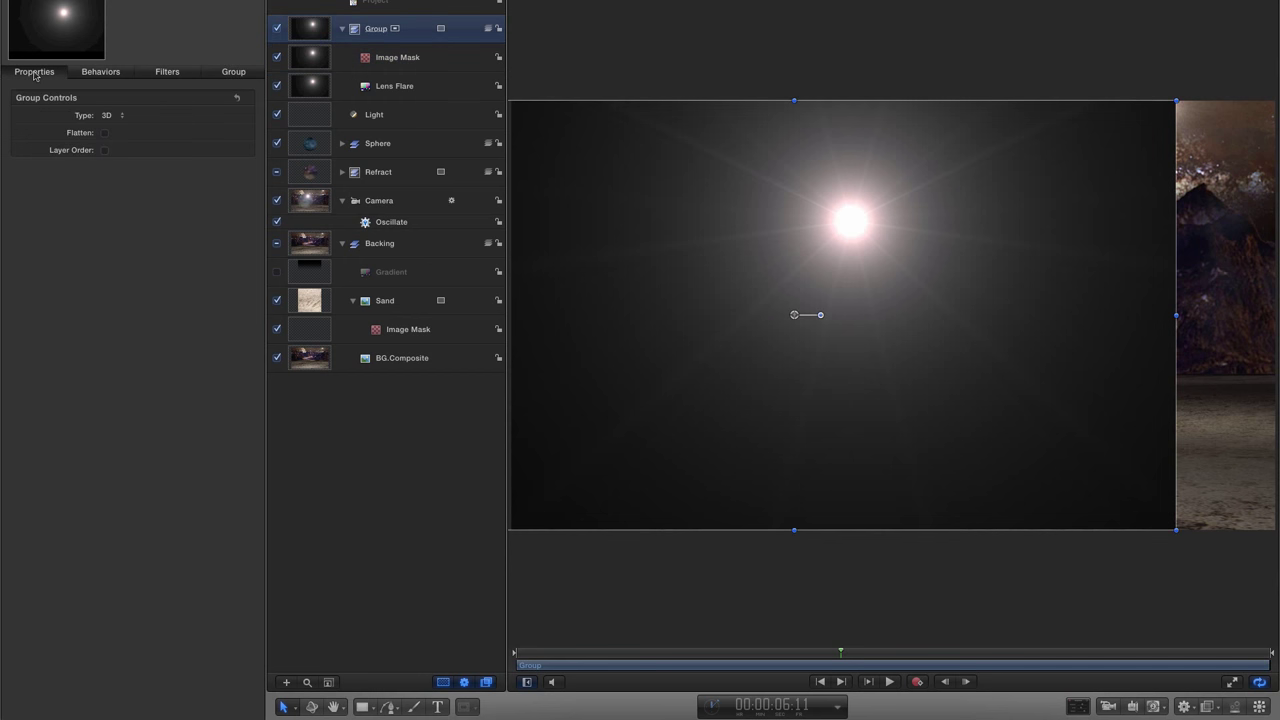
click(118, 418)
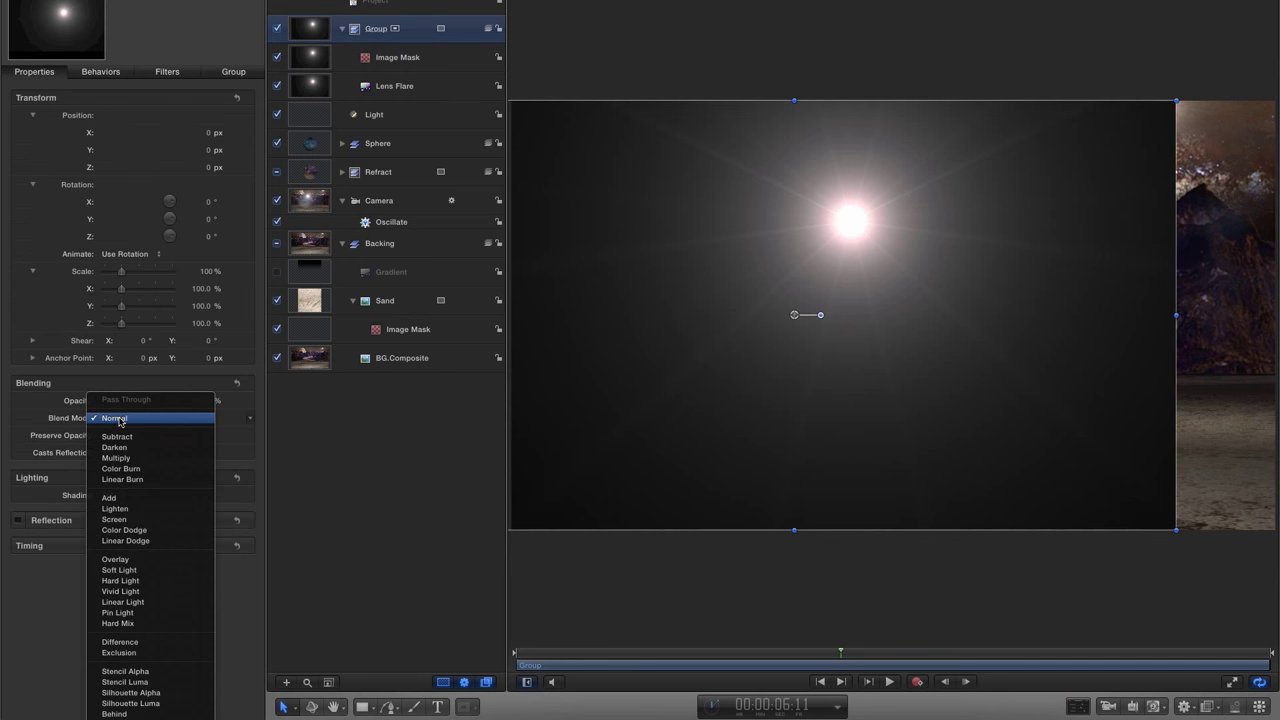
click(130, 541)
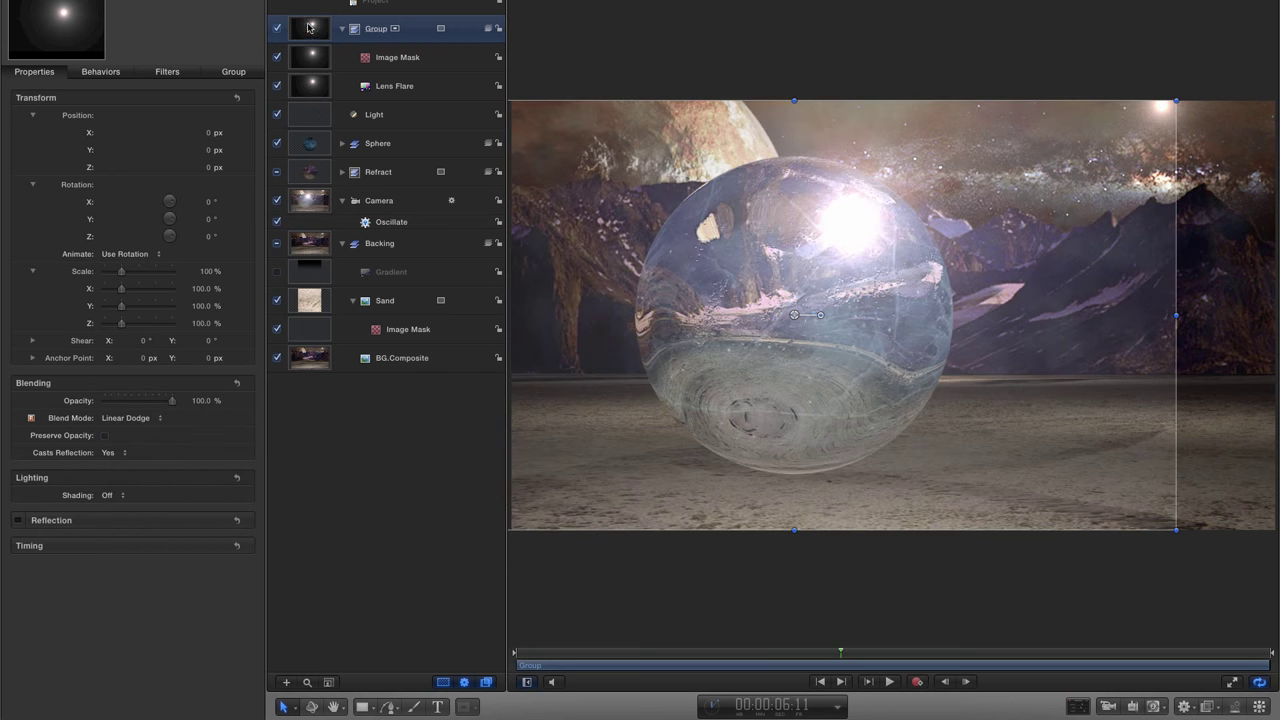
Step: Assign the group inside Sphere as the flare group's image mask source, and rename the flare group Specular
click(312, 61)
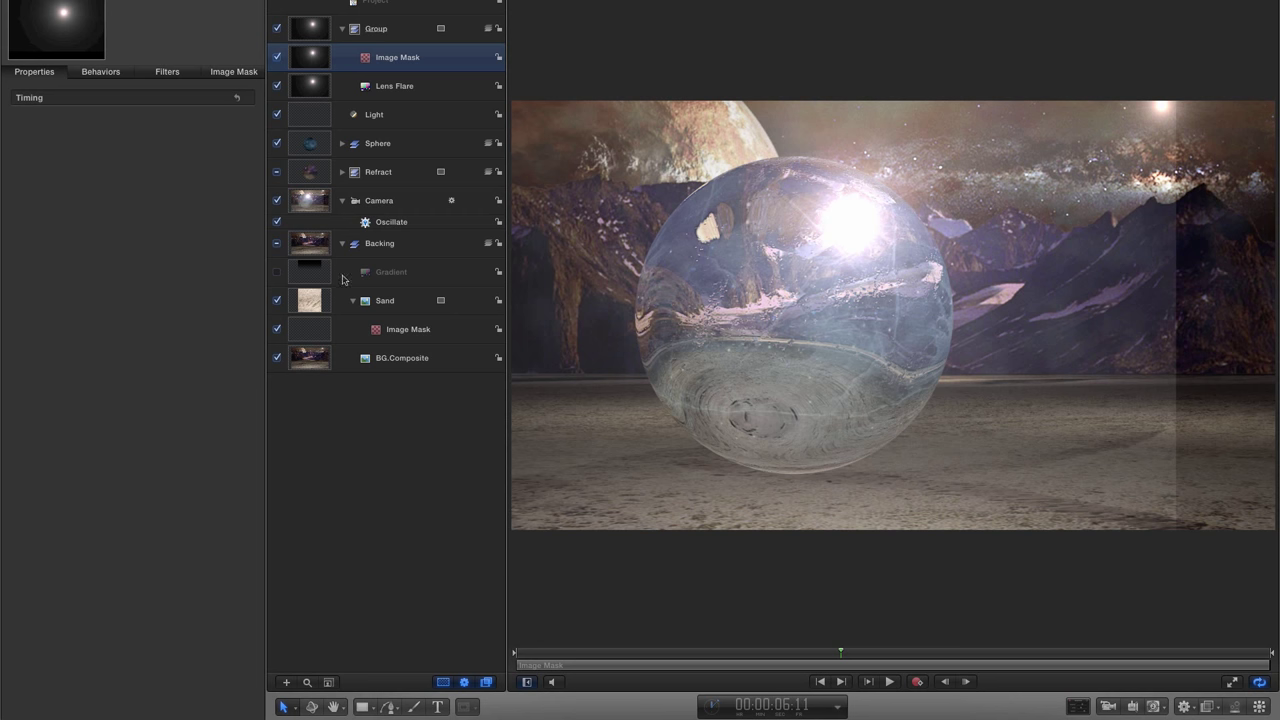
click(342, 144)
click(308, 174)
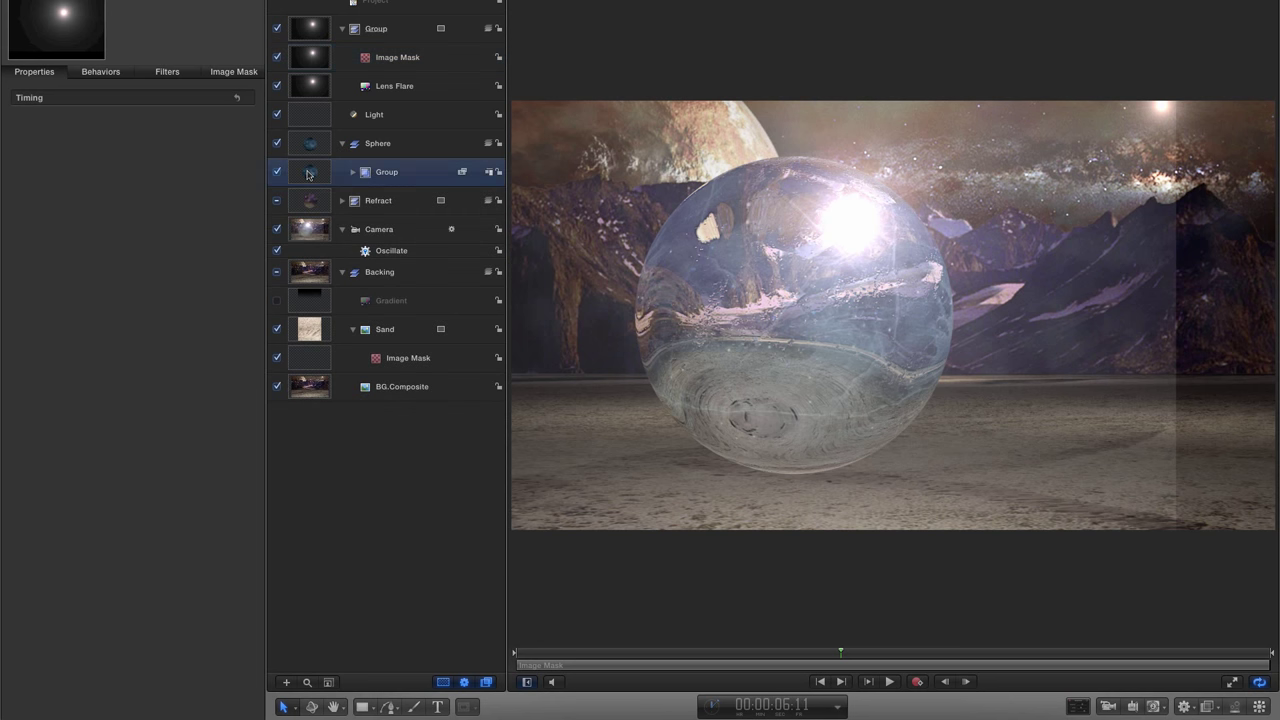
drag(308, 174, 367, 60)
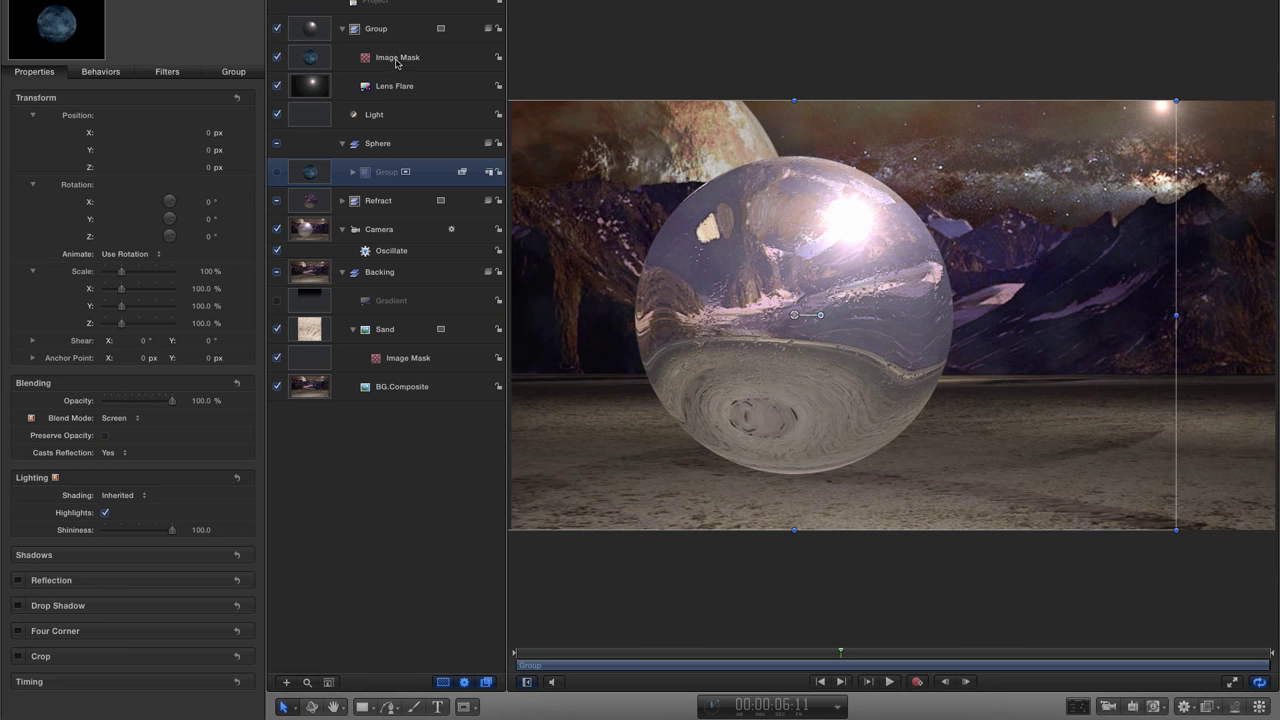
double_click(375, 28)
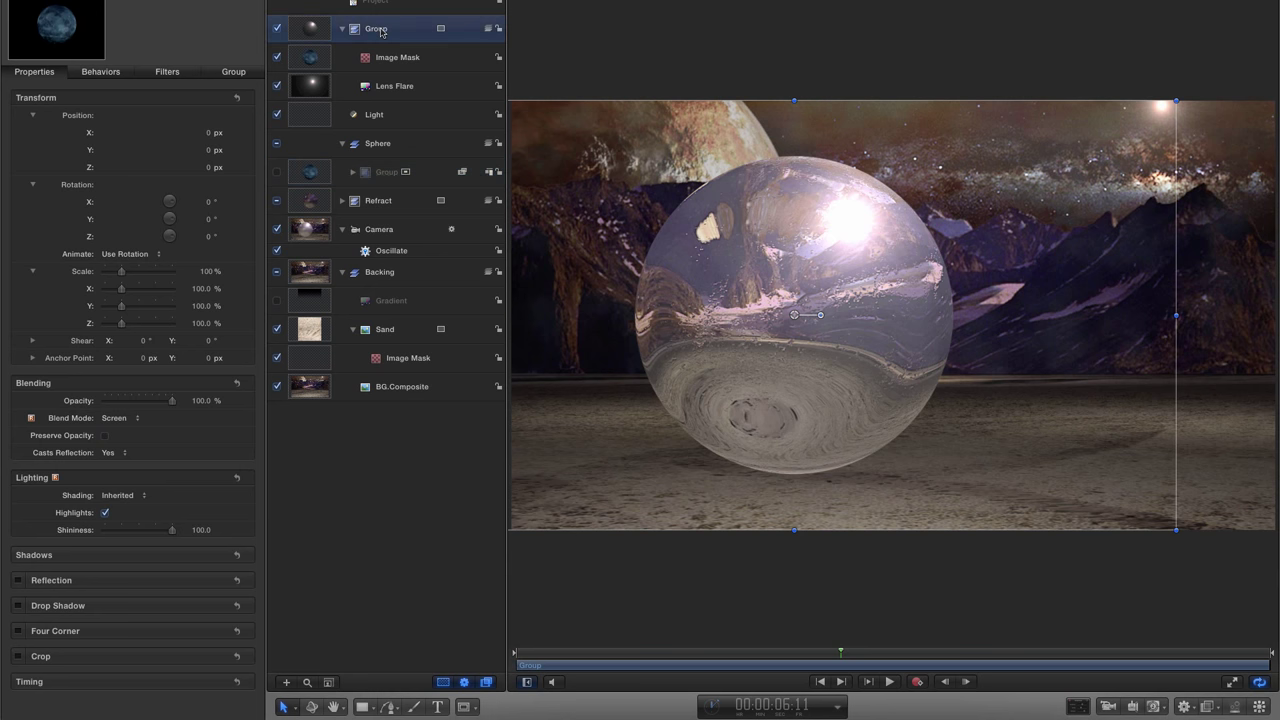
text(Specular)
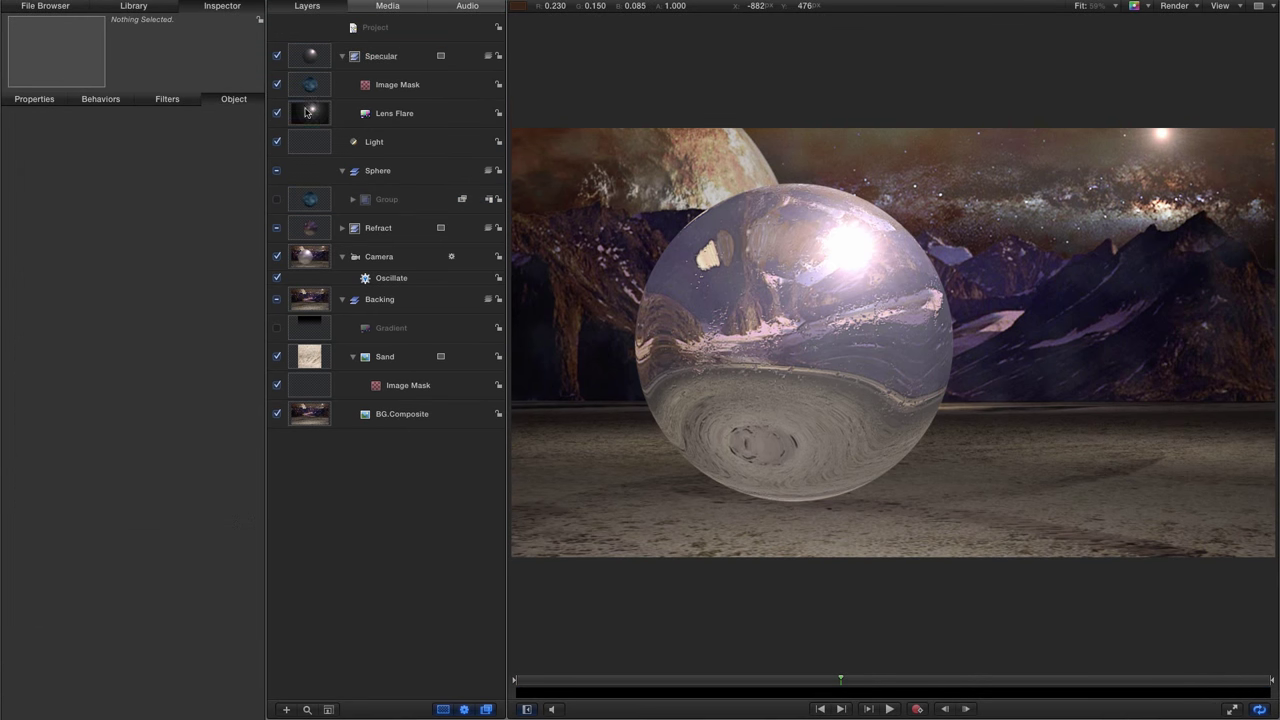
Step: Duplicate the Lens Flare and move the copy's center to the sphere's lower edge at about X -182 px, Y -309 px
click(309, 84)
right_click(309, 112)
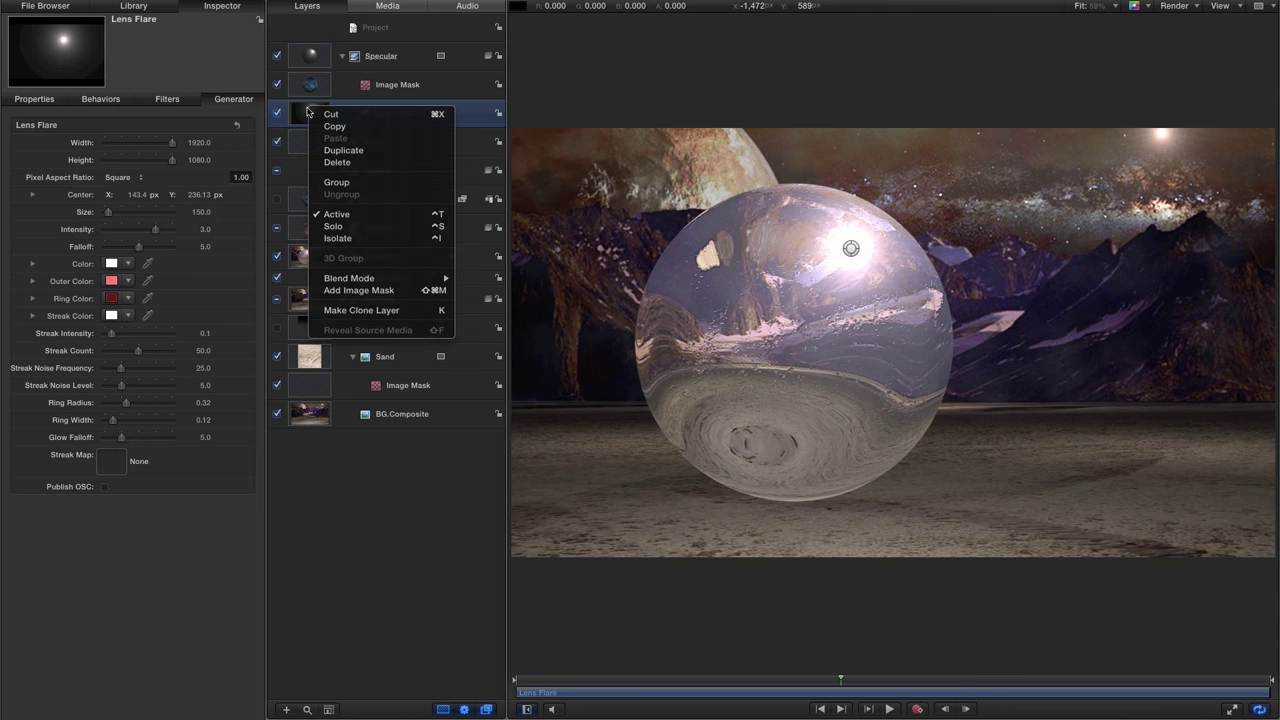
click(343, 151)
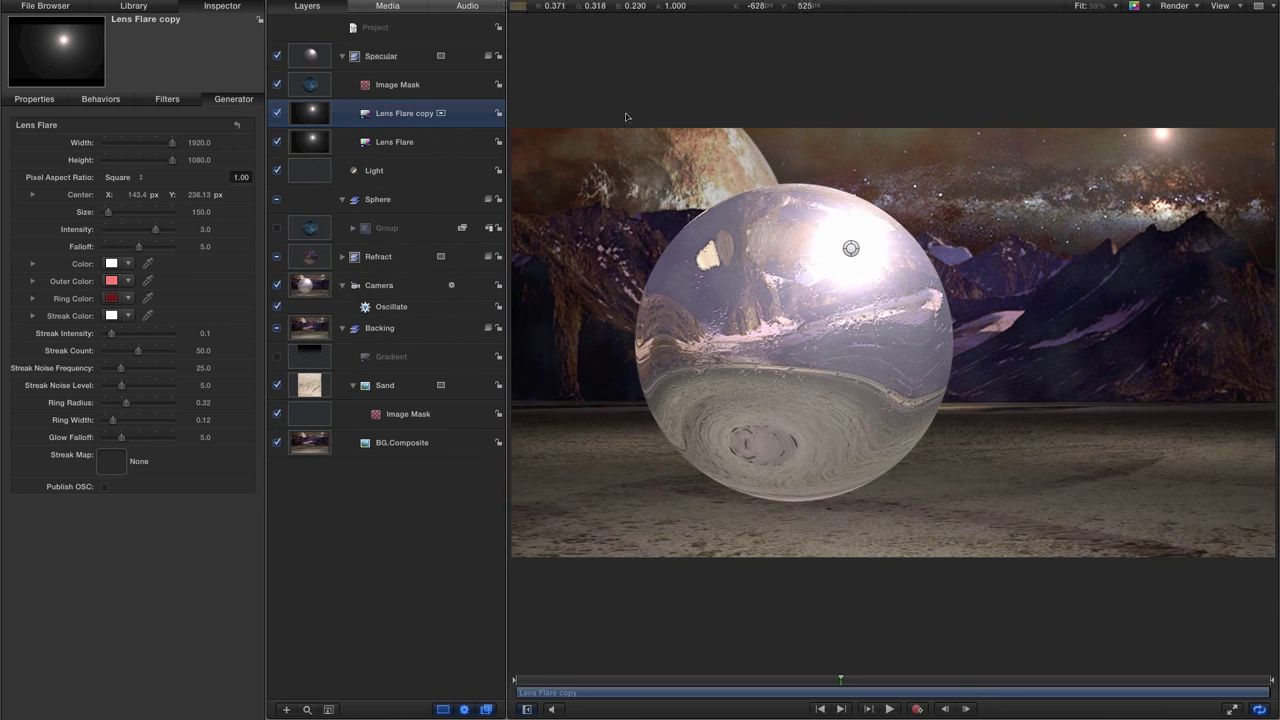
drag(856, 242, 721, 465)
Step: Reduce the Lens Flare copy's size to 20 and raise its streak intensity to 0.44
click(201, 196)
click(203, 212)
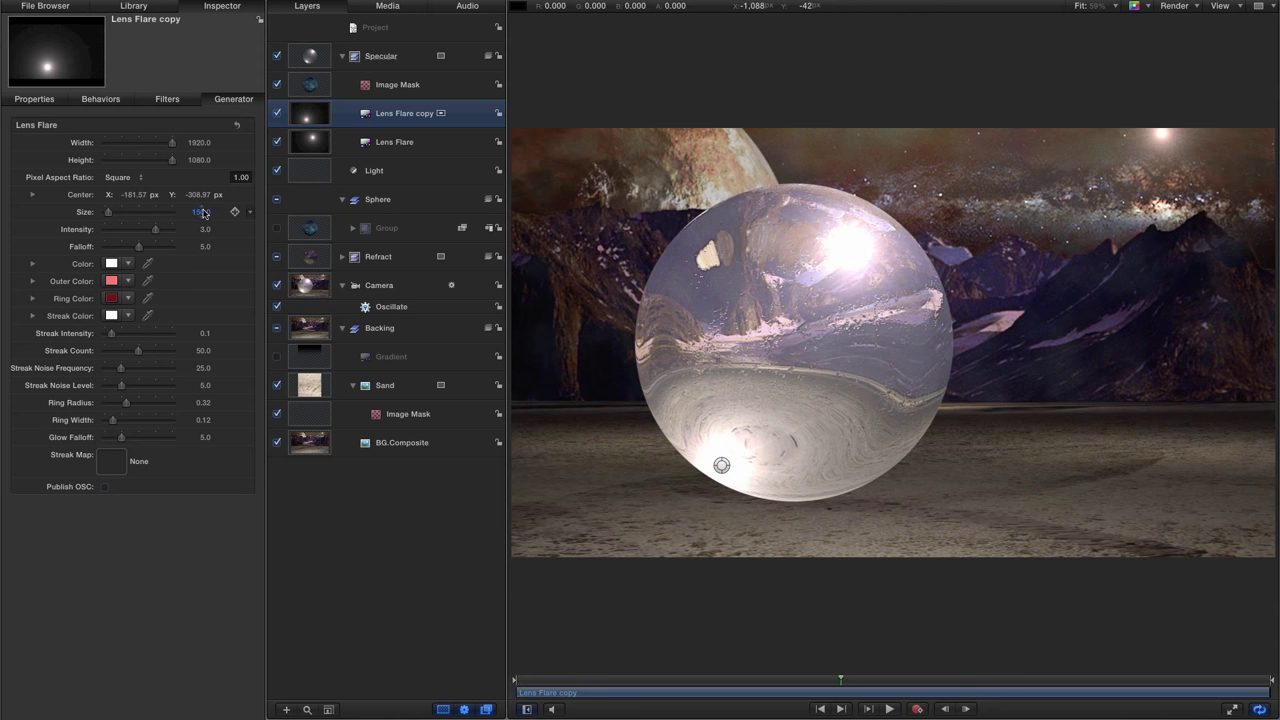
drag(203, 212, 168, 212)
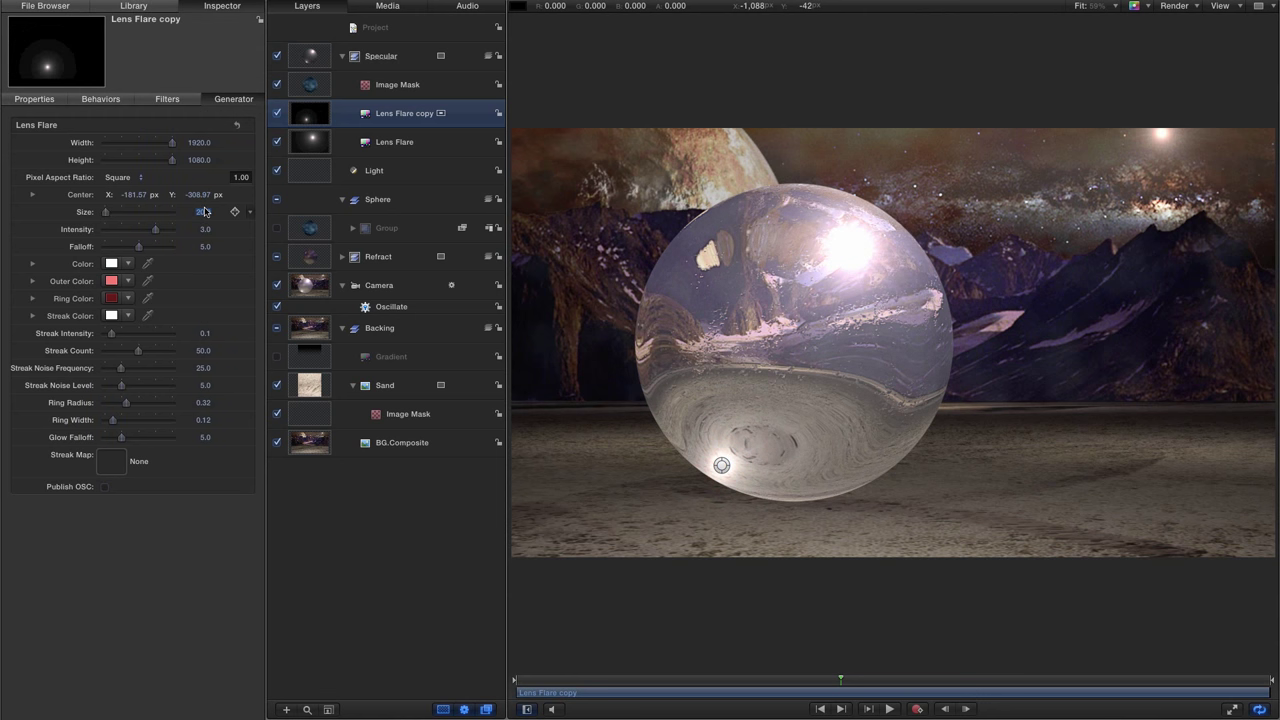
drag(112, 334, 137, 341)
drag(134, 339, 136, 341)
Step: Duplicate Lens Flare copy and move the new flare's center to the sphere's upper-right edge at about X 199 px, Y 326 px
right_click(313, 112)
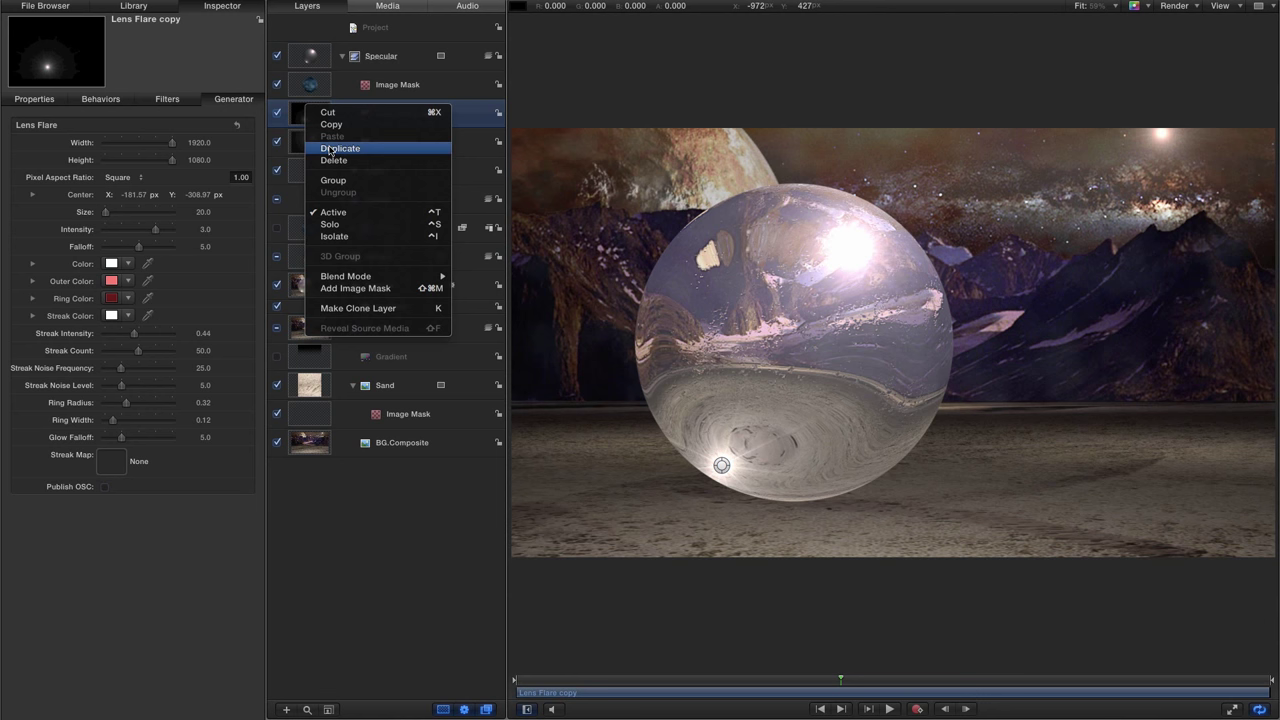
click(330, 148)
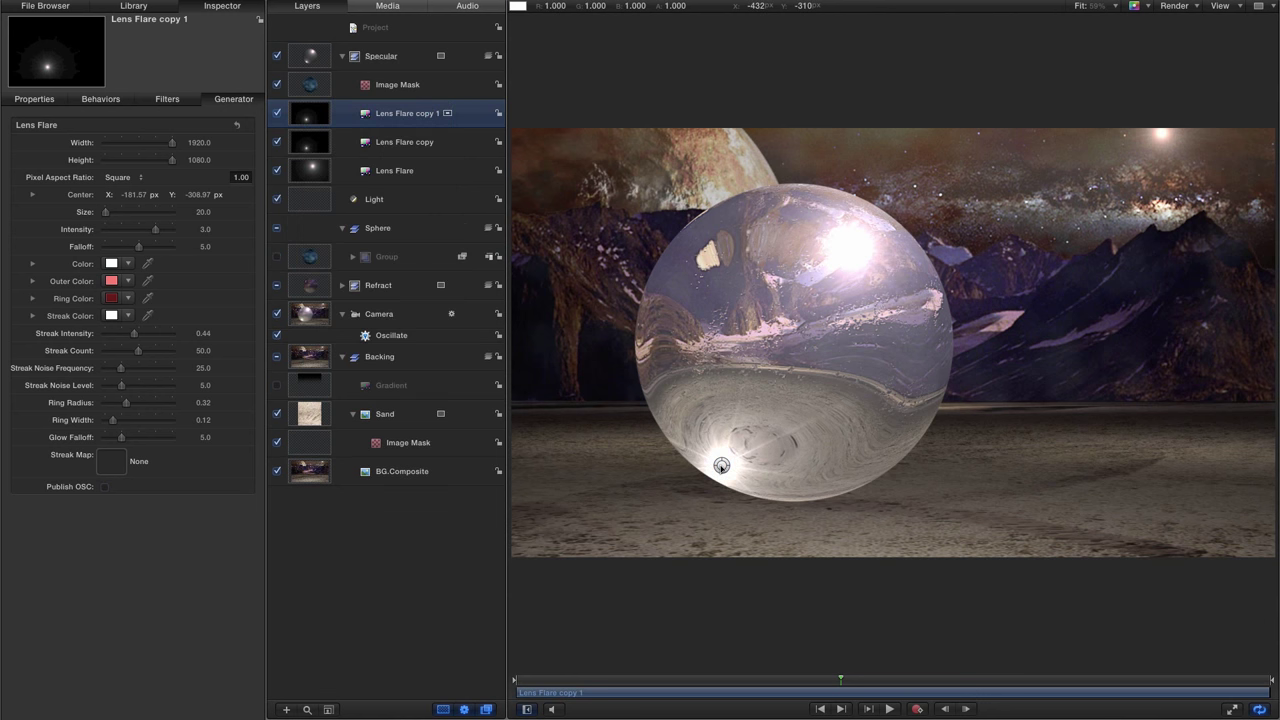
drag(721, 465, 874, 213)
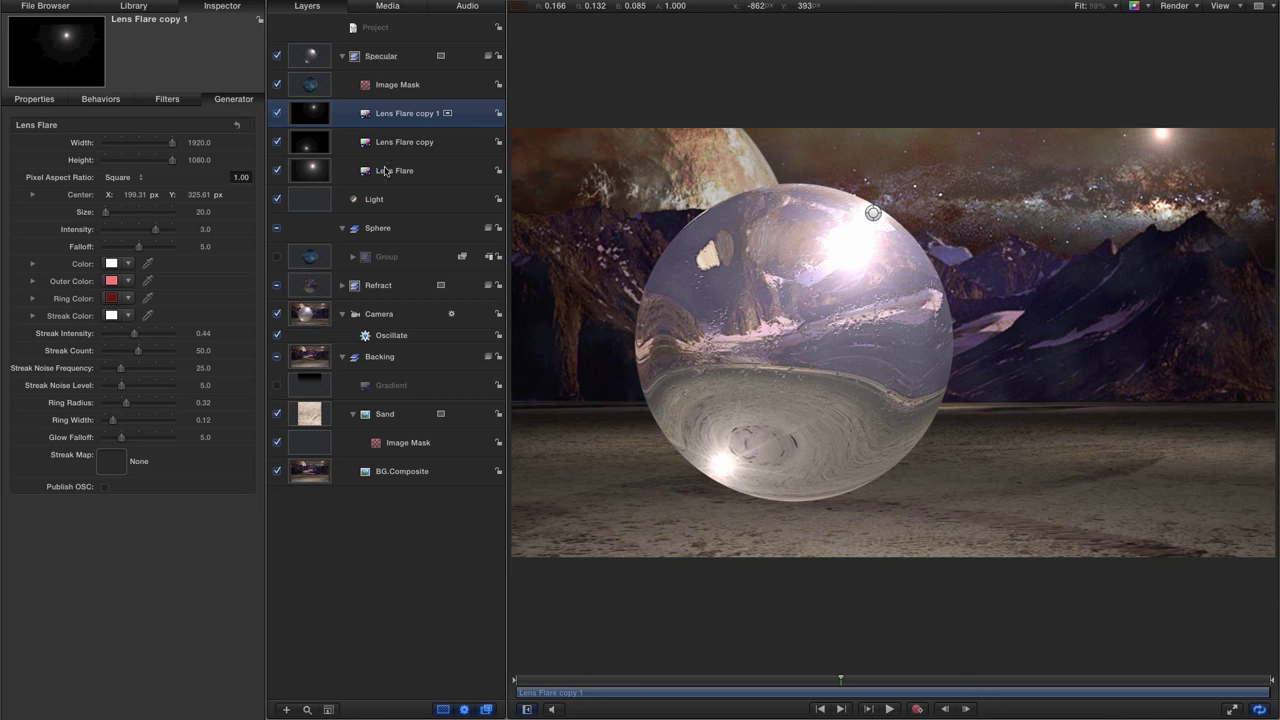
Step: Set the original Lens Flare's size to 100 and its intensity to 2
click(308, 146)
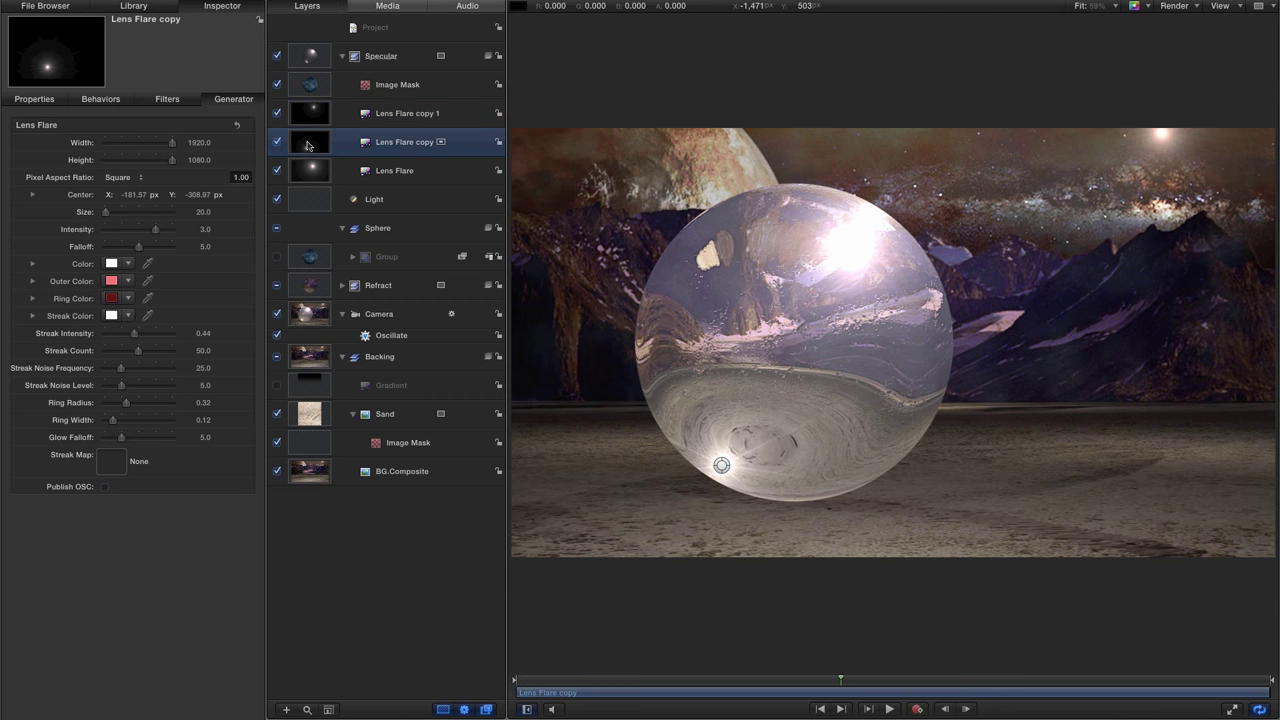
click(319, 166)
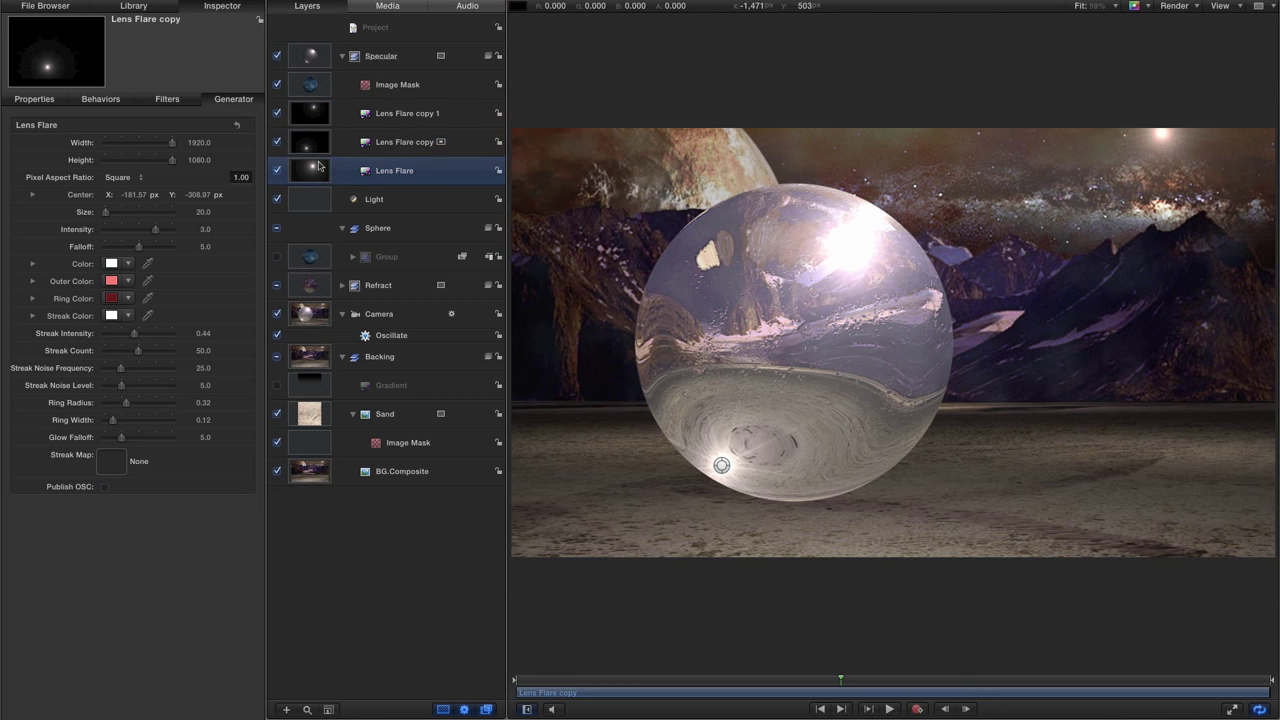
click(203, 212)
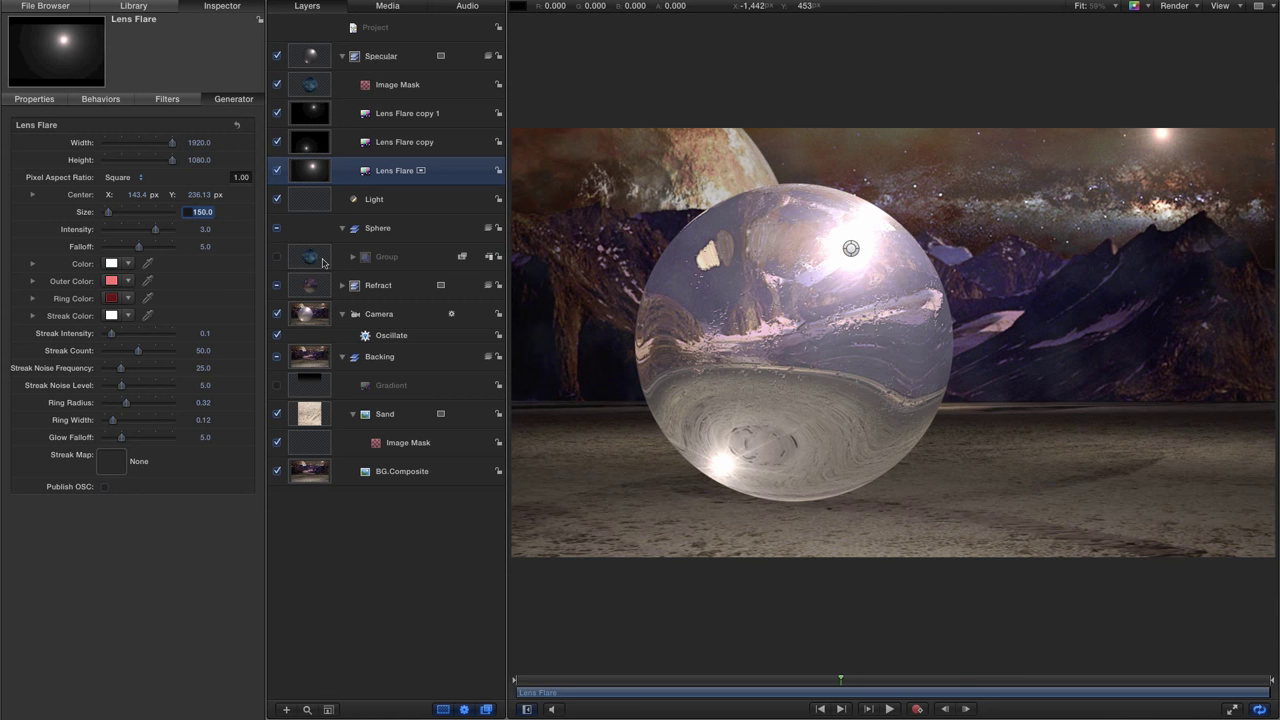
text(1)
key(Return)
text(100)
key(Return)
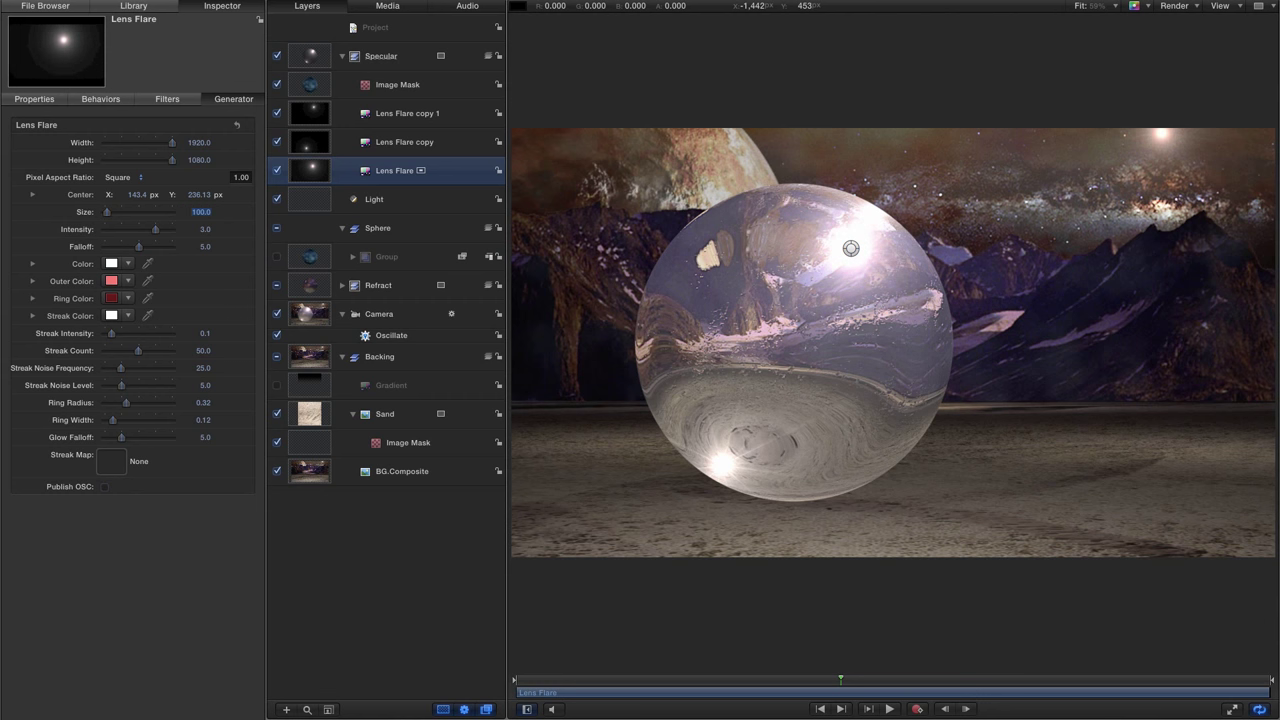
click(205, 229)
text(2)
key(Return)
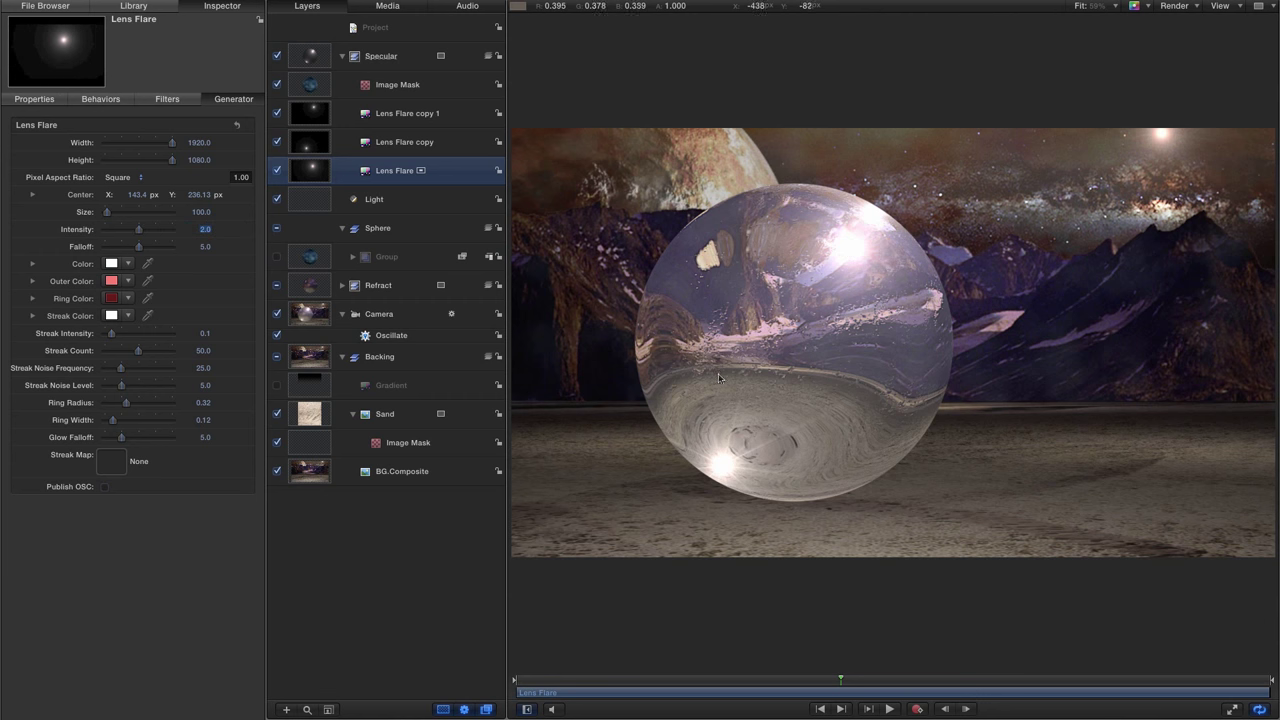
Step: Compare the sphere with the Specular group hidden and shown, and play the animation to check the flares
click(277, 56)
click(277, 56)
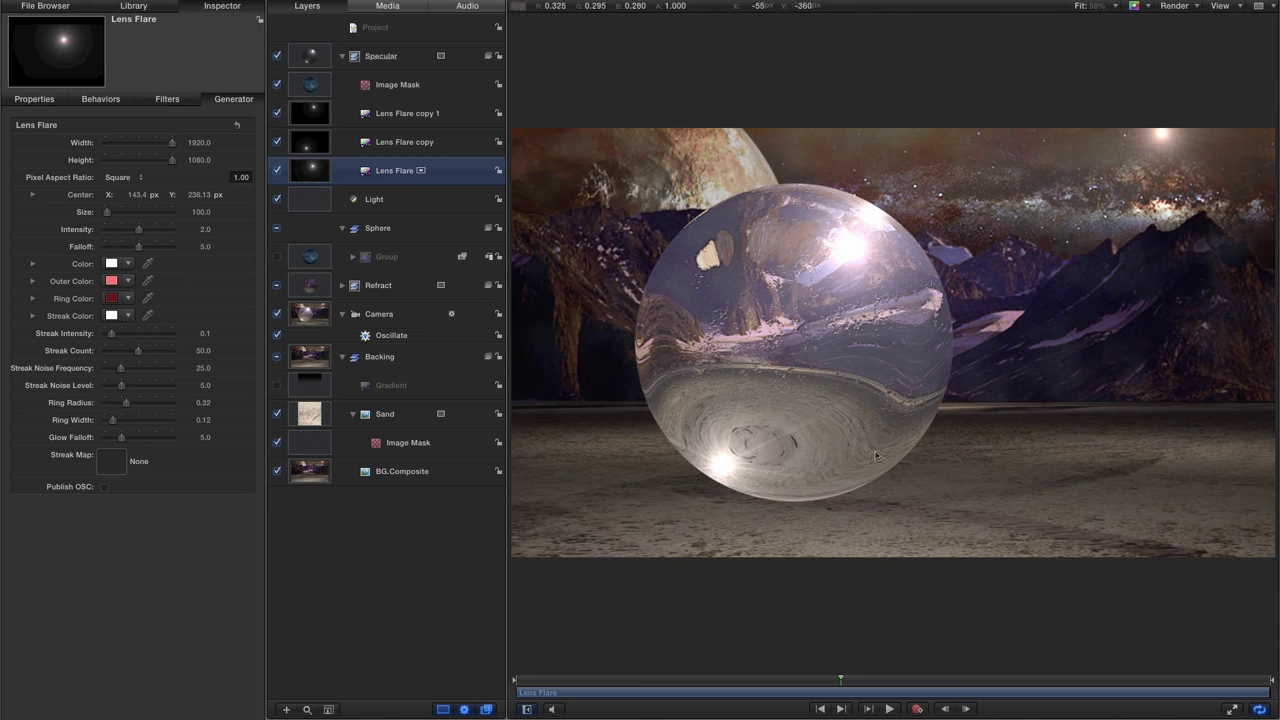
click(889, 709)
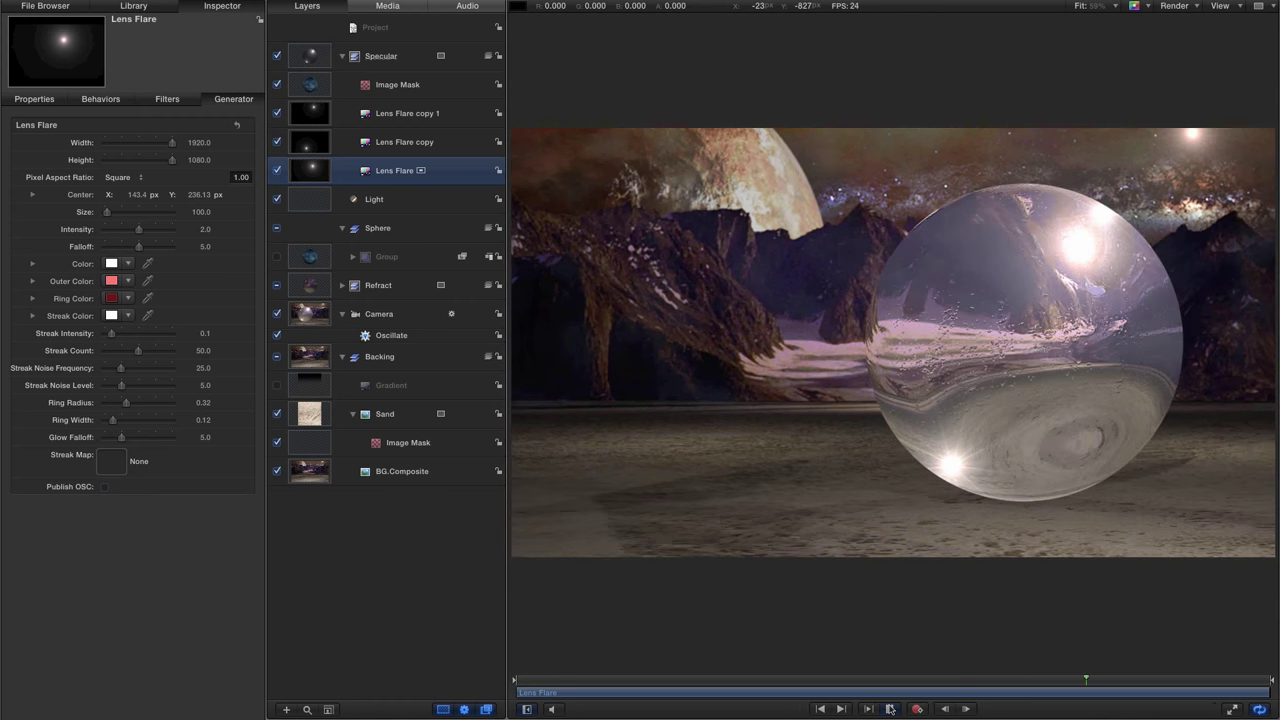
click(889, 709)
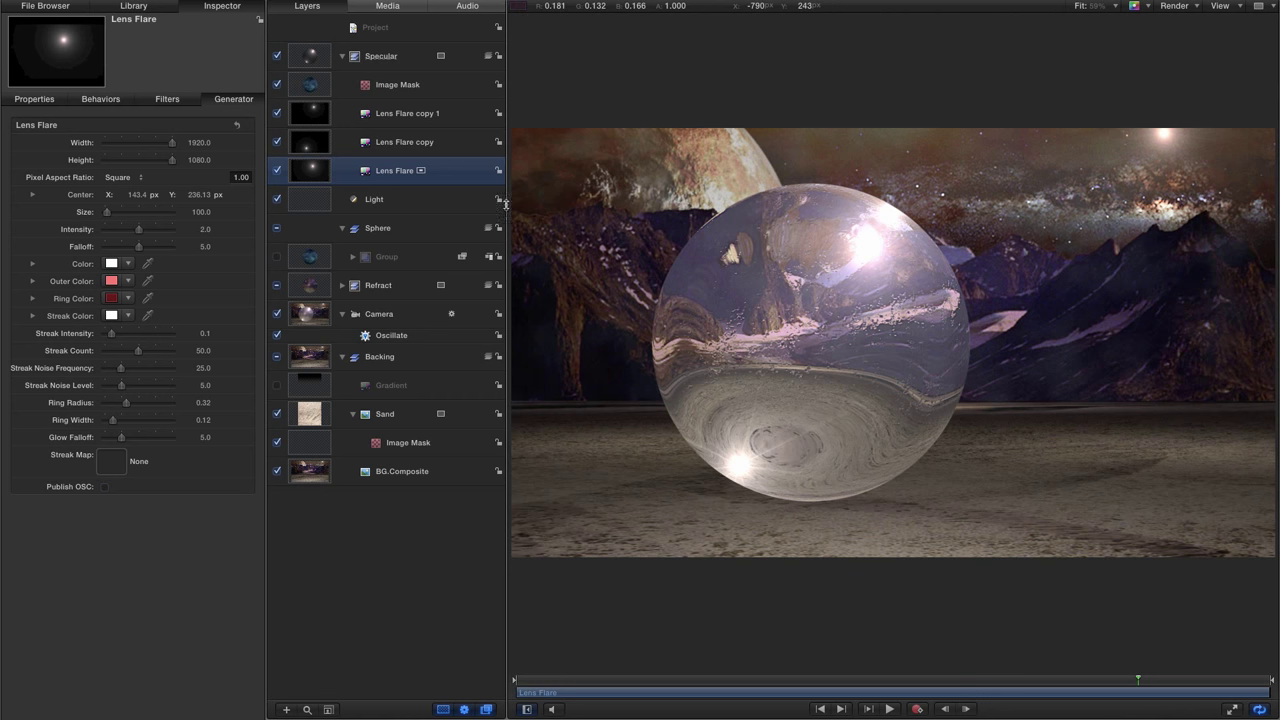
Step: Add a Link parameter behavior to the Specular group's X position and assign the Camera as its source object
click(310, 55)
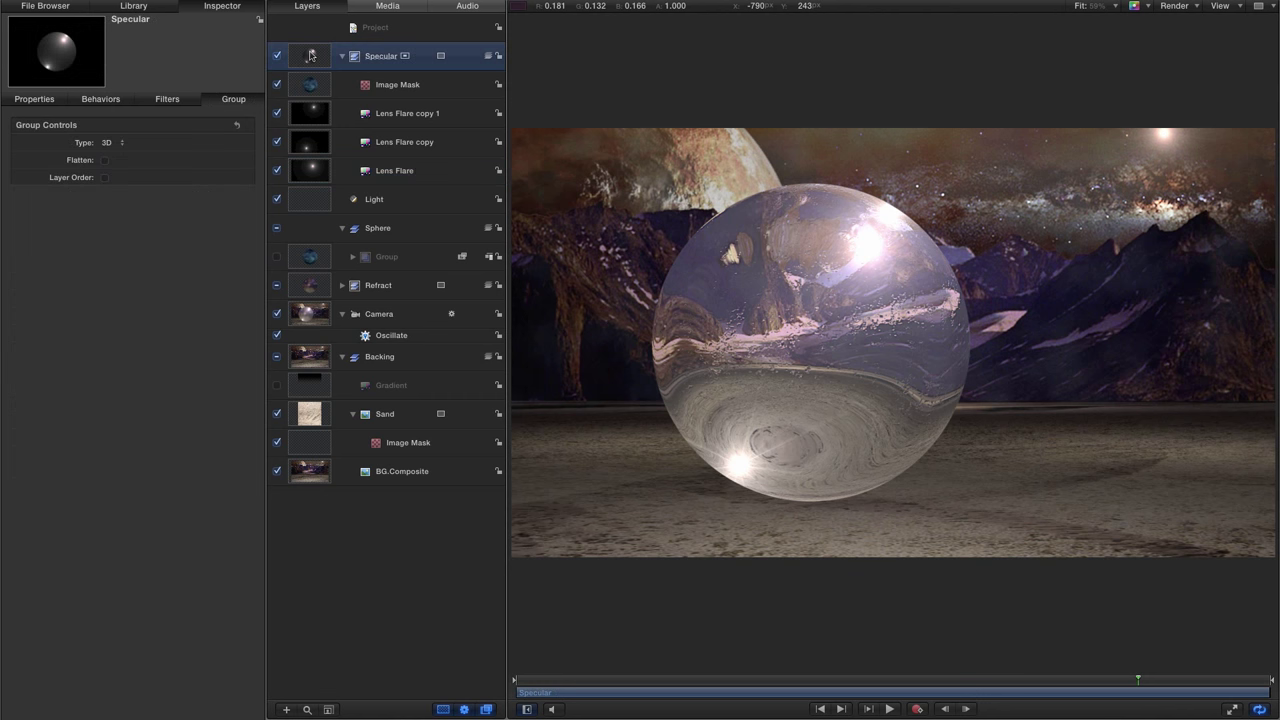
click(35, 99)
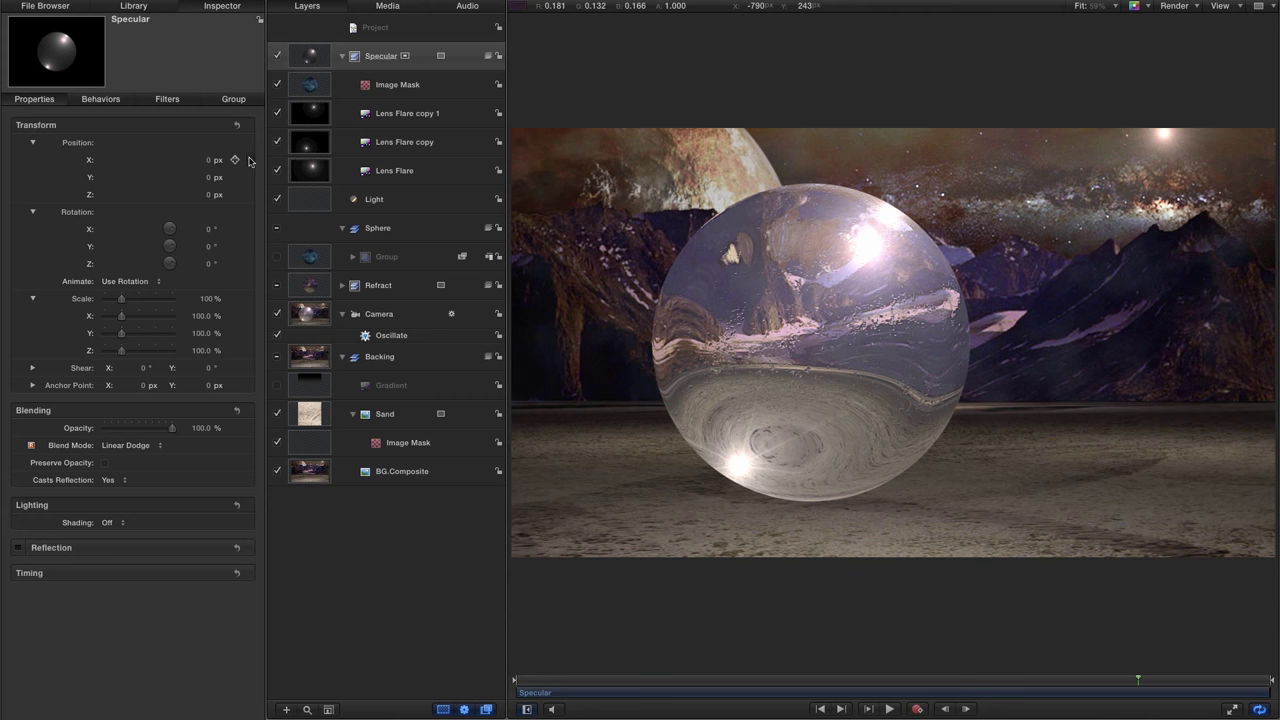
click(249, 161)
mouse_move(340, 216)
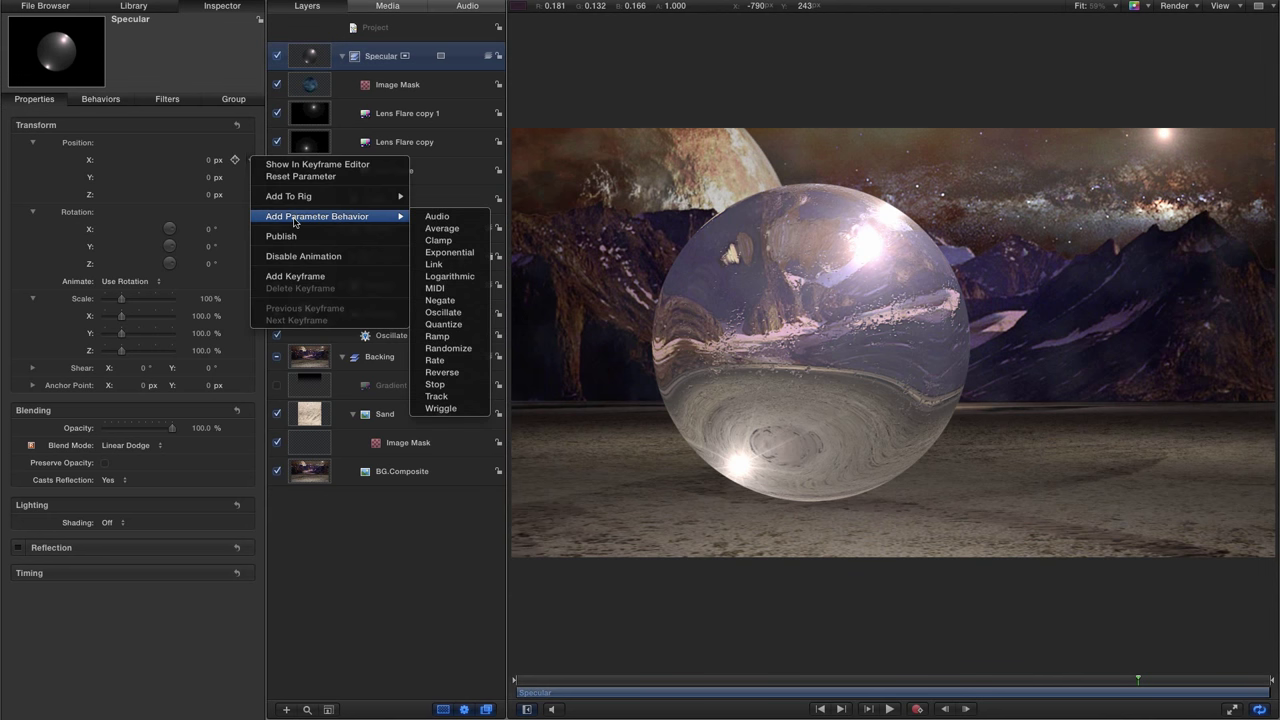
click(434, 265)
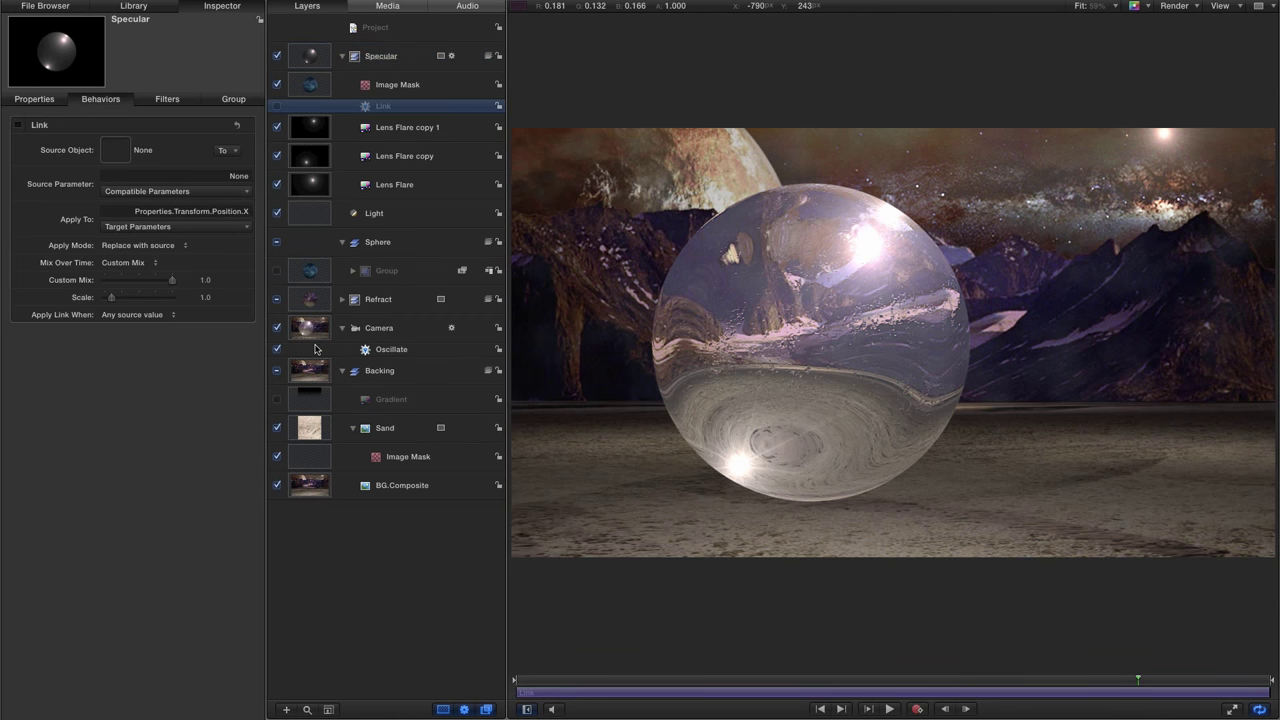
drag(312, 332, 112, 150)
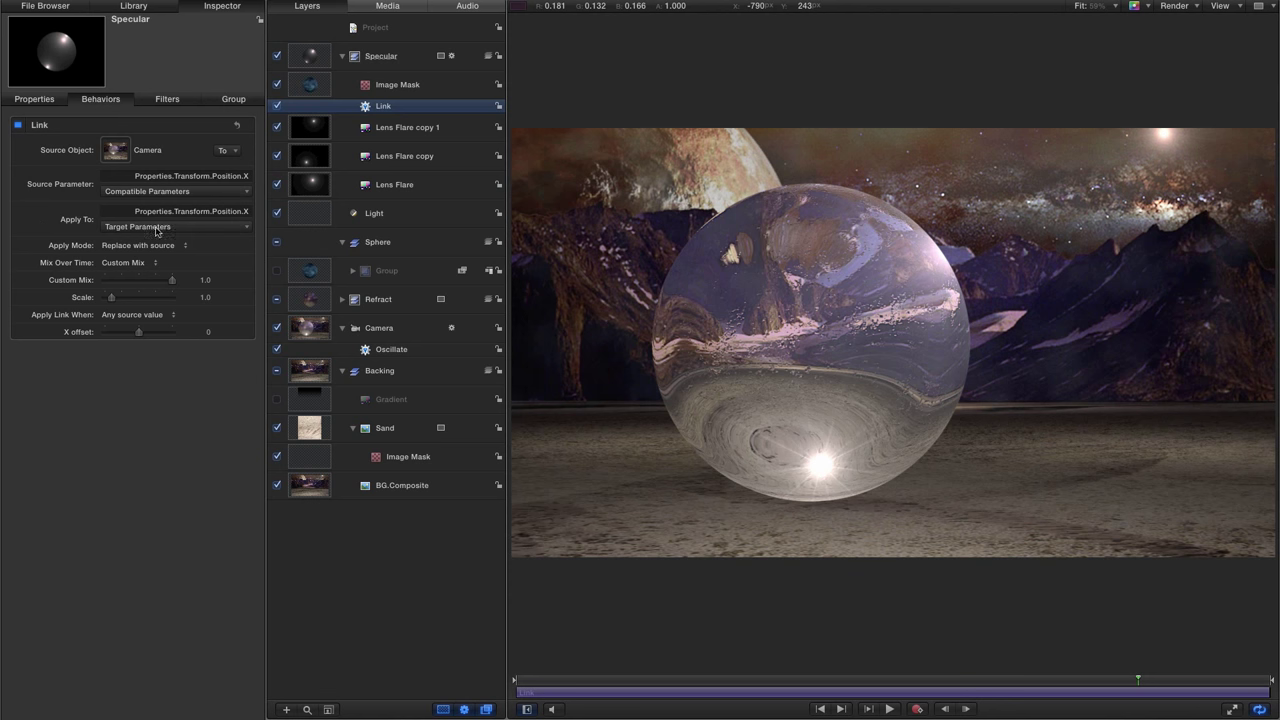
Step: Retarget the Link behavior so that it applies to the Specular group's Z rotation
click(180, 227)
mouse_move(230, 241)
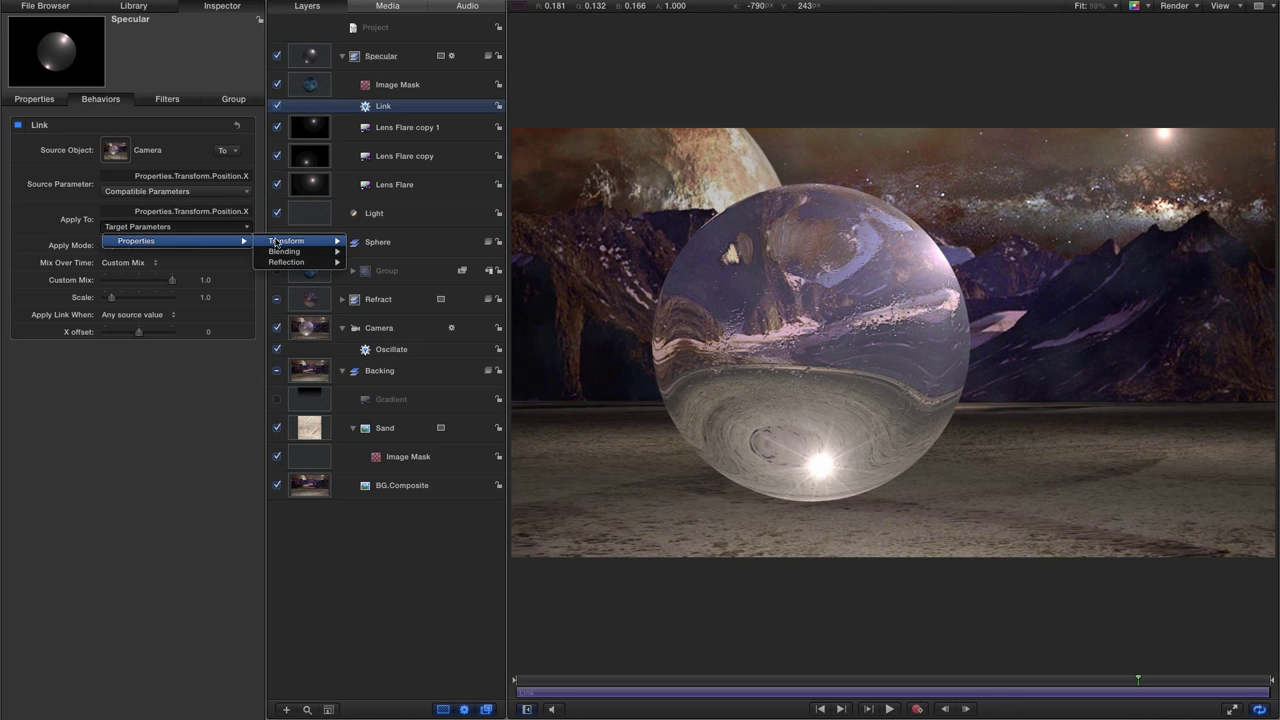
mouse_move(278, 242)
mouse_move(420, 242)
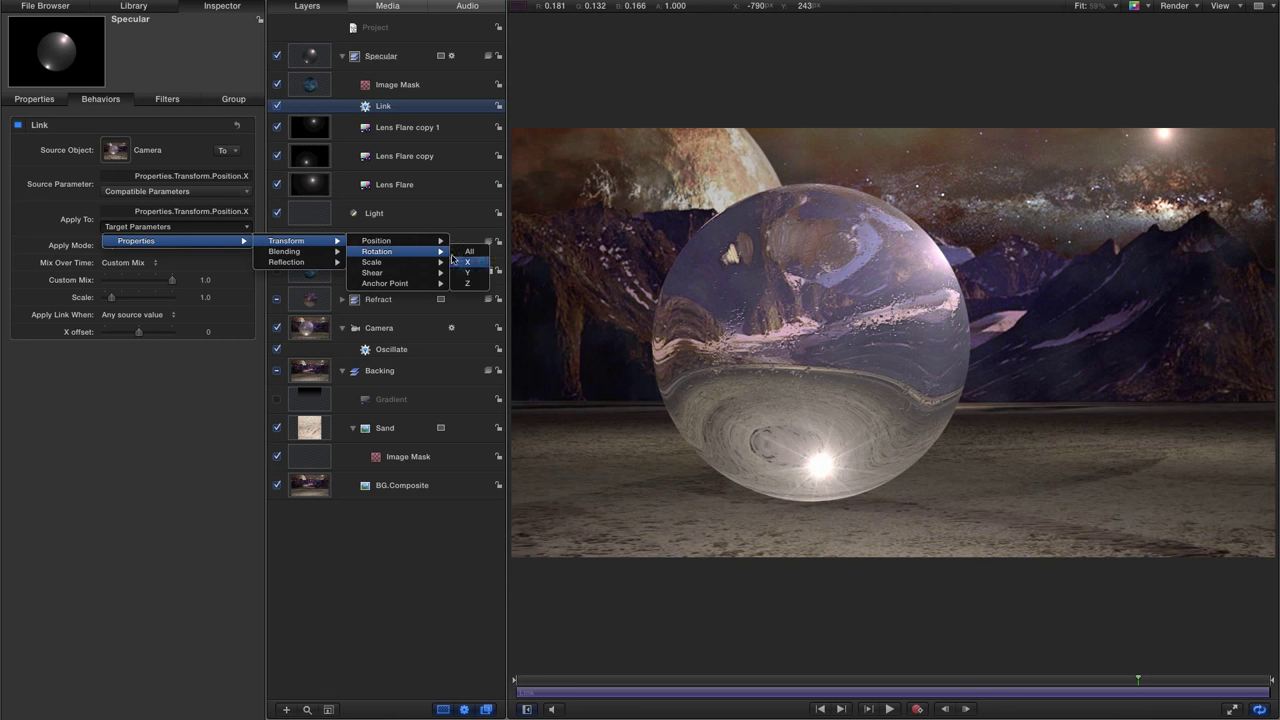
click(458, 288)
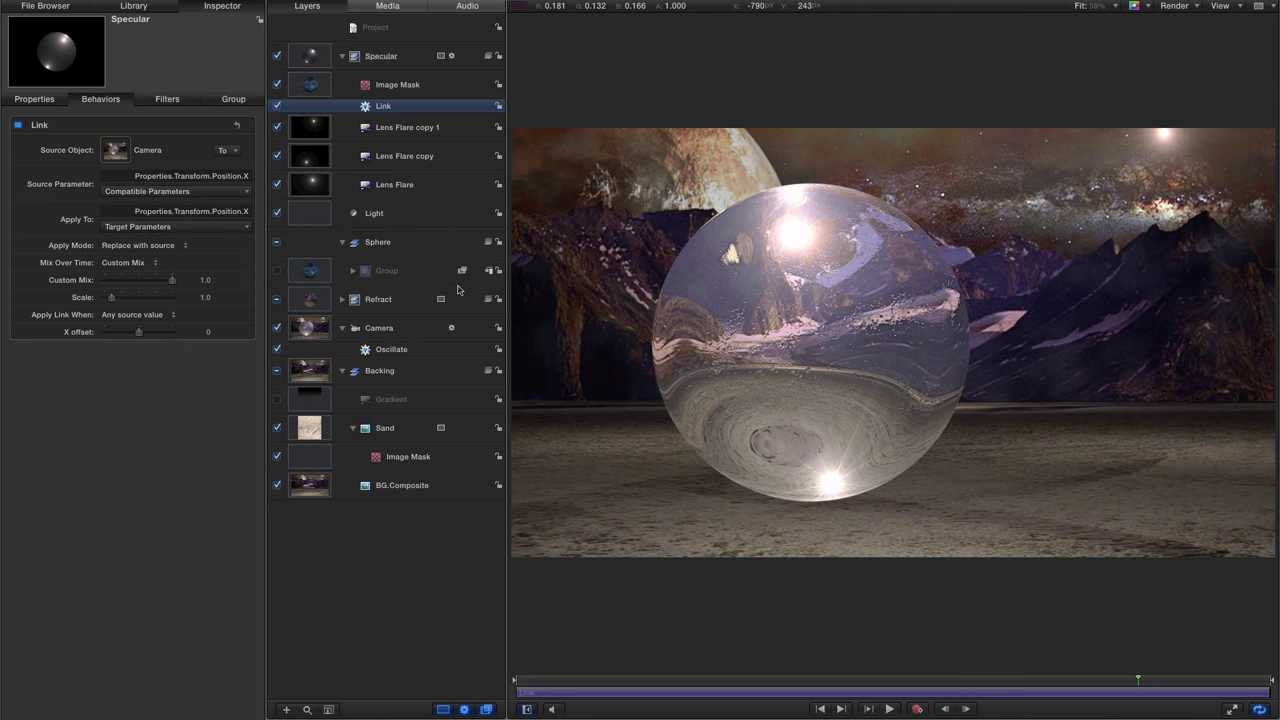
Step: Set the Link behavior's scale to -0.125 and its X offset to 598
click(206, 298)
key(BackSpace)
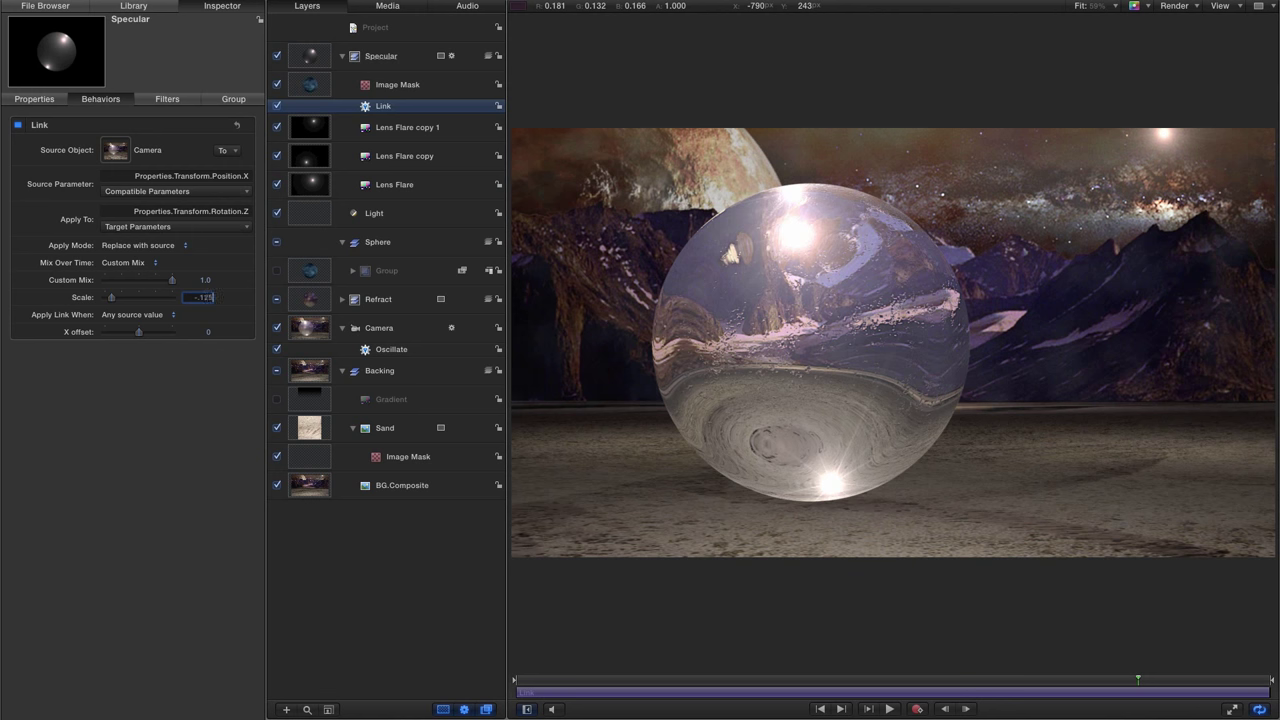
key(Tab)
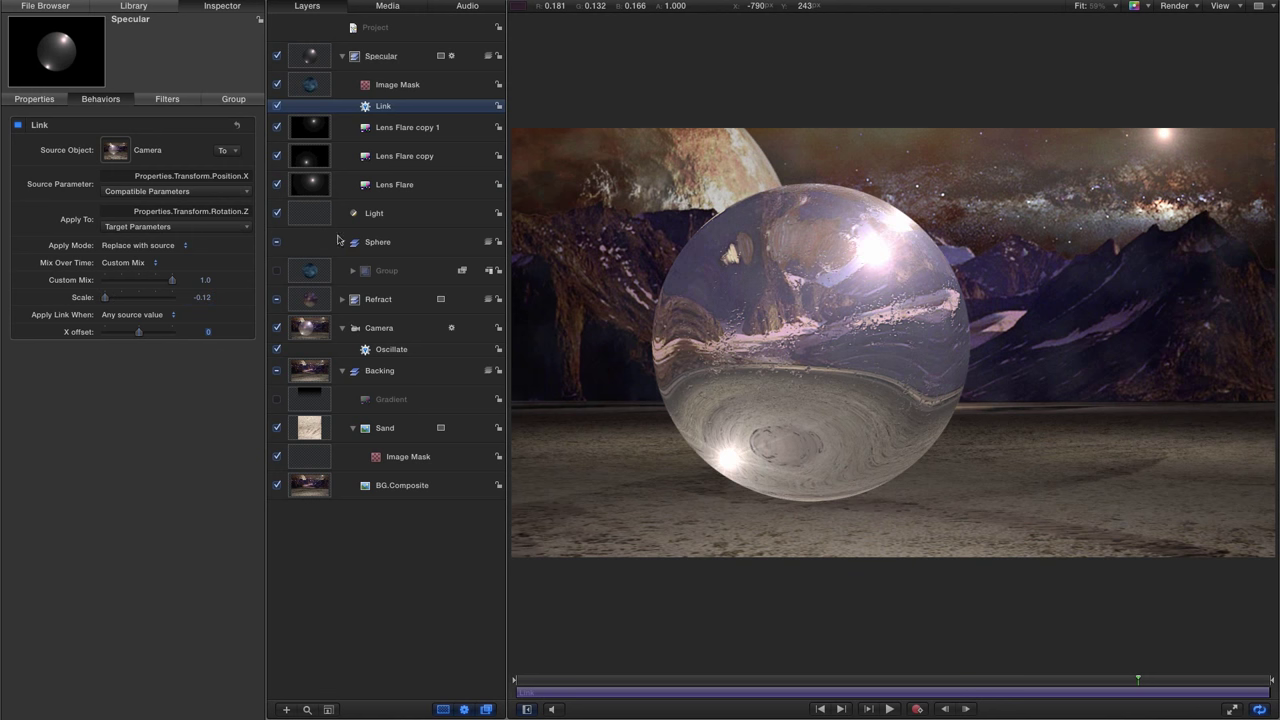
drag(212, 334, 290, 334)
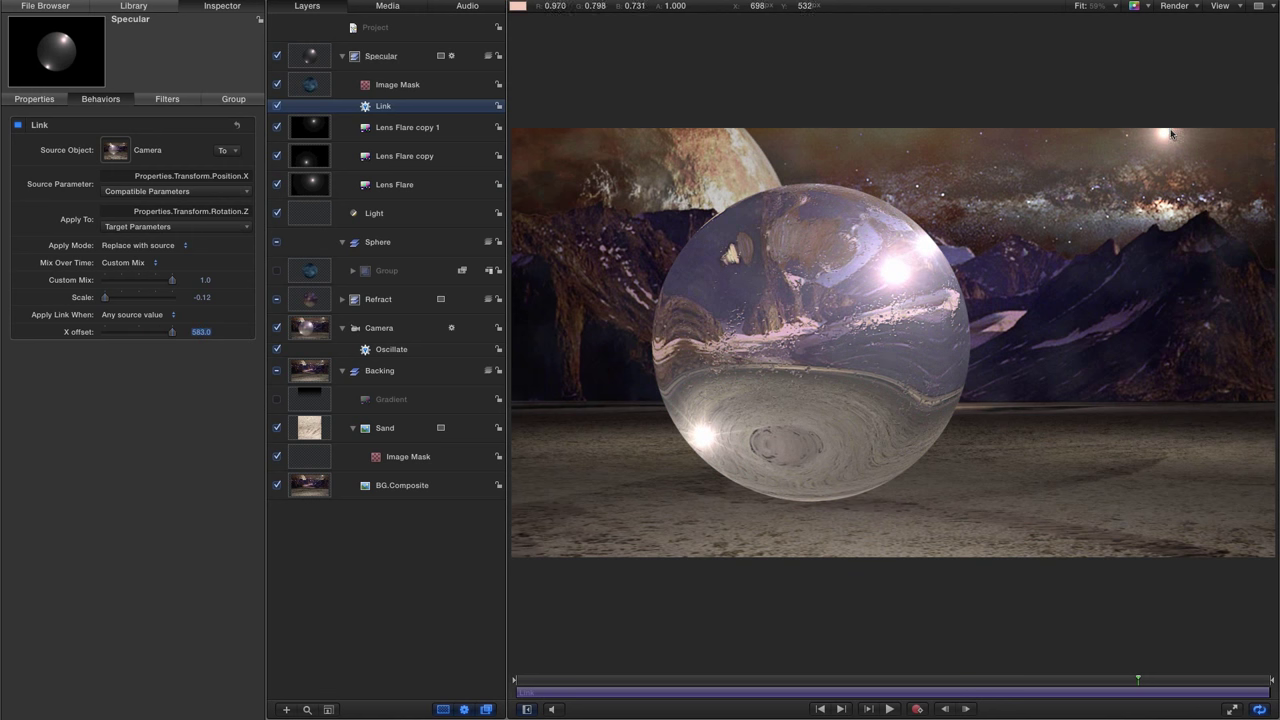
drag(201, 331, 206, 331)
Step: Play the animation from the start to check how the highlights rotate as the camera moves
click(815, 709)
click(889, 709)
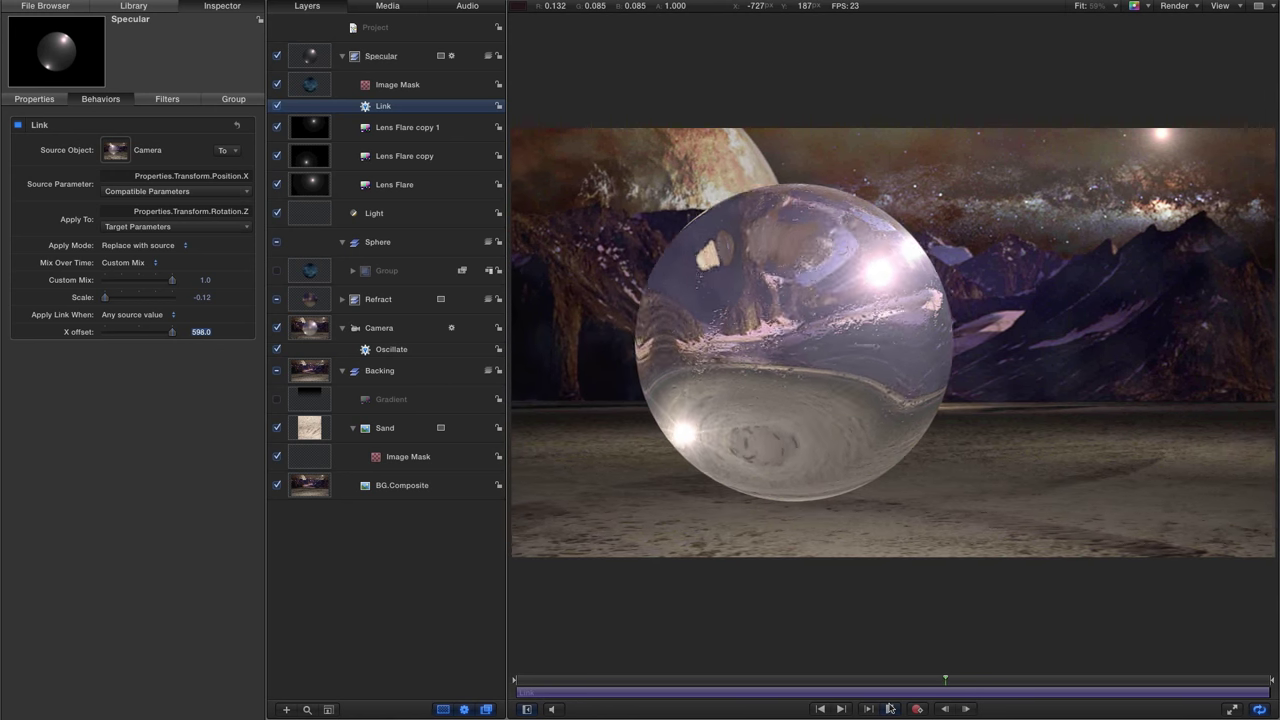
key(space)
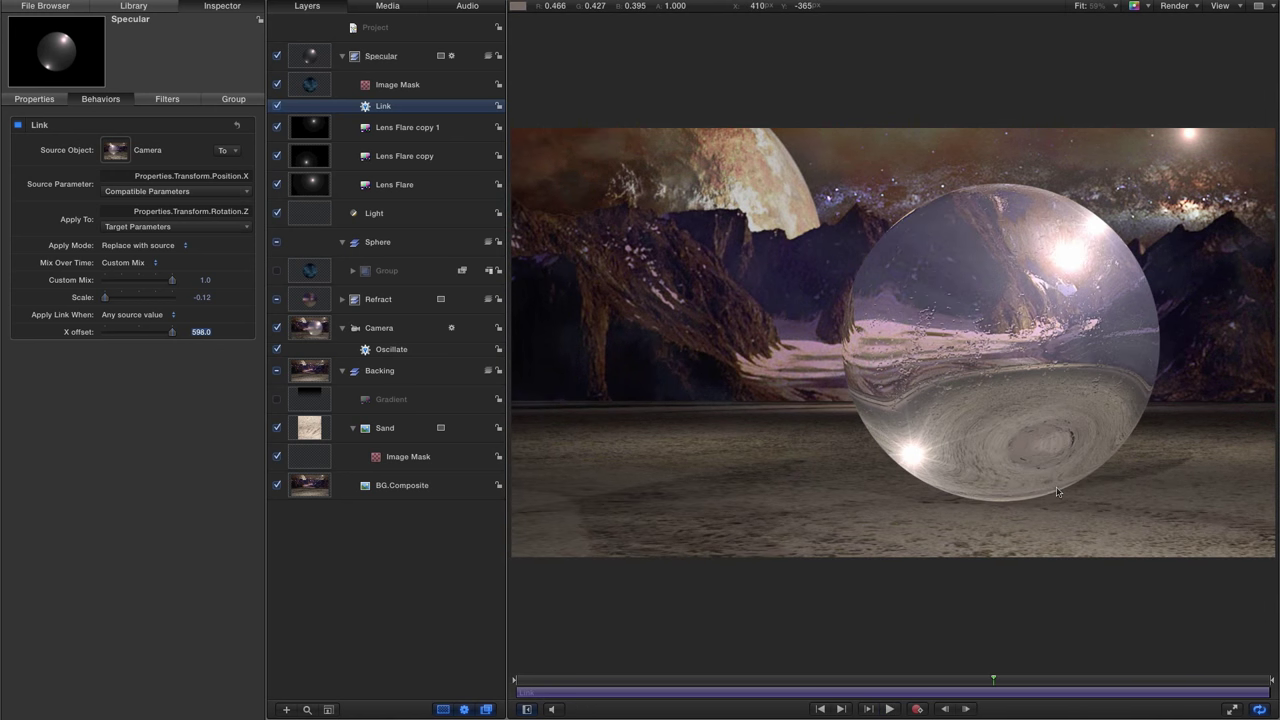
click(1057, 491)
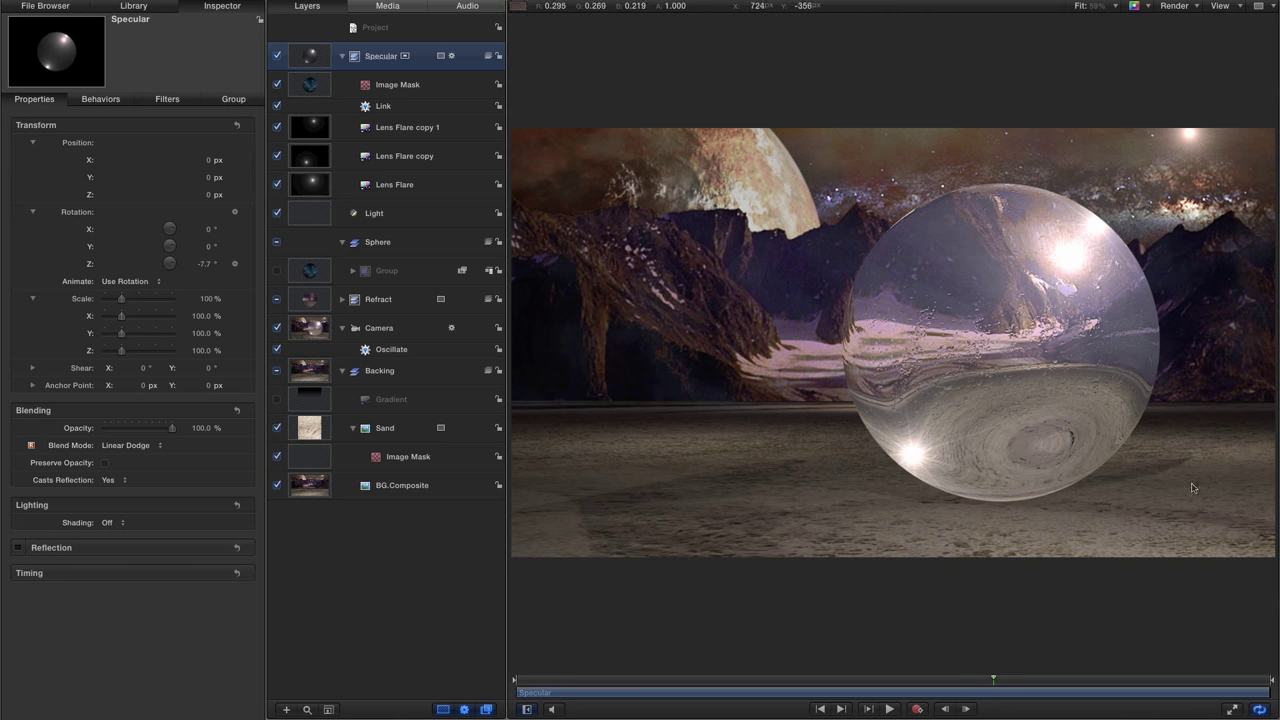
Step: Duplicate the Specular group and rename the duplicate Specular Floor
right_click(310, 53)
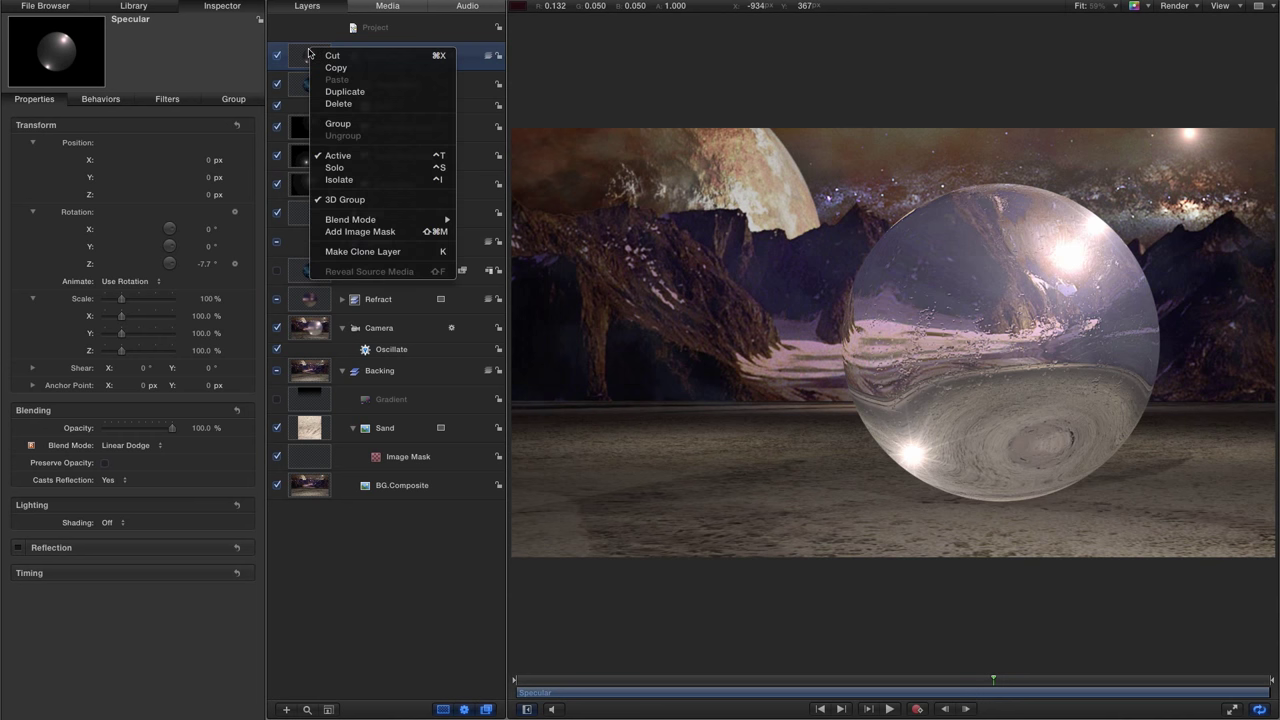
click(343, 92)
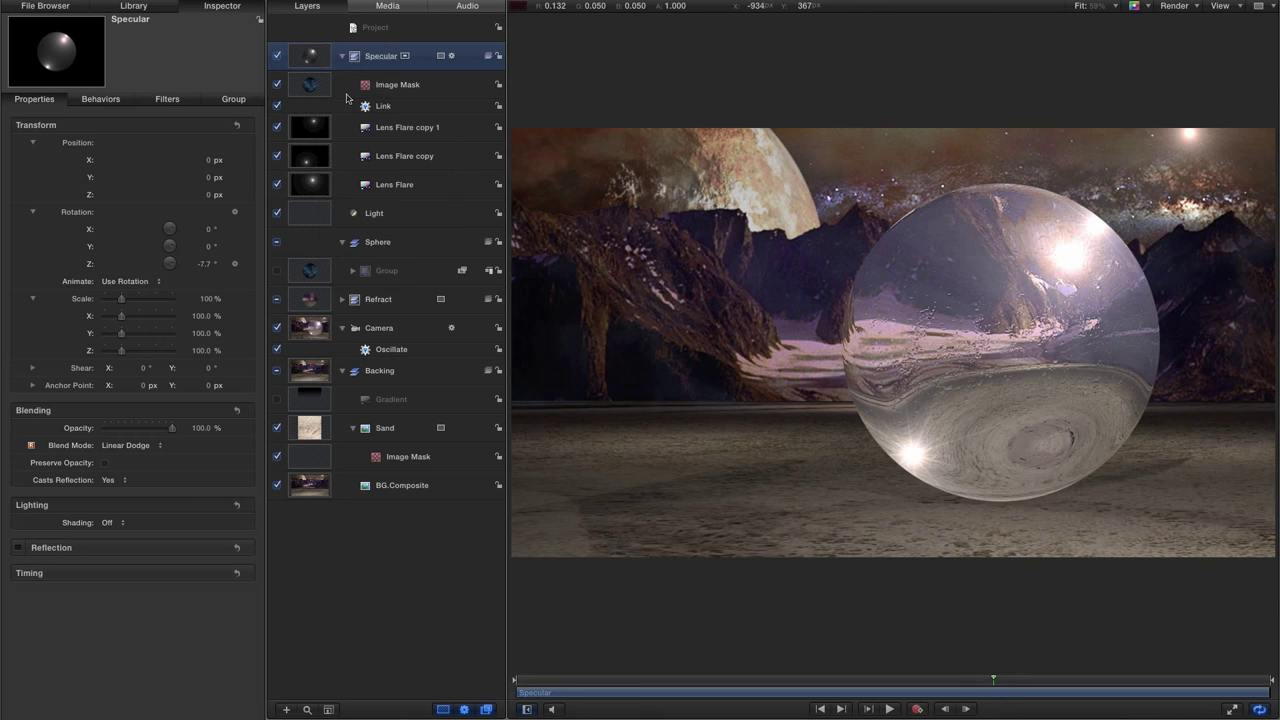
double_click(404, 58)
text(Floor)
key(Return)
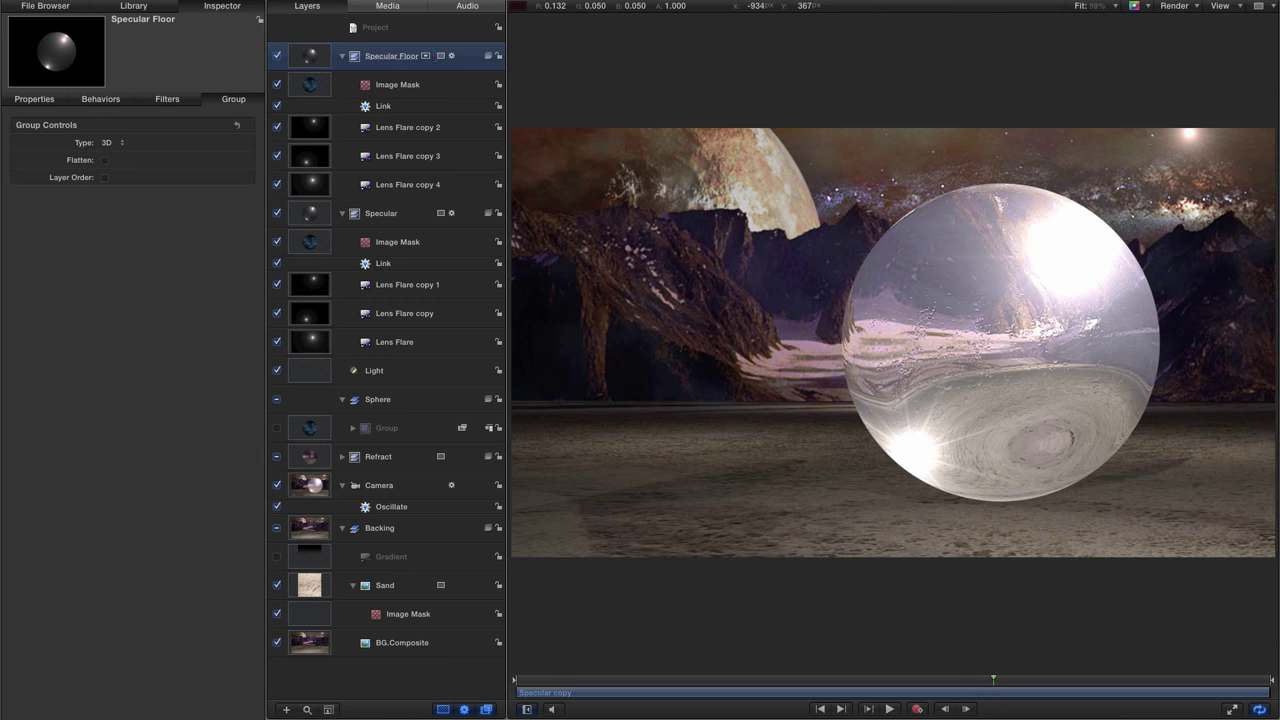
Step: Set the Specular Floor group's X rotation to -90° and its Y position to -400 px
click(47, 101)
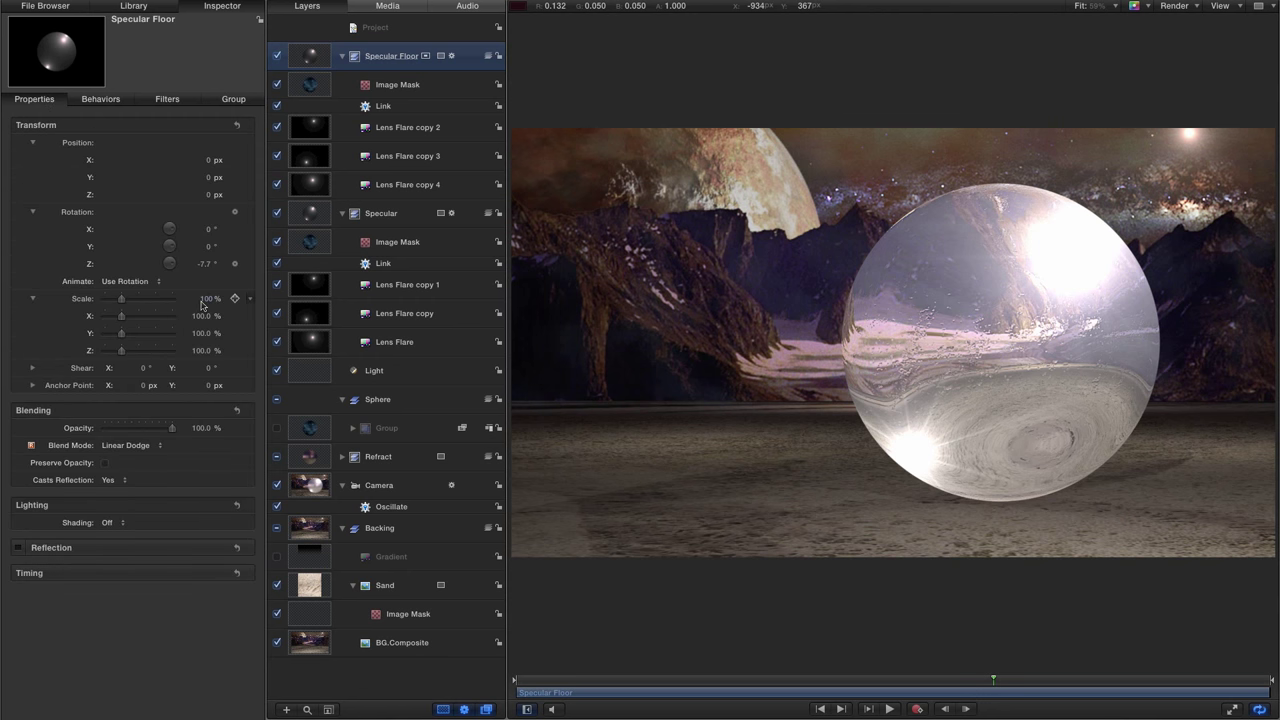
click(208, 230)
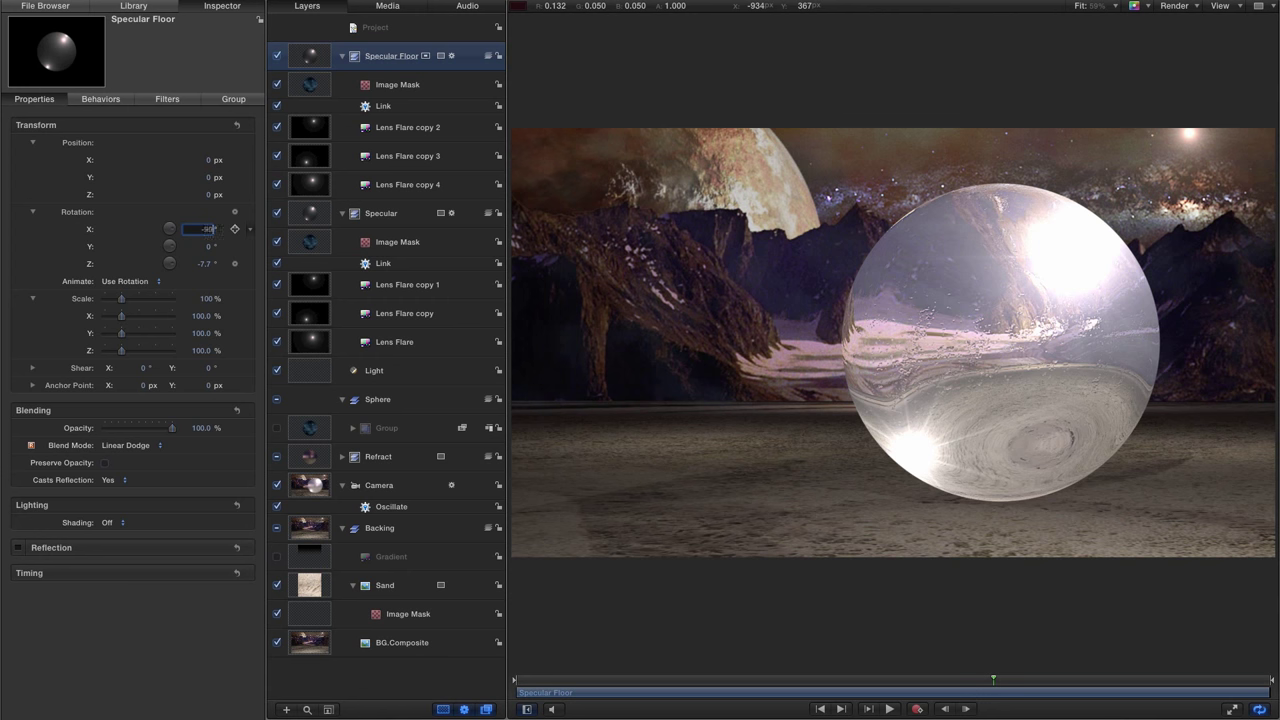
key(Return)
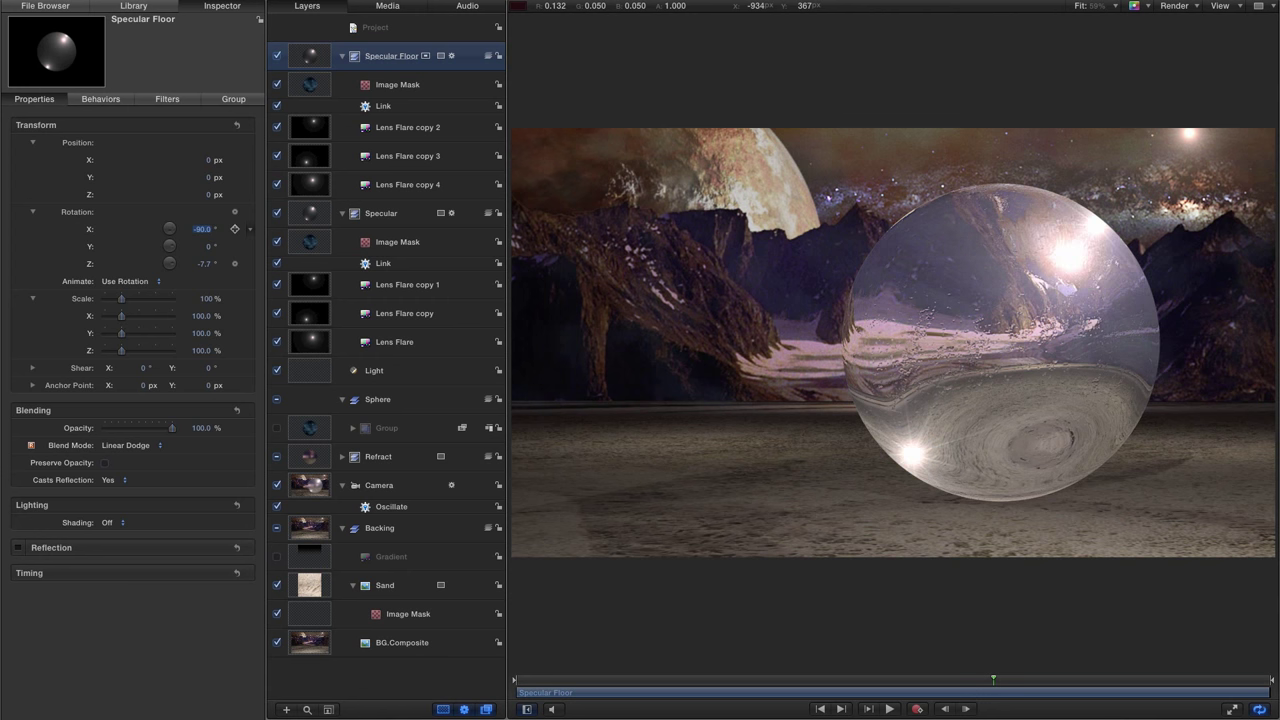
click(209, 178)
text(-400)
key(Return)
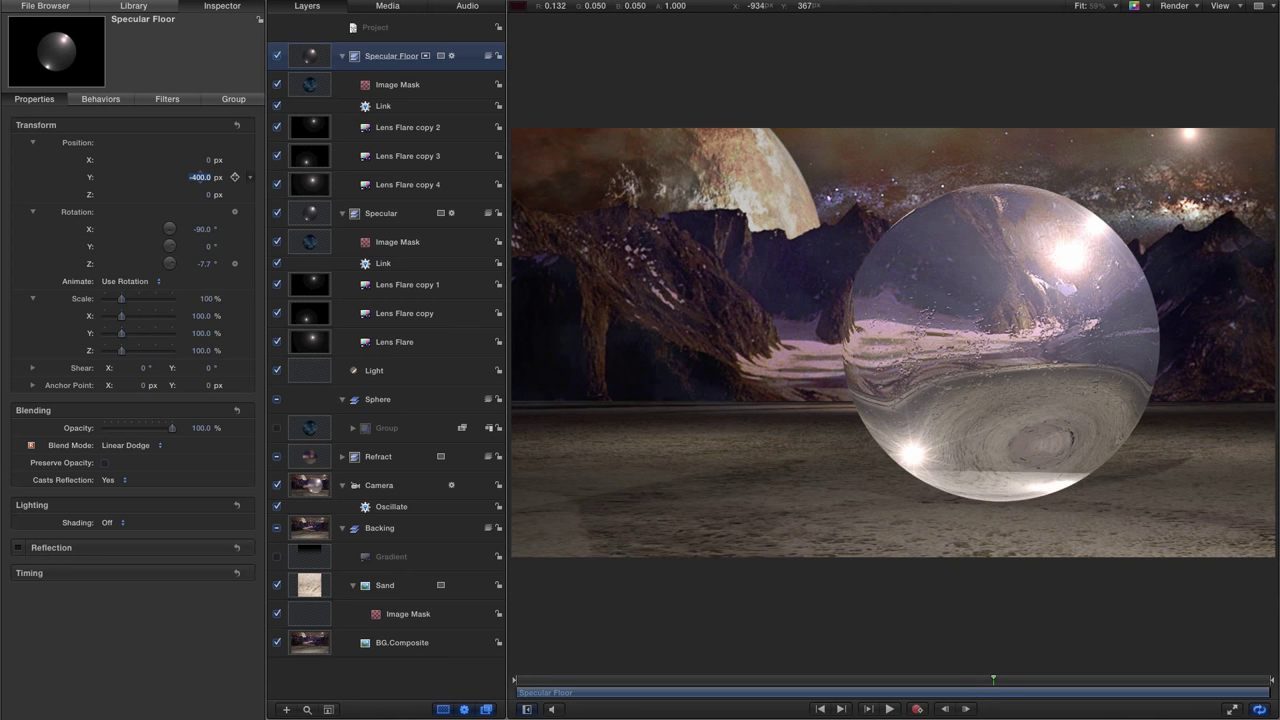
Step: Disable the Specular Floor group's image mask and set the group's blend mode to Add
click(277, 84)
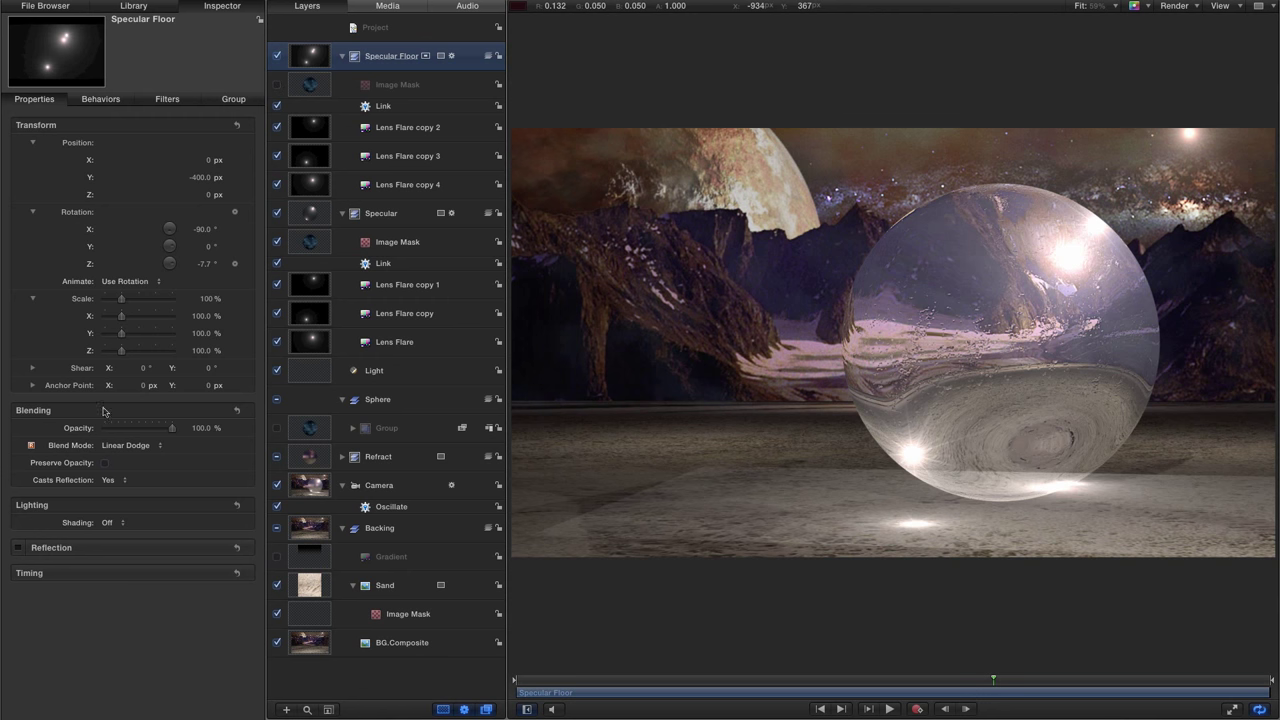
click(125, 445)
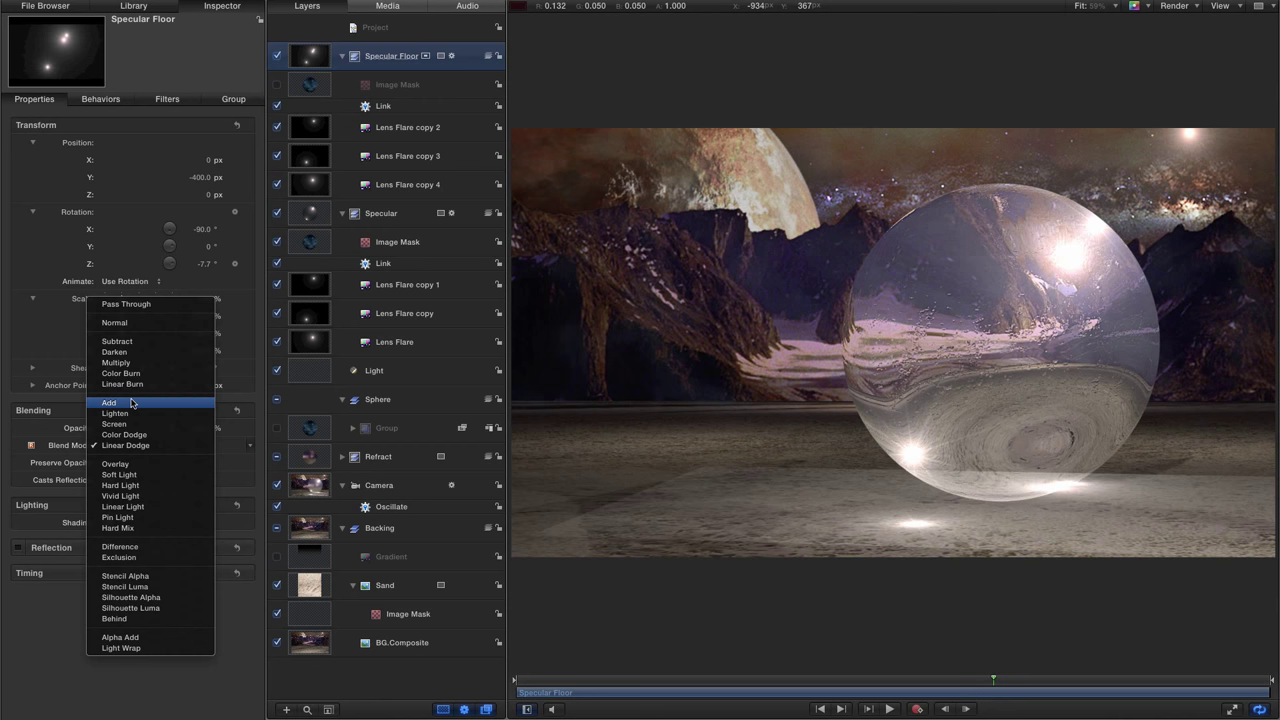
click(131, 402)
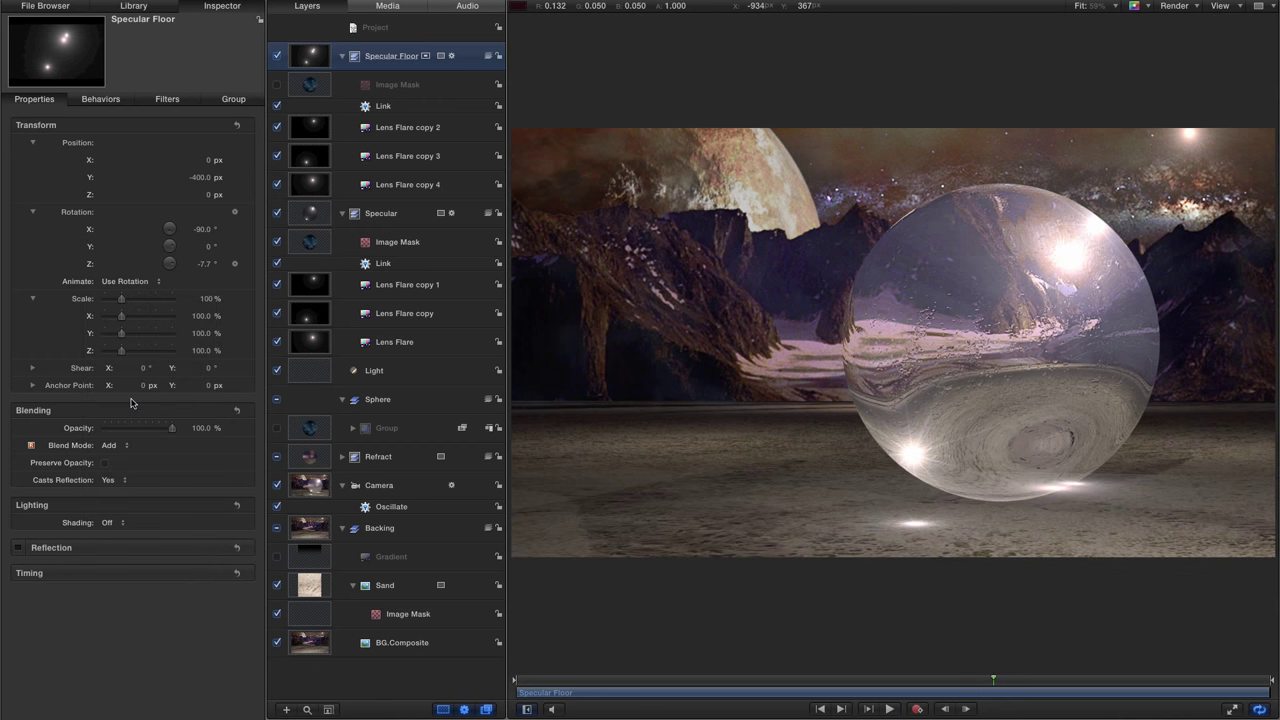
Step: Try an opacity of 50% on the Specular Floor group and play the animation to check the floor highlights
click(201, 428)
text(50)
key(Return)
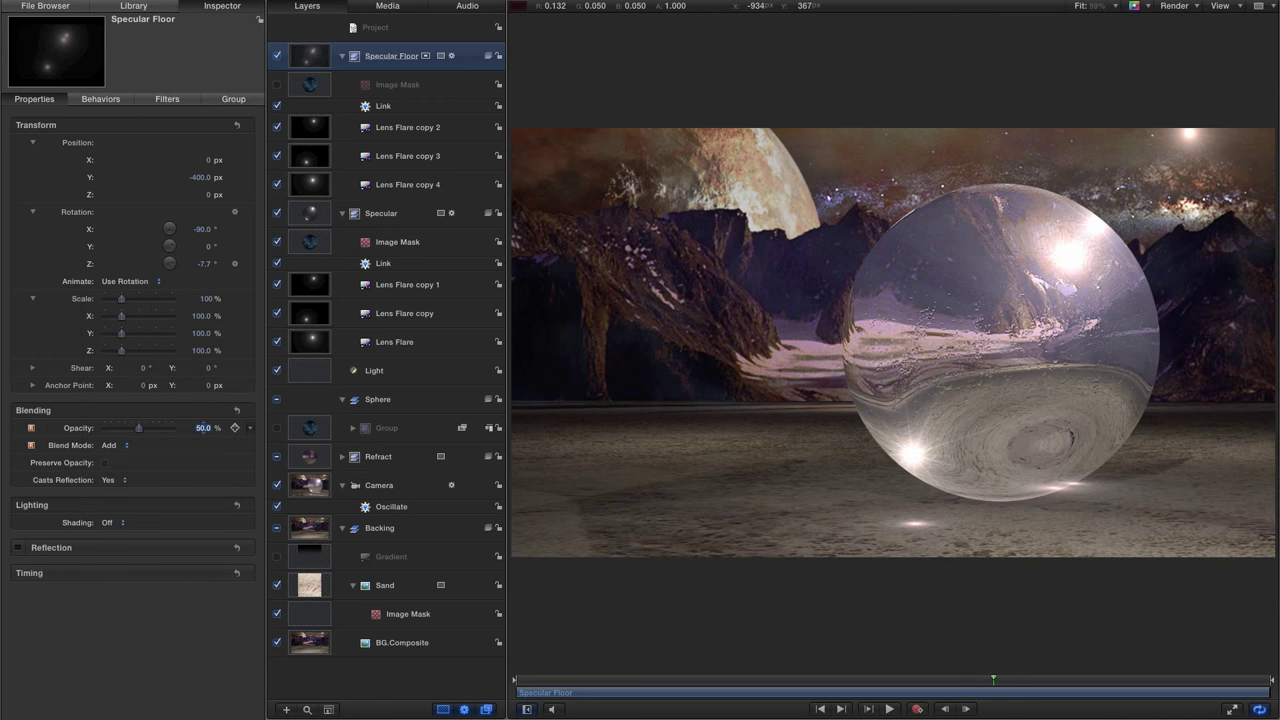
key(space)
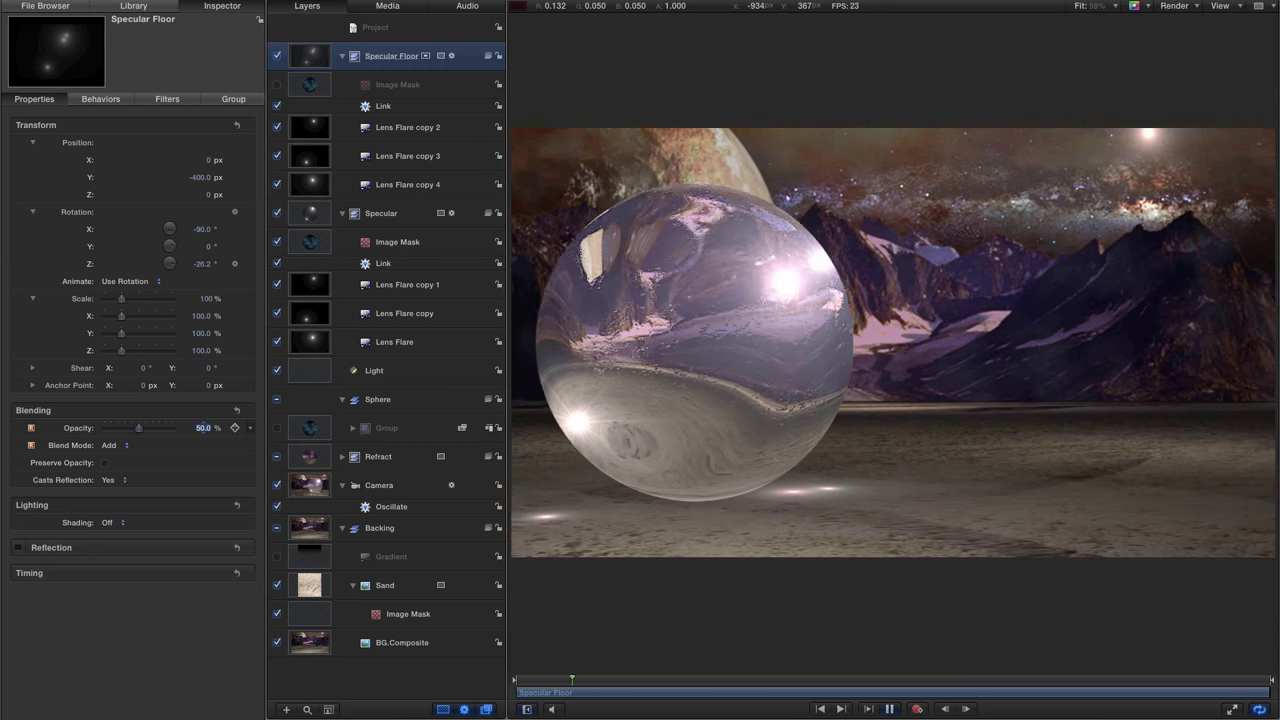
key(space)
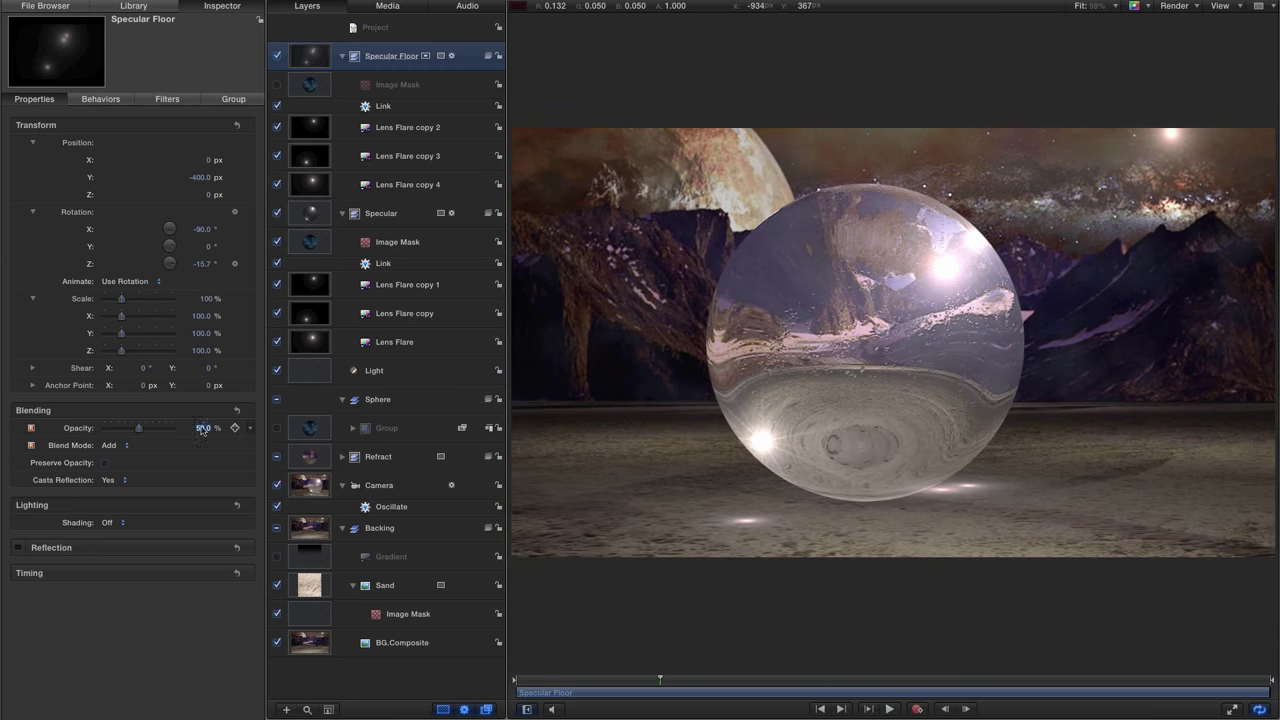
Step: Set the Specular Floor group's opacity to 30% and play the animation to check the floor highlights
click(201, 430)
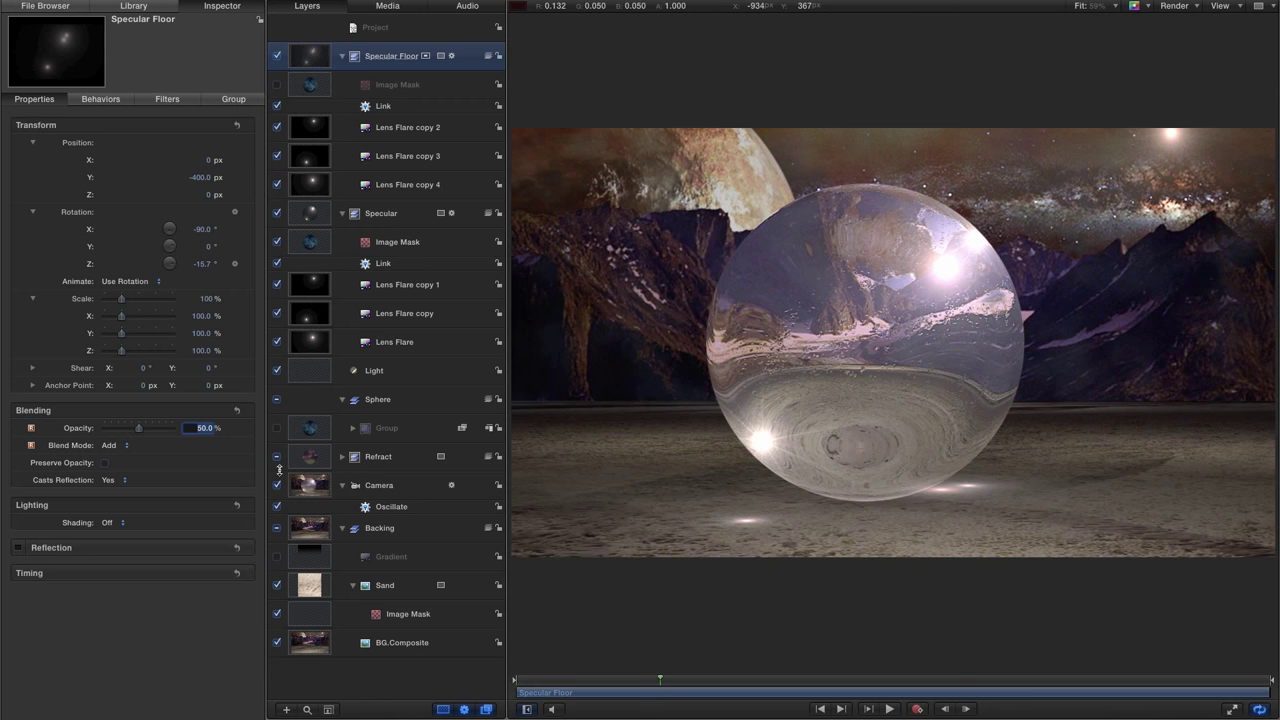
text(30)
key(Return)
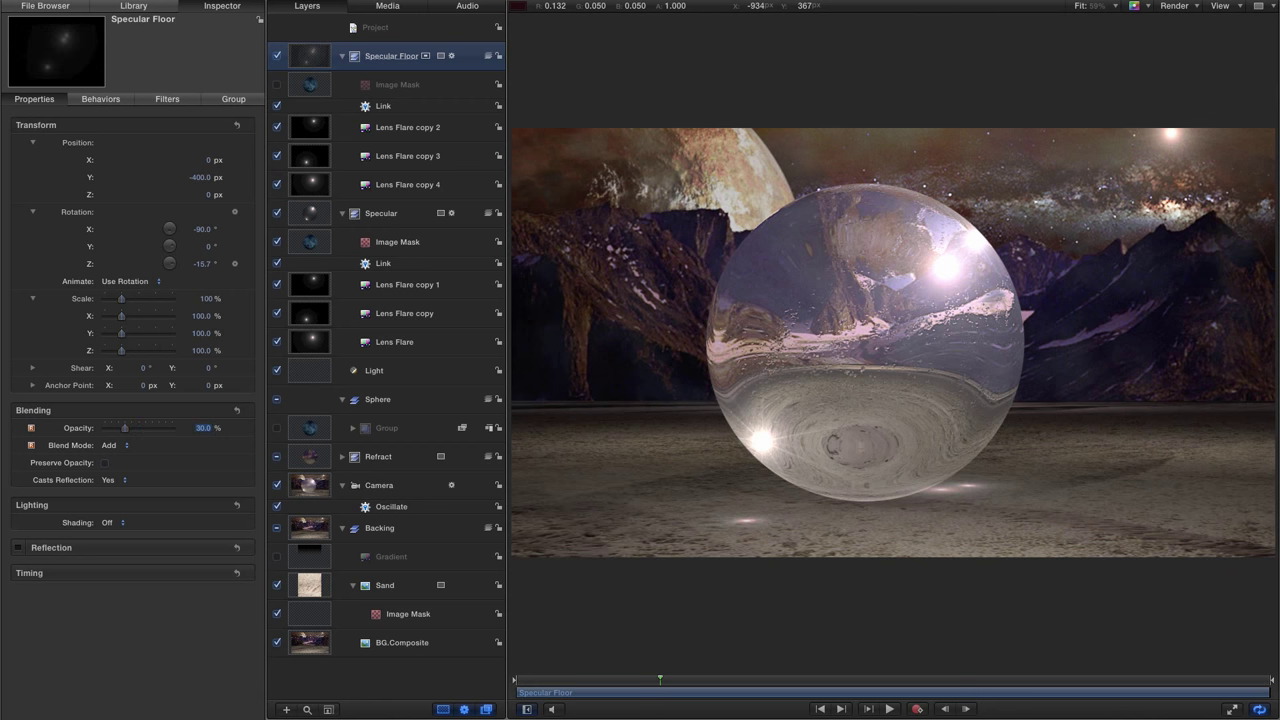
key(space)
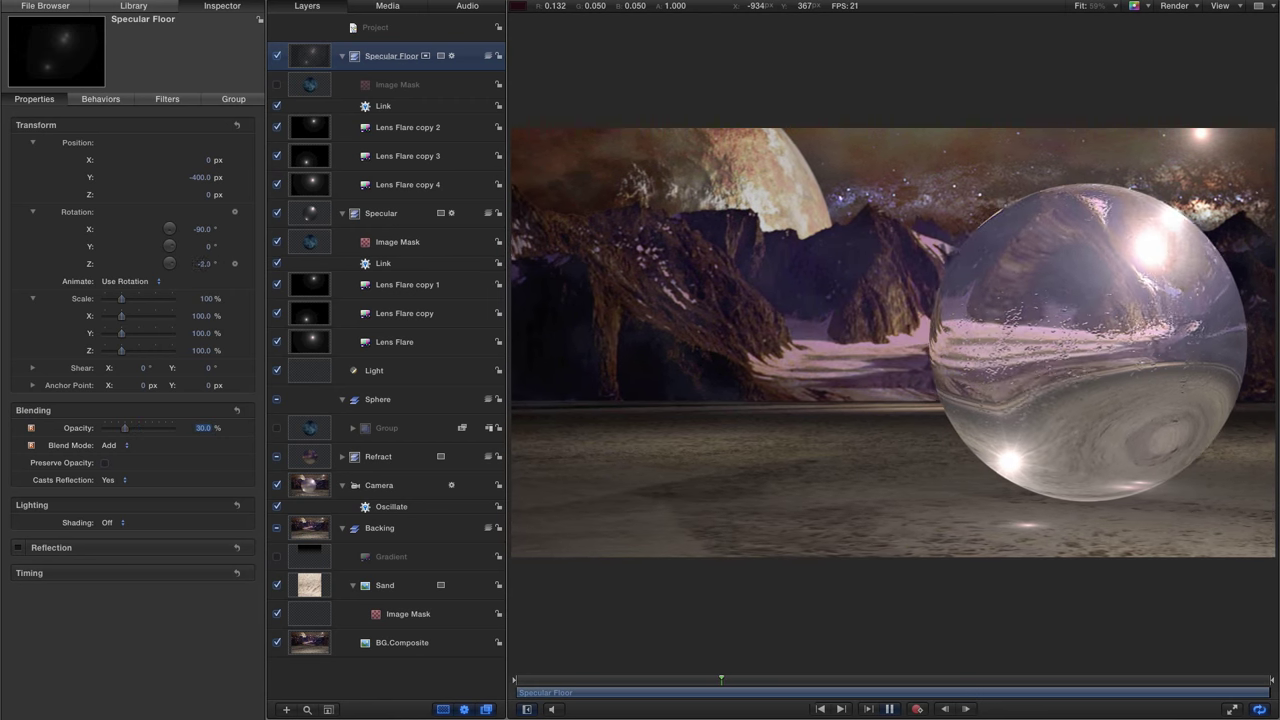
key(space)
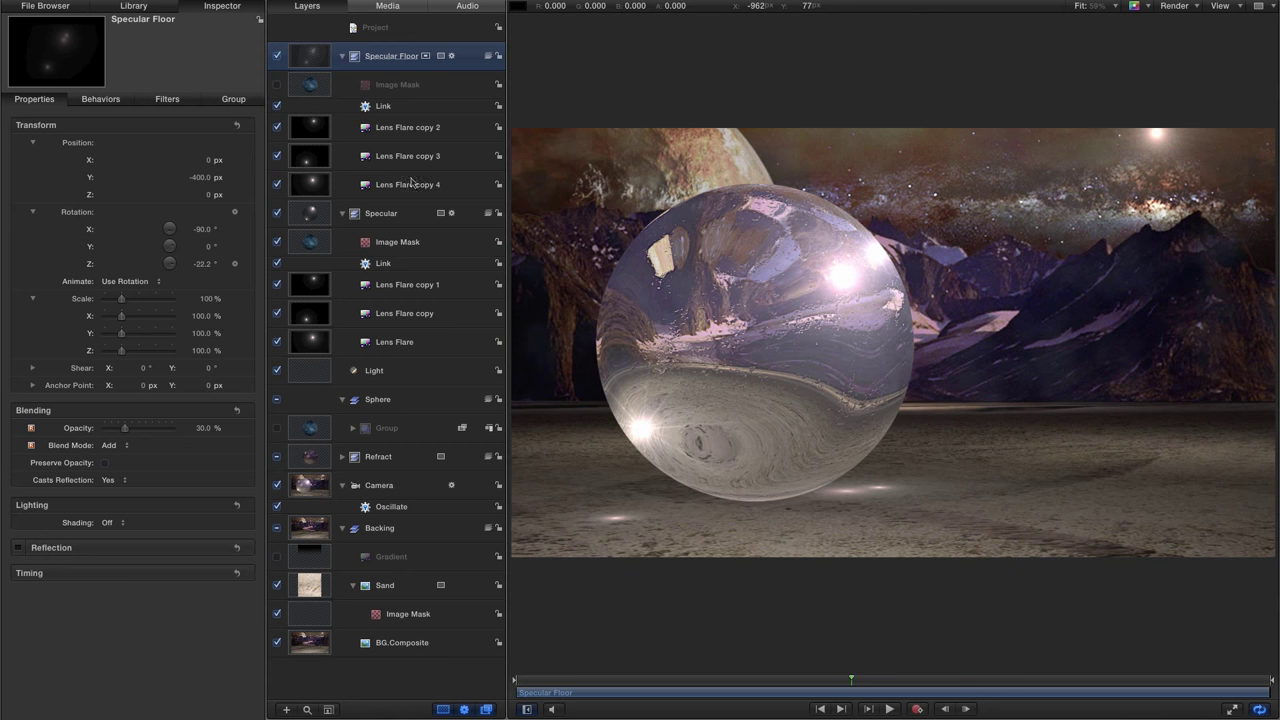
Step: Re-enable the Group layer inside the Sphere group, and collapse the Sphere, Specular and Specular Floor groups
click(277, 428)
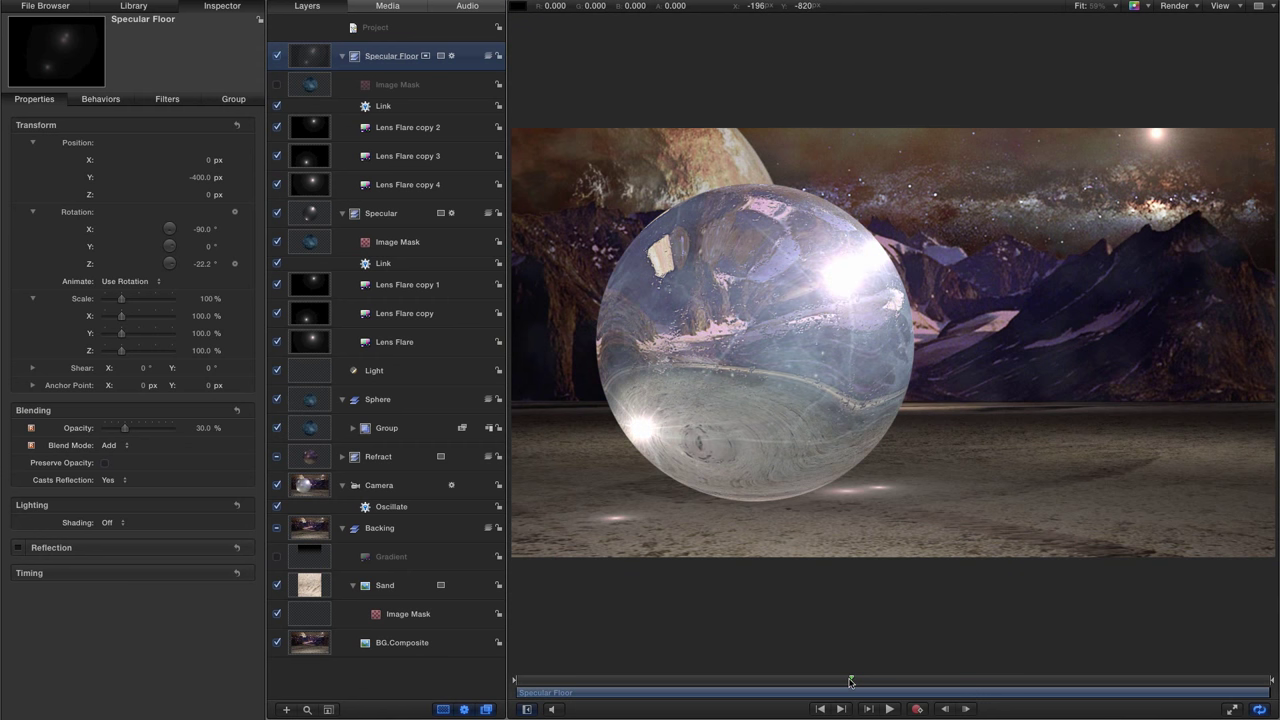
click(343, 400)
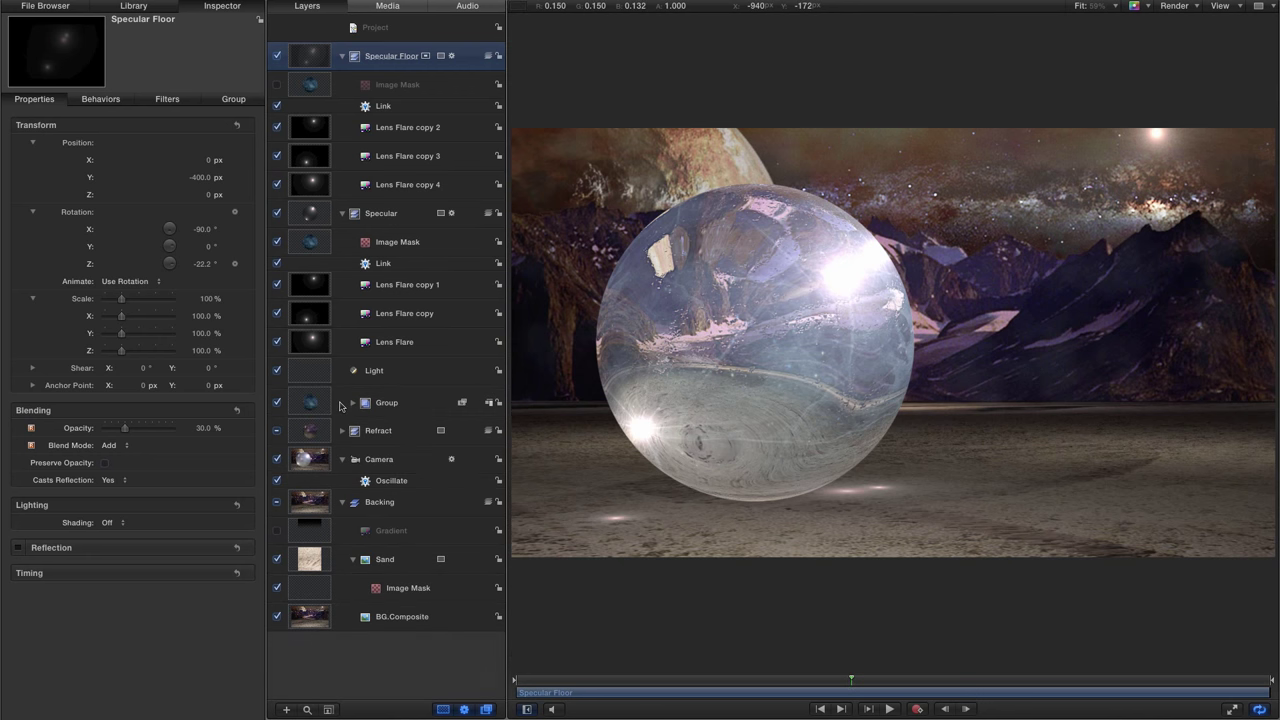
click(342, 214)
click(342, 57)
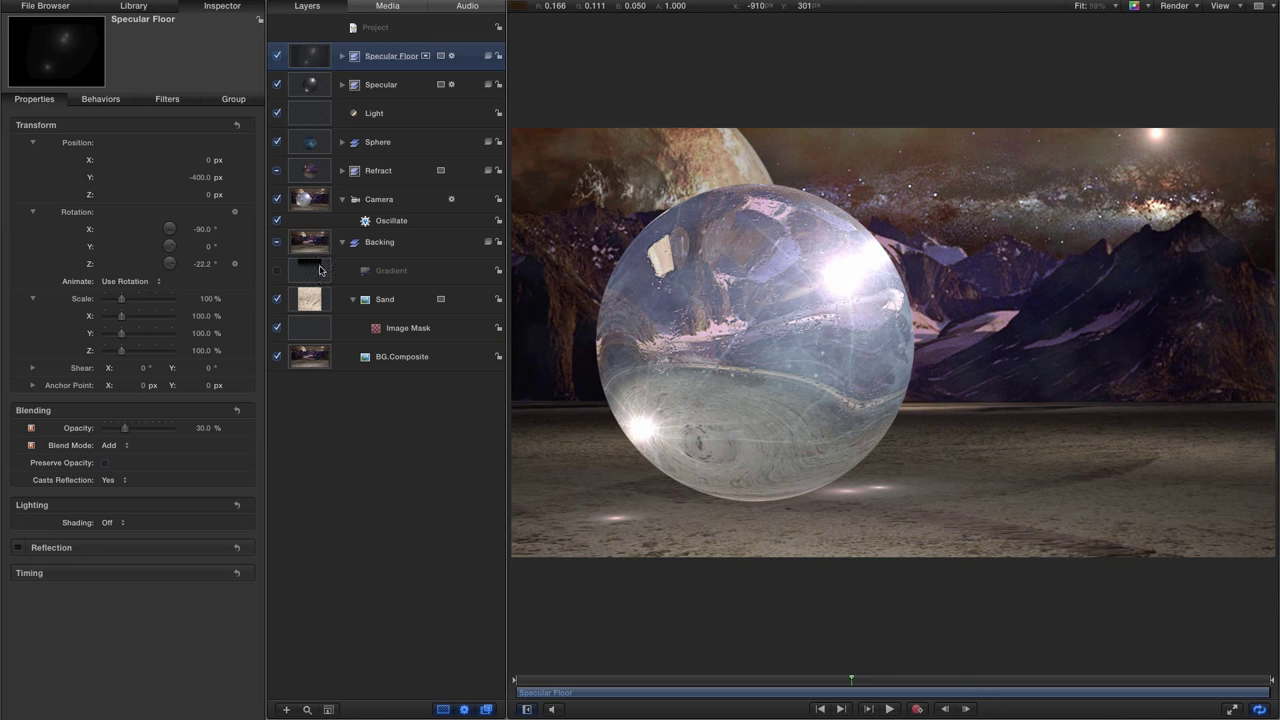
Step: Duplicate the Refract group, place the duplicate above the Sphere group and rename it Reflection
click(310, 171)
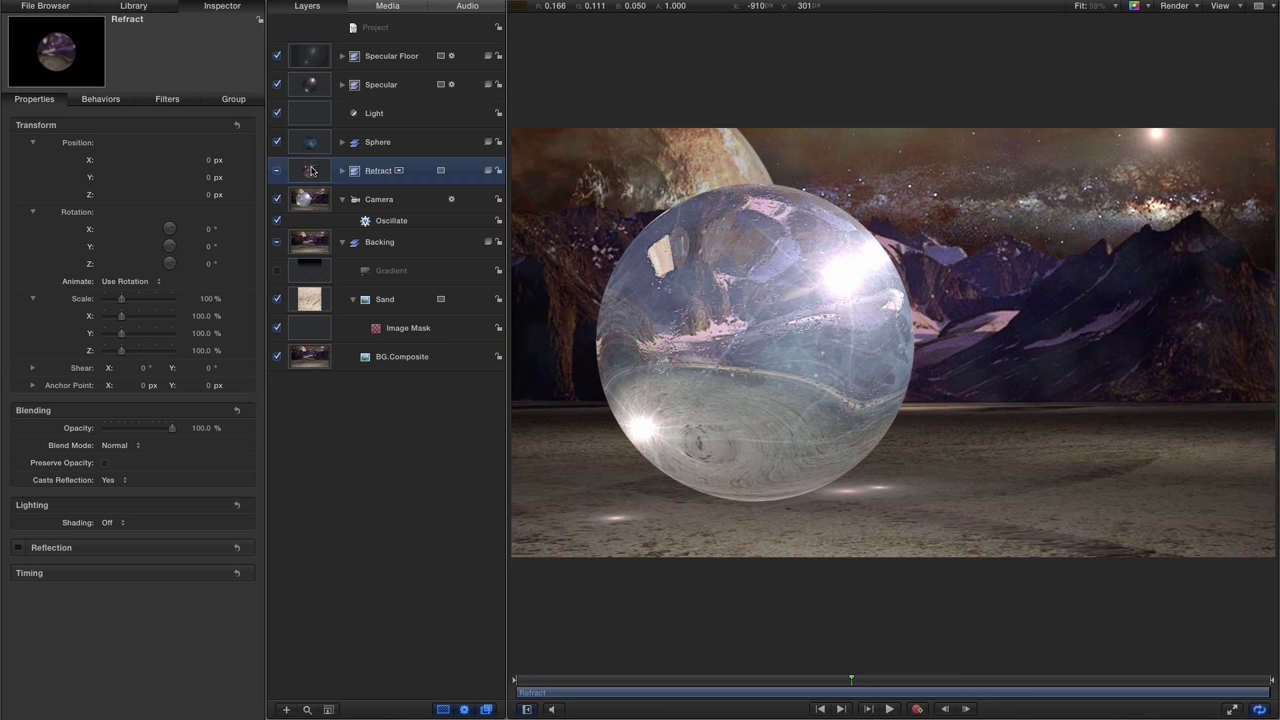
right_click(310, 171)
click(351, 213)
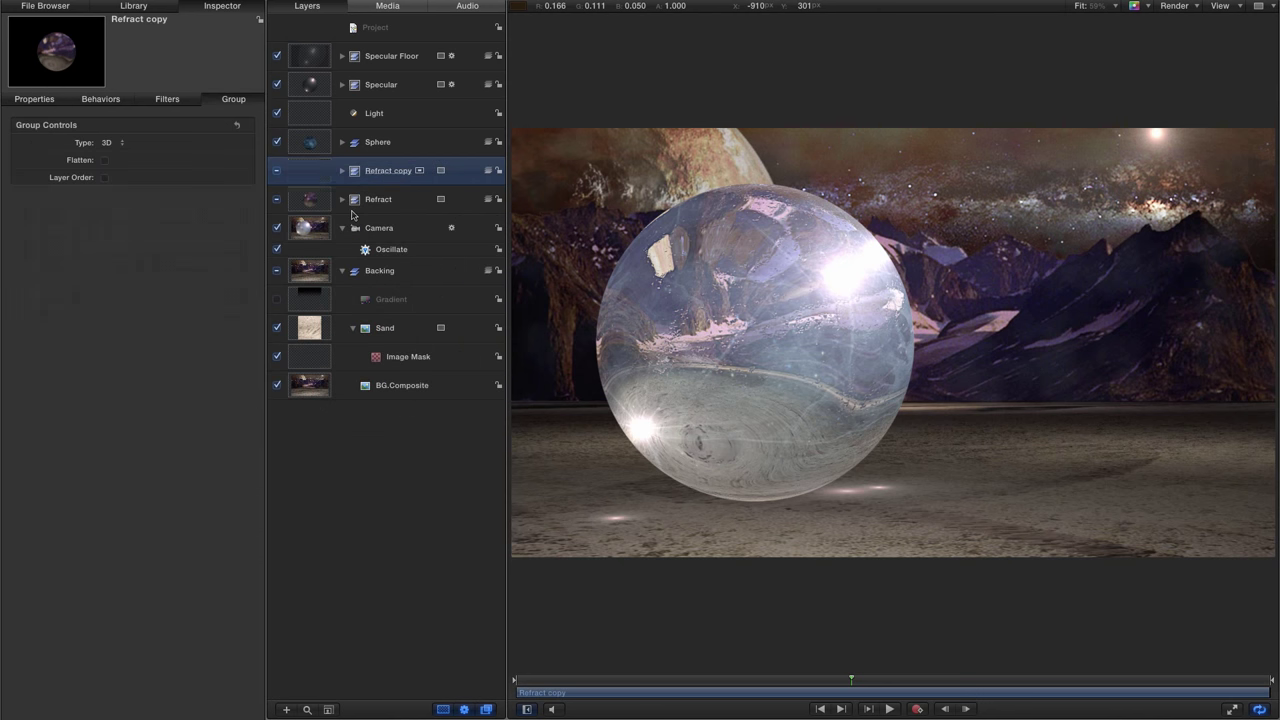
drag(305, 172, 341, 130)
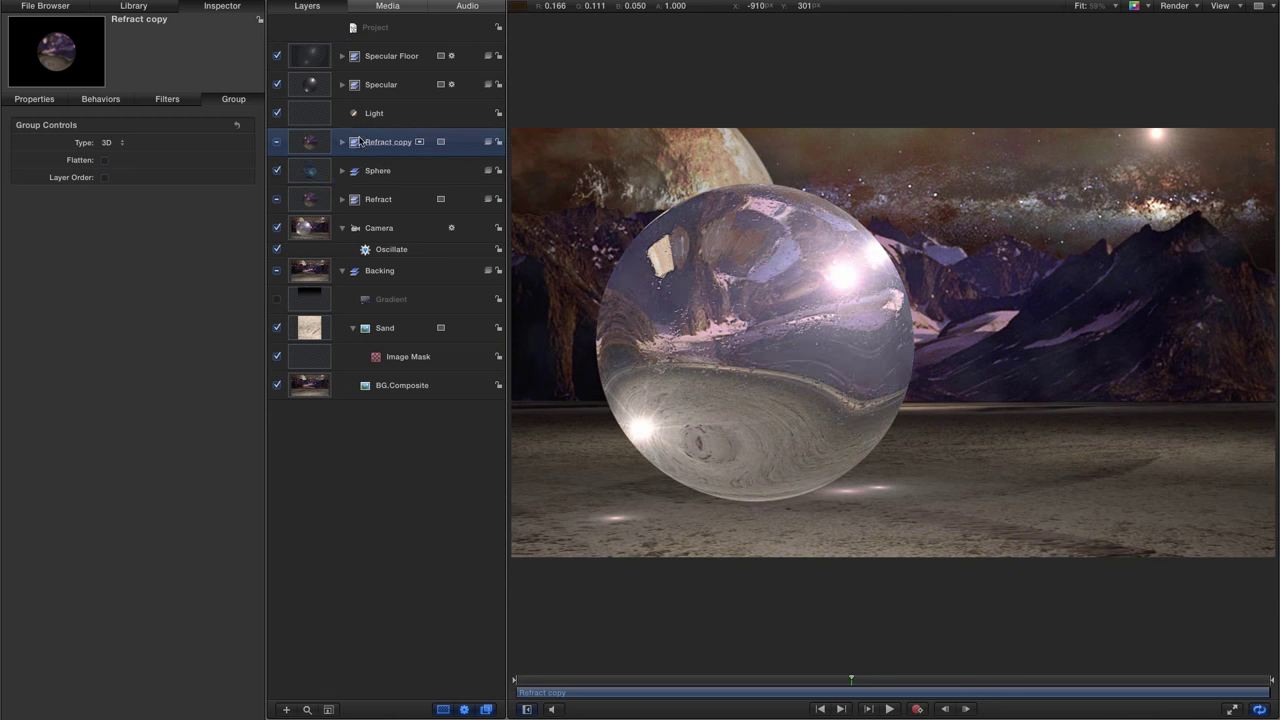
double_click(390, 142)
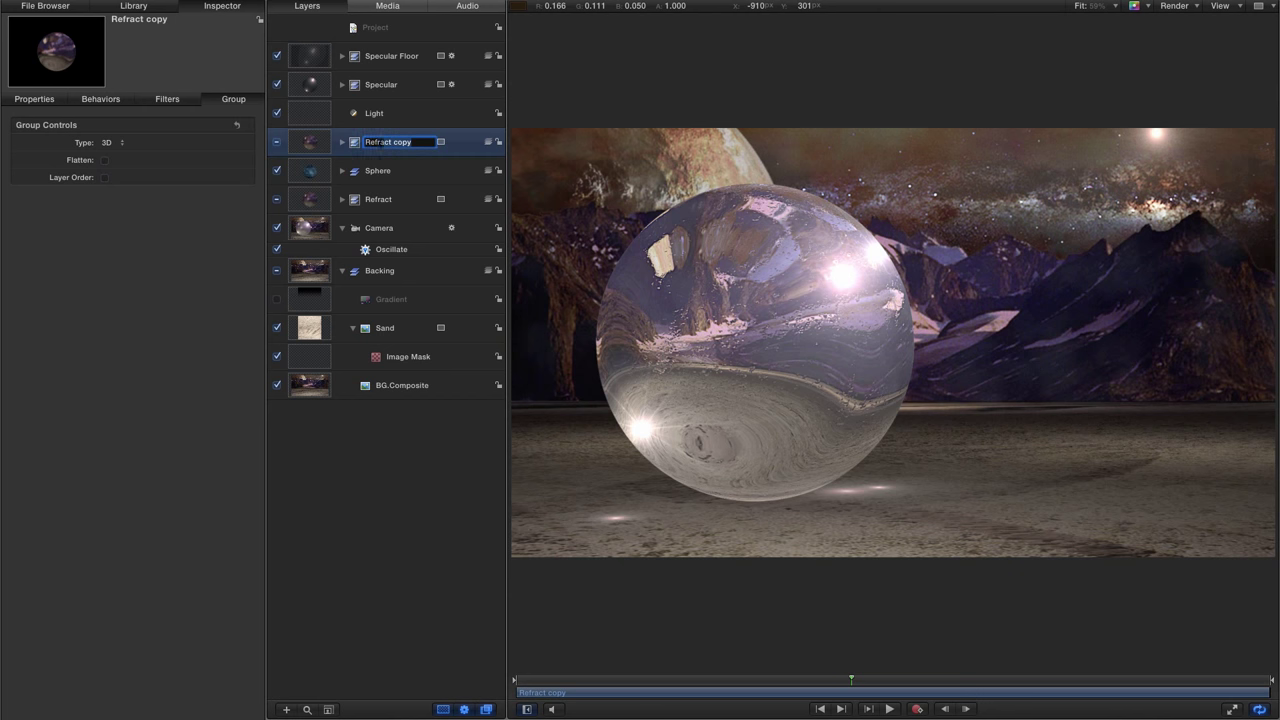
text(Reflection)
key(Return)
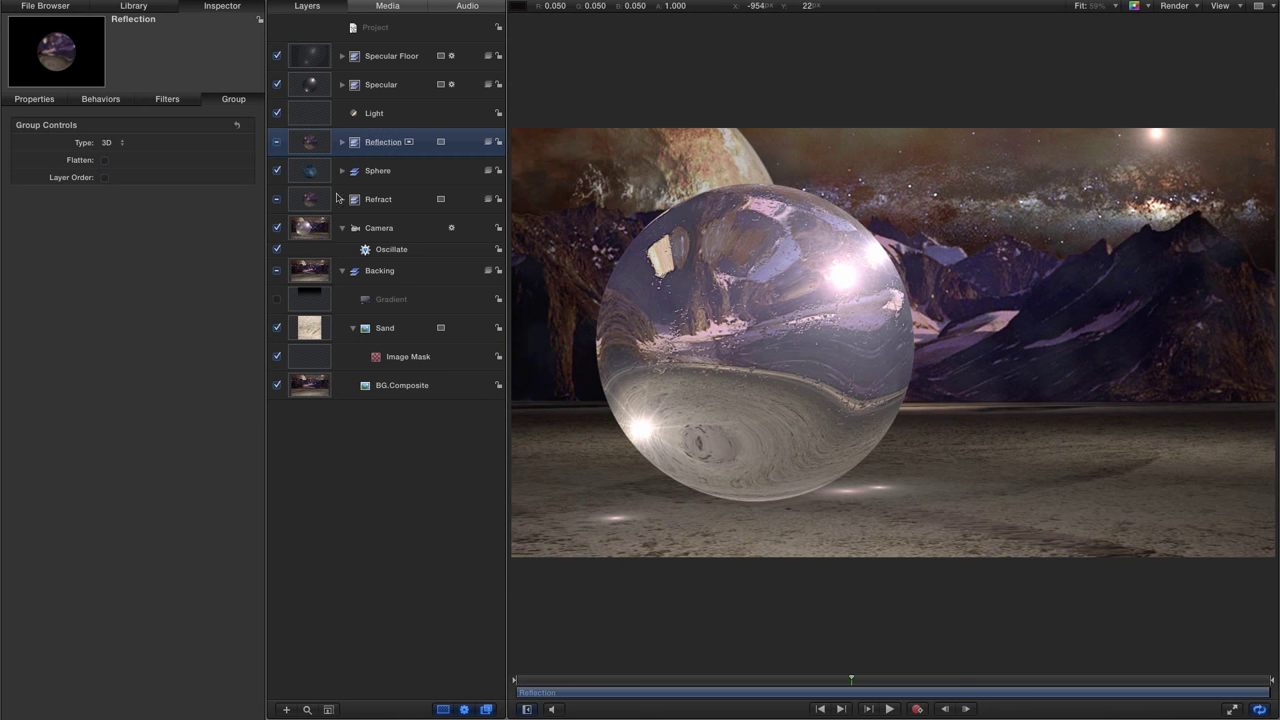
Step: Delete the Travertine copy layer and the Glass Distortion, Unsharp Mask and Sphere filters from the Reflection group
click(343, 143)
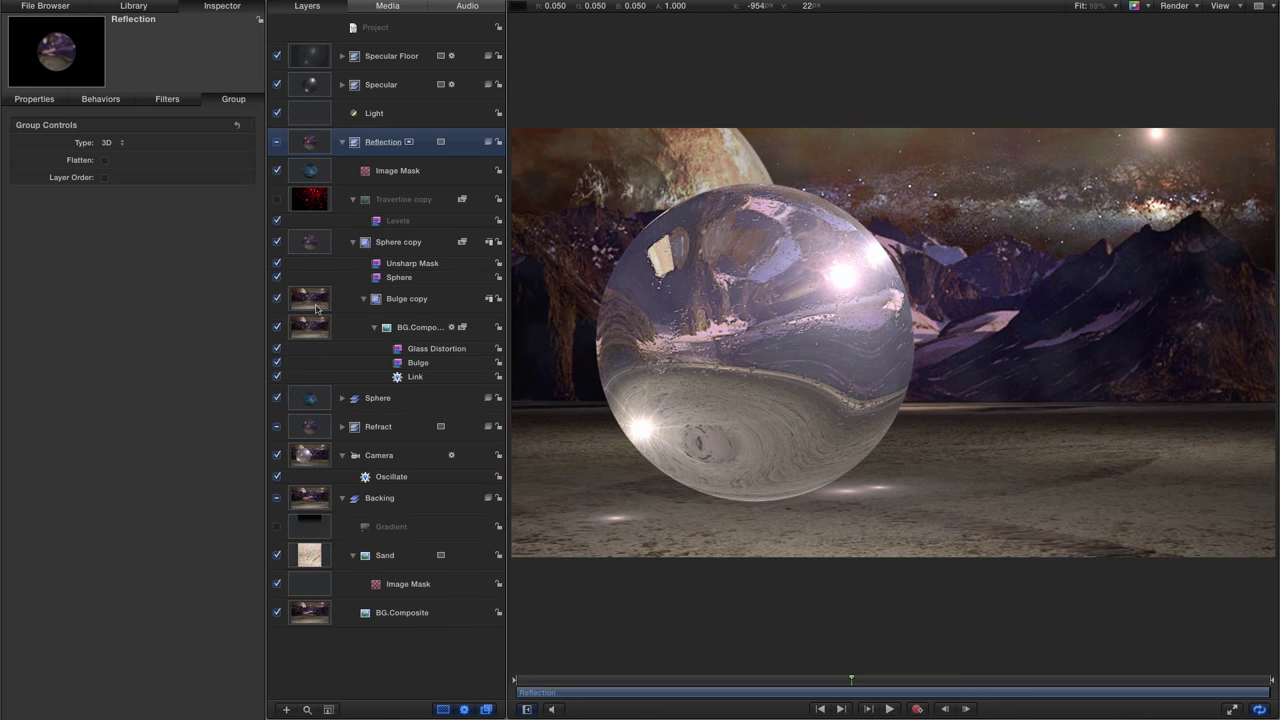
click(308, 200)
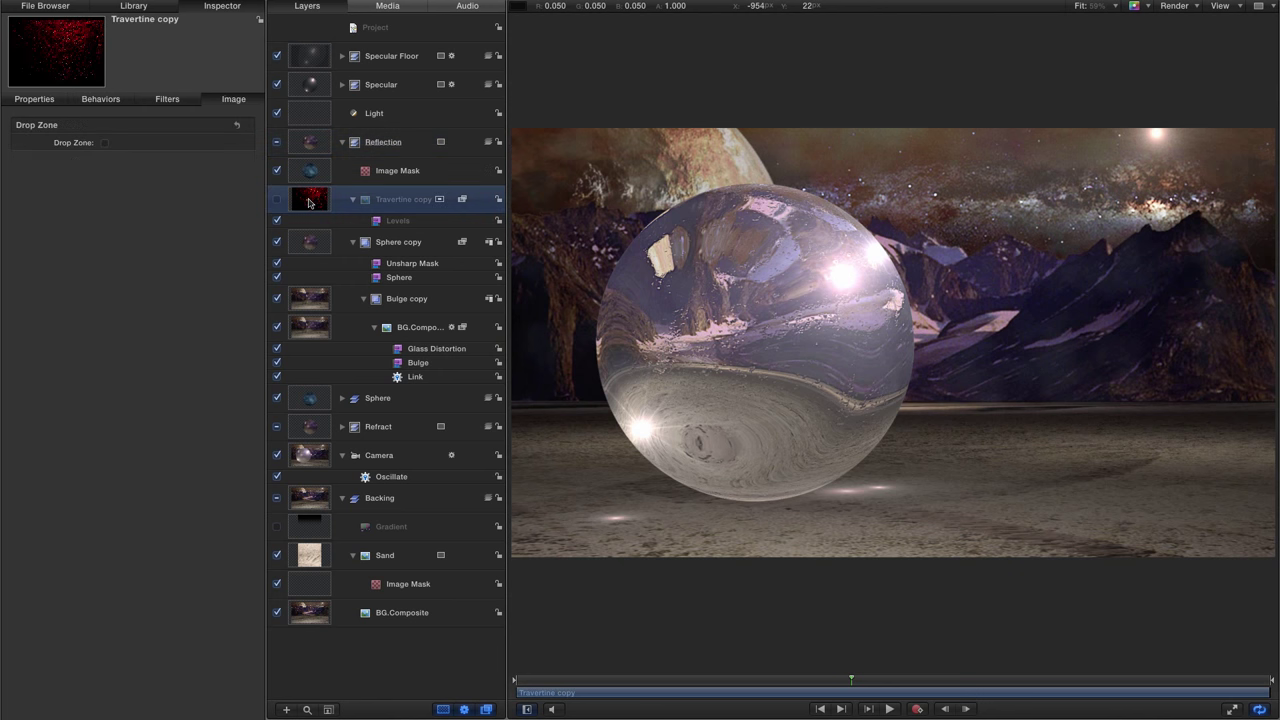
key(Delete)
click(438, 306)
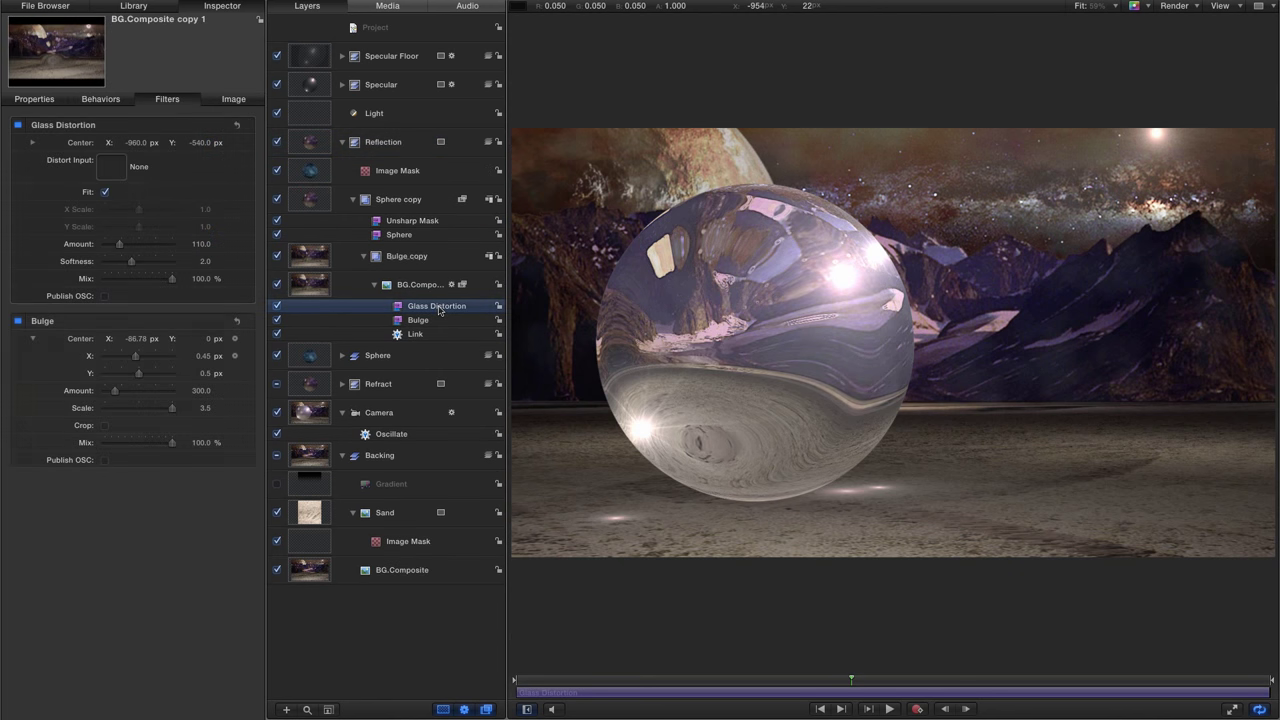
key(Delete)
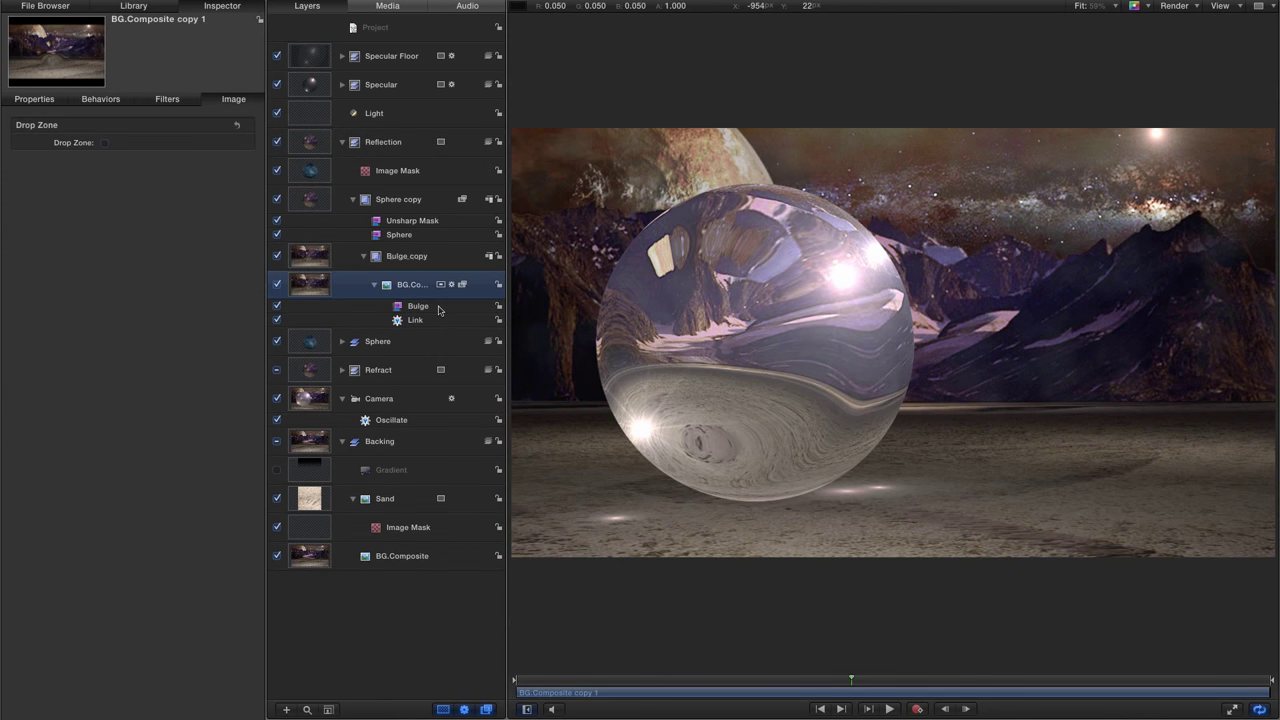
click(399, 221)
key(Delete)
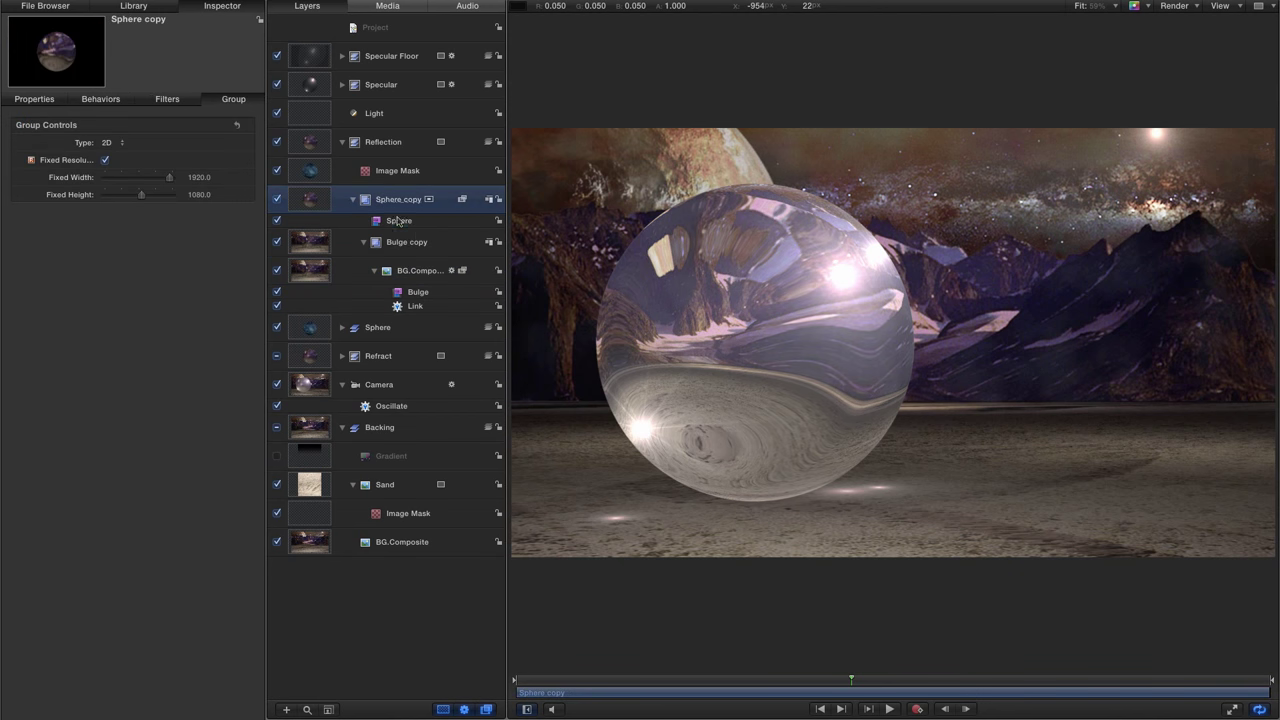
click(397, 221)
key(Delete)
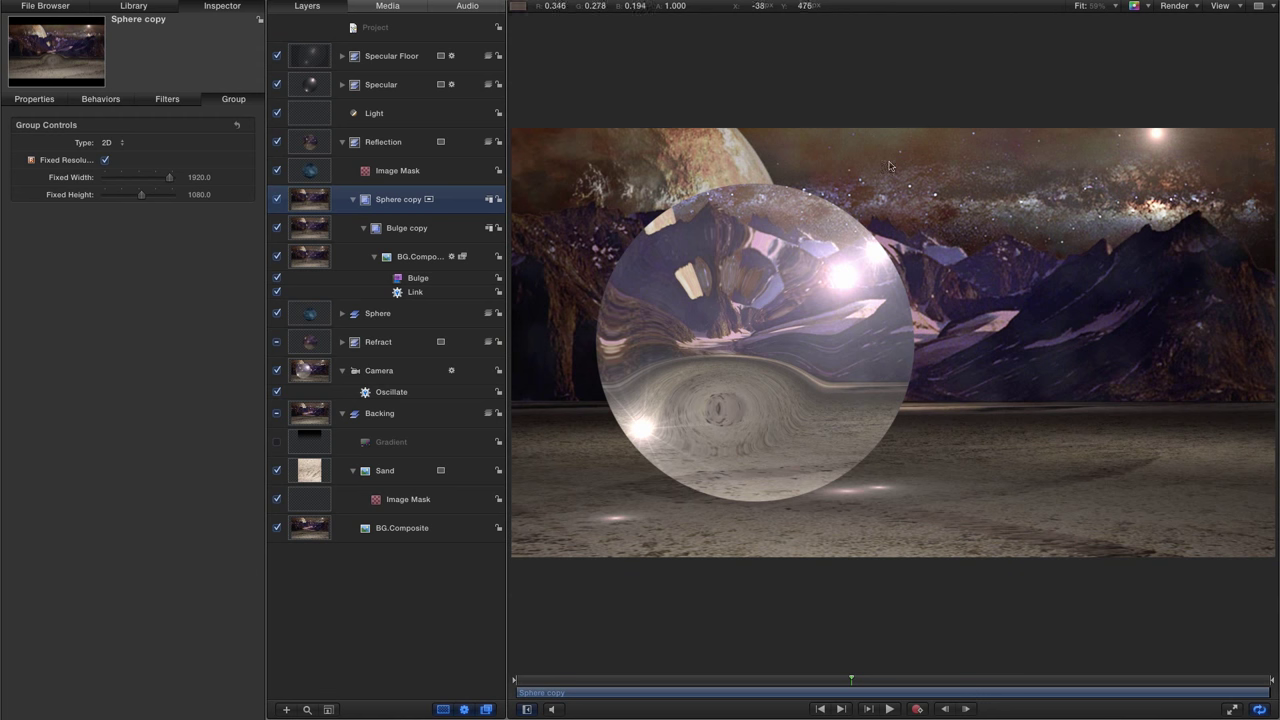
Step: Move the BG.Composite copy directly into the Reflection group and delete the emptied Sphere copy group
click(311, 257)
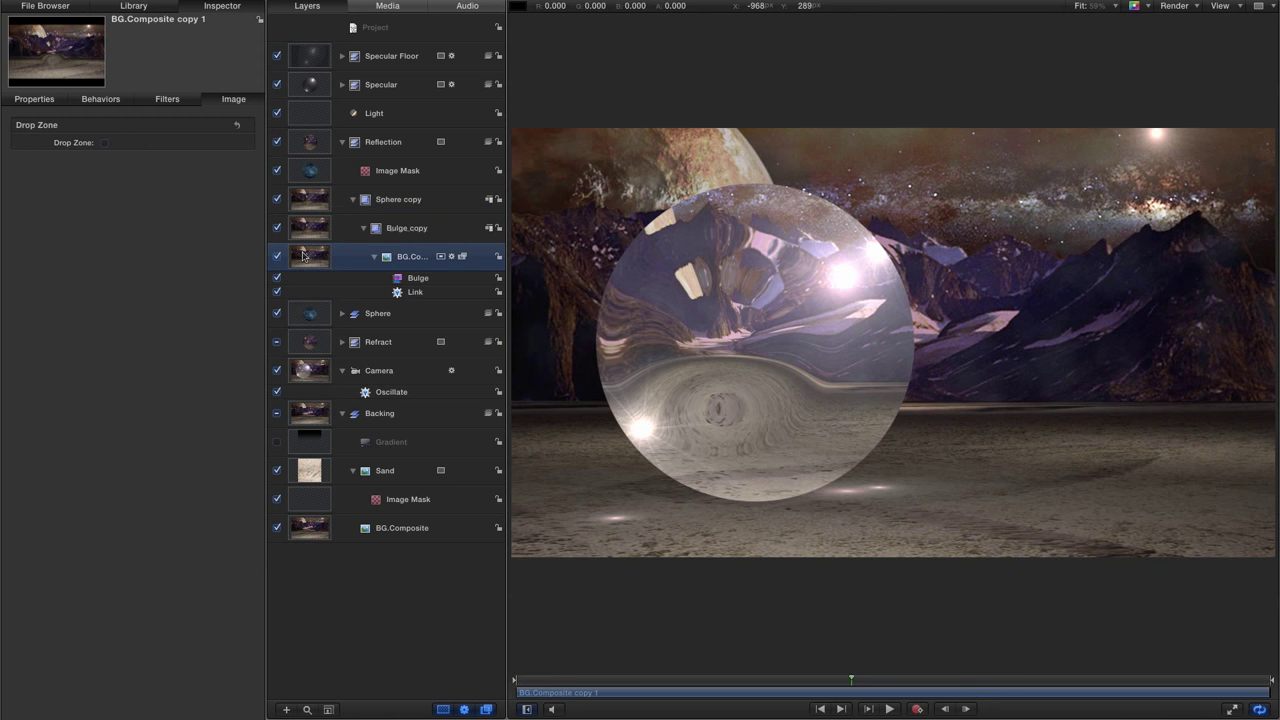
drag(303, 256, 333, 160)
click(311, 257)
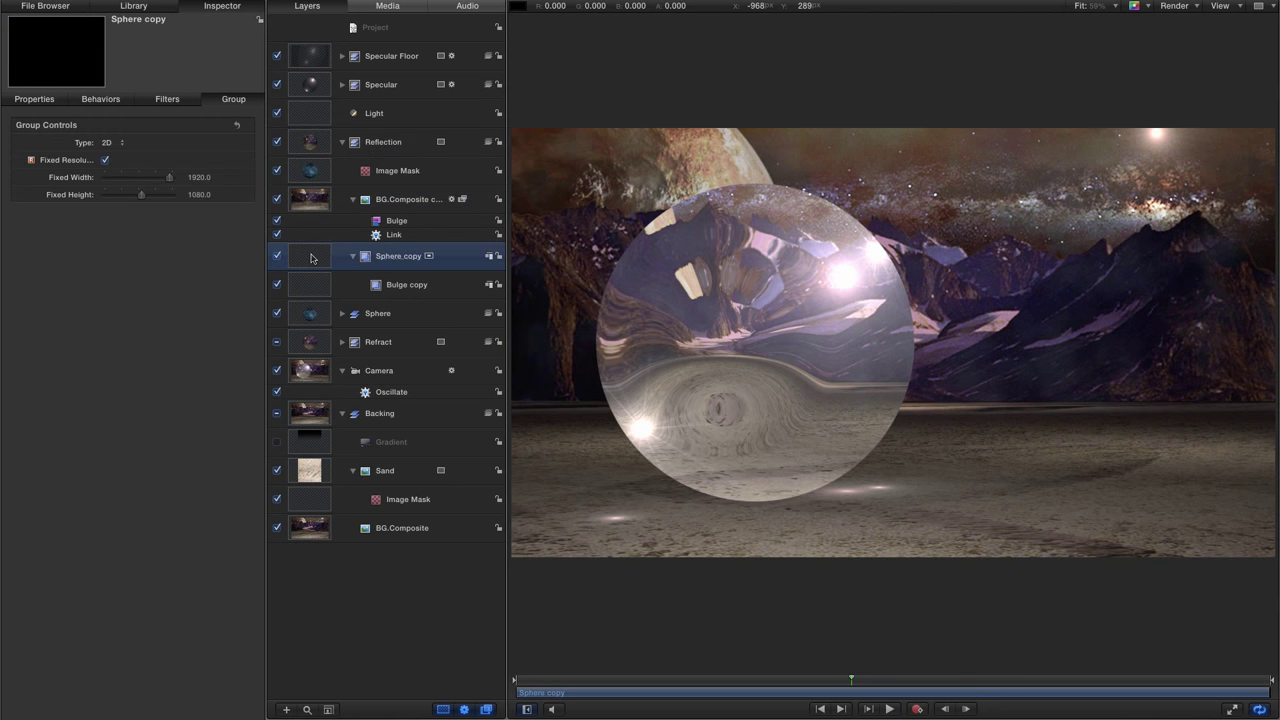
key(Delete)
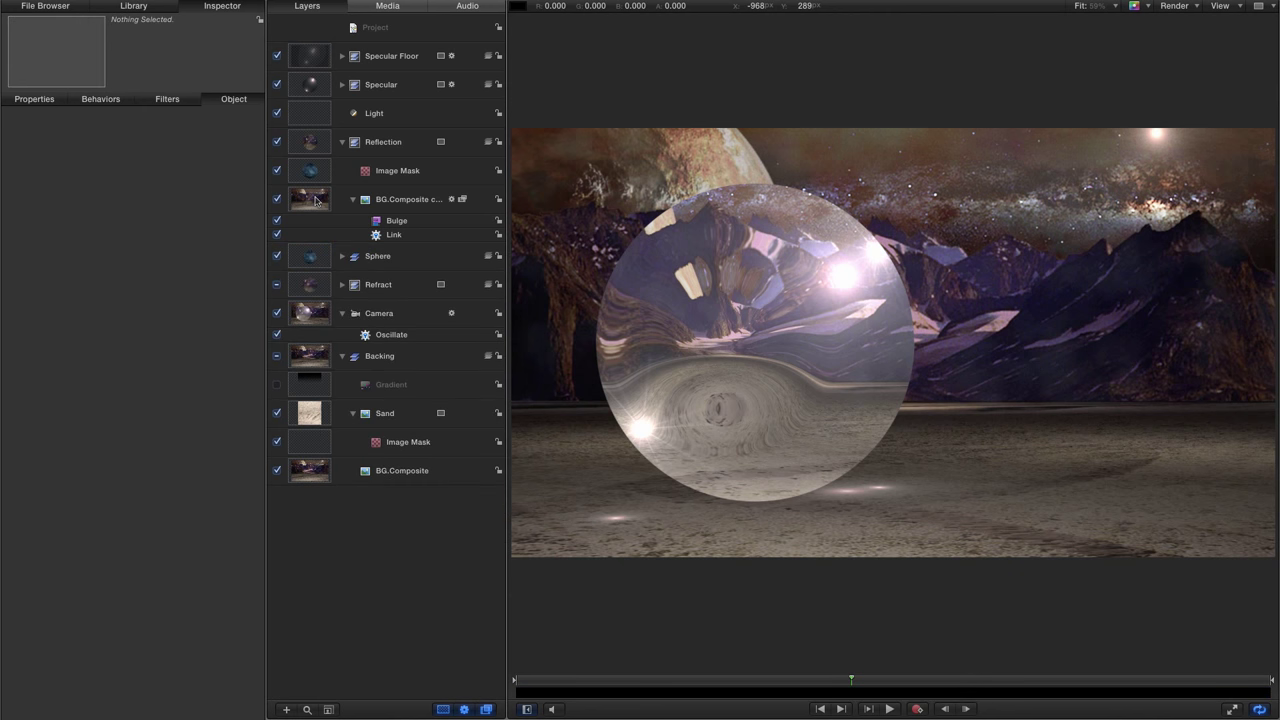
Step: Set the reflection's Bulge filter to amount 350 and scale -5, and scale the BG.Composite copy layer to 140%
click(386, 222)
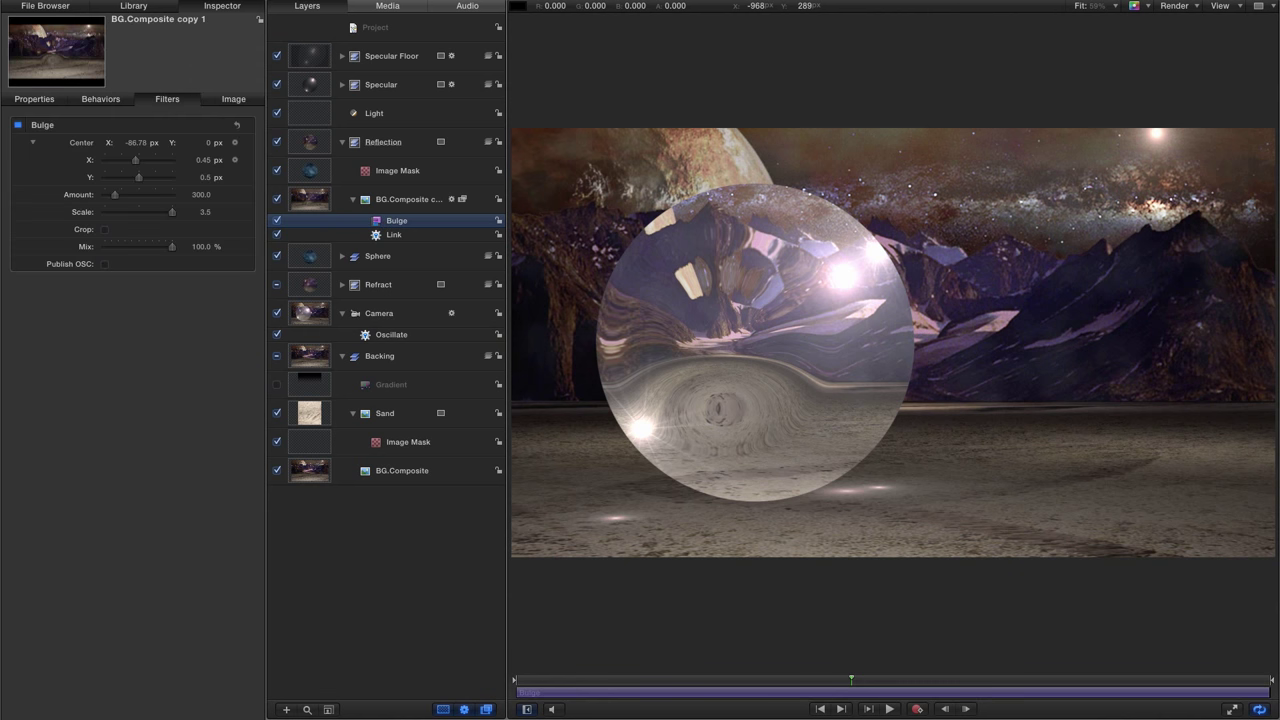
click(199, 195)
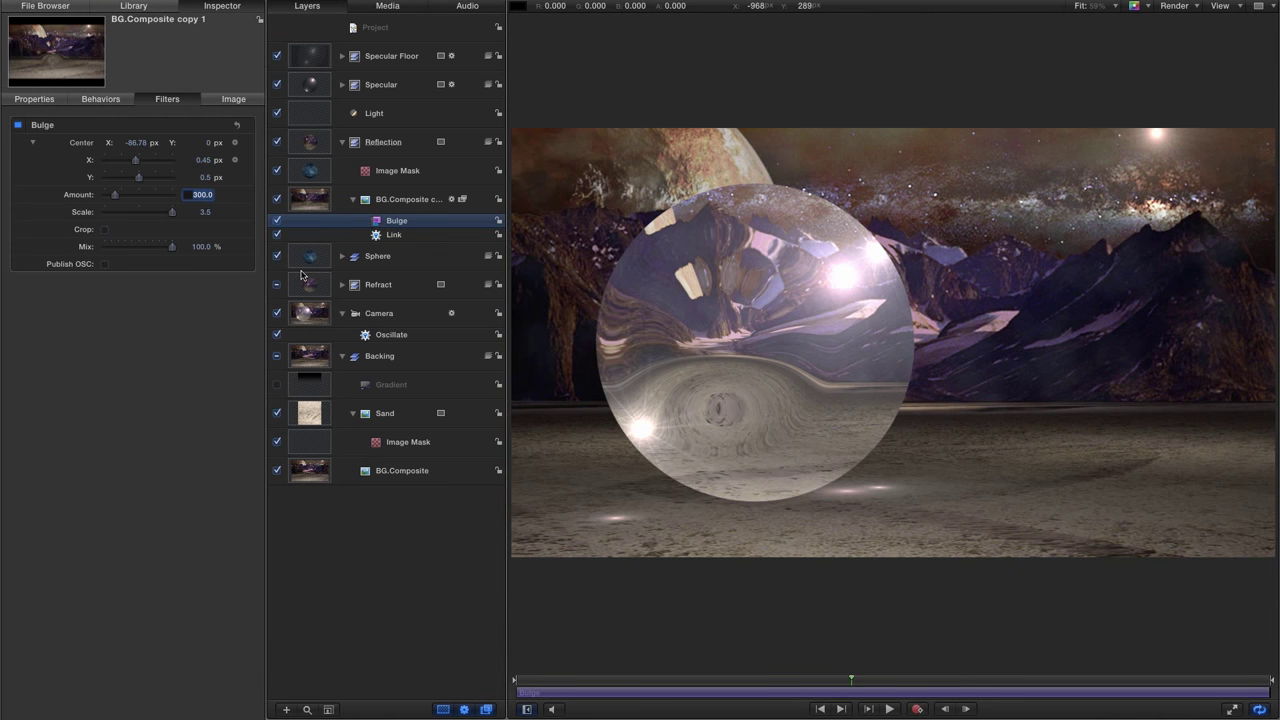
text(50)
key(Tab)
key(BackSpace)
key(Return)
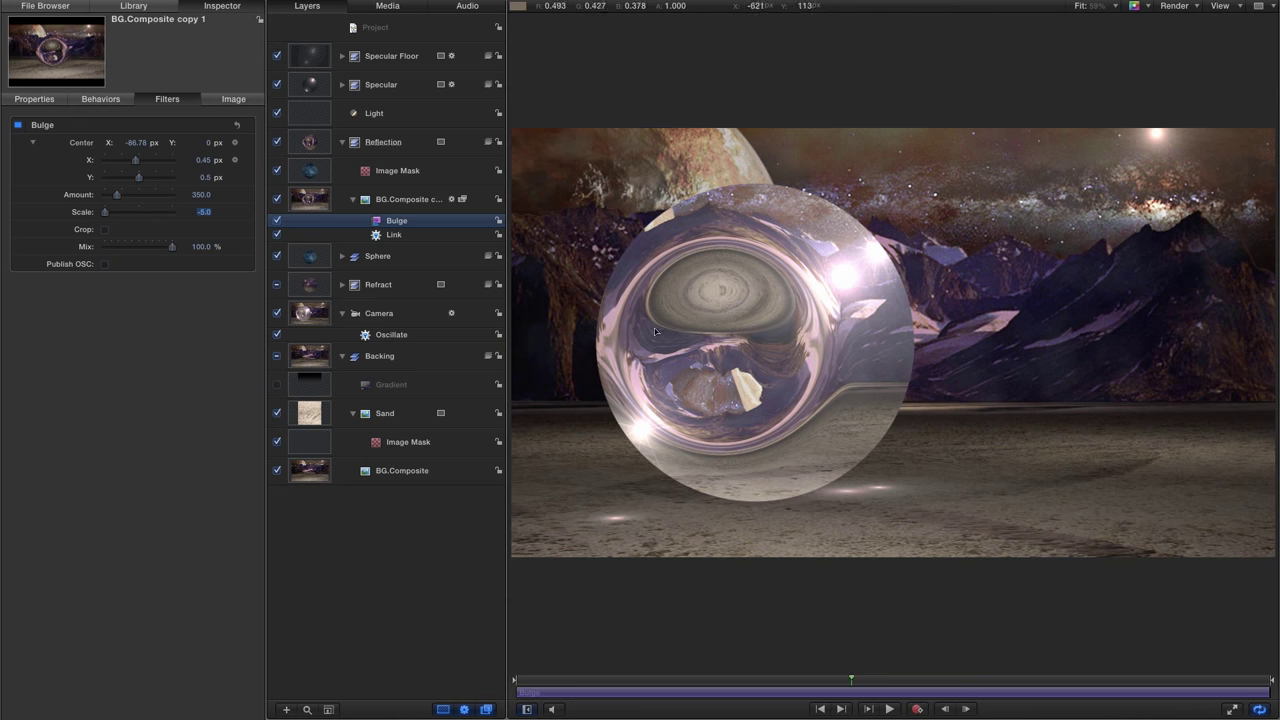
click(40, 101)
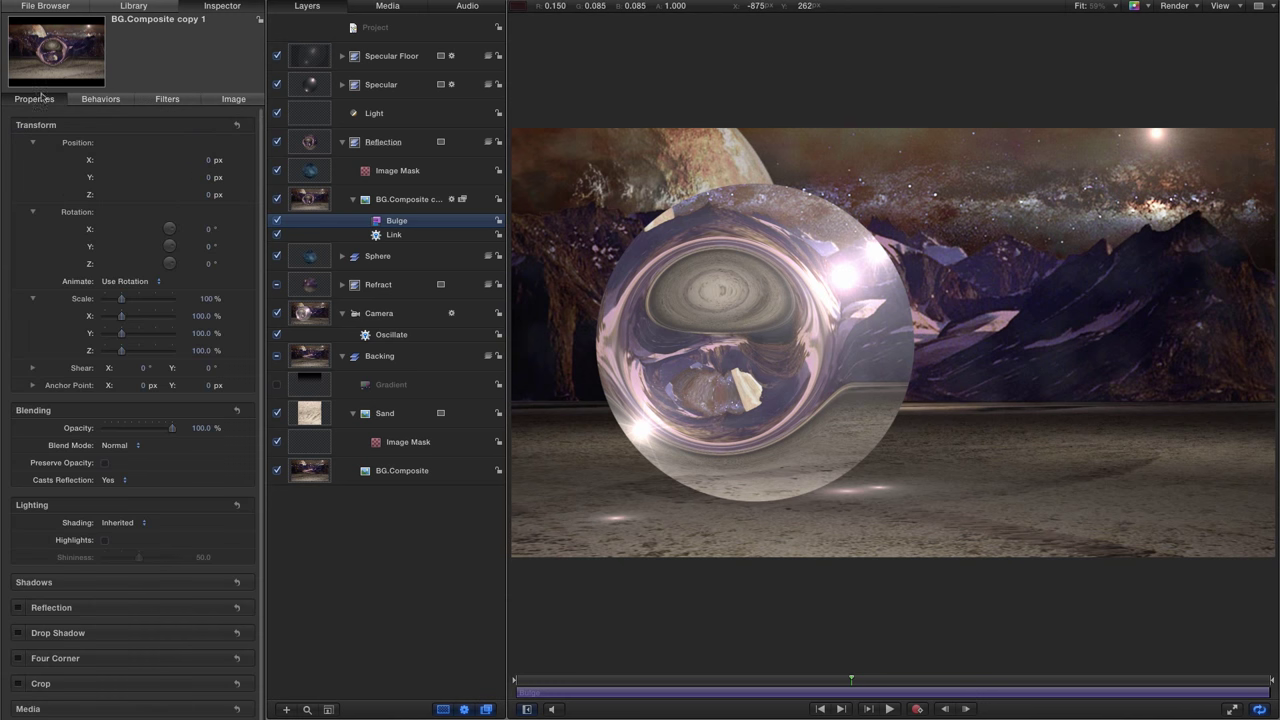
drag(206, 299, 206, 298)
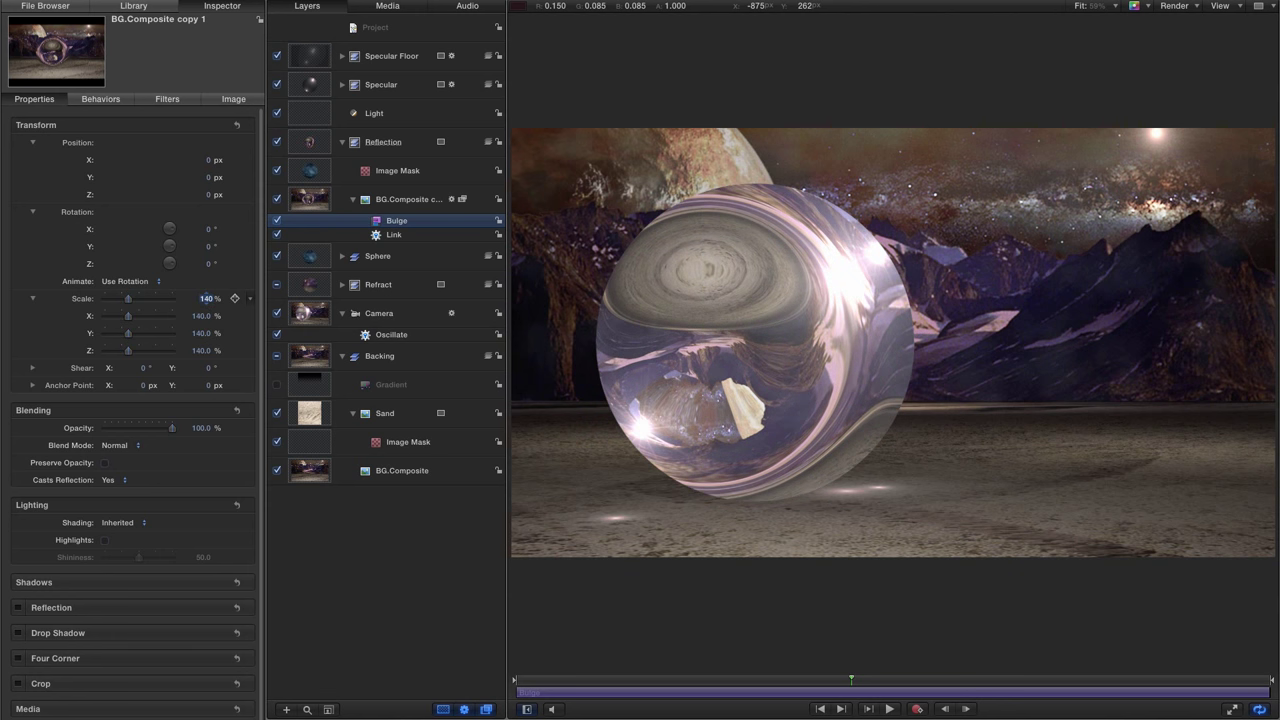
Step: Set the reflection's Link behavior to a scale of 0.12 and an X offset of 7680
click(392, 236)
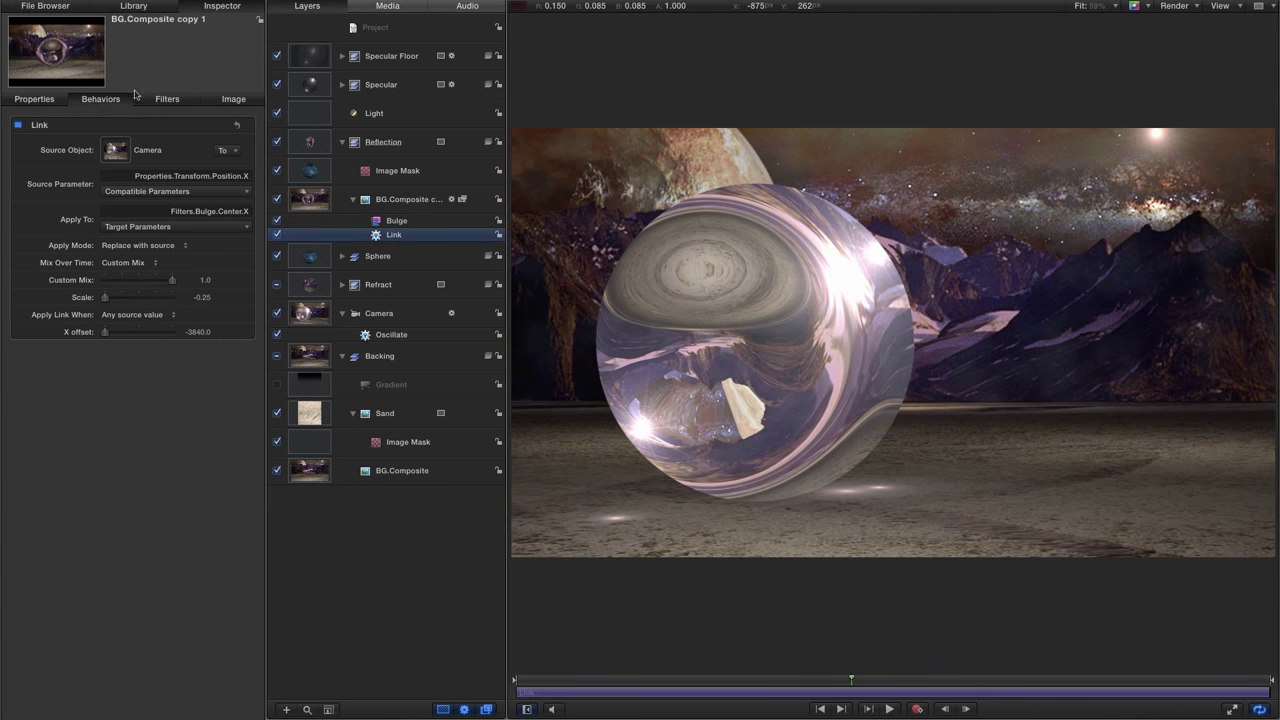
click(203, 297)
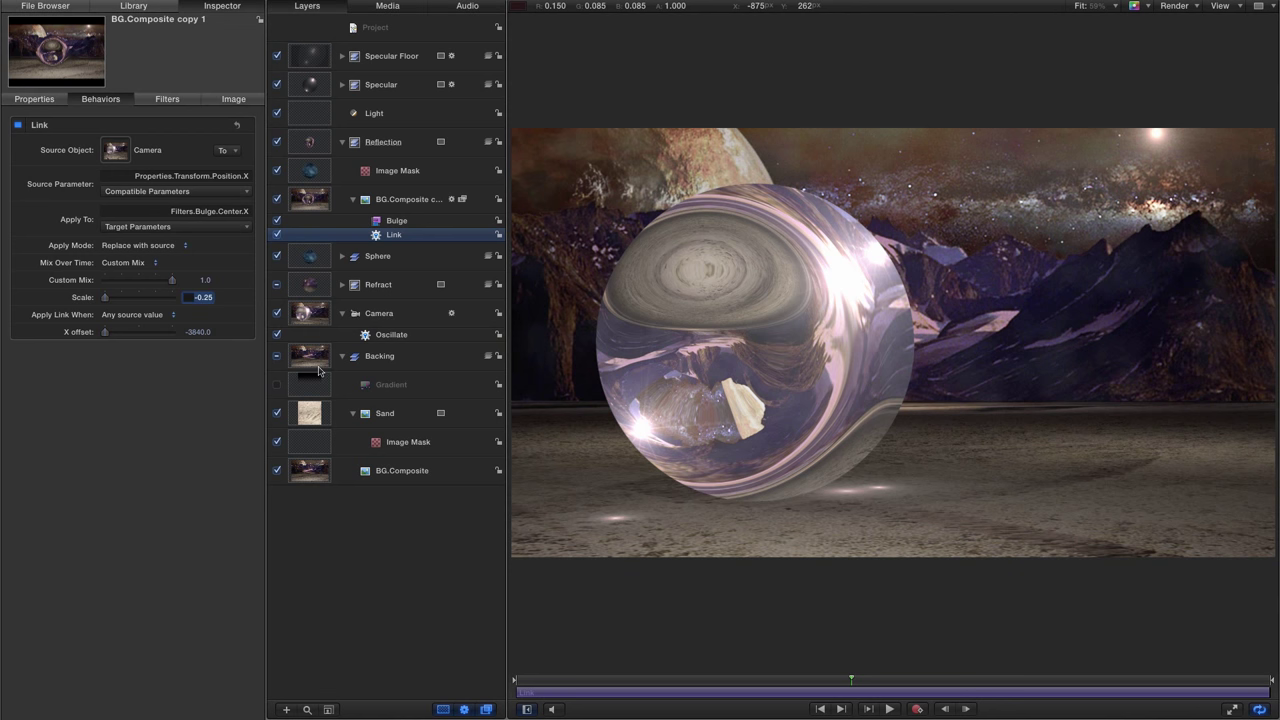
key(BackSpace)
key(Tab)
text(78)
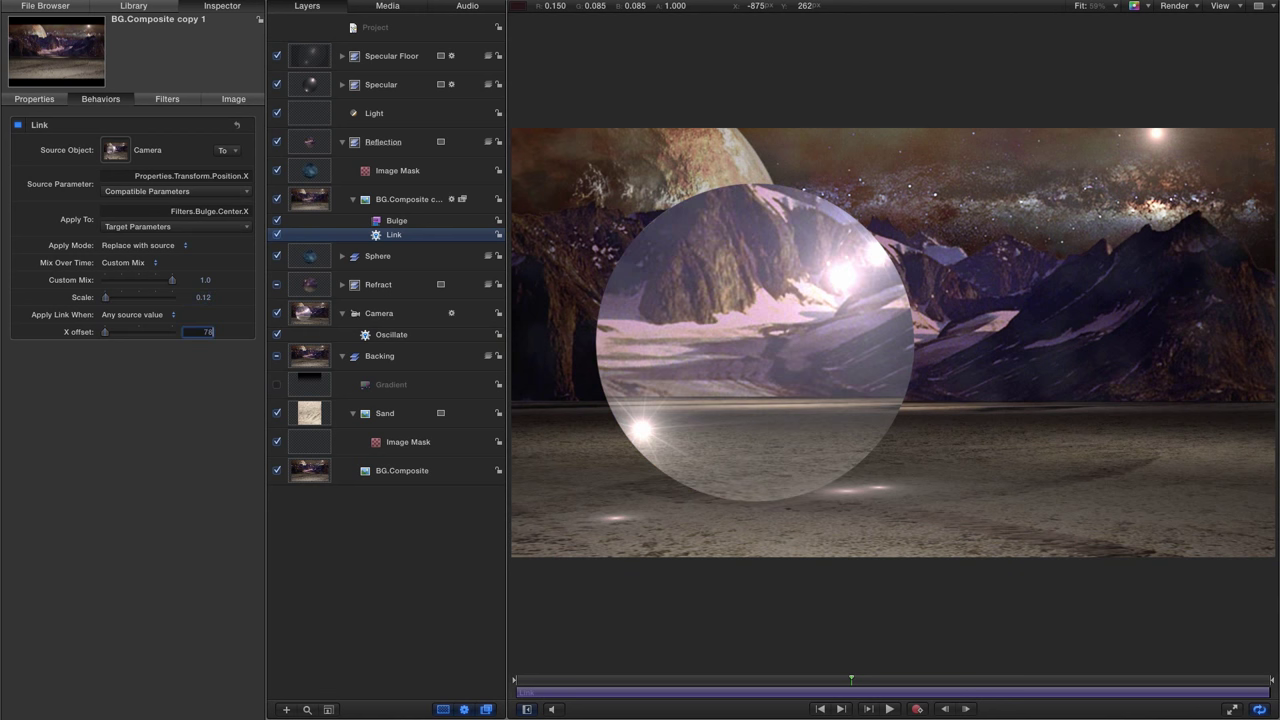
text(80)
key(Return)
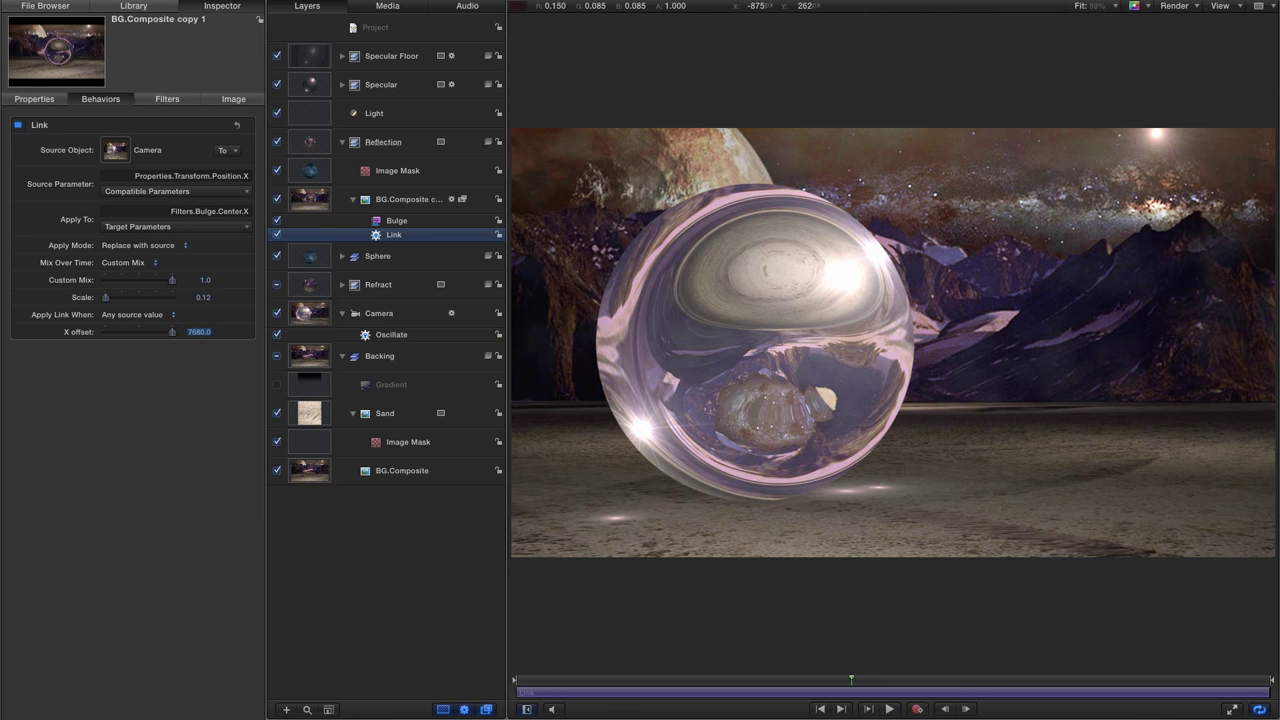
Step: Play and scrub through the animation to check how the reflection moves in the sphere
key(space)
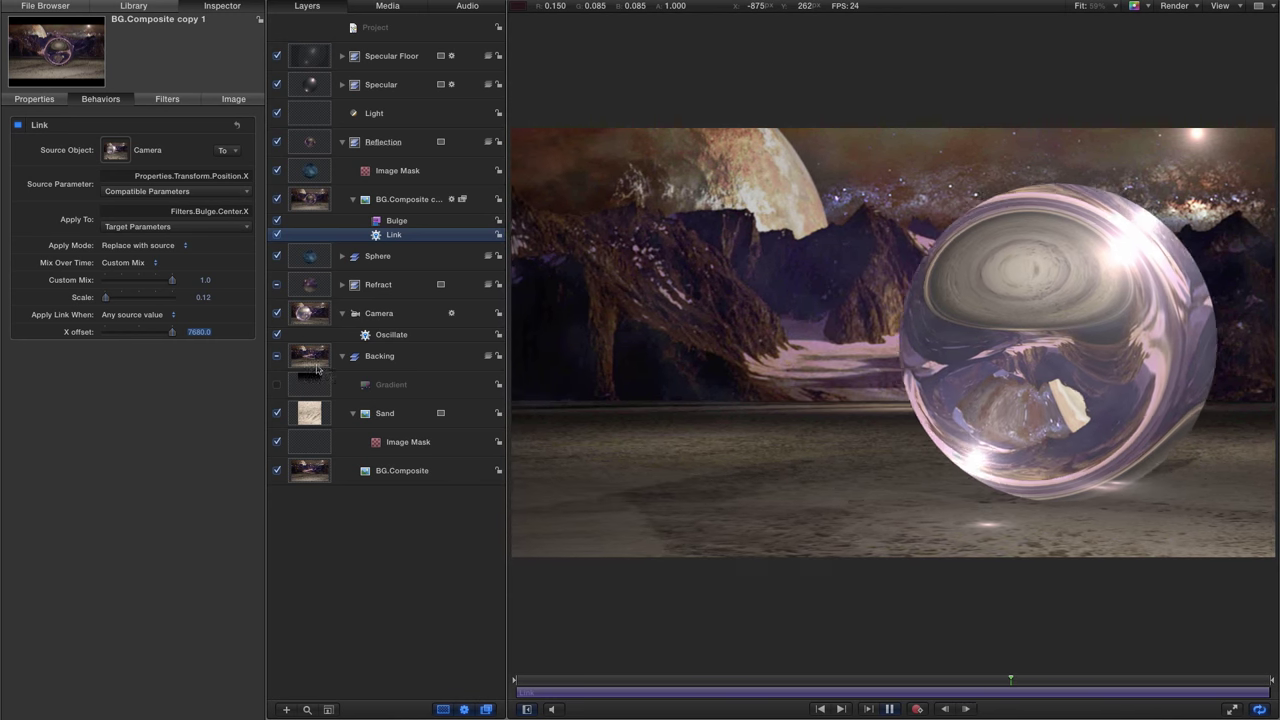
key(space)
drag(1040, 688, 967, 685)
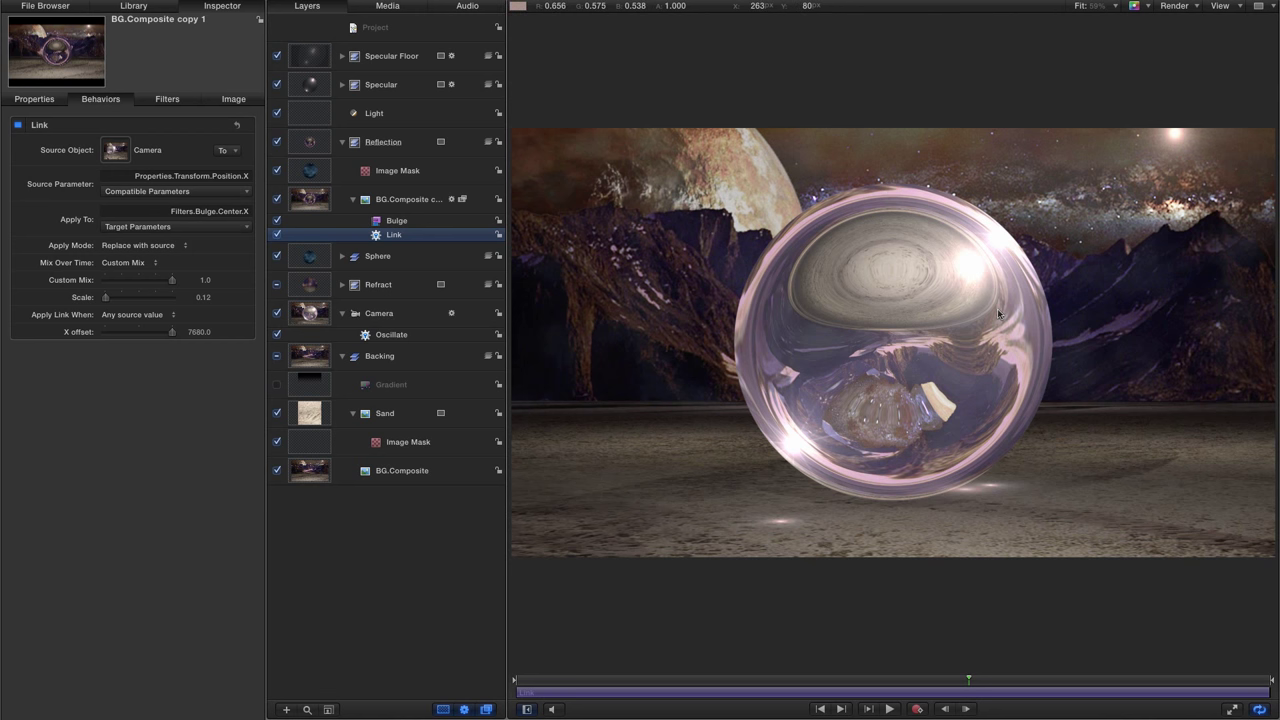
Step: Turn off the camera and draw a circle mask about 269 px in radius on the reflection's BG.Composite copy, resetting the mask's transform
click(277, 314)
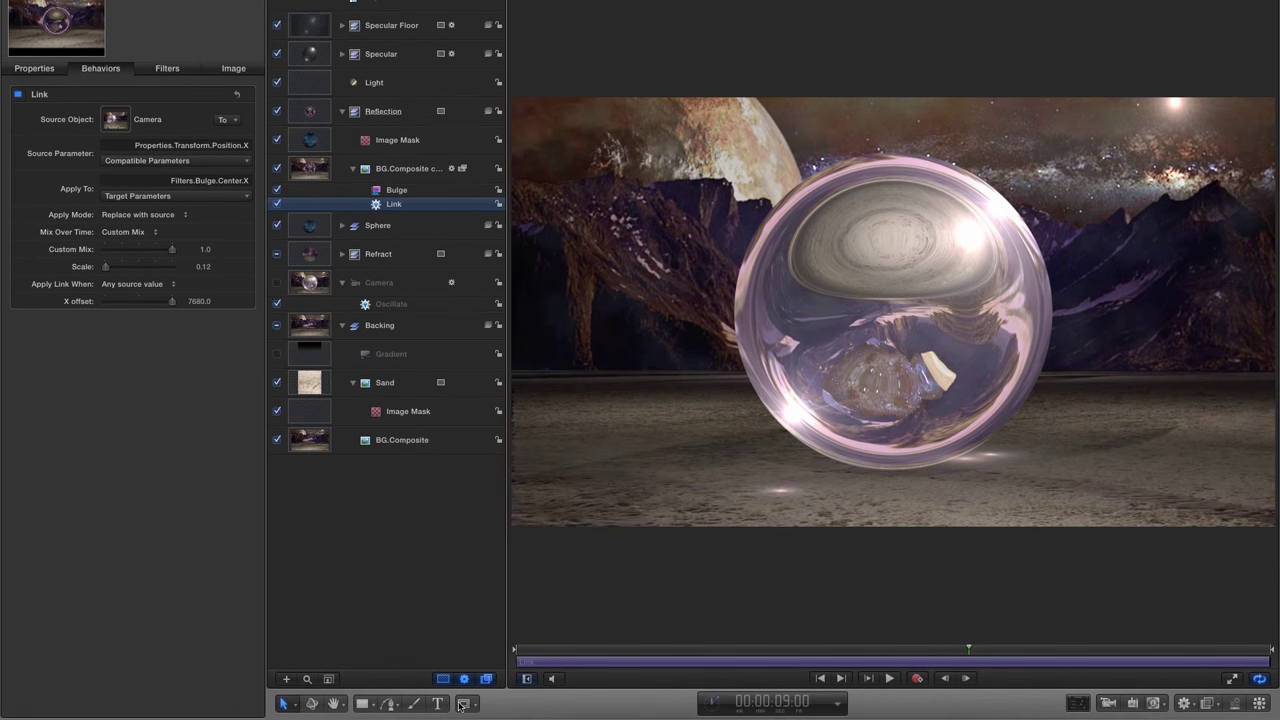
click(473, 705)
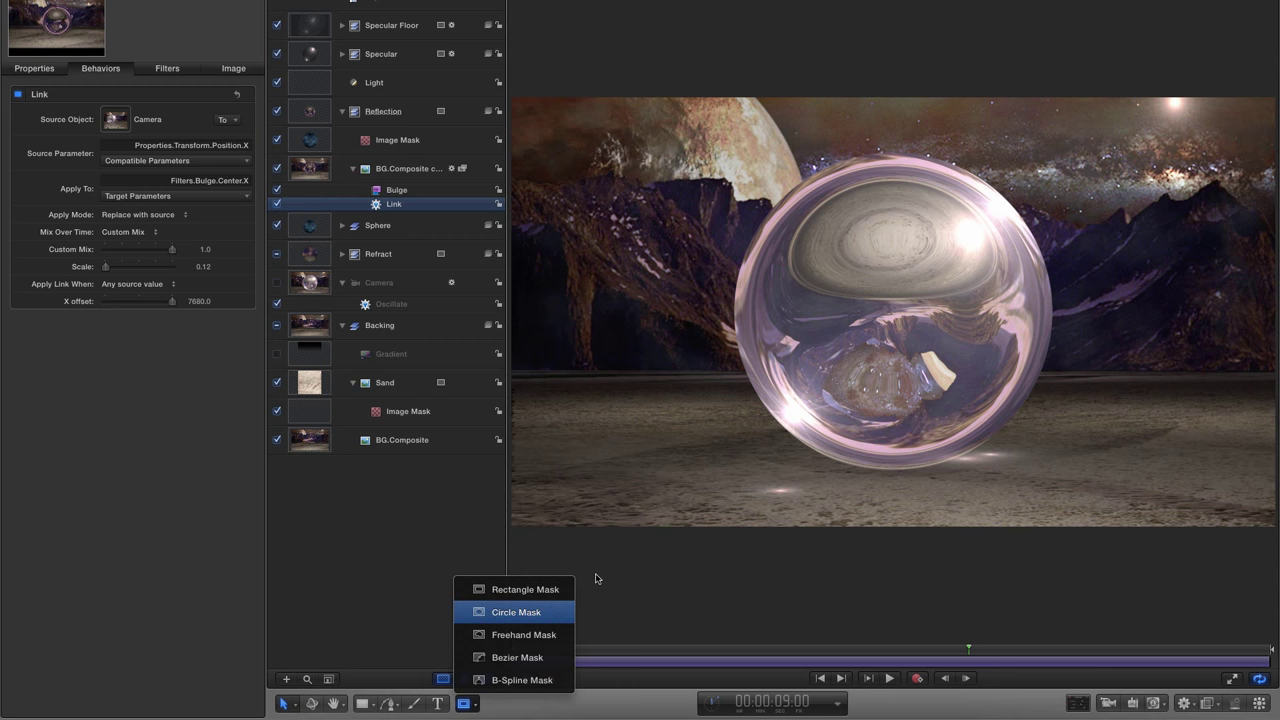
click(529, 612)
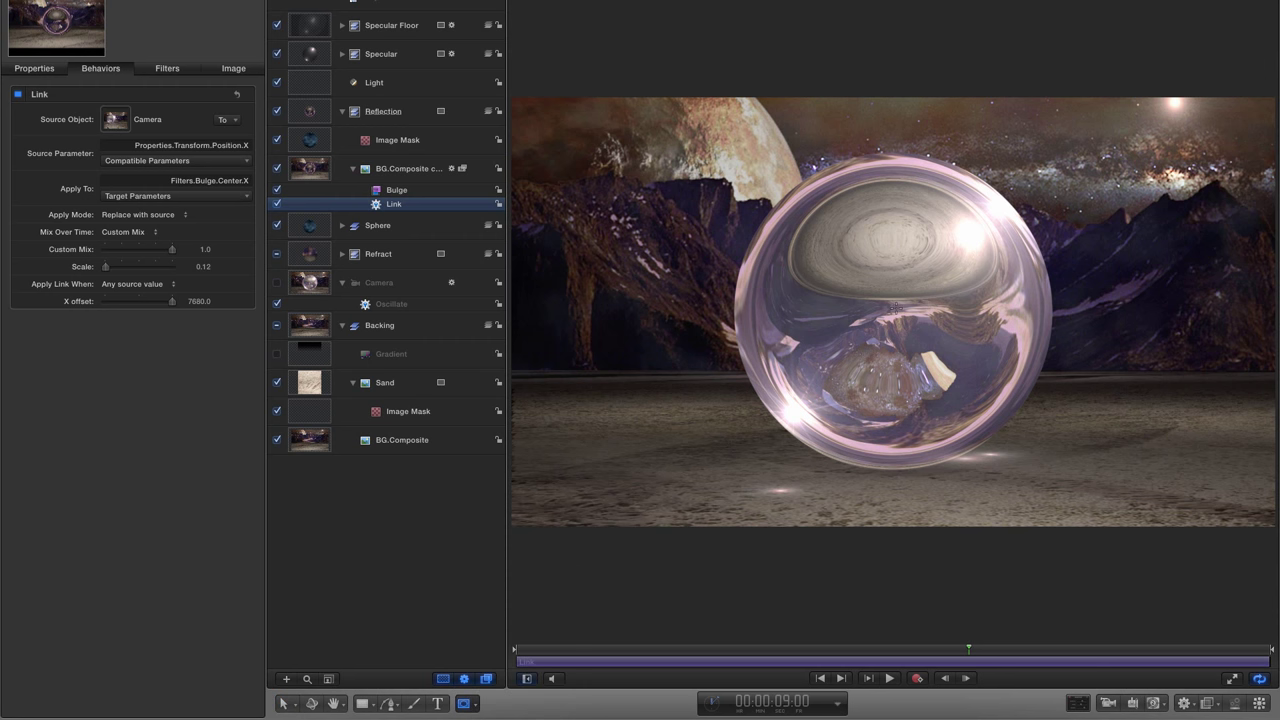
drag(899, 306, 1045, 456)
drag(1044, 526, 1049, 561)
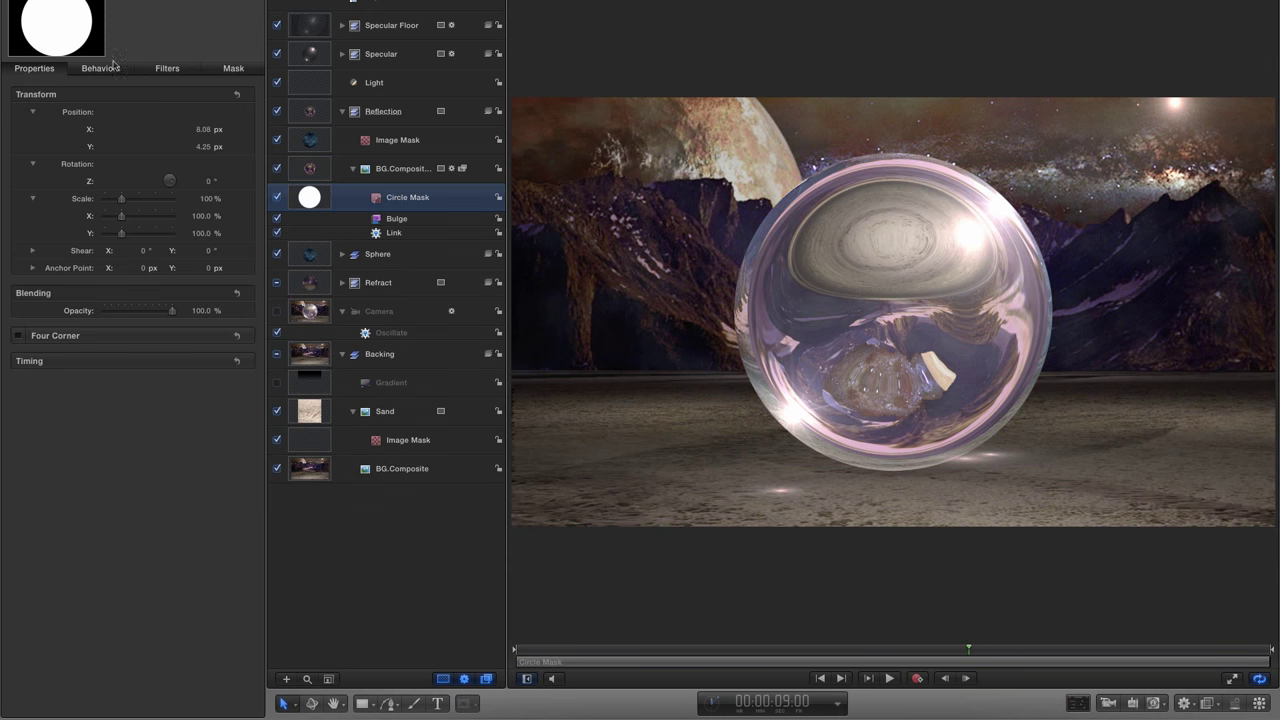
click(238, 94)
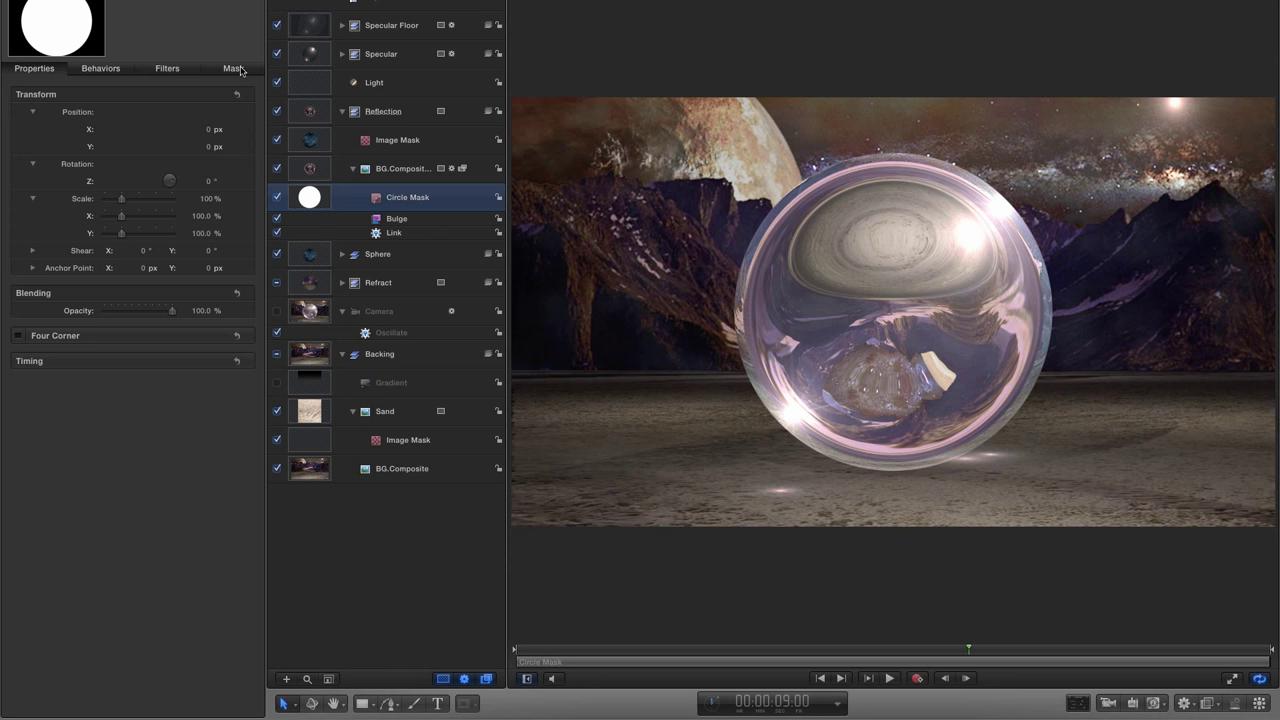
Step: Invert the circle mask and set its feather to -100
click(236, 68)
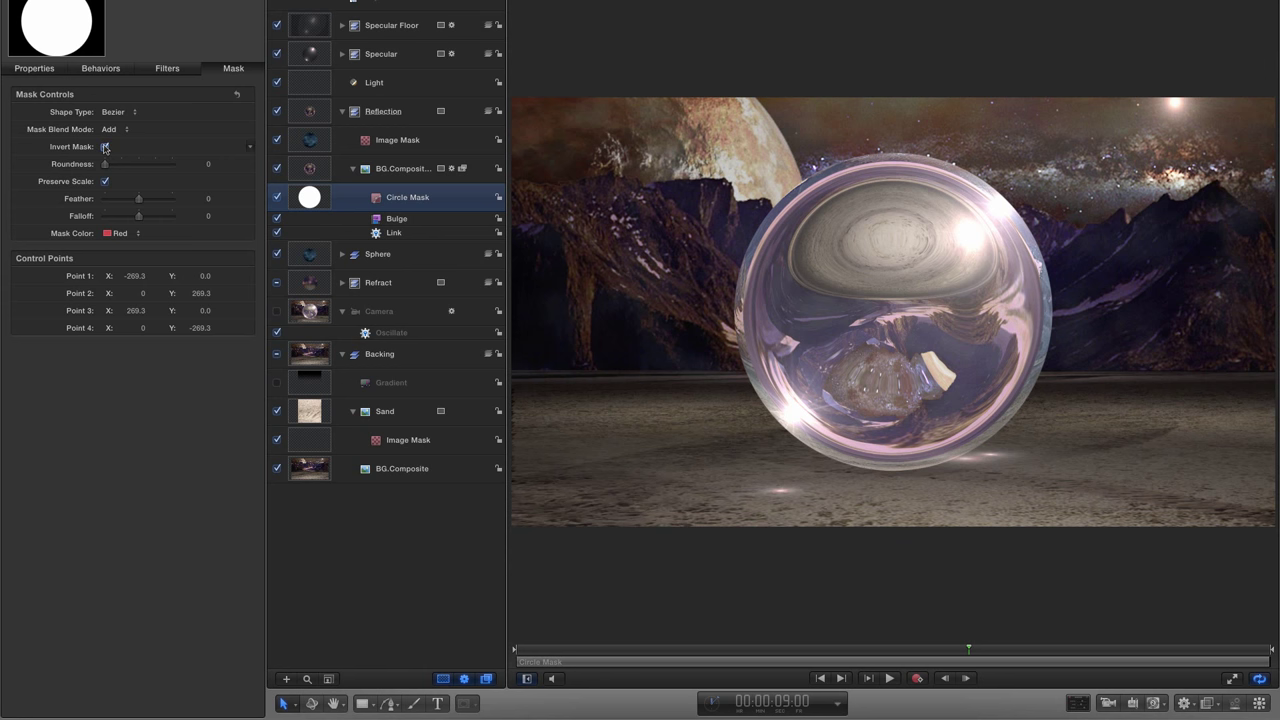
click(105, 147)
drag(140, 201, 106, 202)
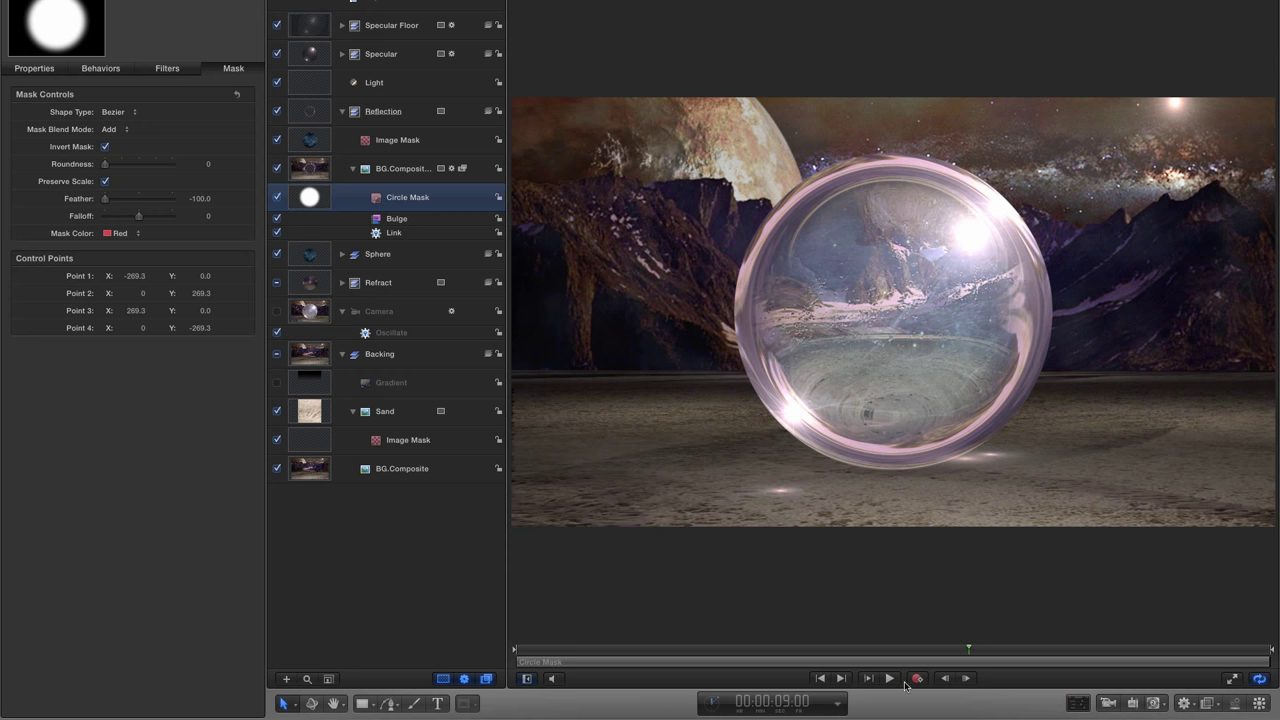
Step: Set the blend mode of the BG.Composite copy layer in the Reflection group to Screen
click(306, 175)
click(34, 68)
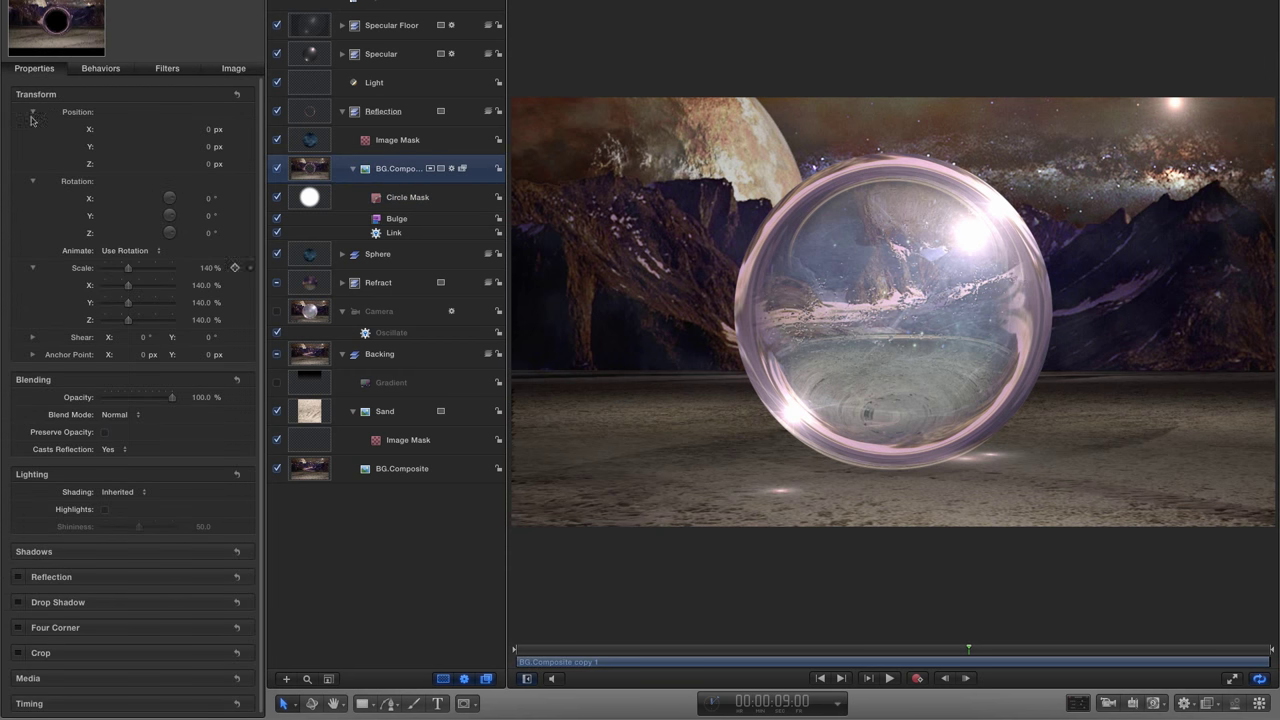
click(112, 414)
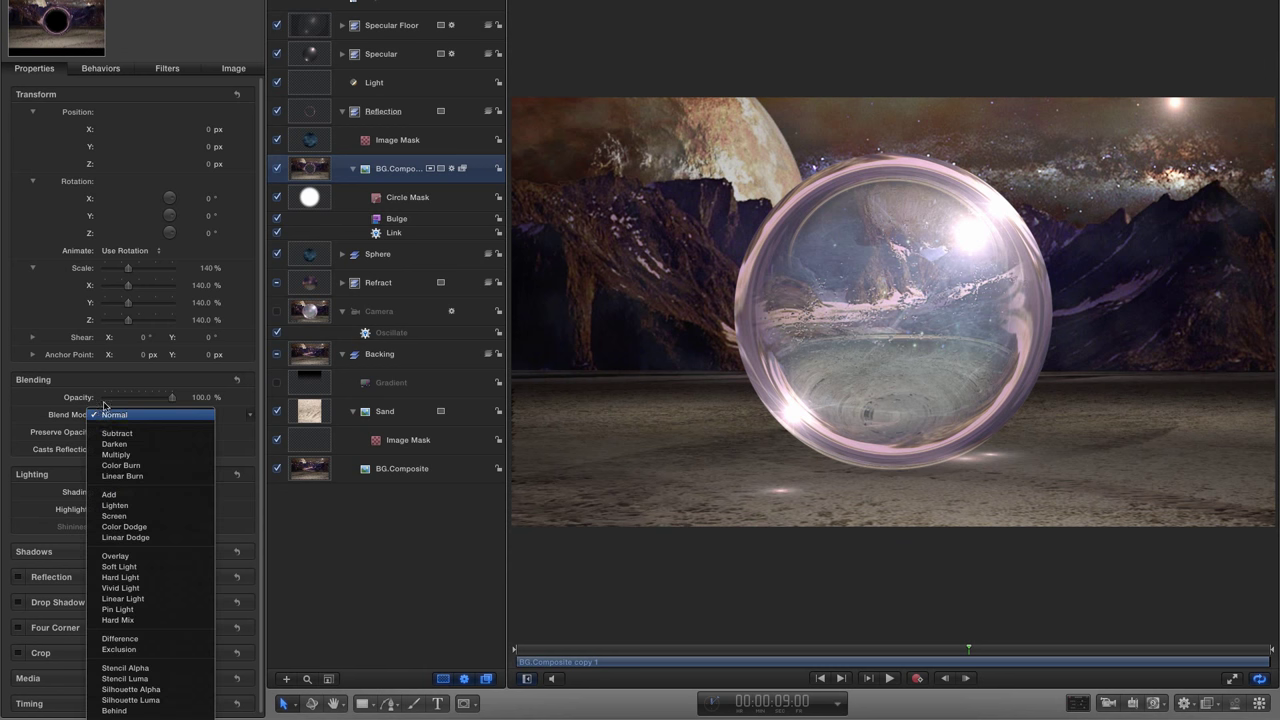
click(112, 414)
click(114, 414)
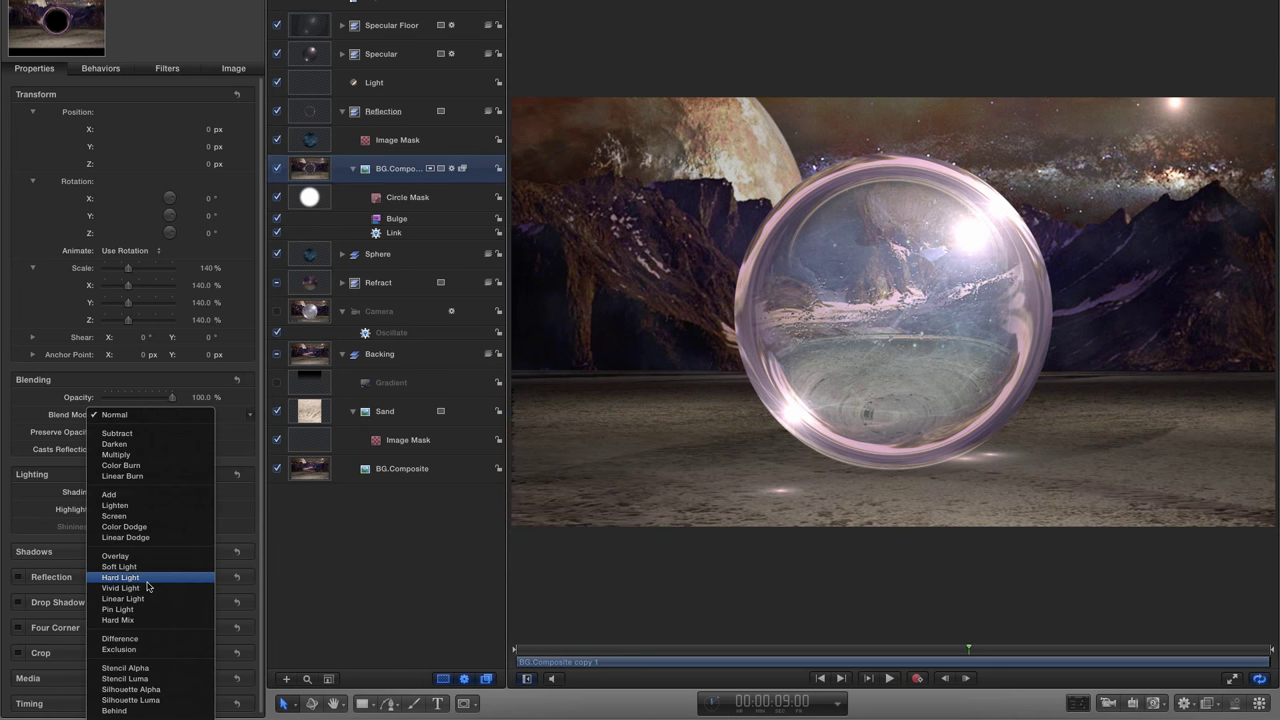
click(145, 516)
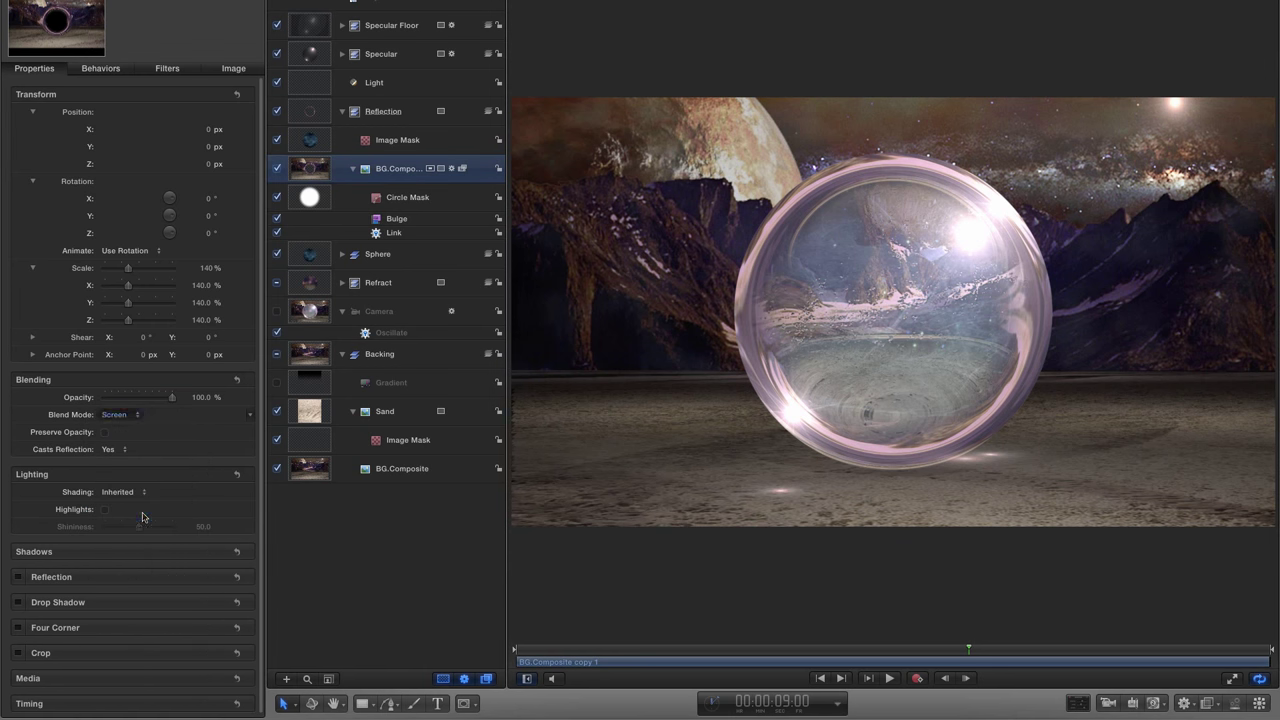
Step: Set the Reflection group's blend mode to Linear Dodge
click(309, 112)
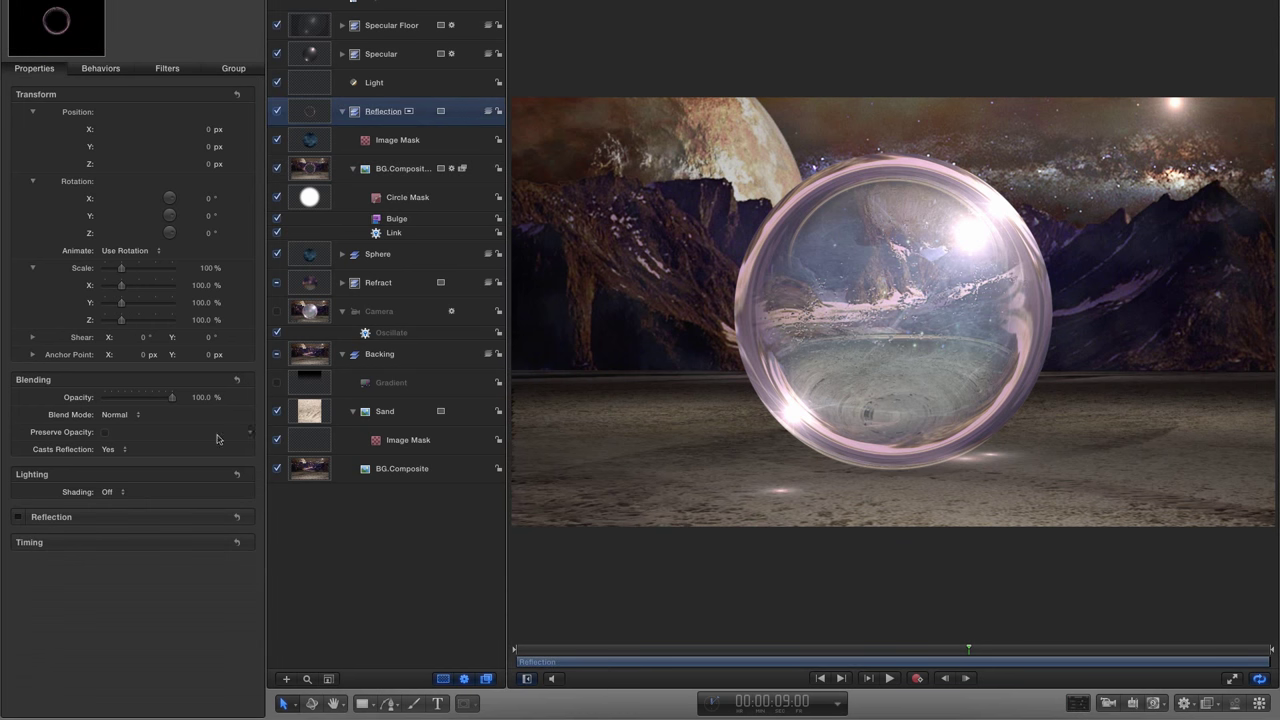
click(112, 414)
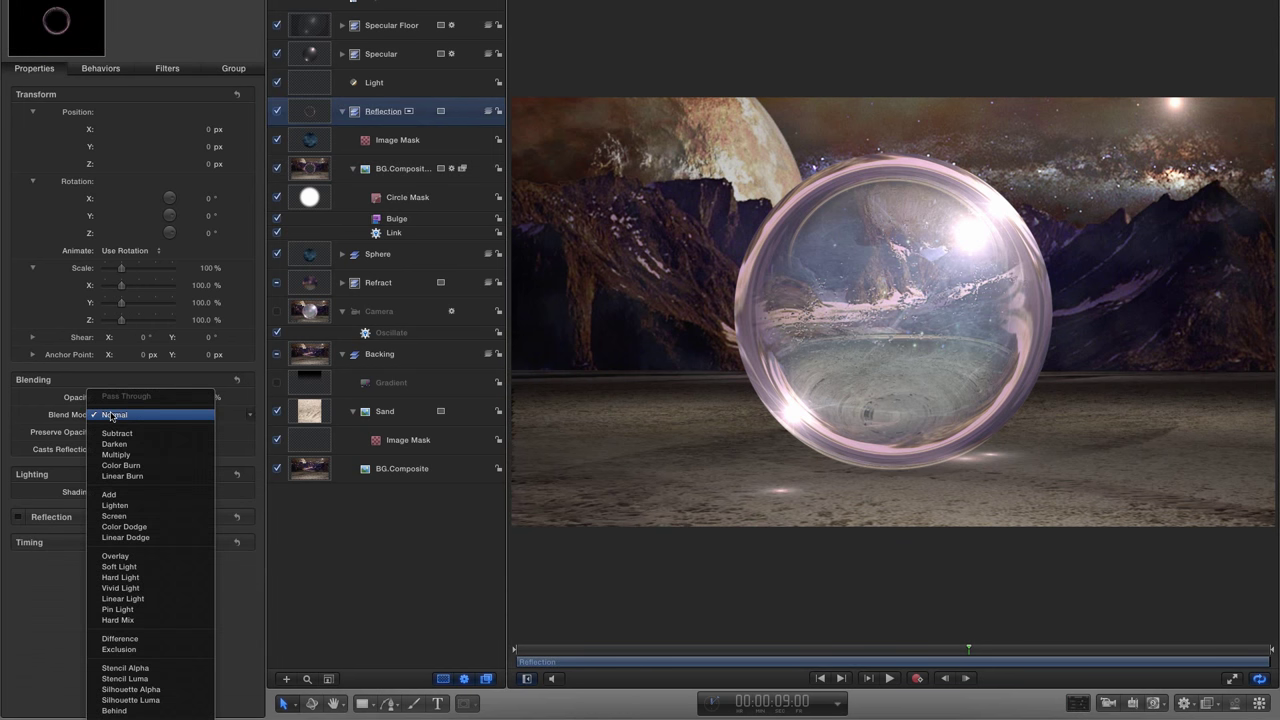
click(127, 540)
Step: Turn the camera back on and play the animation to check the blended reflection
click(889, 679)
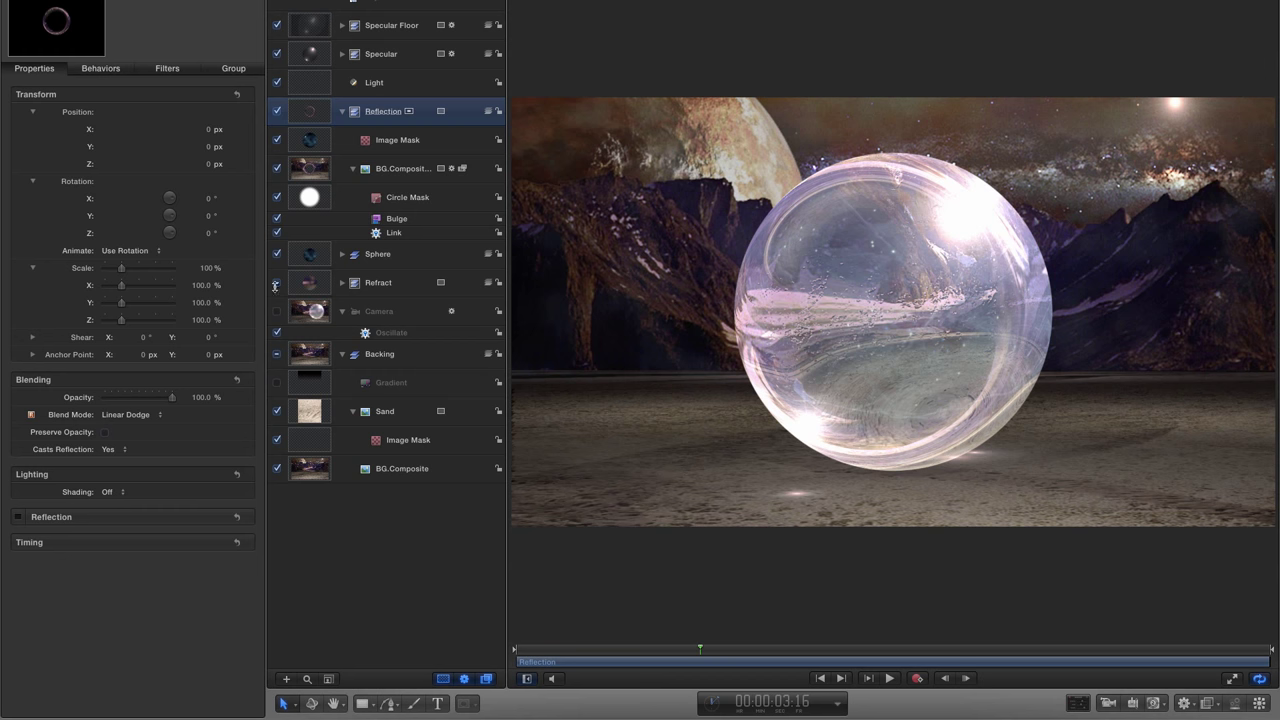
click(277, 311)
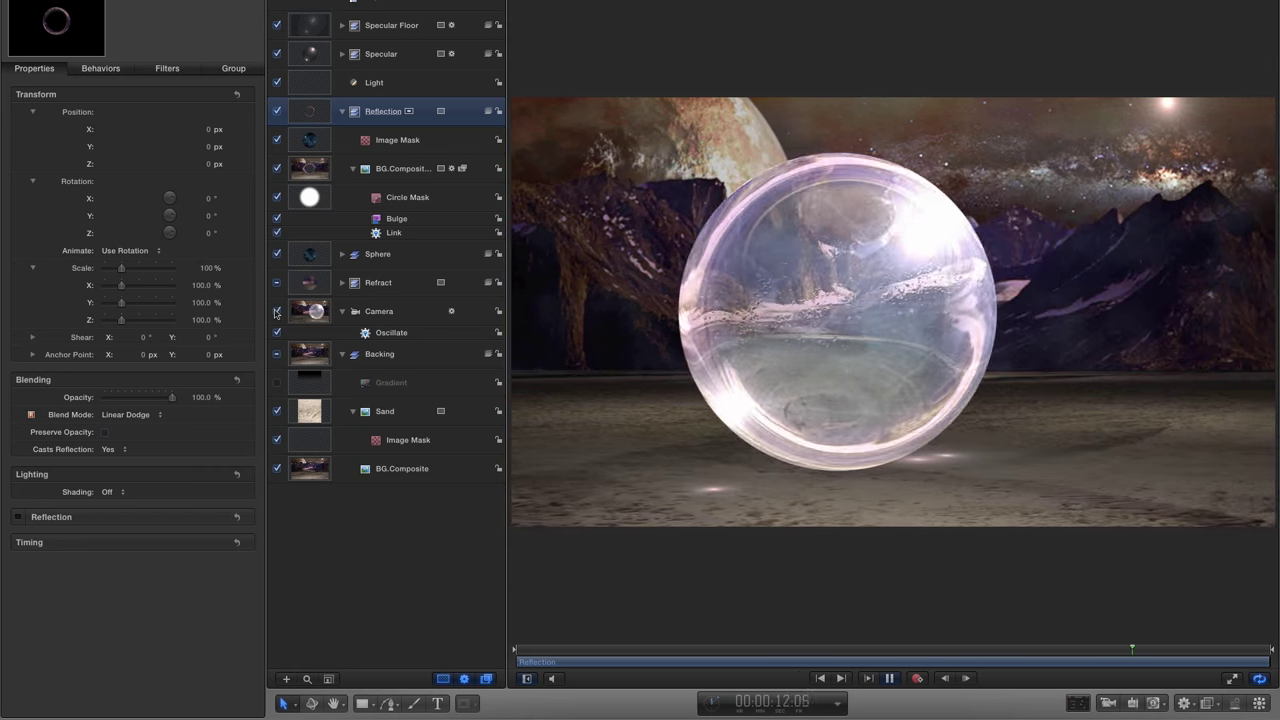
key(space)
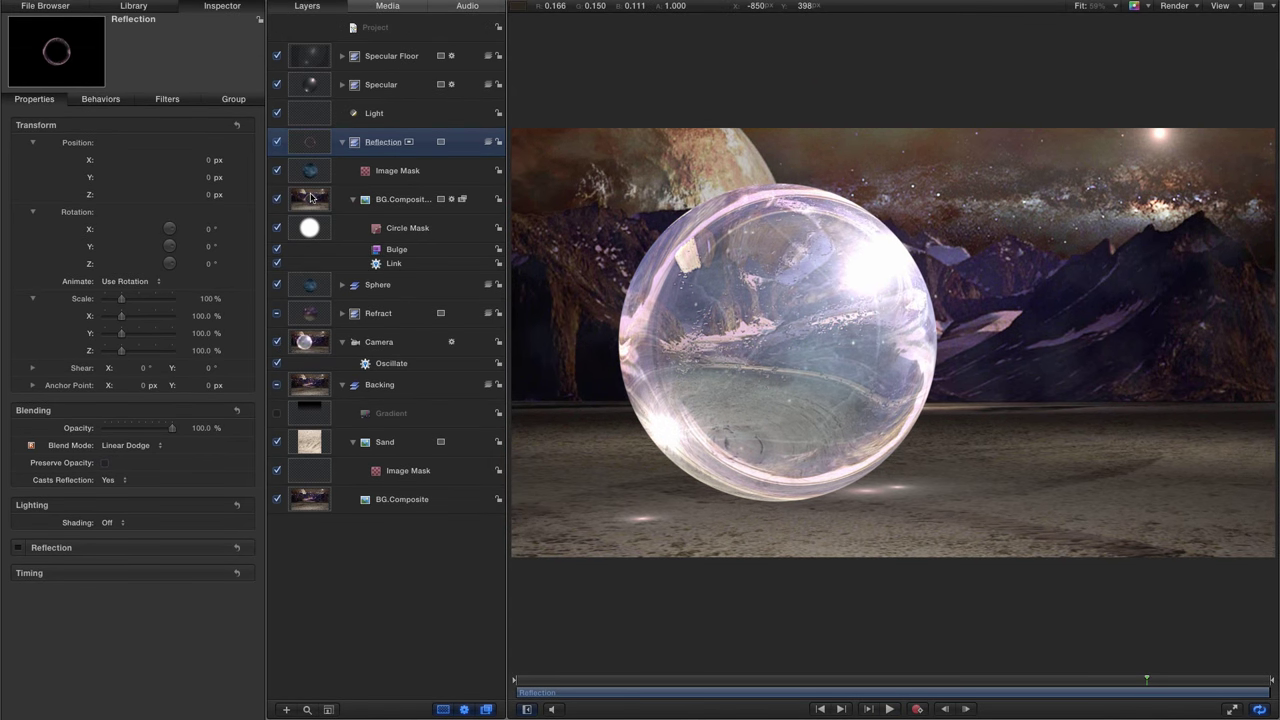
Step: Duplicate the masked BG.Composite copy layer inside the Reflection group
click(310, 197)
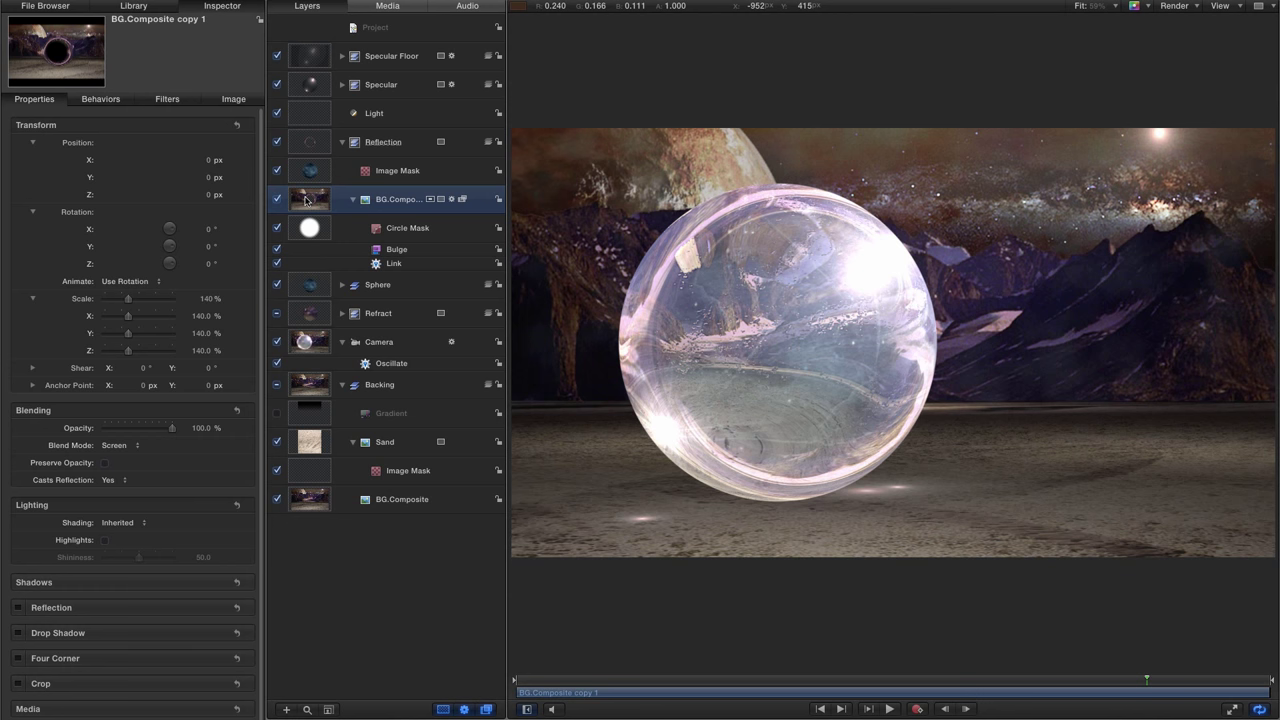
right_click(306, 197)
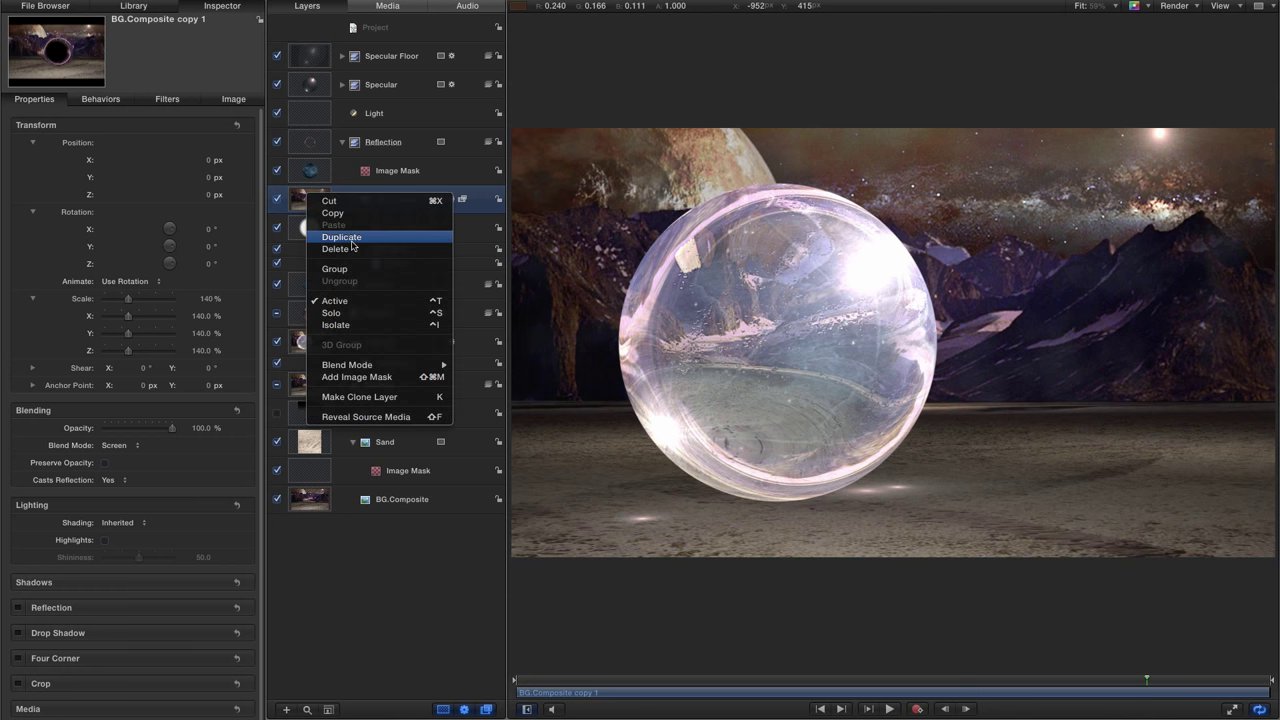
click(350, 236)
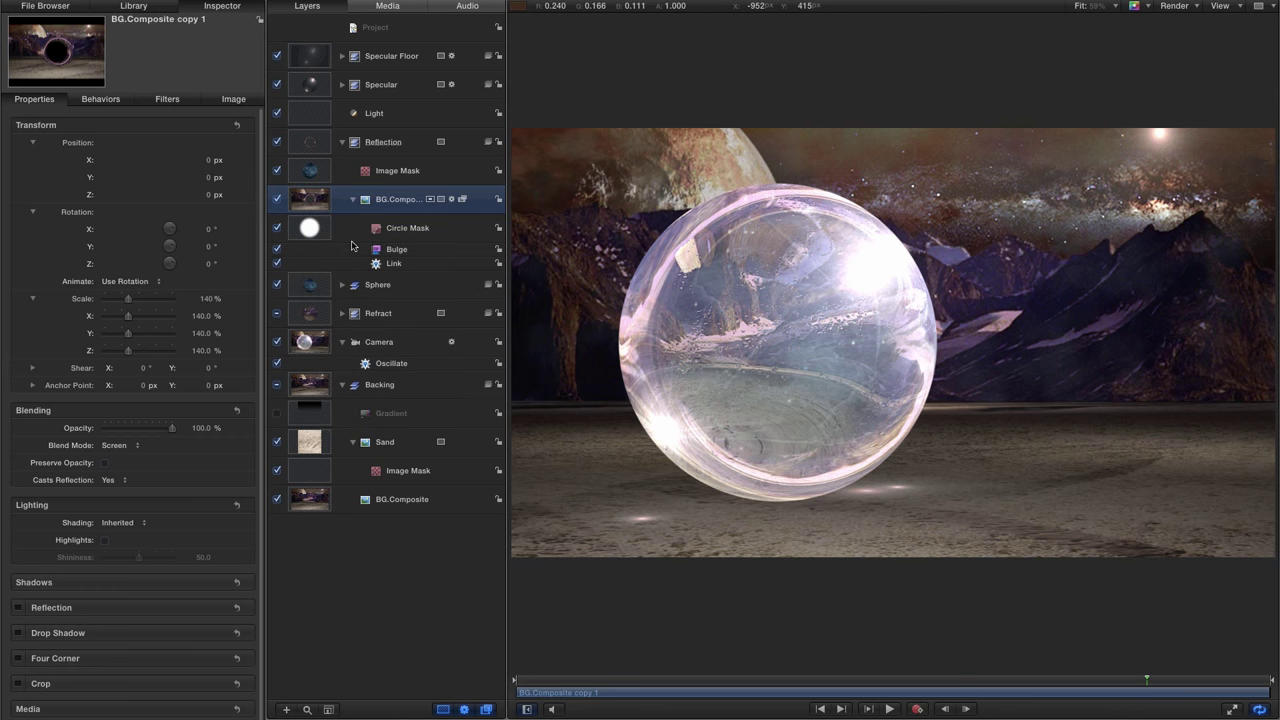
Step: Set the duplicate layer's Bulge amount to 400 and delete its Link behavior
click(170, 100)
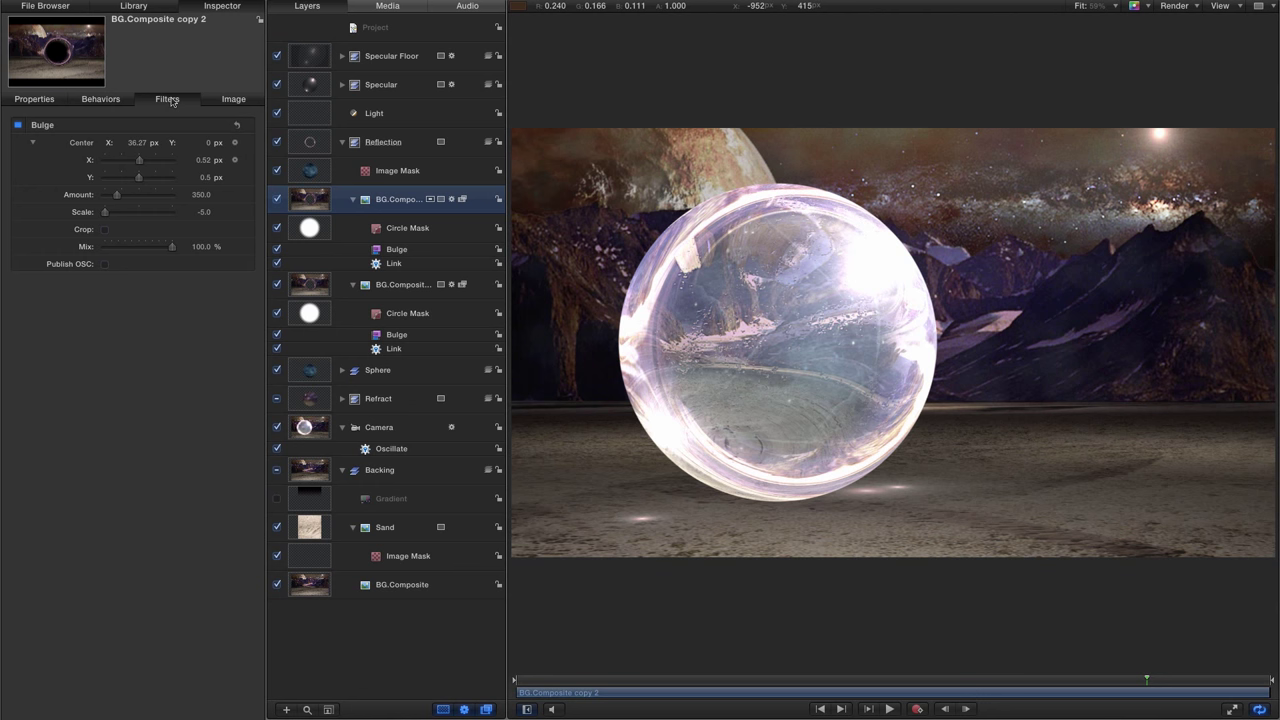
click(200, 195)
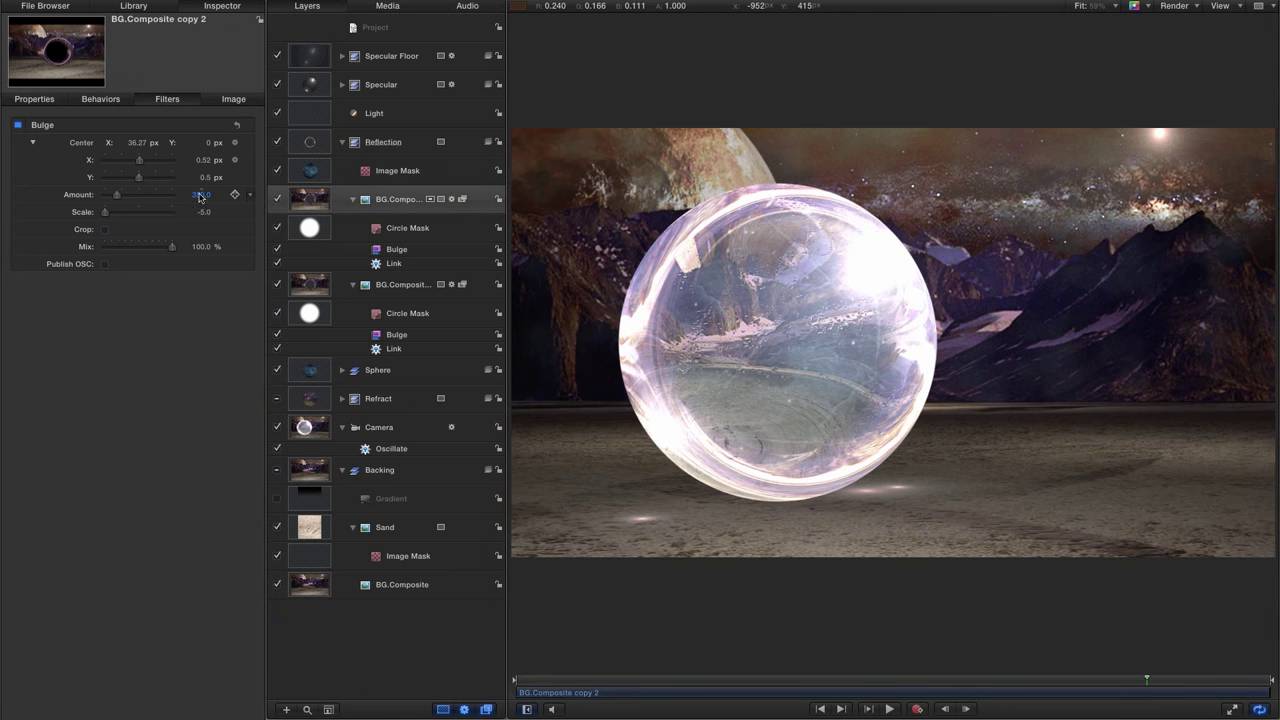
text(400)
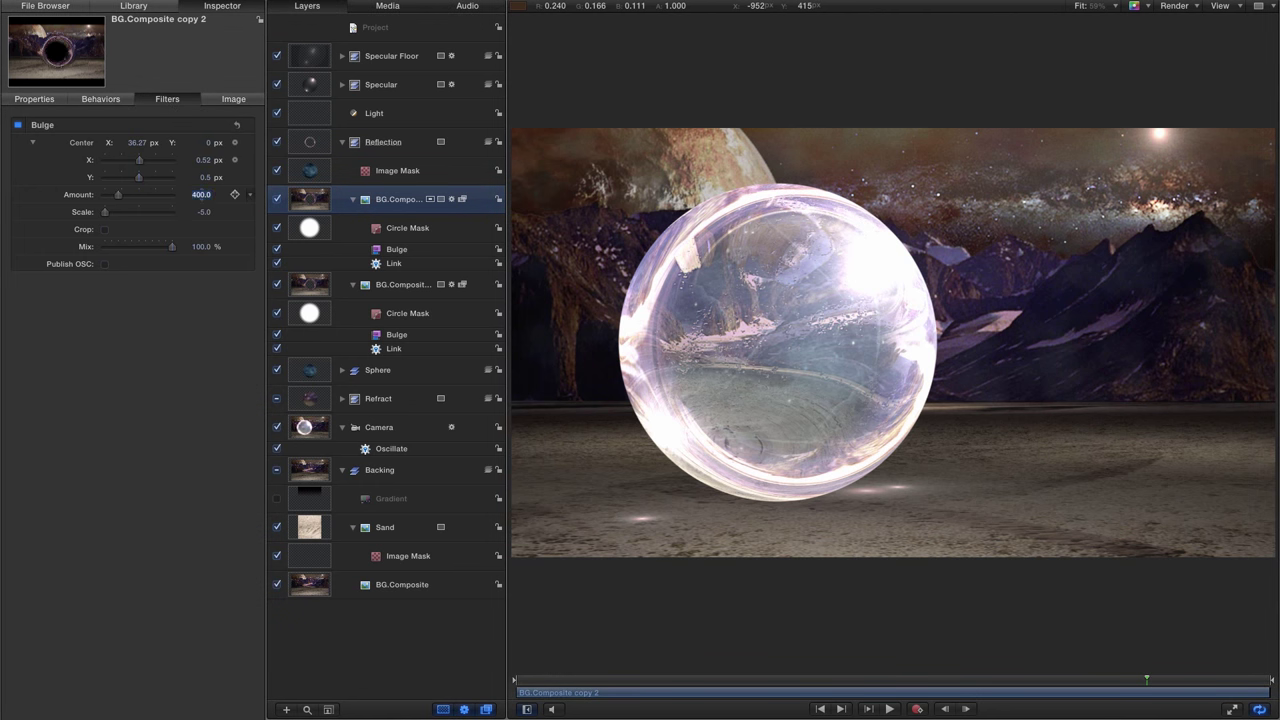
key(Return)
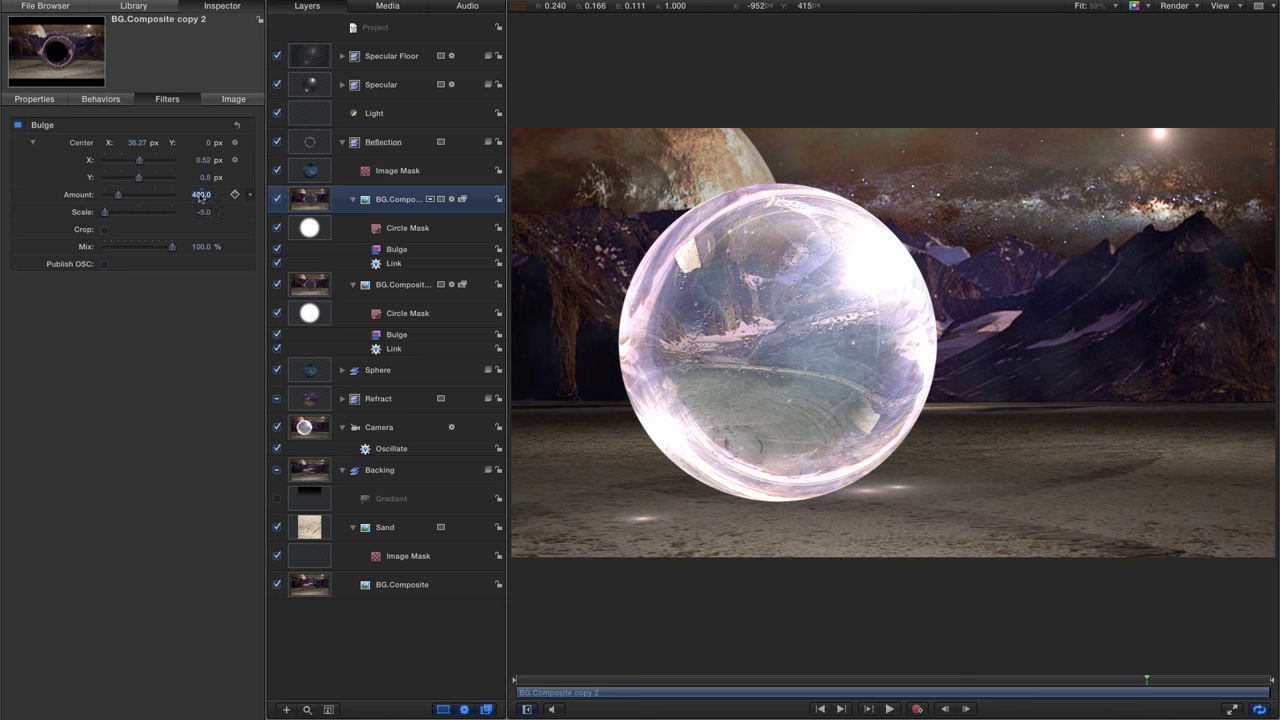
click(384, 264)
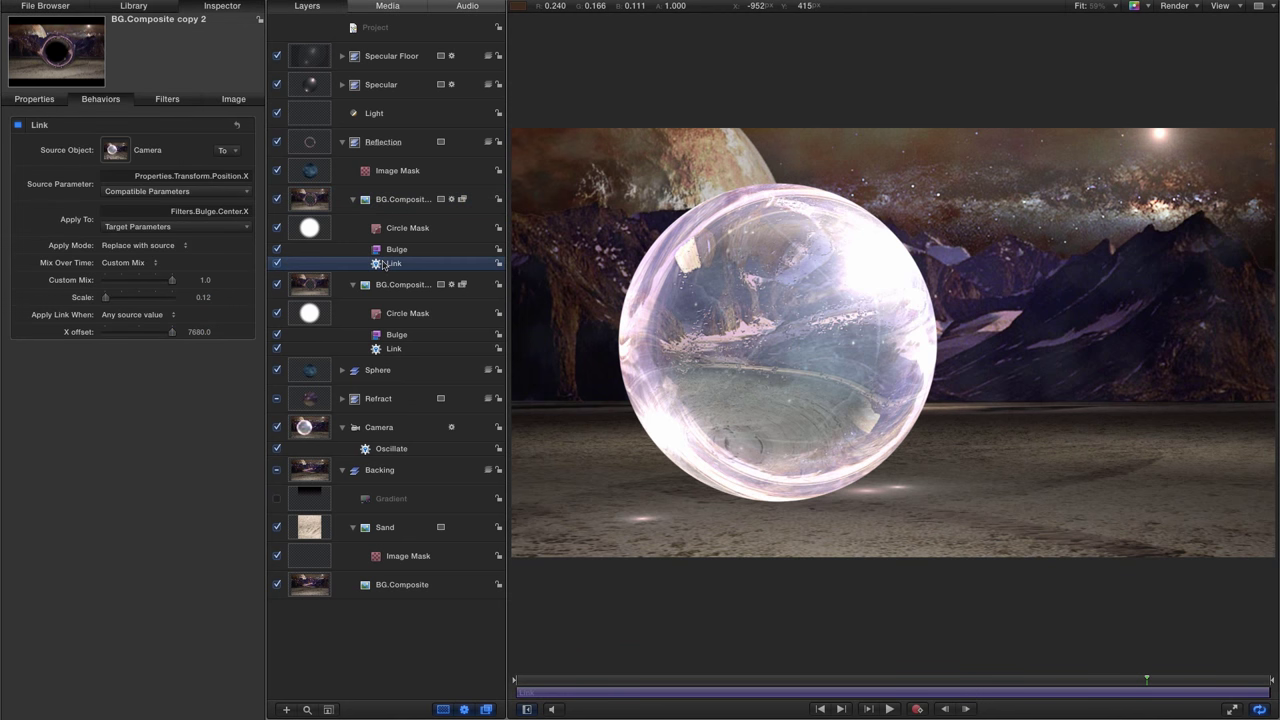
key(Delete)
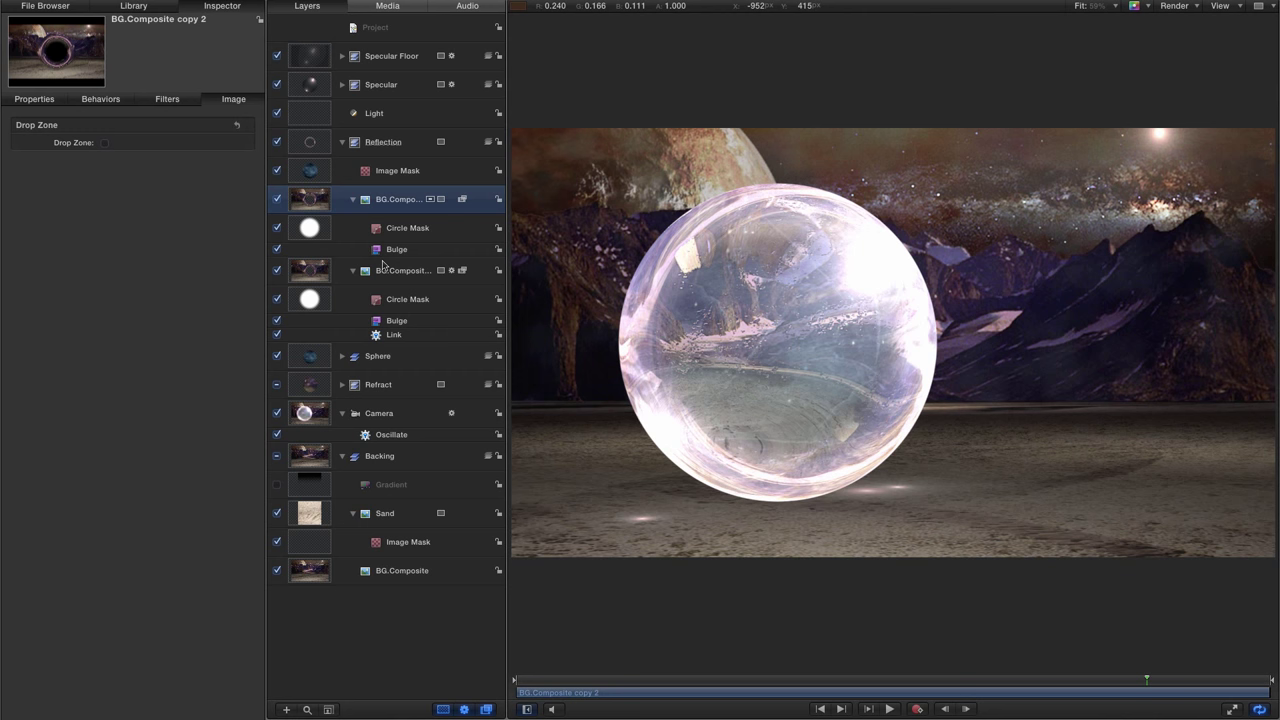
Step: Play the animation with the original reflection copy hidden to examine the duplicate alone, and restore the original's visibility
click(277, 271)
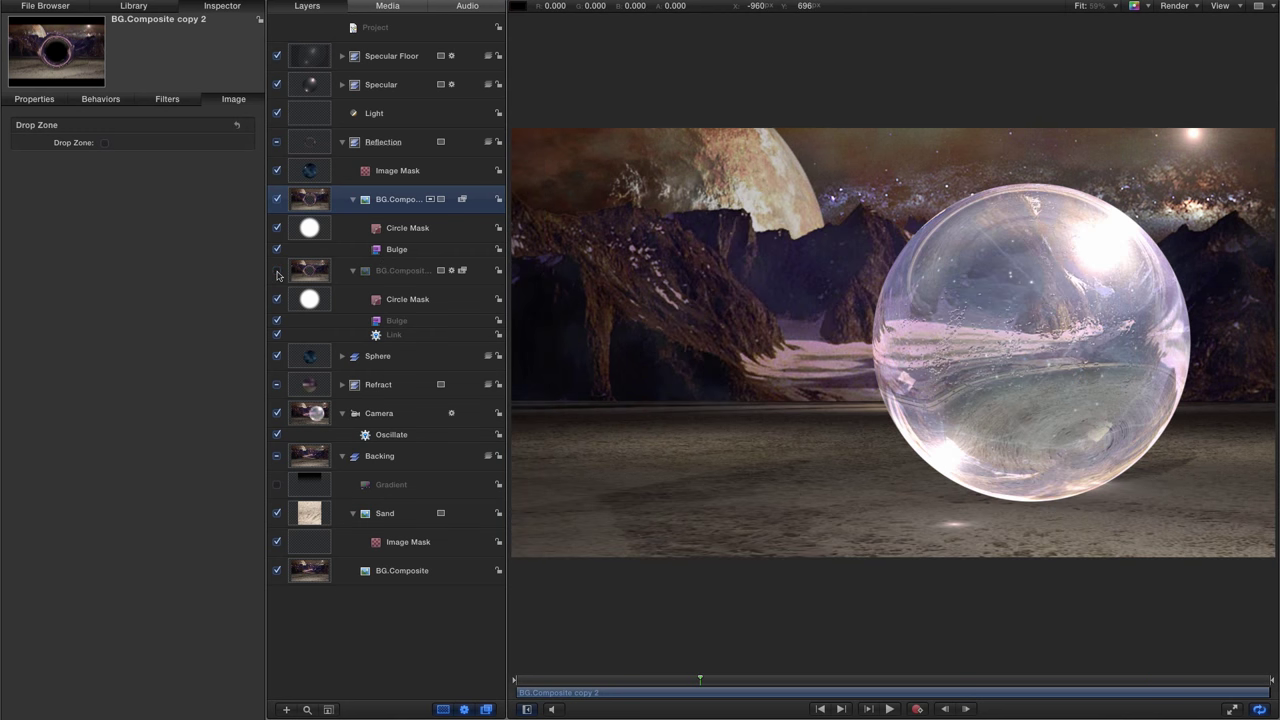
key(space)
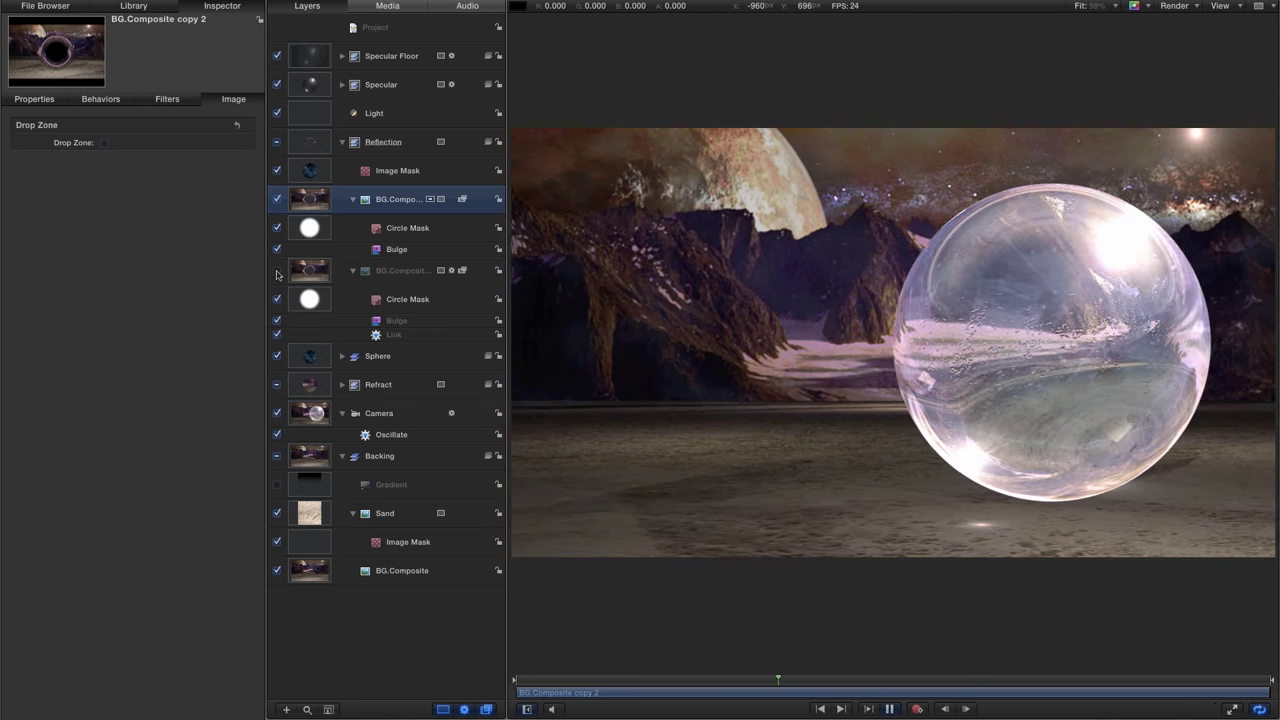
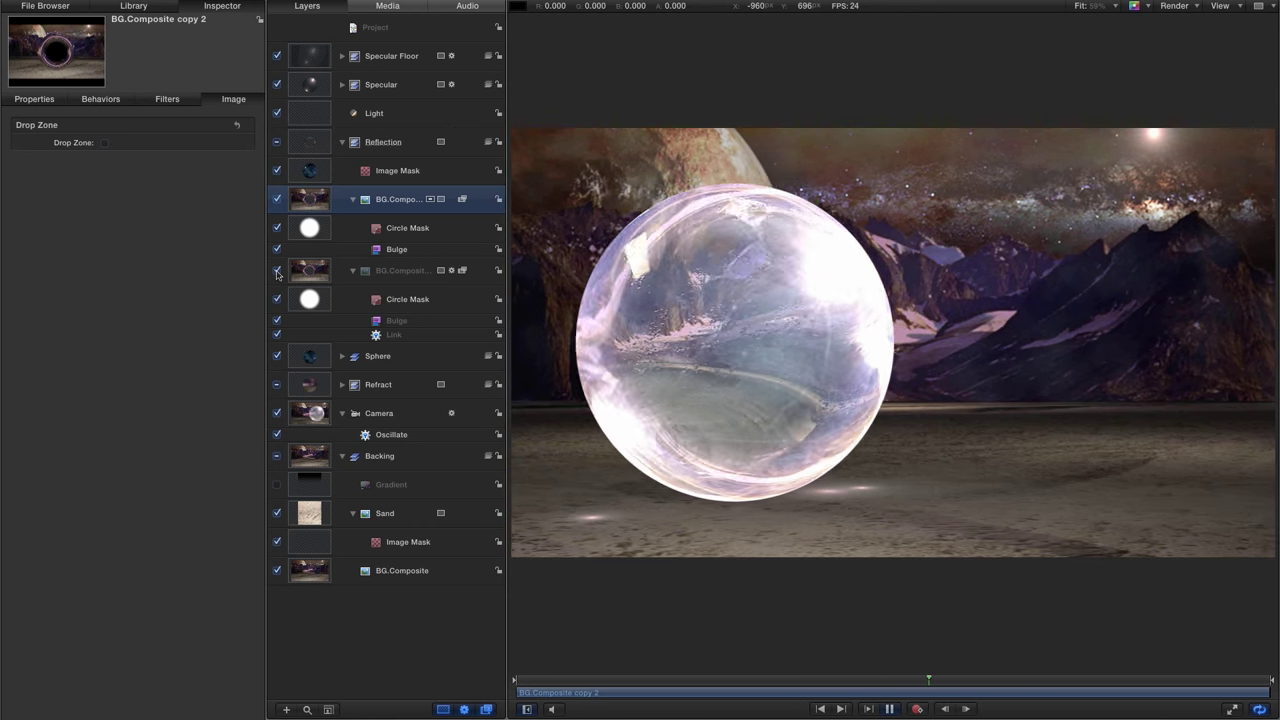
click(277, 271)
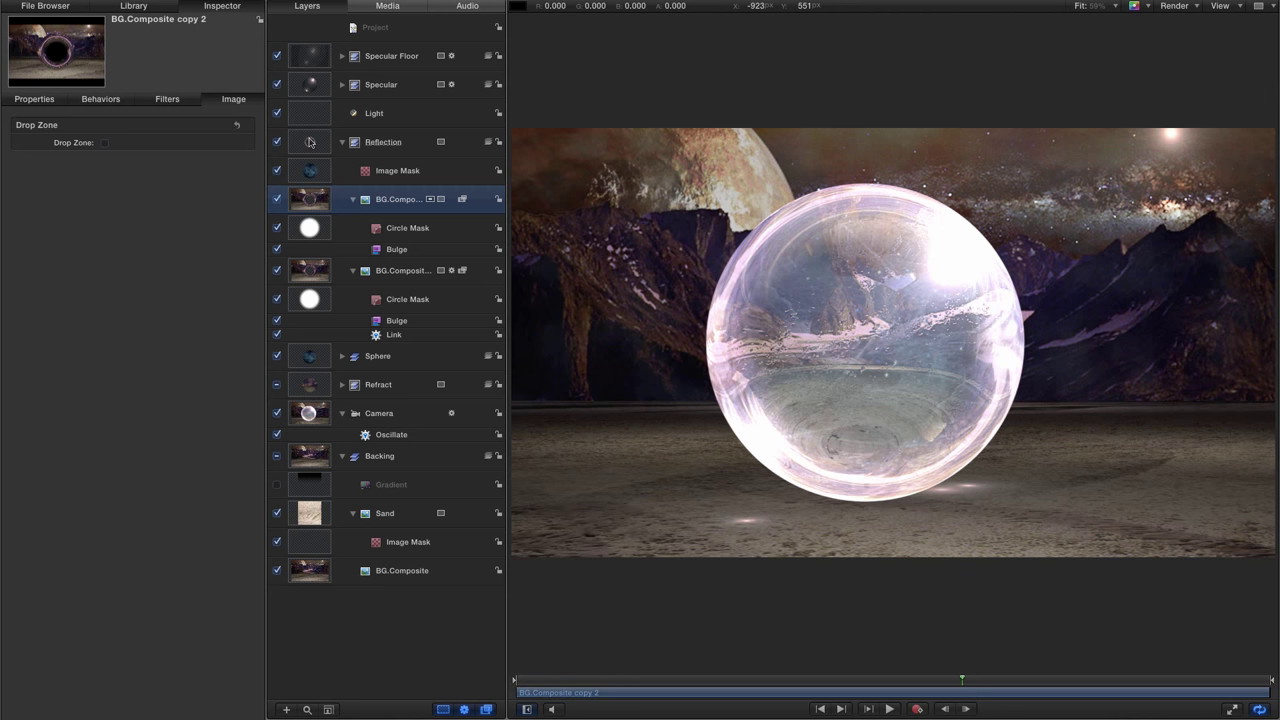
Step: Add a Levels color correction filter to the Reflection group and slightly lower its RGB output white level
click(311, 142)
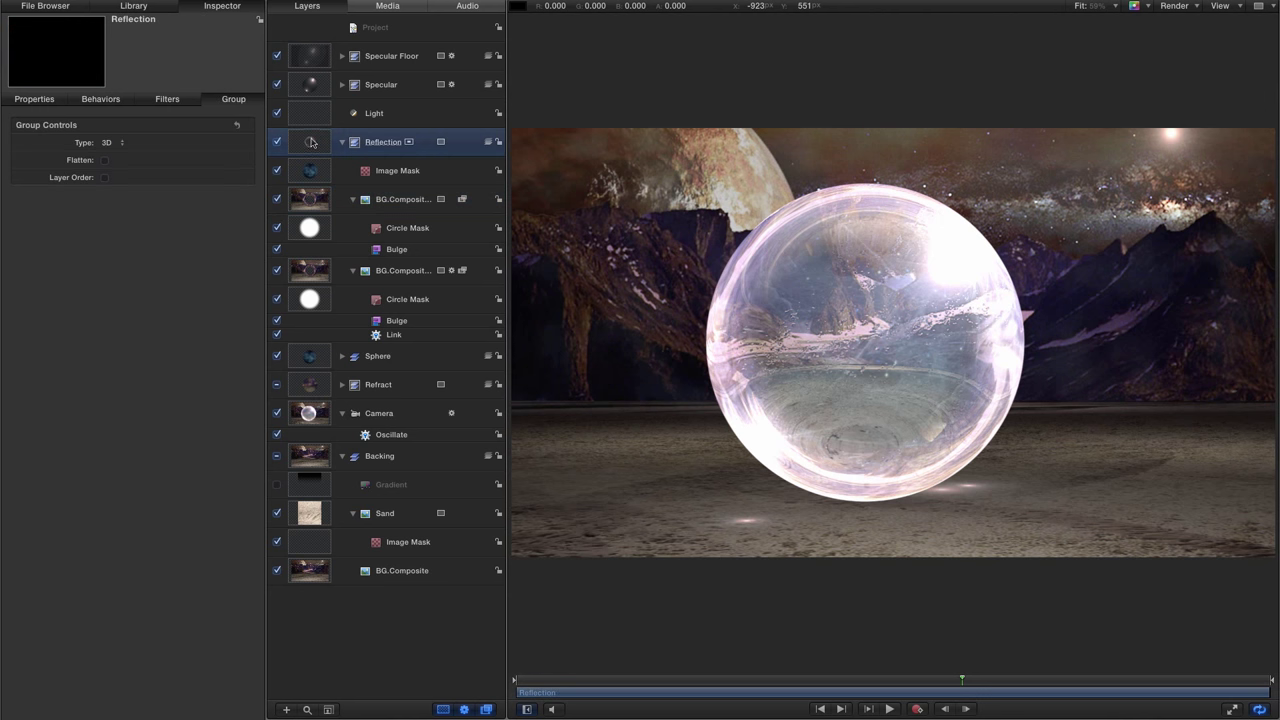
click(136, 6)
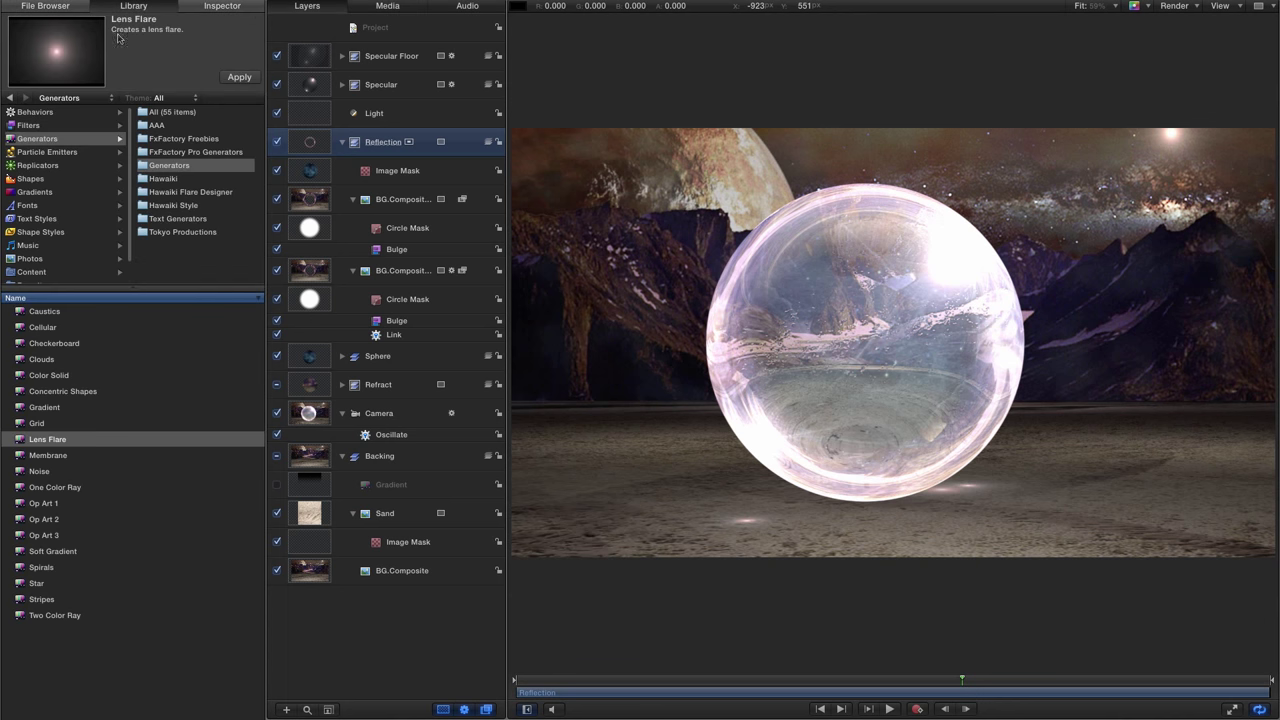
click(30, 125)
click(182, 166)
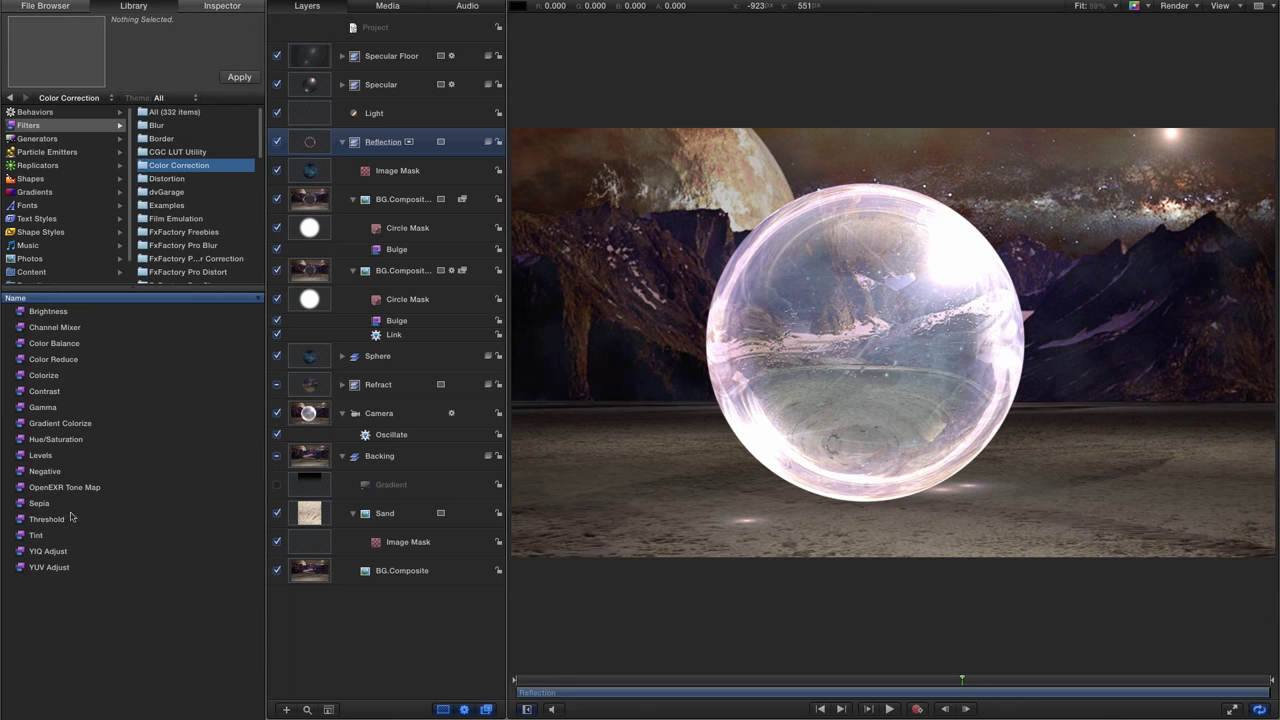
drag(20, 458, 310, 144)
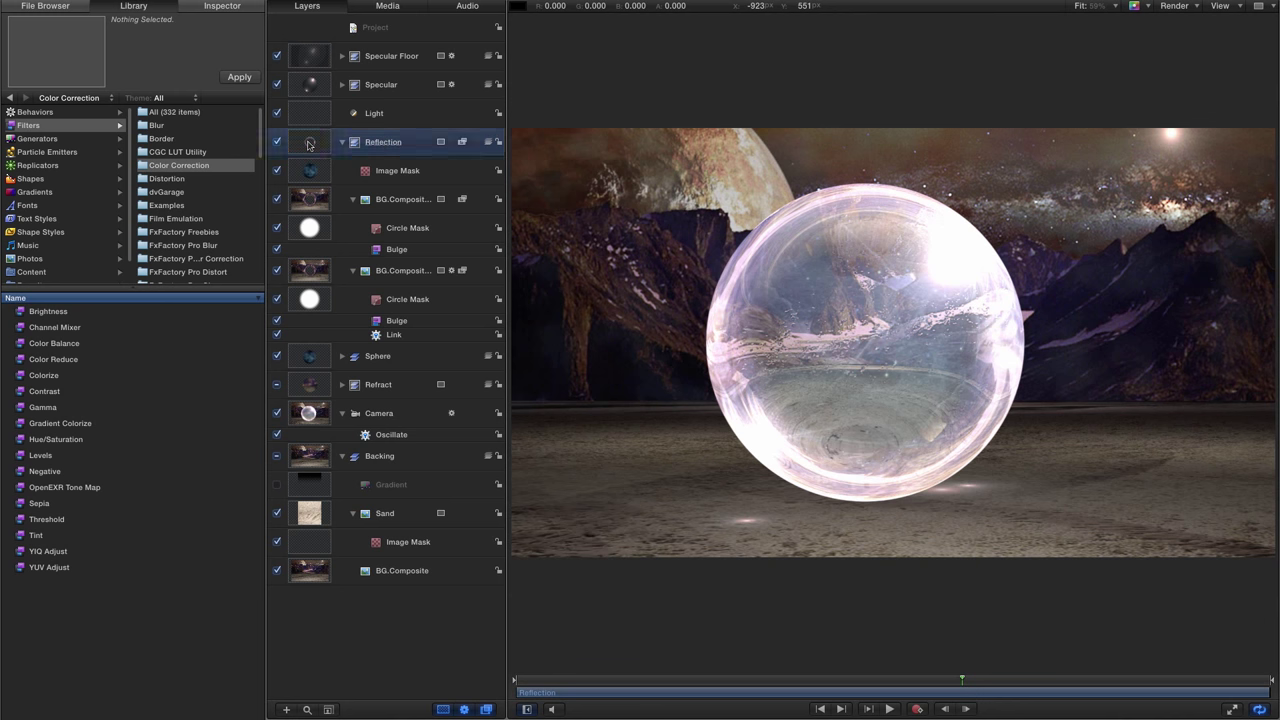
click(221, 5)
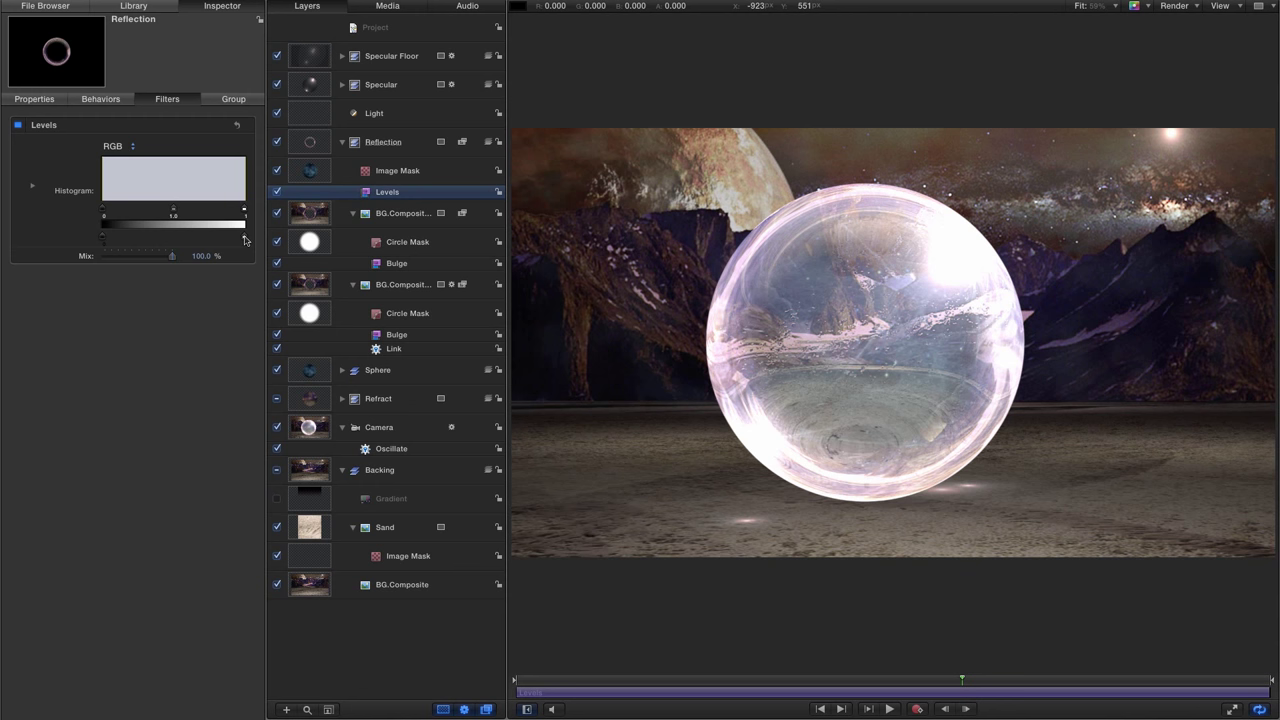
drag(237, 240, 229, 240)
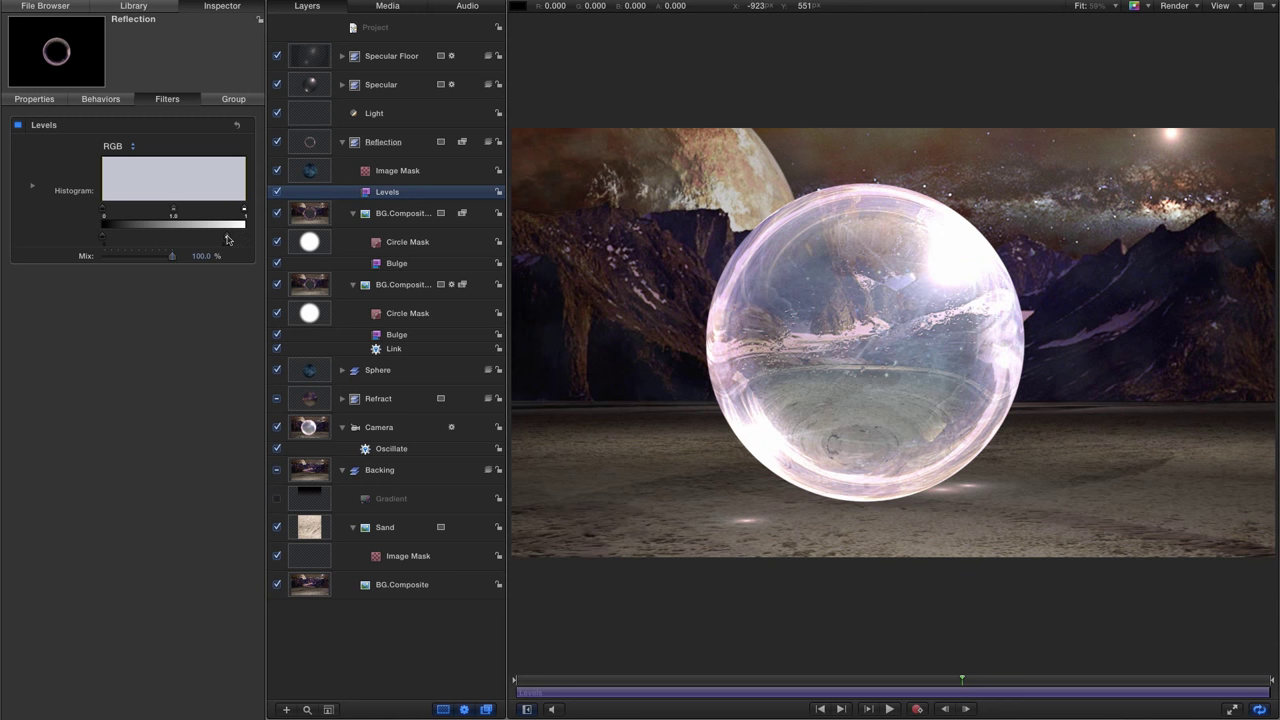
Step: Set the Levels filter's RGB gamma to 0.47 and input white to 0.90, play the animation to check it, and clear the selection
mouse_move(174, 212)
mouse_down()
mouse_move(242, 214)
mouse_move(231, 213)
mouse_up()
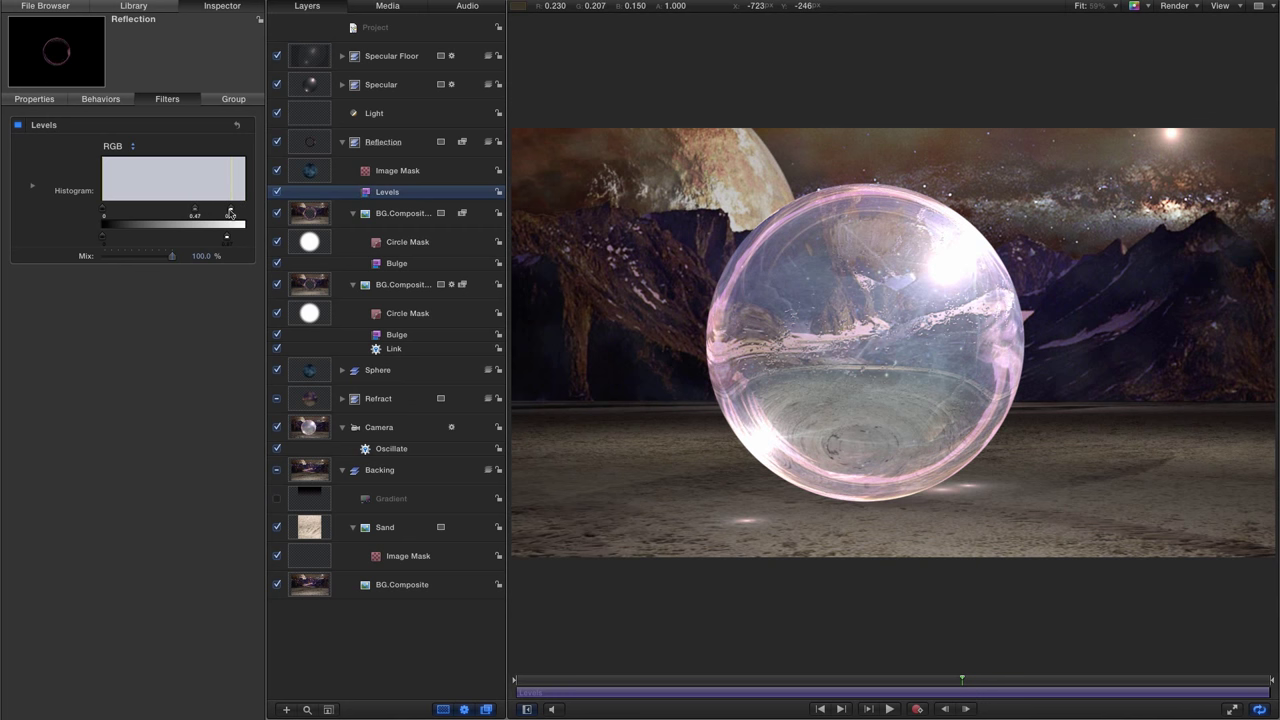
click(889, 709)
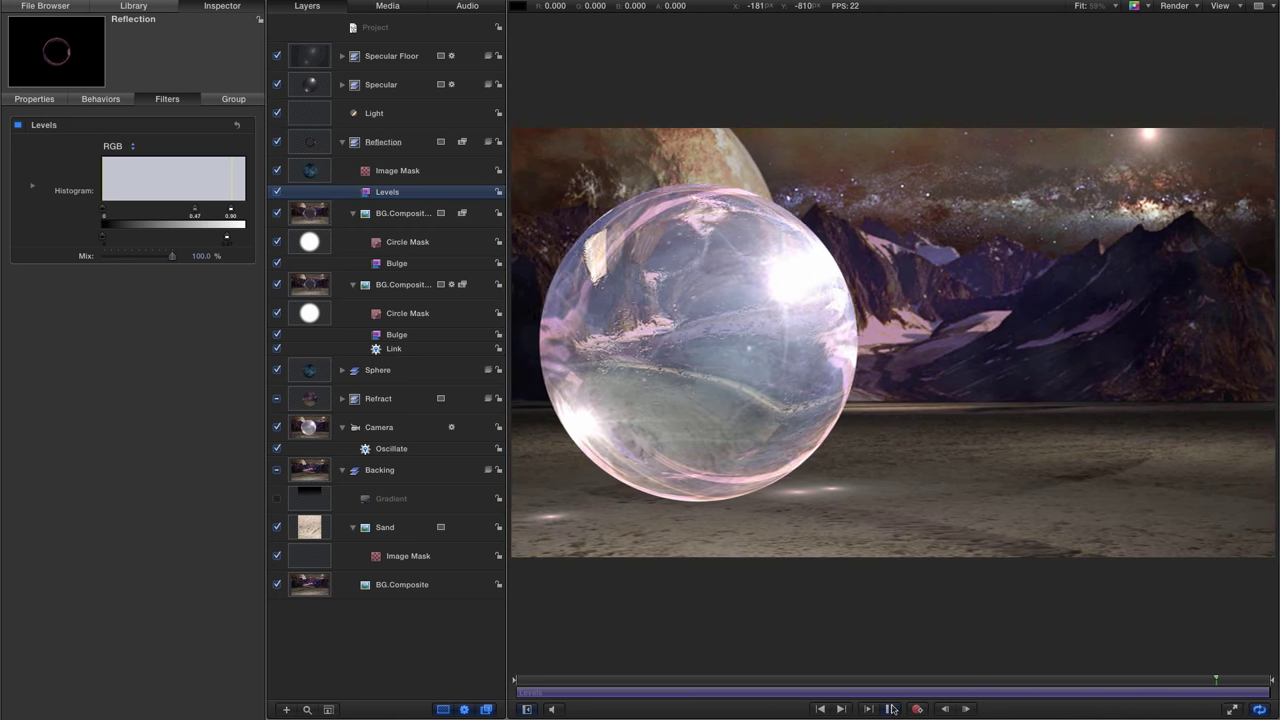
click(891, 709)
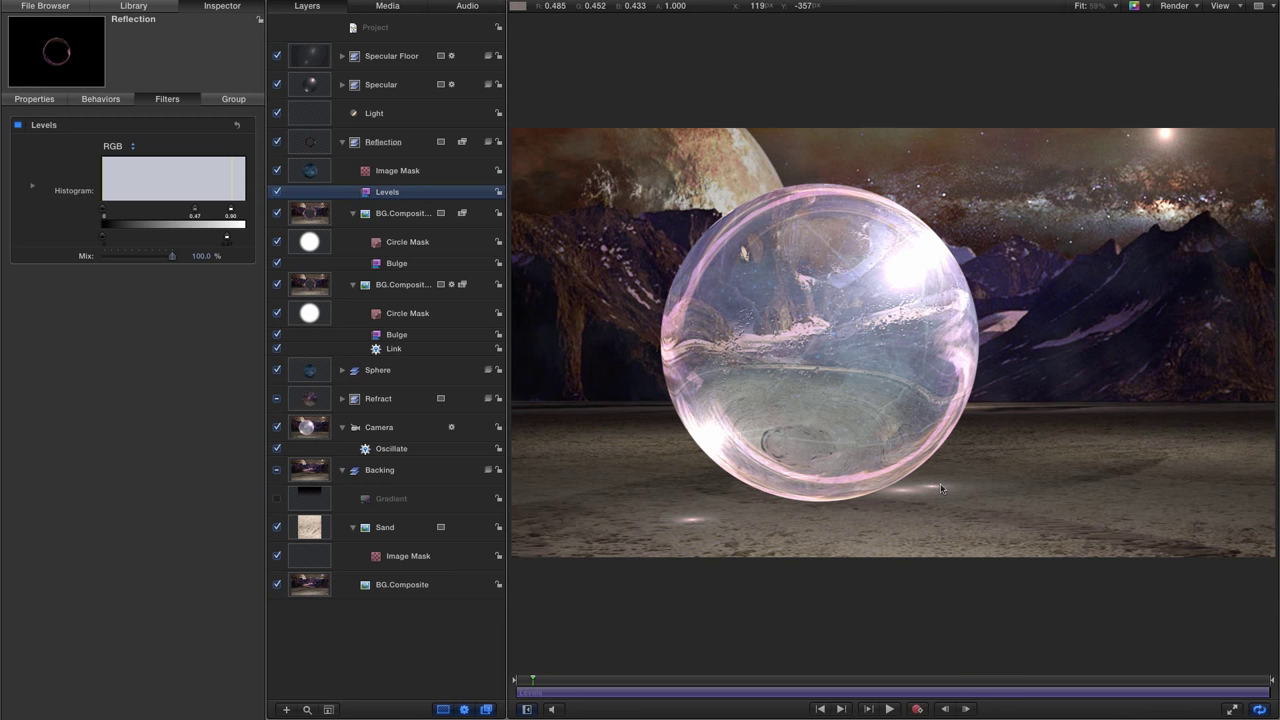
key(super+shift+a)
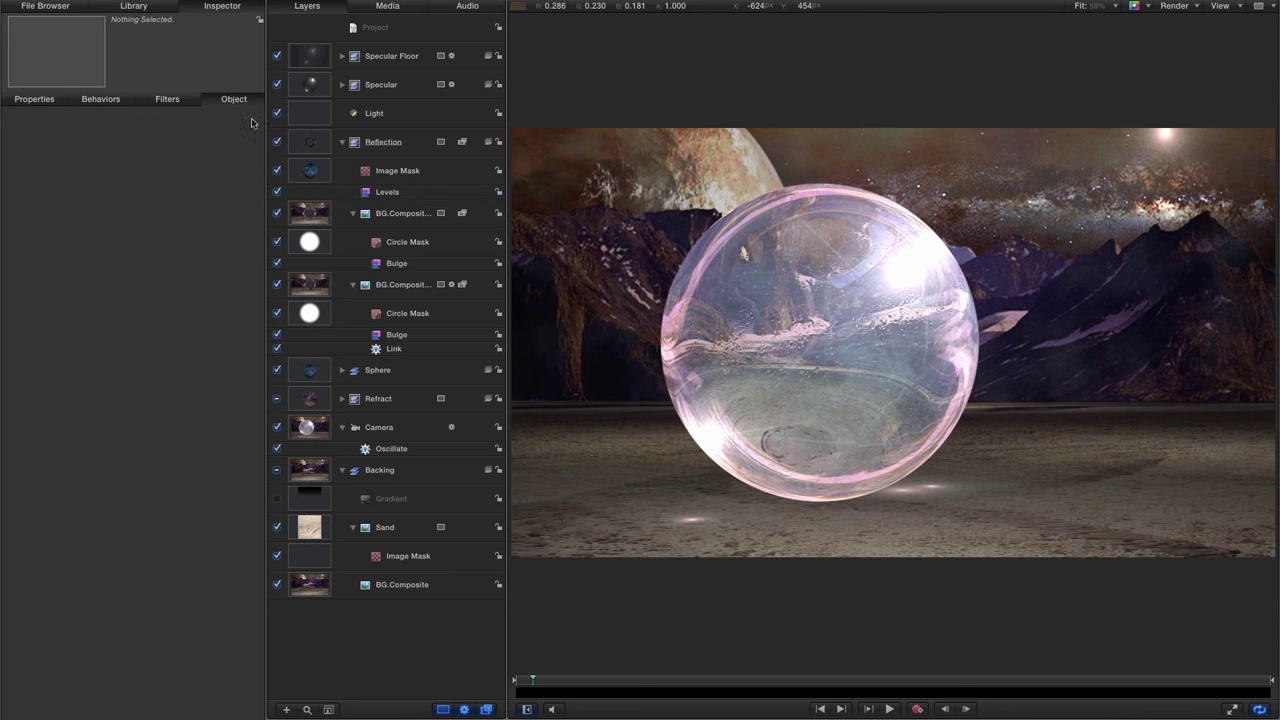
Step: Move the Reflection group's Image Mask onto its upper BG.Composite copy and set the mask to Subtract with Invert Mask enabled
click(310, 171)
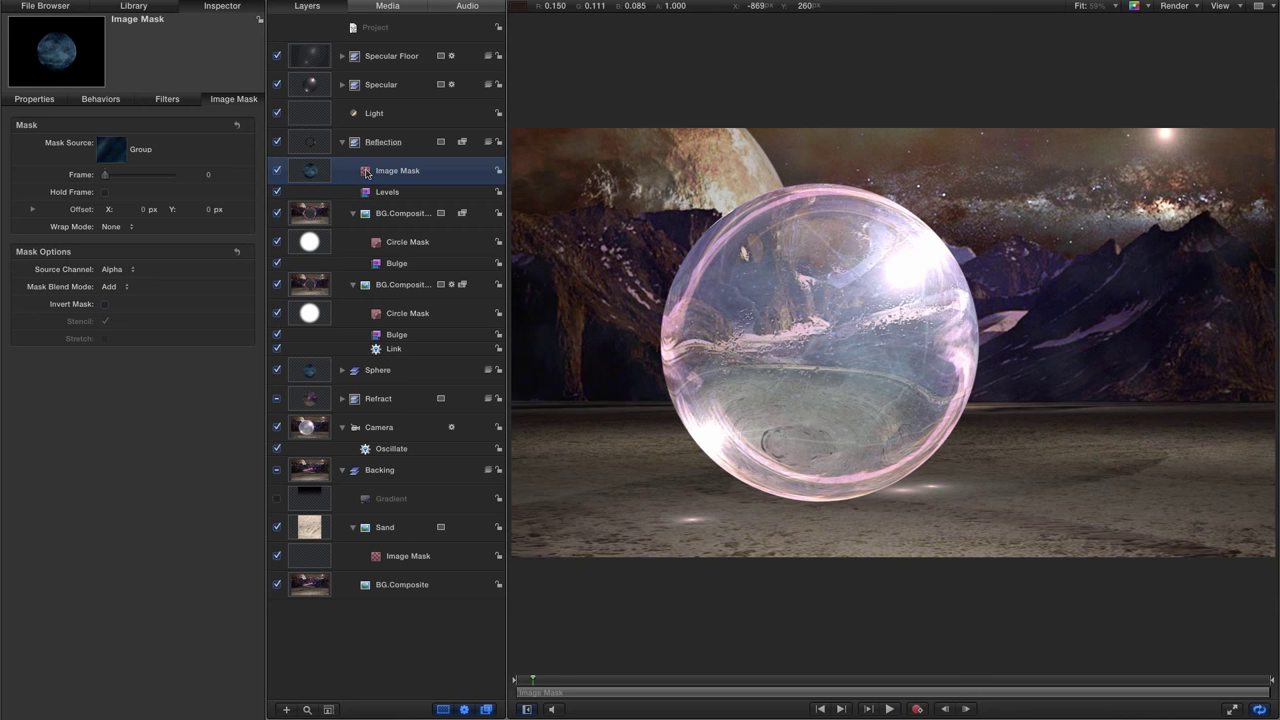
drag(366, 173, 309, 232)
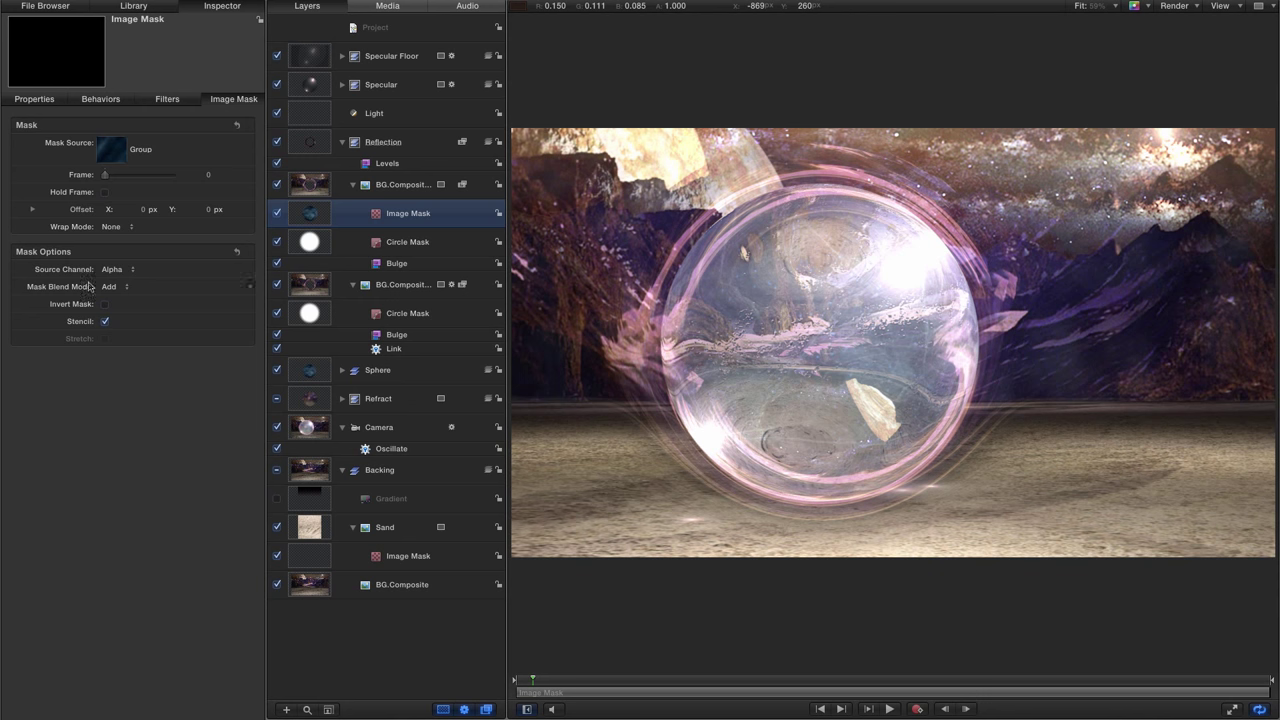
click(110, 286)
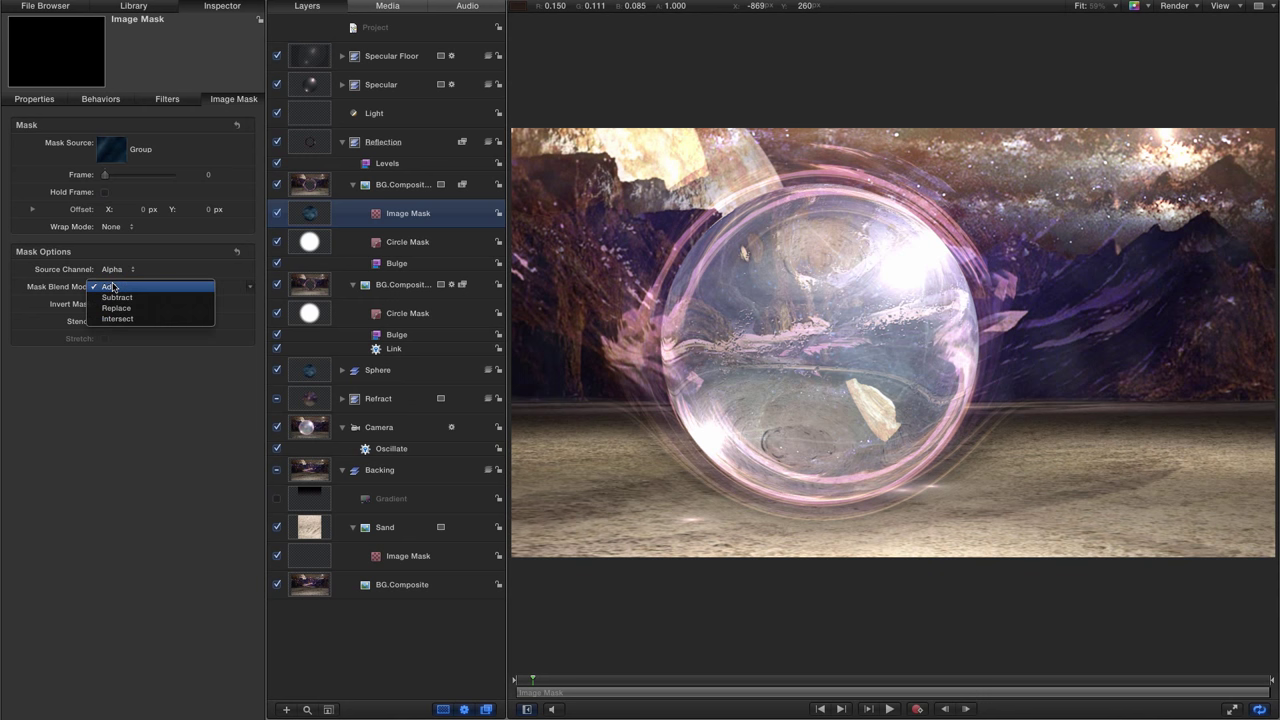
click(114, 298)
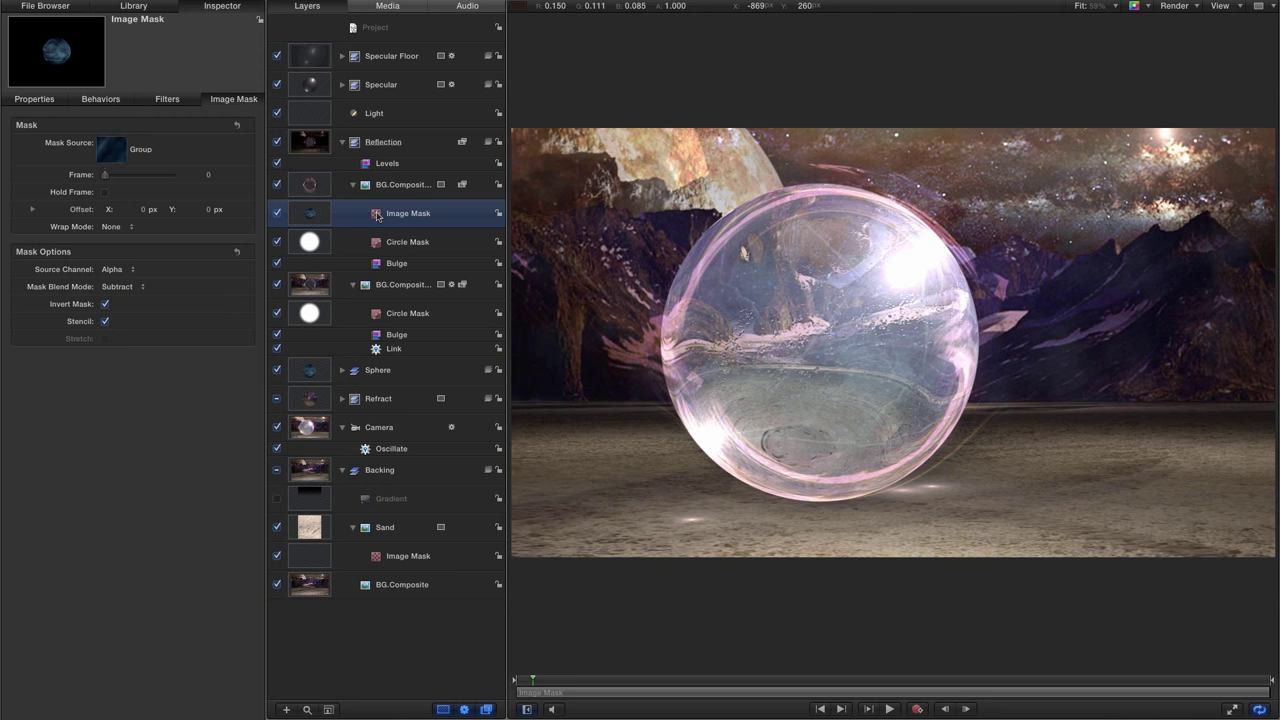
Step: Copy the inverted Image Mask onto the lower BG.Composite copy in the Reflection group, above its Circle Mask
drag(377, 215, 355, 298)
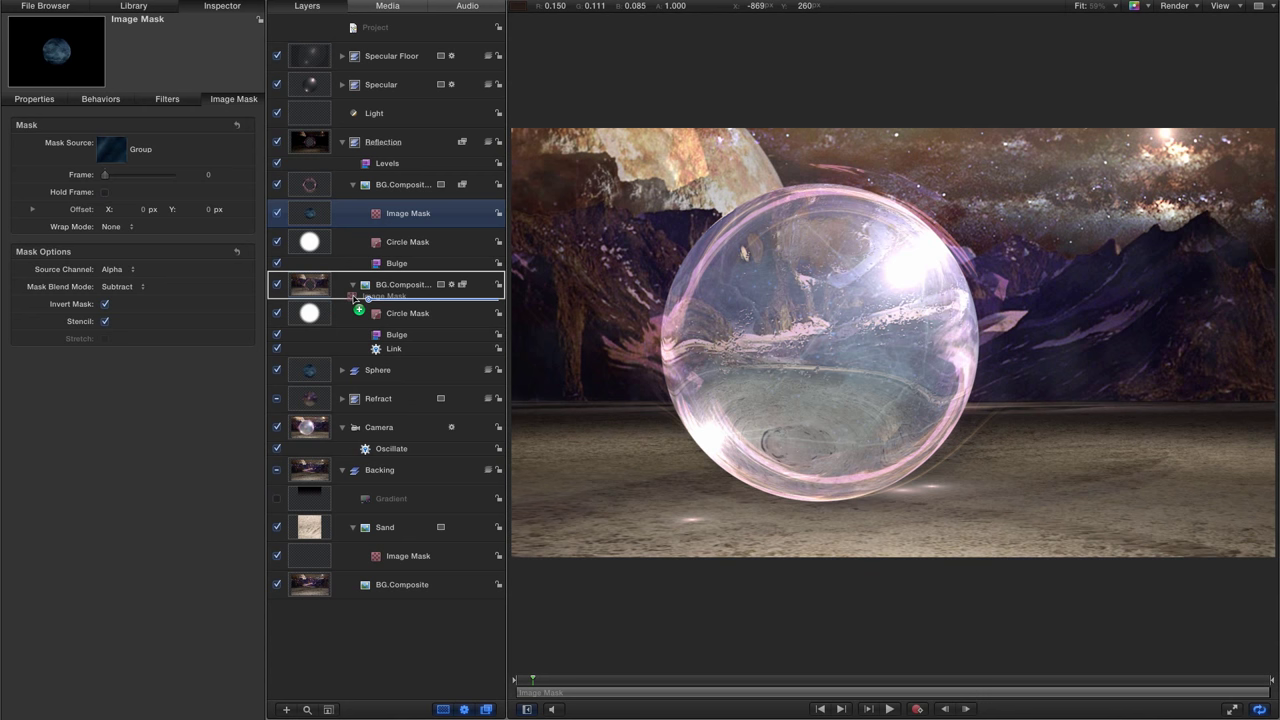
drag(355, 298, 353, 299)
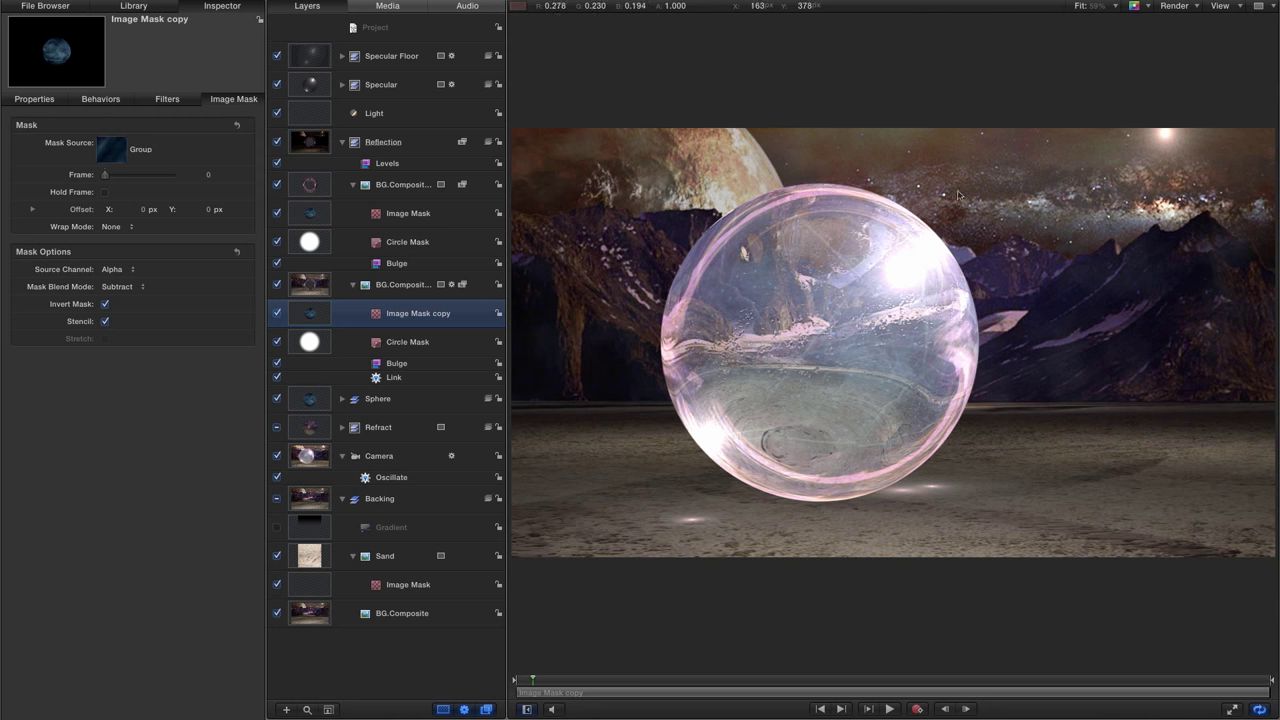
Step: Make a clone layer of the Reflection group and rename the clone's group Caustics
click(313, 144)
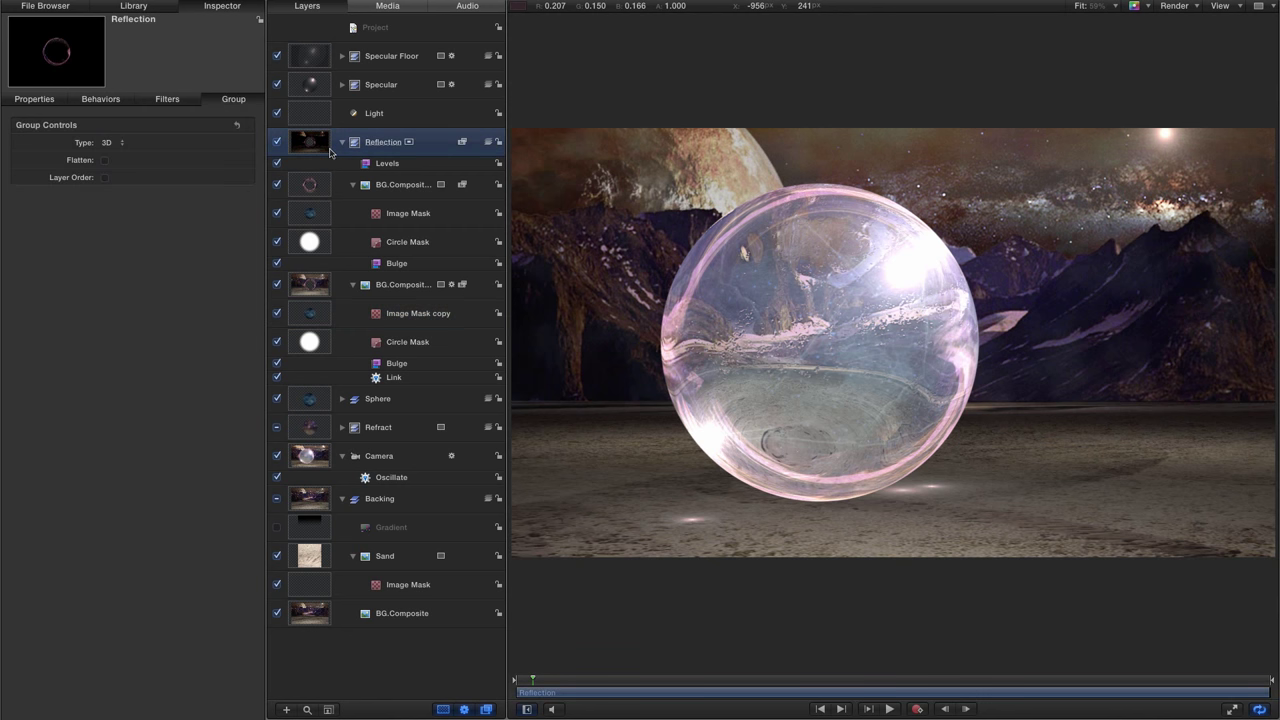
key(k)
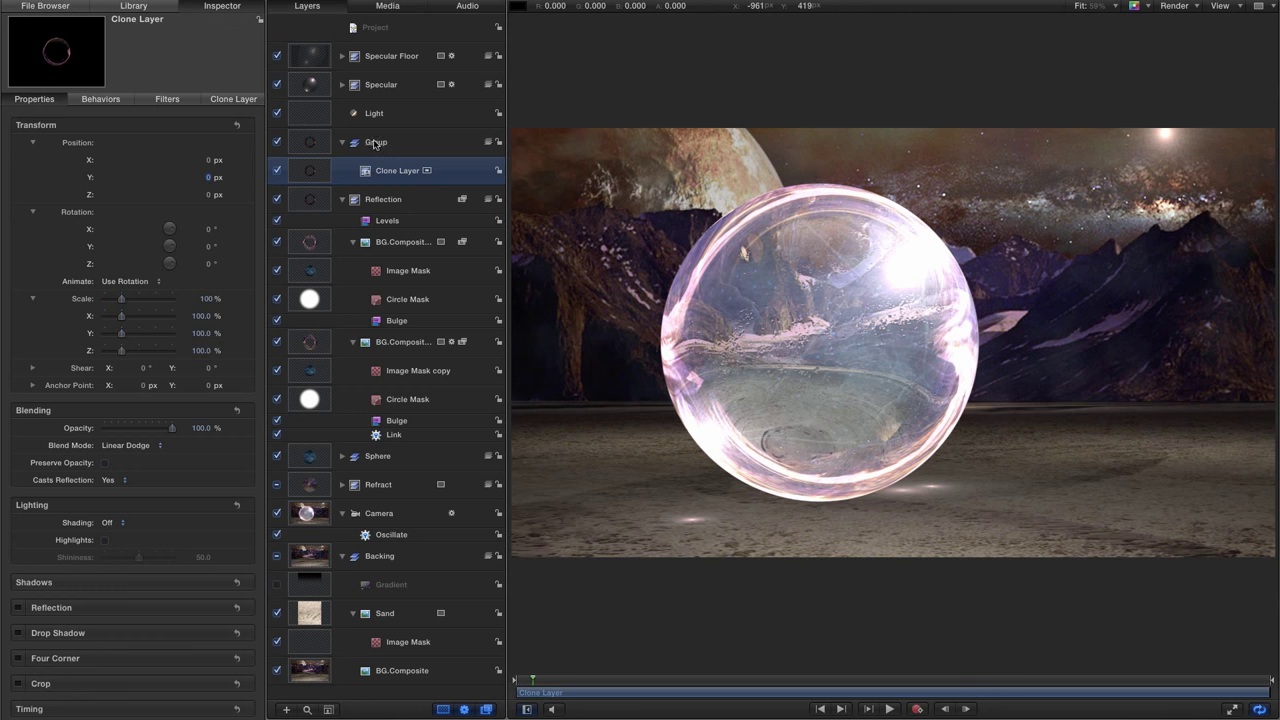
click(378, 144)
click(415, 150)
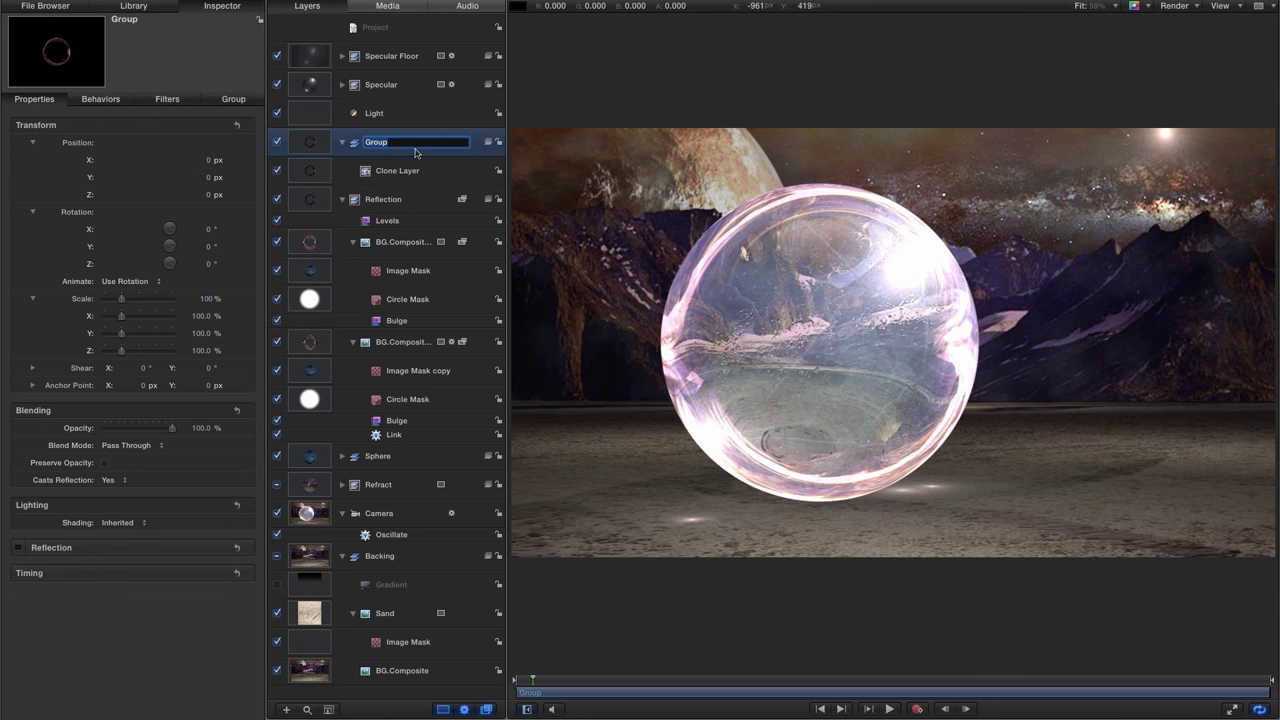
text(Caustics)
key(Return)
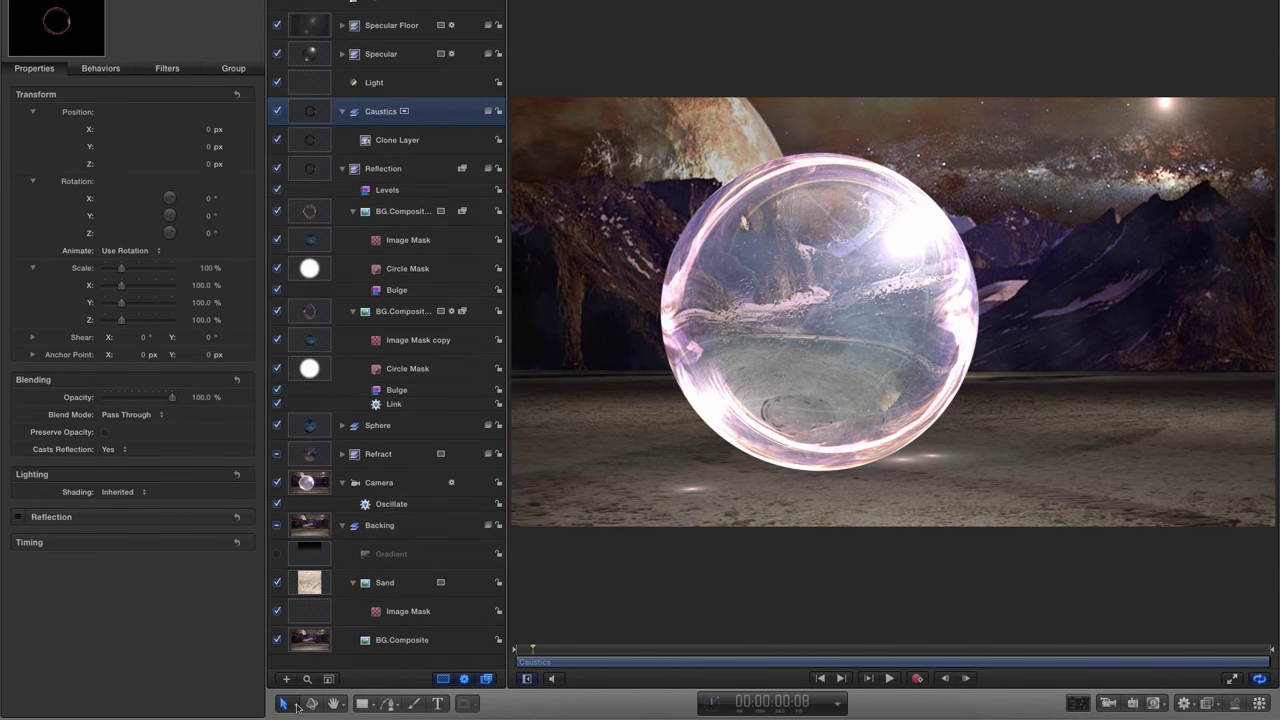
Step: Activate the Anchor Point tool for the Caustics group
click(297, 707)
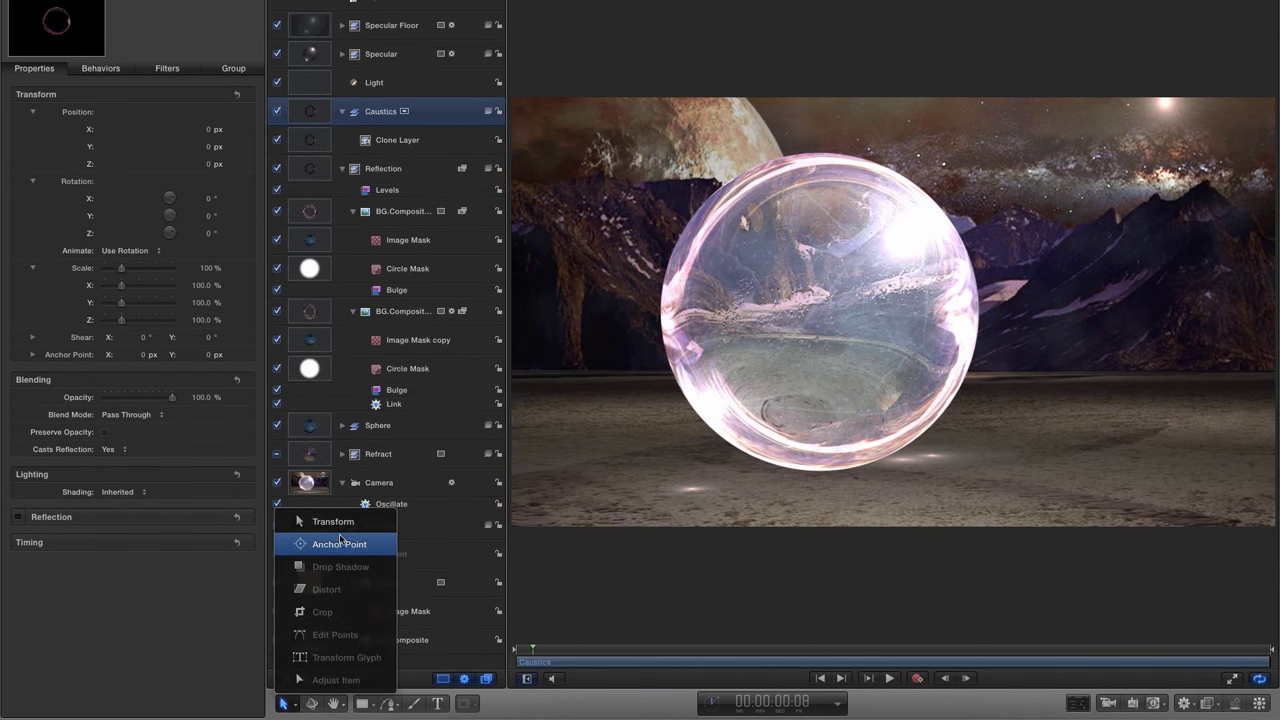
click(340, 544)
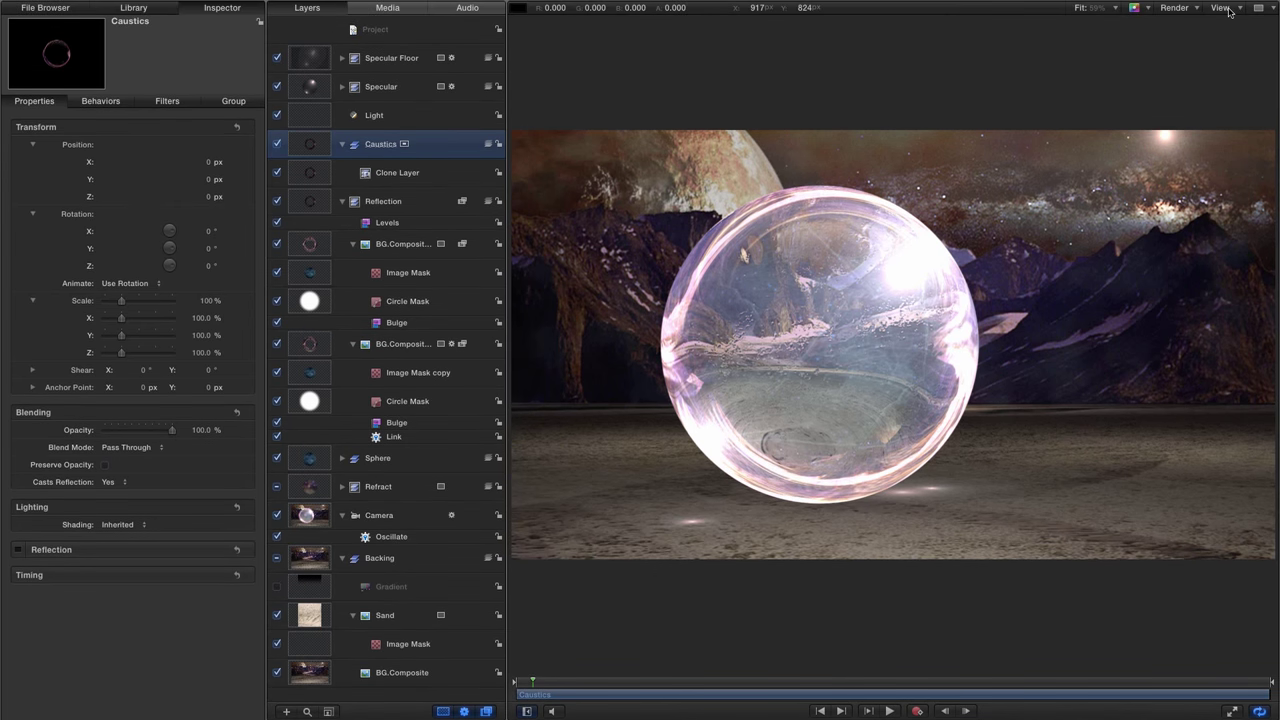
Step: Show the on-screen controls and move the Caustics group's anchor point down to the sphere's base, at about Y -401 px
click(1221, 8)
click(1200, 21)
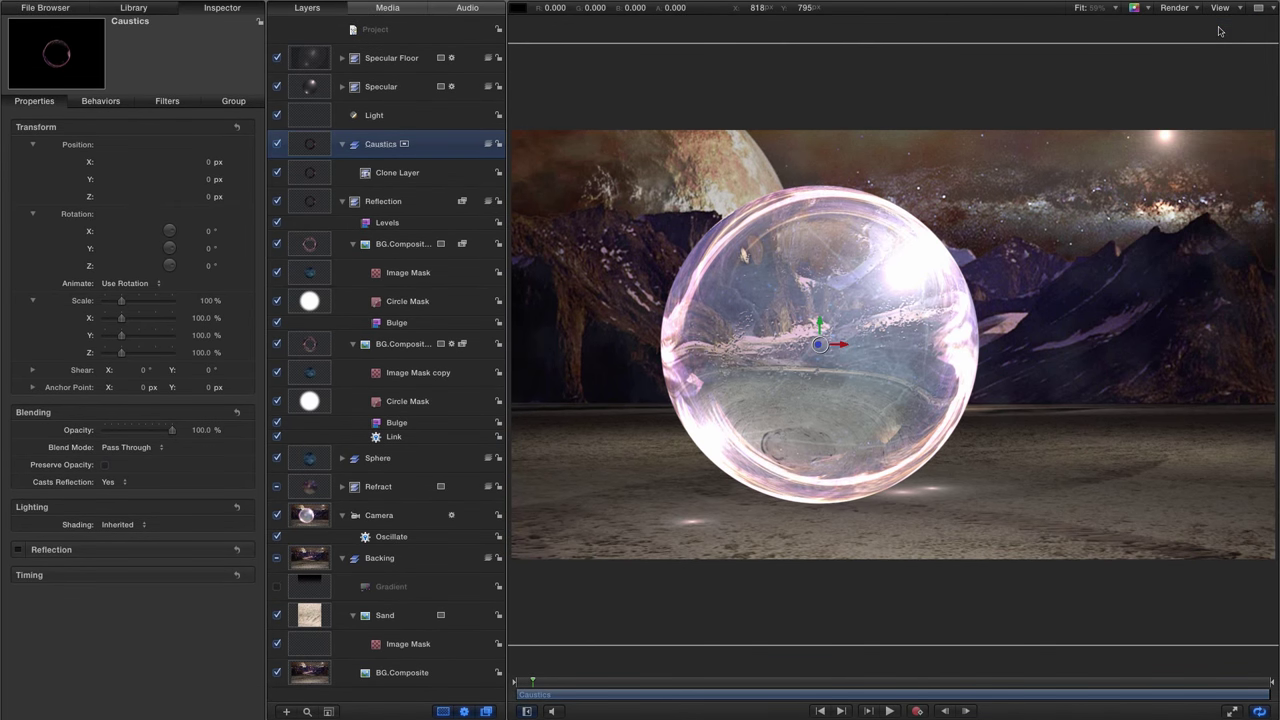
drag(822, 326, 820, 481)
Step: Set the Caustics group's X rotation to 90° so it lies flat on the floor
click(197, 231)
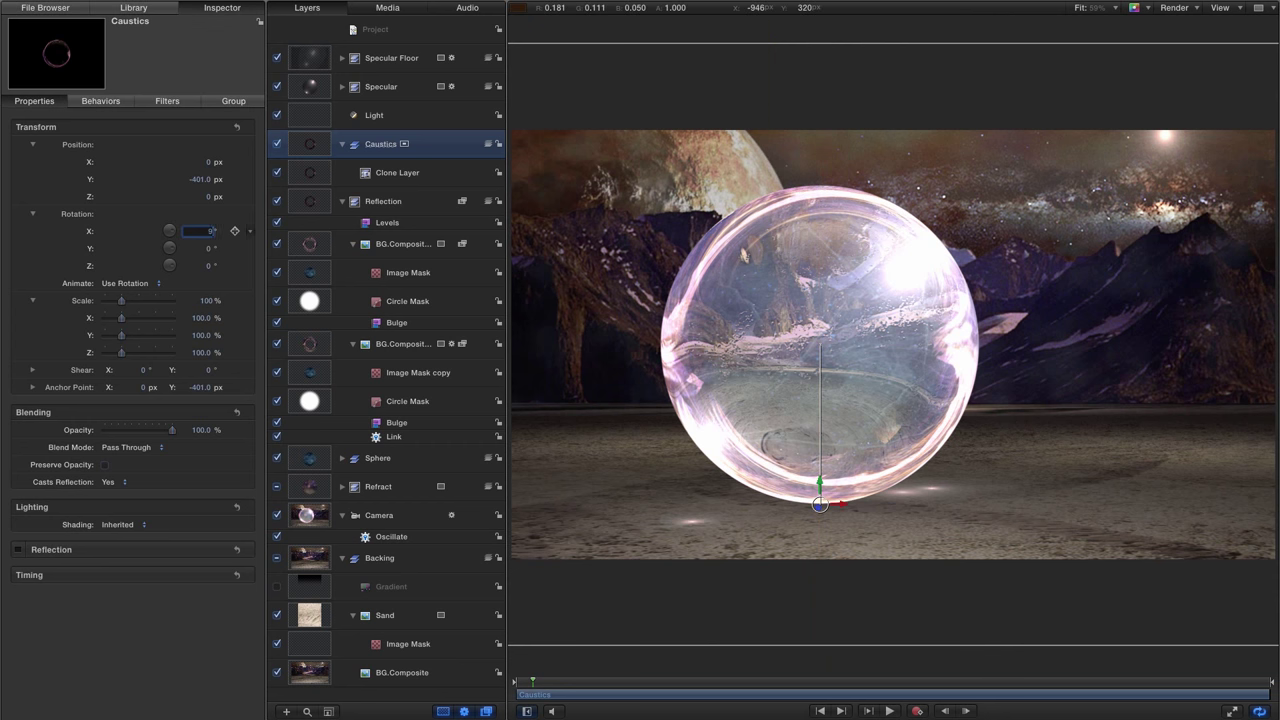
text(90)
key(Return)
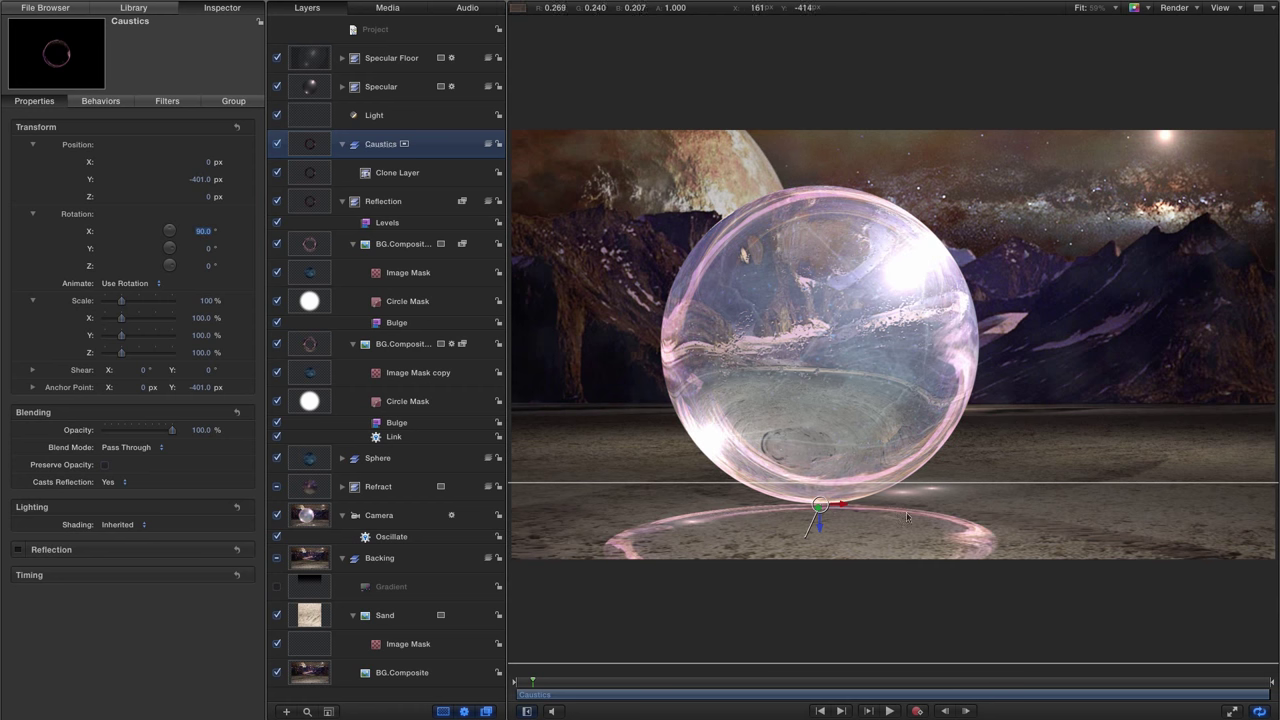
Step: Hide the on-screen controls and play the animation to check the caustic ring on the floor as the camera moves
drag(769, 688, 893, 690)
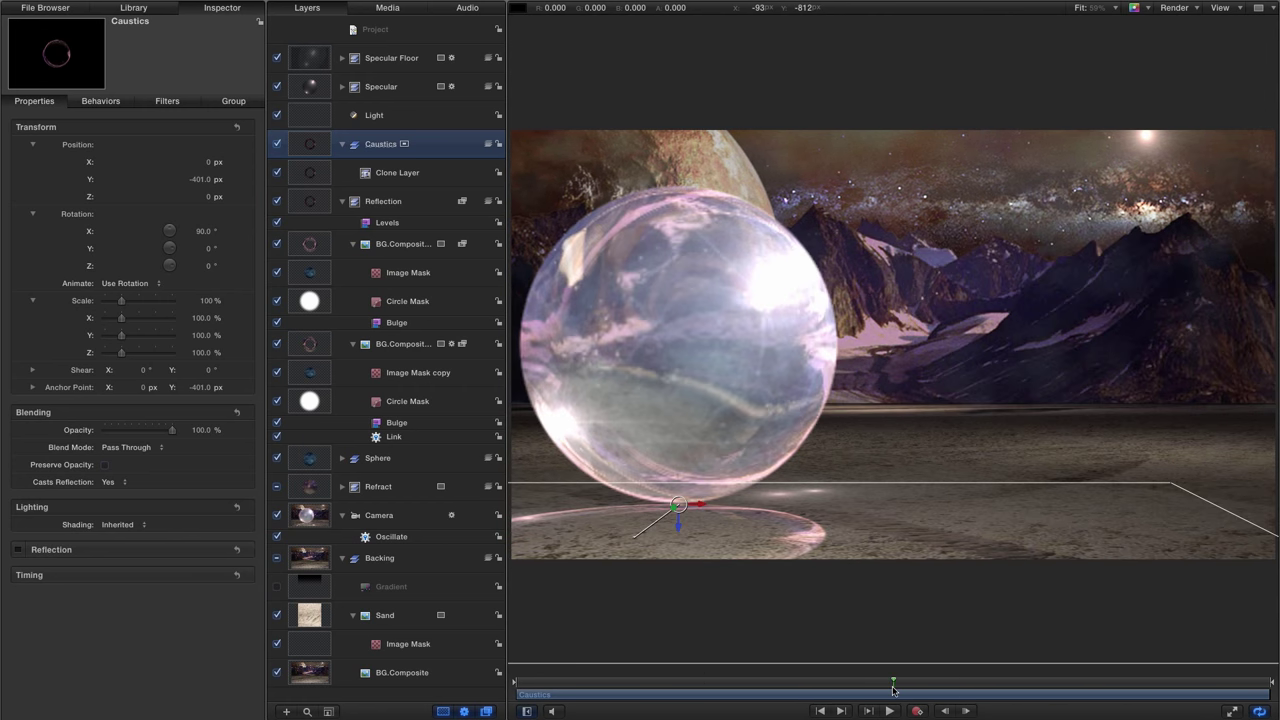
click(1212, 10)
click(1220, 28)
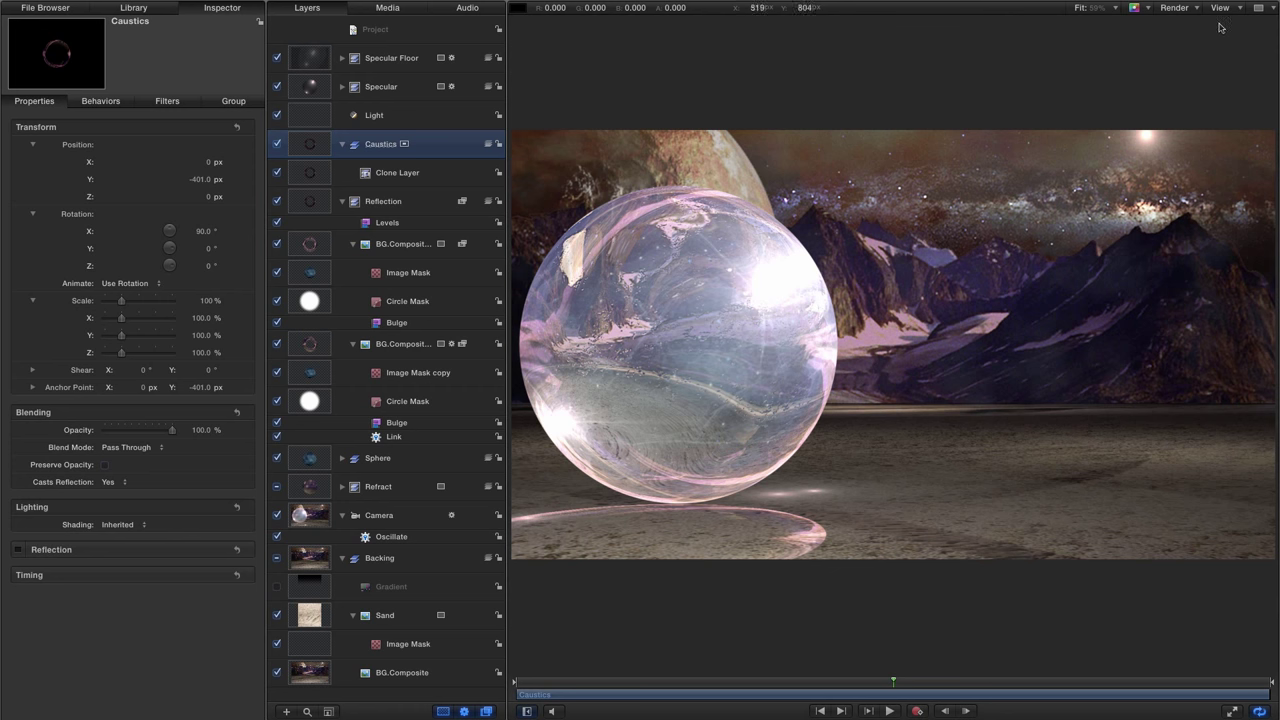
key(space)
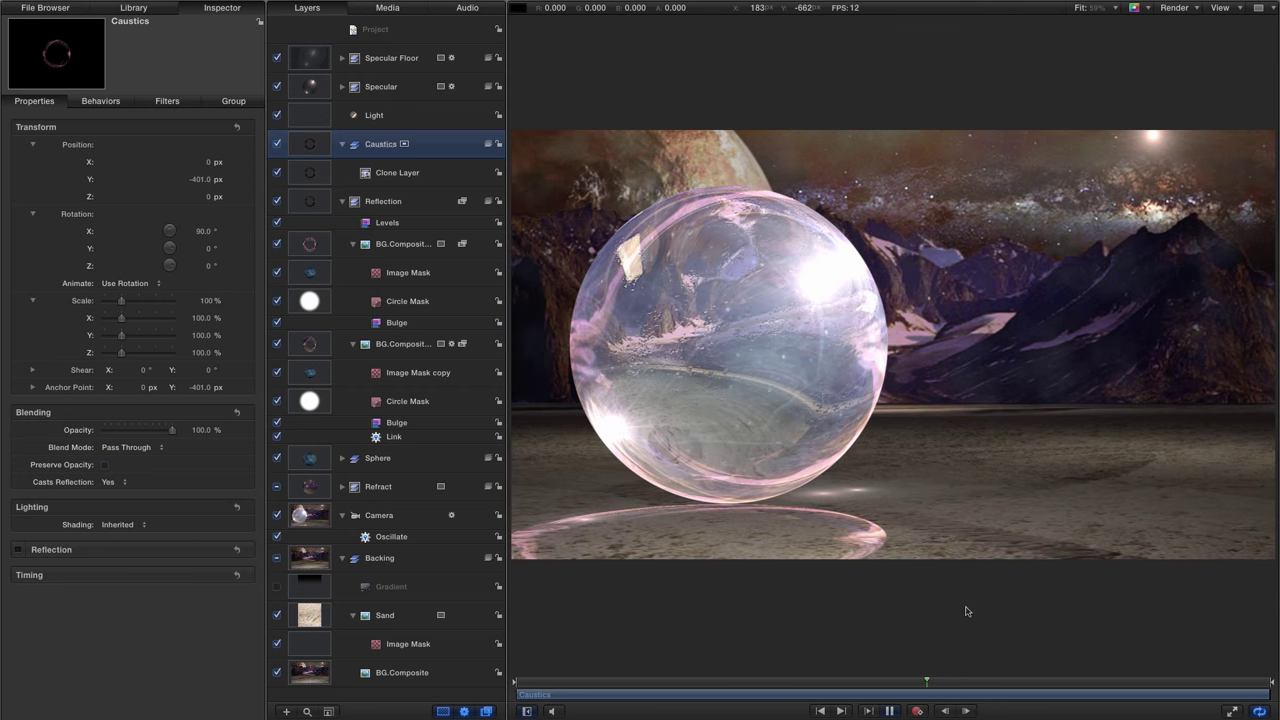
key(space)
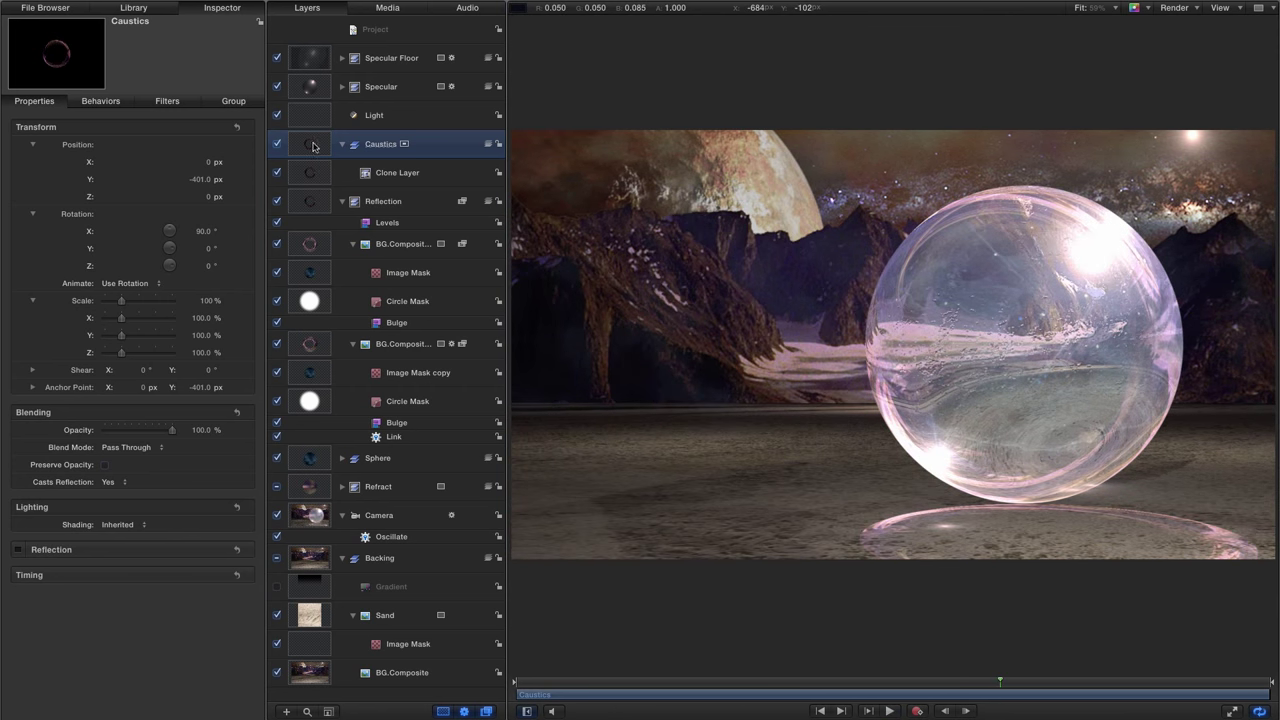
Step: Set the Caustics group's blend mode to Screen and its opacity to 40%, and check the result in playback
click(129, 451)
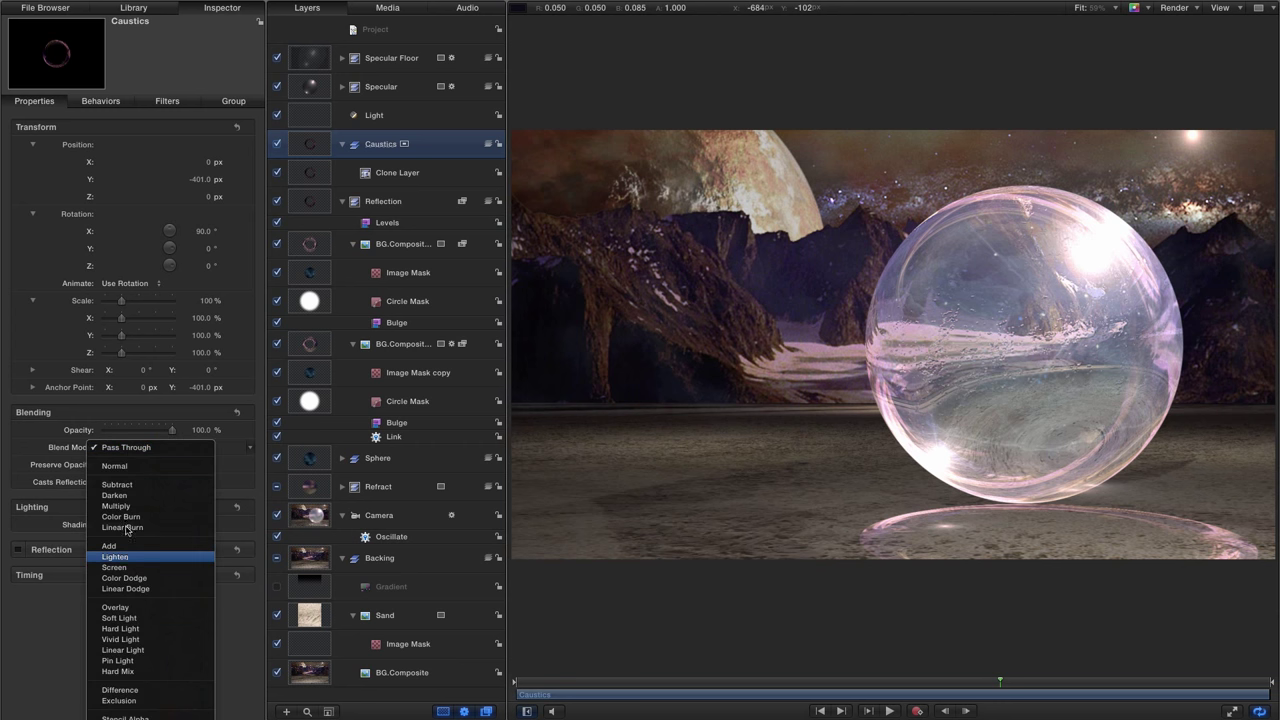
click(127, 569)
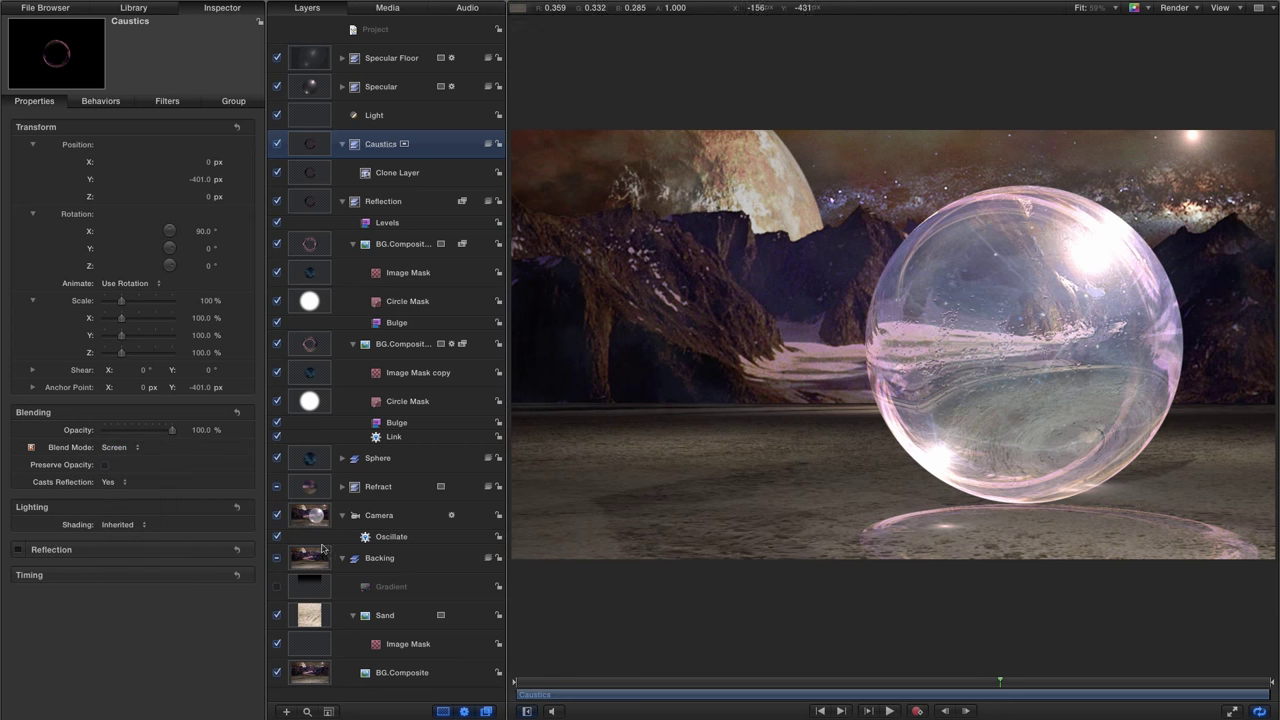
click(201, 431)
text(40)
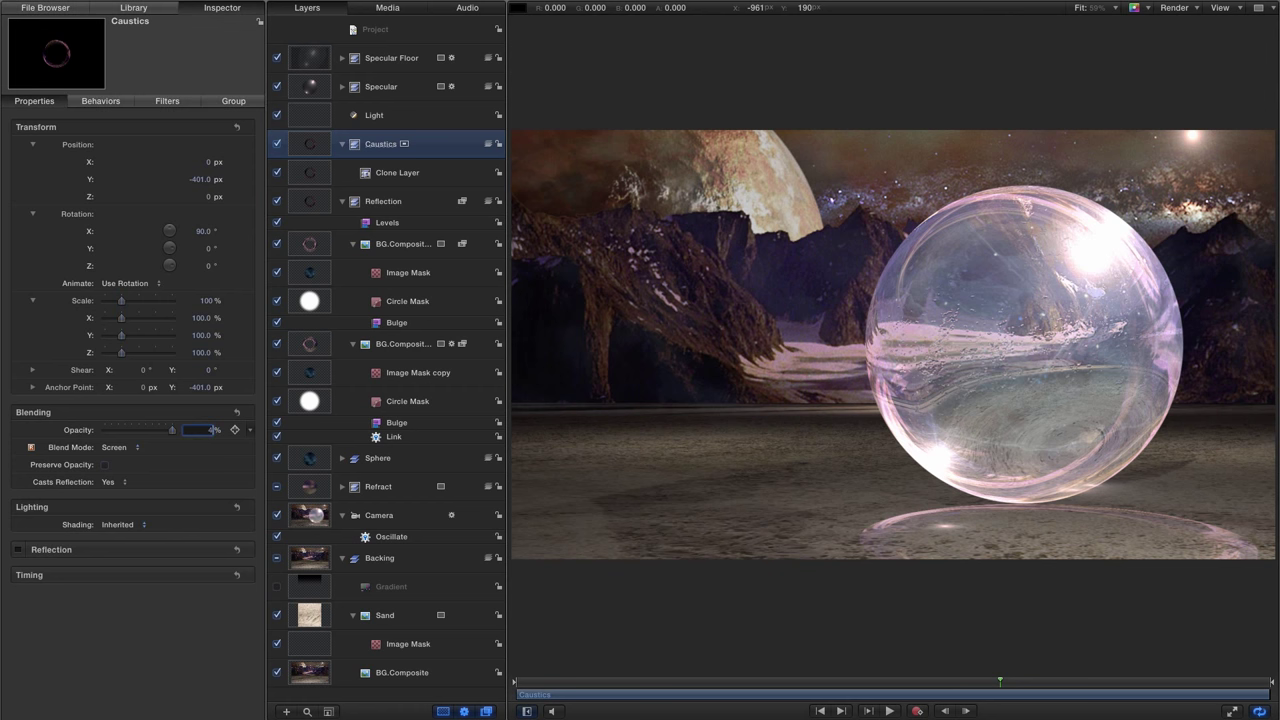
key(Return)
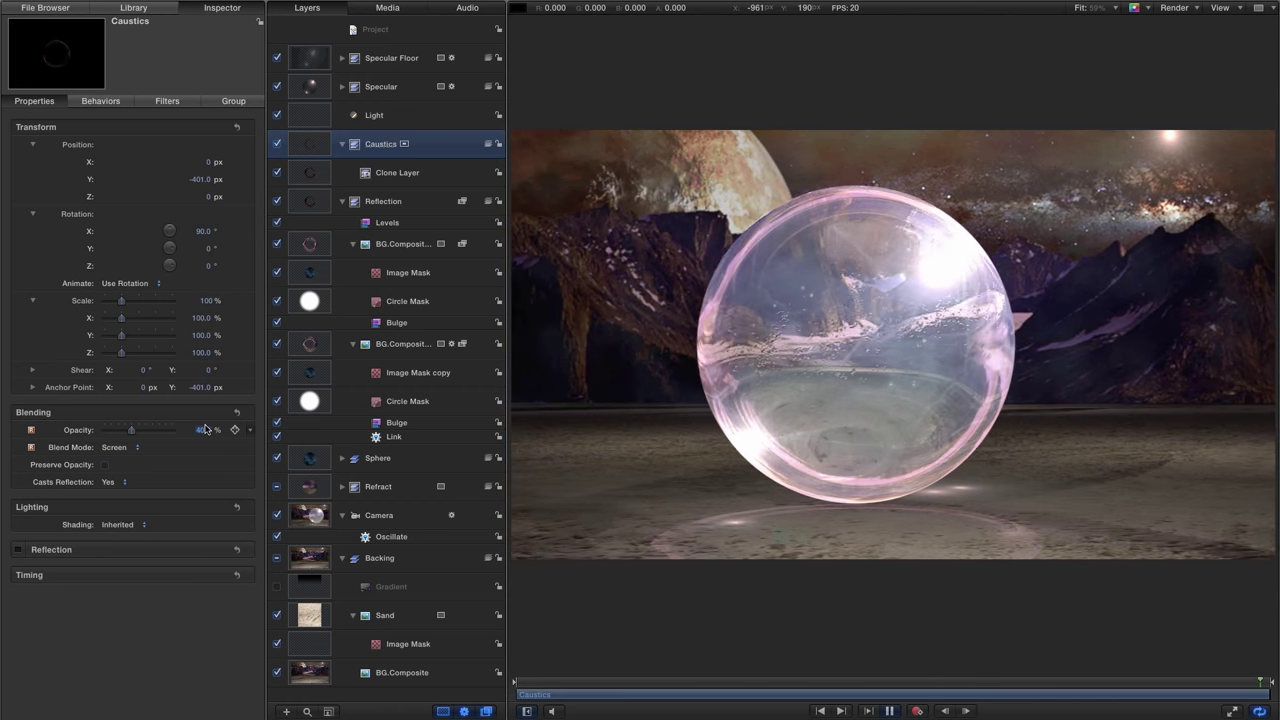
key(space)
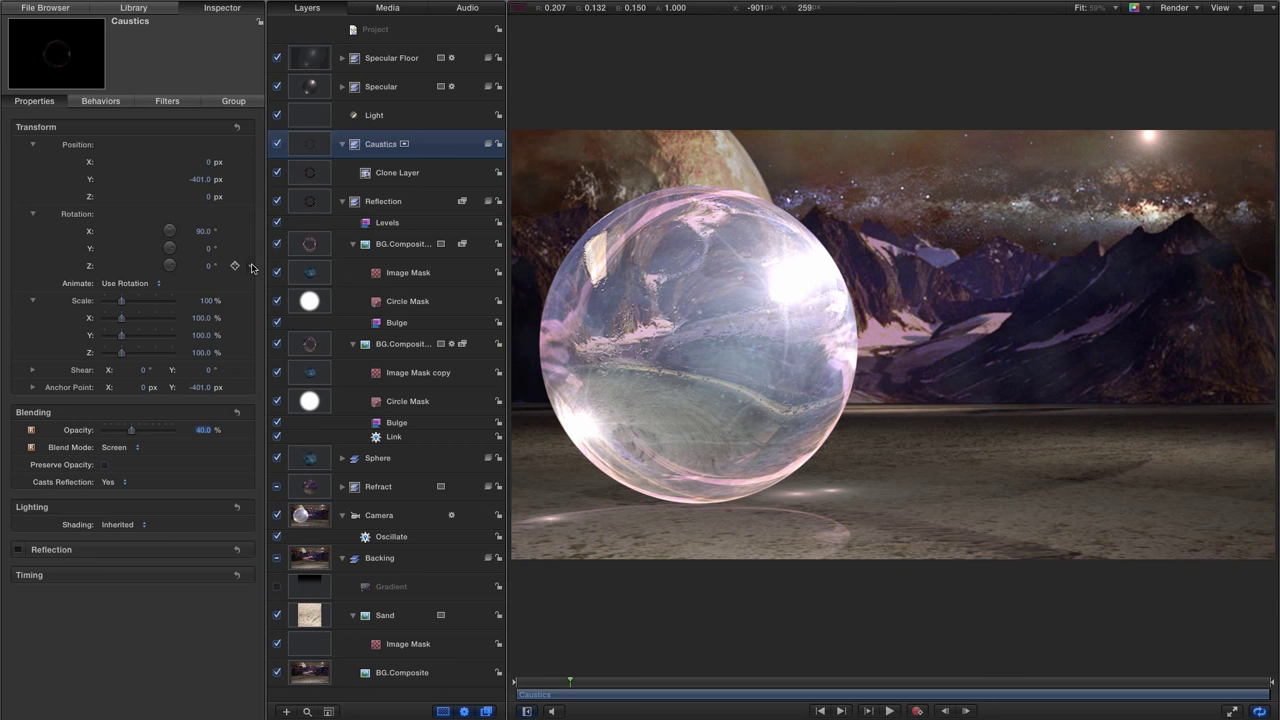
Step: Add a Link parameter behavior to the Caustics group's Z rotation
right_click(252, 268)
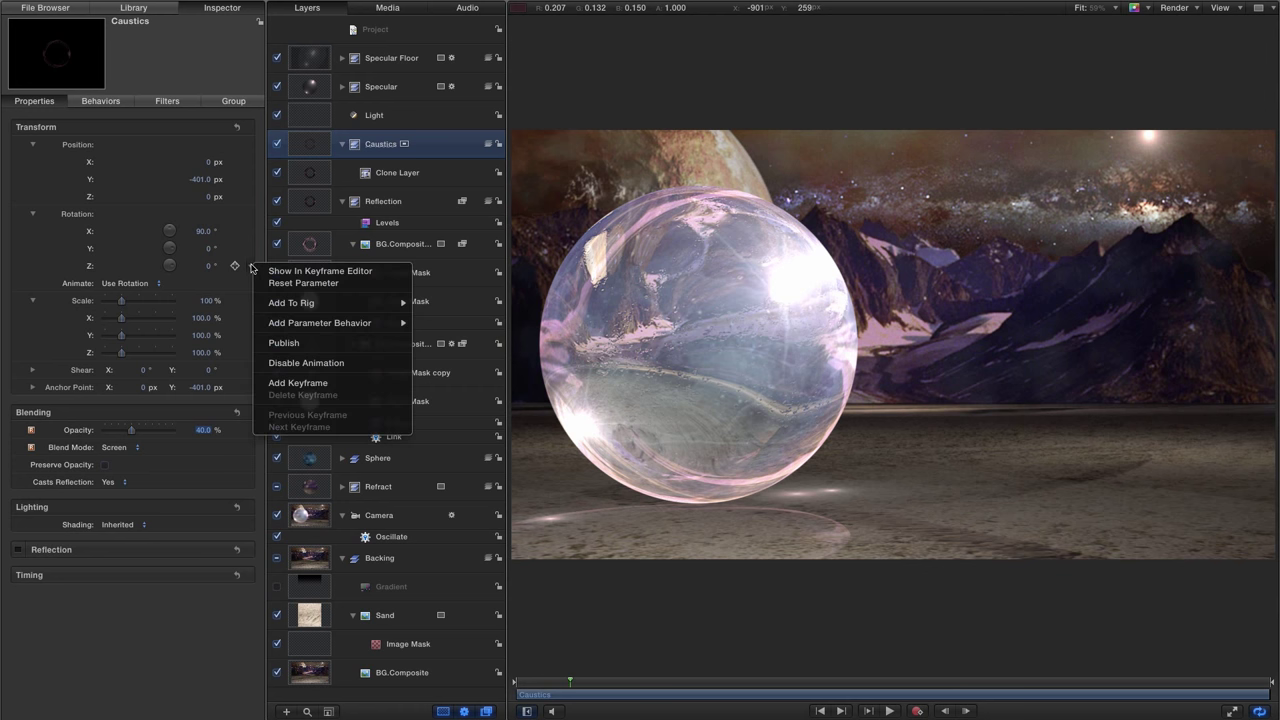
mouse_move(287, 330)
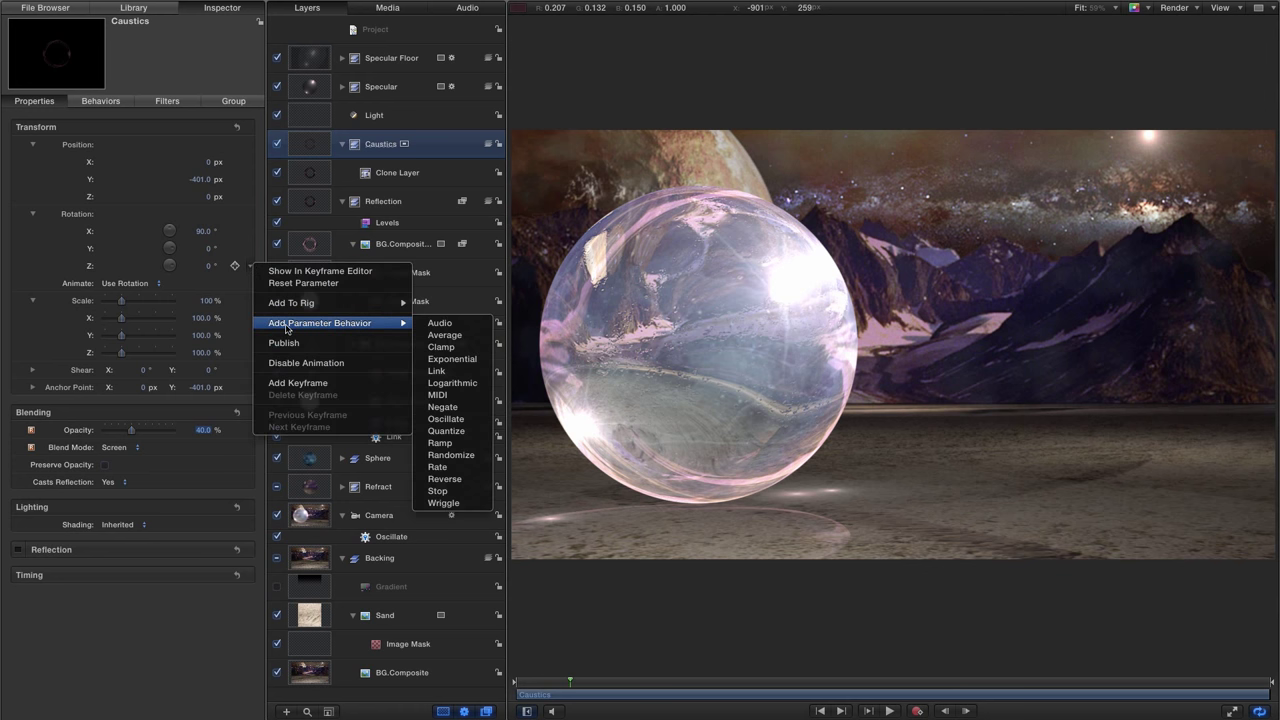
click(445, 373)
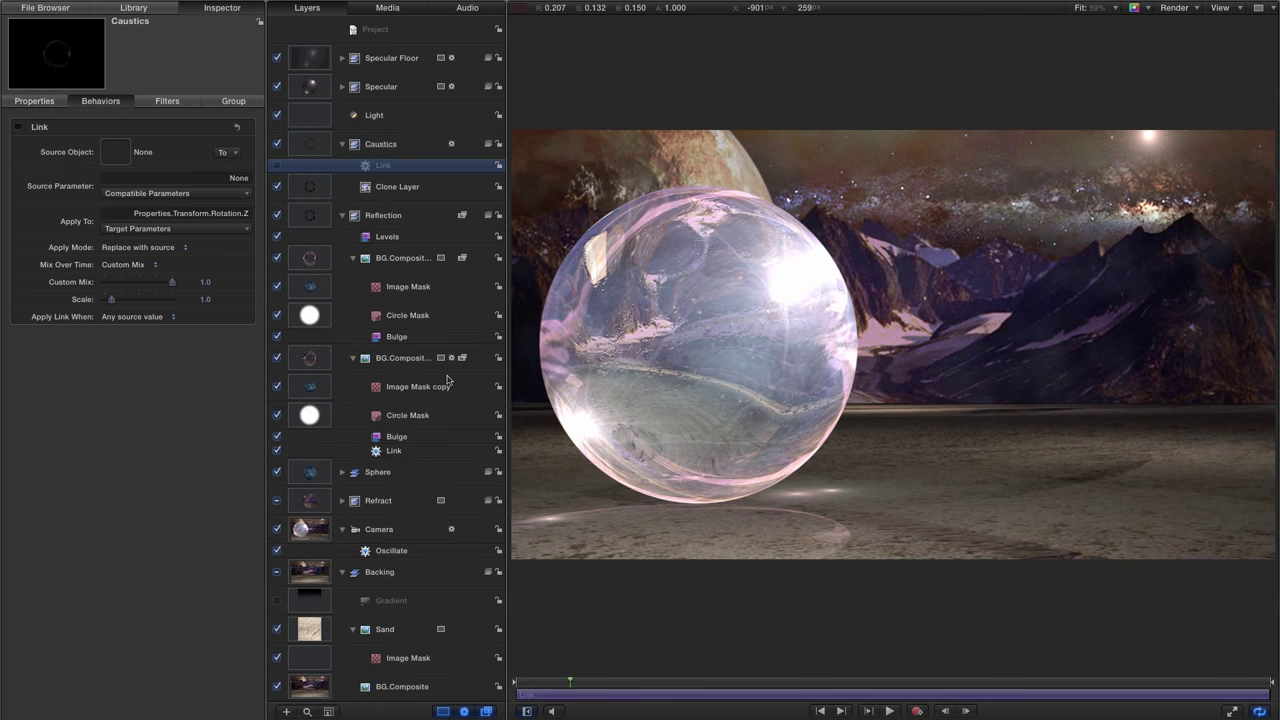
Step: Use the Camera as the Link's source object and its Position X as the source parameter
drag(305, 530, 115, 152)
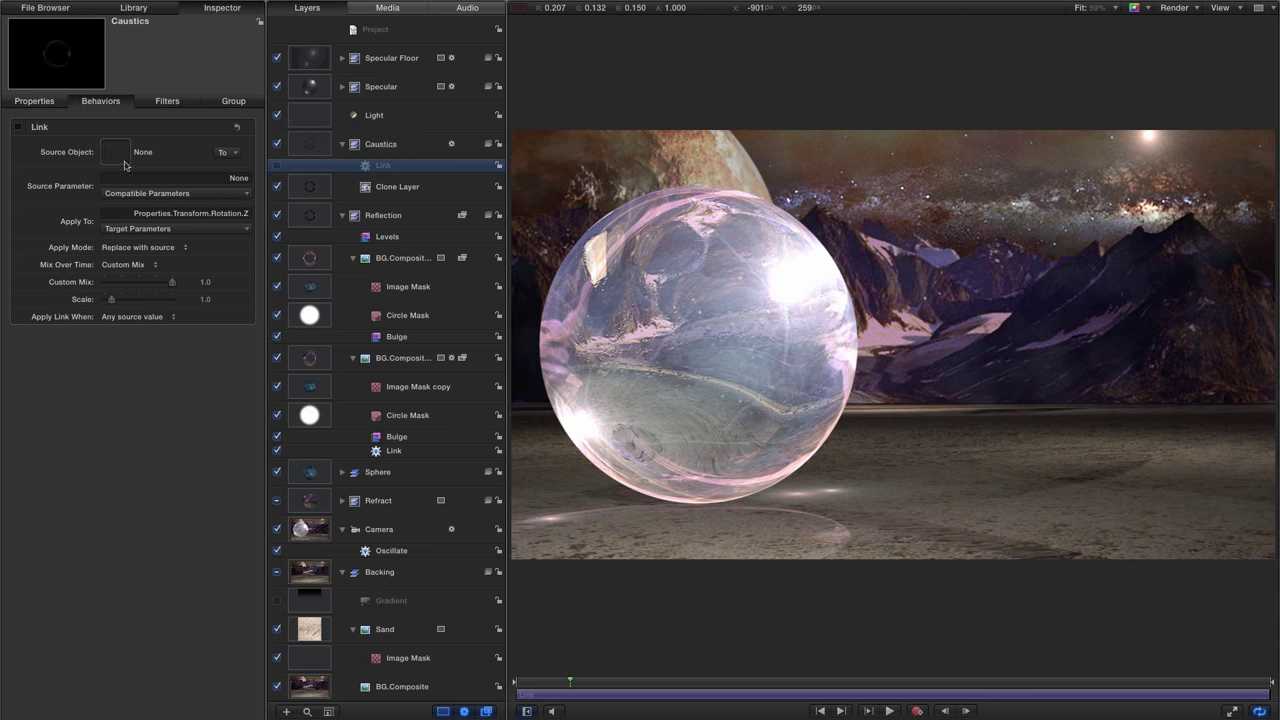
click(180, 194)
mouse_move(108, 208)
mouse_move(281, 208)
mouse_move(385, 210)
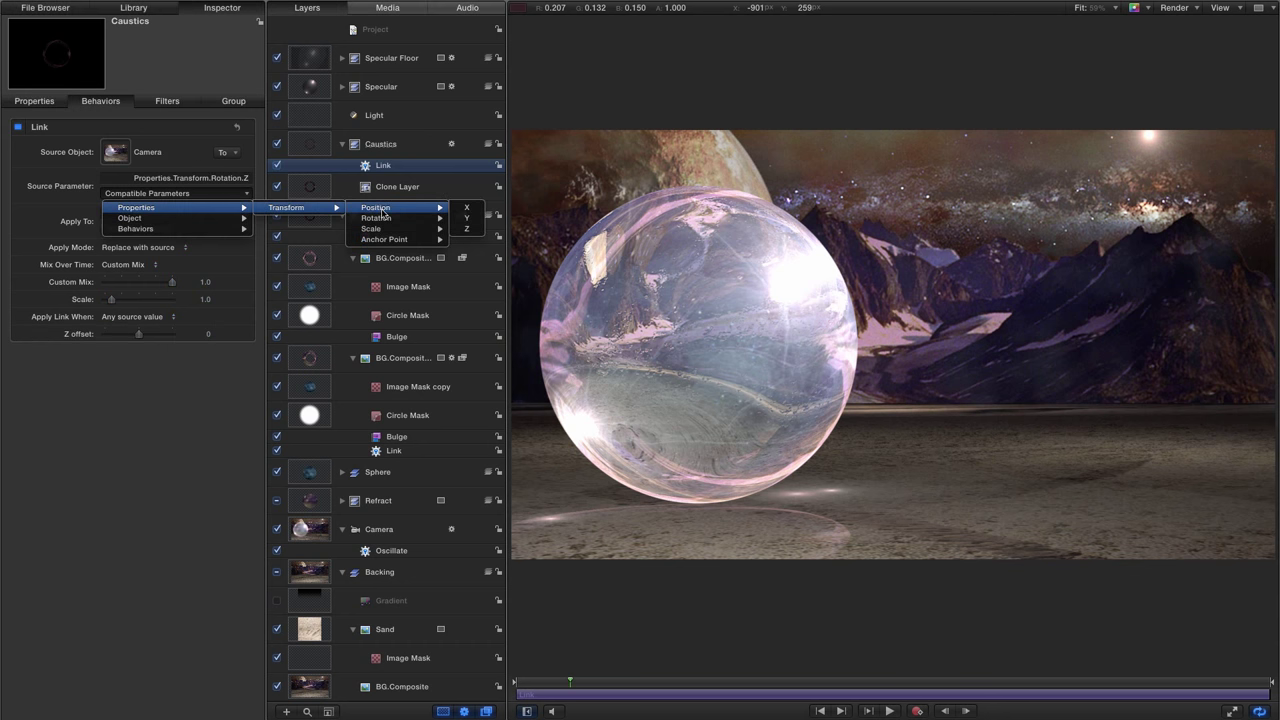
click(478, 208)
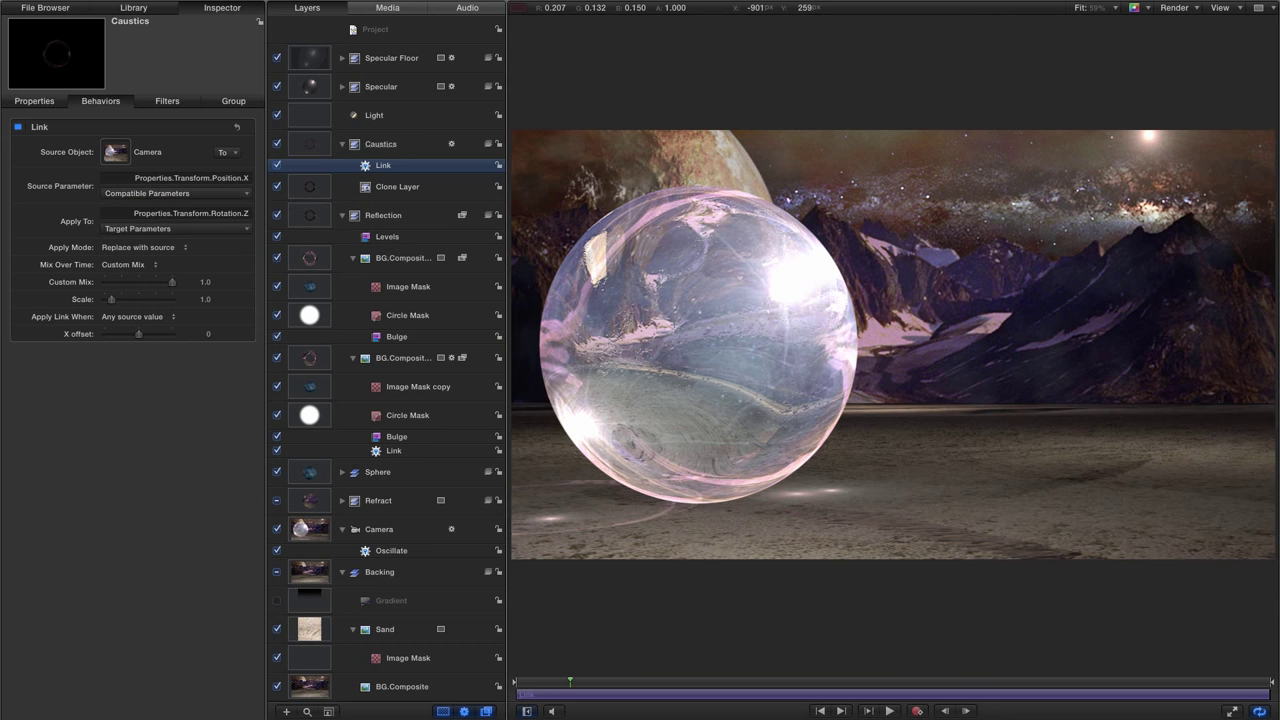
Step: Set the Link behavior's scale to 0.1 and its X offset to 1280, and review the rotating caustics in playback
click(205, 299)
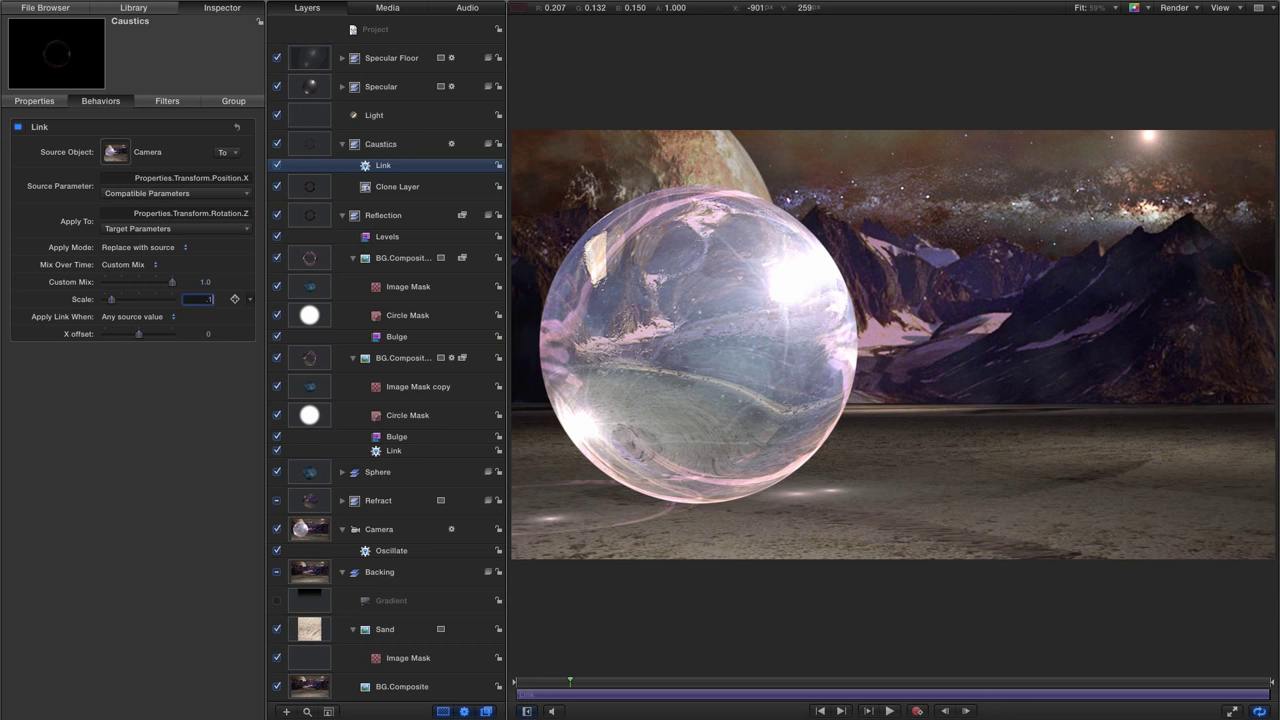
text(.1)
key(Return)
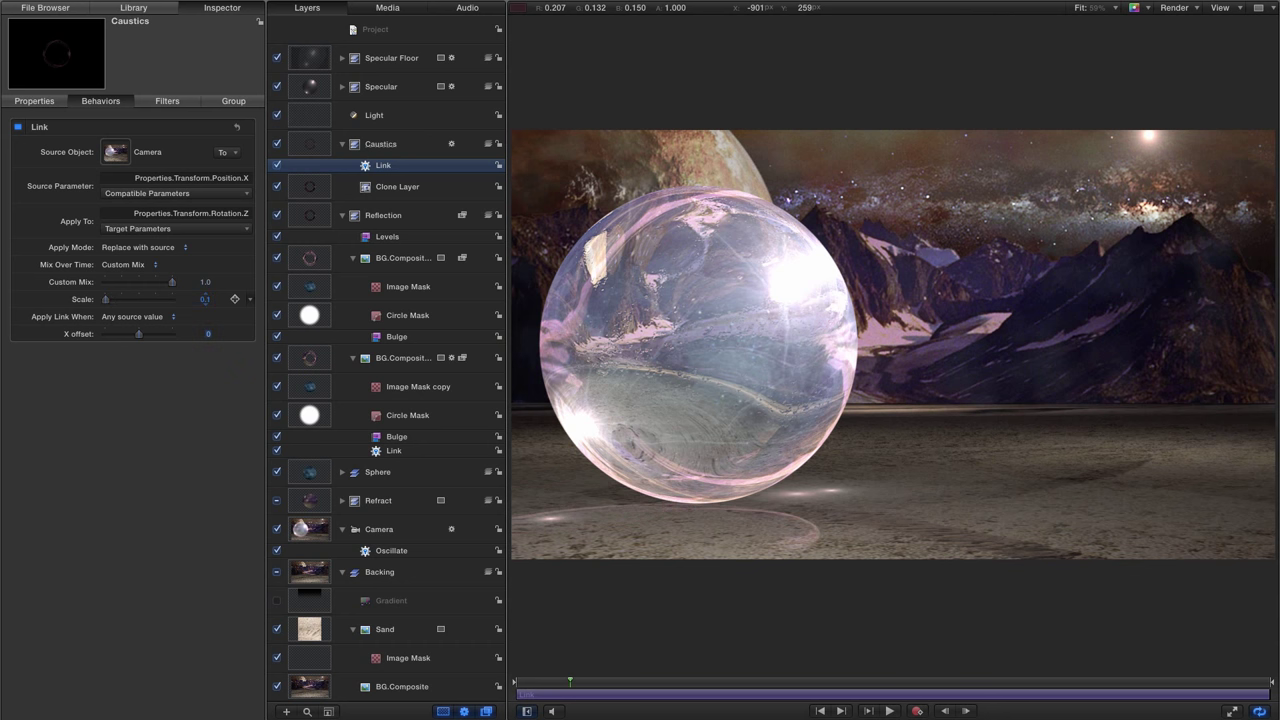
click(208, 333)
text(1280)
key(Return)
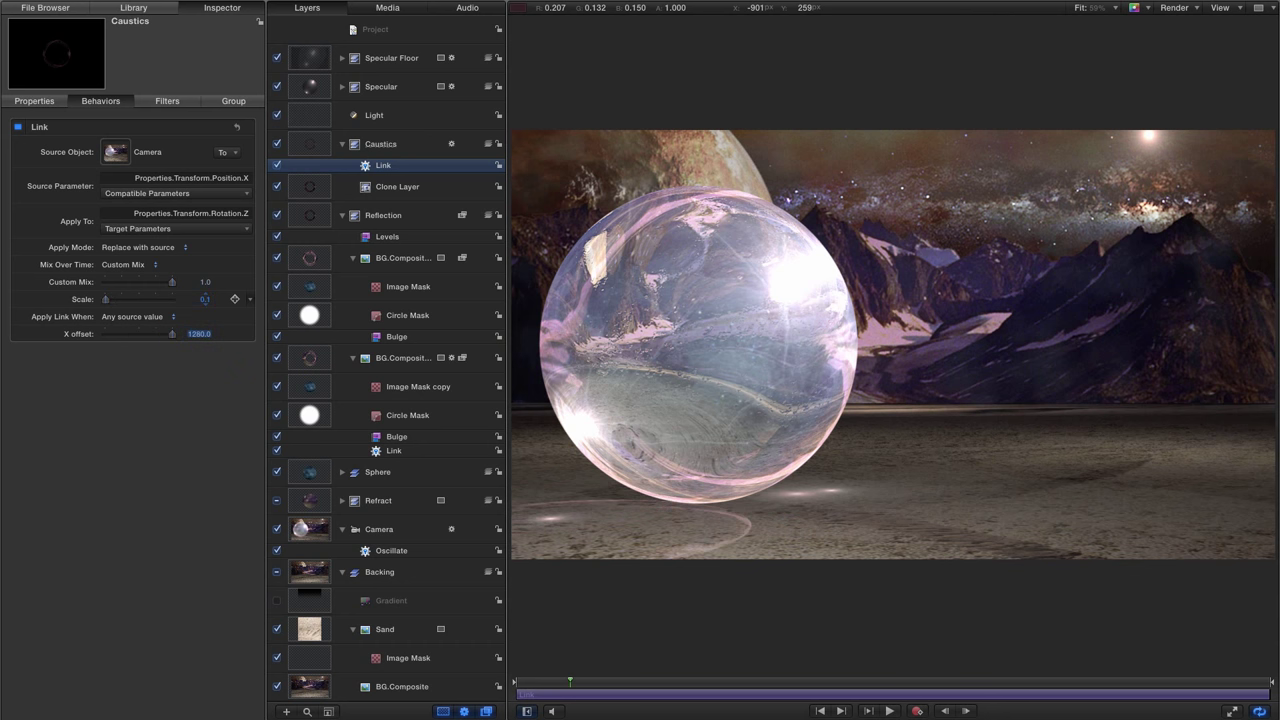
key(space)
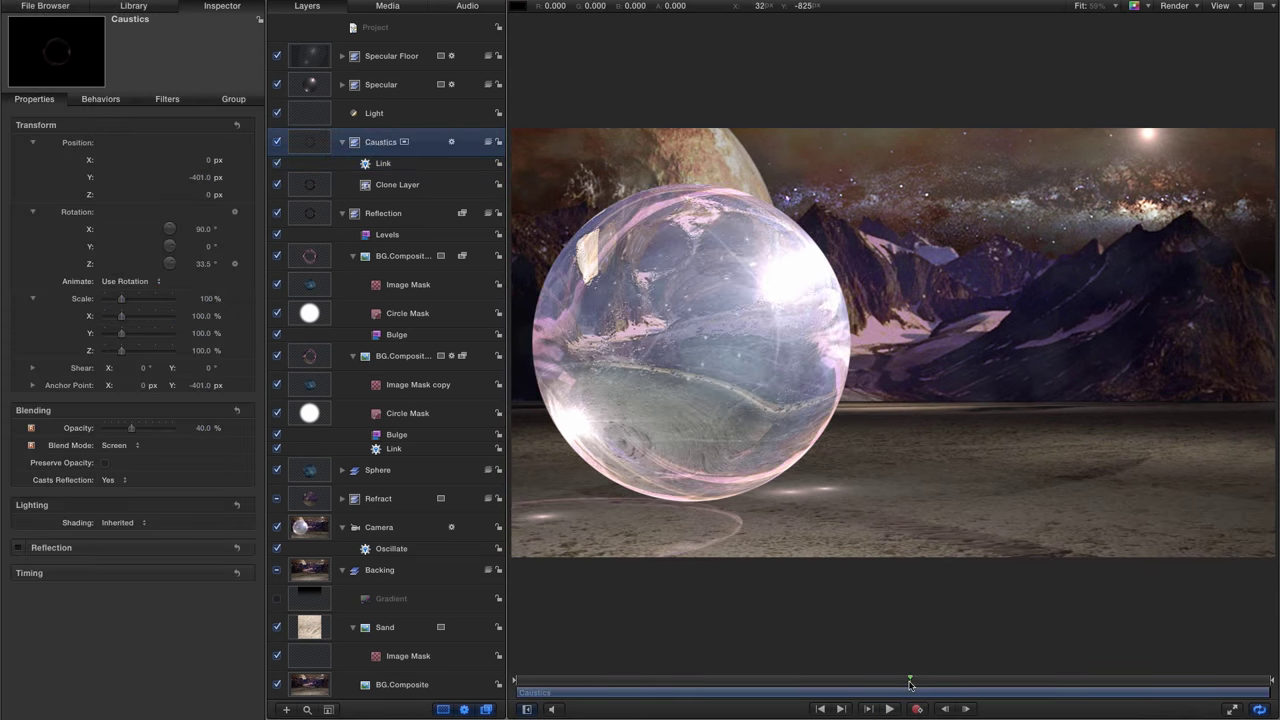
click(797, 682)
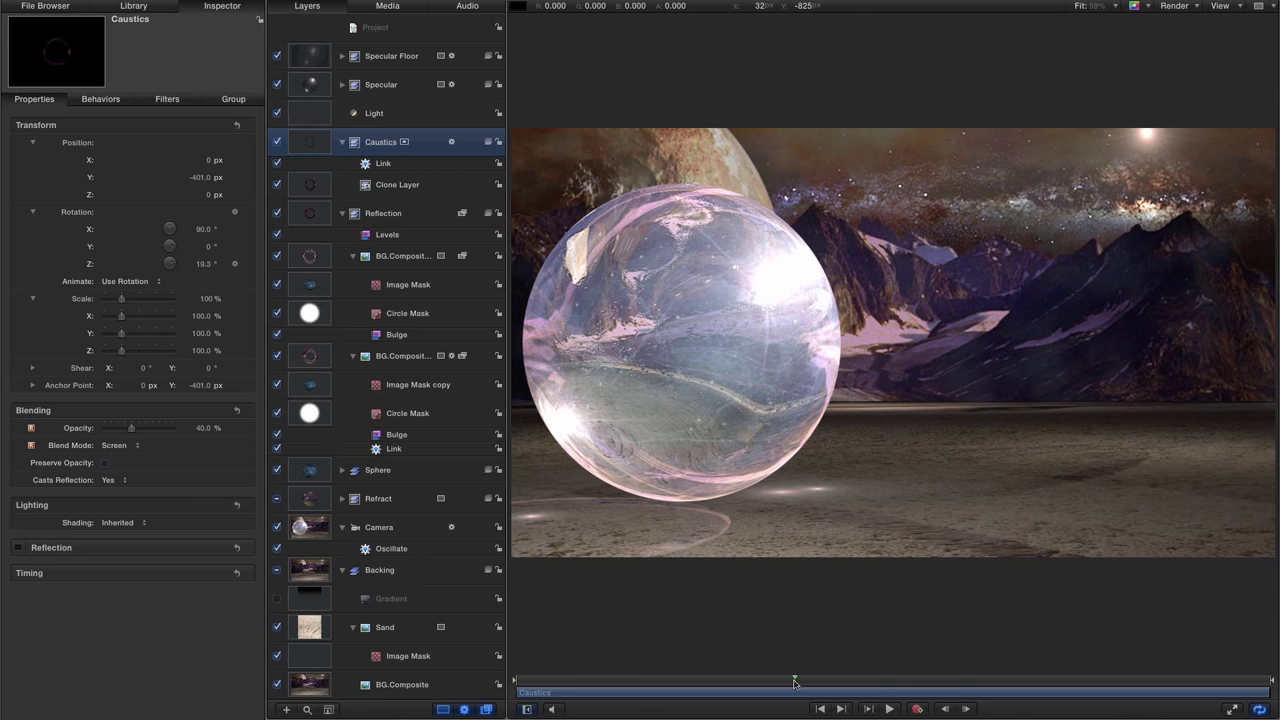
Step: Collapse the Caustics and Reflection groups, duplicate the Refract group and rename the copy Edge
click(342, 142)
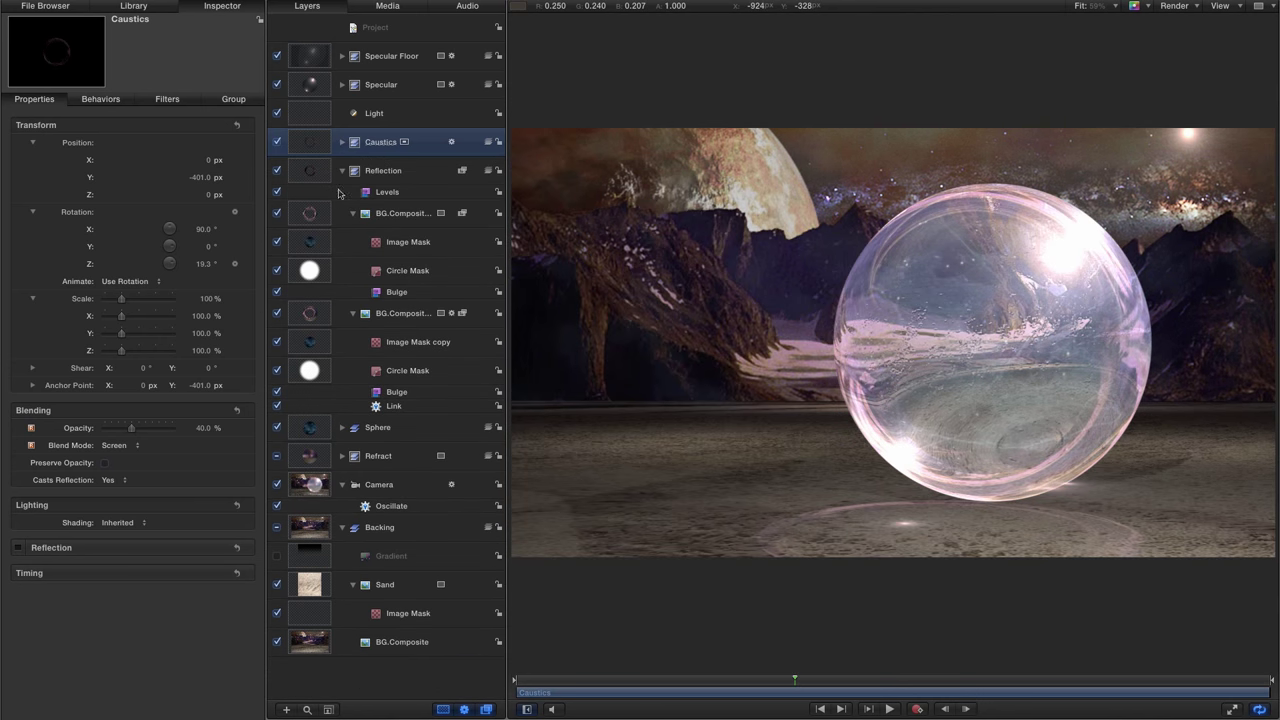
click(342, 171)
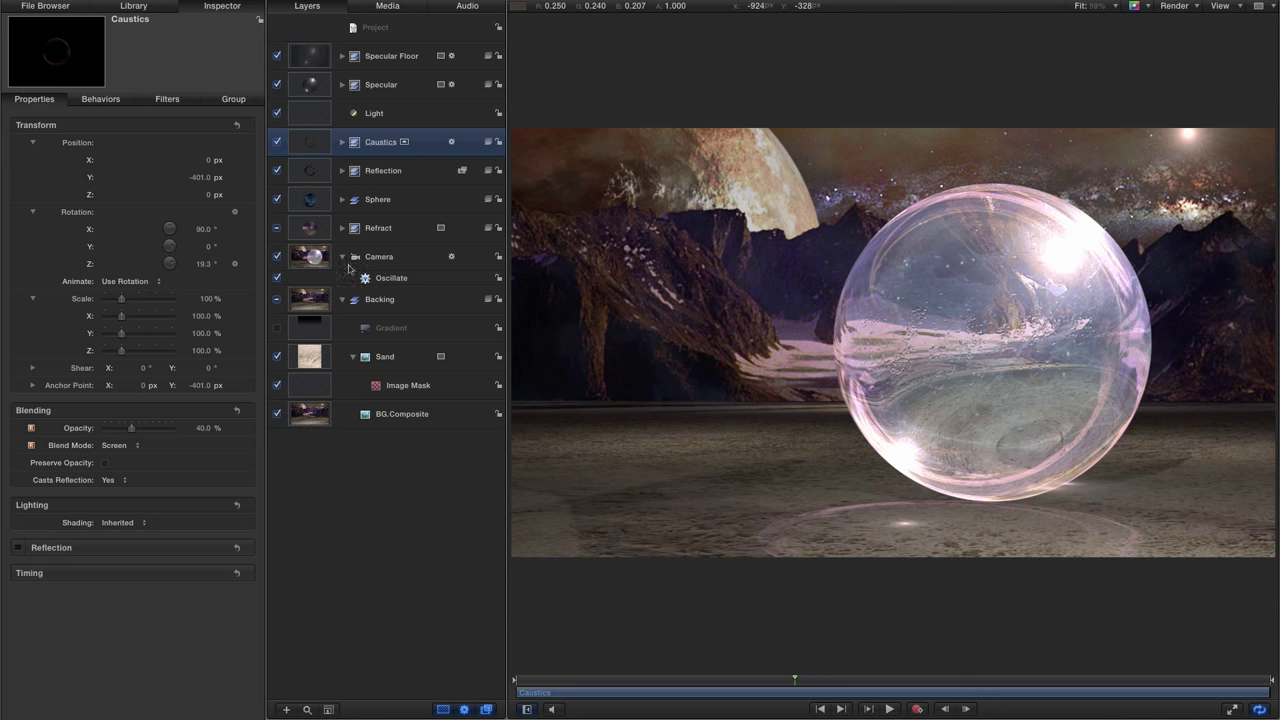
click(309, 229)
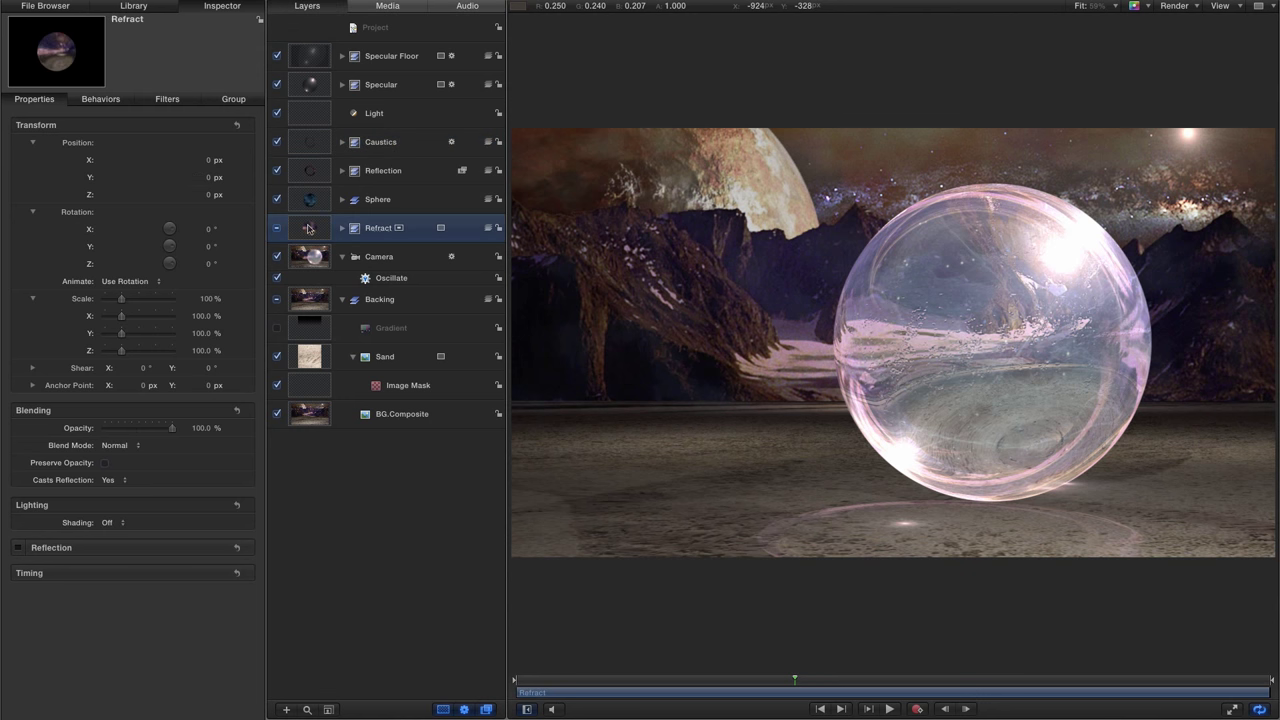
right_click(309, 229)
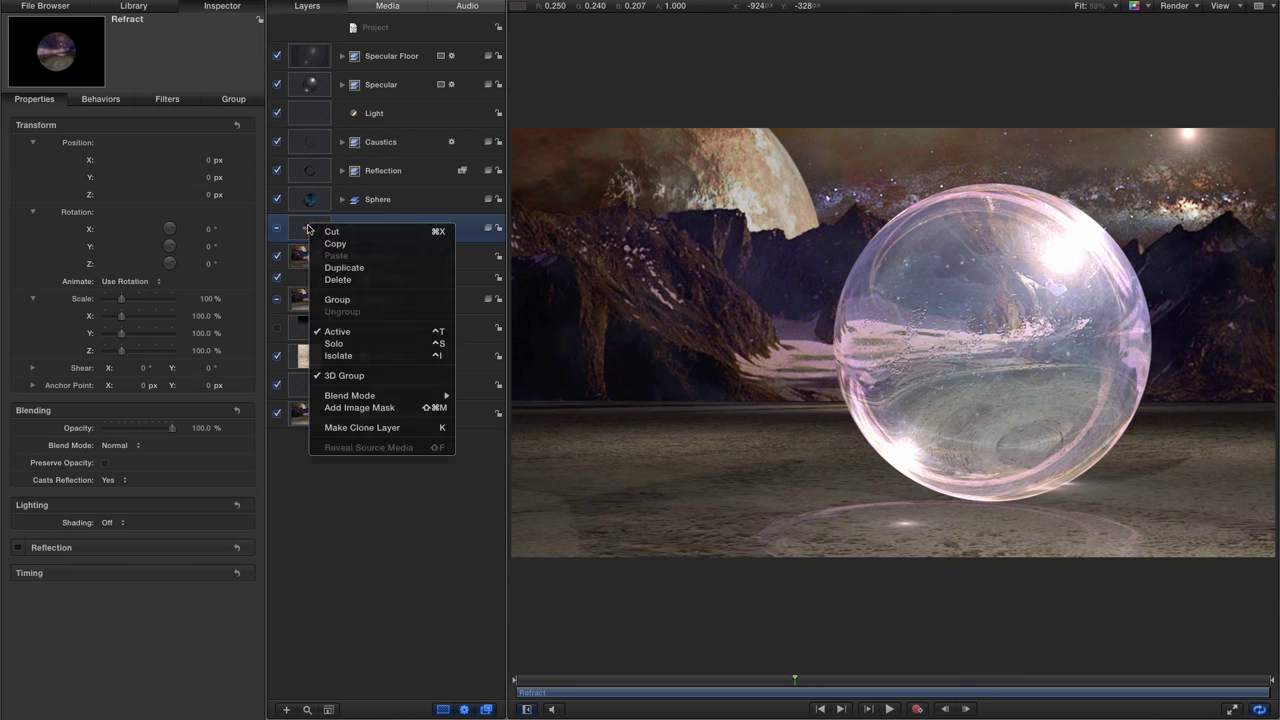
click(338, 266)
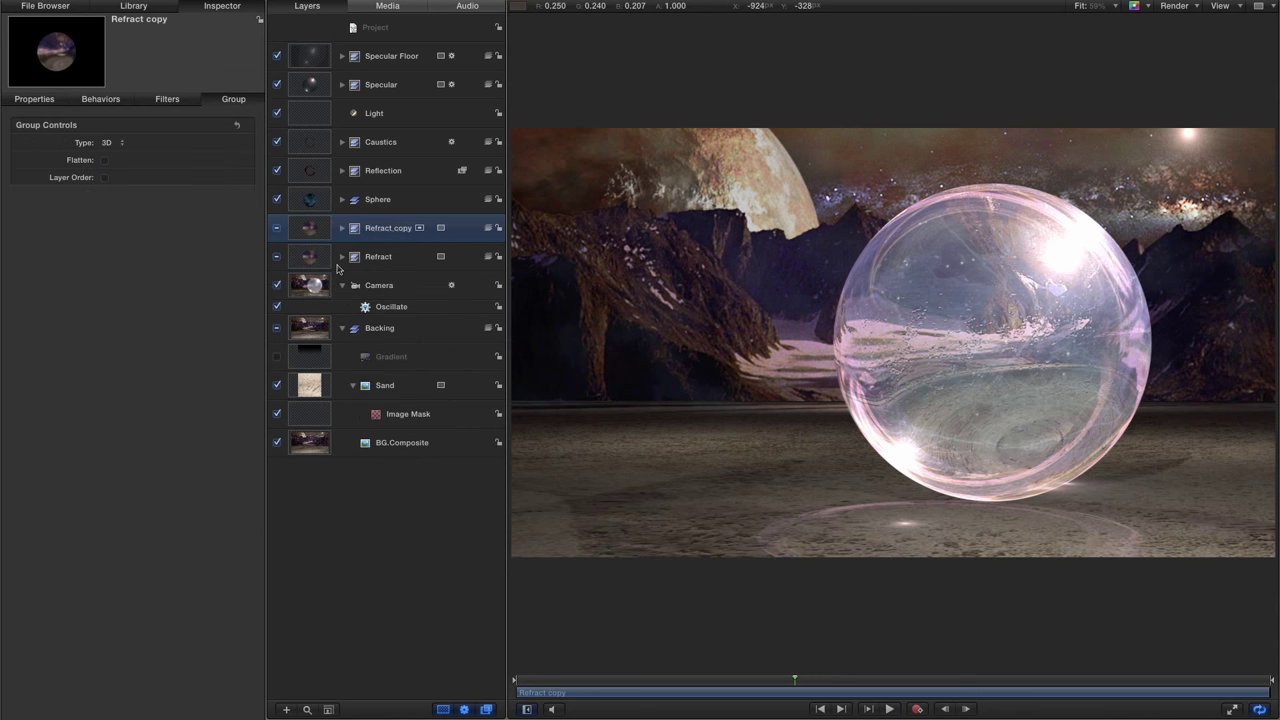
double_click(384, 229)
text(Edge)
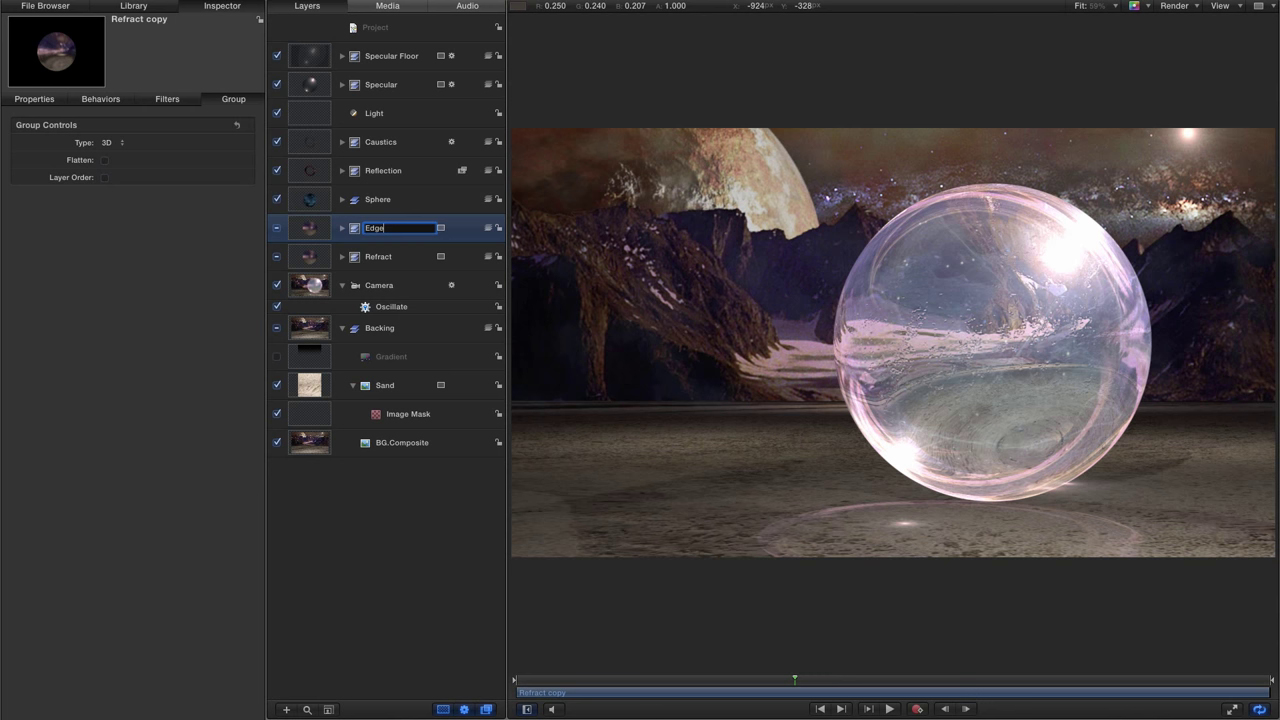
key(Return)
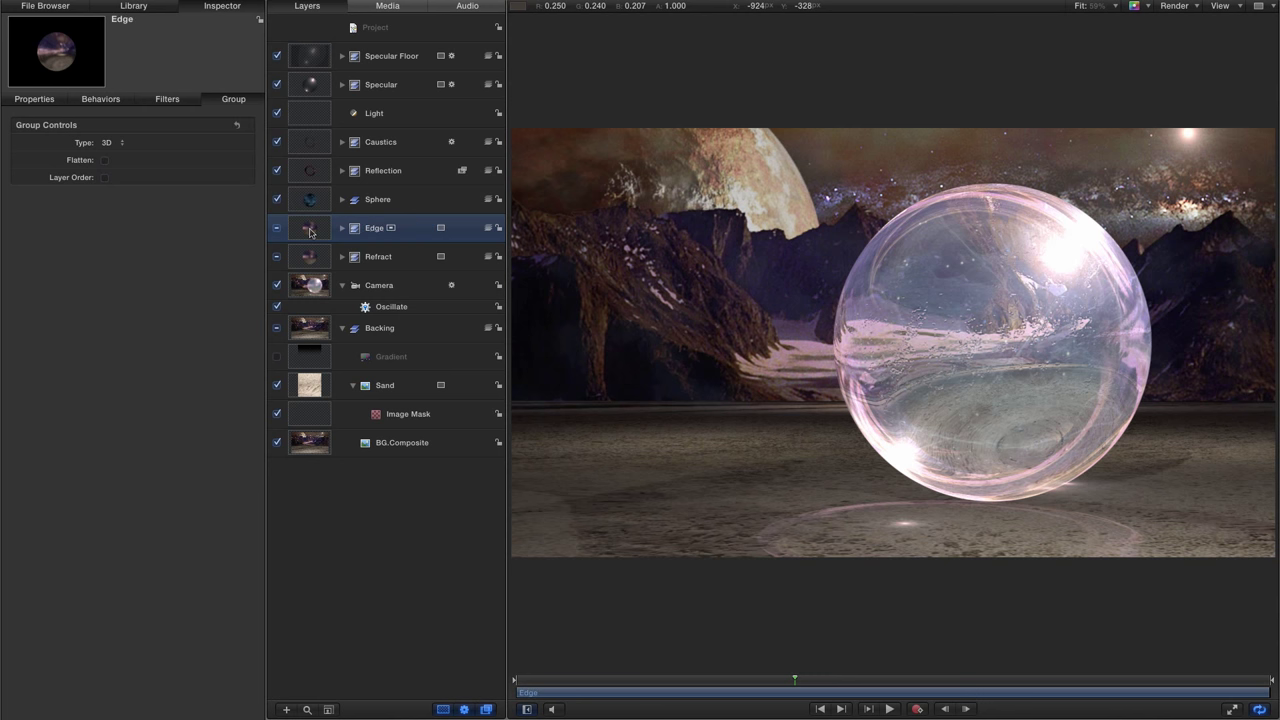
Step: Move the Edge group to the top of the layer stack and delete the Travertine copy layer inside it
drag(305, 232, 316, 40)
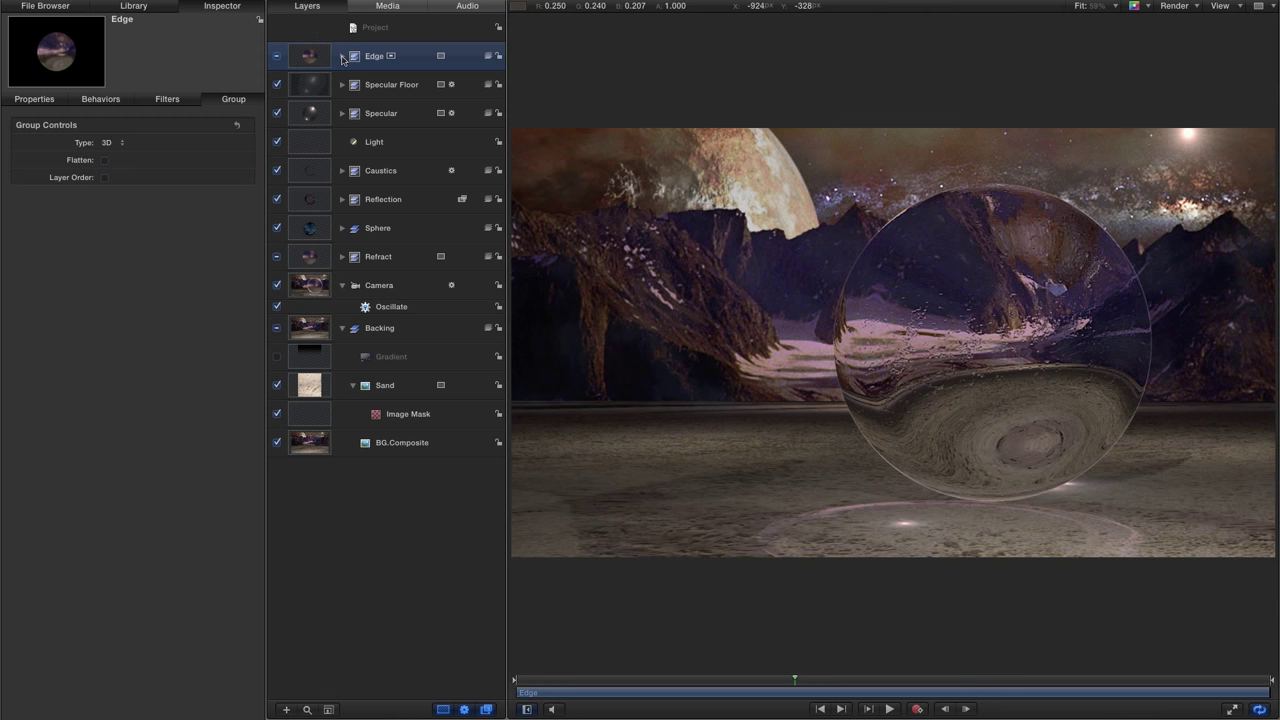
click(342, 57)
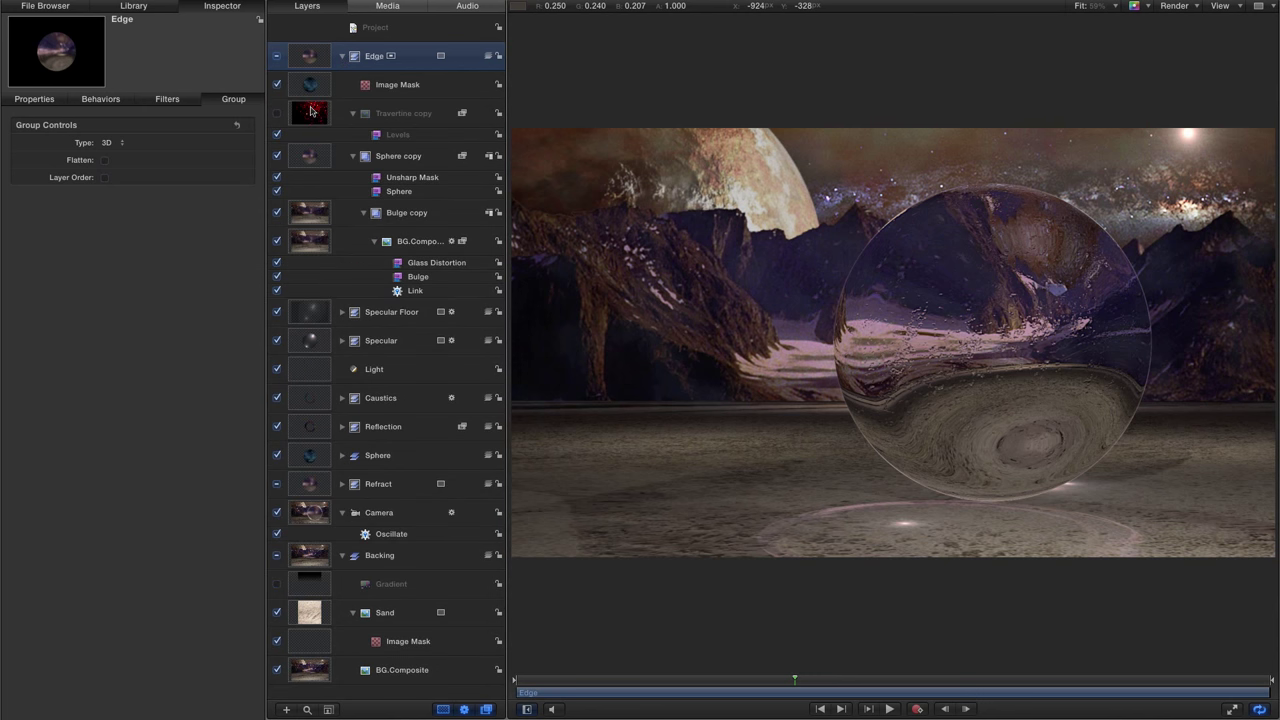
click(311, 111)
key(Delete)
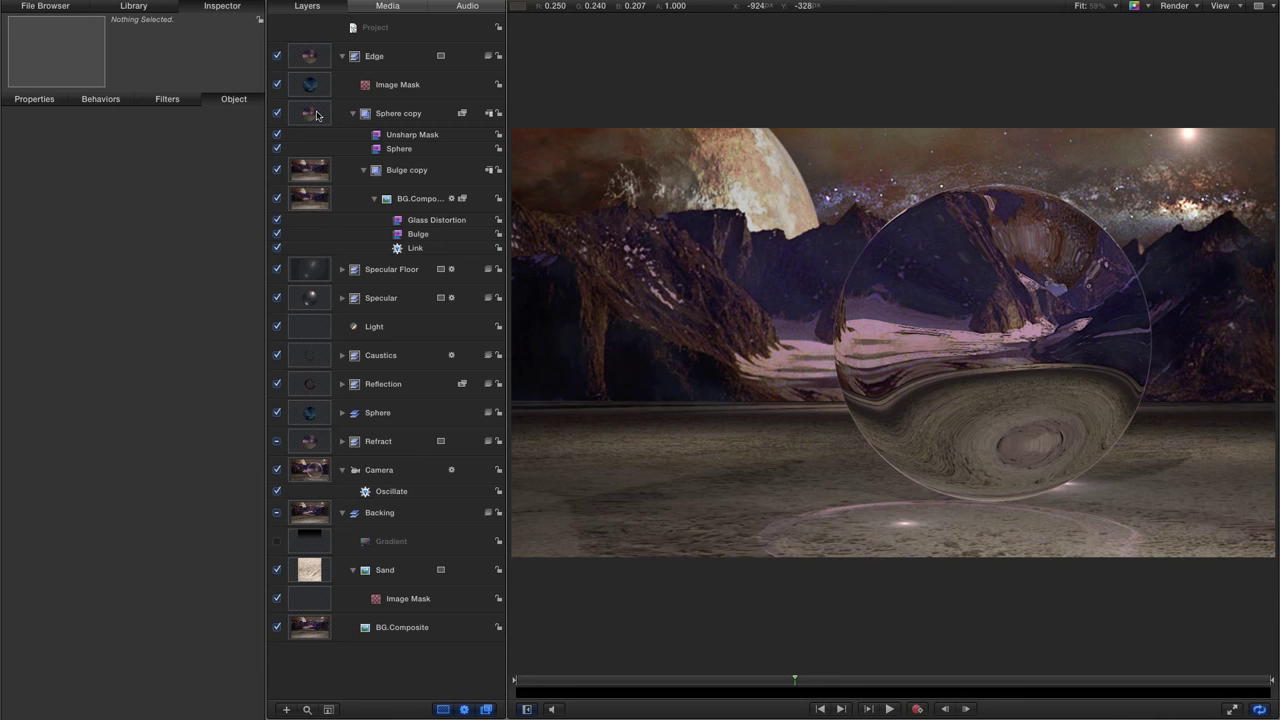
Step: Move the BG.Composite copy 3 layer out of the nested Bulge copy group to directly inside the Edge group
click(316, 116)
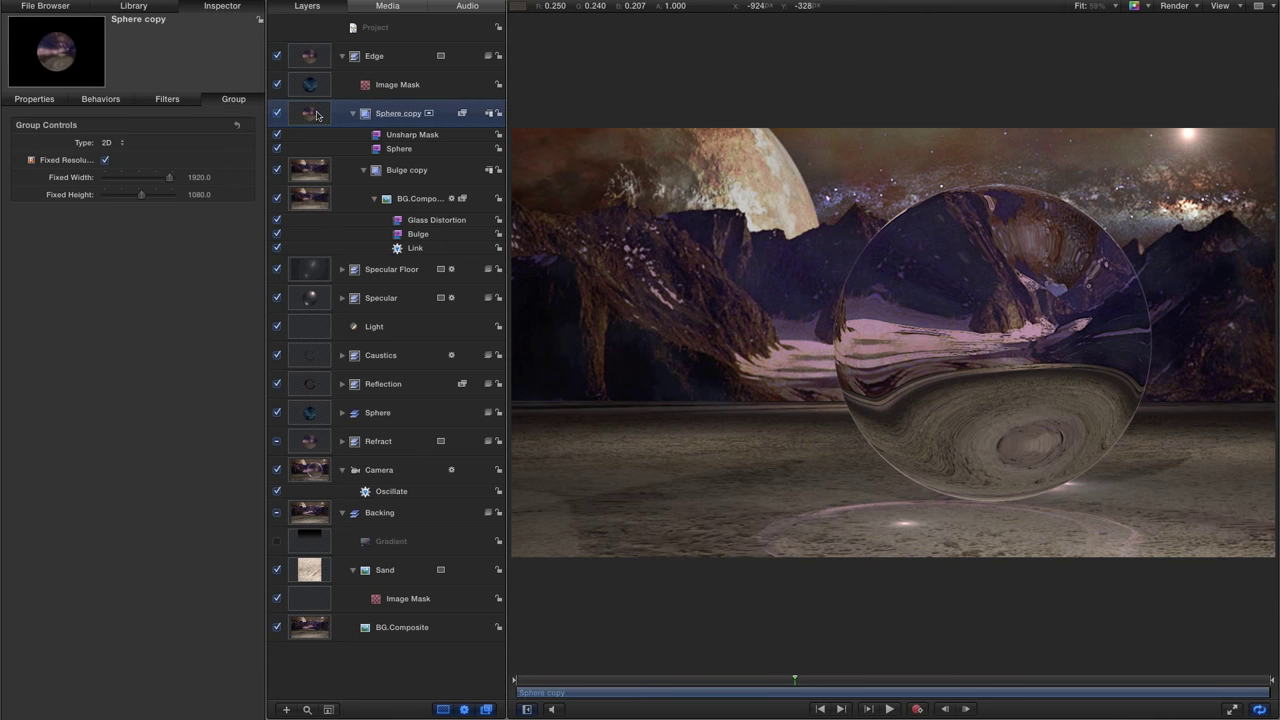
click(314, 201)
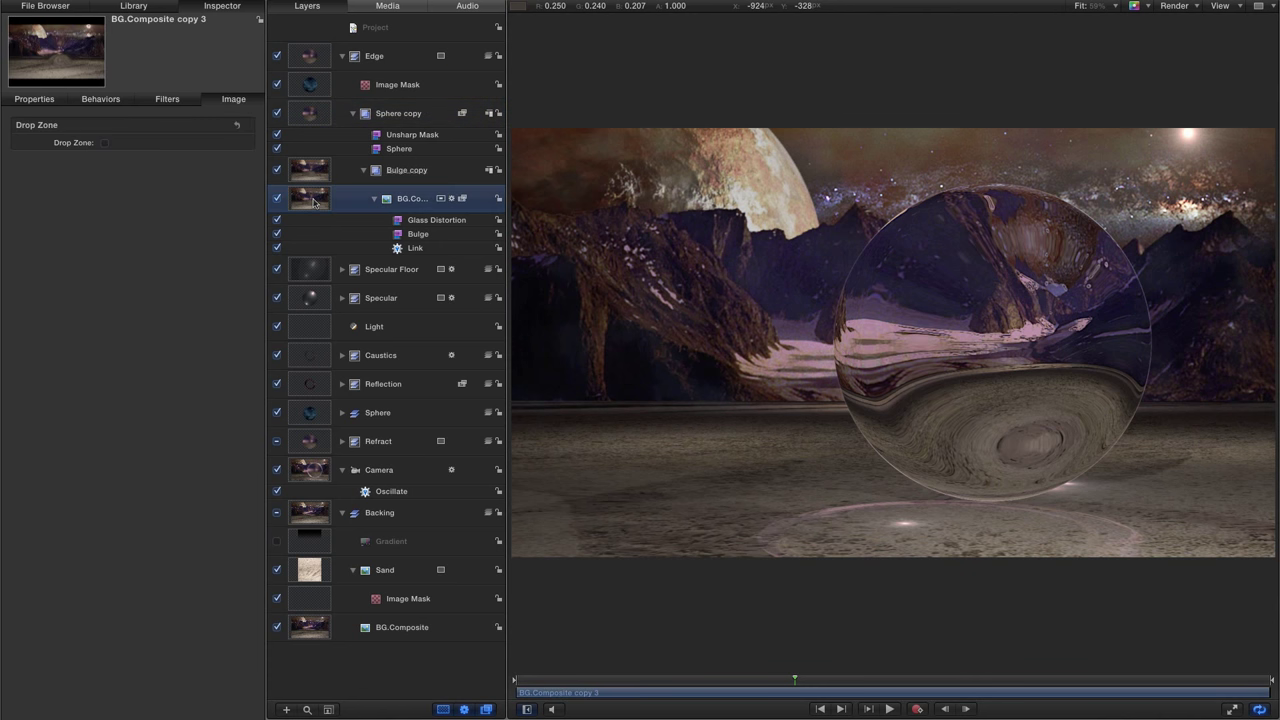
drag(314, 201, 330, 77)
Step: Delete the emptied Sphere copy group from Edge and remove the Glass Distortion filter from the BG.Composite copy 3 layer
click(315, 191)
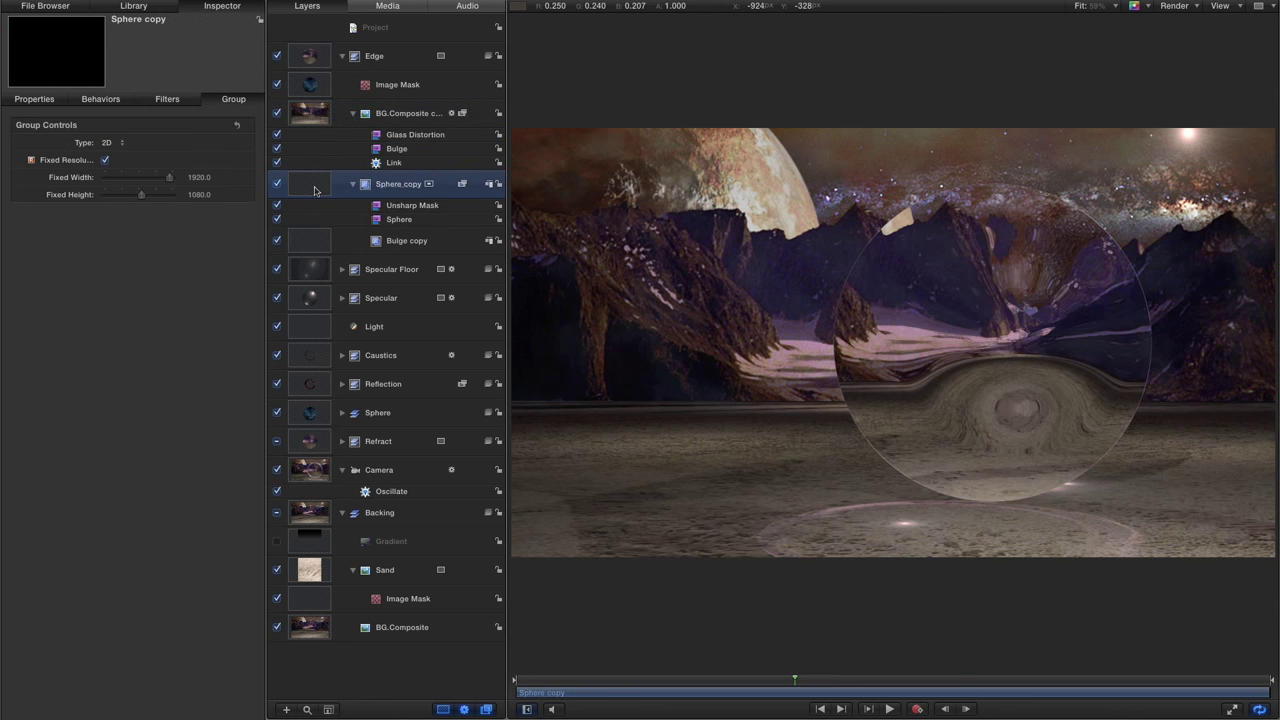
key(Delete)
click(409, 136)
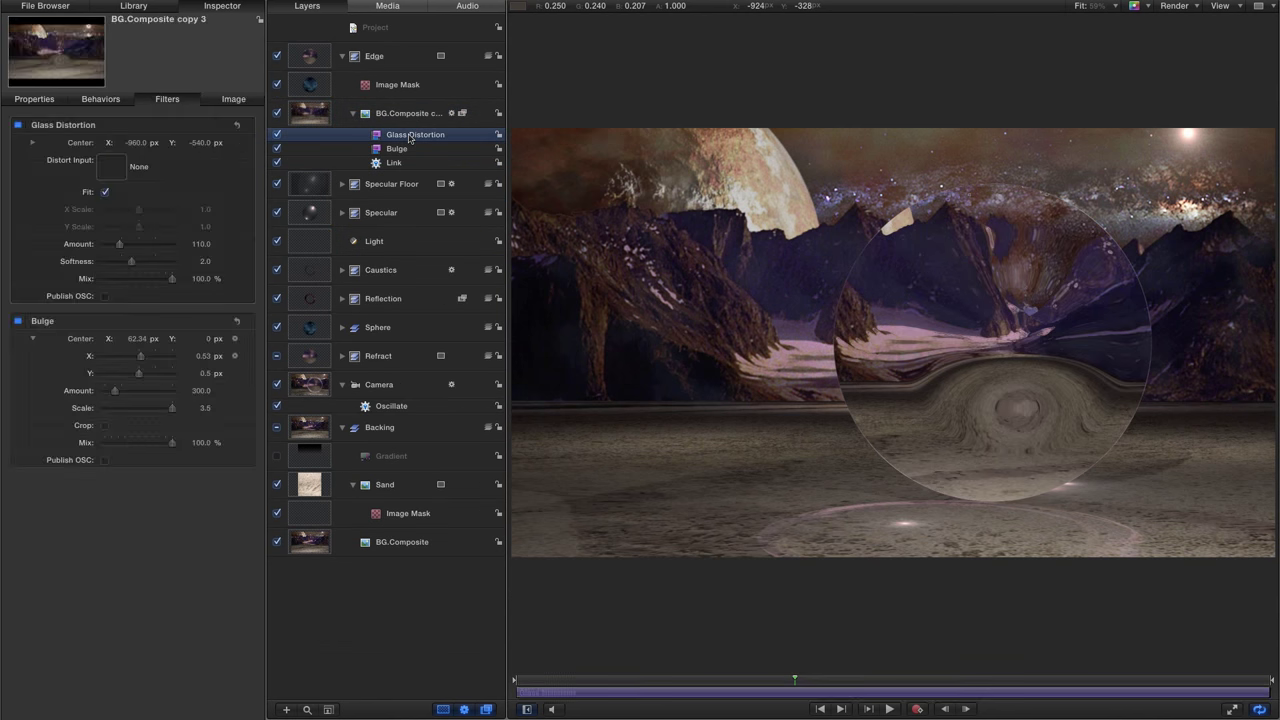
key(Delete)
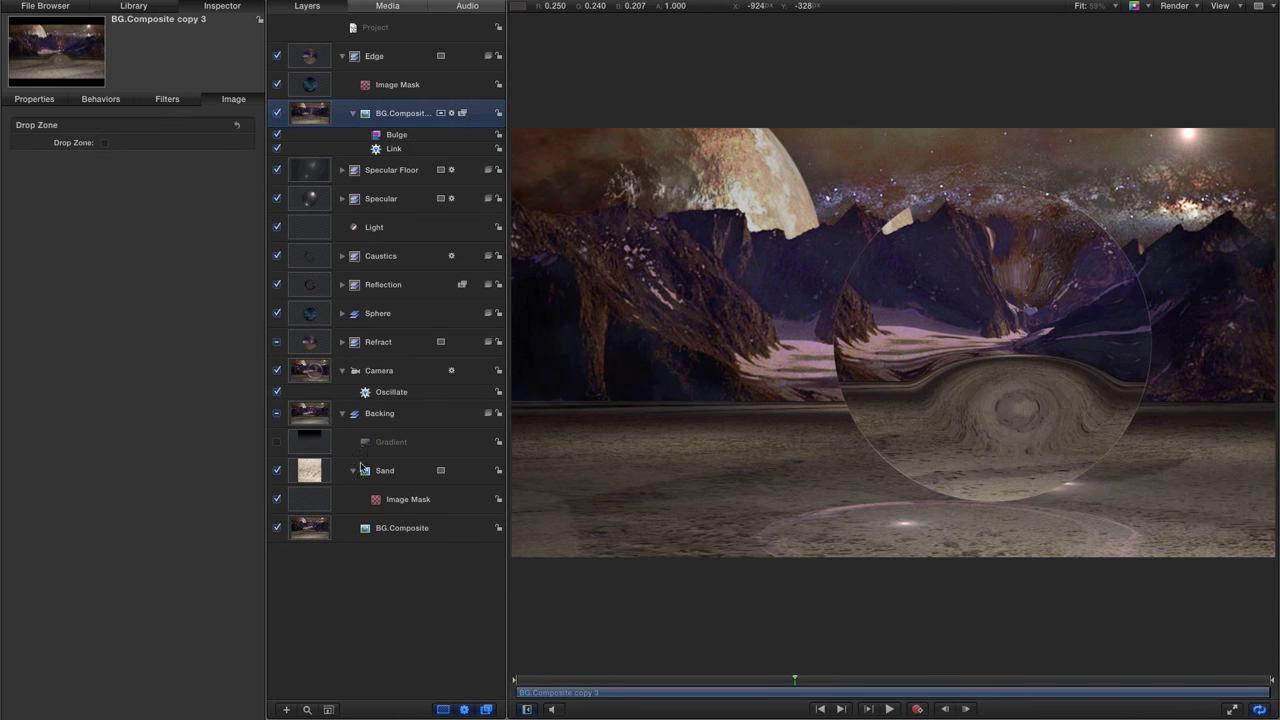
Step: Turn off the Camera and draw a circle mask of about 388 px radius over the sphere on the BG.Composite copy 3 layer
click(277, 371)
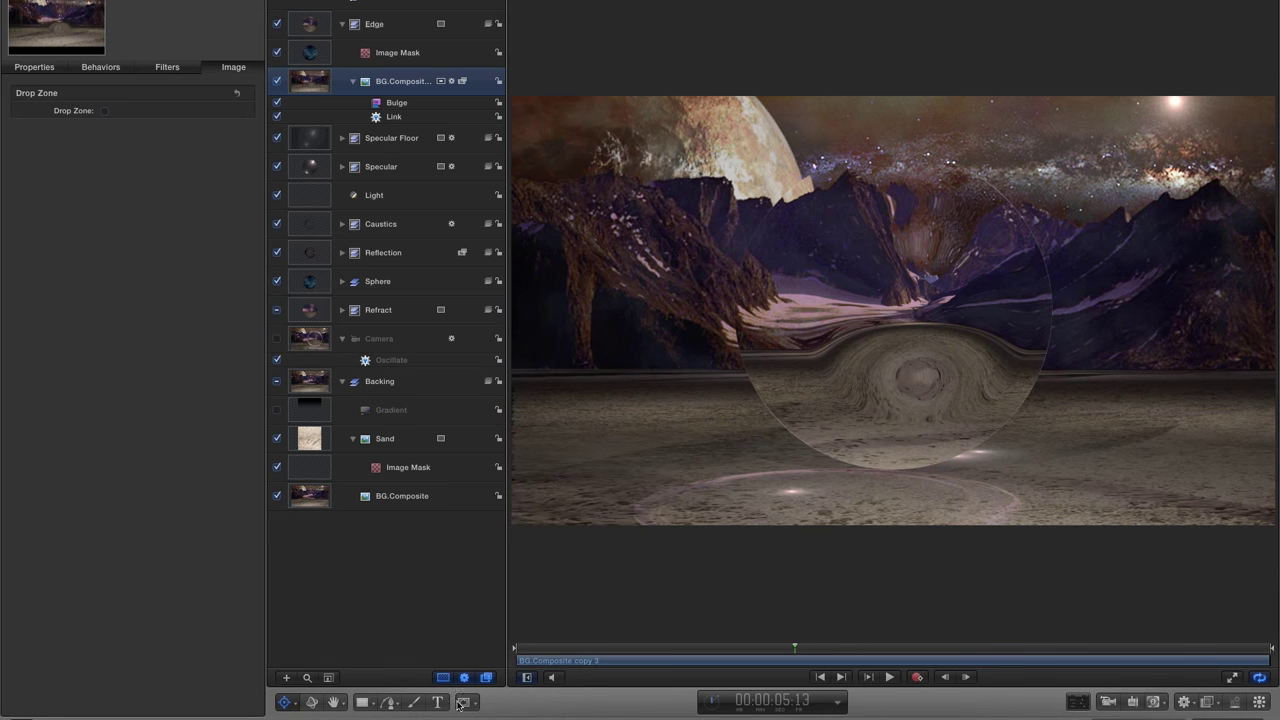
click(466, 703)
click(525, 611)
drag(894, 308, 1049, 462)
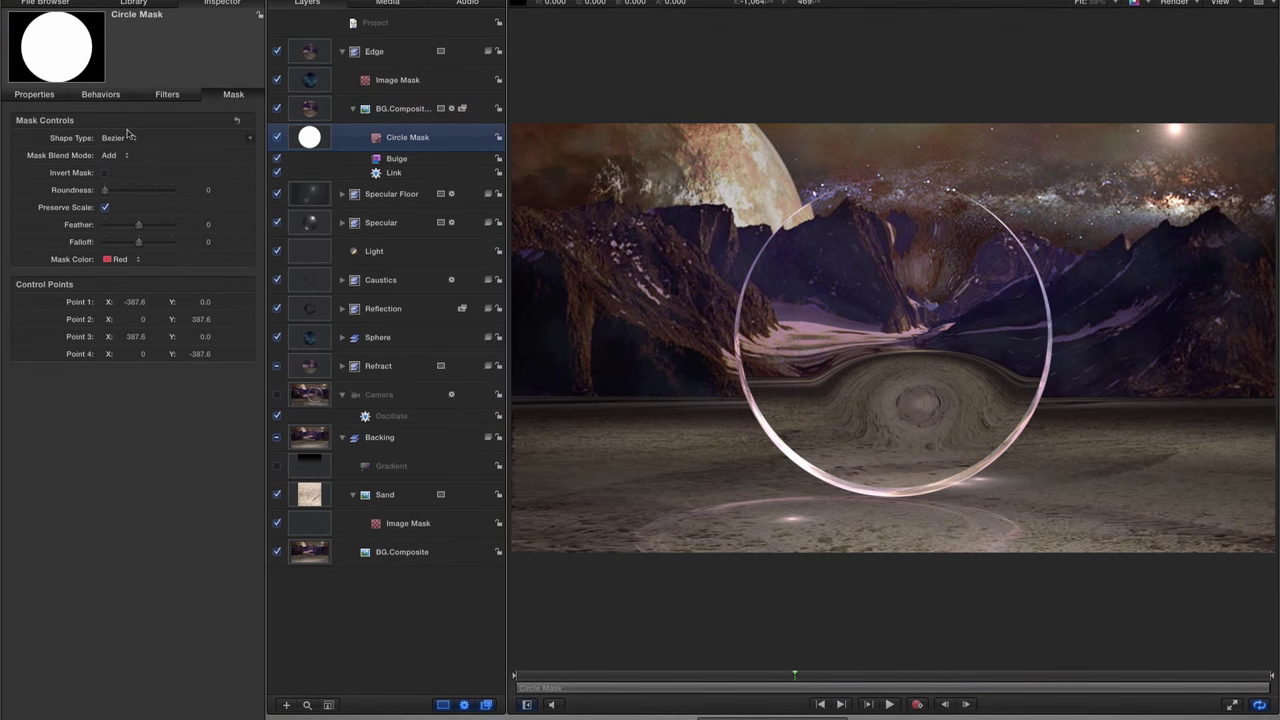
Step: Reset the Circle Mask's transform and invert the mask, comparing the sphere with the Edge group off and on
click(32, 104)
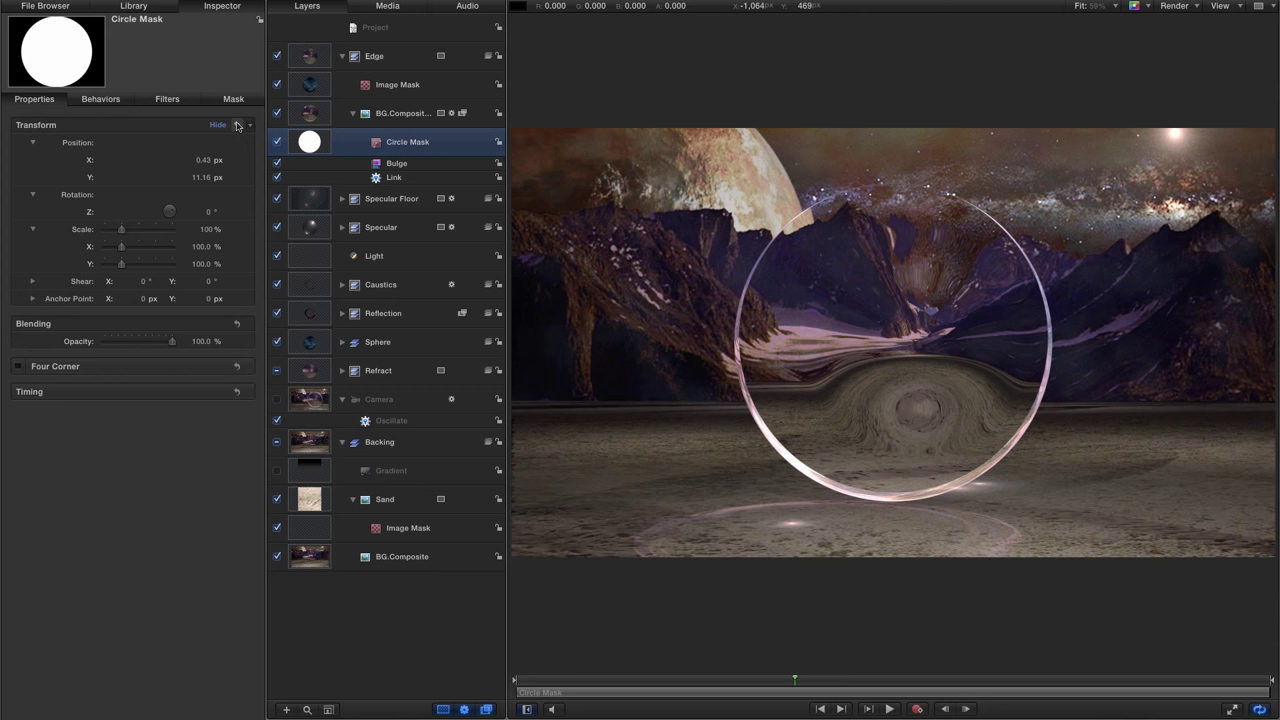
click(238, 126)
click(233, 99)
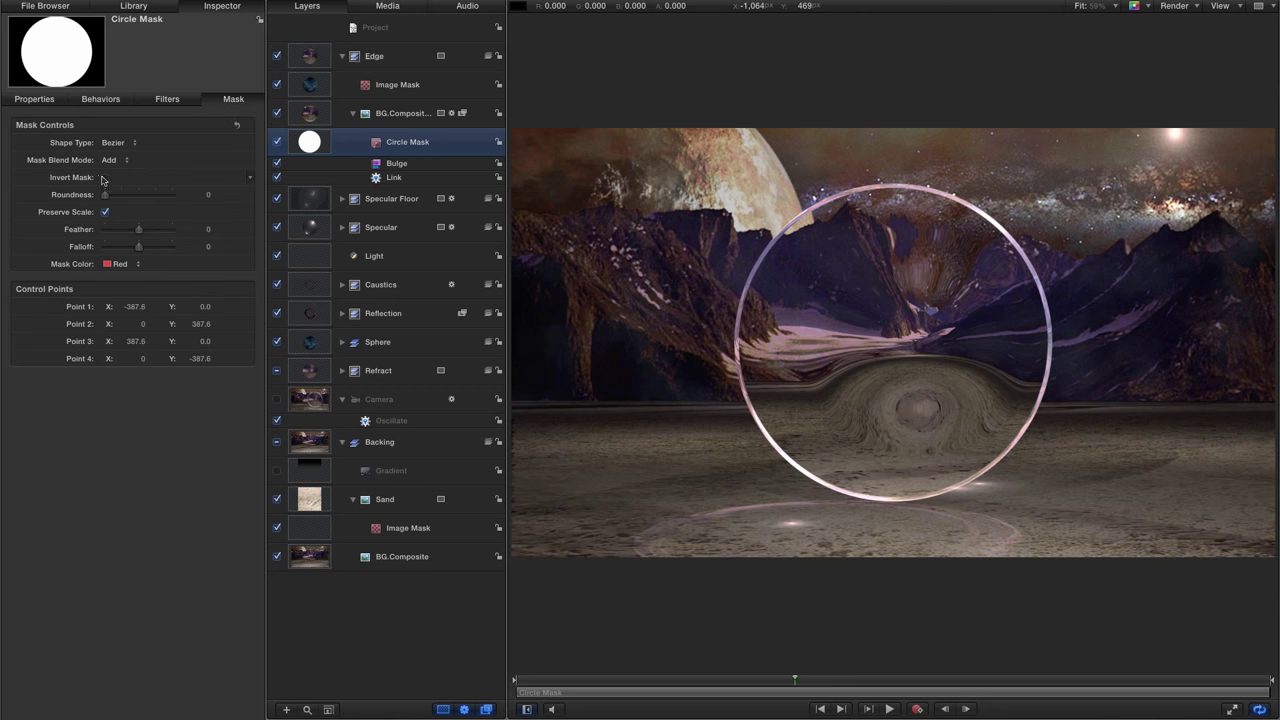
click(104, 177)
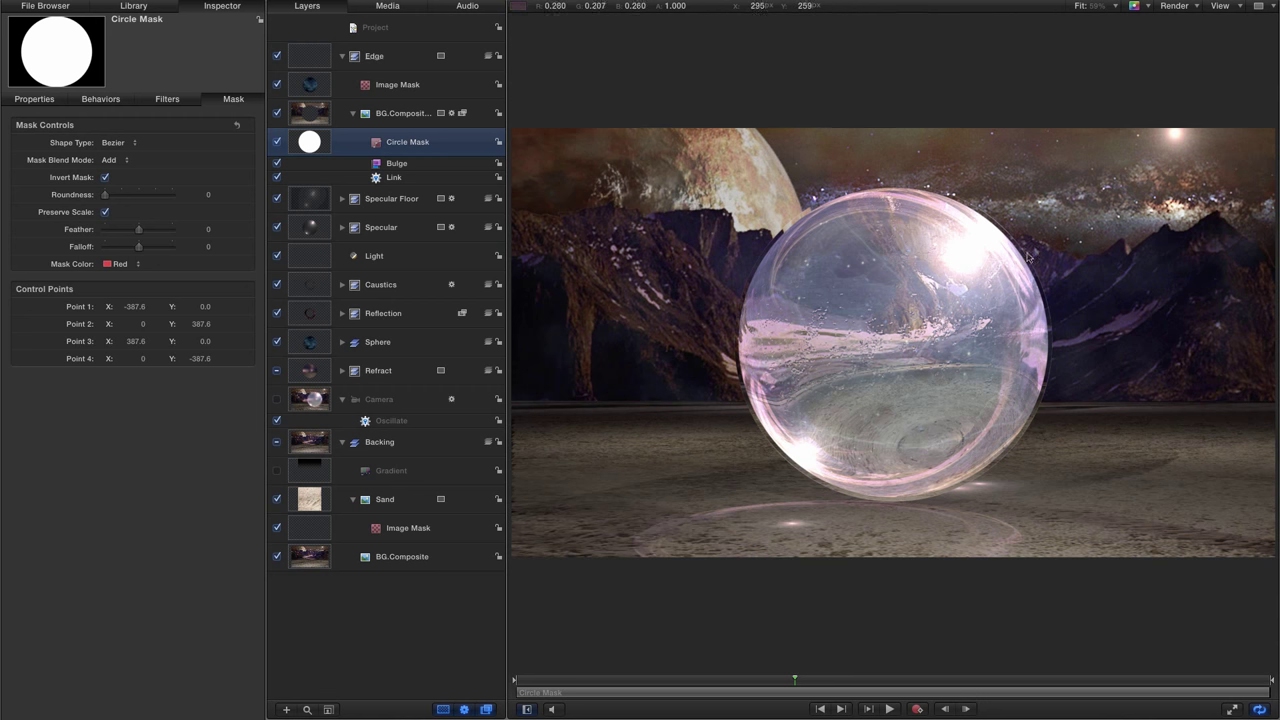
click(277, 56)
click(277, 56)
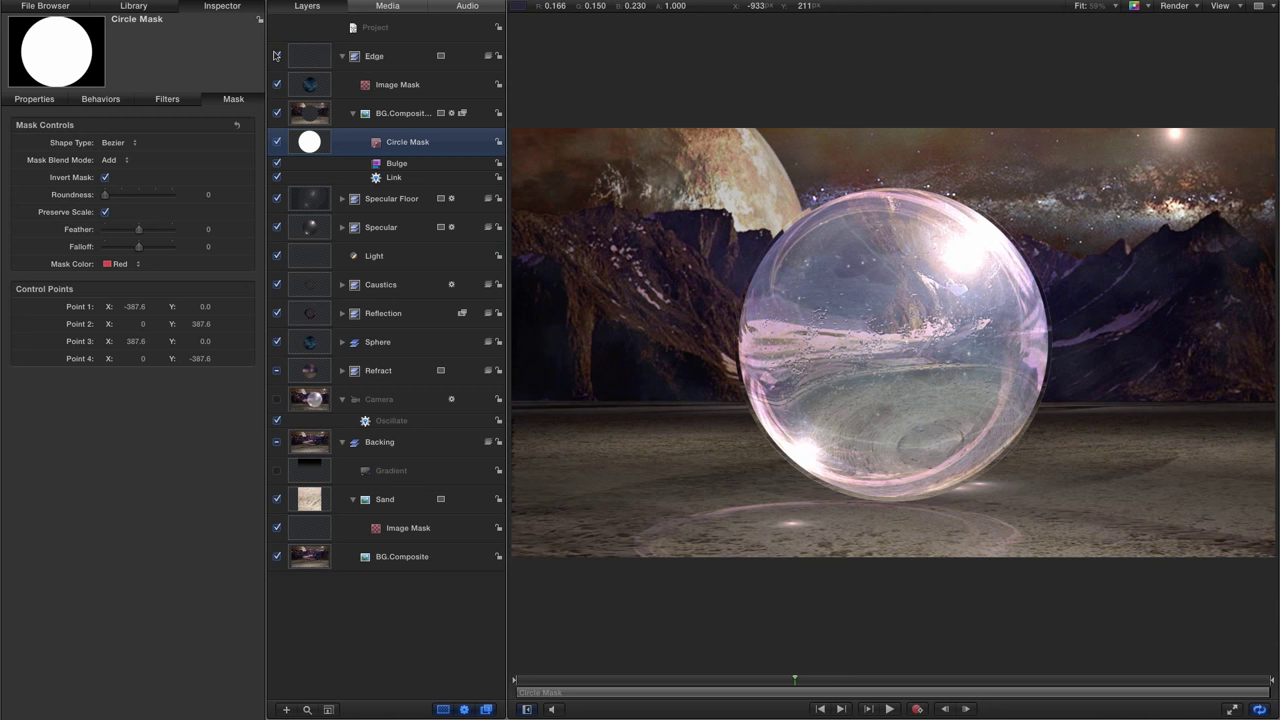
Step: Set the Circle Mask's feather to -24 and its scale to 102%
click(208, 229)
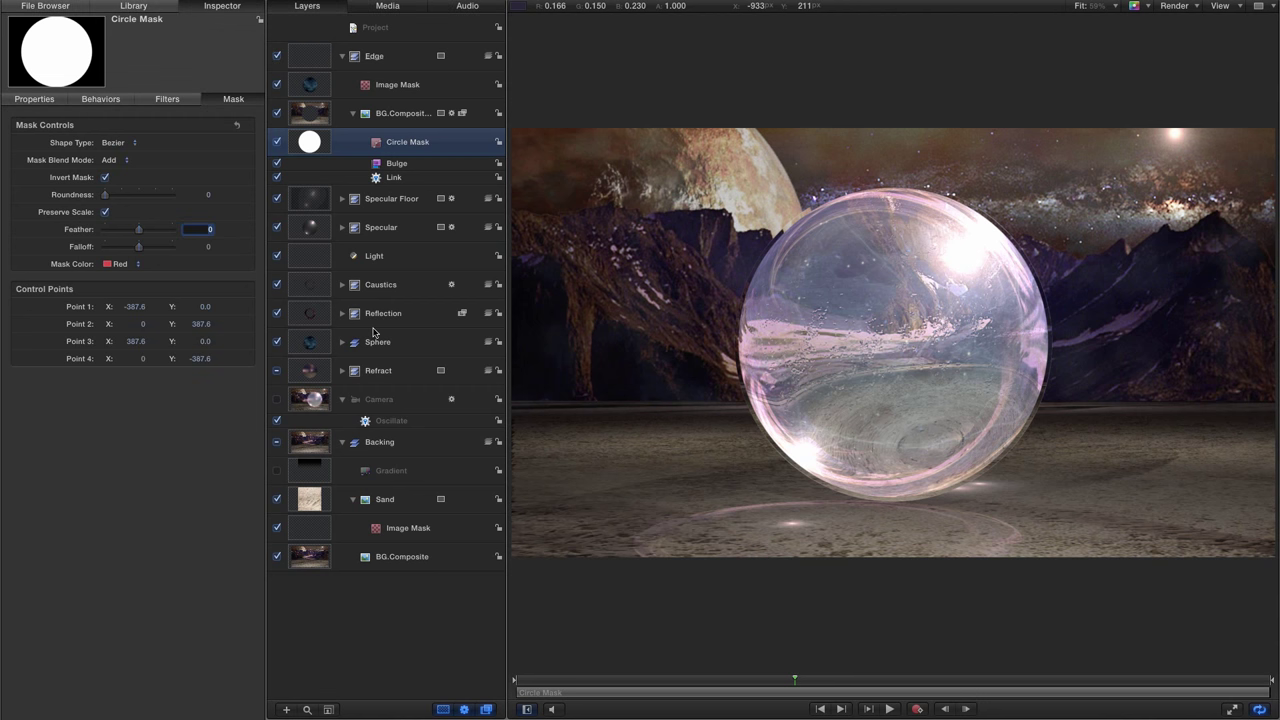
key(Return)
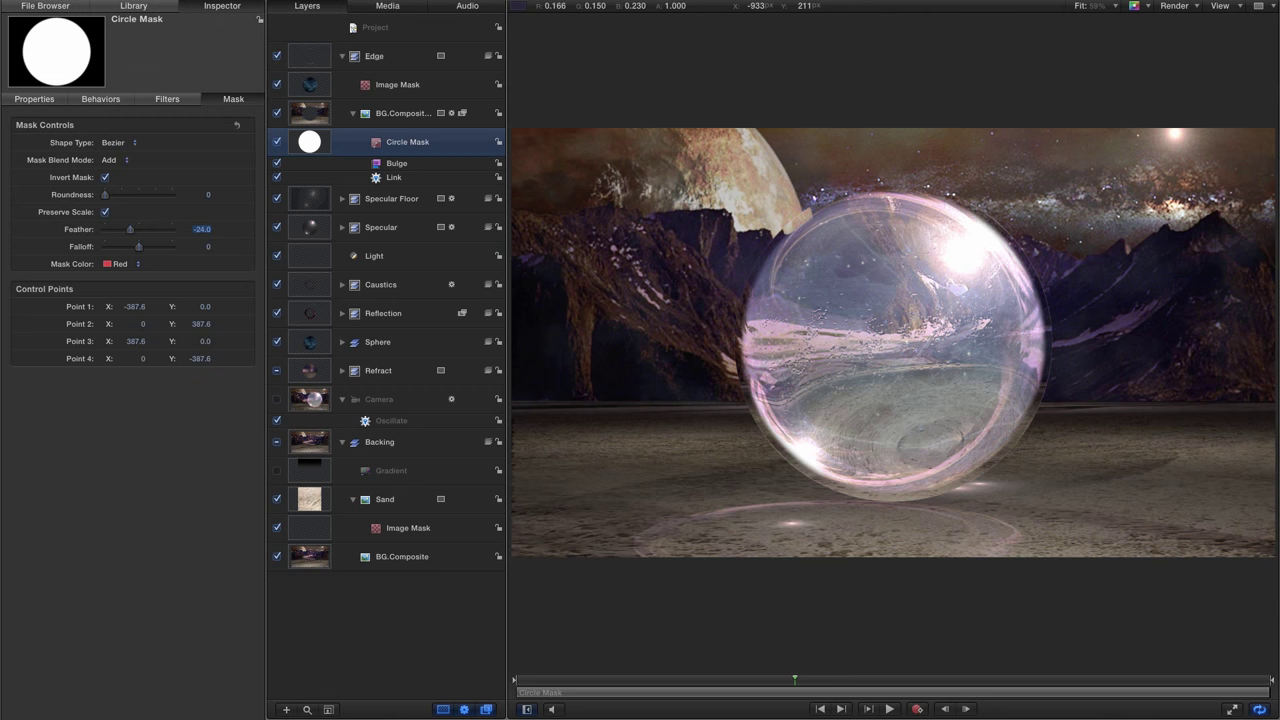
click(40, 99)
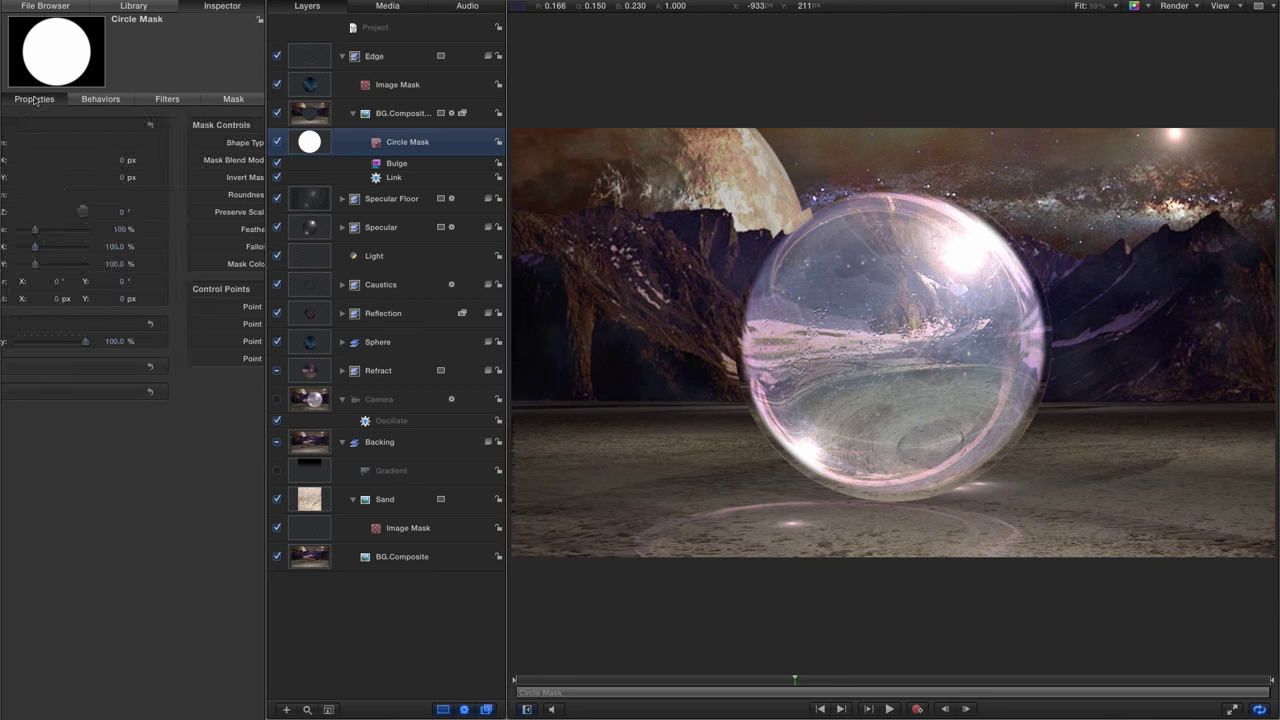
drag(207, 231, 203, 229)
click(200, 229)
text(102)
key(Return)
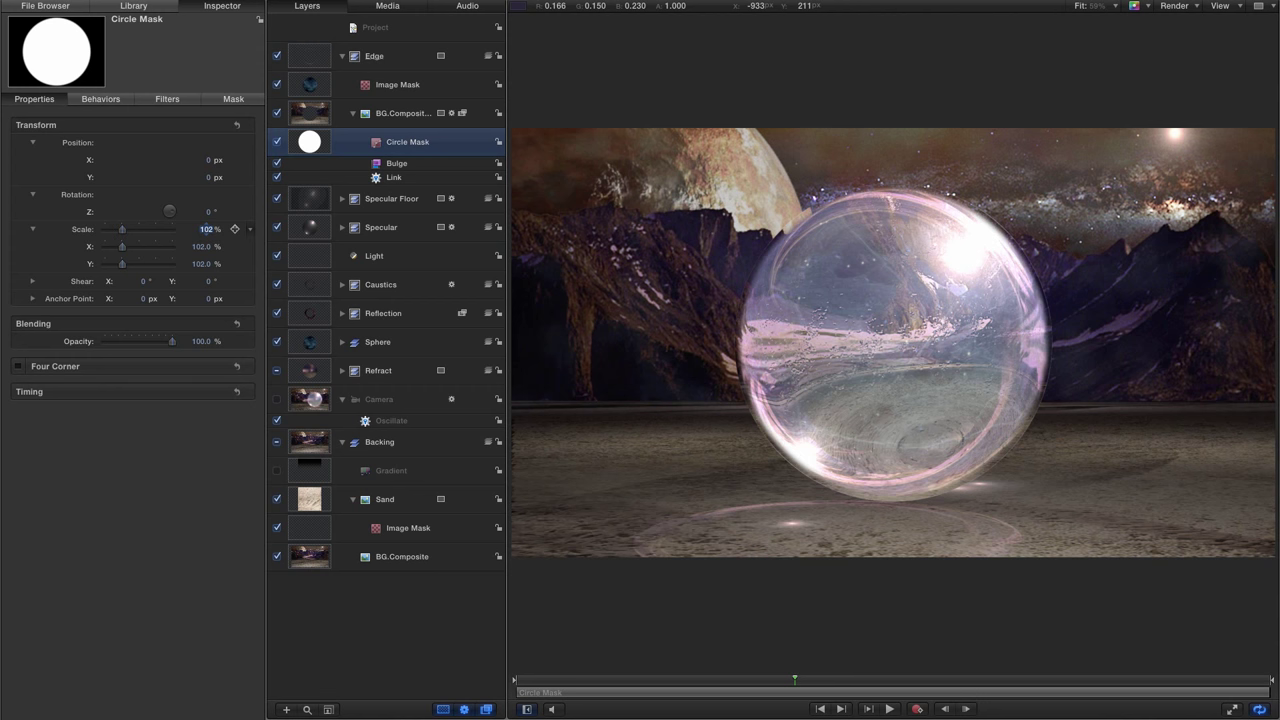
Step: Set the edge layer's Bulge filter to amount 400 and scale -5, and turn the Camera back on
click(390, 166)
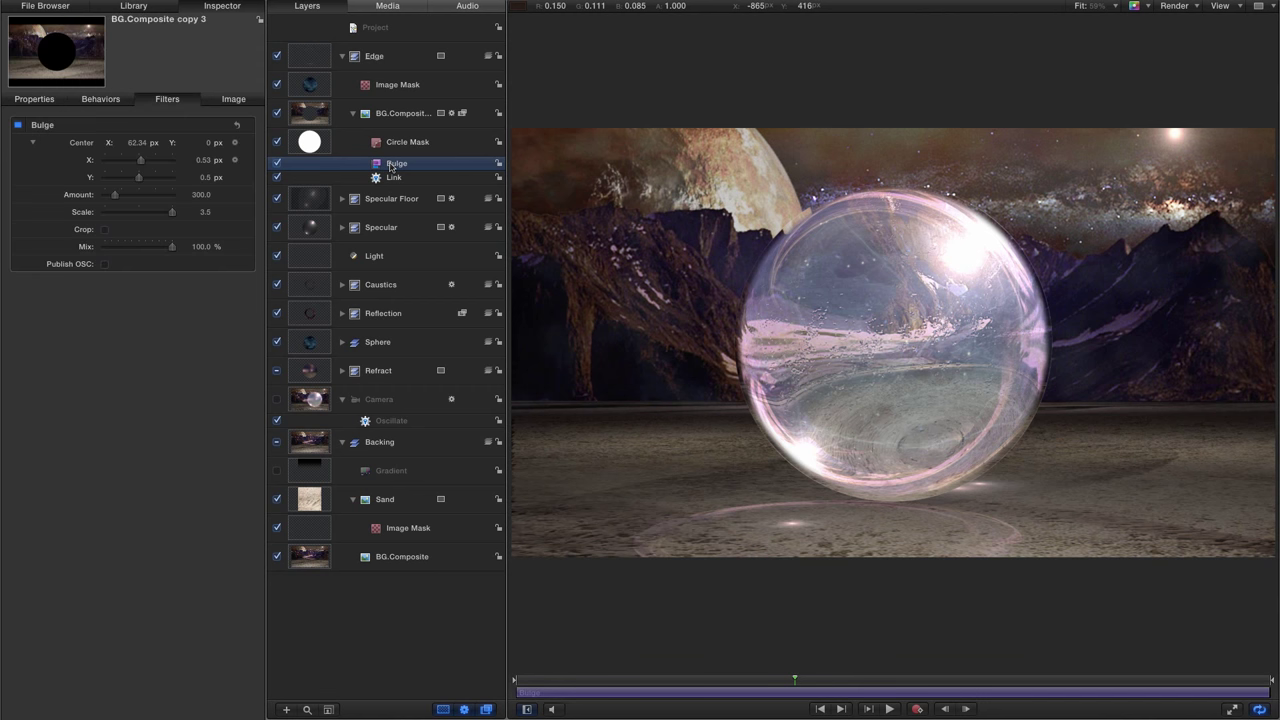
click(205, 212)
text(-5)
key(Return)
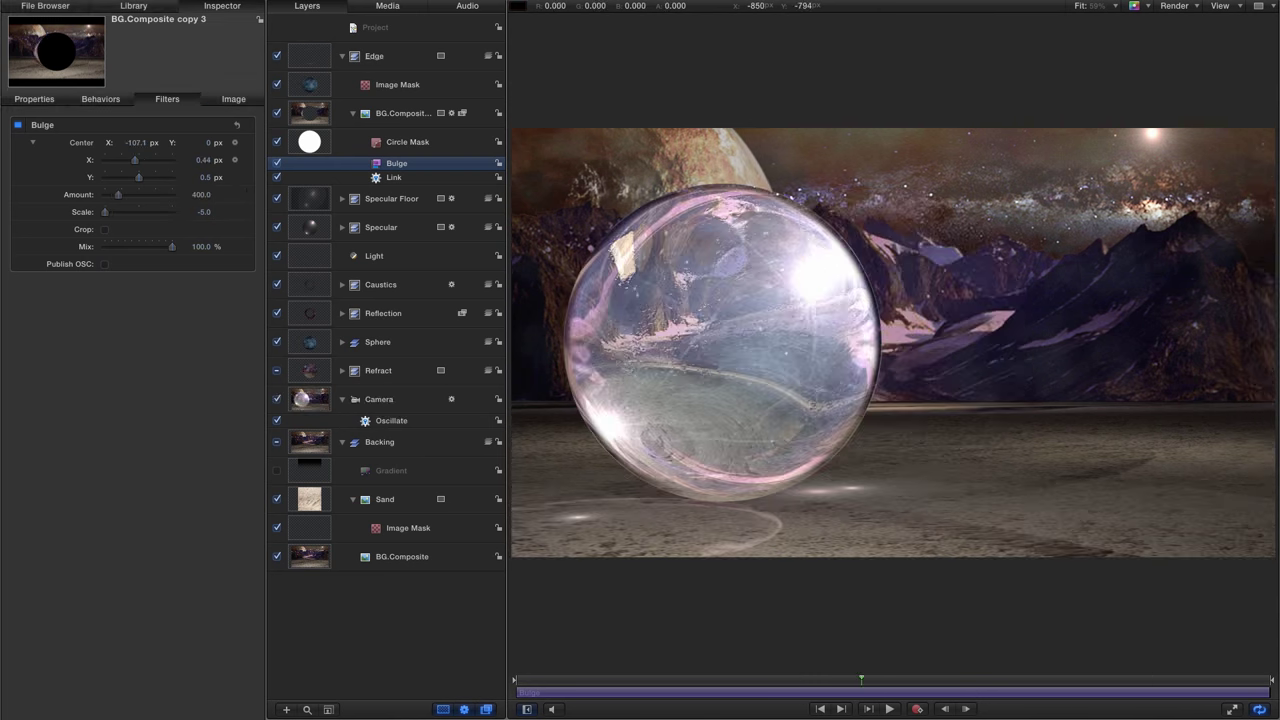
Step: Set the BG.Composite copy 3 layer's blend mode to Screen and review the edge in playback
click(36, 99)
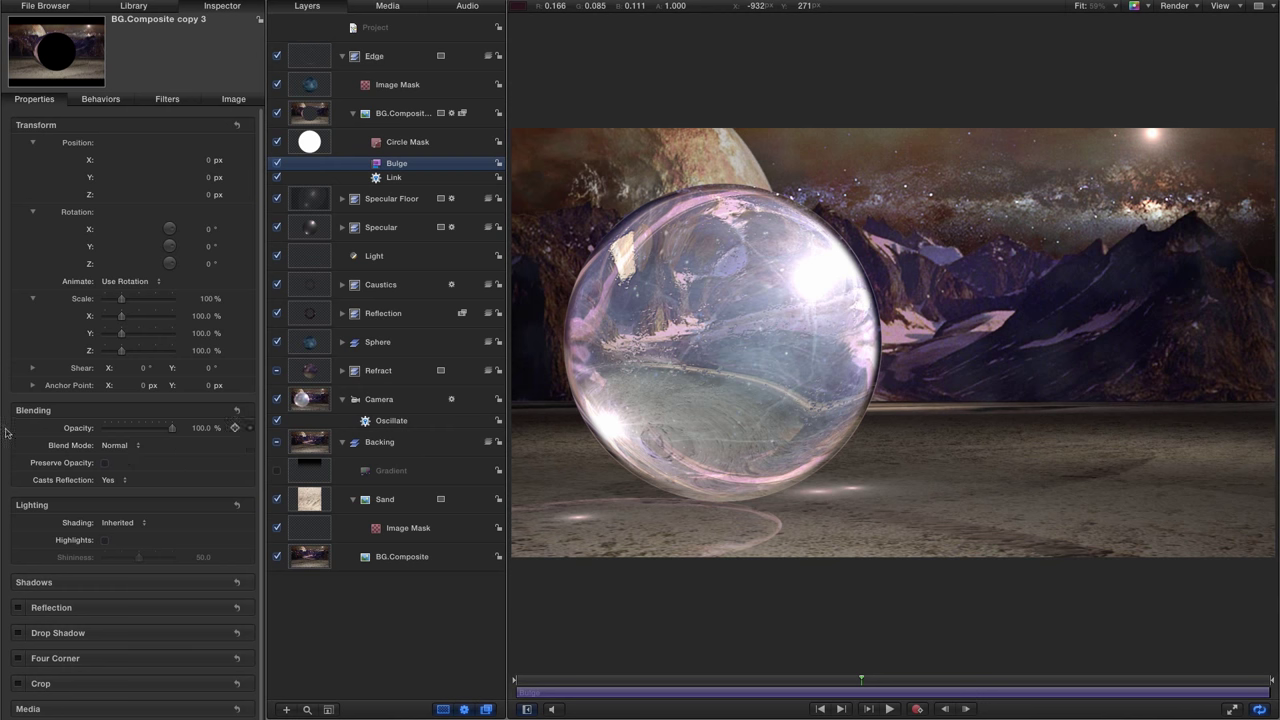
click(118, 446)
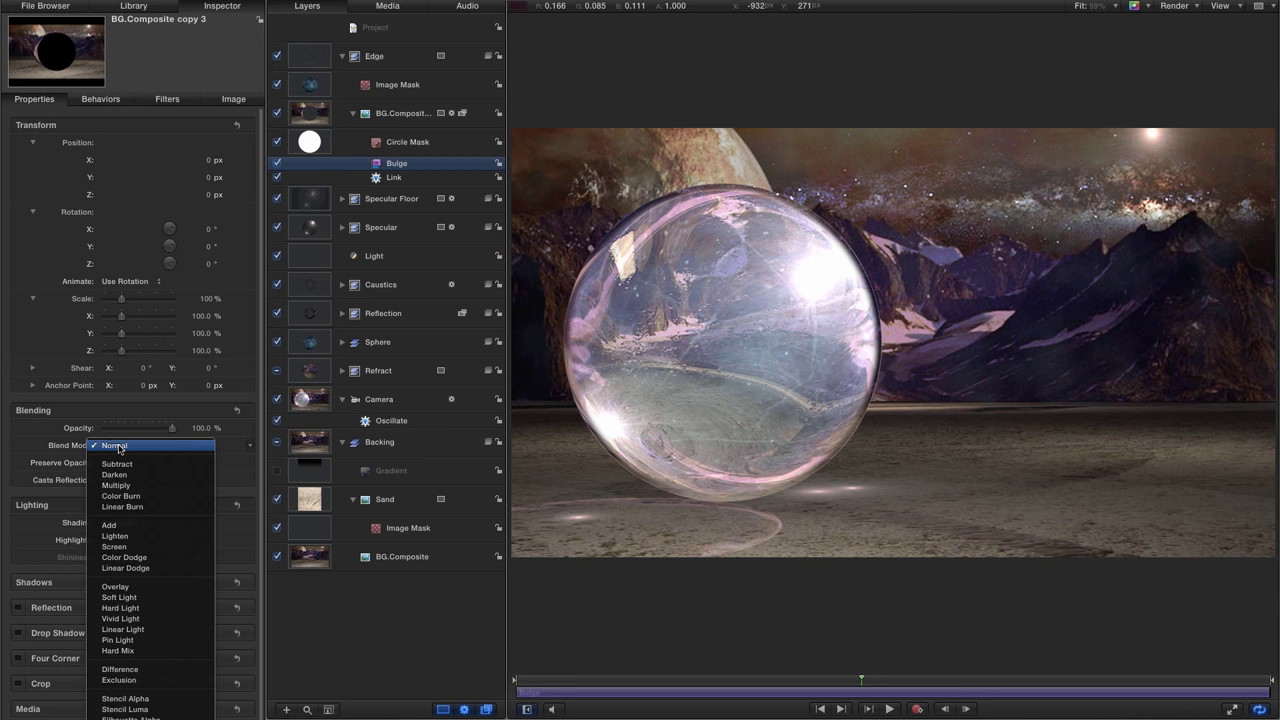
click(118, 547)
key(space)
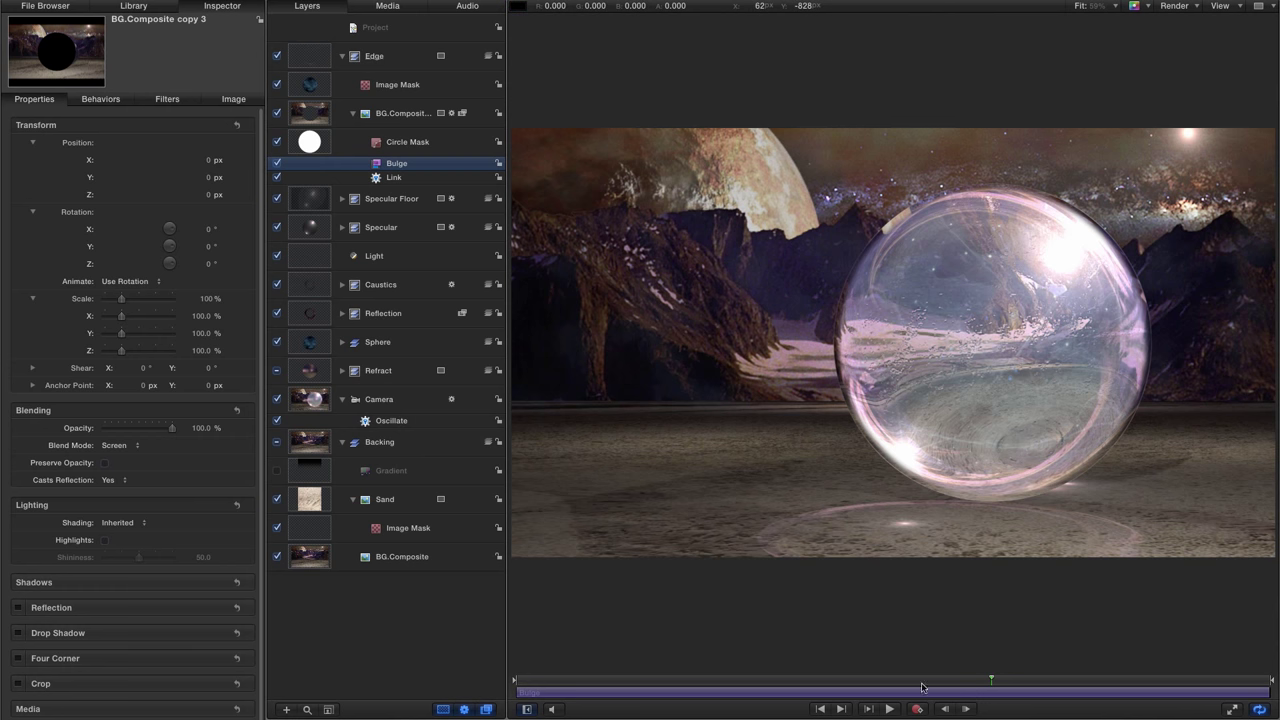
Step: Reduce the edge layer's opacity to 90% and compare the composite with the Edge group off and on
drag(967, 683, 928, 683)
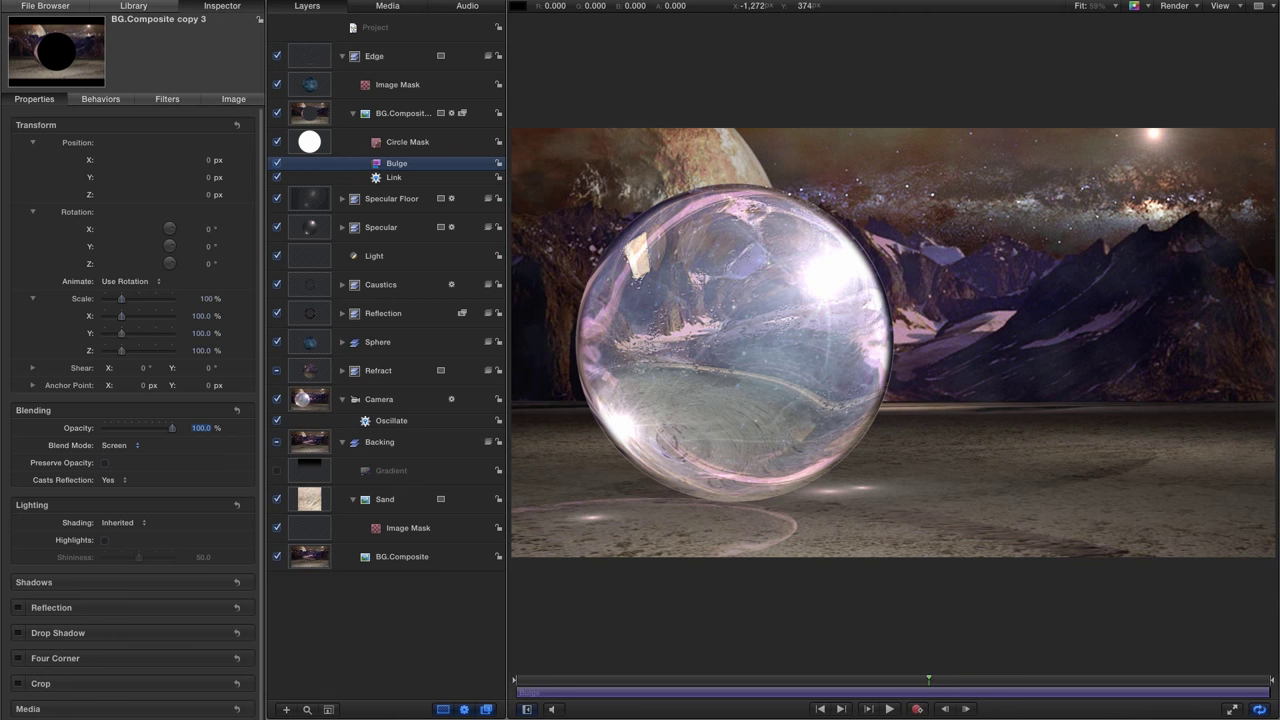
text(90)
key(Return)
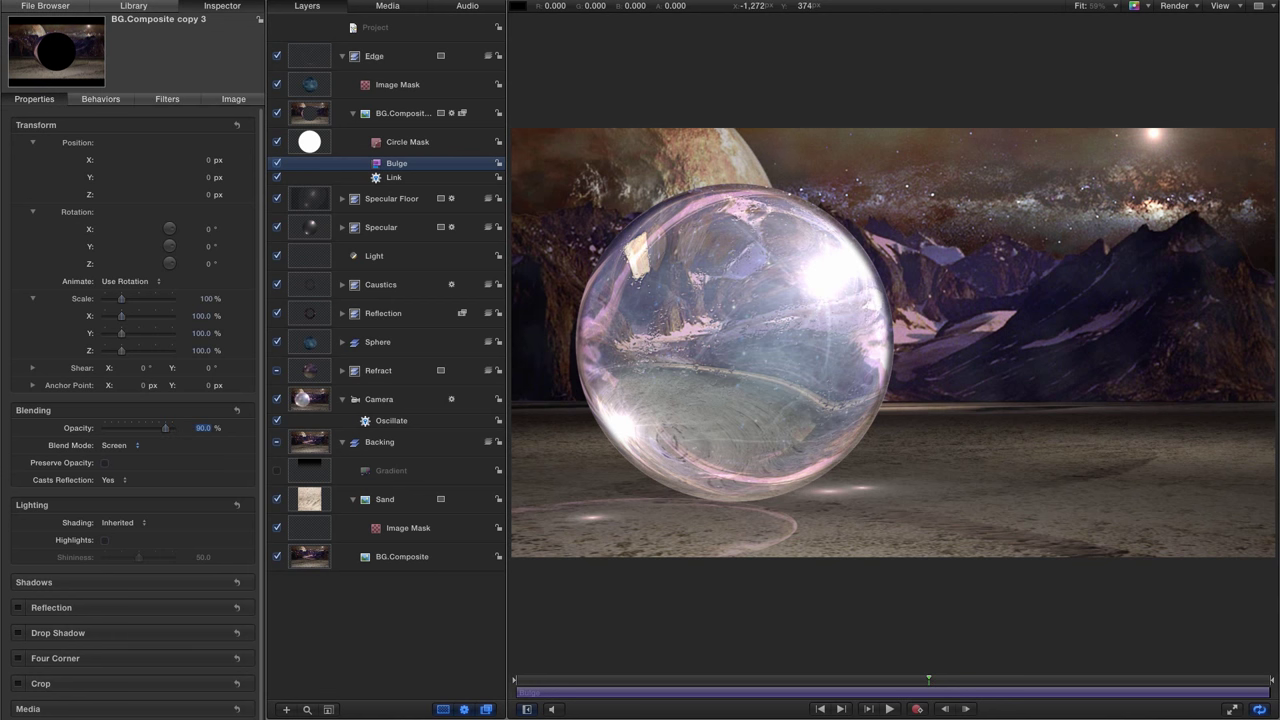
click(277, 55)
click(277, 56)
click(277, 56)
click(277, 56)
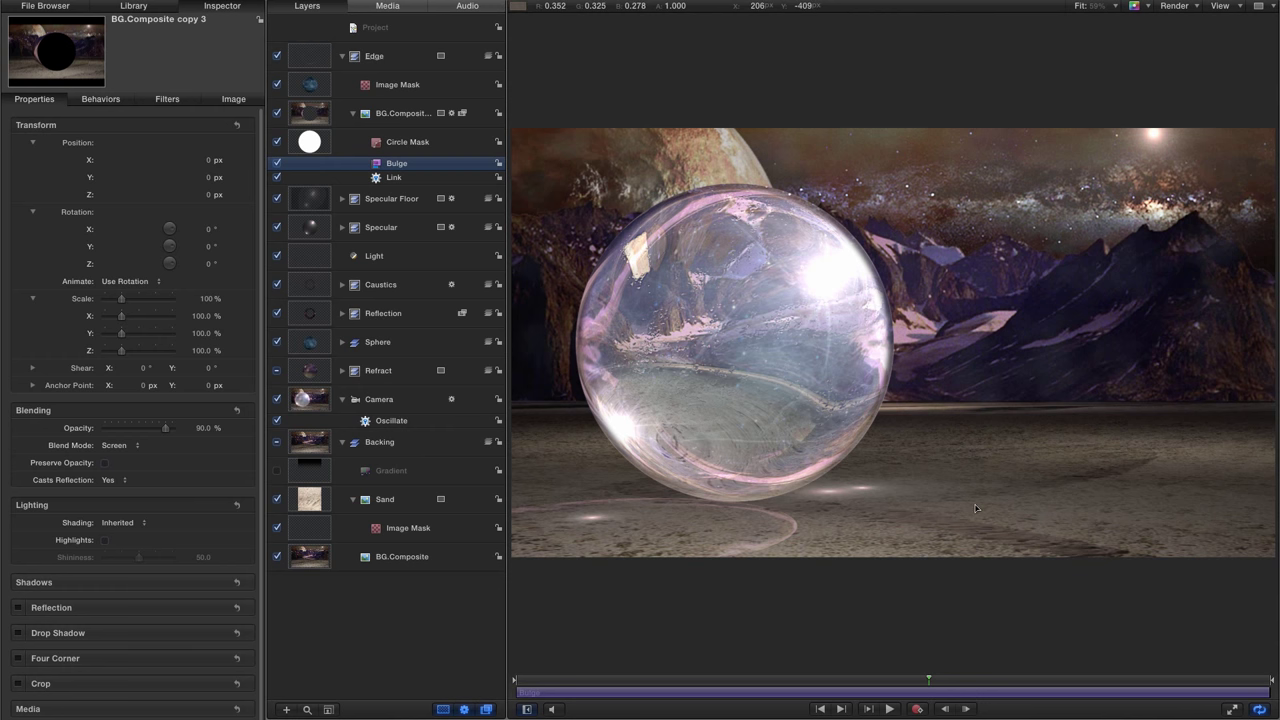
Step: Collapse the Edge and Backing groups and move the playhead to 00:00:08:20
click(342, 57)
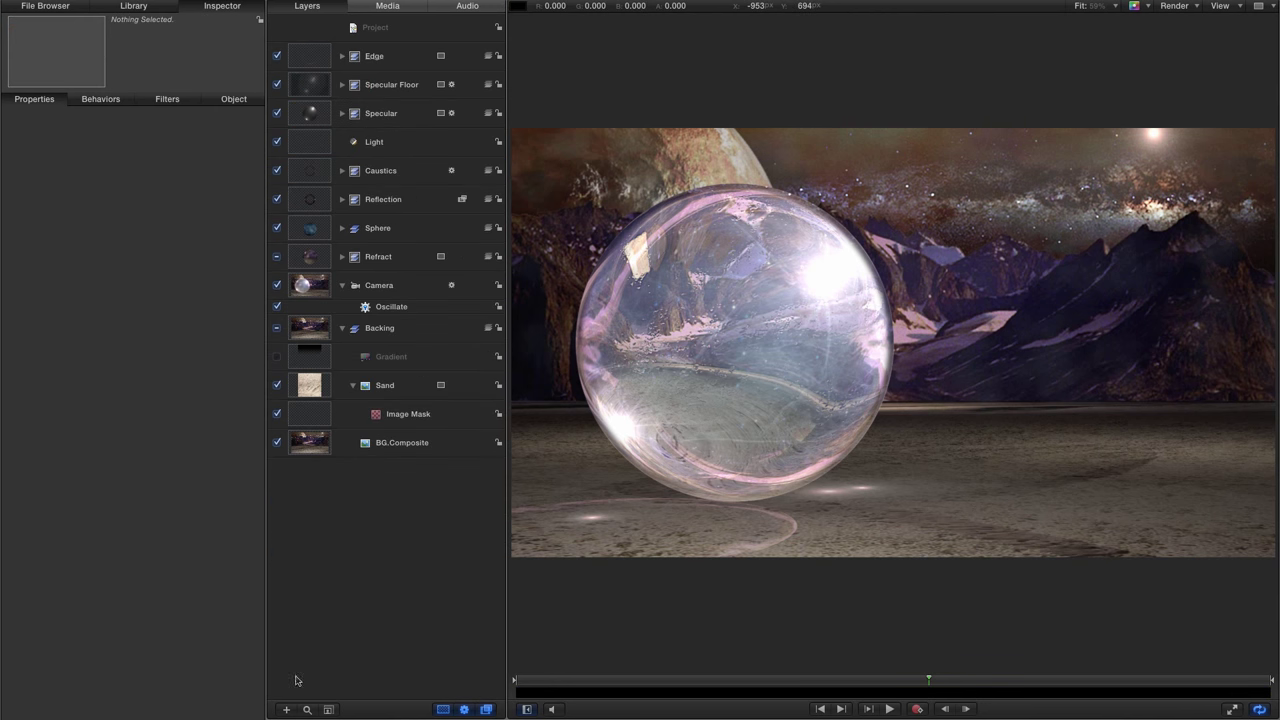
click(342, 329)
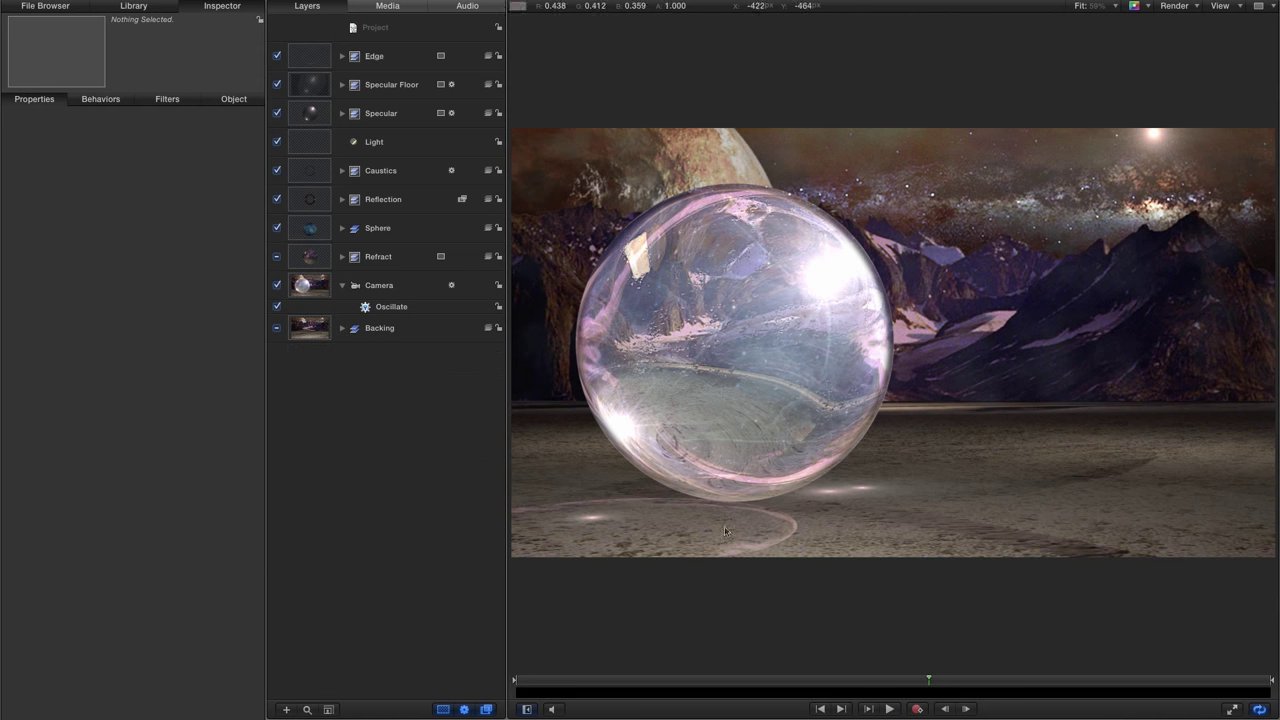
drag(927, 682, 960, 682)
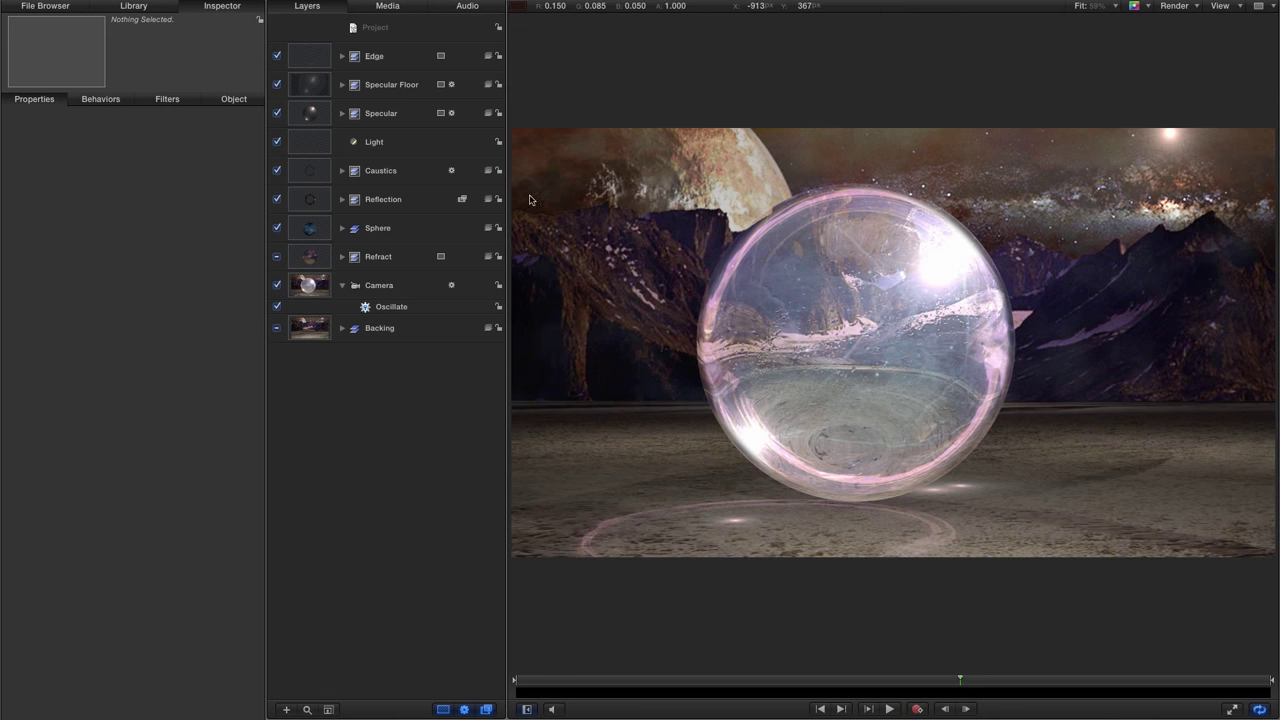
Step: Create a new group named Shadow and place it between the Refract group and the Camera
click(368, 57)
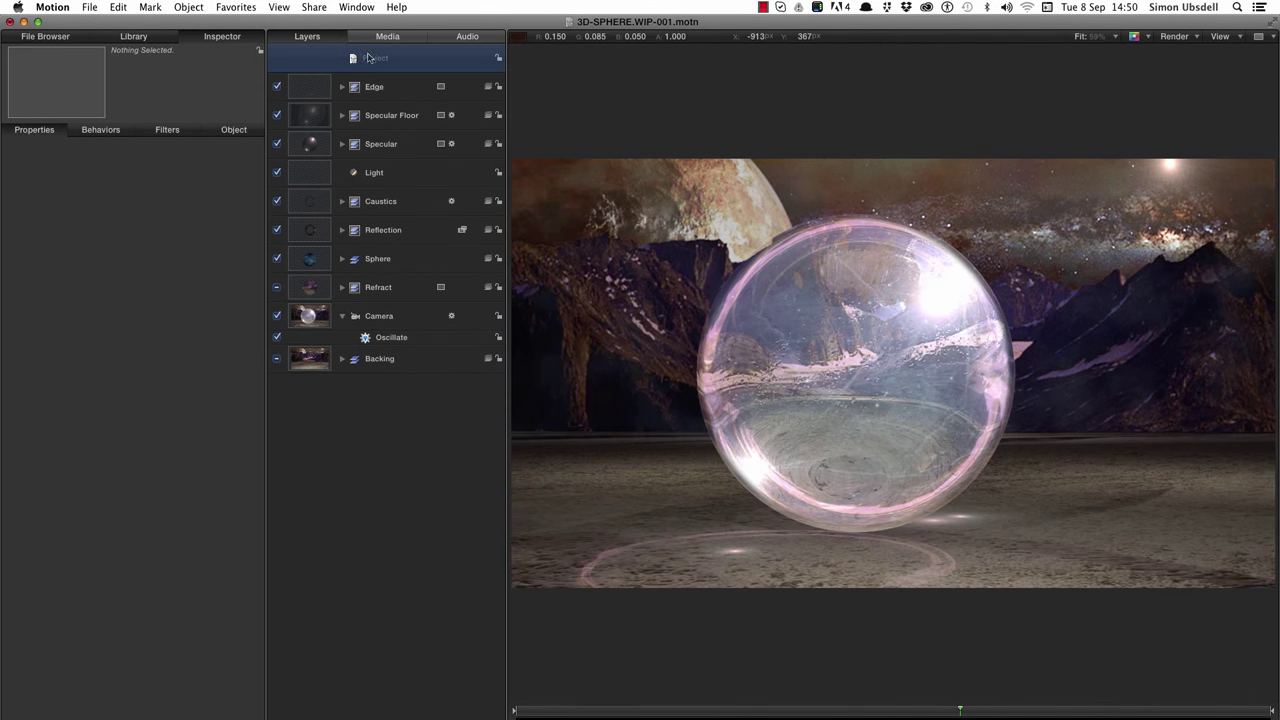
click(189, 7)
click(189, 22)
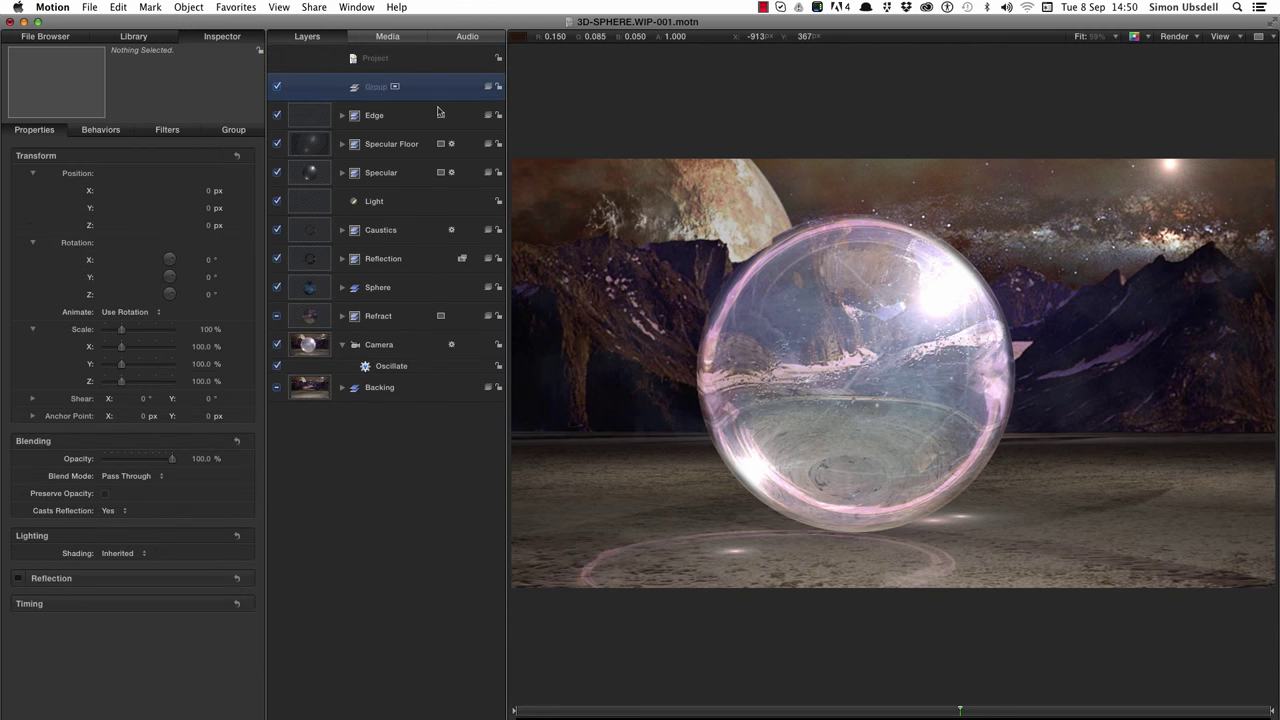
text(Shado)
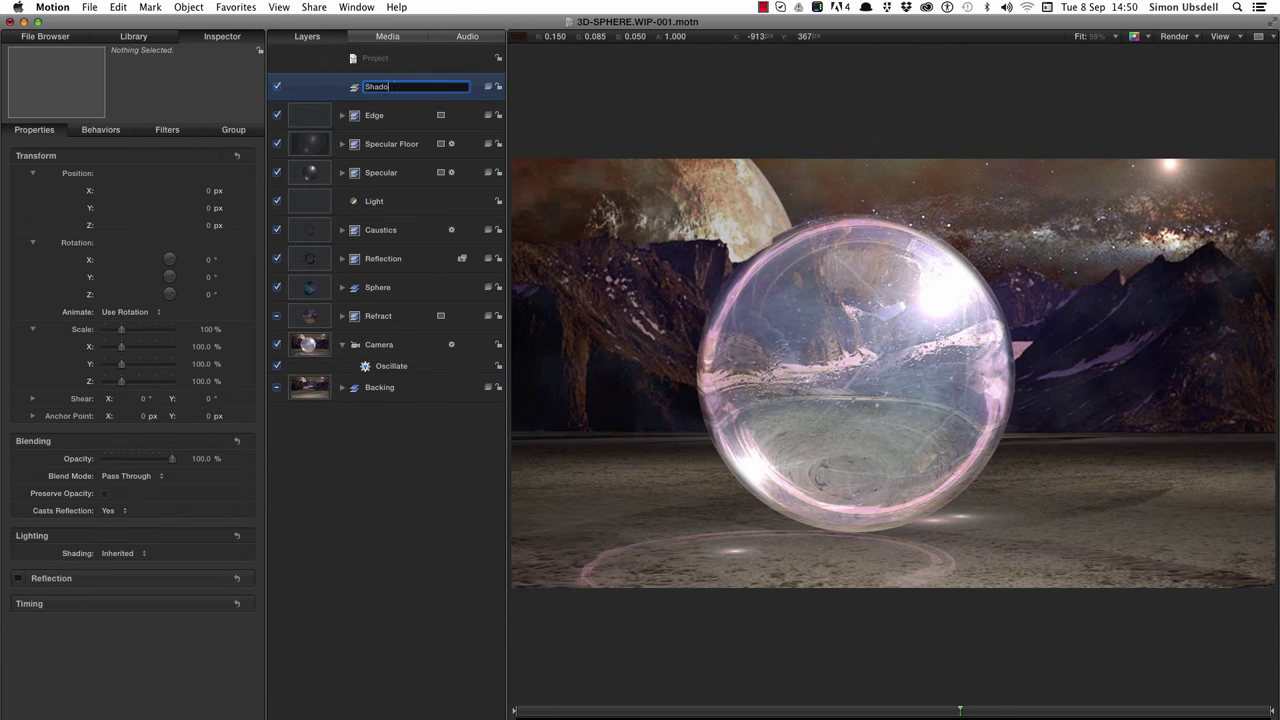
text(w)
key(Return)
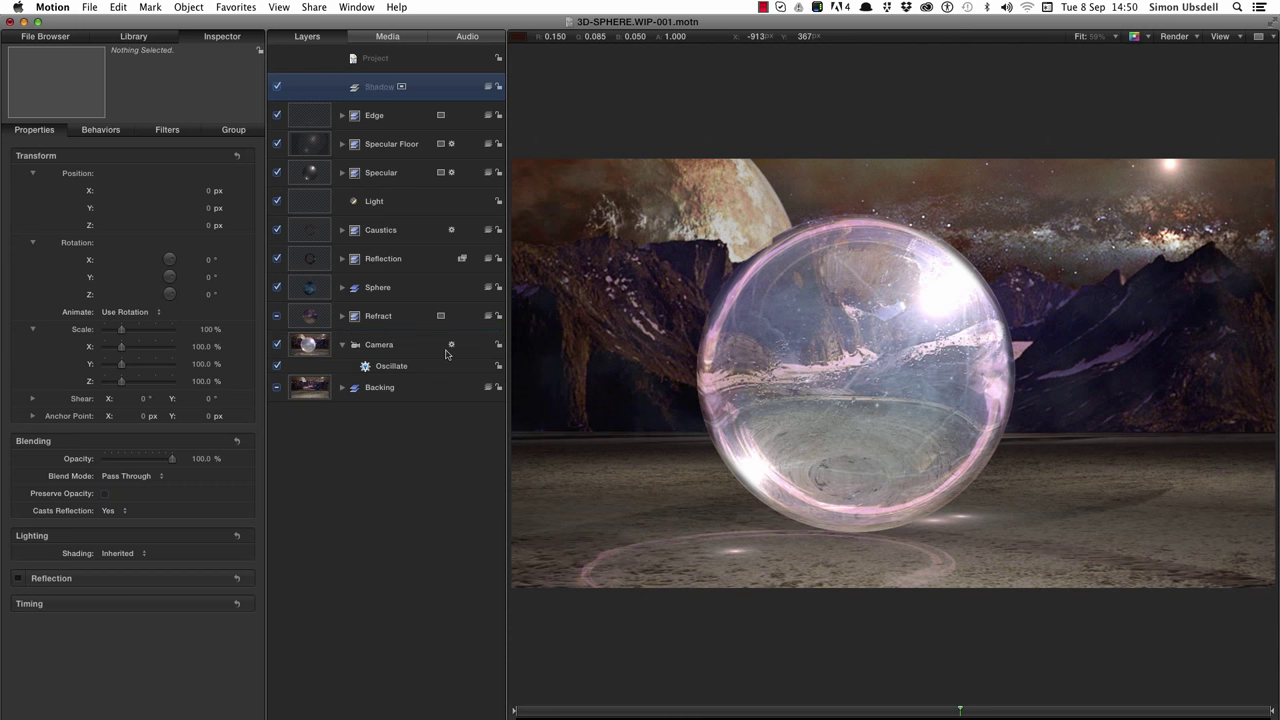
drag(446, 354, 446, 354)
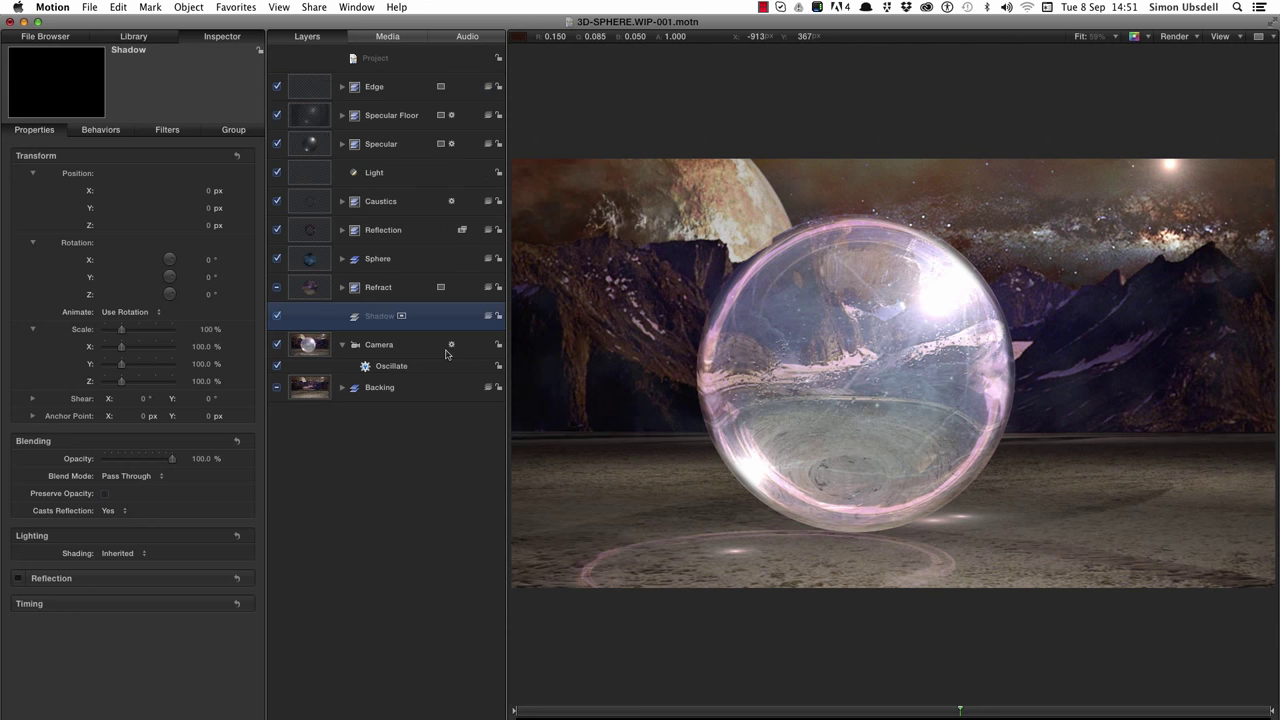
Step: Turn off the Camera's visibility, choose the Circle tool and show its HUD
click(278, 346)
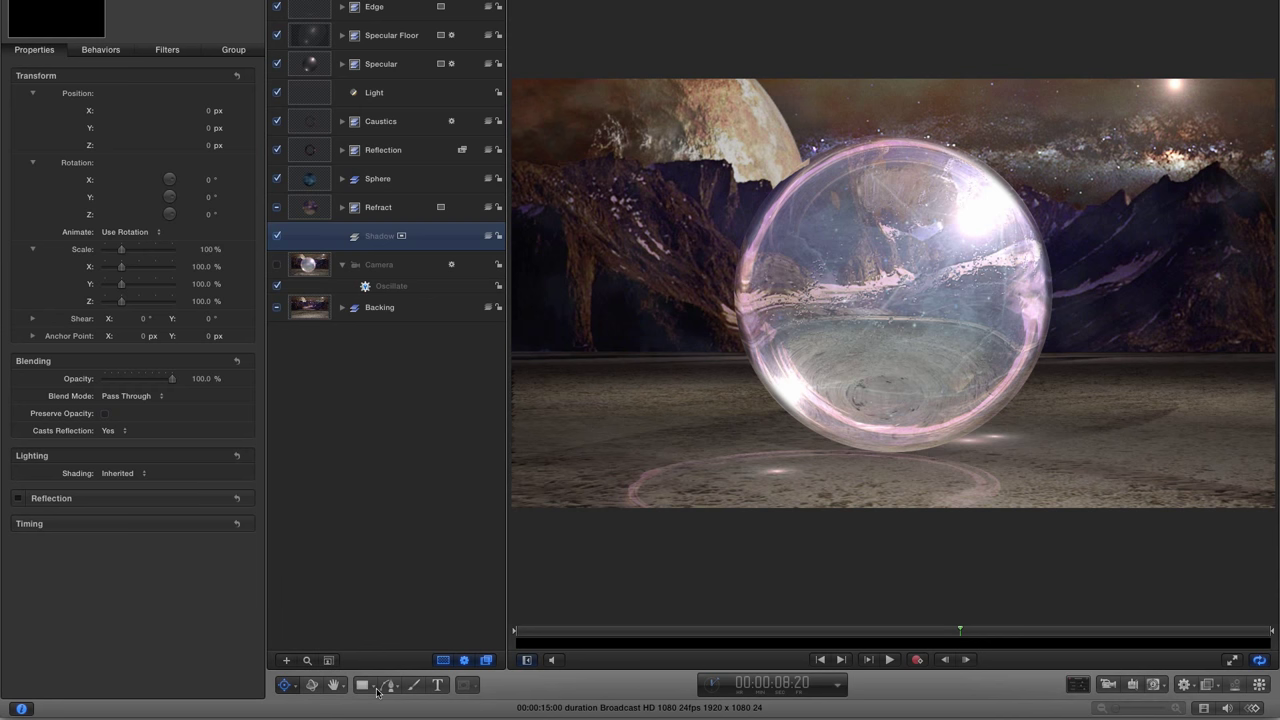
drag(362, 686, 398, 640)
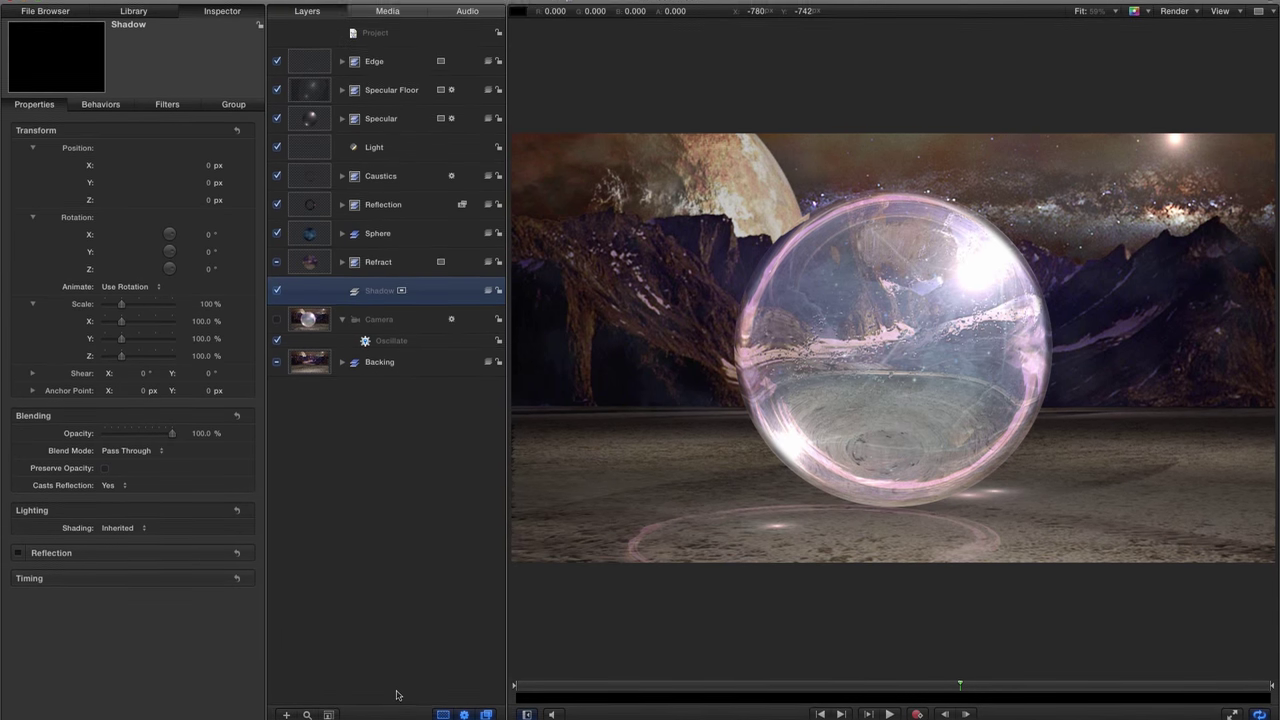
click(357, 7)
click(370, 115)
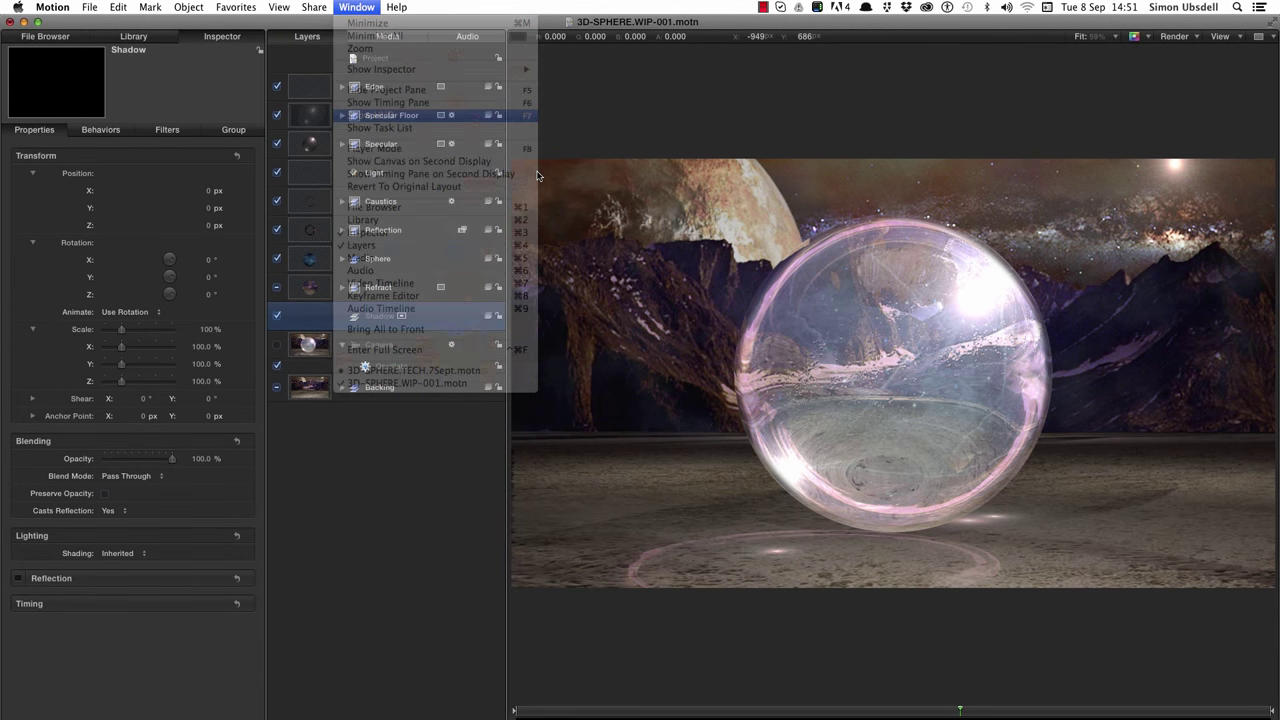
Step: Set the Circle tool's fill to a dark colour sampled from the rocky floor in the canvas
click(698, 112)
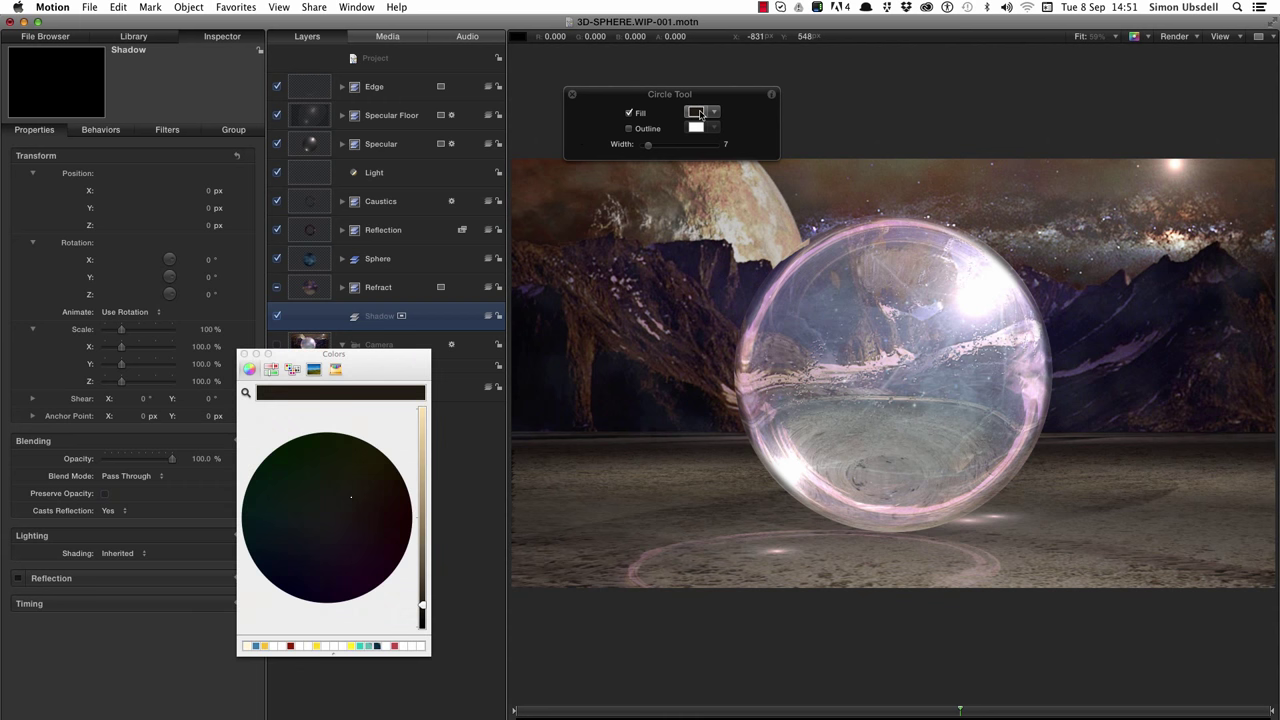
click(245, 395)
click(1220, 573)
click(245, 356)
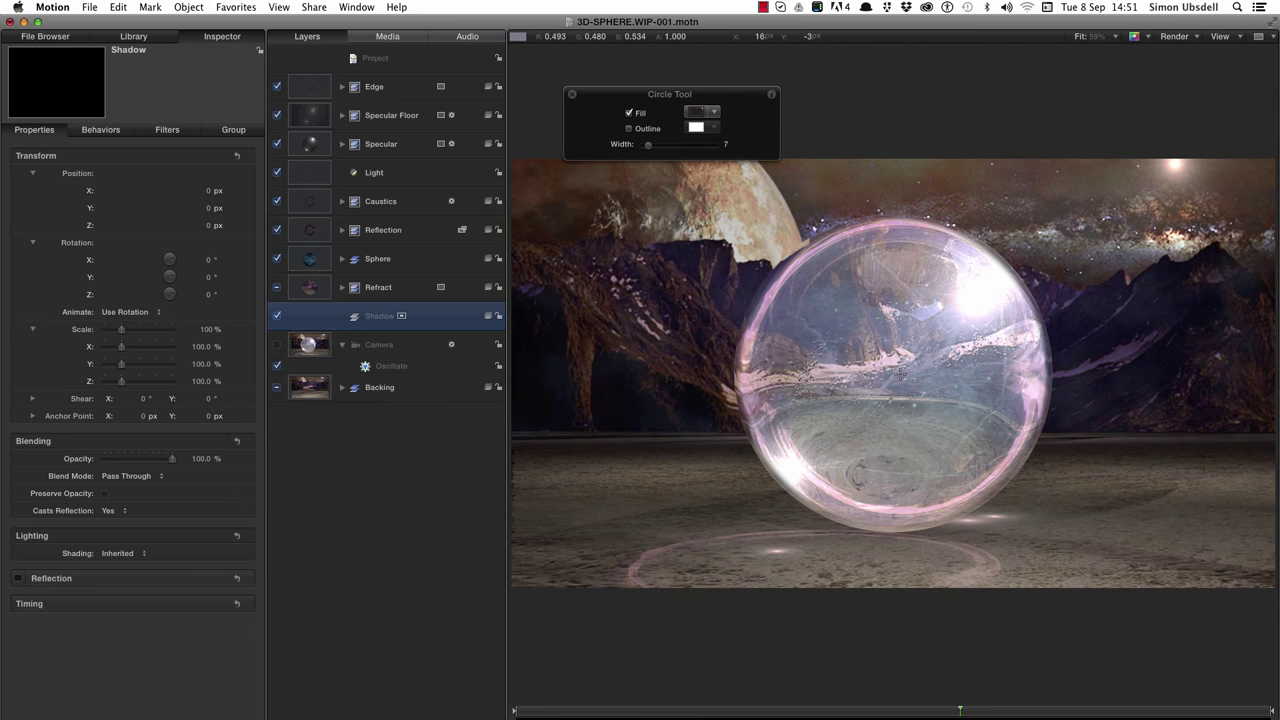
Step: Draw a circle from the canvas centre, about the size of the sphere, in the Shadow group and reset its transform
drag(901, 375, 1054, 609)
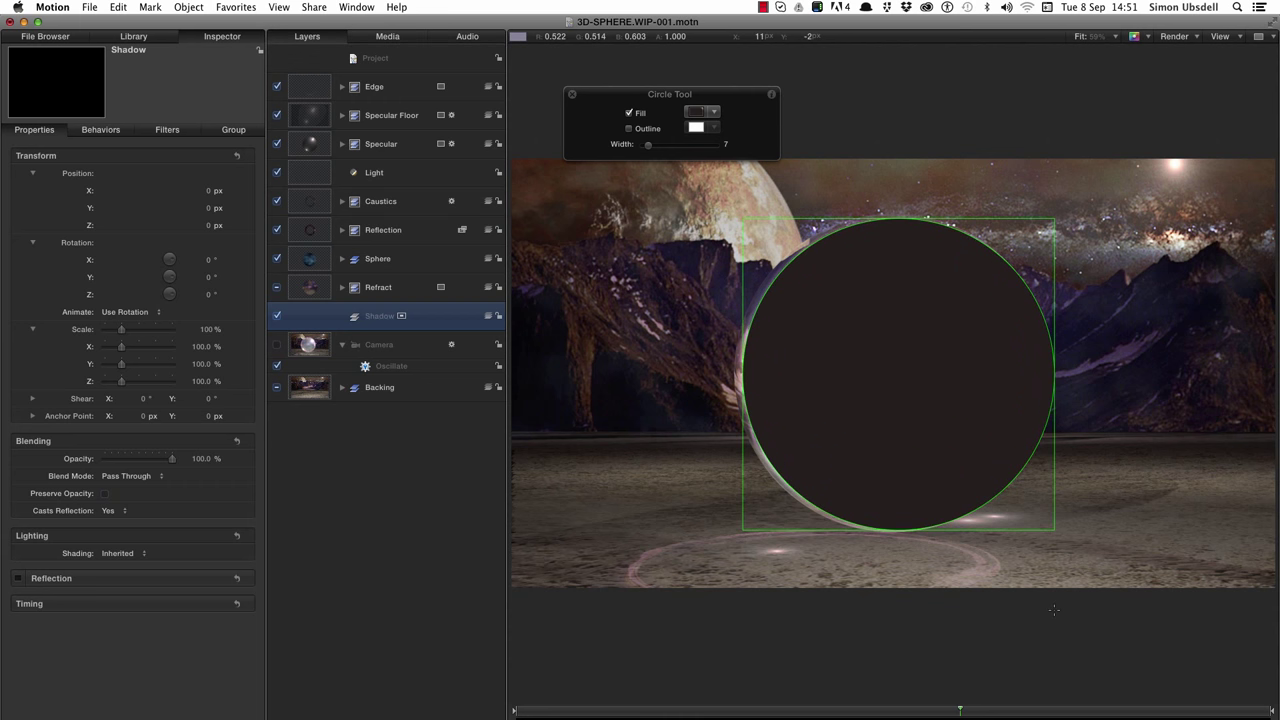
drag(1054, 609, 1054, 609)
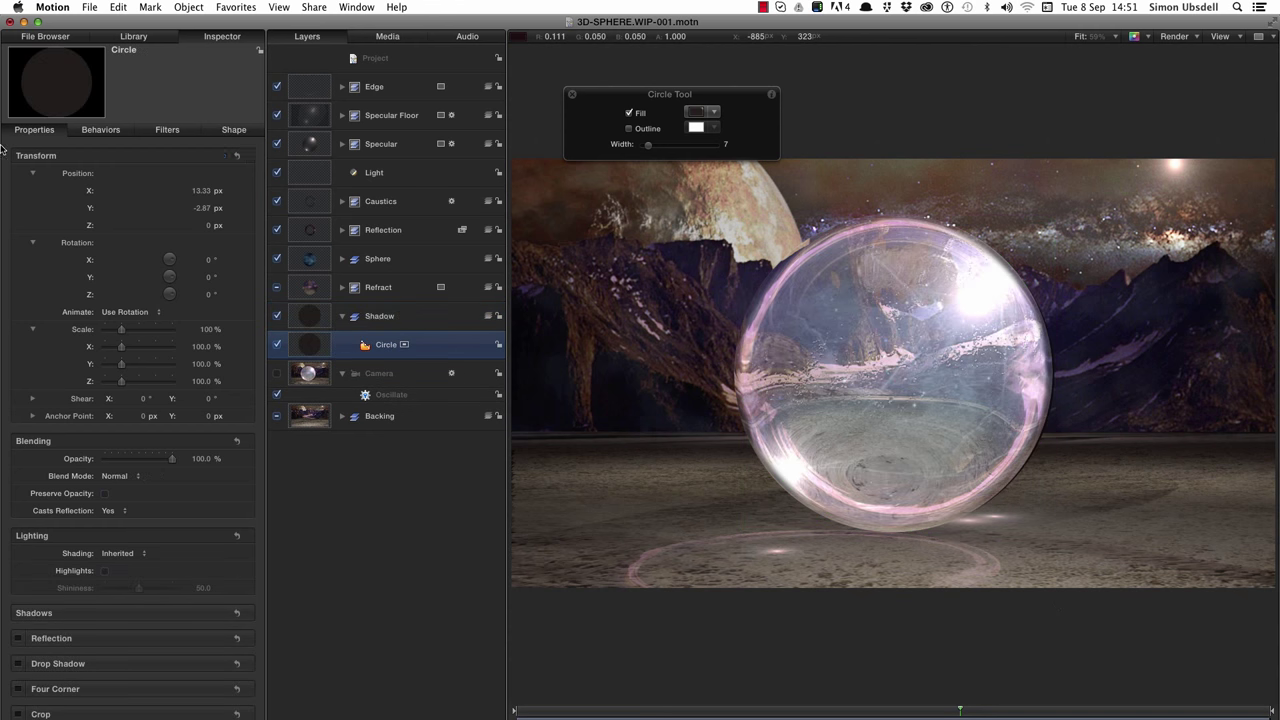
click(237, 157)
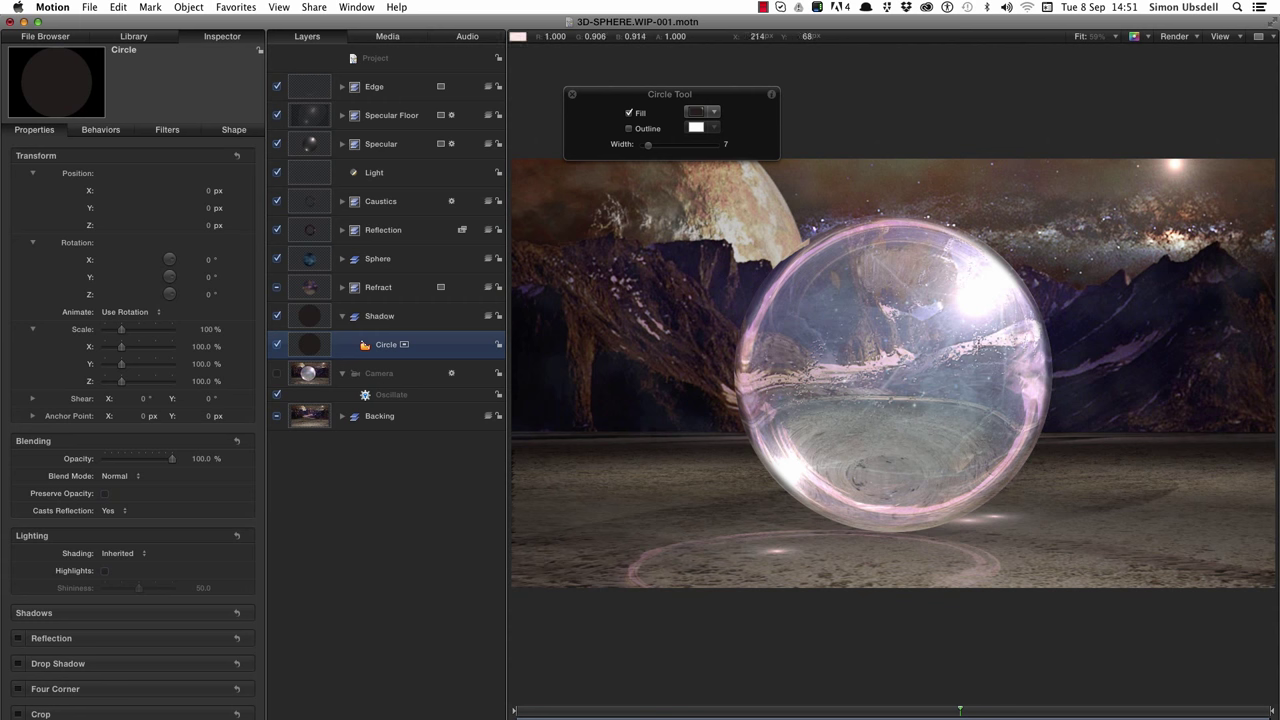
click(277, 288)
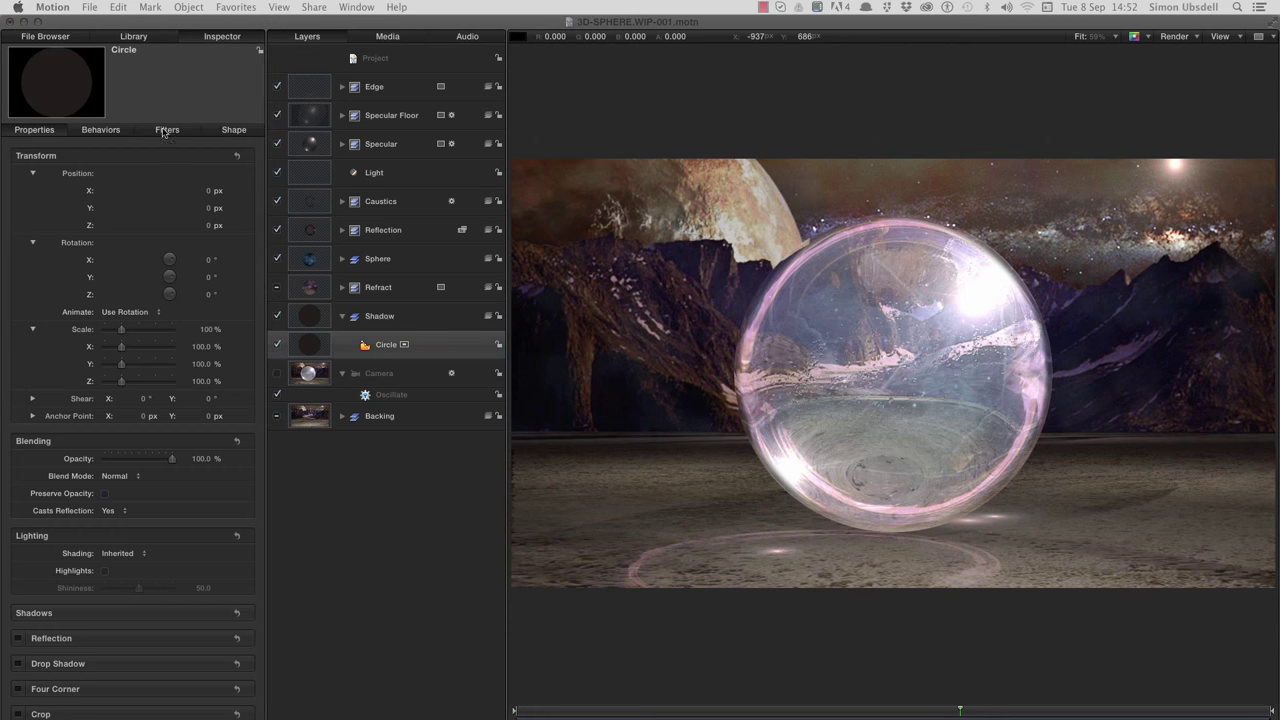
Step: Set the fill feather of the circle shape to -385
click(236, 130)
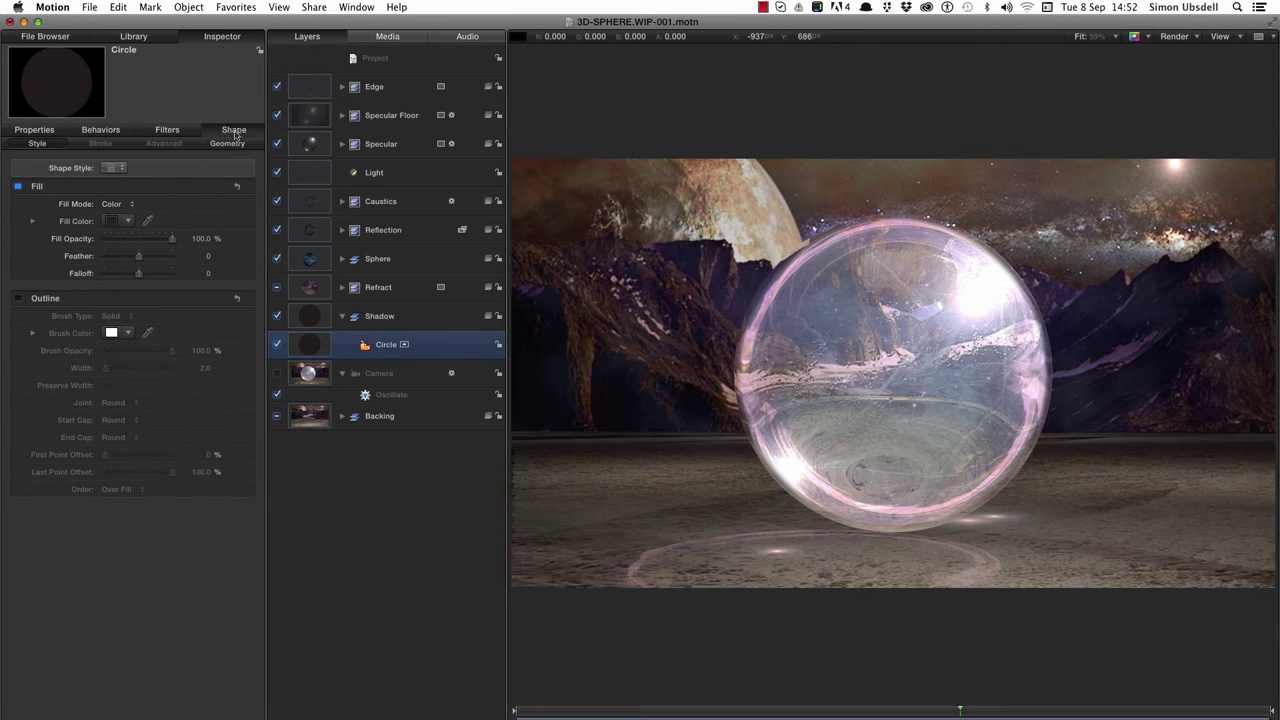
click(209, 257)
text(-3)
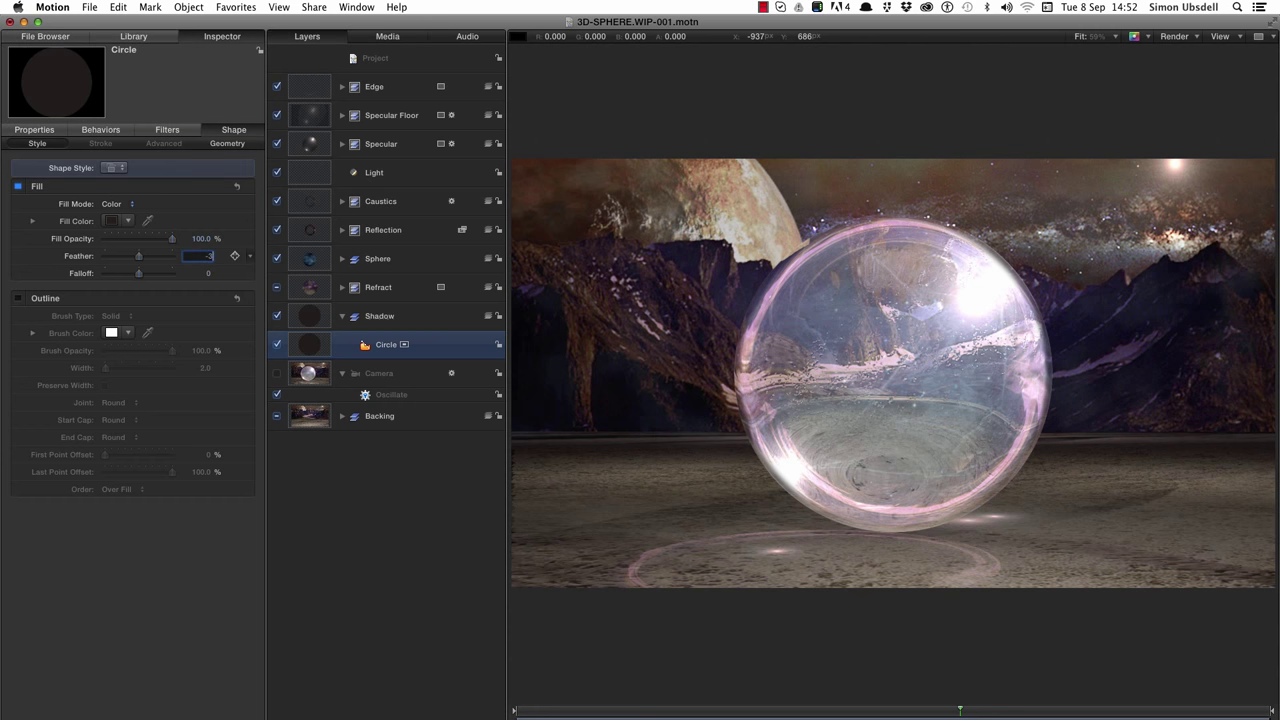
text(85)
key(Return)
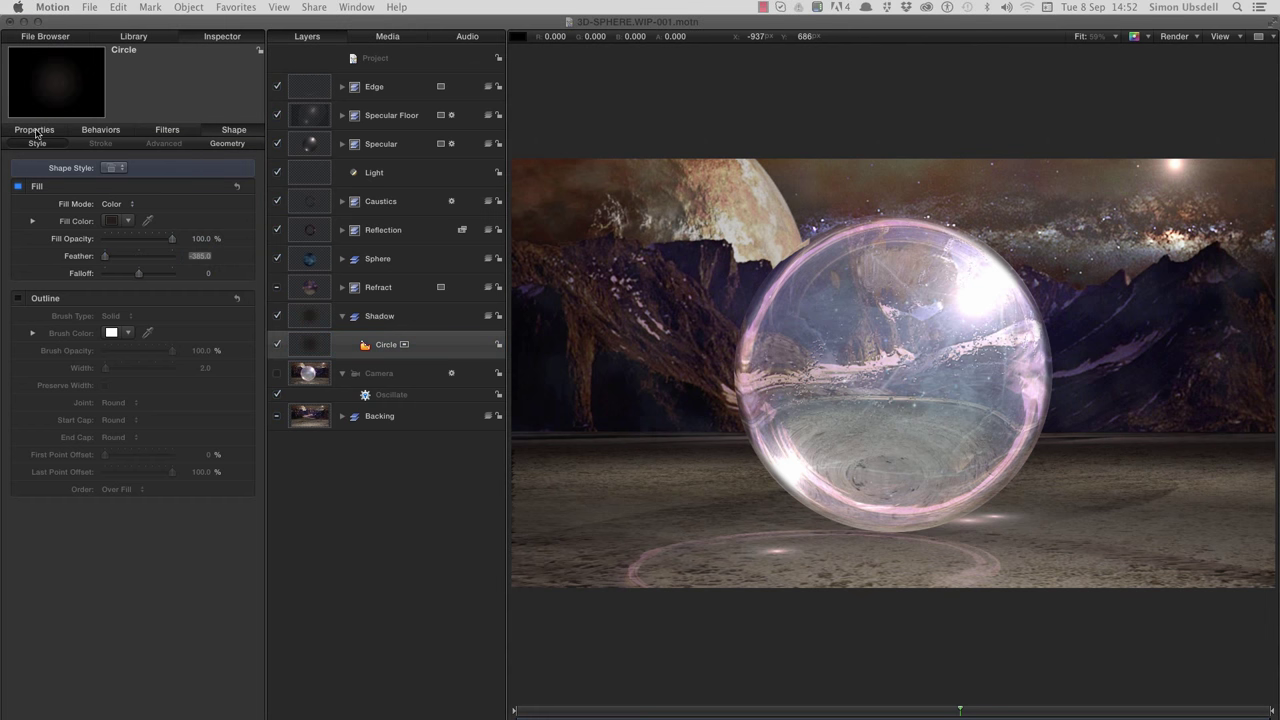
Step: Lay the circle on the floor by setting its Y position to -399 px and X rotation to 90°
click(35, 132)
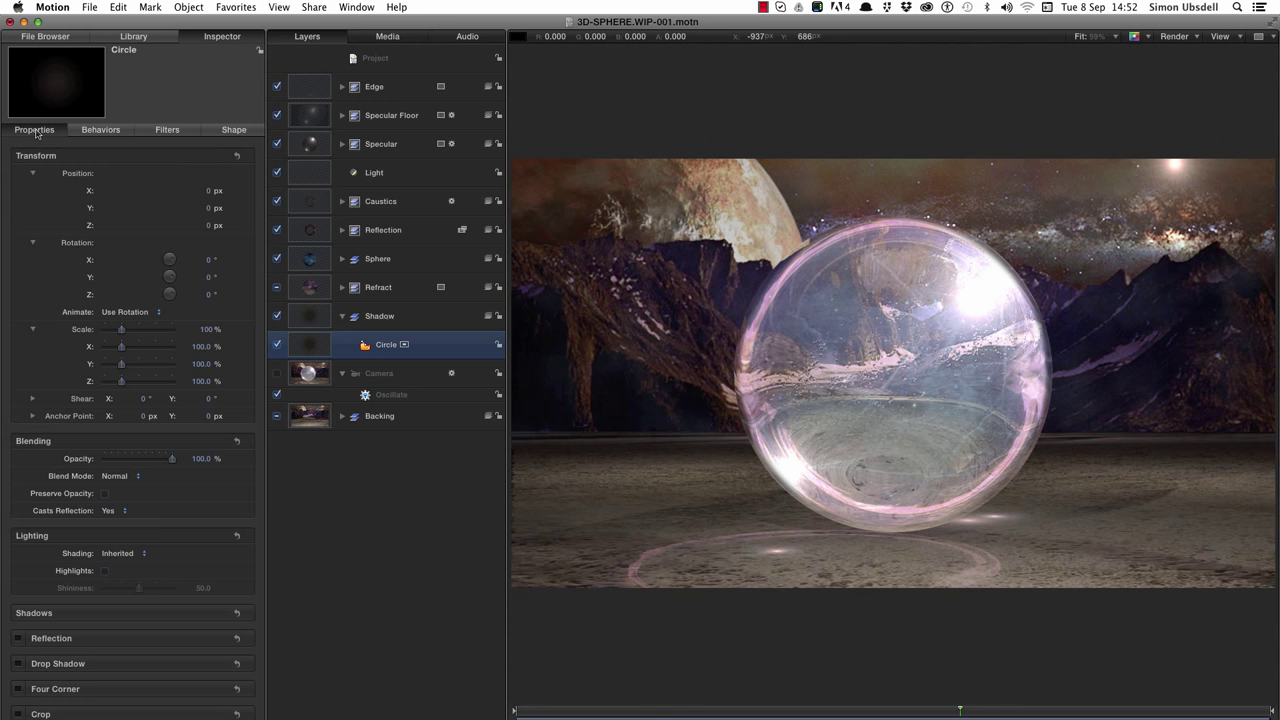
click(209, 208)
text(-399)
key(Return)
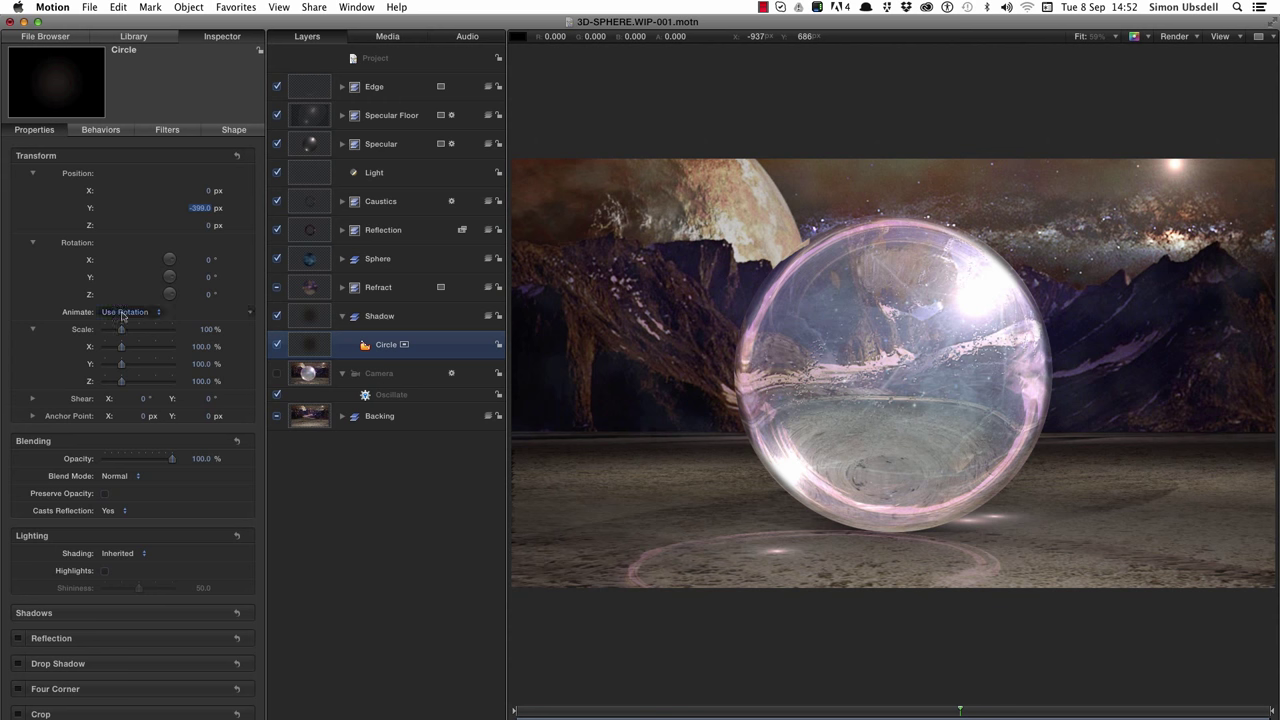
click(209, 260)
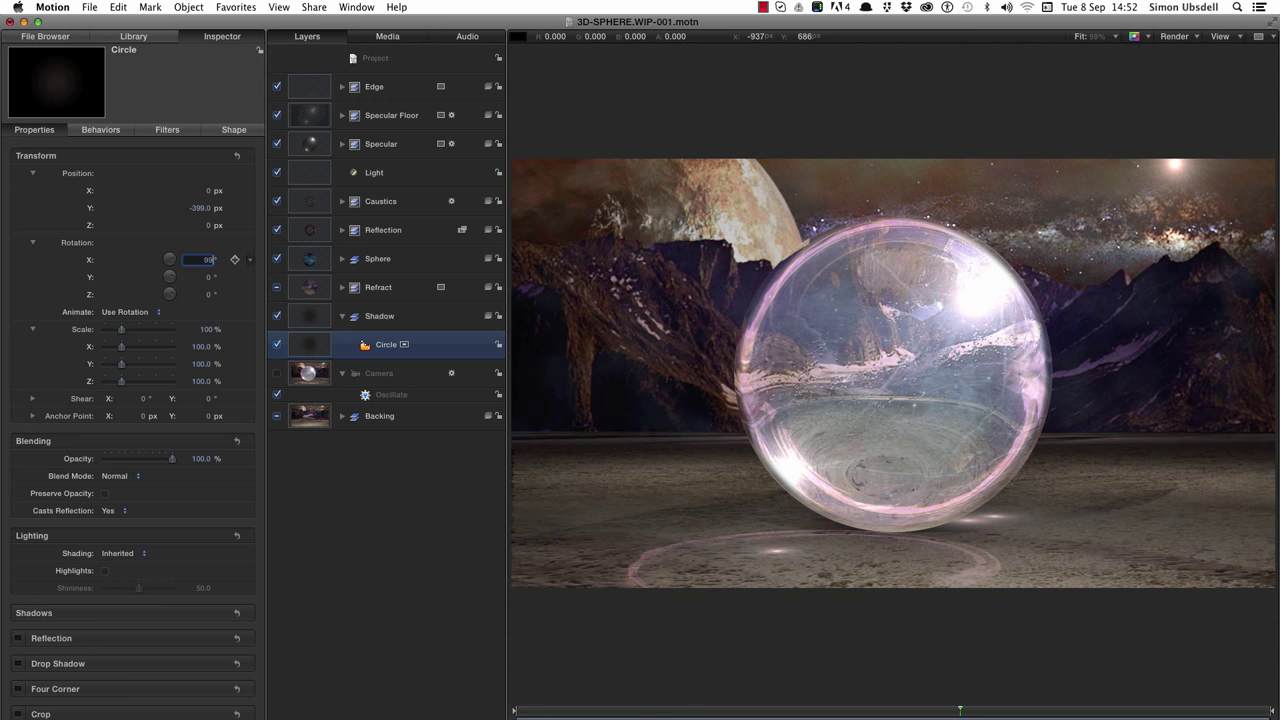
key(Return)
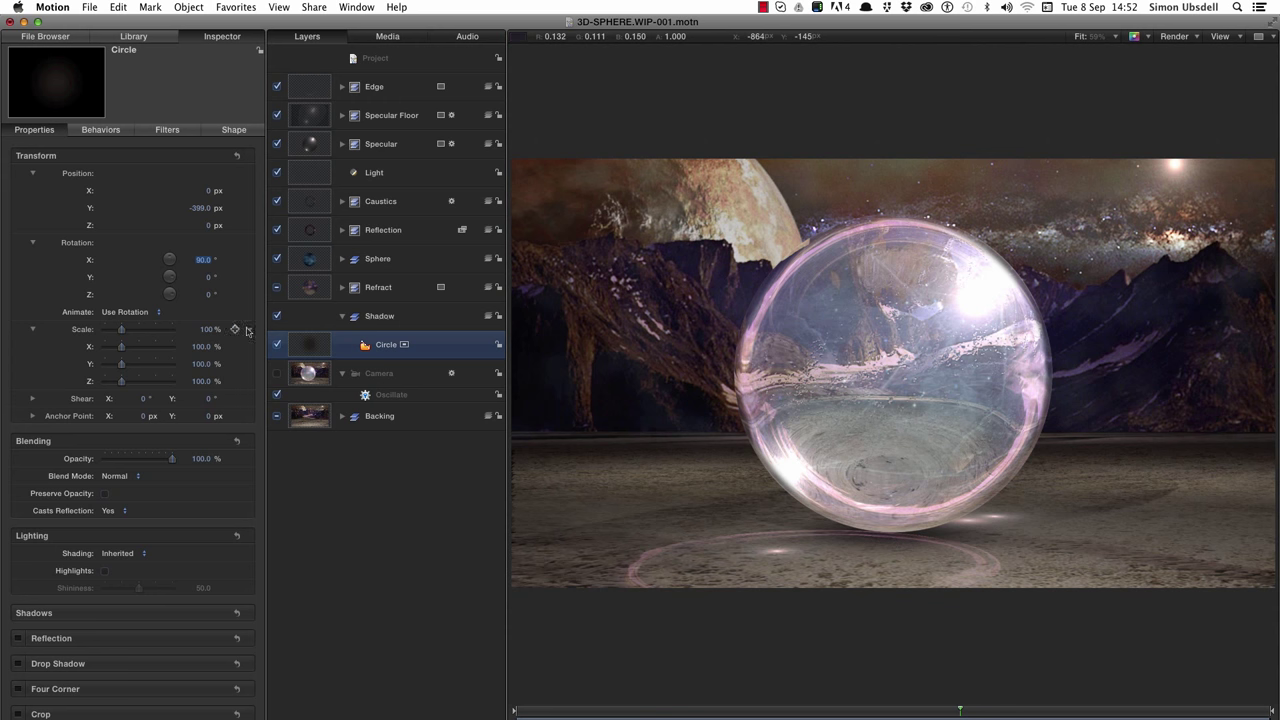
Step: Duplicate the circle, scale the copy to 50% and compare the shadow with the copy off and on
right_click(309, 344)
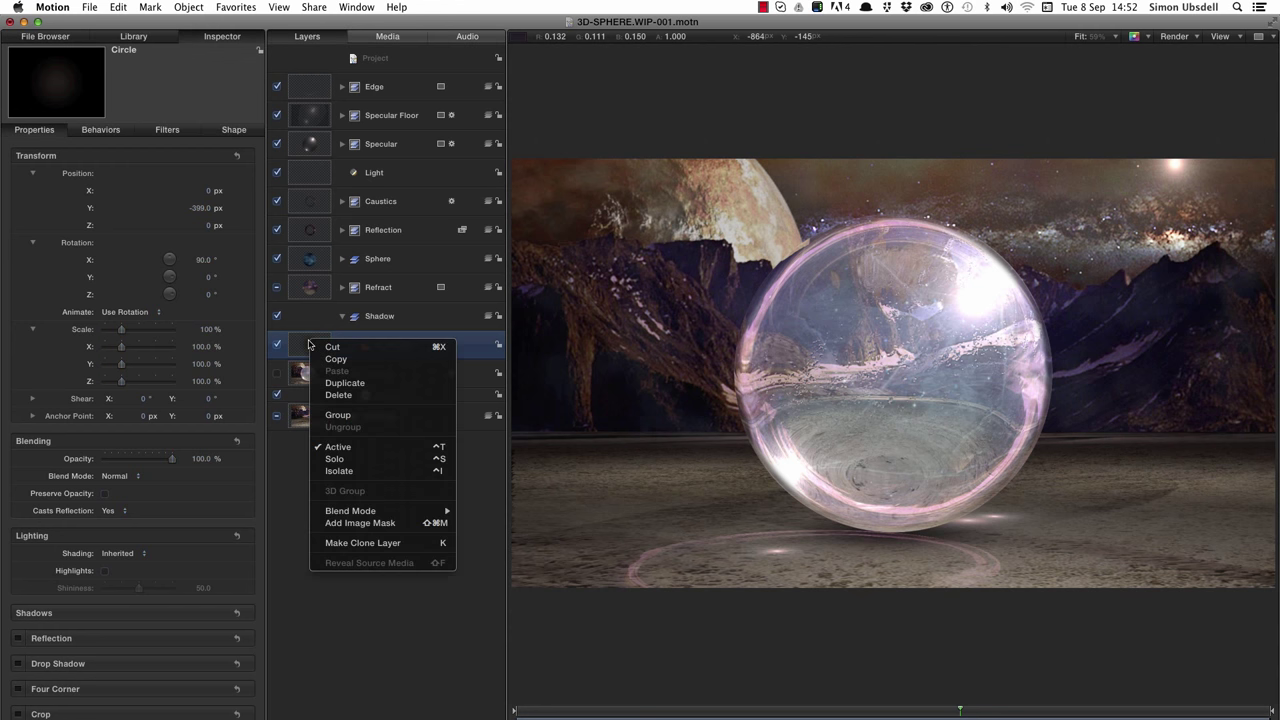
click(337, 382)
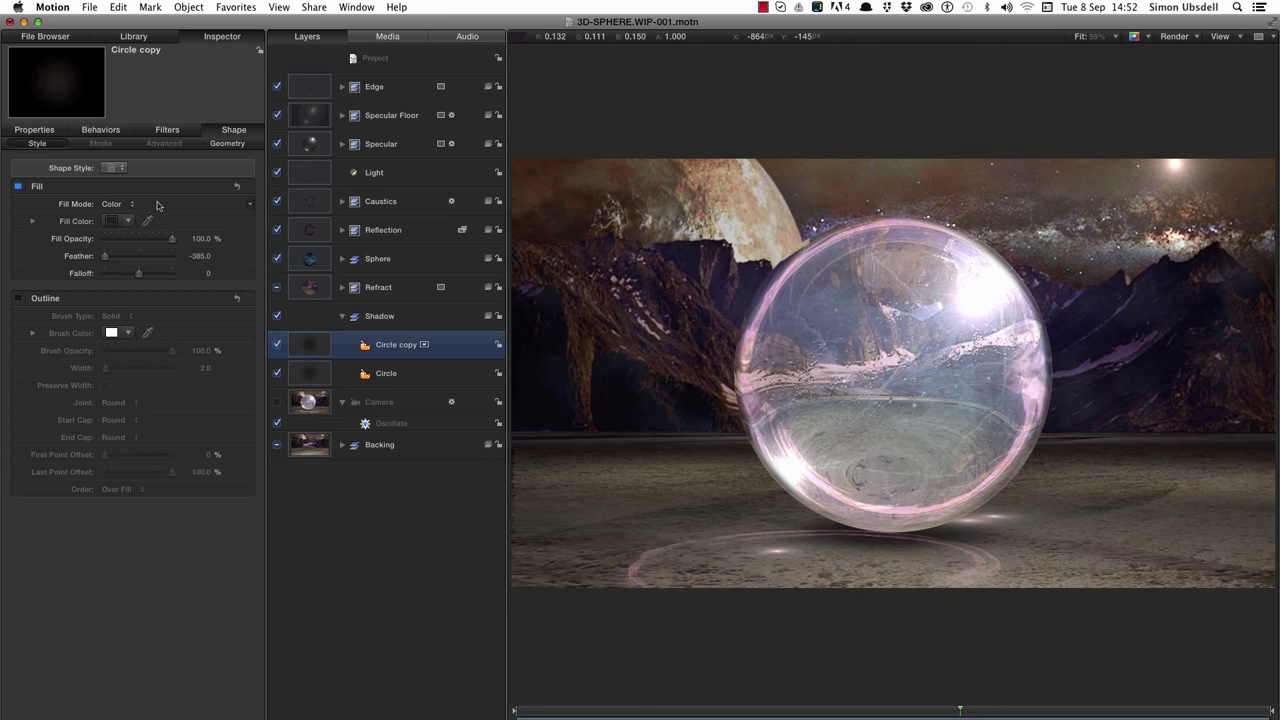
click(44, 132)
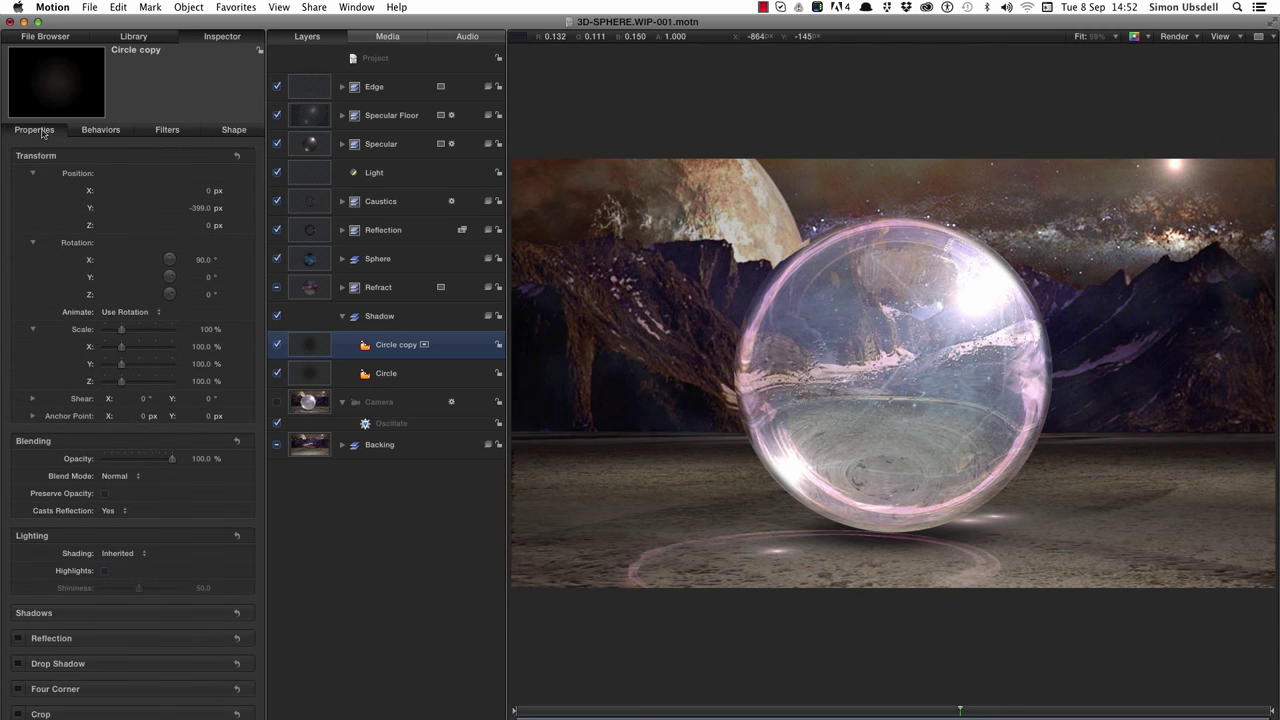
click(207, 329)
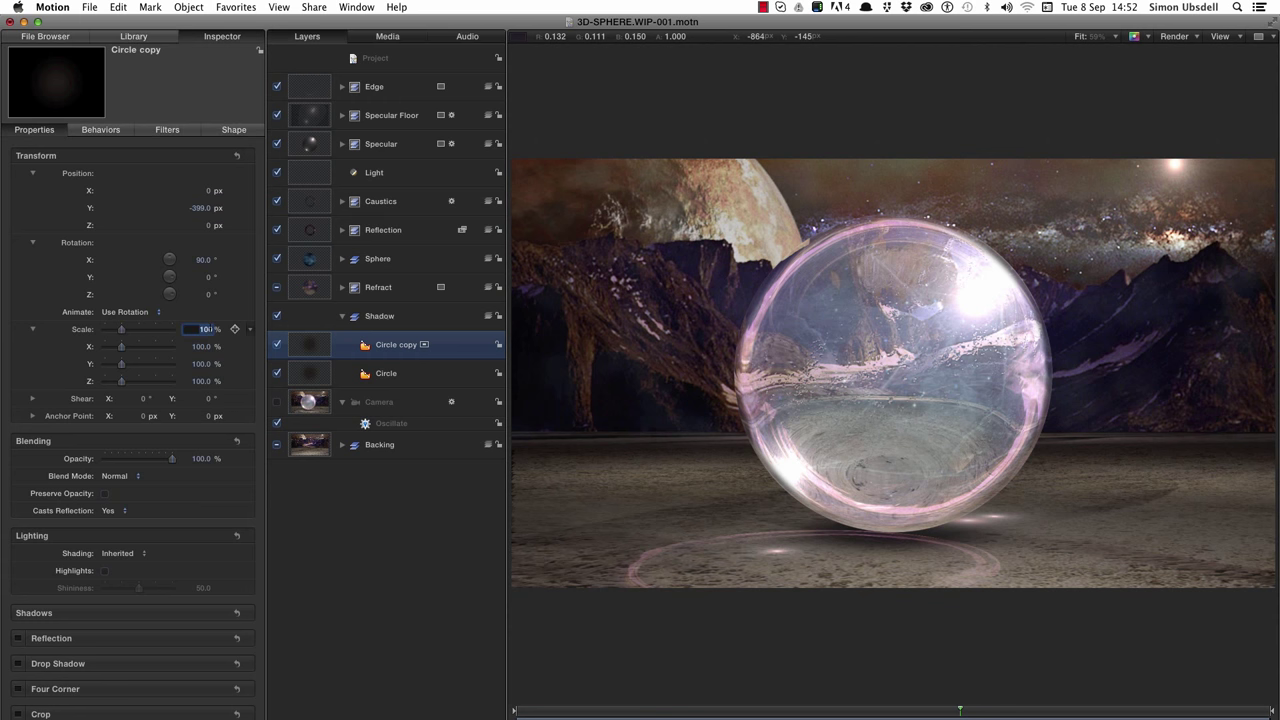
text(50)
key(Return)
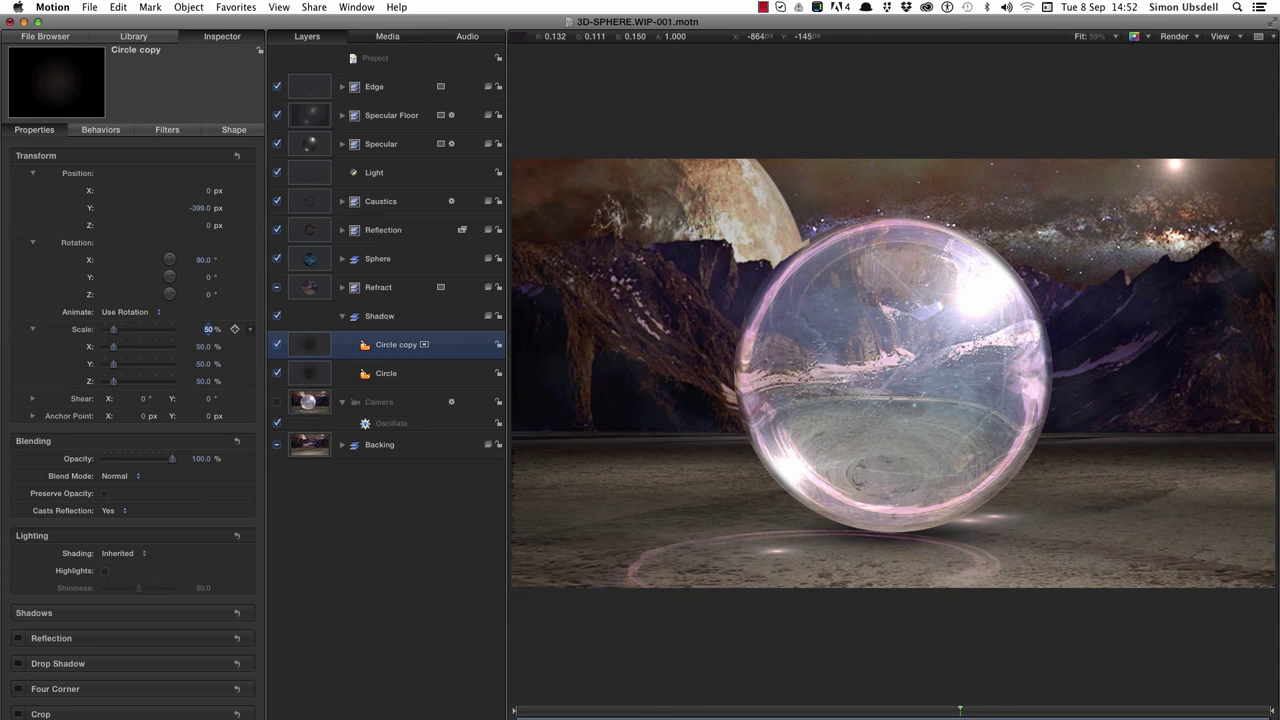
click(278, 345)
click(278, 345)
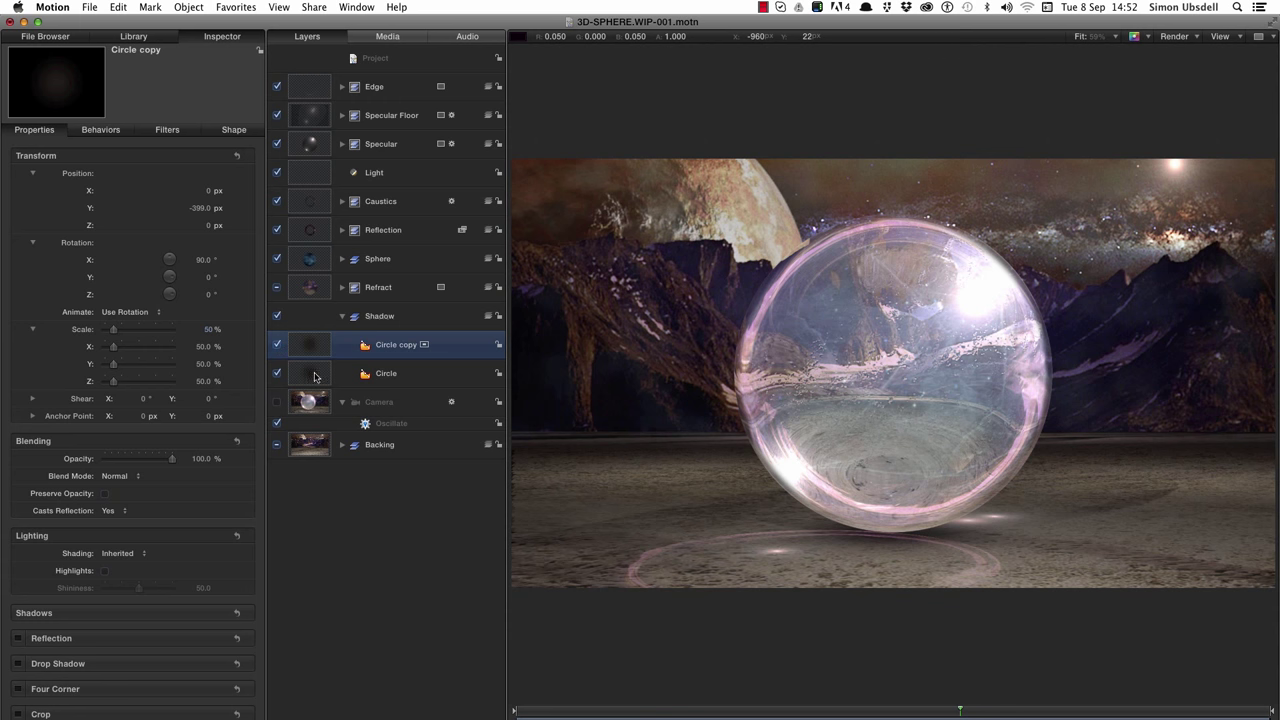
Step: Duplicate the original Circle layer and rename the duplicate Shadow Floor
click(311, 376)
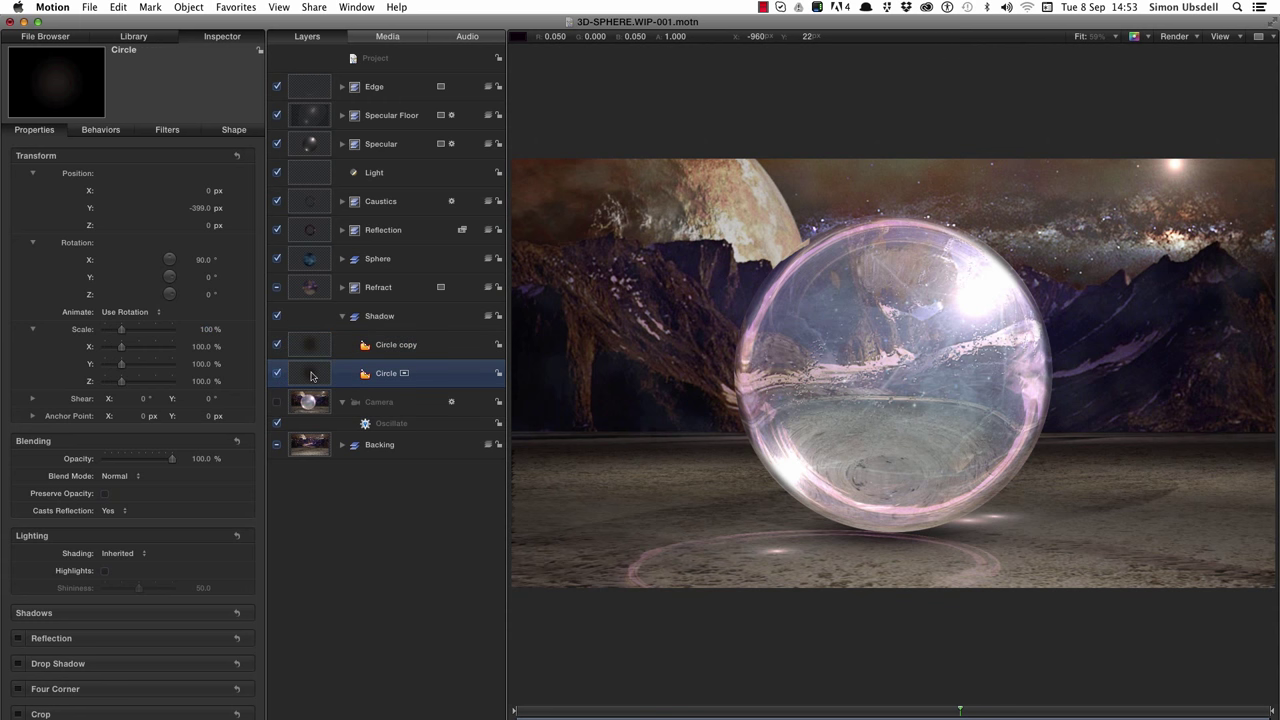
right_click(307, 372)
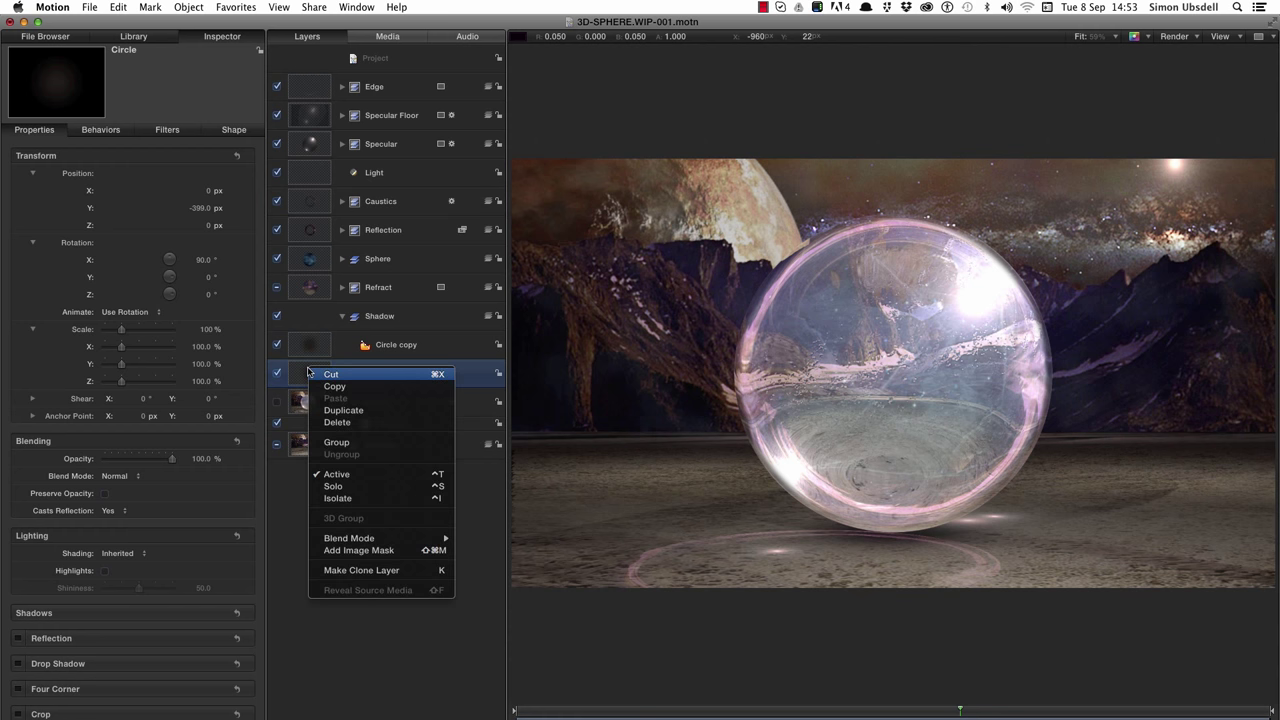
click(344, 418)
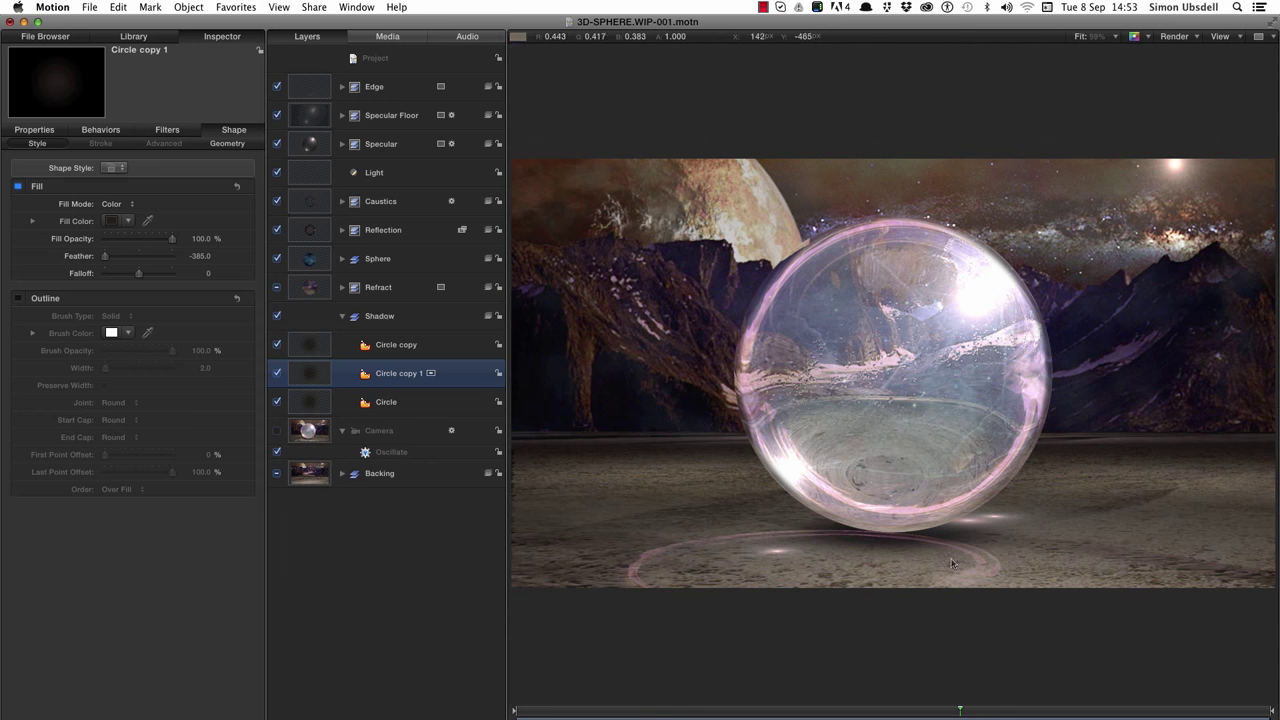
double_click(390, 373)
text(Shaw Floor)
key(Return)
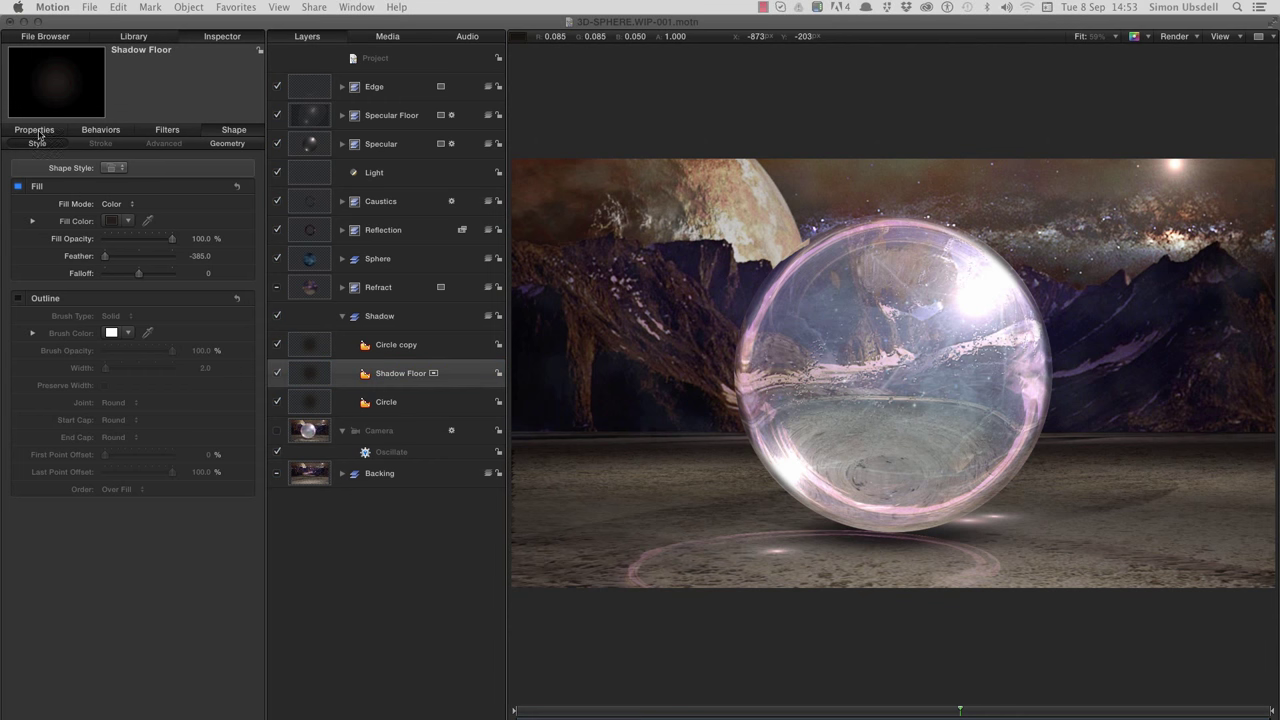
Step: Set the Y scale of the Shadow Floor layer to 250%
click(38, 130)
click(38, 130)
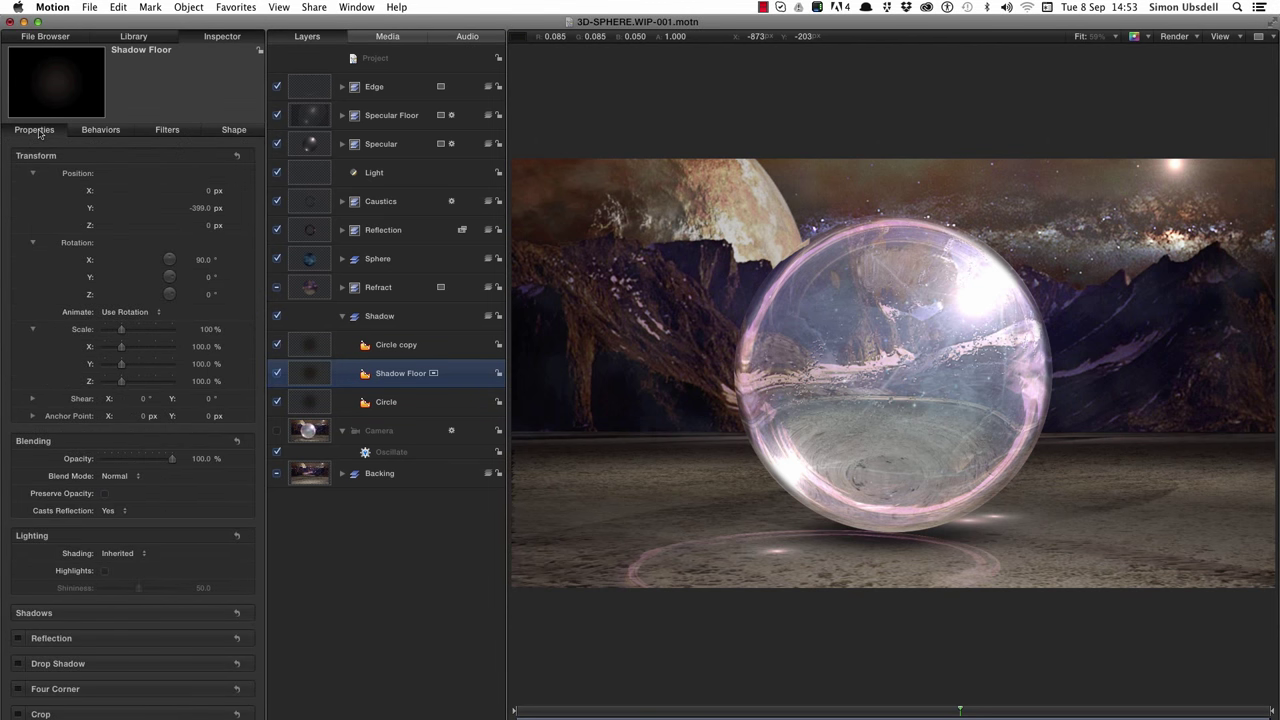
click(200, 365)
text(20)
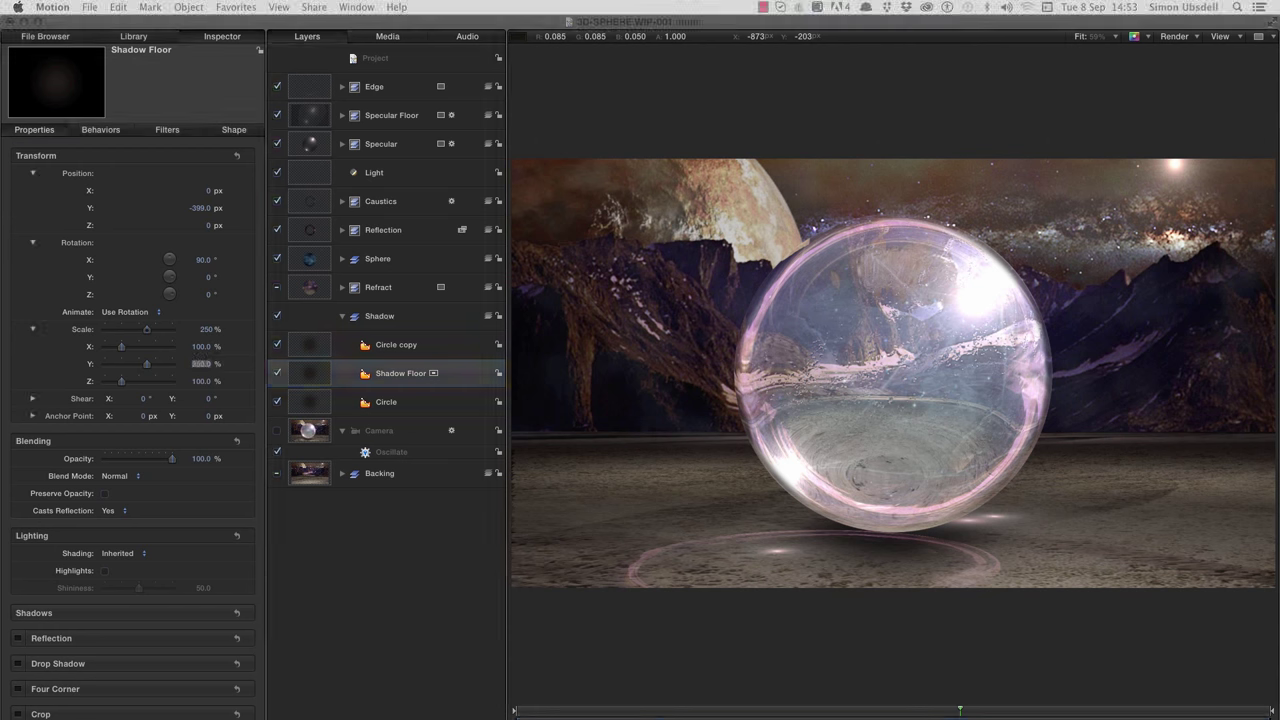
Step: Change the Shadow Floor shape's fill mode to Gradient and expand the gradient settings
click(234, 130)
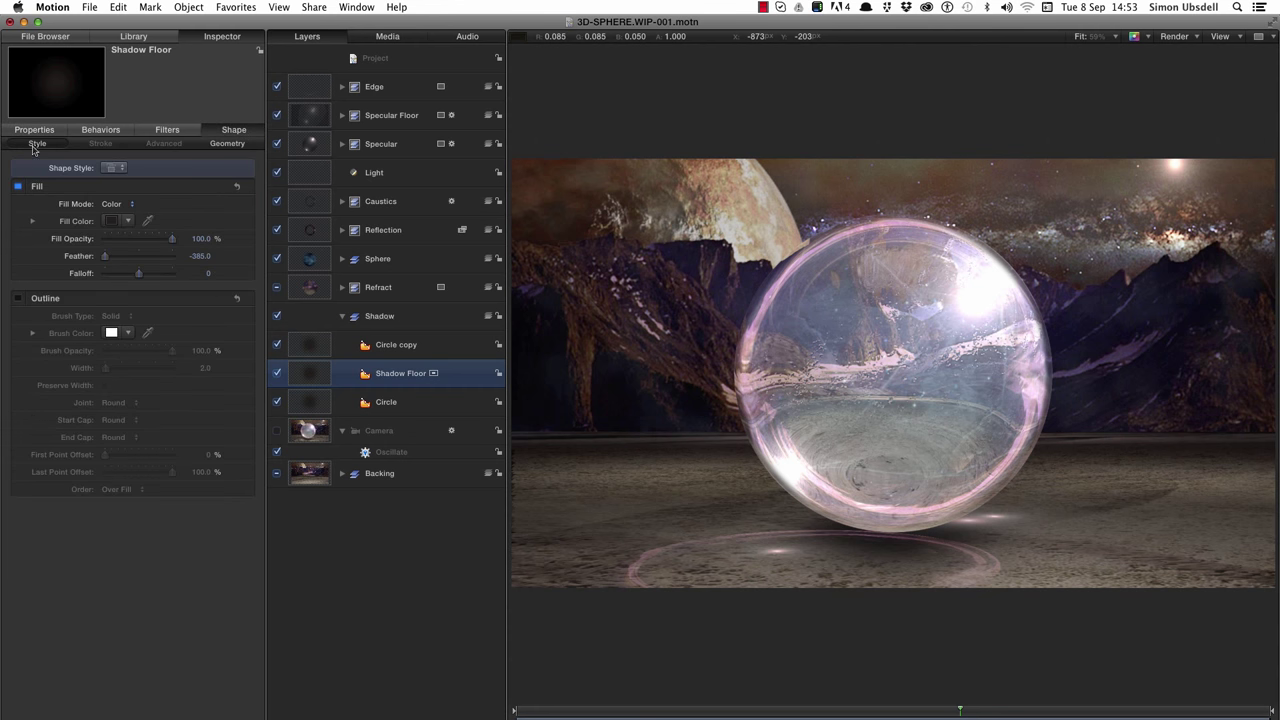
click(115, 206)
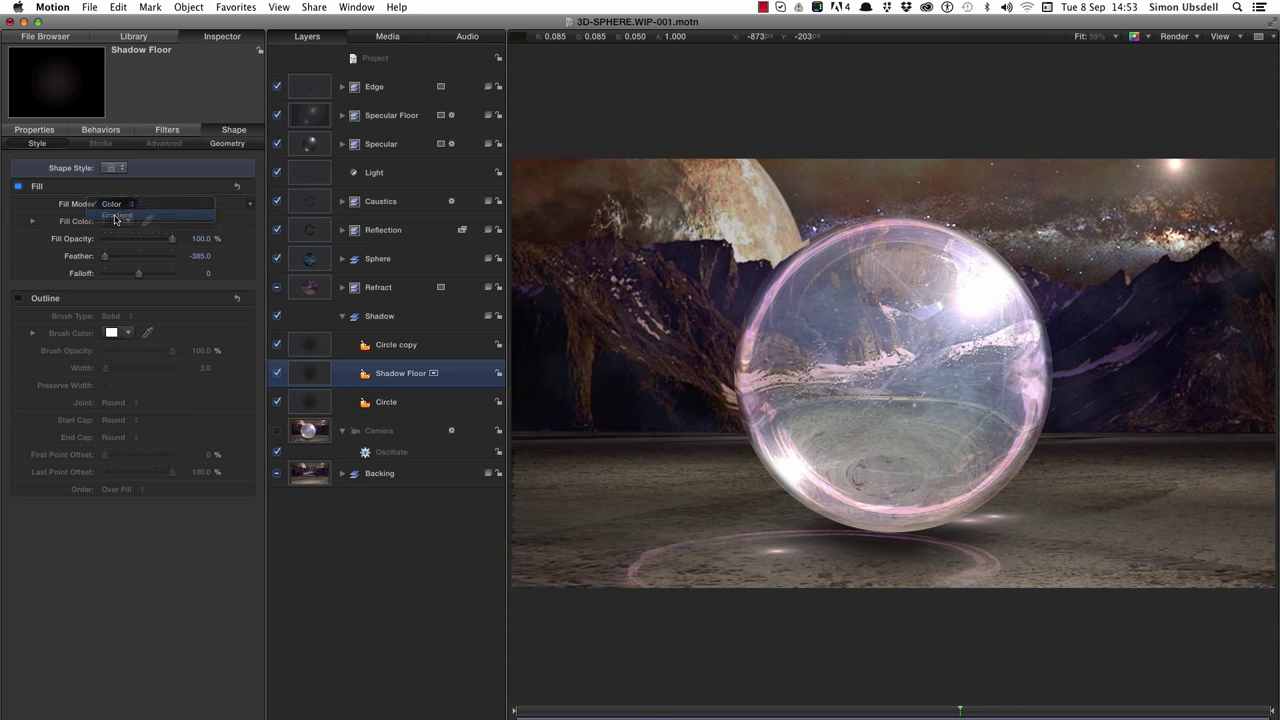
click(115, 219)
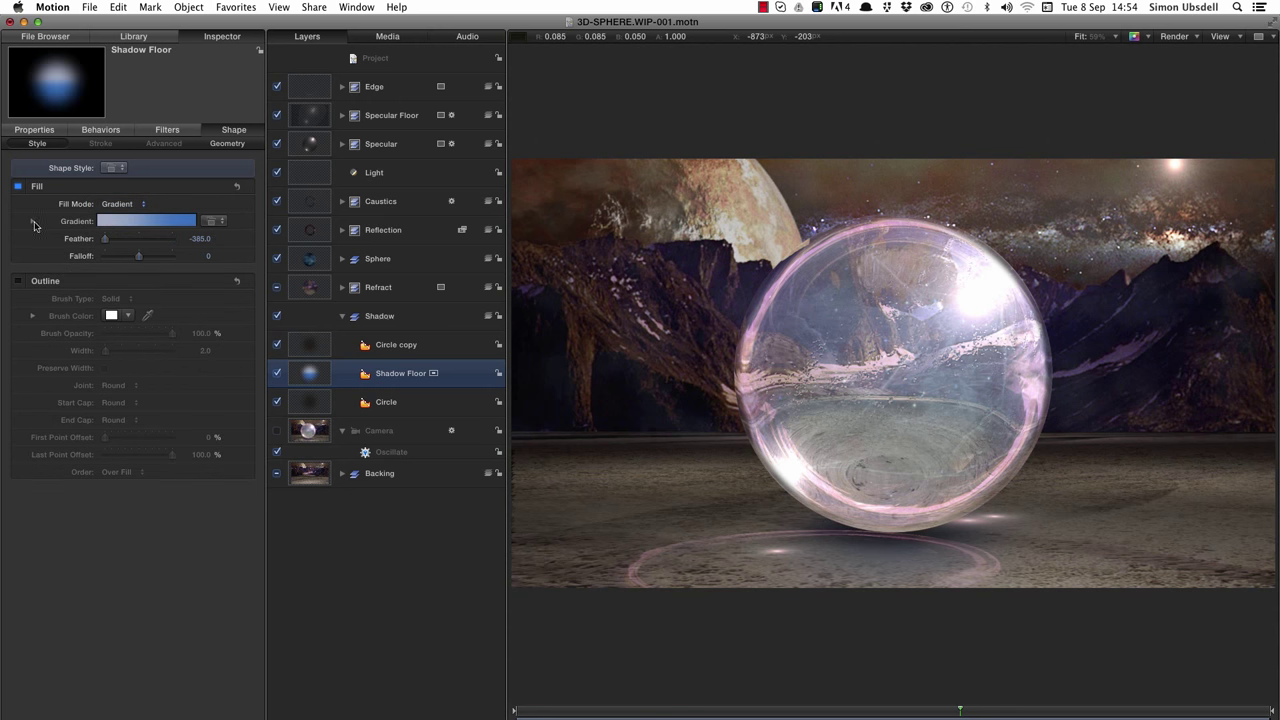
click(33, 222)
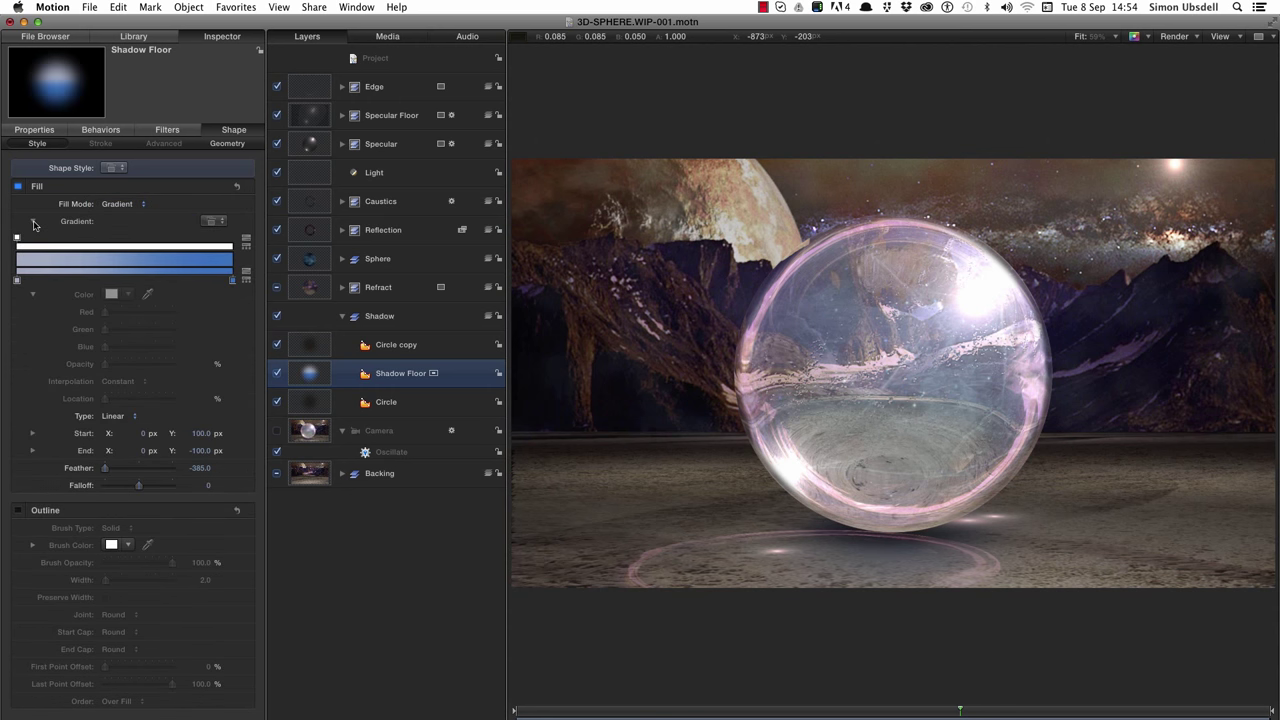
Step: Set the Shadow Floor gradient's start Y to -10 px and end Y to -385 px, and the fill feather to -70
click(201, 434)
click(201, 434)
key(BackSpace)
text(-10)
key(Tab)
key(Tab)
key(BackSpace)
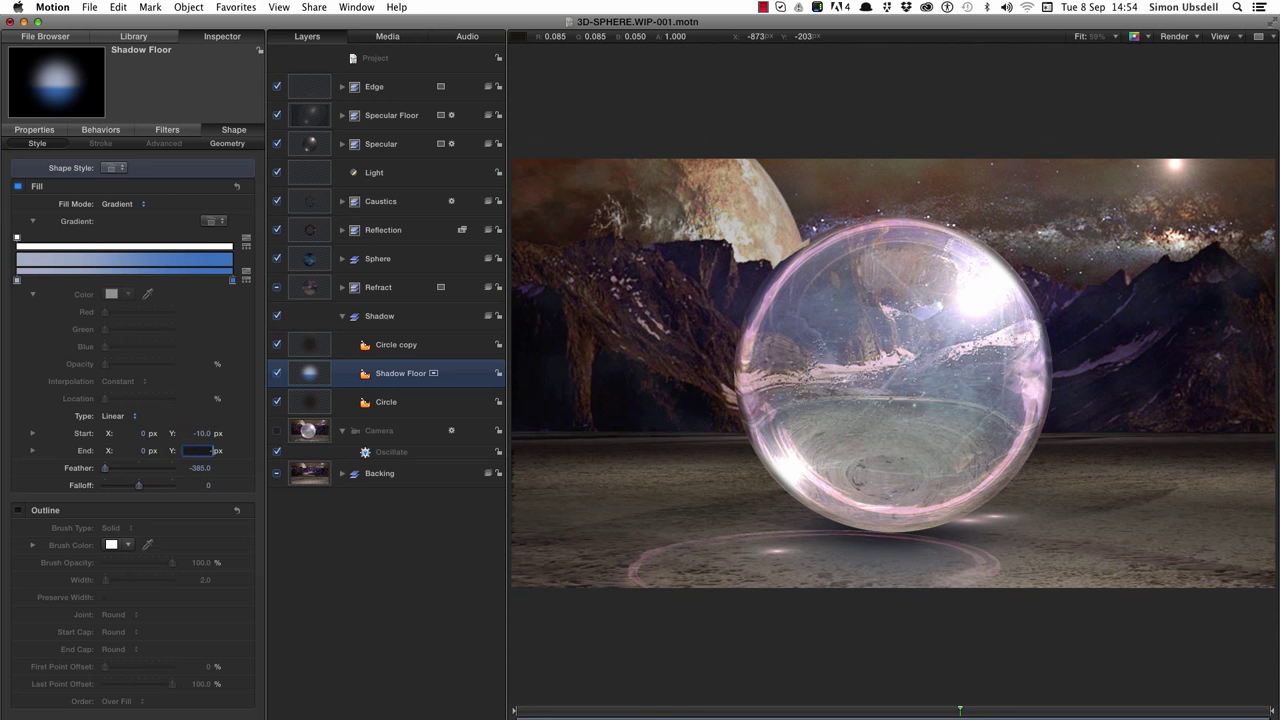
text(-385)
key(Tab)
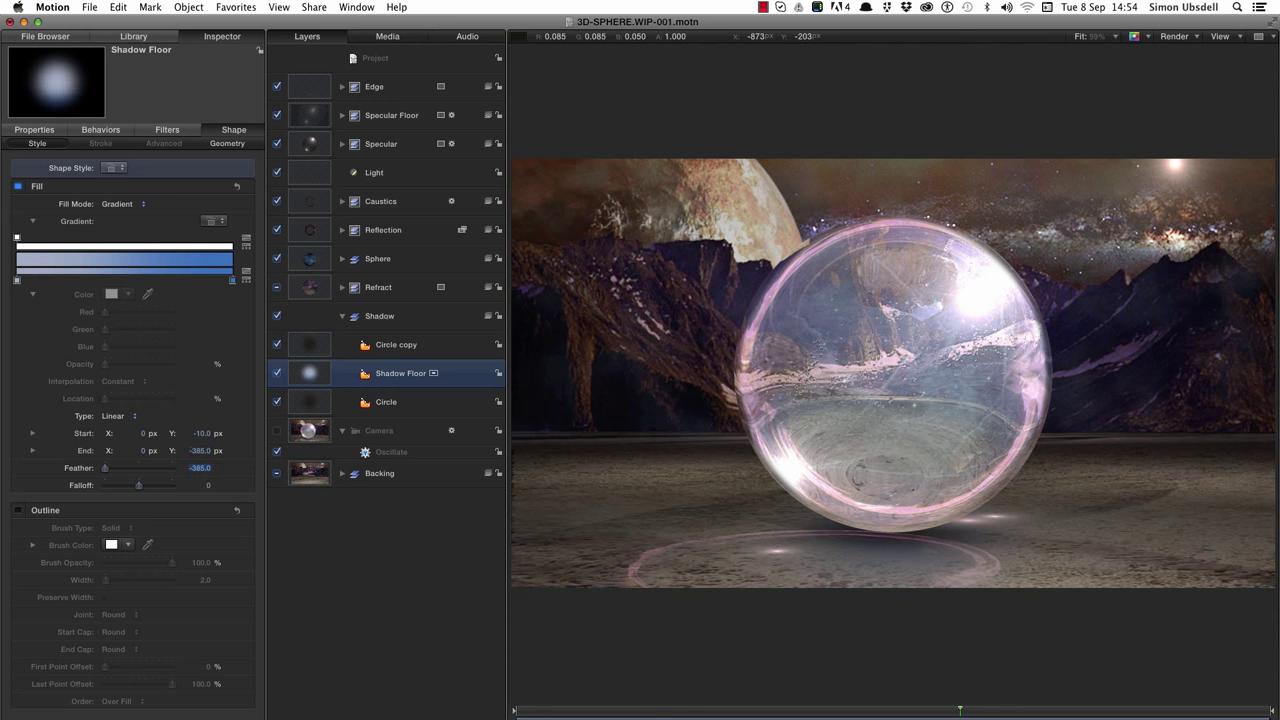
text(-70)
key(Return)
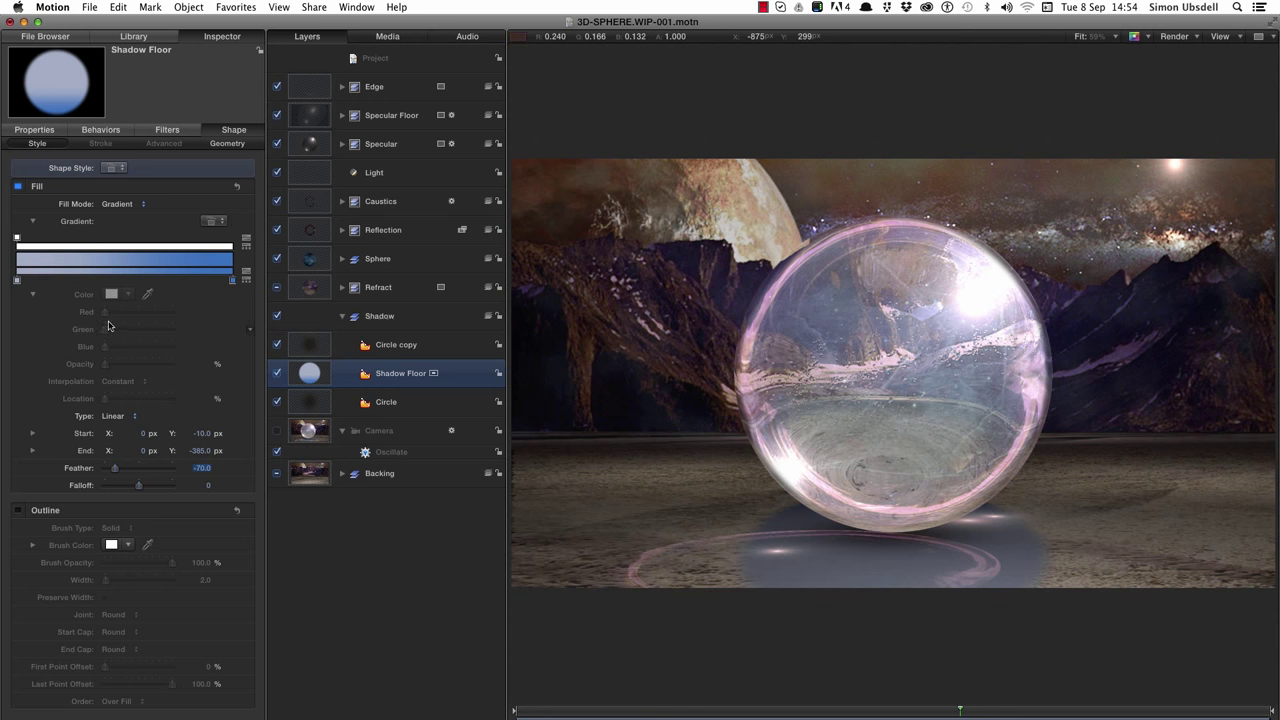
Step: Remove the light start colour from the Shadow Floor gradient and recolour the remaining blue with a dark brown sampled from the floor image
click(16, 281)
drag(16, 281, 13, 319)
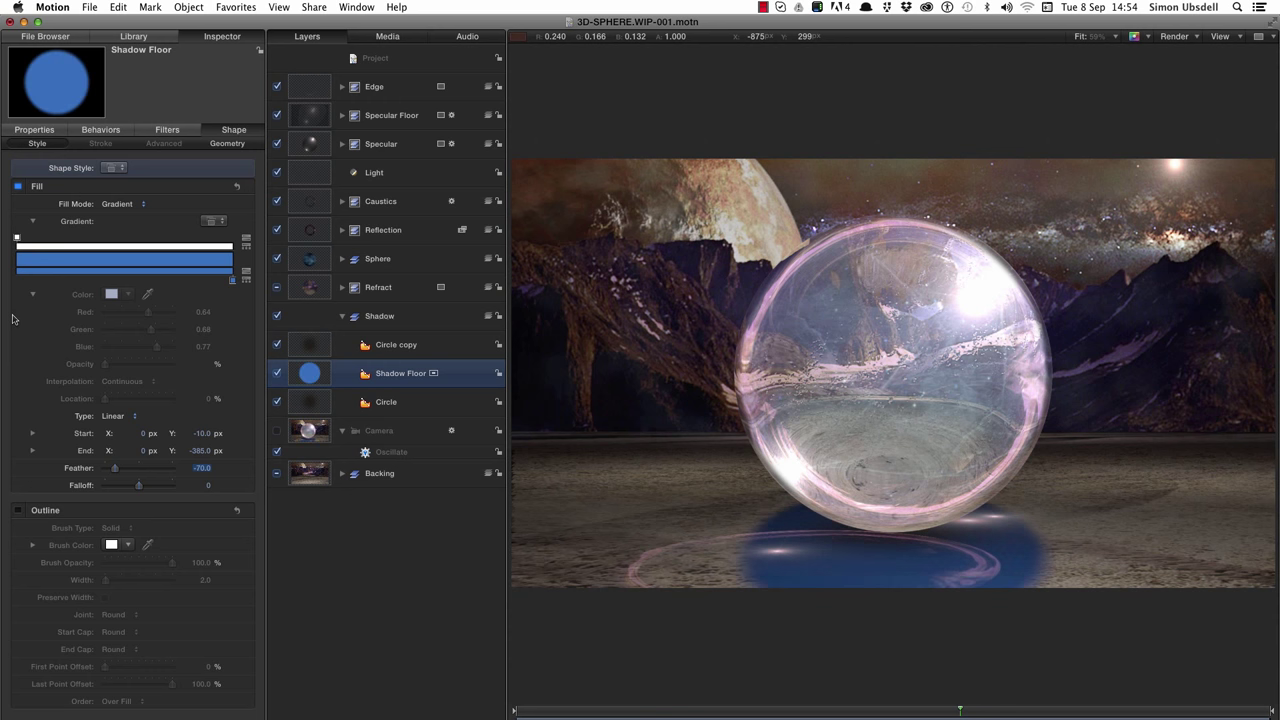
click(232, 280)
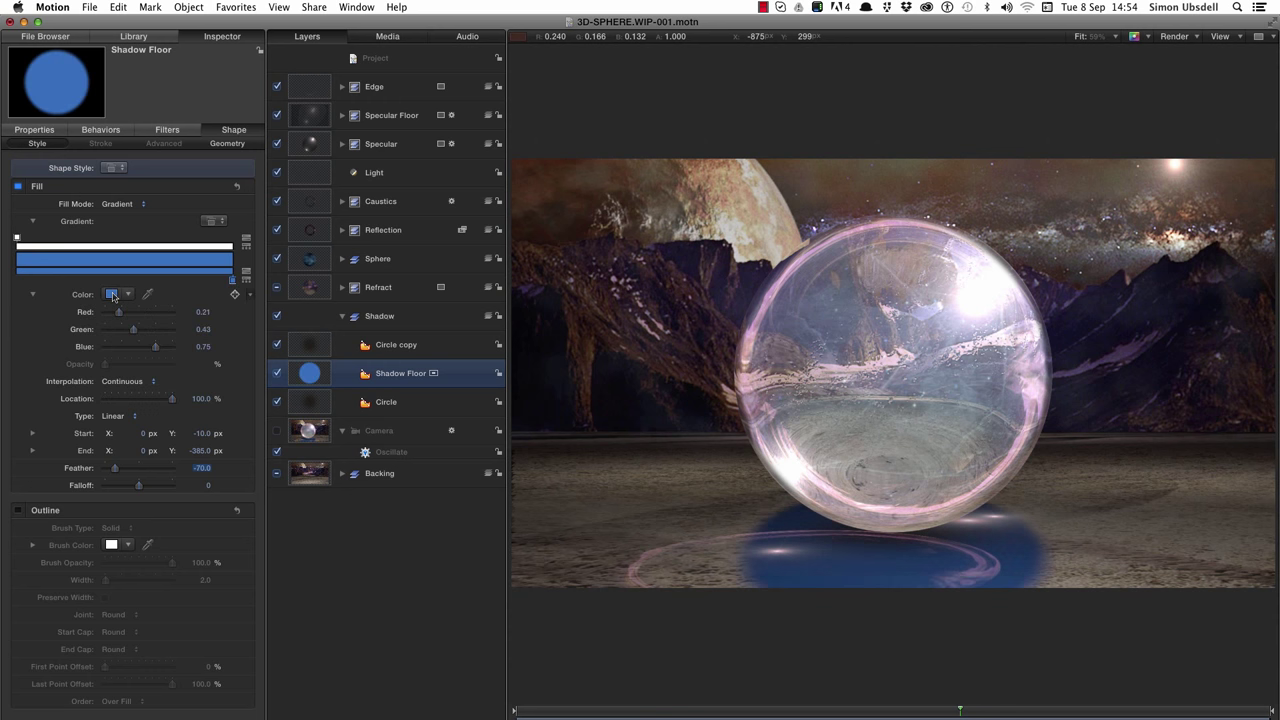
click(112, 294)
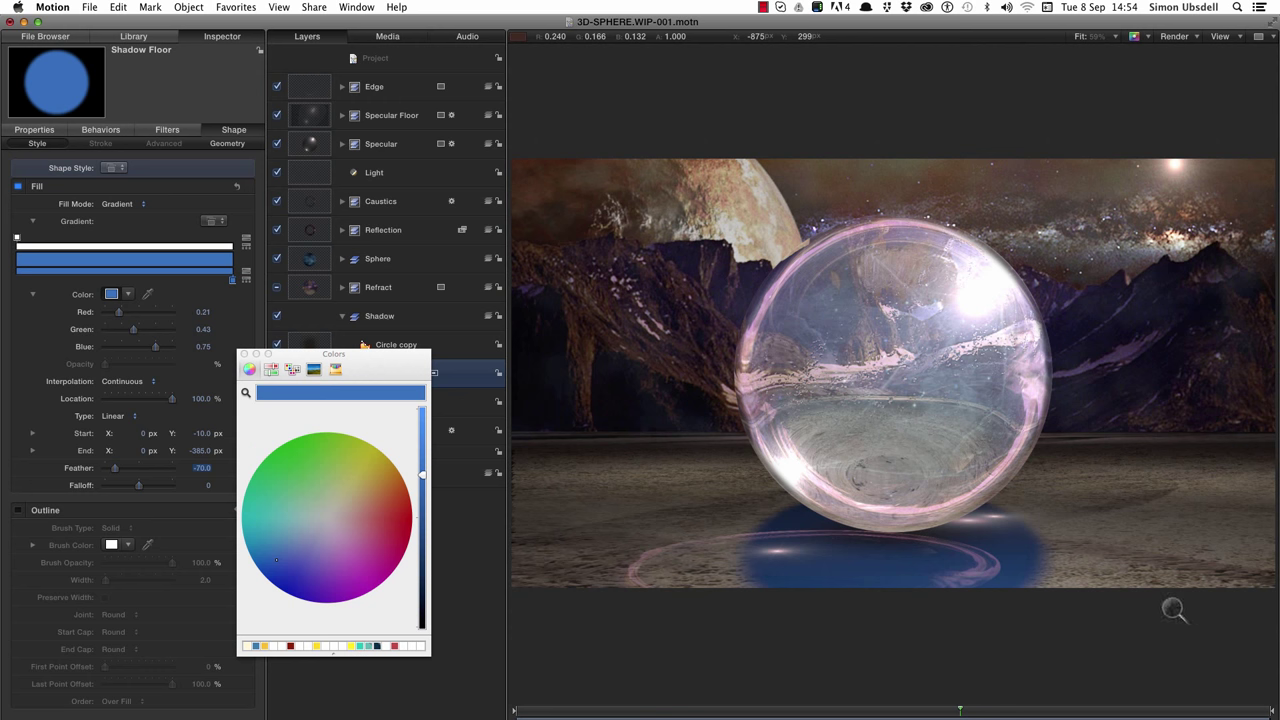
click(1222, 572)
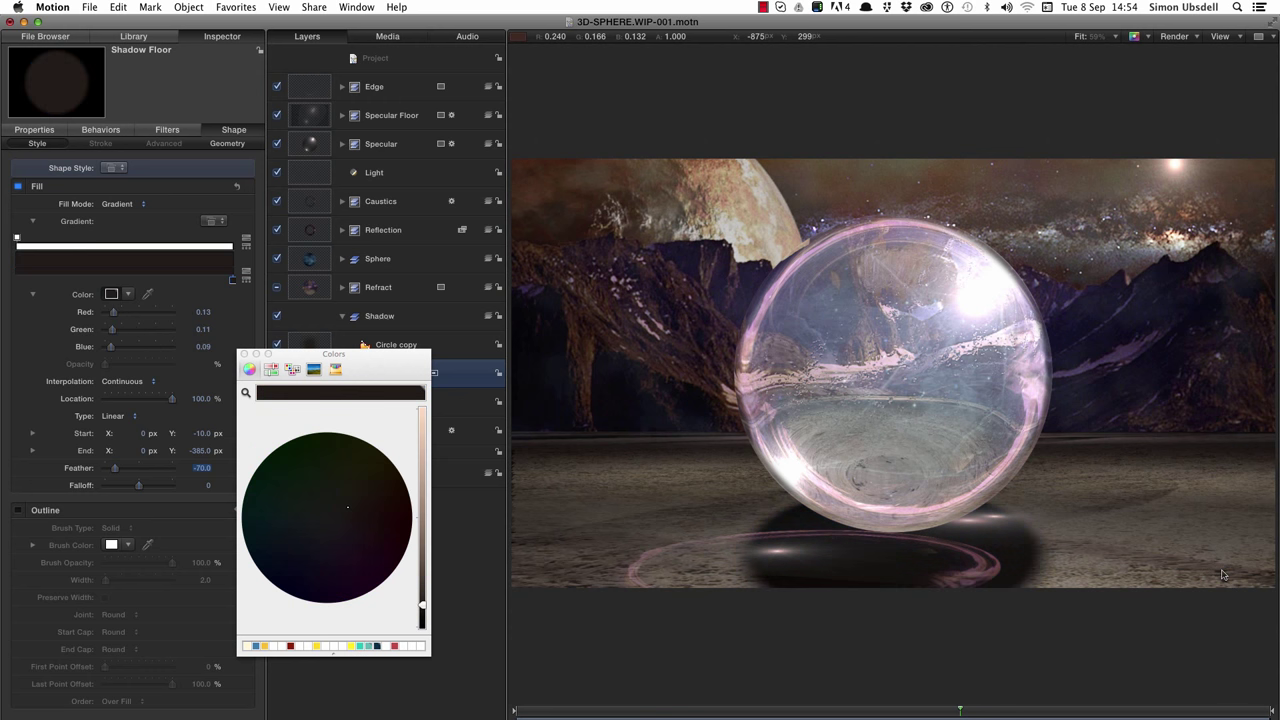
click(244, 354)
Step: Add a second opacity tag at the far end of the gradient and set the start tag's opacity to 50%
click(211, 247)
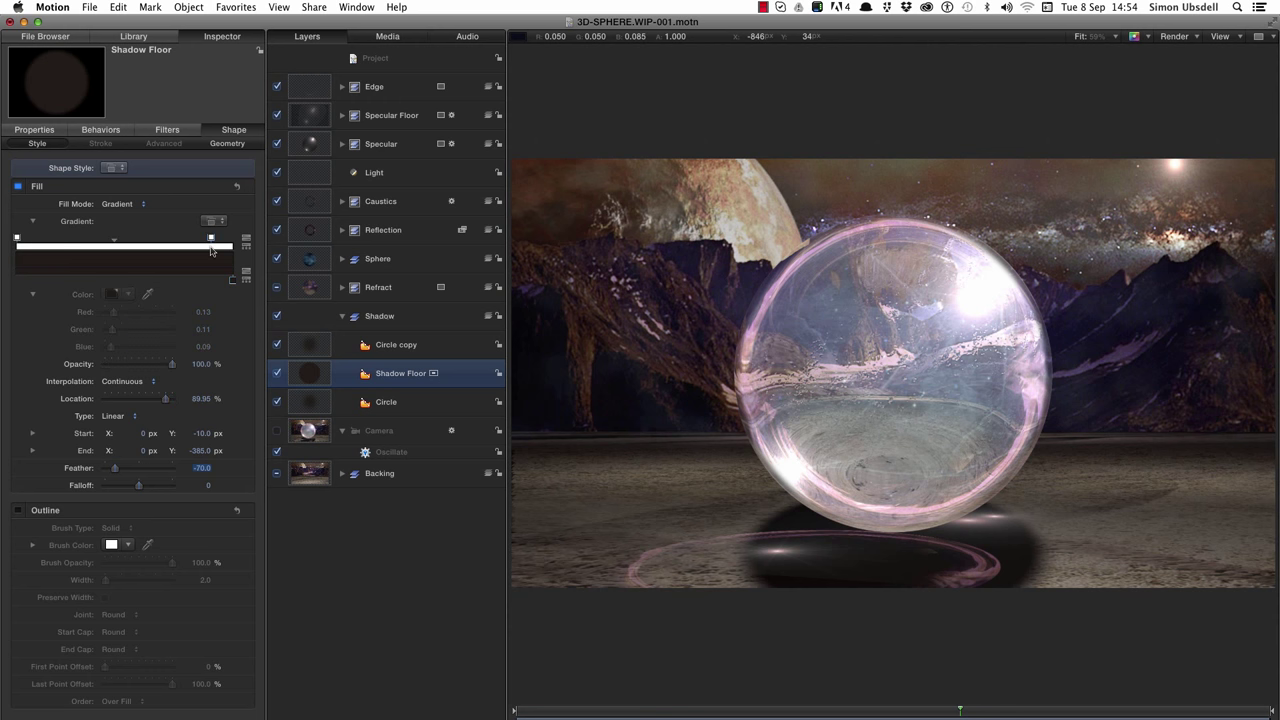
drag(211, 245, 236, 241)
click(17, 239)
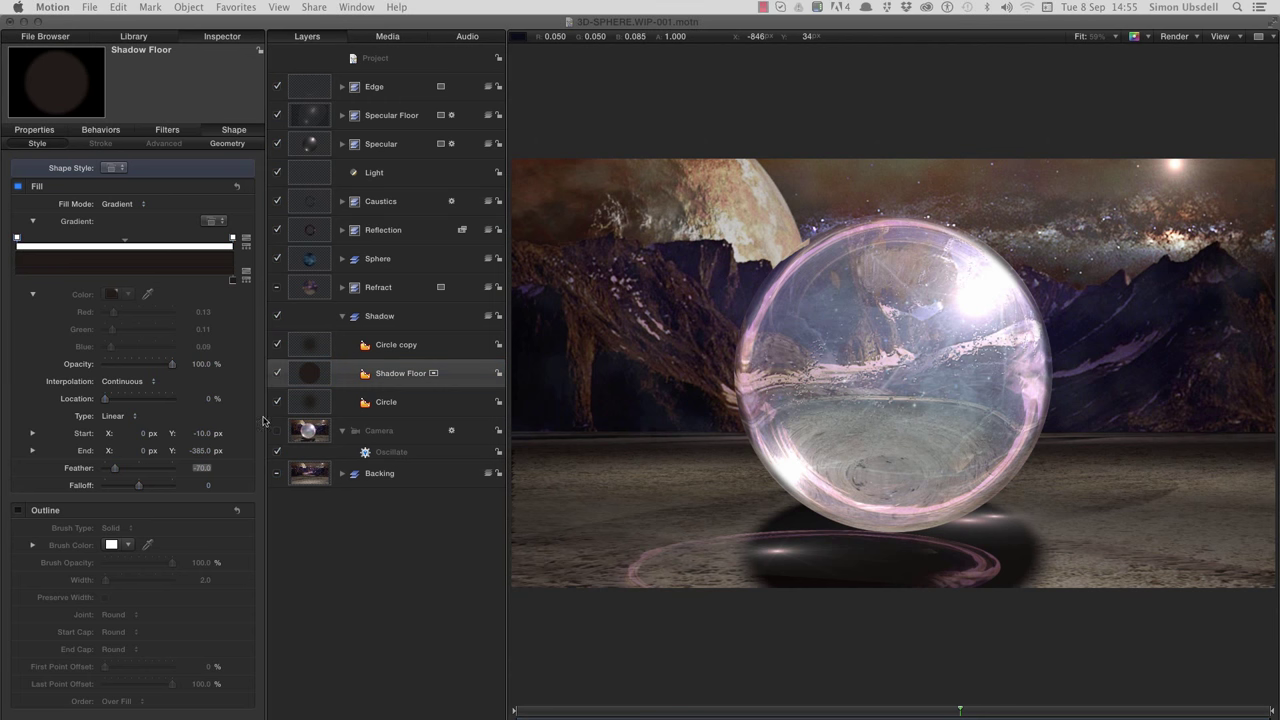
click(205, 364)
text(50)
key(Return)
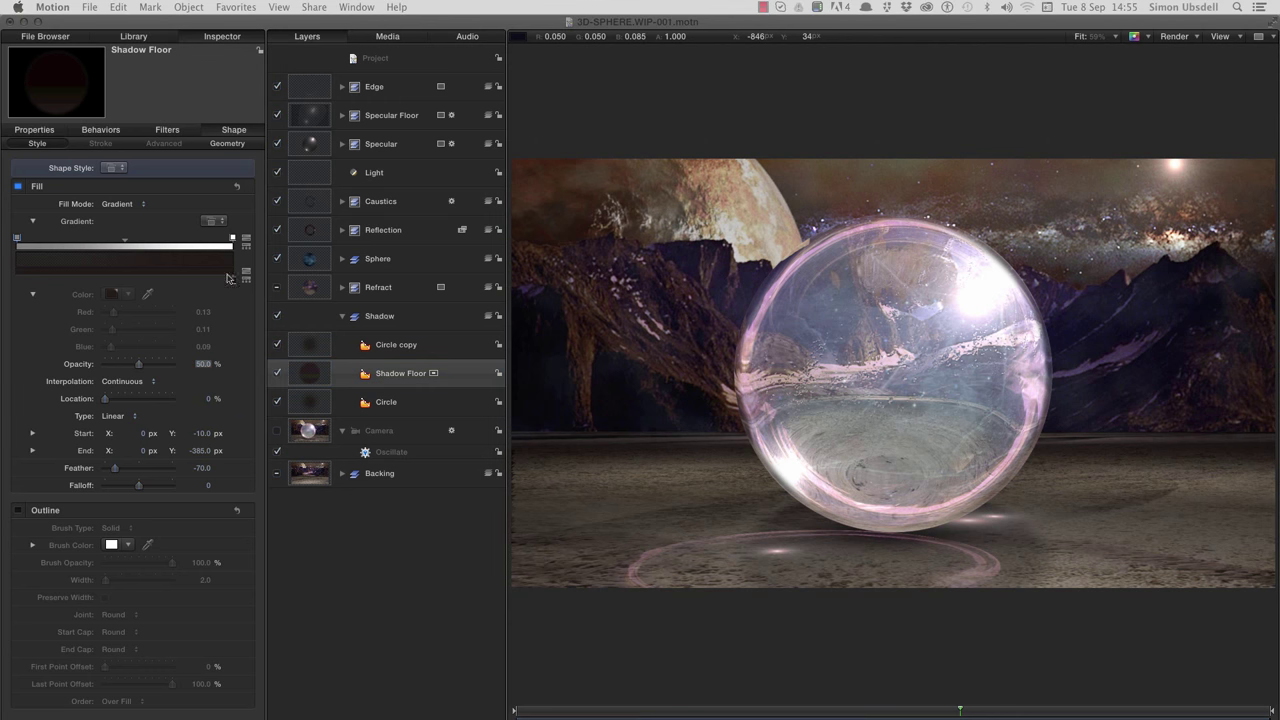
Step: Set the opacity of the gradient's end tag to 25%
click(233, 239)
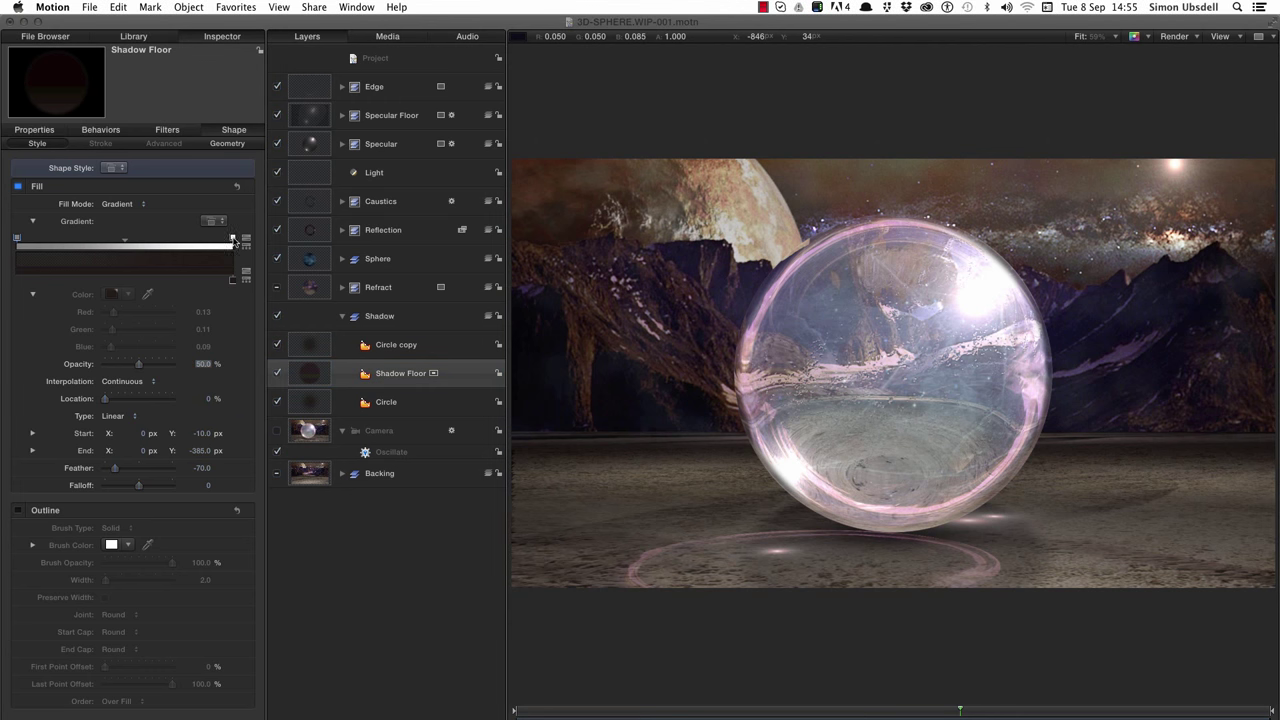
click(201, 365)
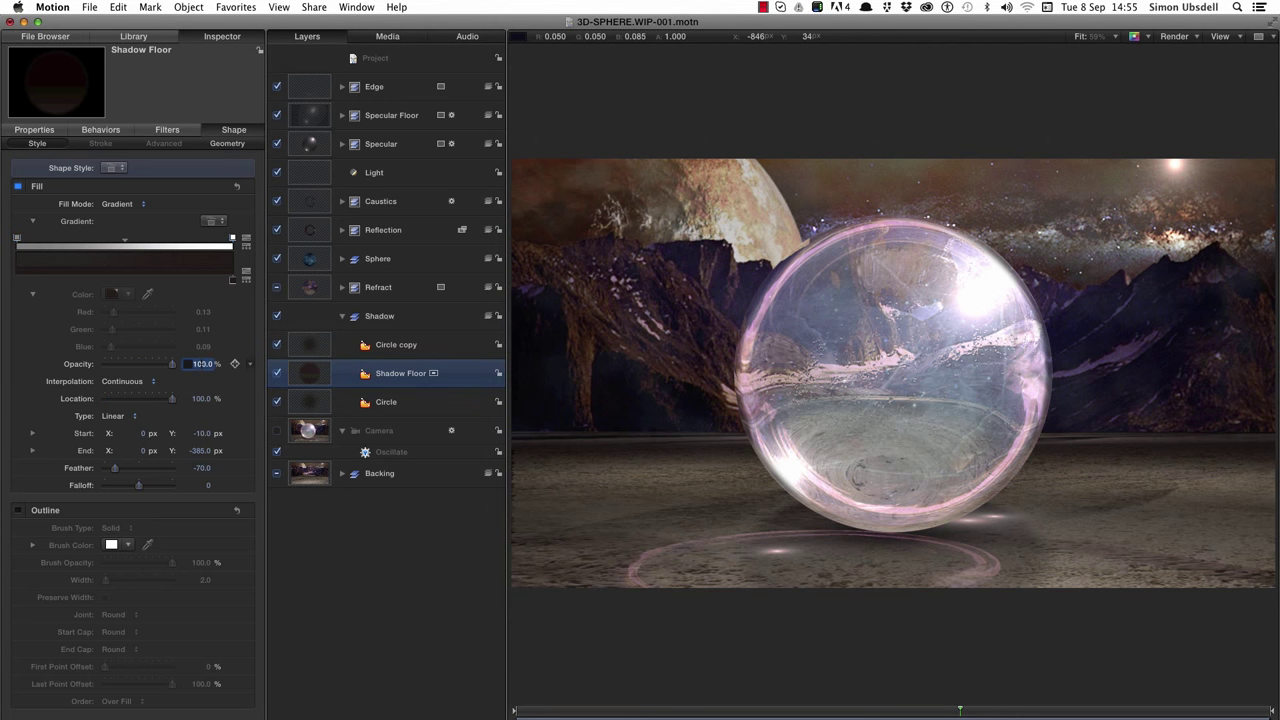
text(25)
key(Return)
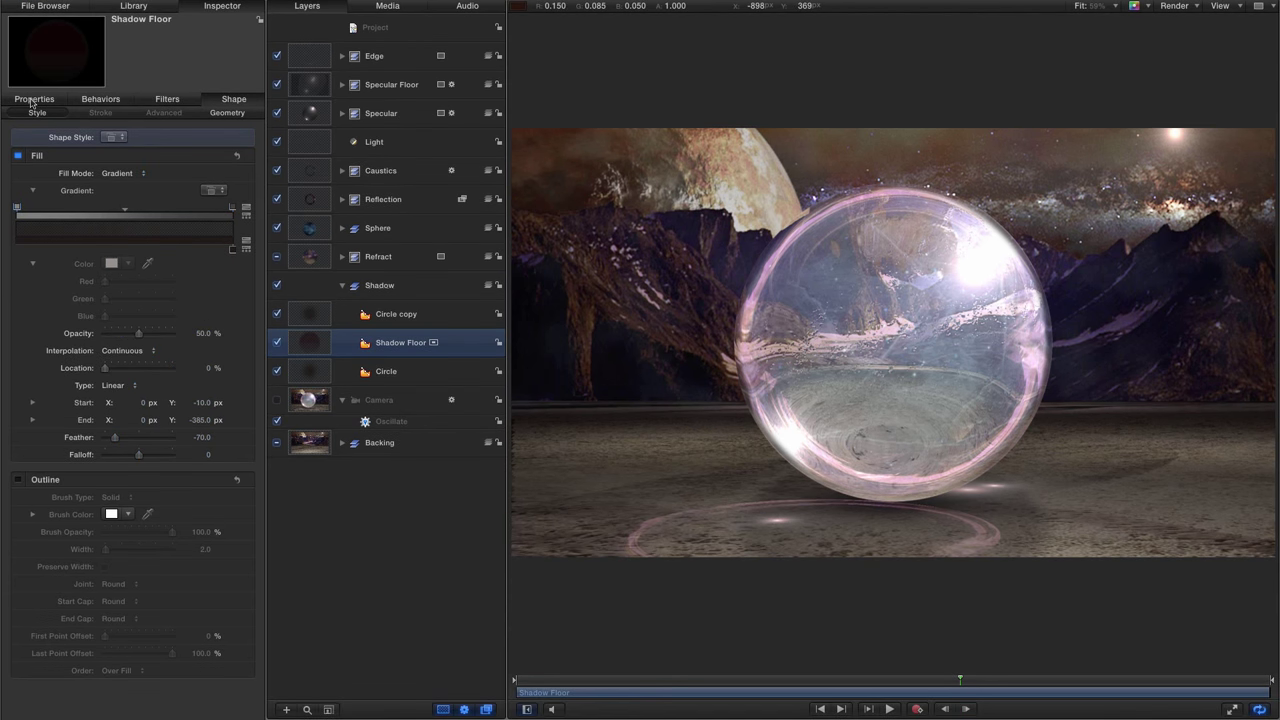
Step: Set the Shadow Floor layer's anchor point Y to -385 px and its blend mode to Multiply, then compare with the layer hidden
click(32, 100)
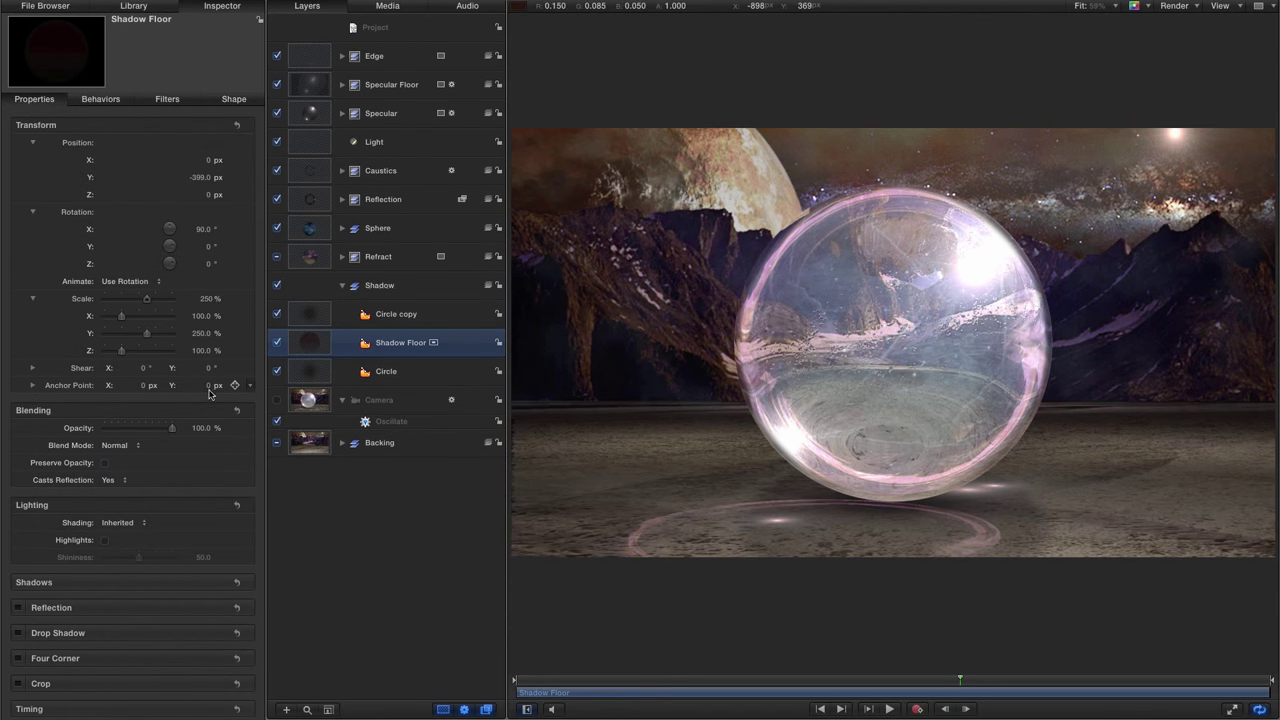
click(209, 385)
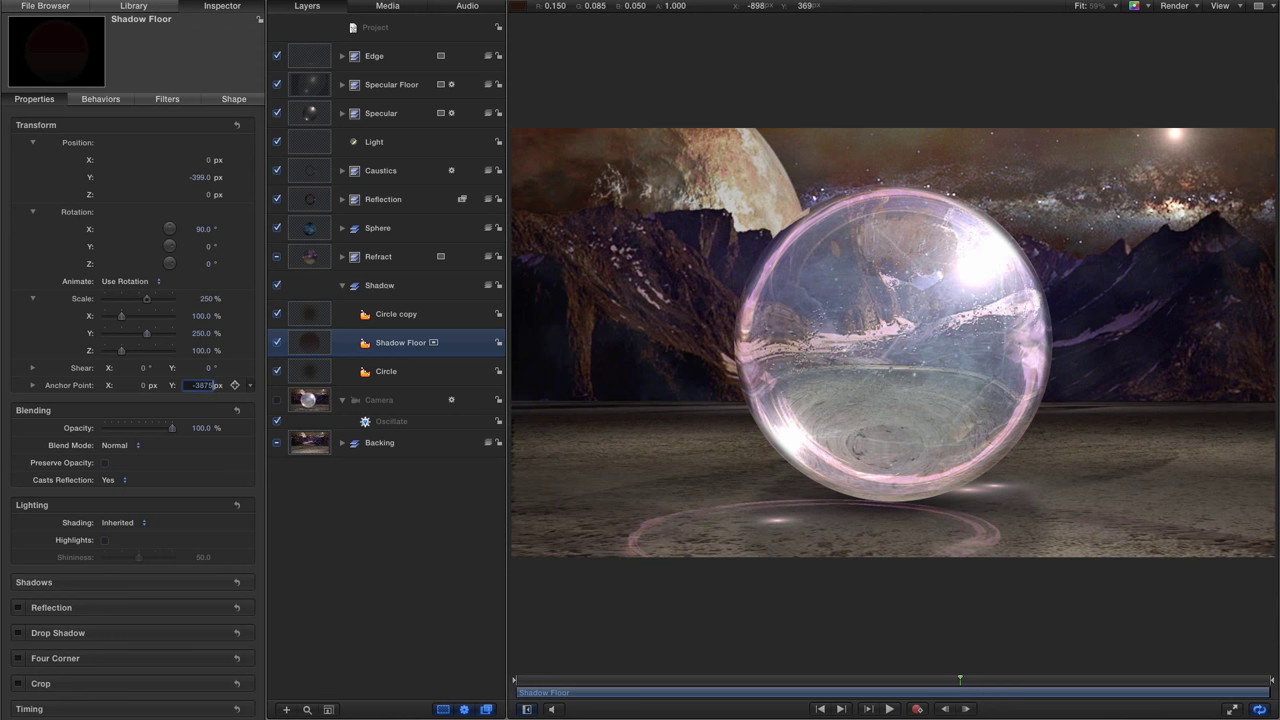
text(-385)
key(Return)
click(118, 445)
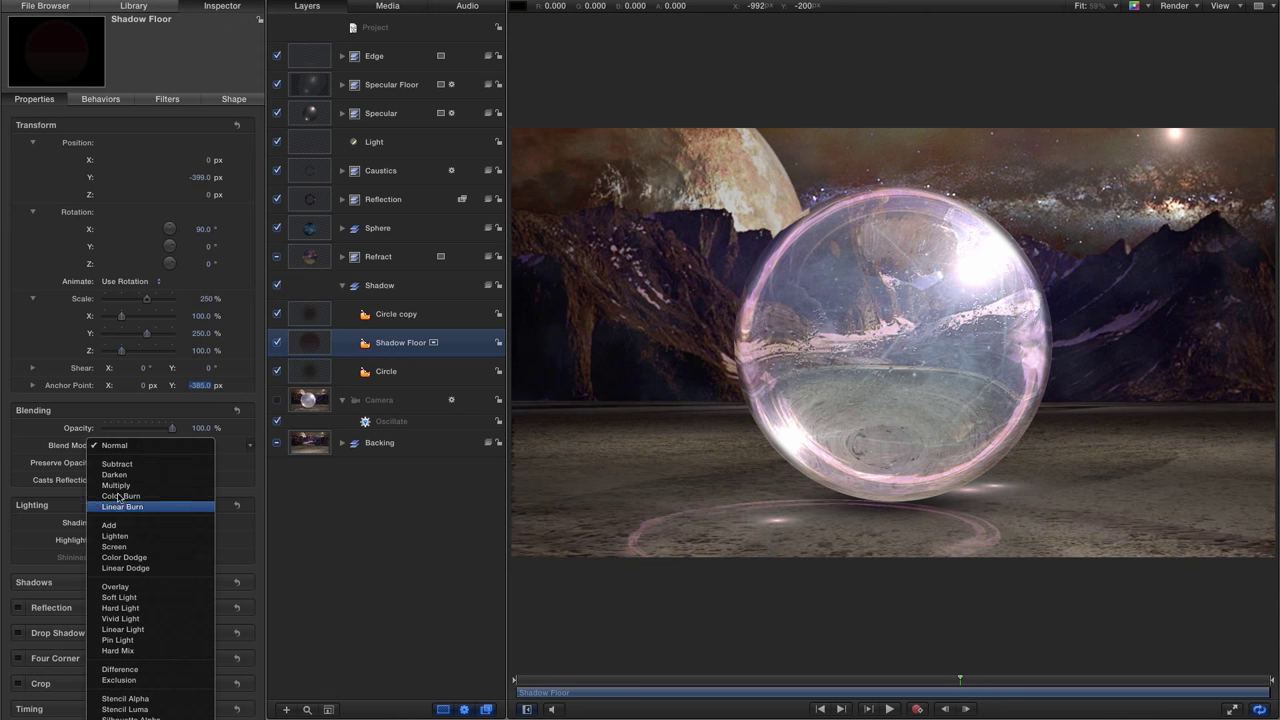
click(122, 486)
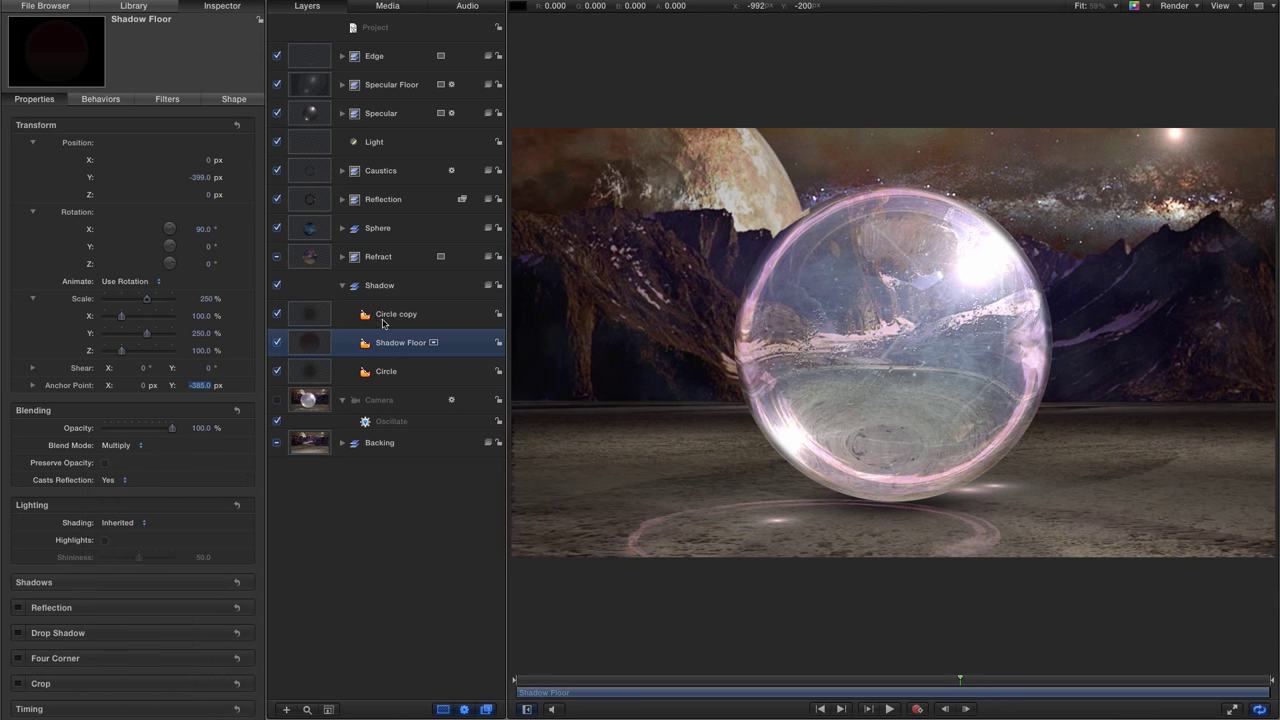
click(277, 342)
click(277, 342)
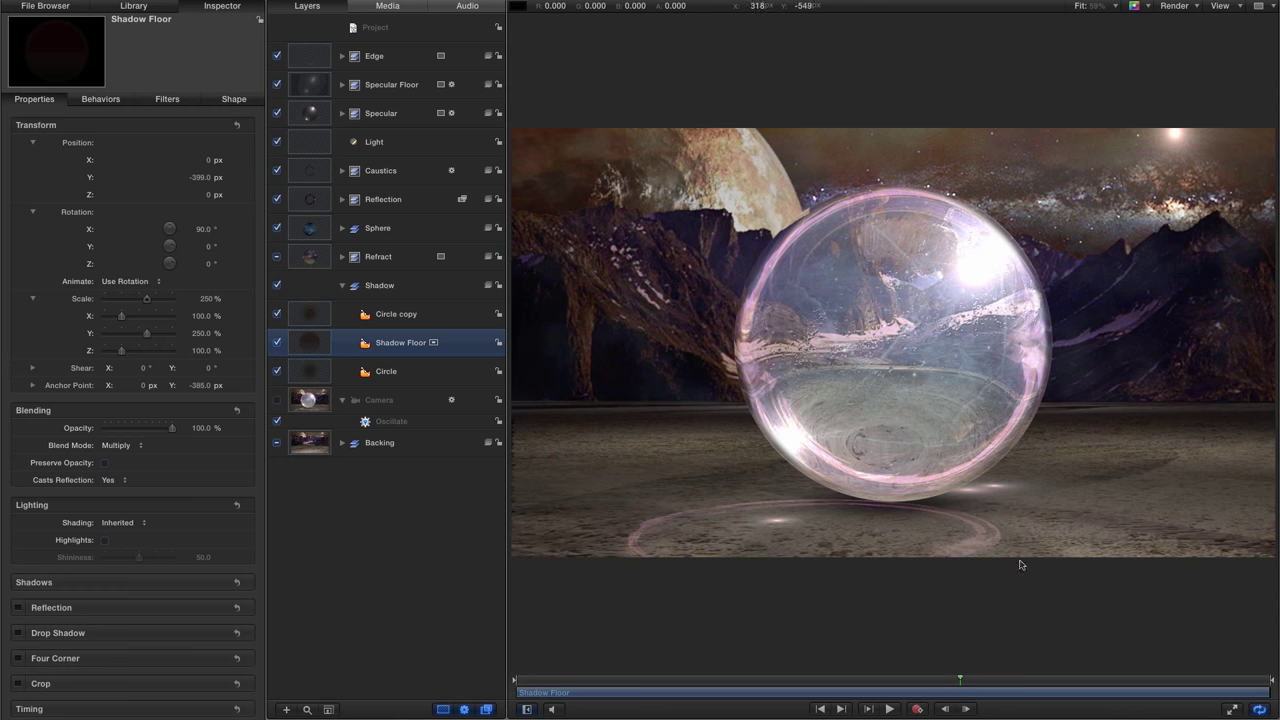
Step: Move to an earlier frame, enable the Camera layer and play back the camera animation
drag(957, 680, 744, 680)
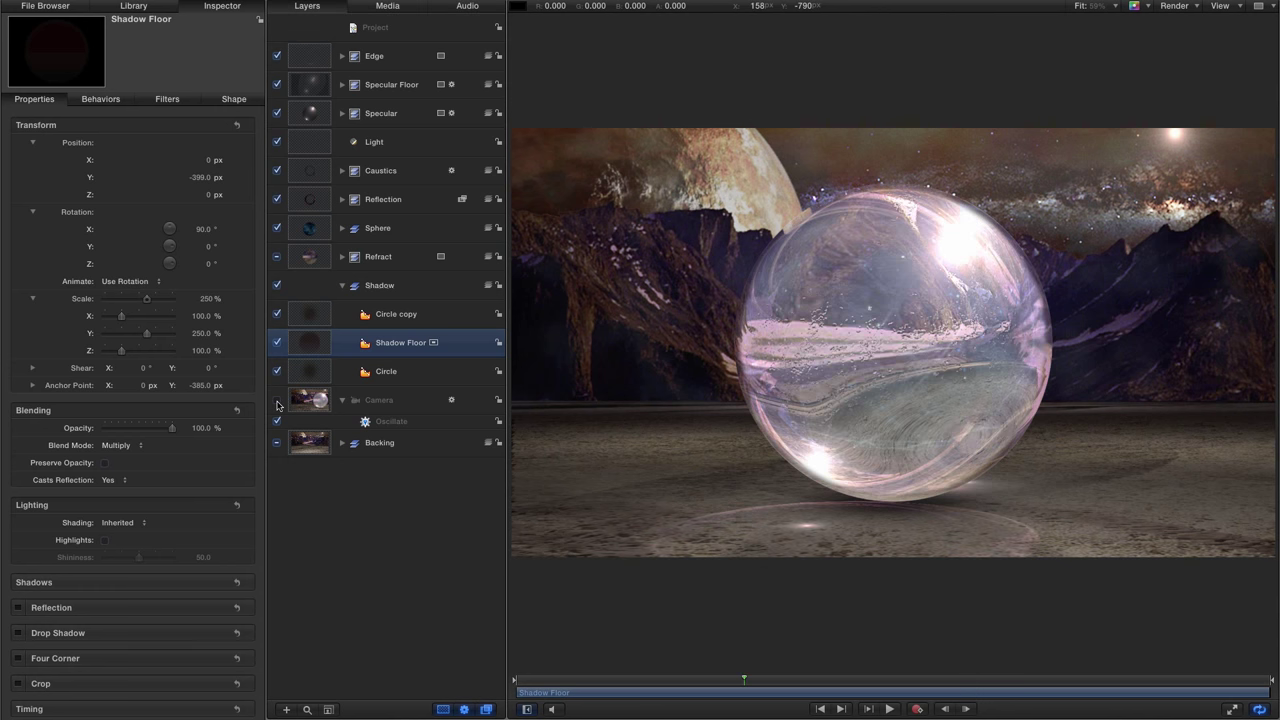
click(277, 400)
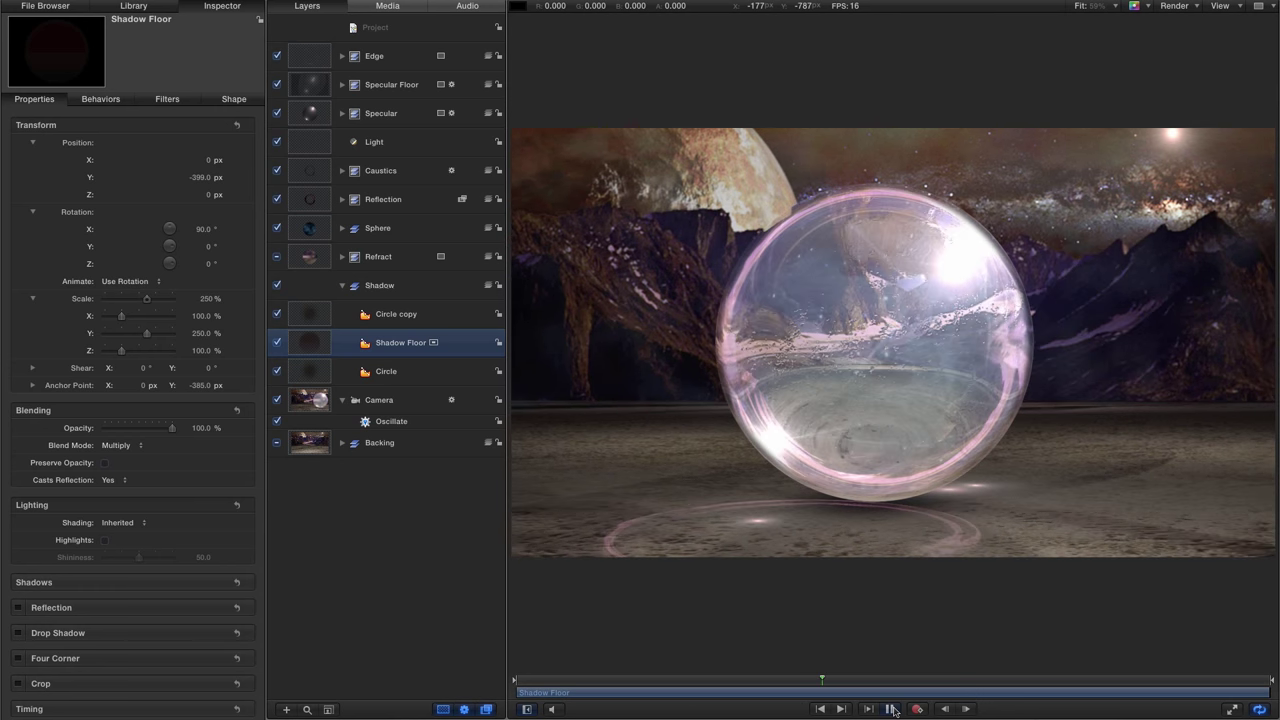
click(891, 709)
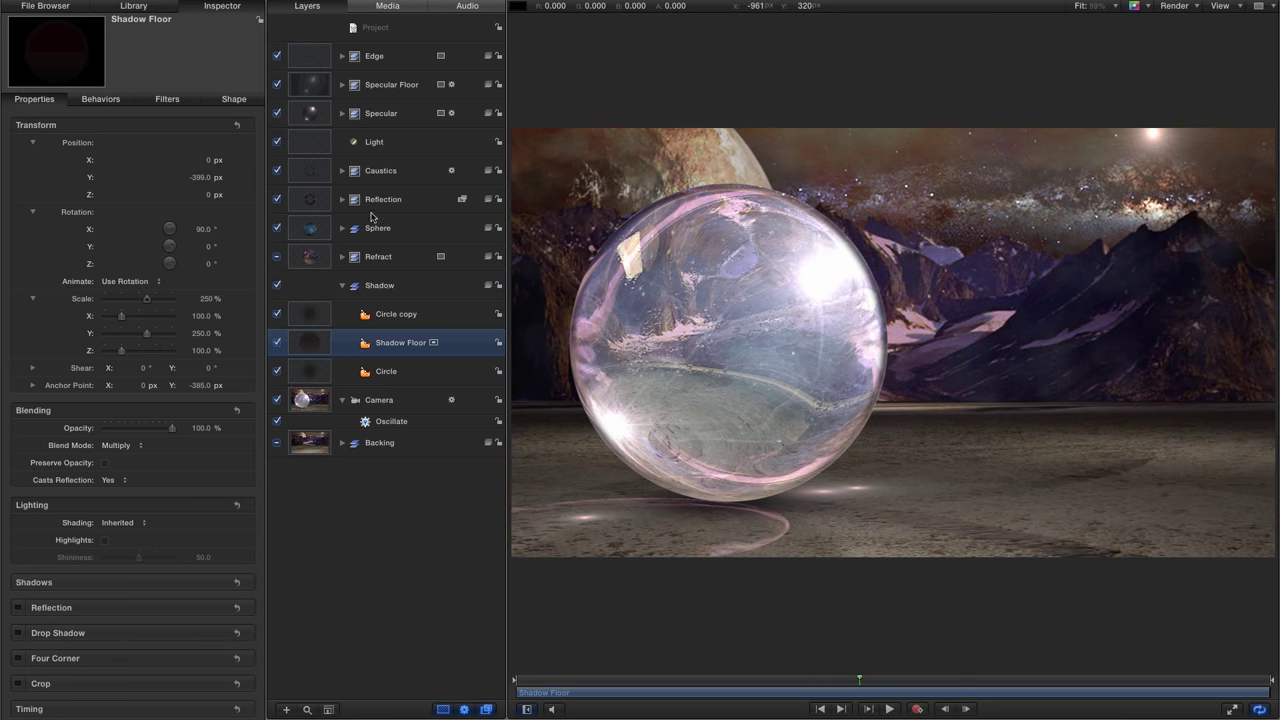
Step: Set the Camera's Z position to 844 px and preview the wider framing in playback
click(310, 403)
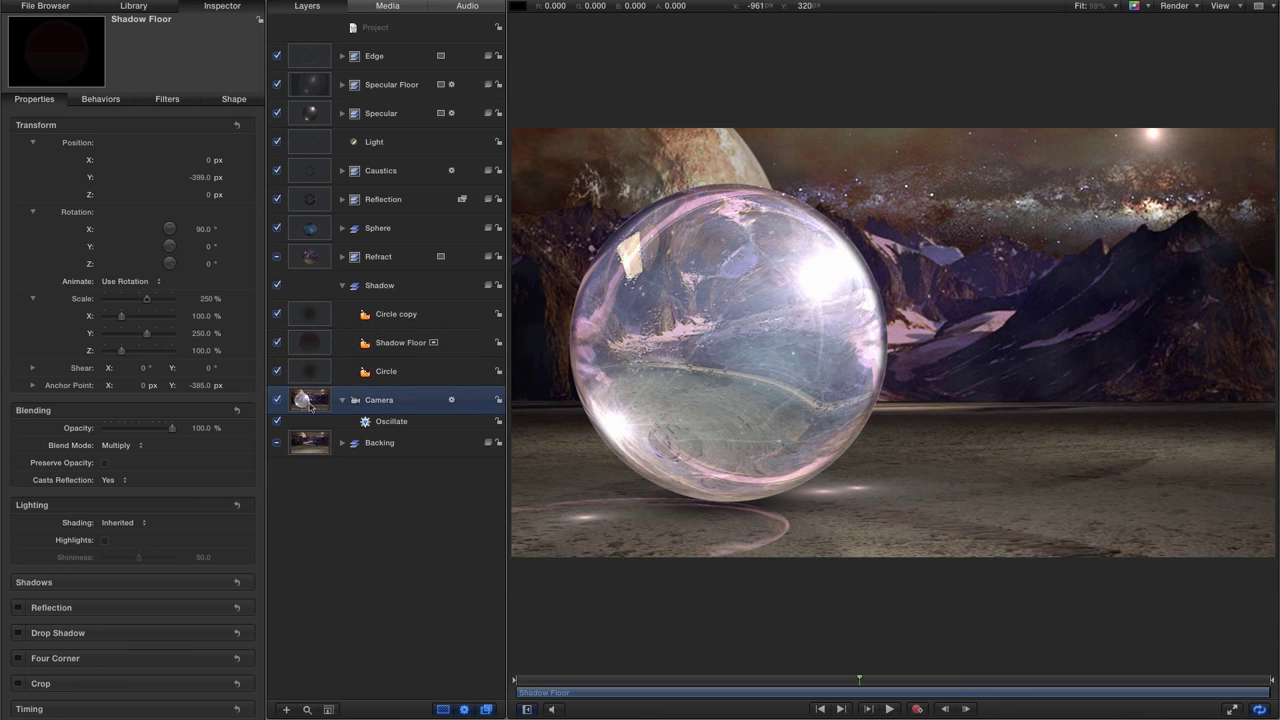
drag(208, 197, 207, 196)
click(889, 709)
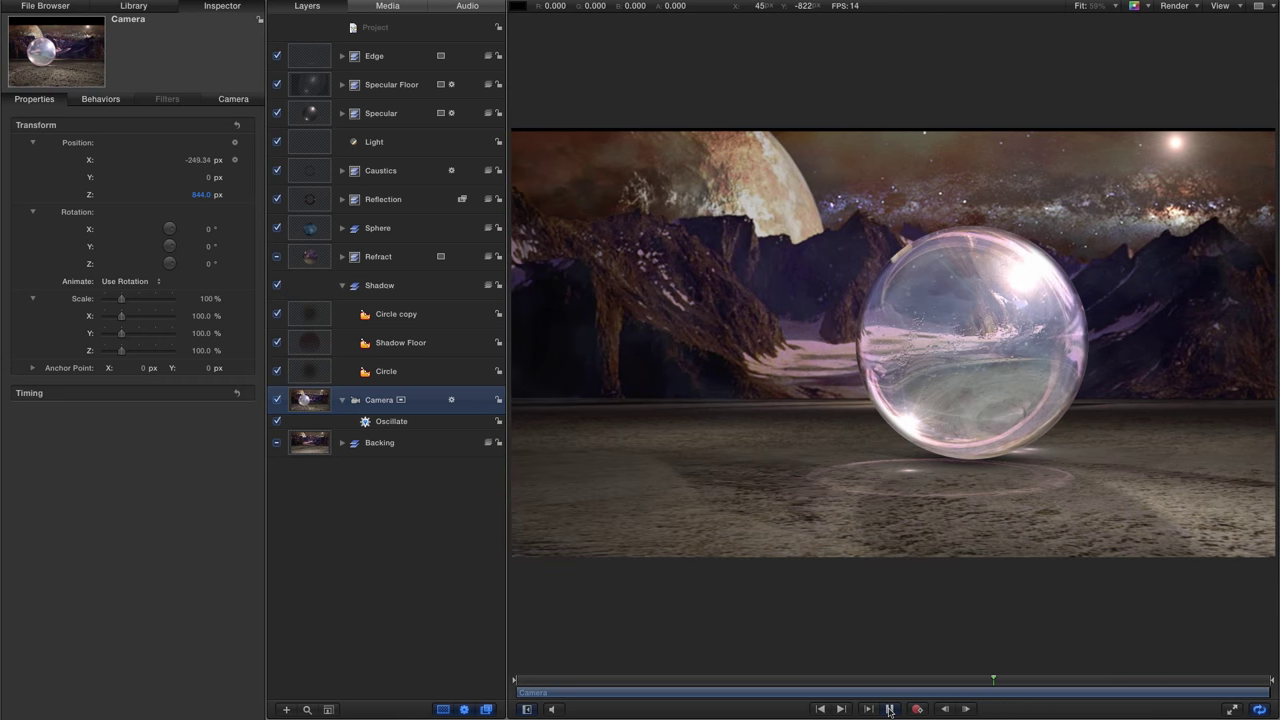
click(890, 709)
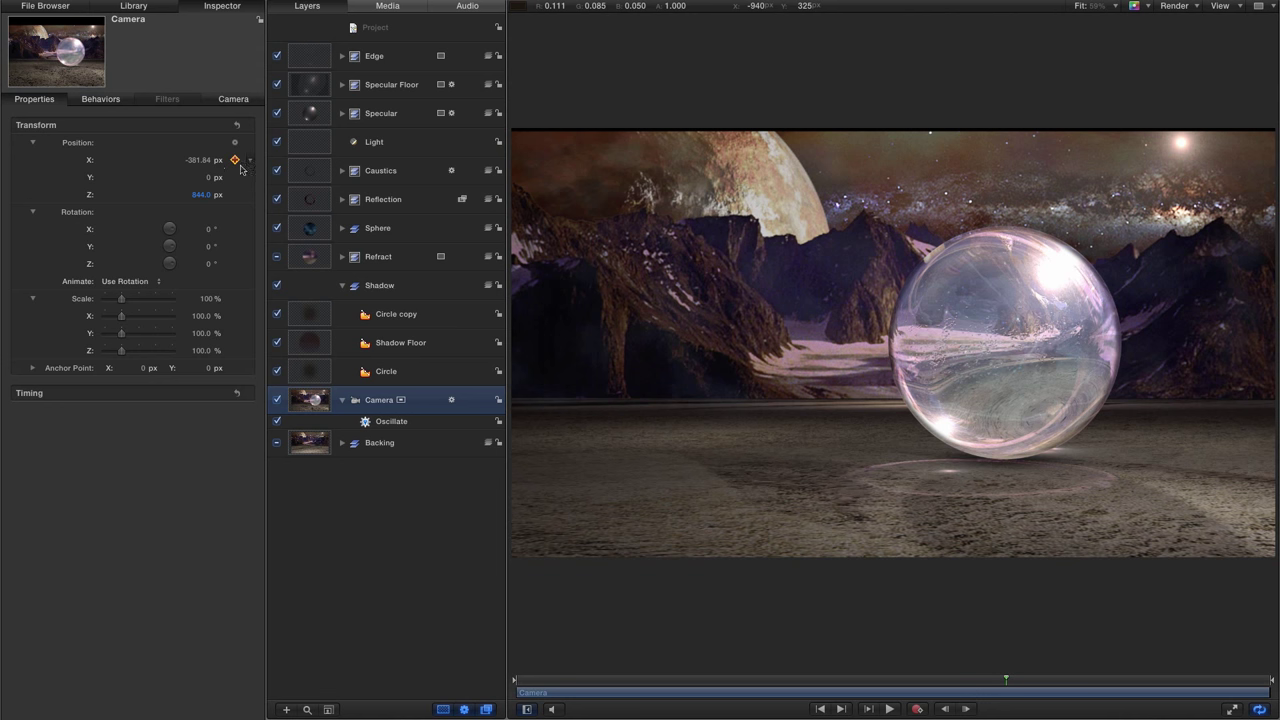
Step: Add a Link parameter behavior to the Shadow Floor layer's Z rotation with the Camera as its source object
click(314, 343)
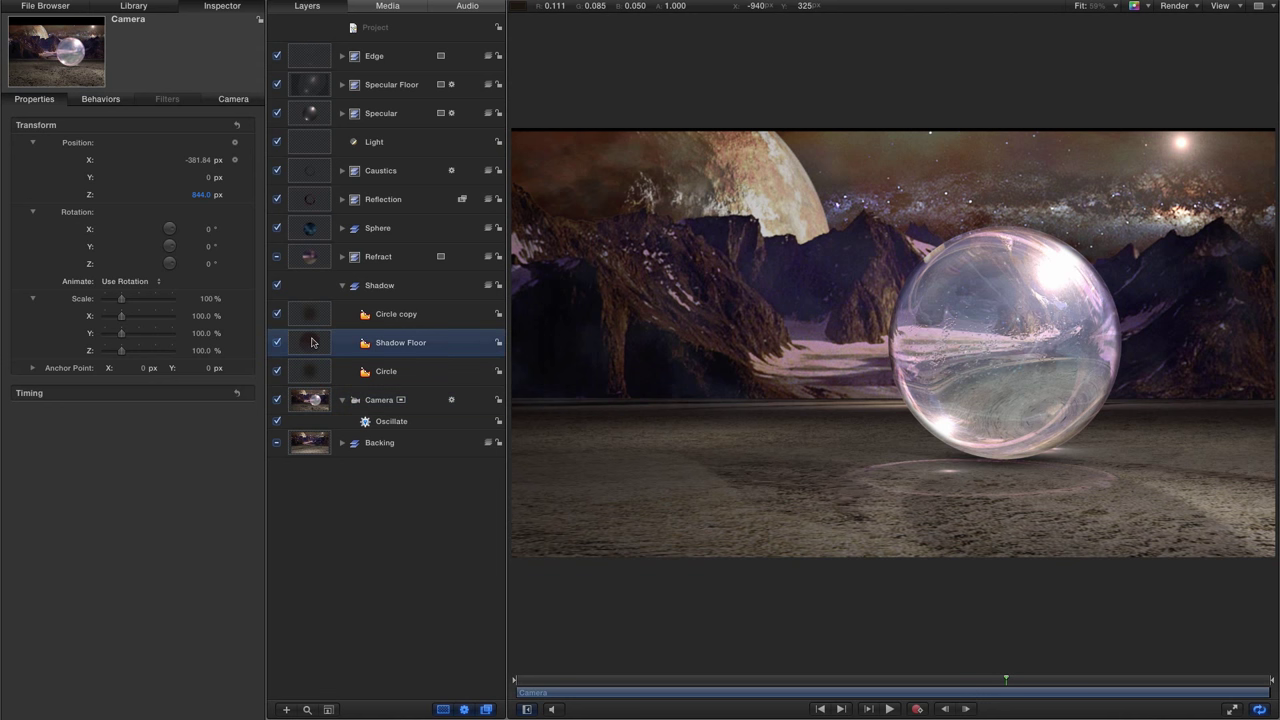
click(249, 264)
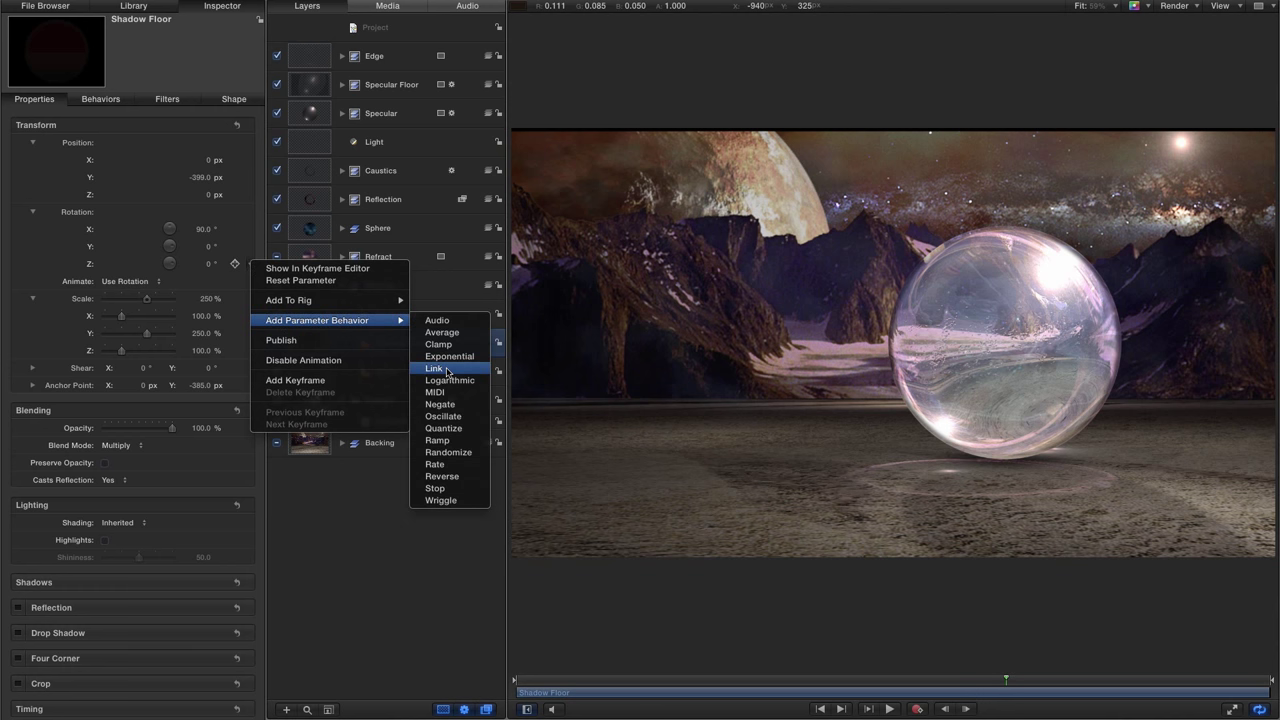
click(447, 372)
drag(312, 420, 114, 152)
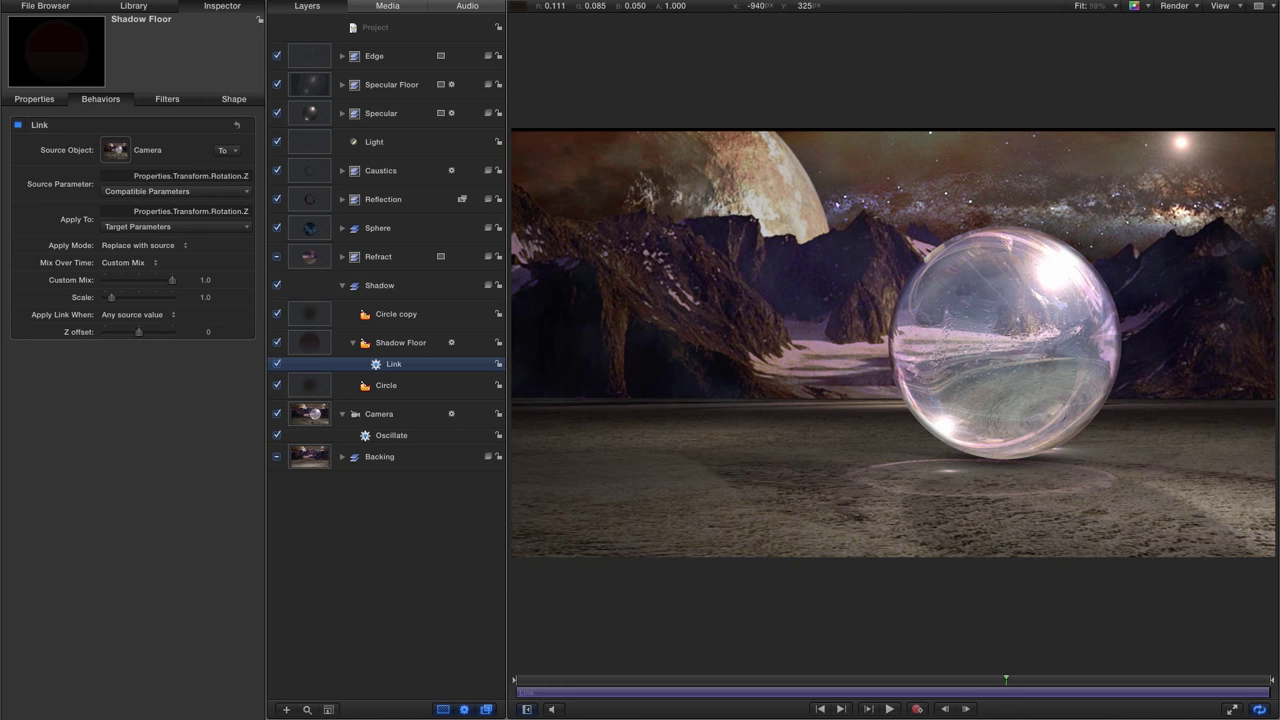
Step: Set the Link behavior's source parameter to the Camera's X position
click(153, 189)
mouse_move(120, 206)
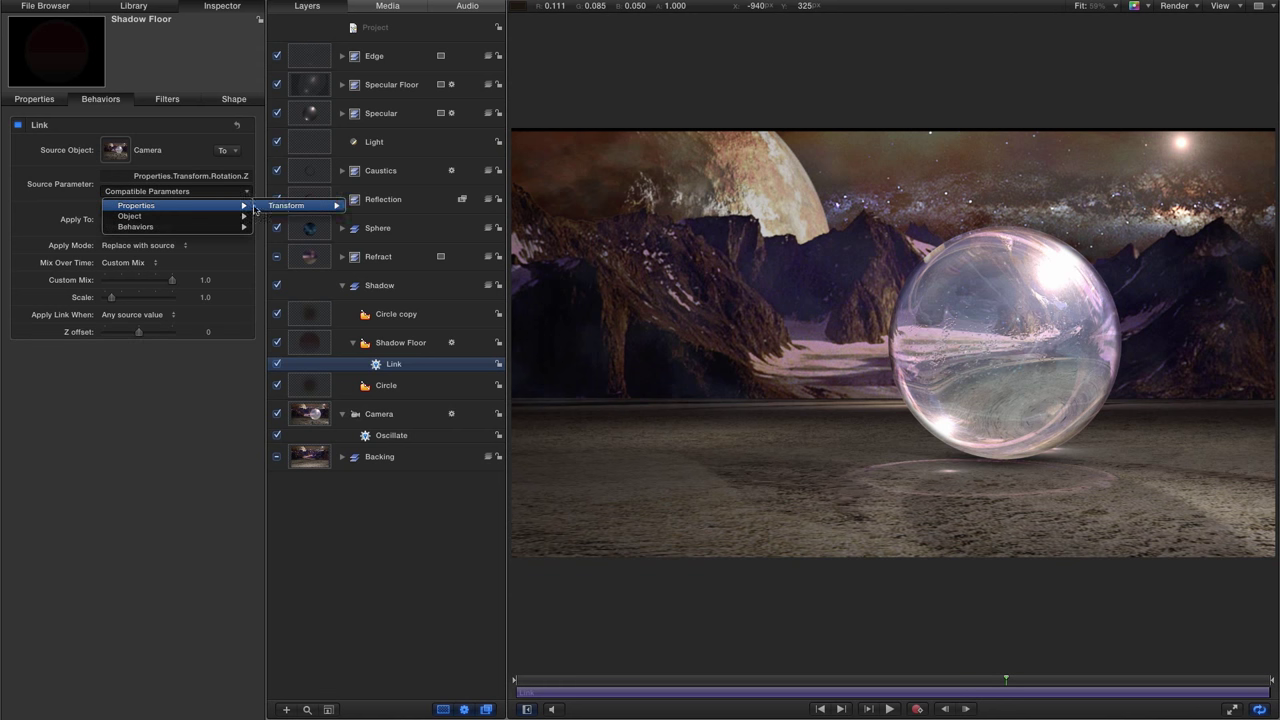
mouse_move(282, 208)
mouse_move(380, 205)
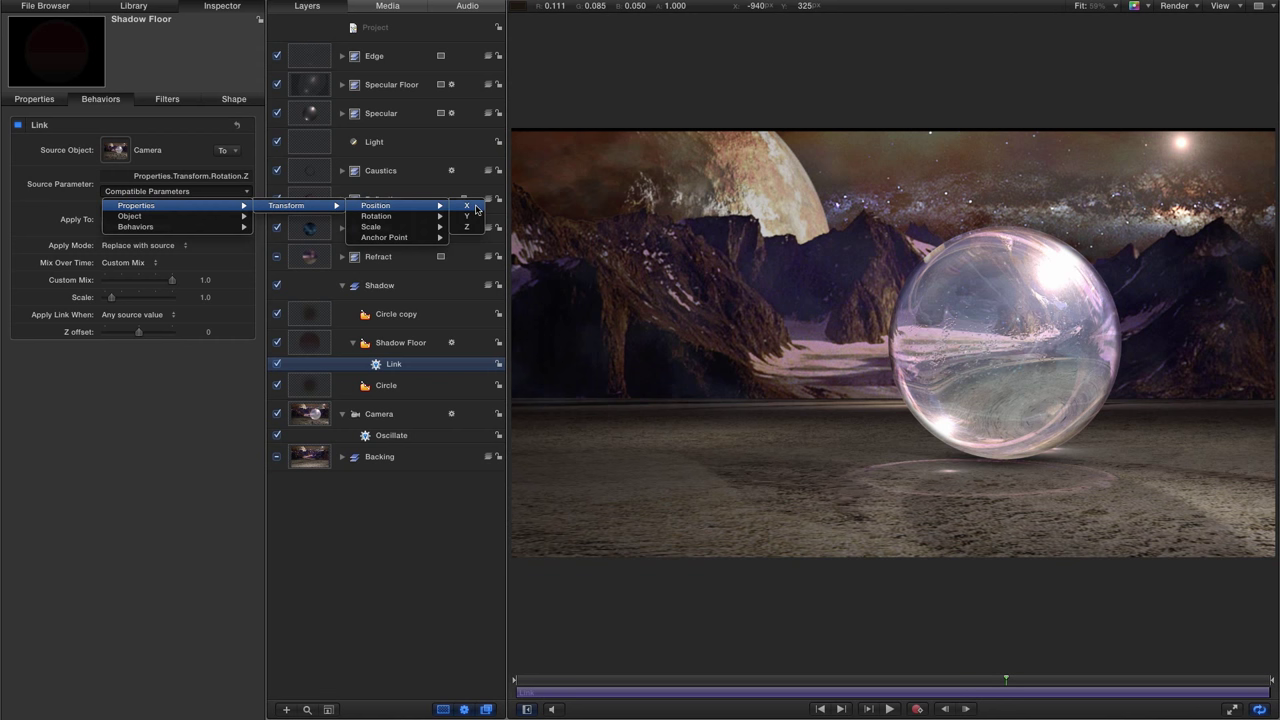
click(466, 206)
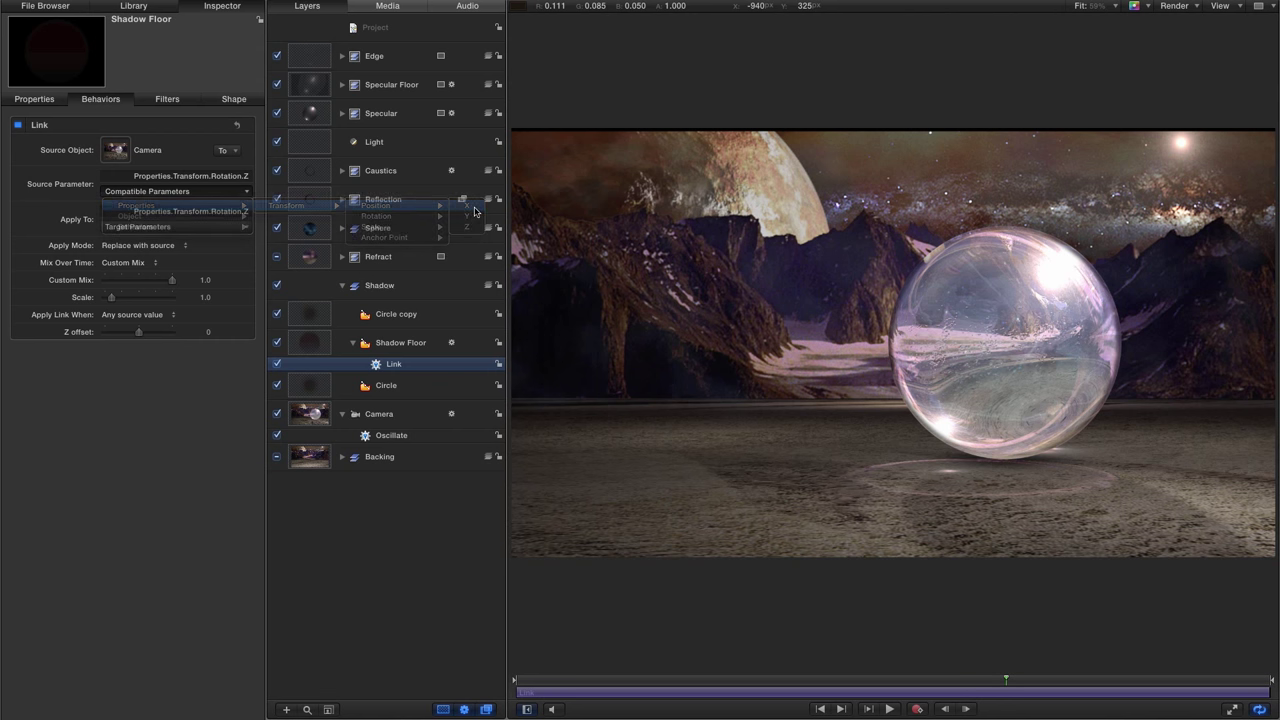
Step: Set the Link behavior's scale to 0.1 and its X offset to 1280, and check the shadow's rotation in playback
double_click(205, 297)
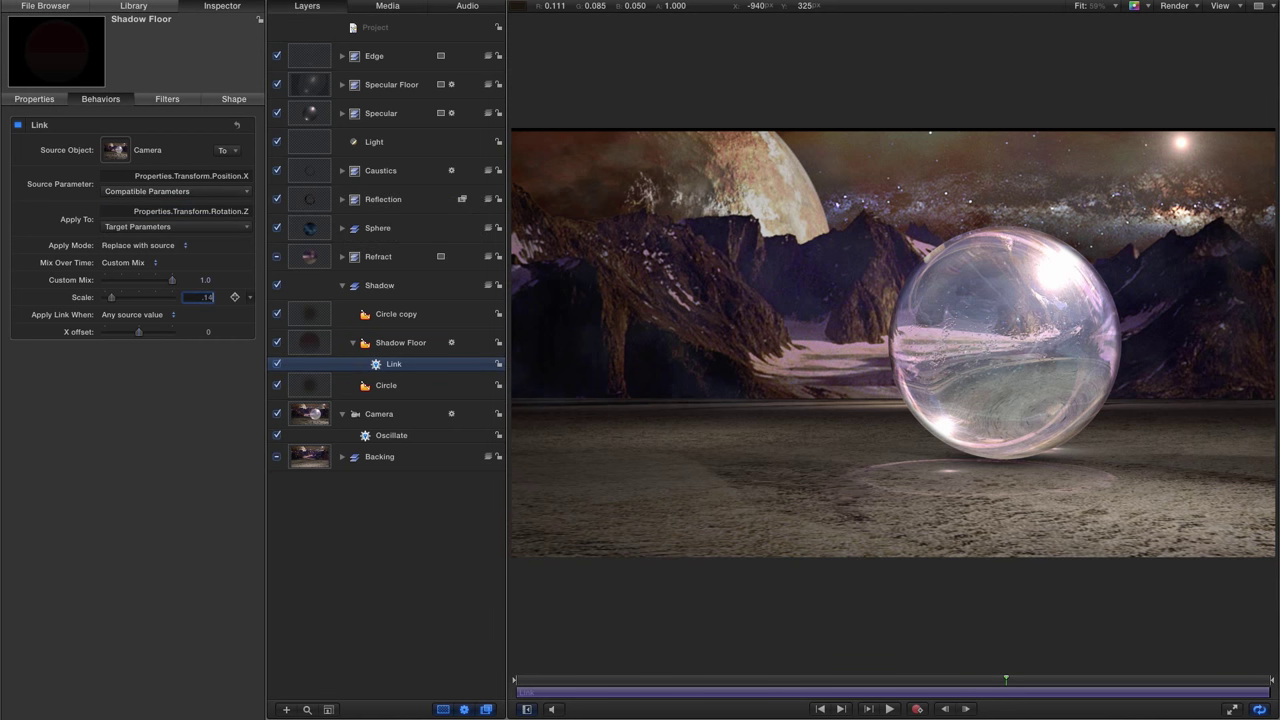
text(.1)
key(Return)
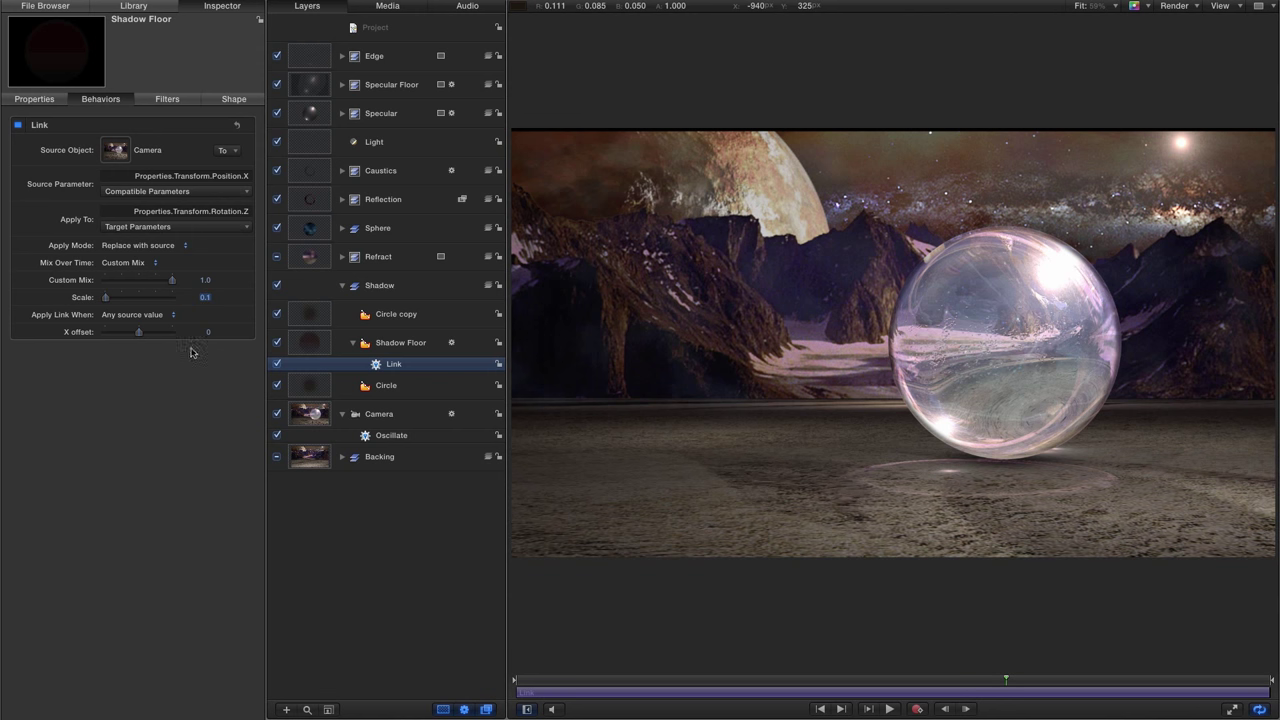
double_click(207, 332)
text(1280)
key(Return)
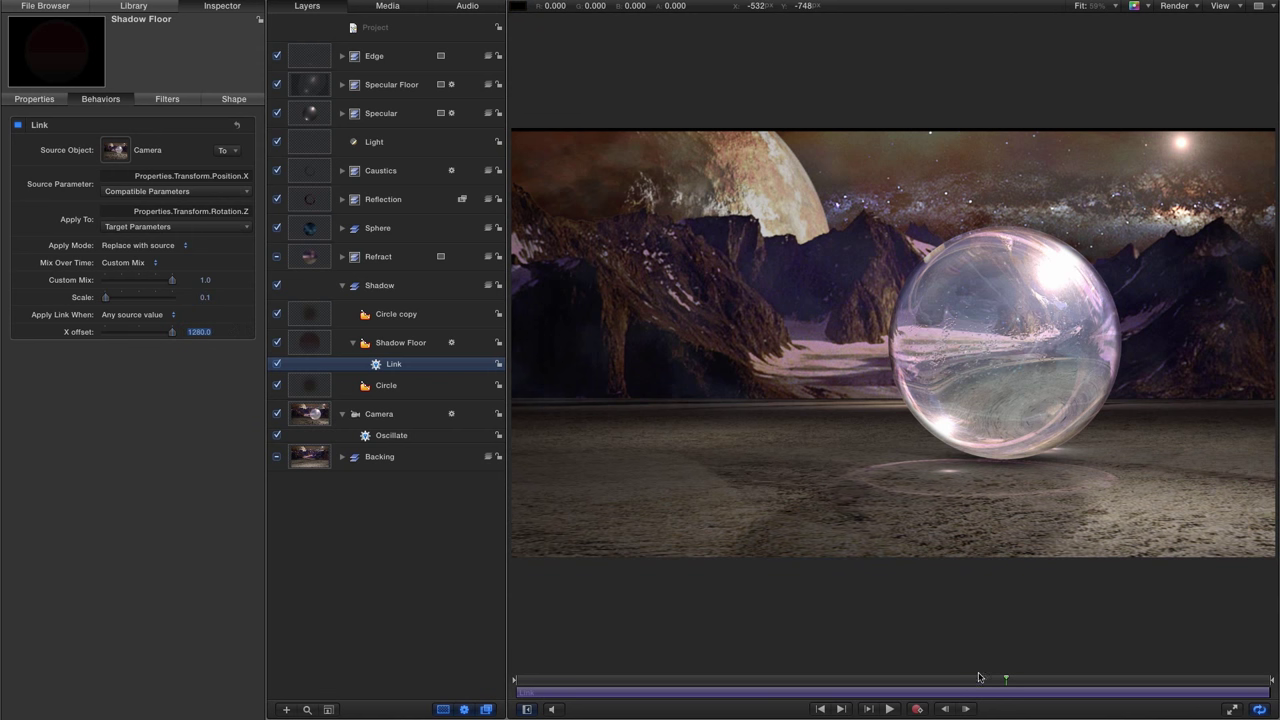
drag(1006, 680, 1035, 690)
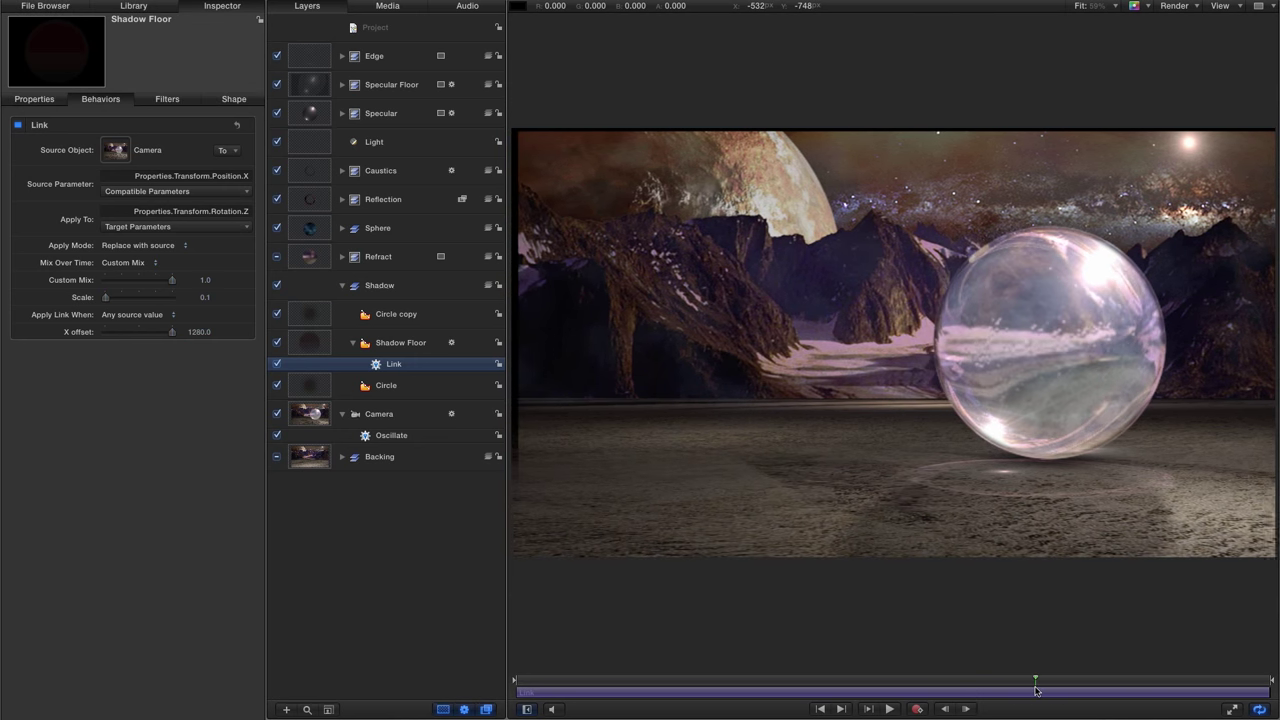
click(889, 709)
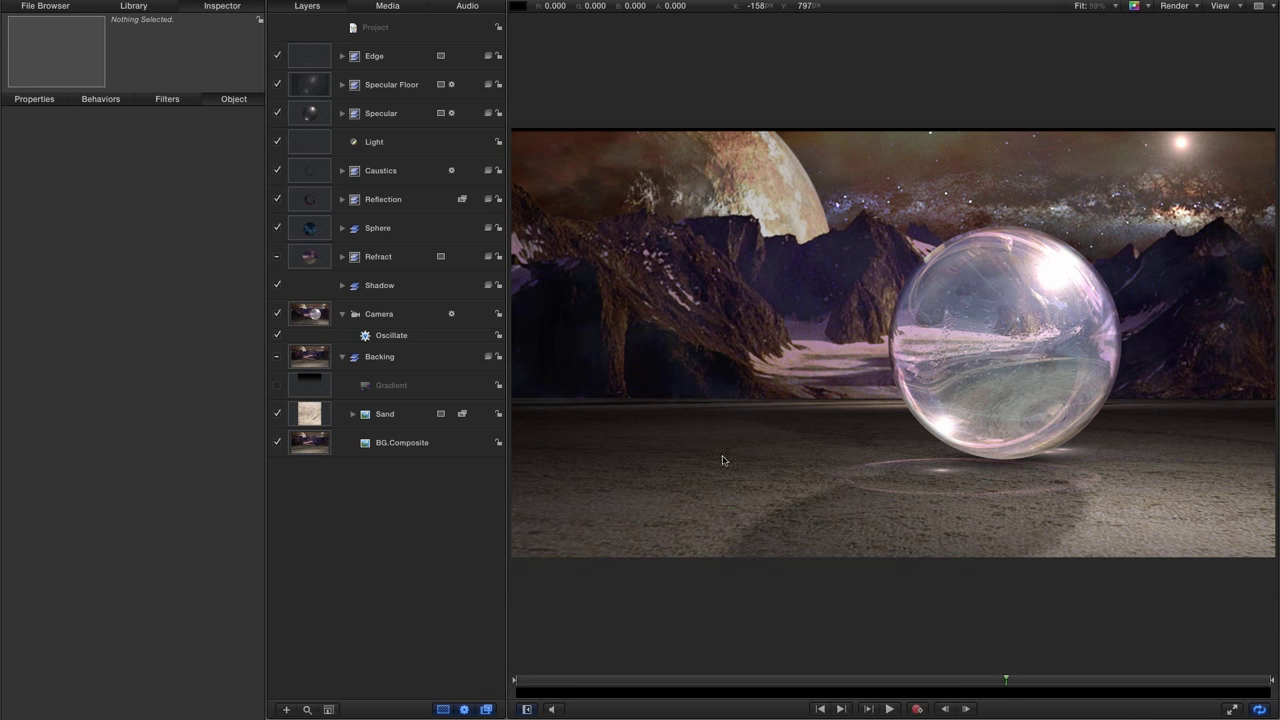
Step: Group all the sphere layers from Edge down to Shadow and name the new group CENTRE
click(342, 356)
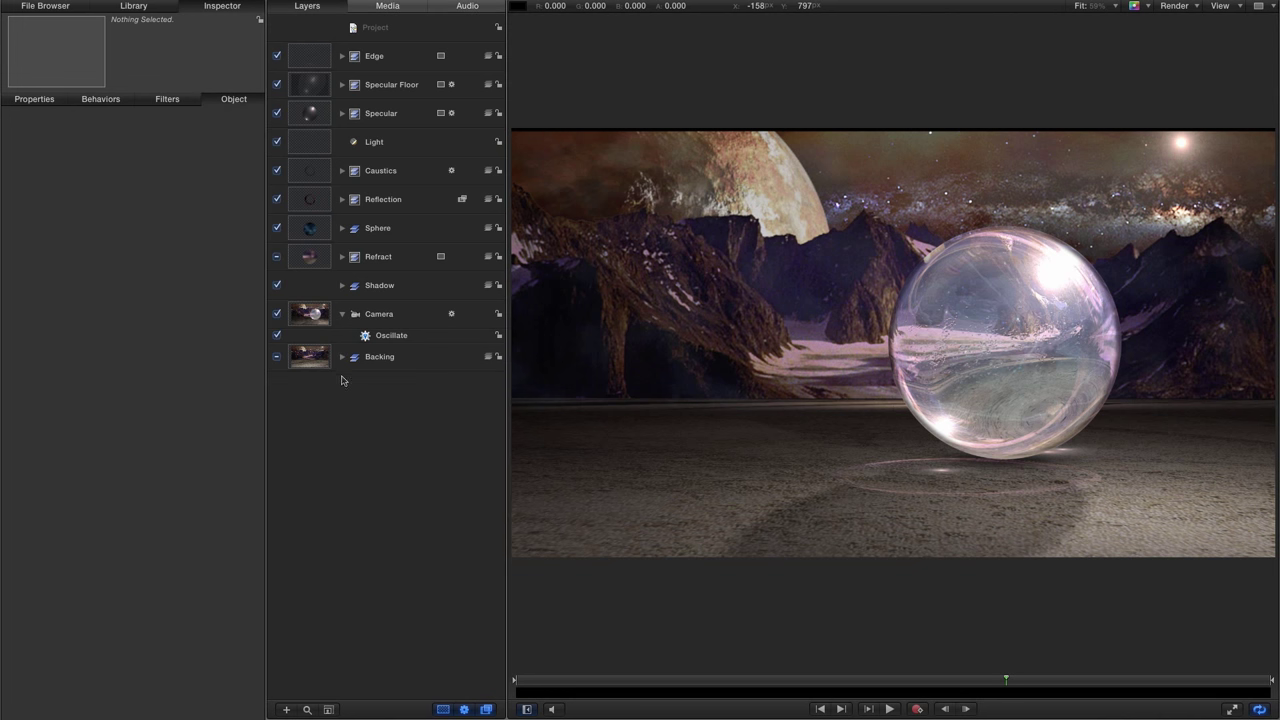
click(312, 57)
shift+click(378, 290)
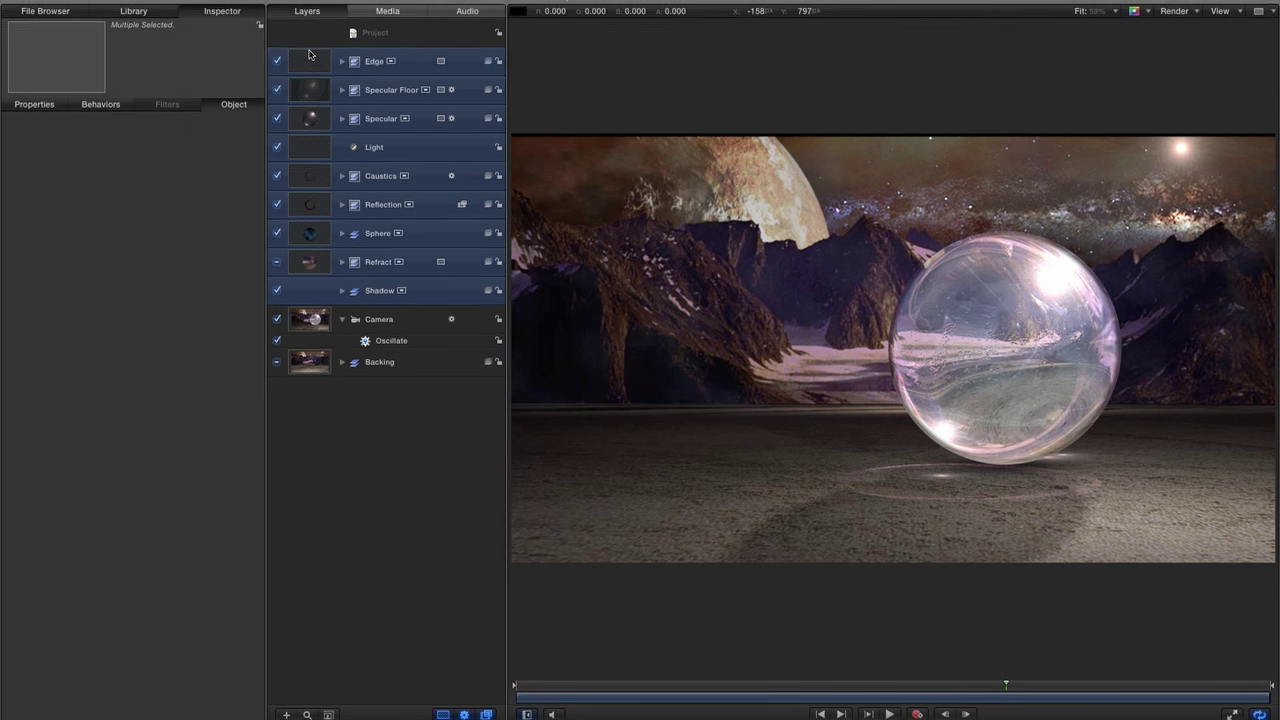
click(190, 7)
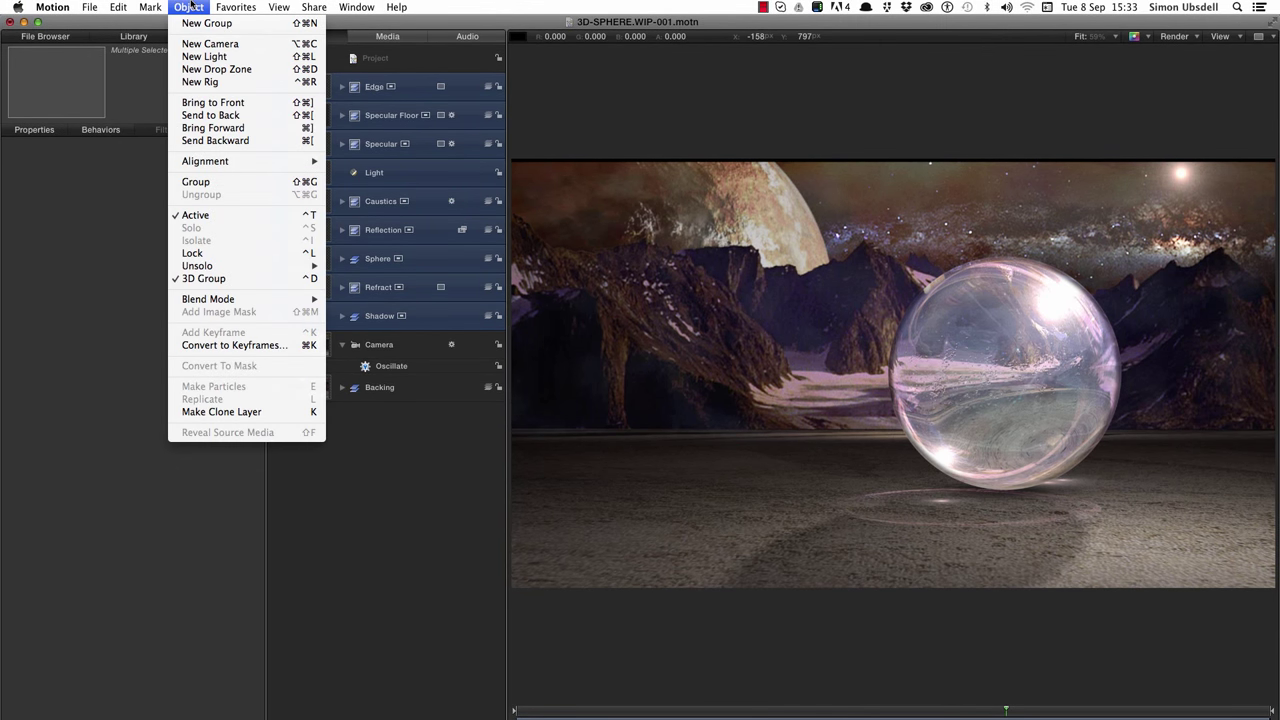
click(217, 186)
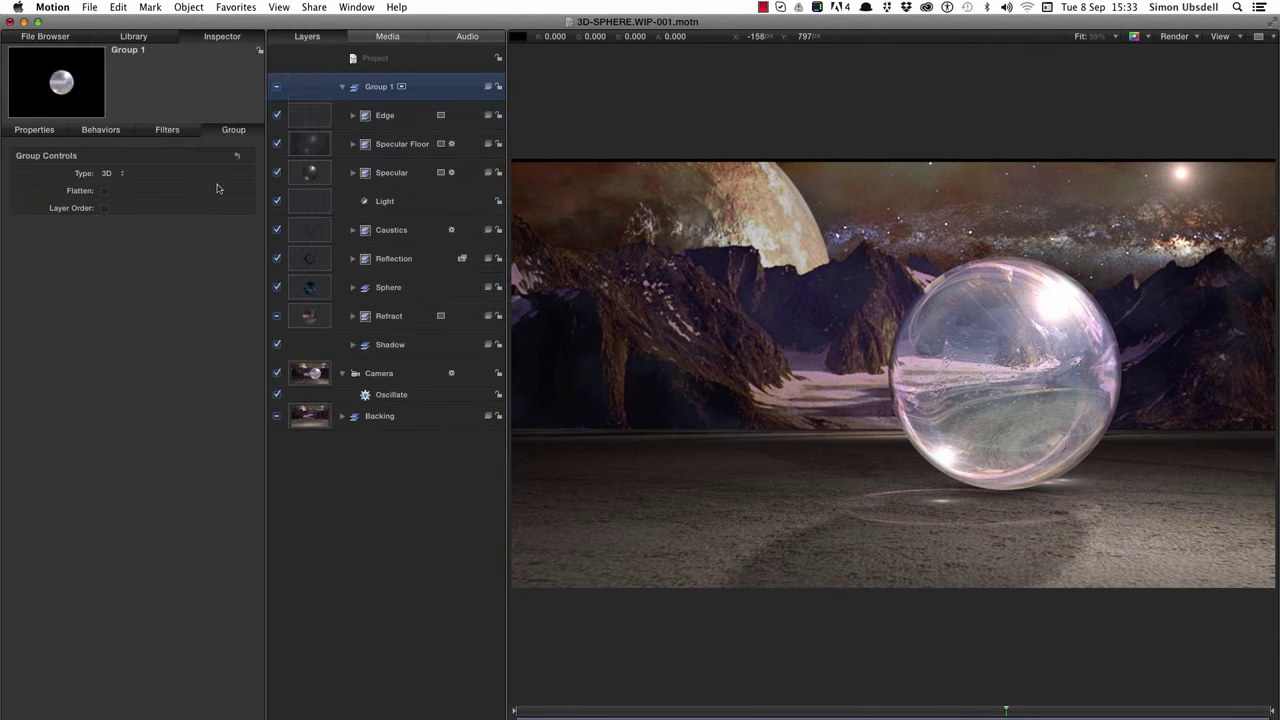
double_click(381, 88)
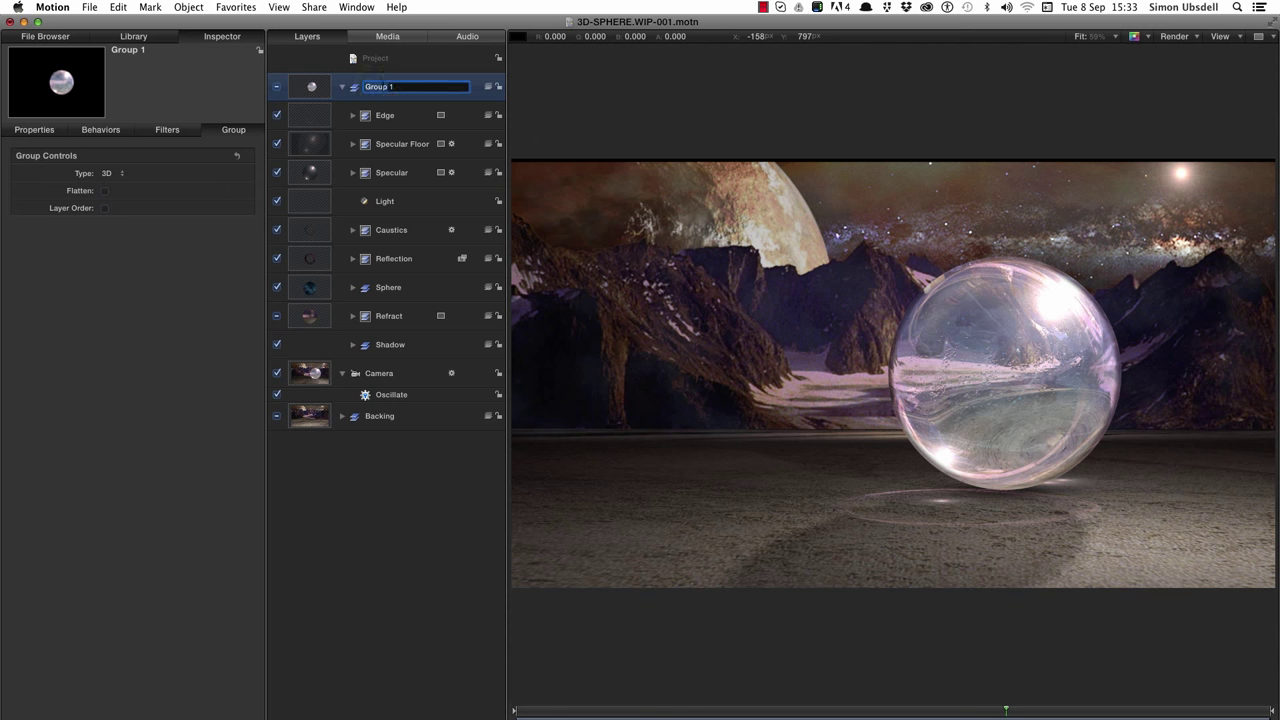
text(G)
key(Return)
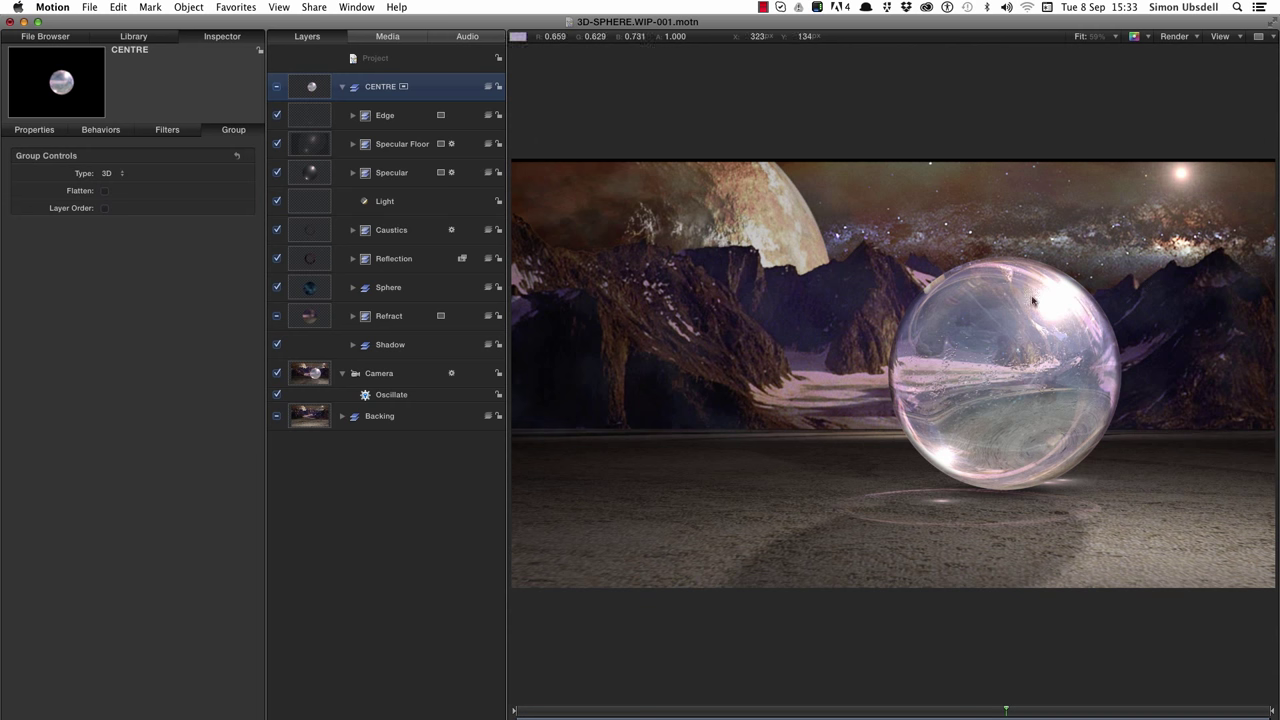
Step: Examine the Link behavior settings of the Specular Floor and Caustics groups inside CENTRE, including their X offsets
click(353, 116)
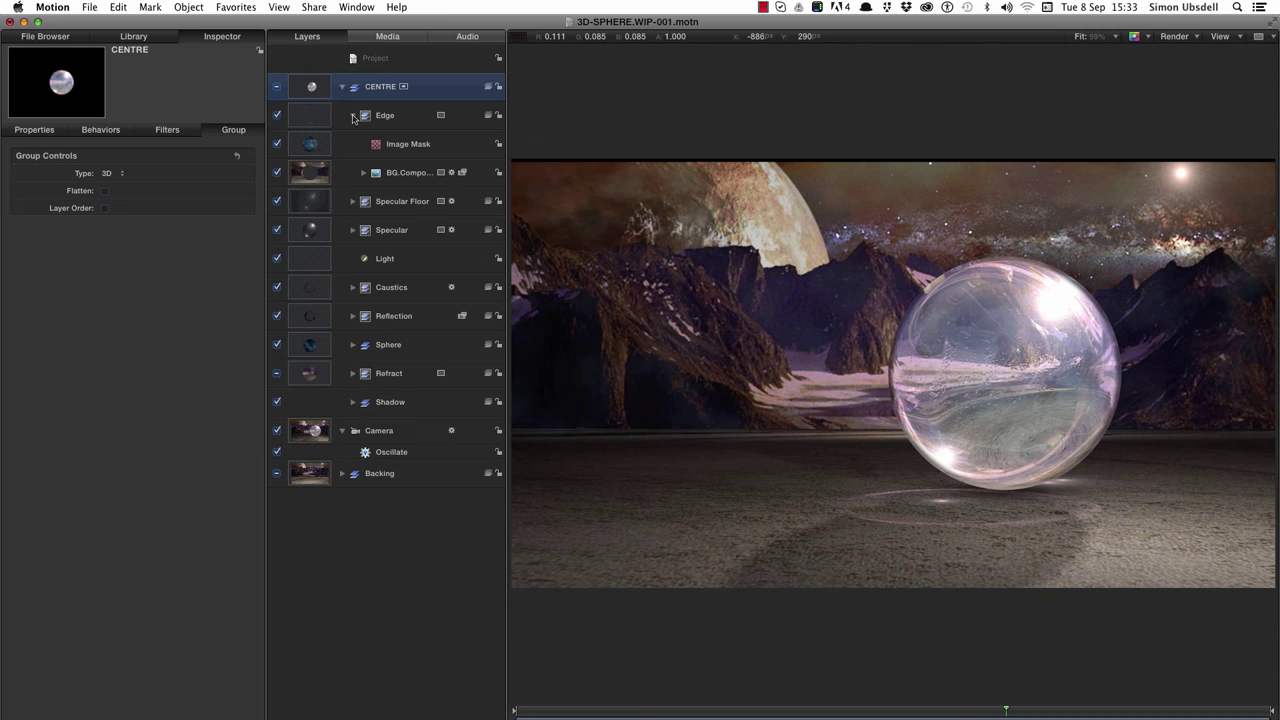
click(353, 116)
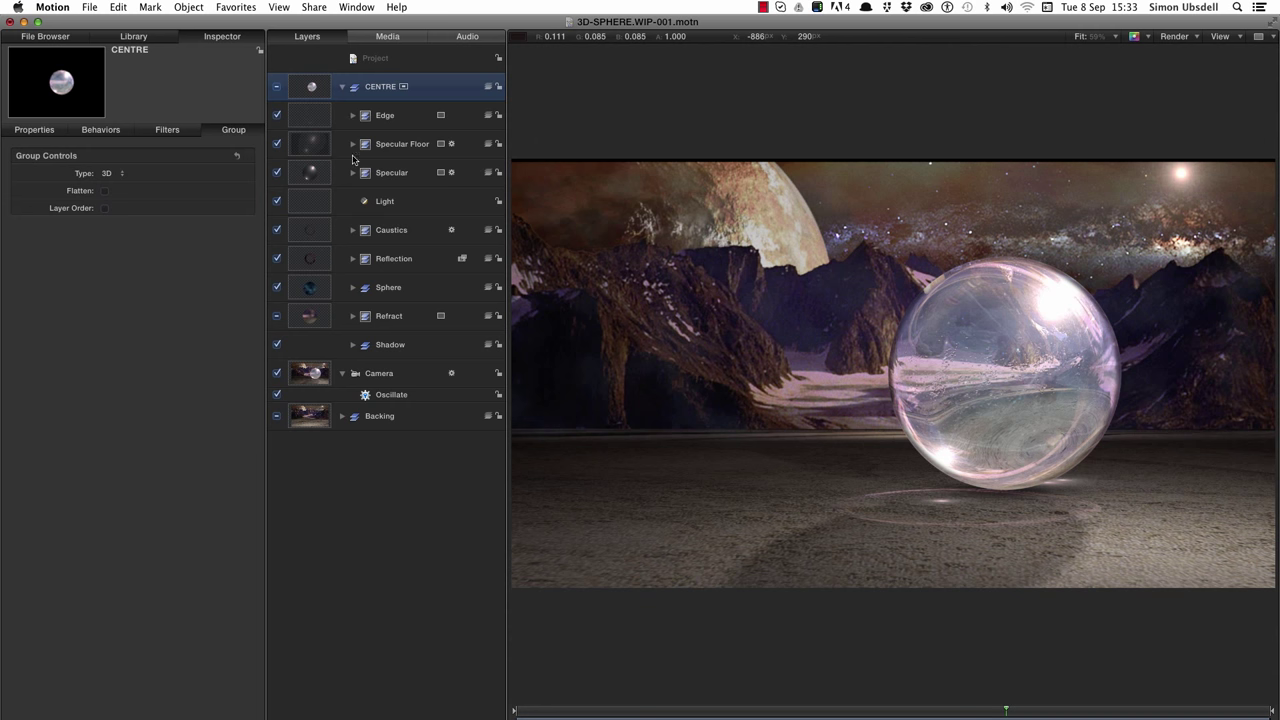
click(353, 144)
click(395, 193)
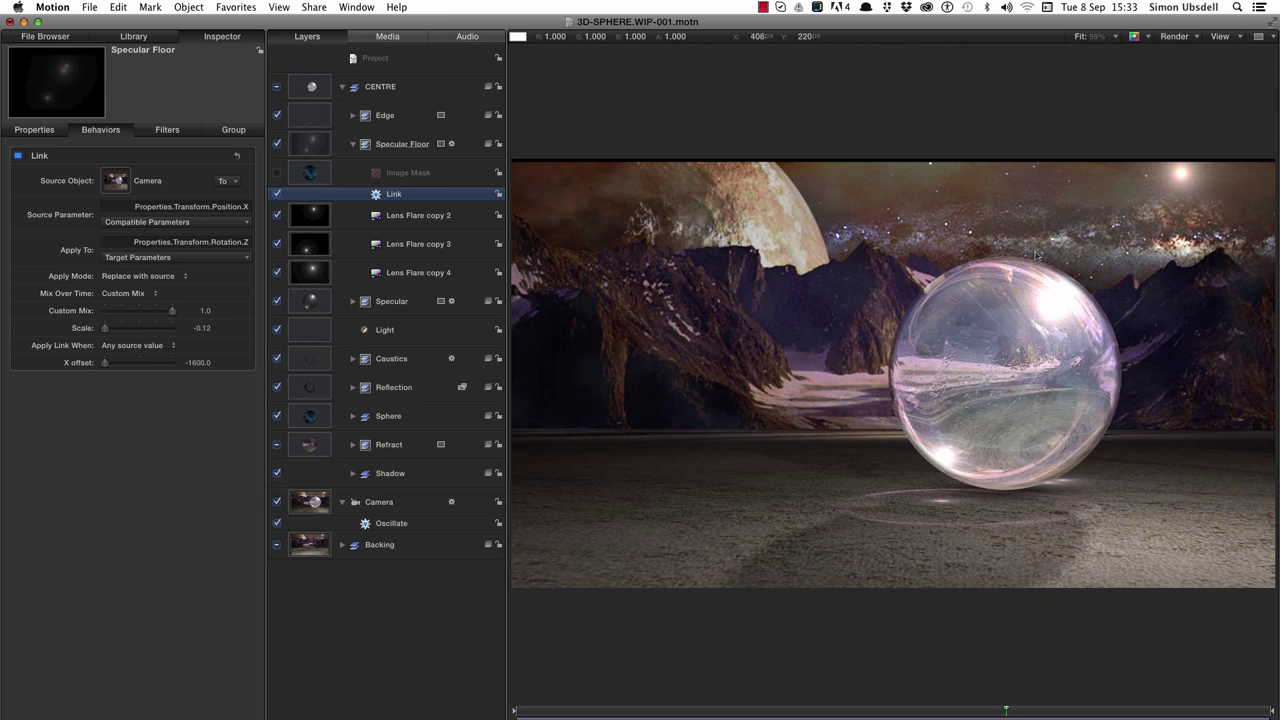
click(353, 146)
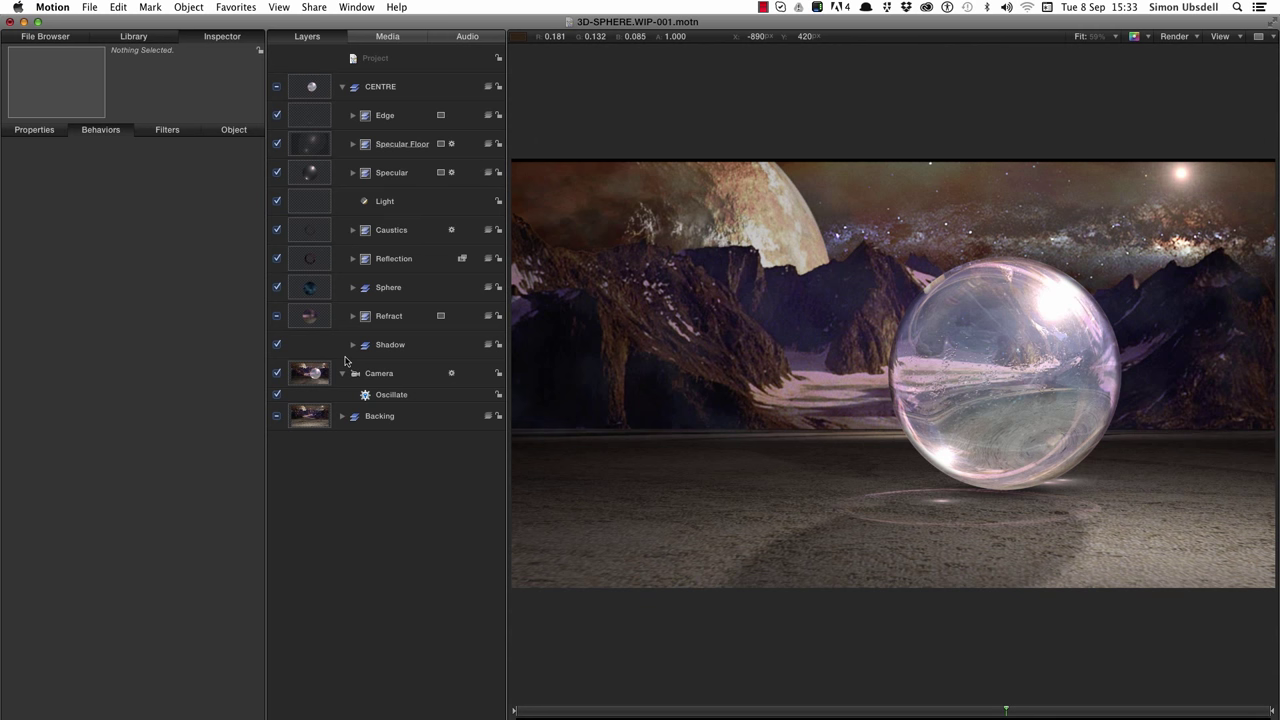
click(351, 232)
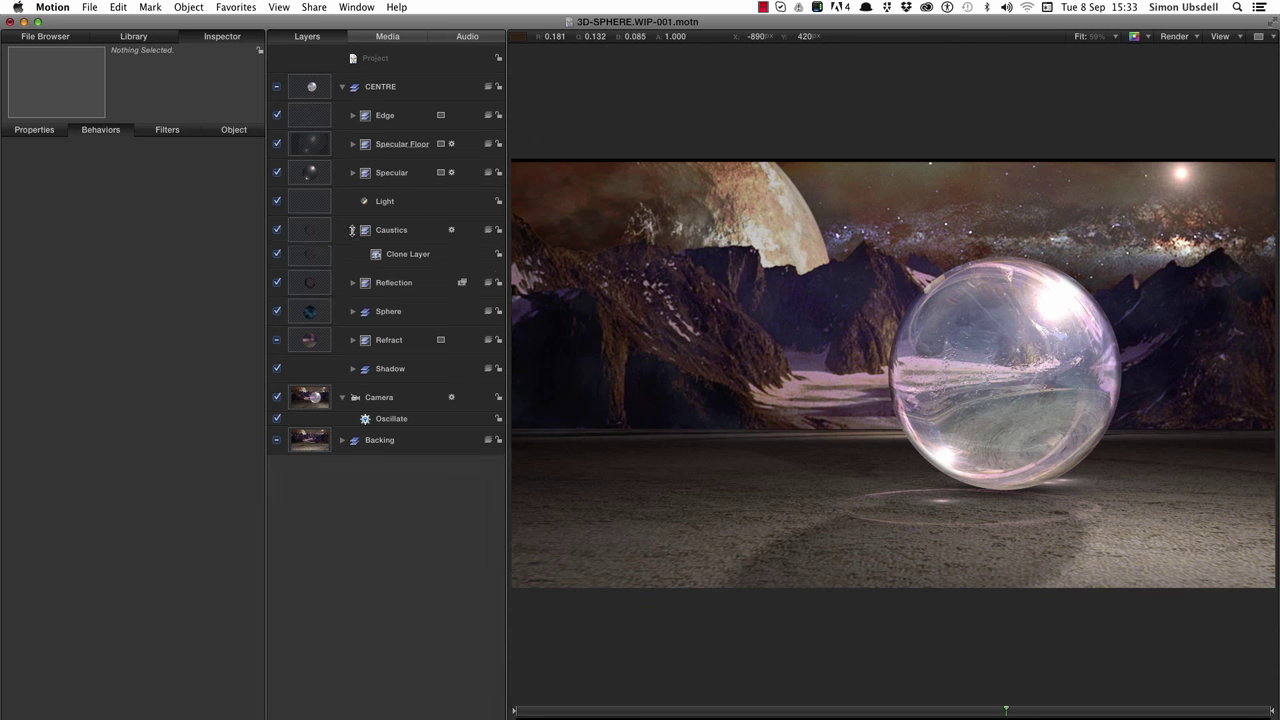
click(396, 253)
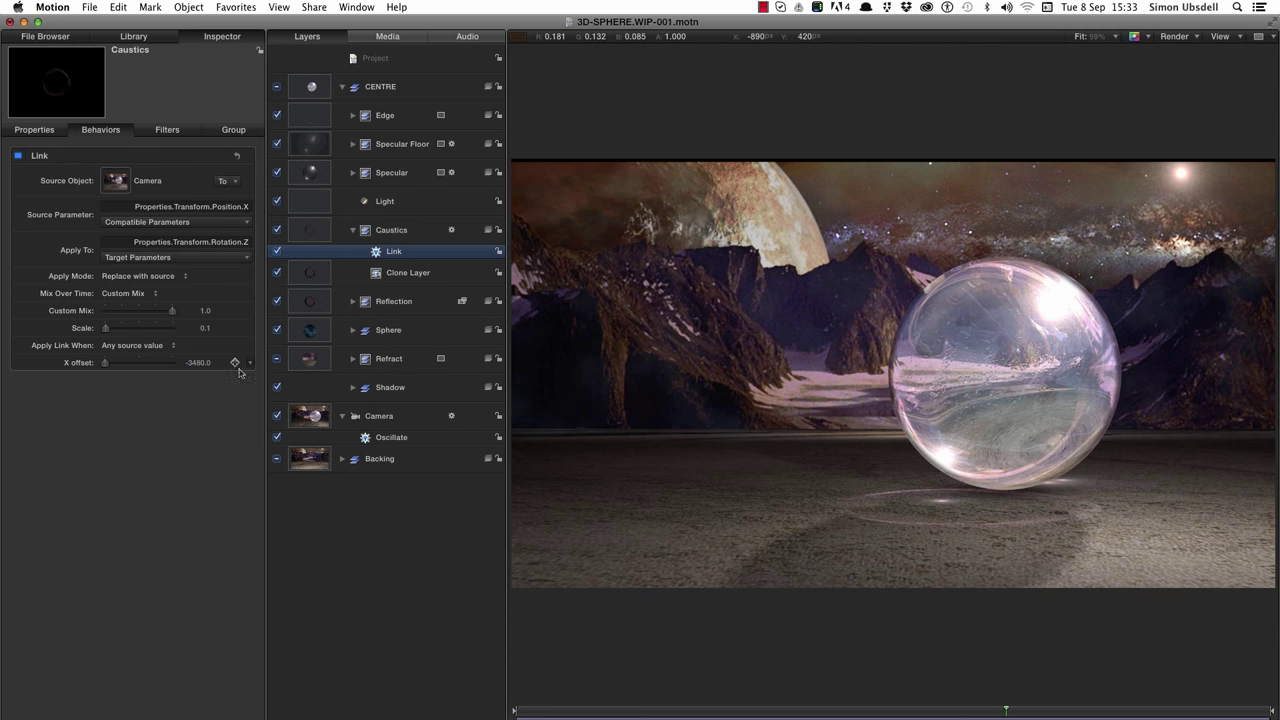
click(195, 365)
click(353, 231)
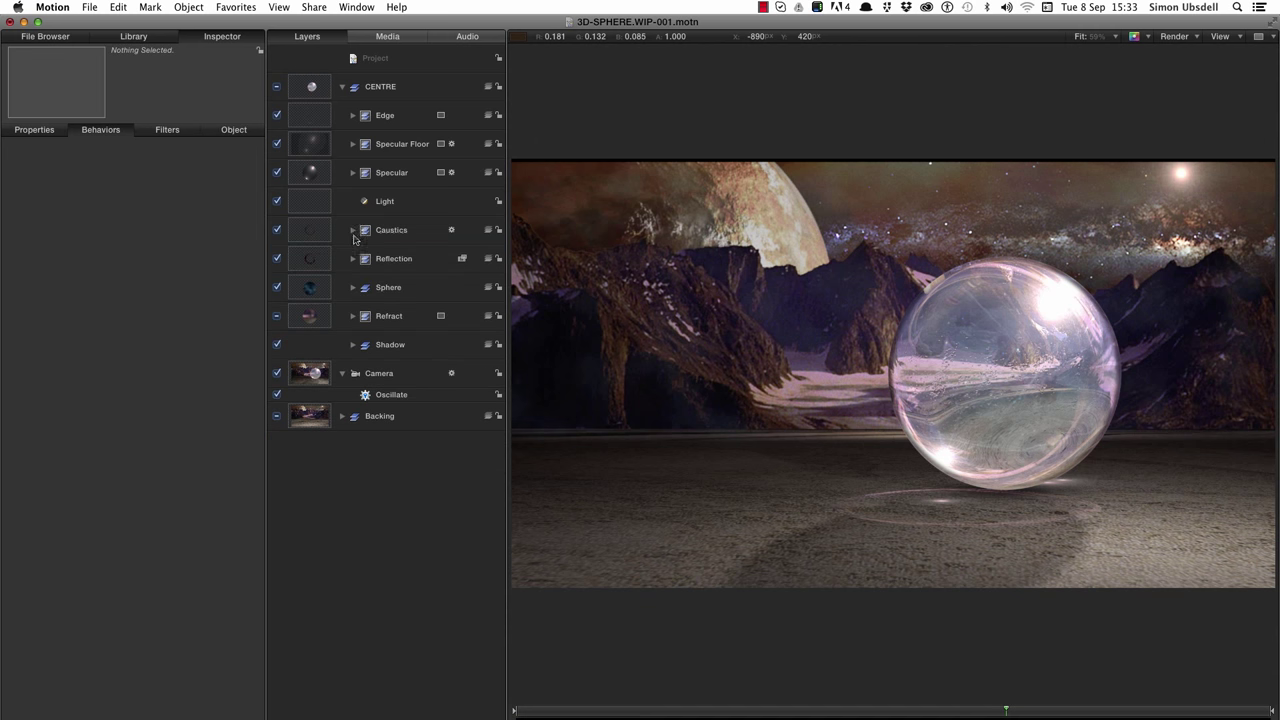
click(342, 87)
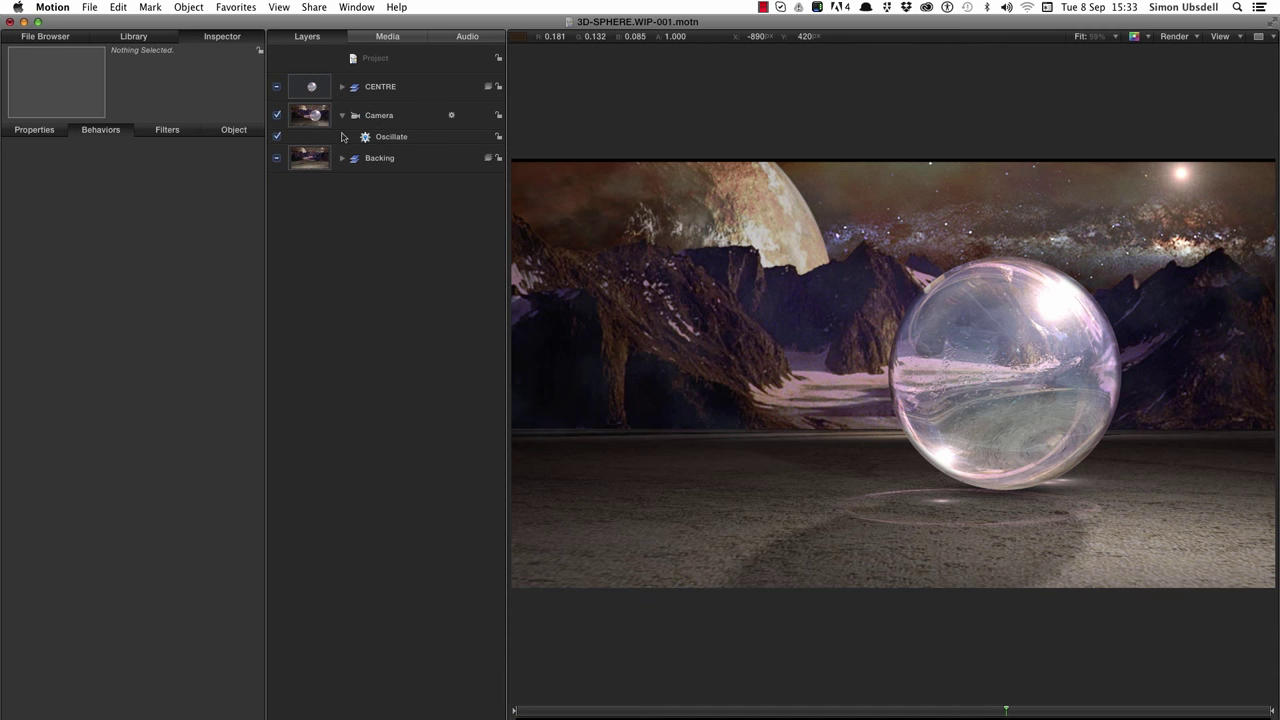
Step: Duplicate the CENTRE group and name the copy LEFT
click(312, 86)
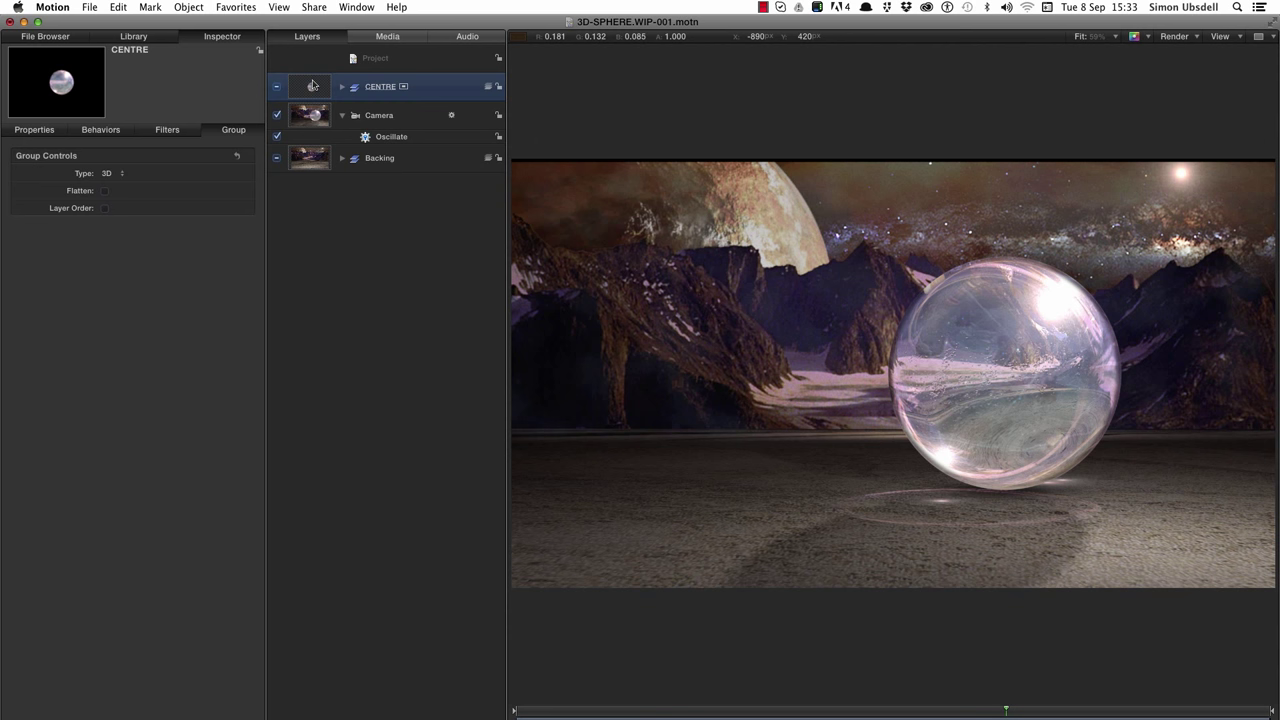
right_click(312, 86)
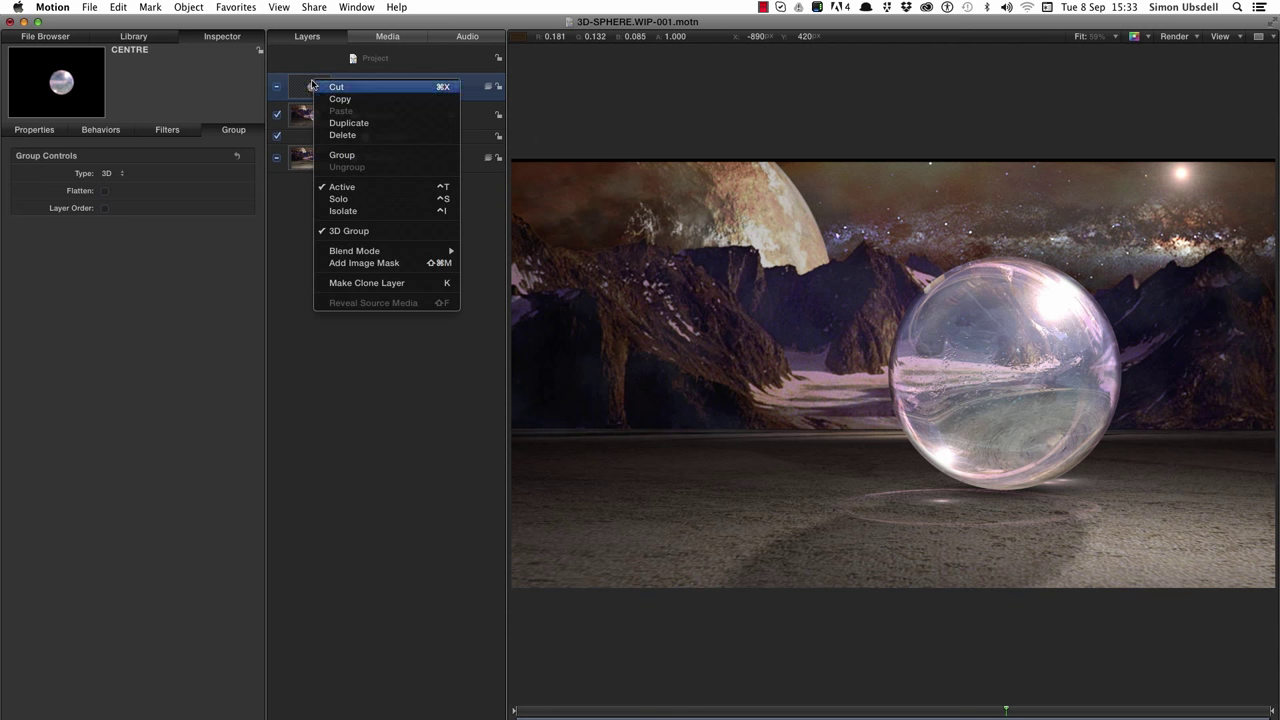
click(345, 123)
double_click(376, 87)
text(LEFT)
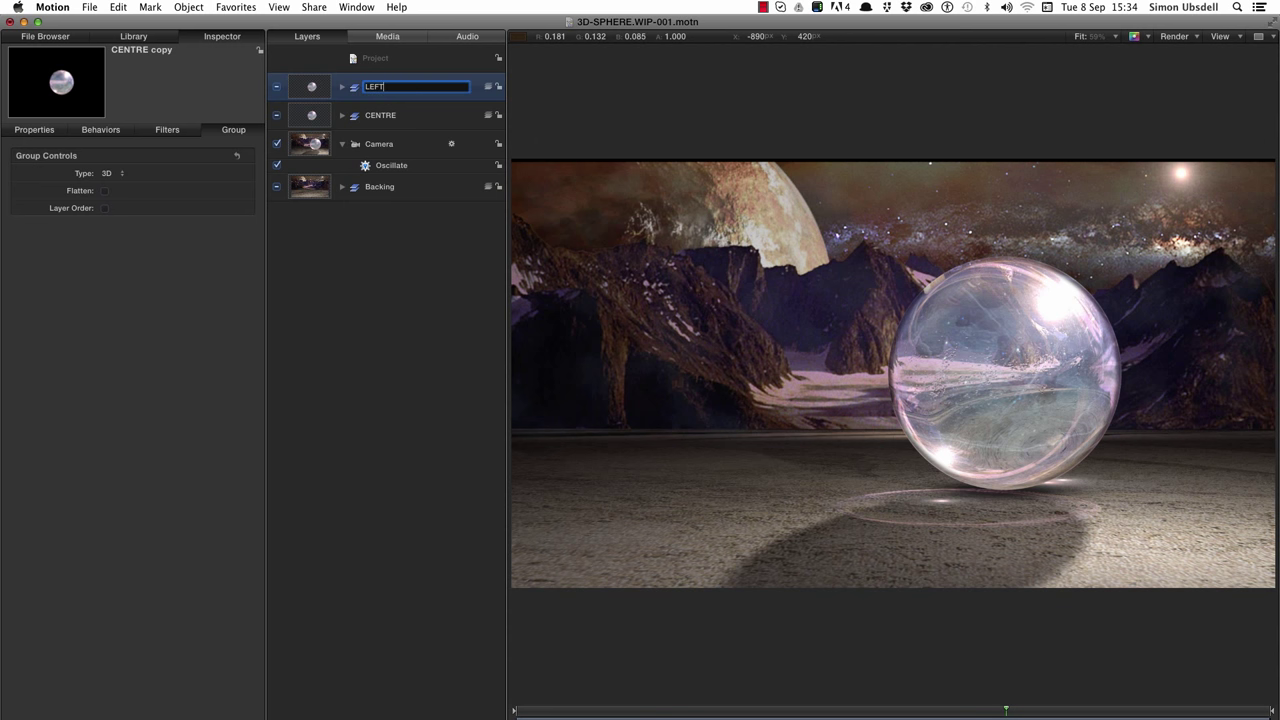
key(Return)
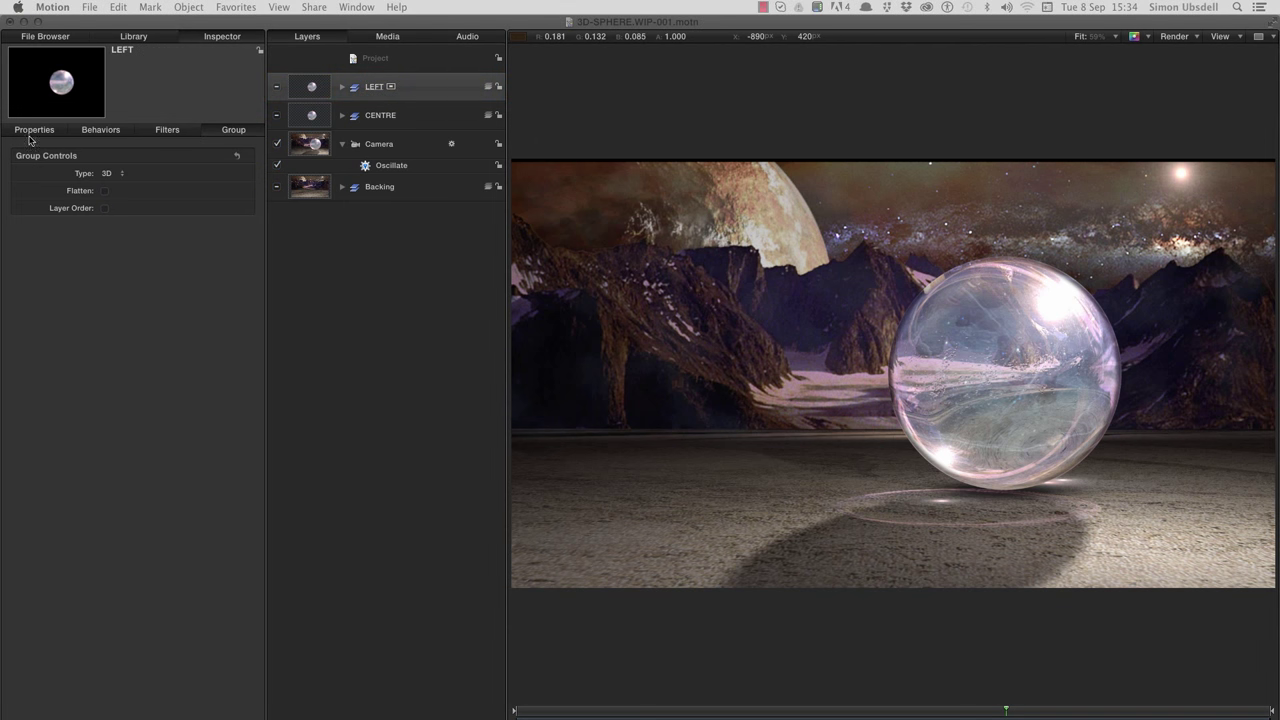
Step: Set the LEFT group's X position to -1600 px and its Z position to -2500 px
click(35, 130)
click(200, 190)
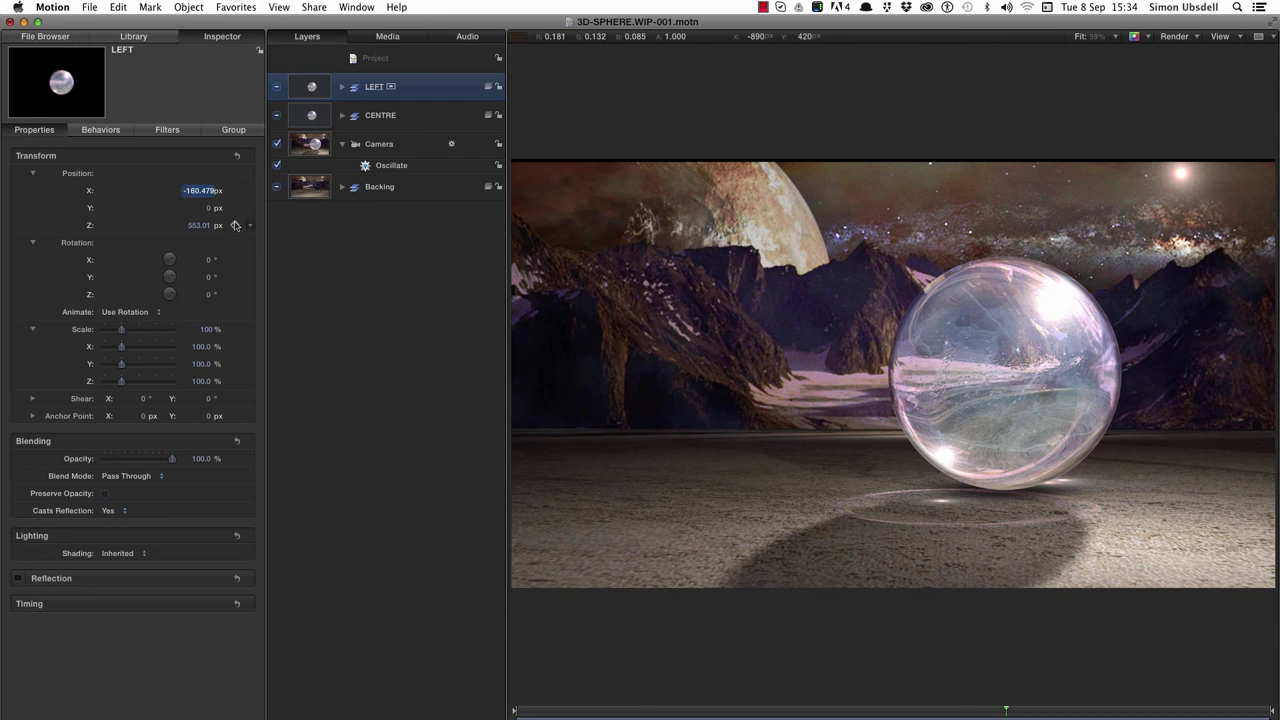
key(BackSpace)
text(-1600)
key(Return)
click(199, 225)
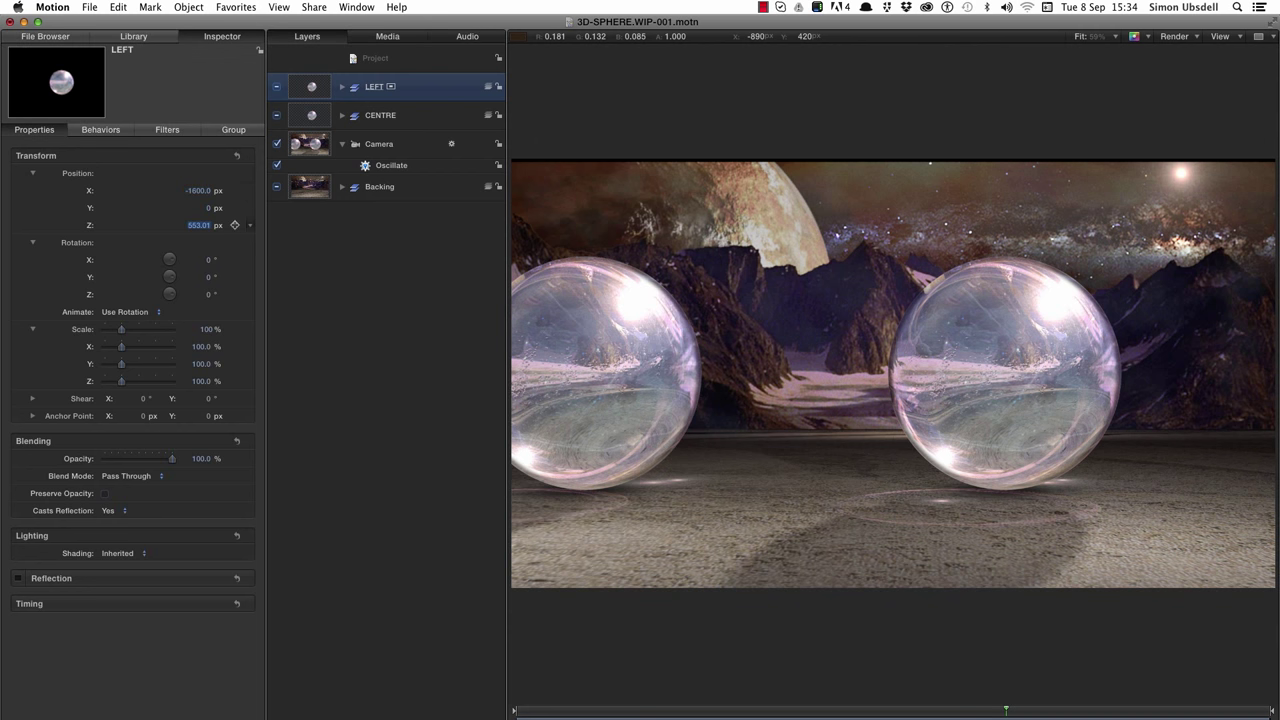
key(BackSpace)
key(Return)
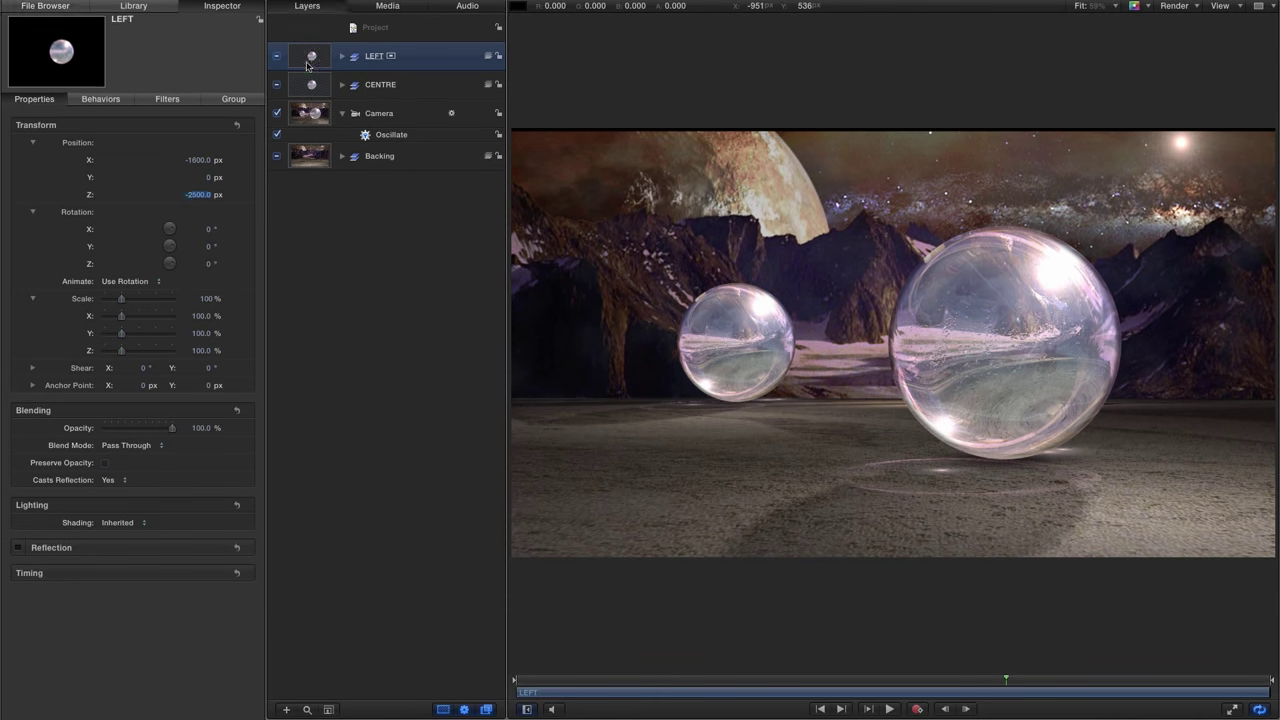
Step: Duplicate the LEFT group and name the copy RIGHT
click(308, 90)
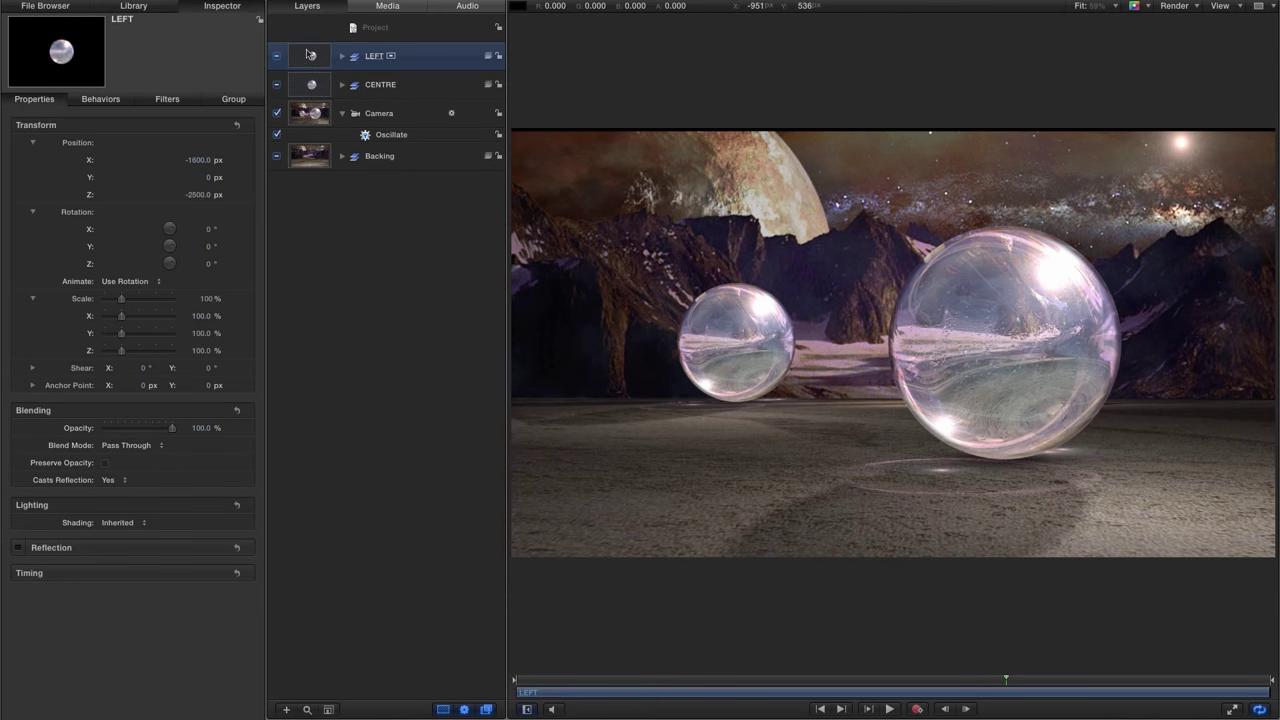
right_click(309, 54)
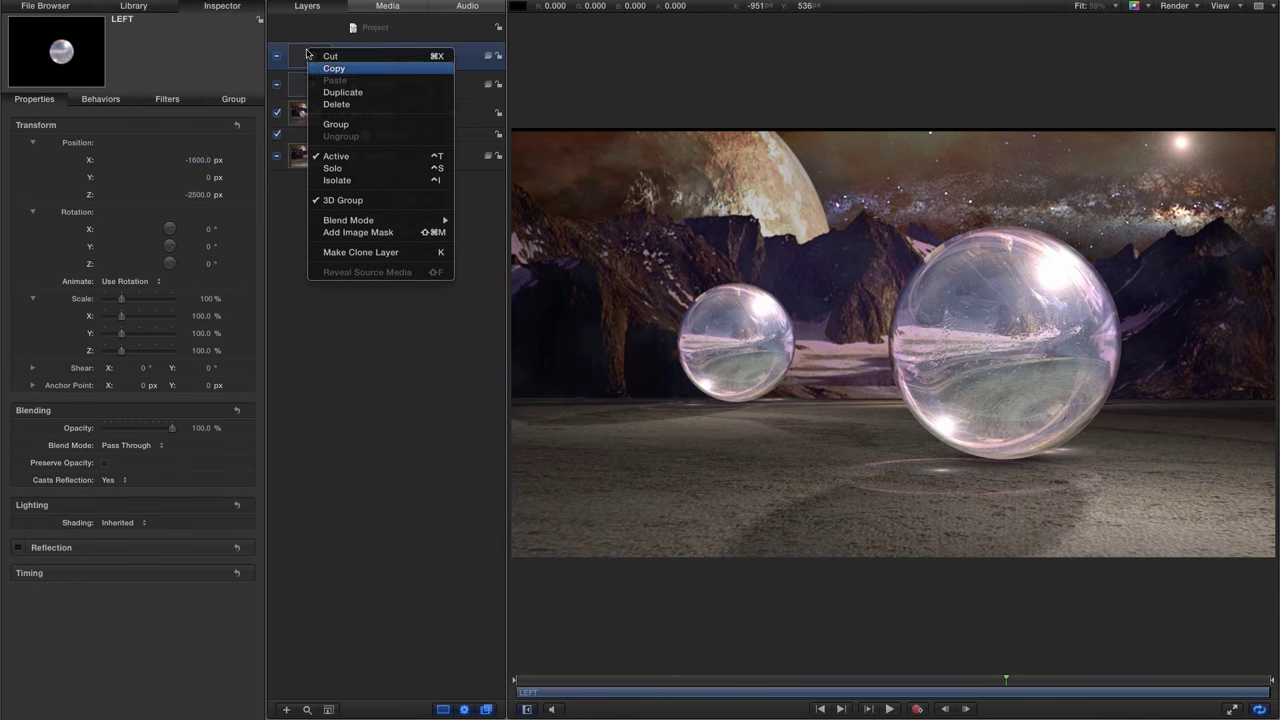
key(Escape)
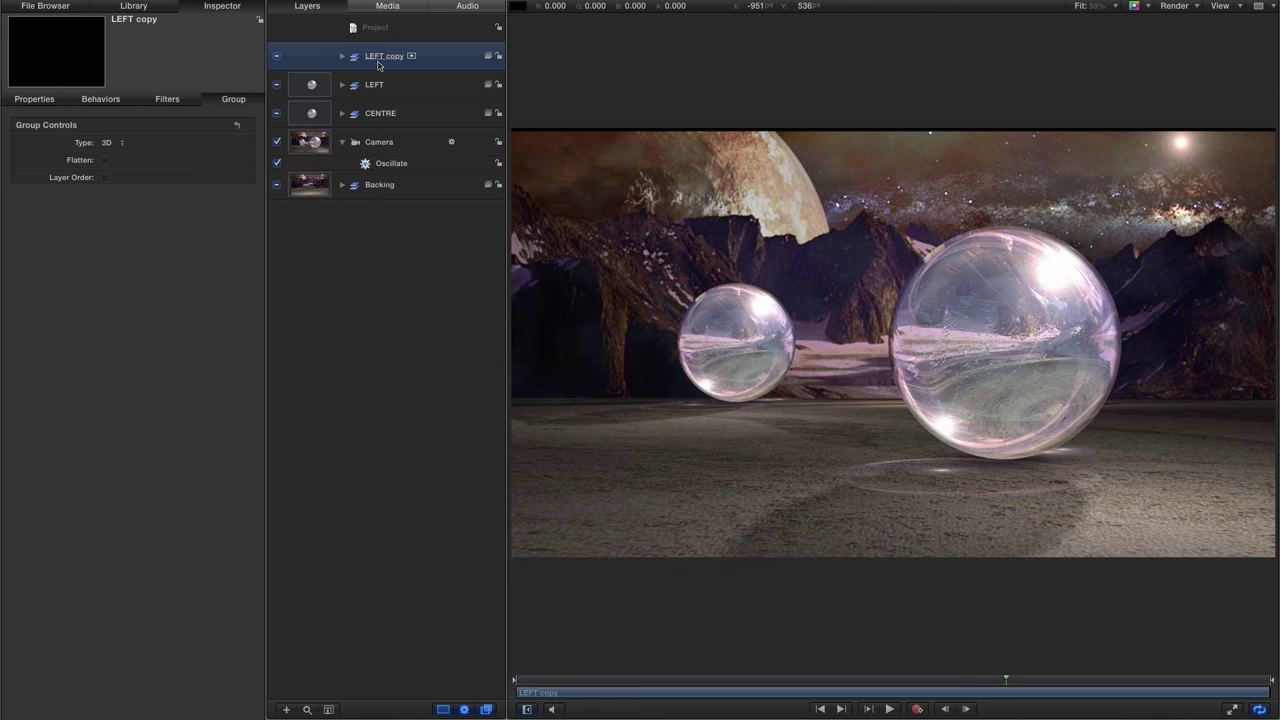
double_click(375, 56)
text(RIGHT)
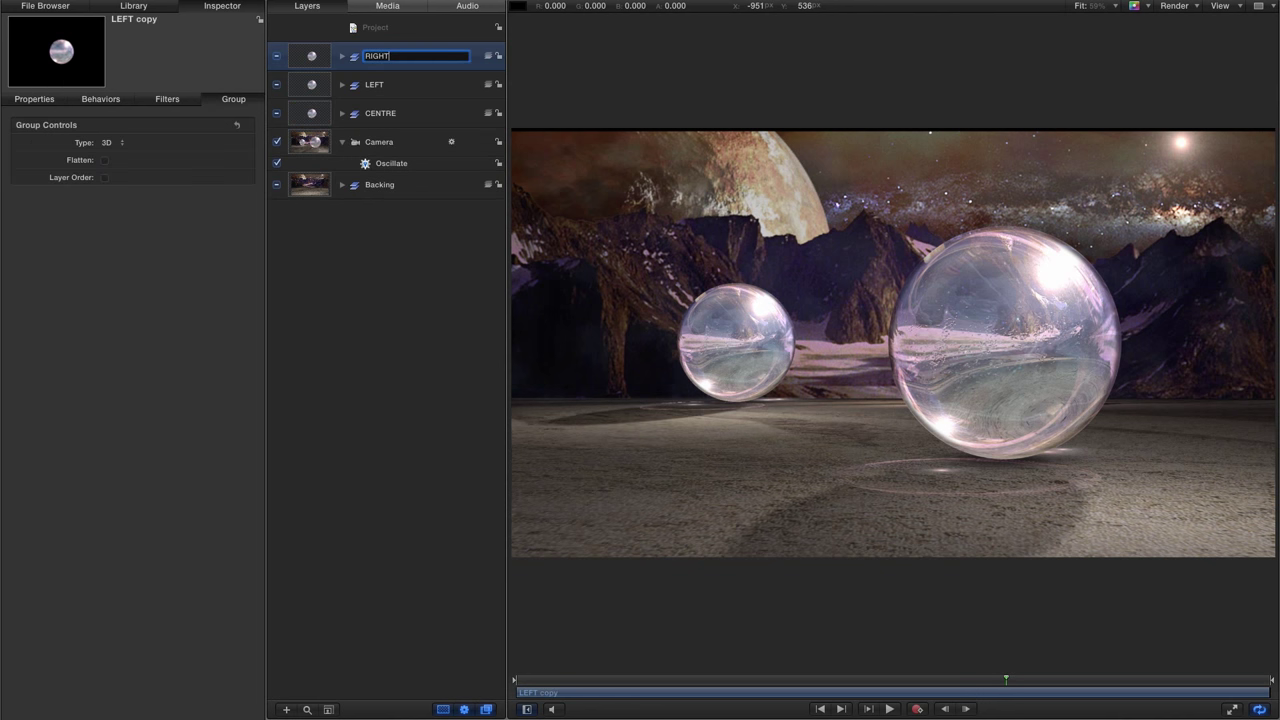
key(Return)
Step: Set the RIGHT group's X position to 1500 px
click(36, 99)
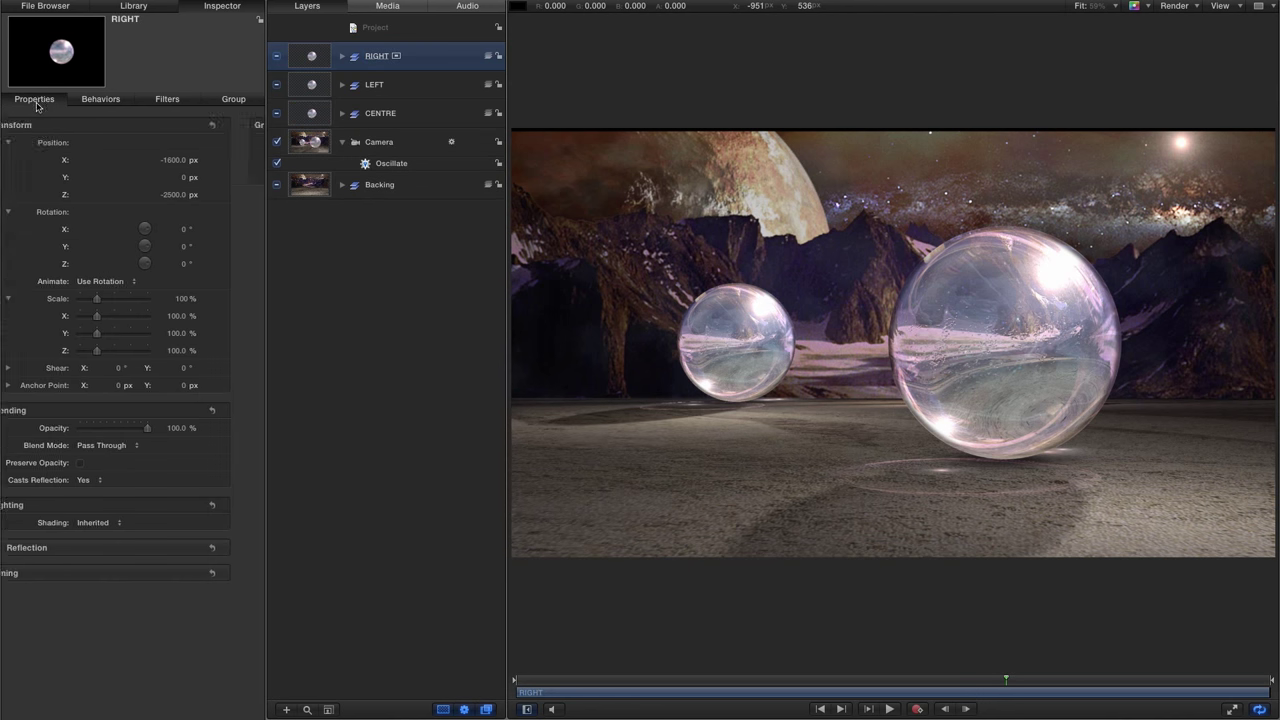
click(198, 160)
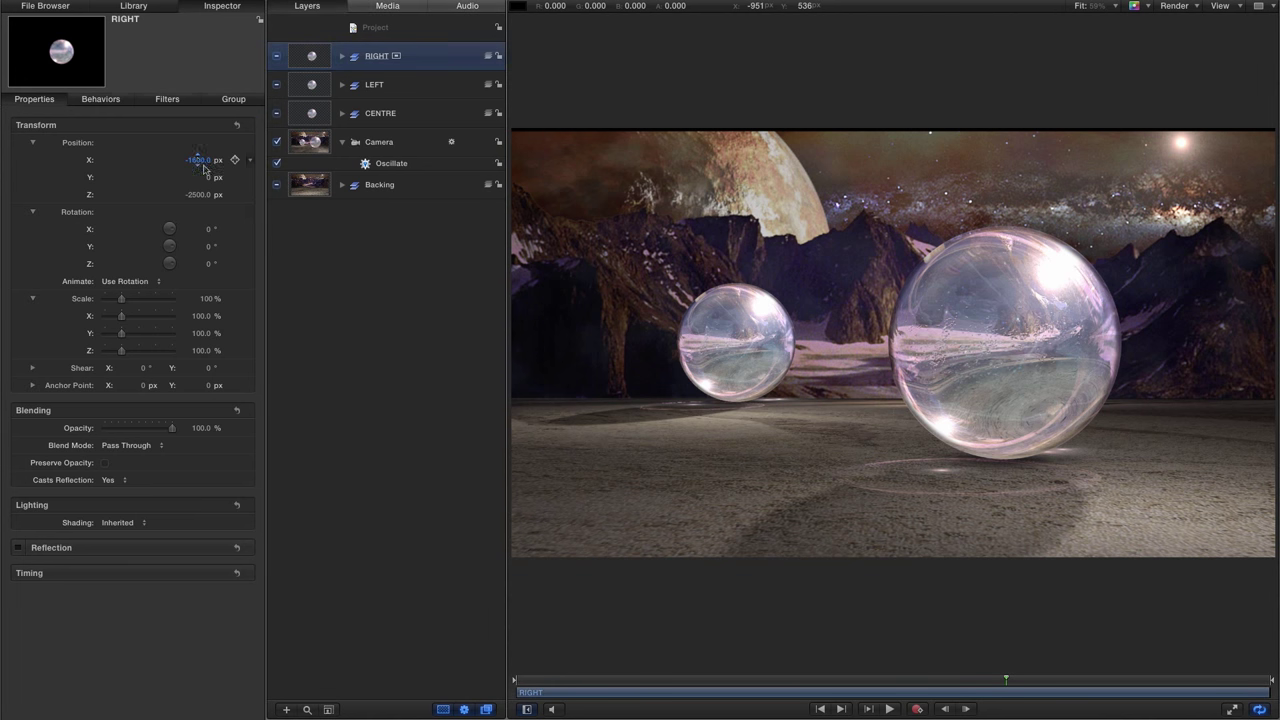
text(10)
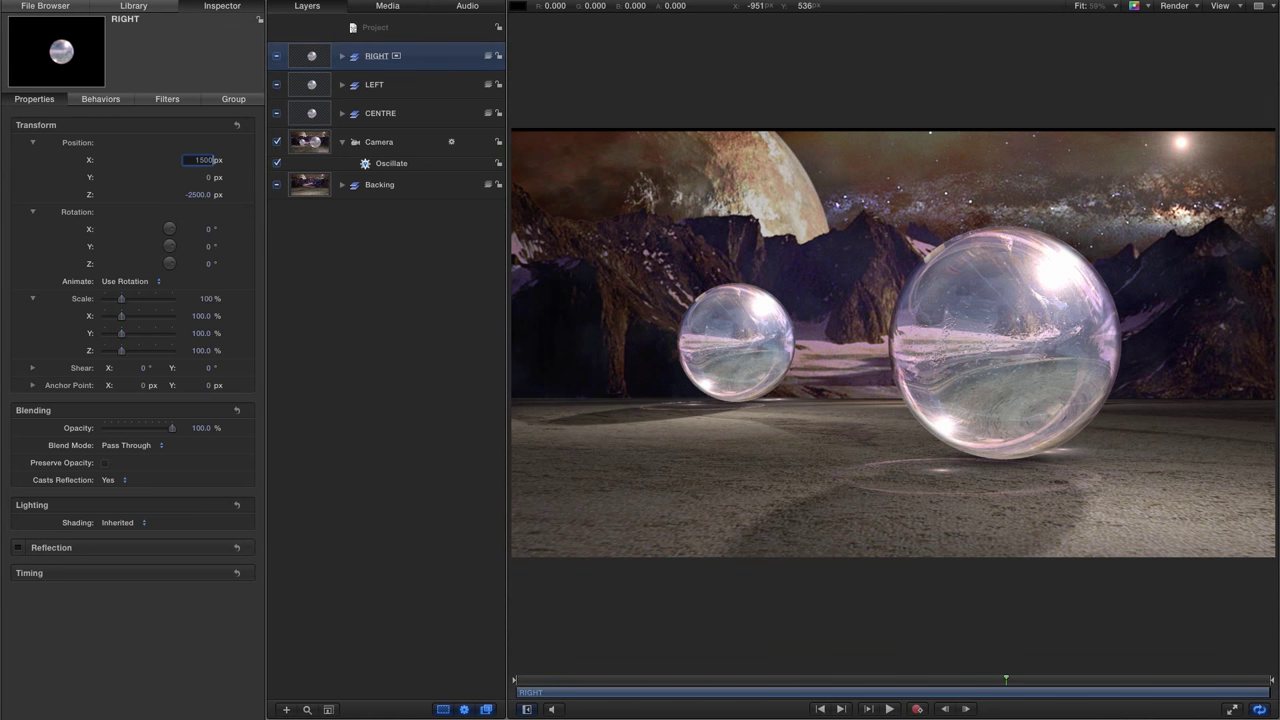
key(Return)
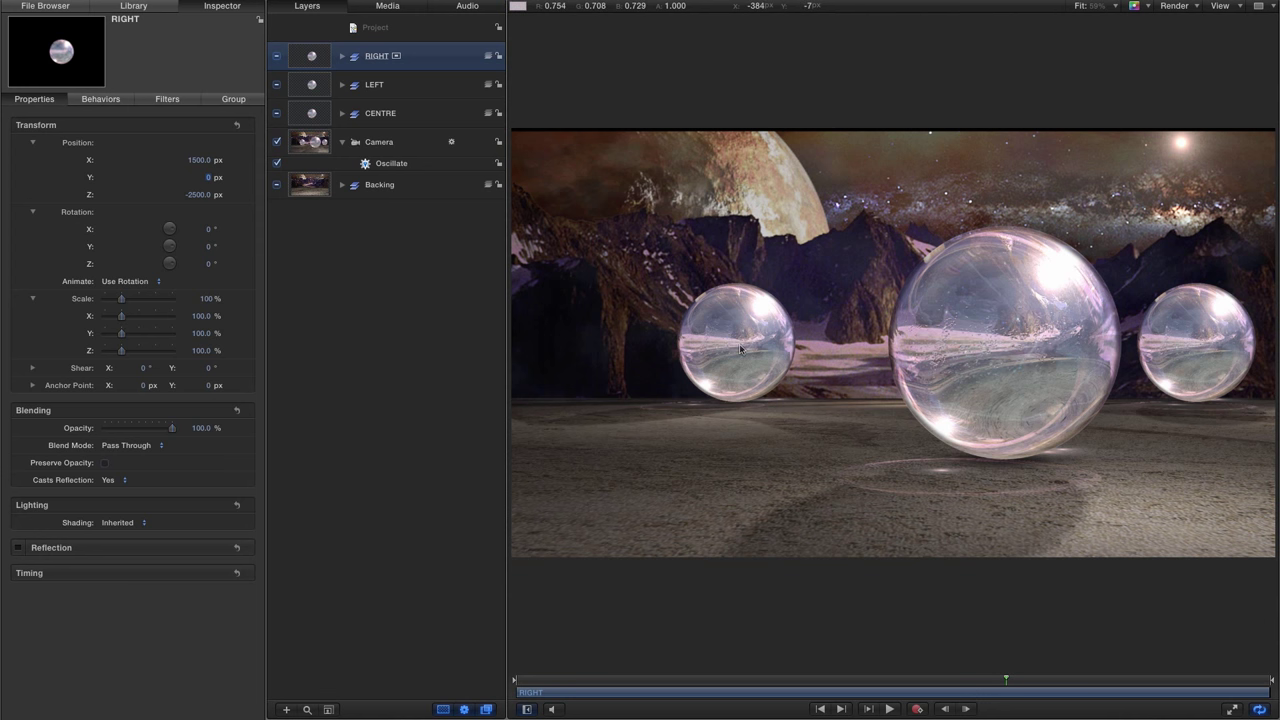
Step: Set the X position of the Bulge copy group, nested in LEFT's Refract copy, to 350 px
click(342, 85)
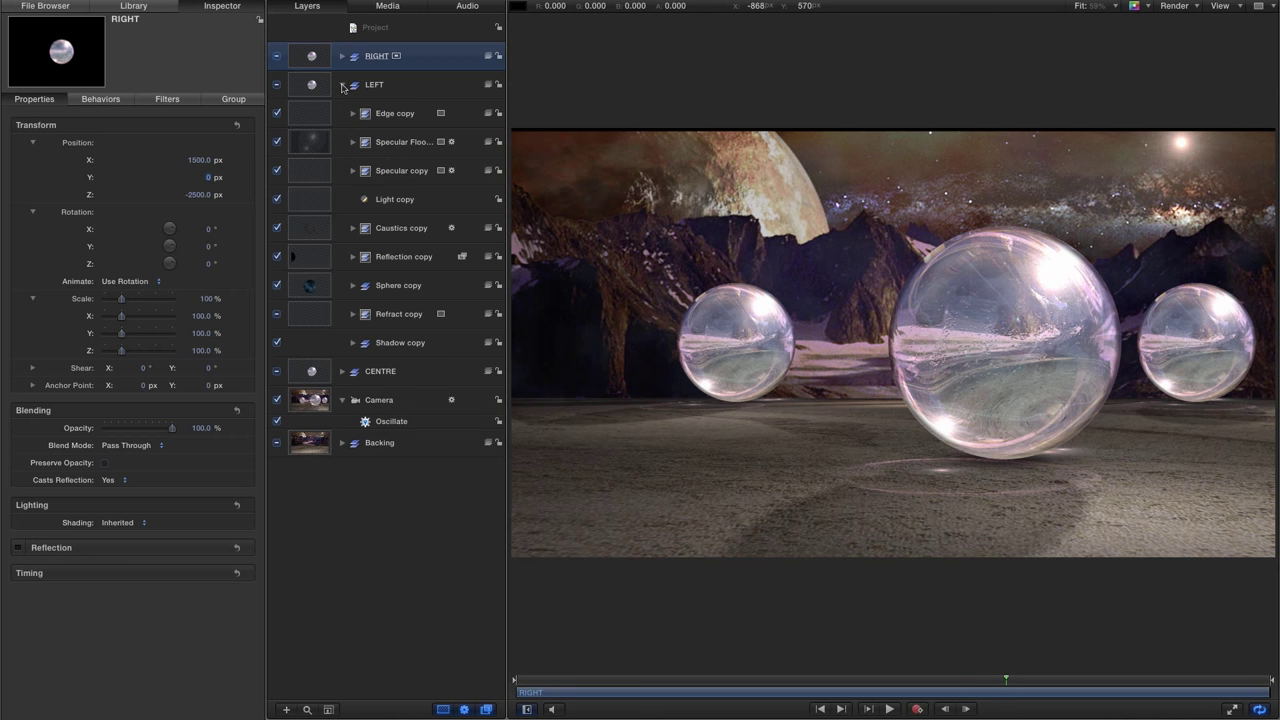
key(shift+super+a)
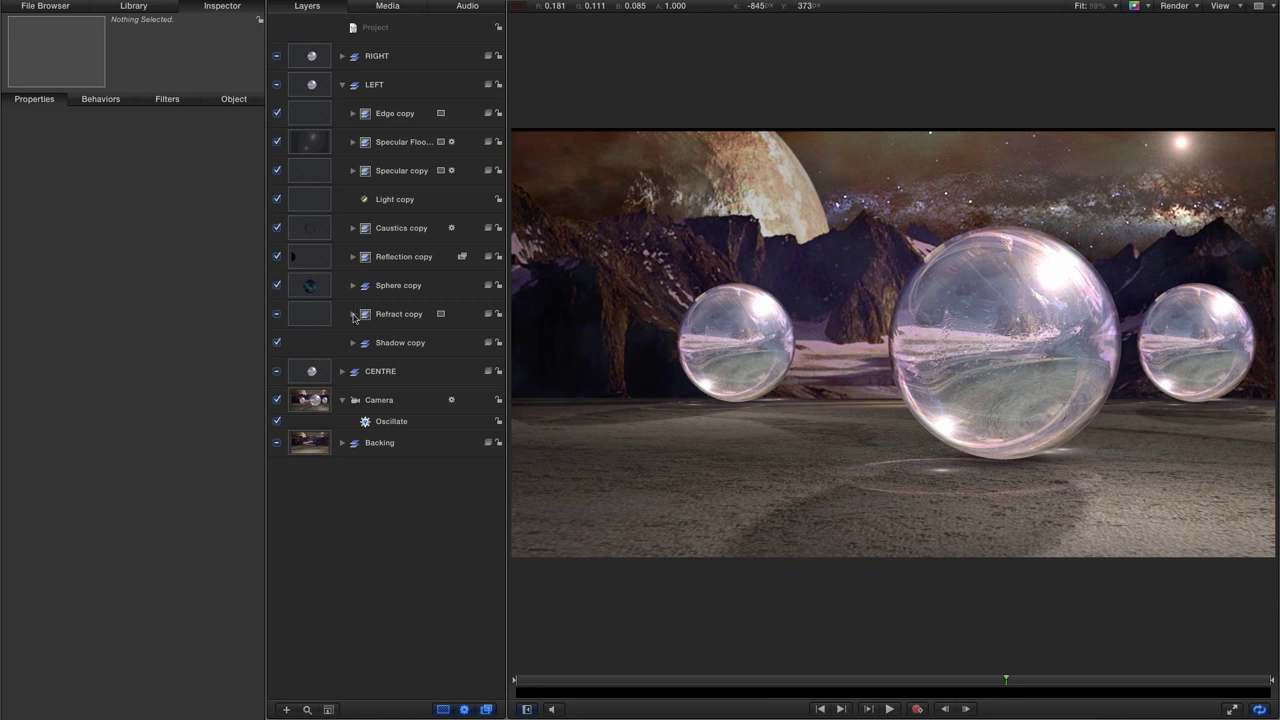
click(353, 315)
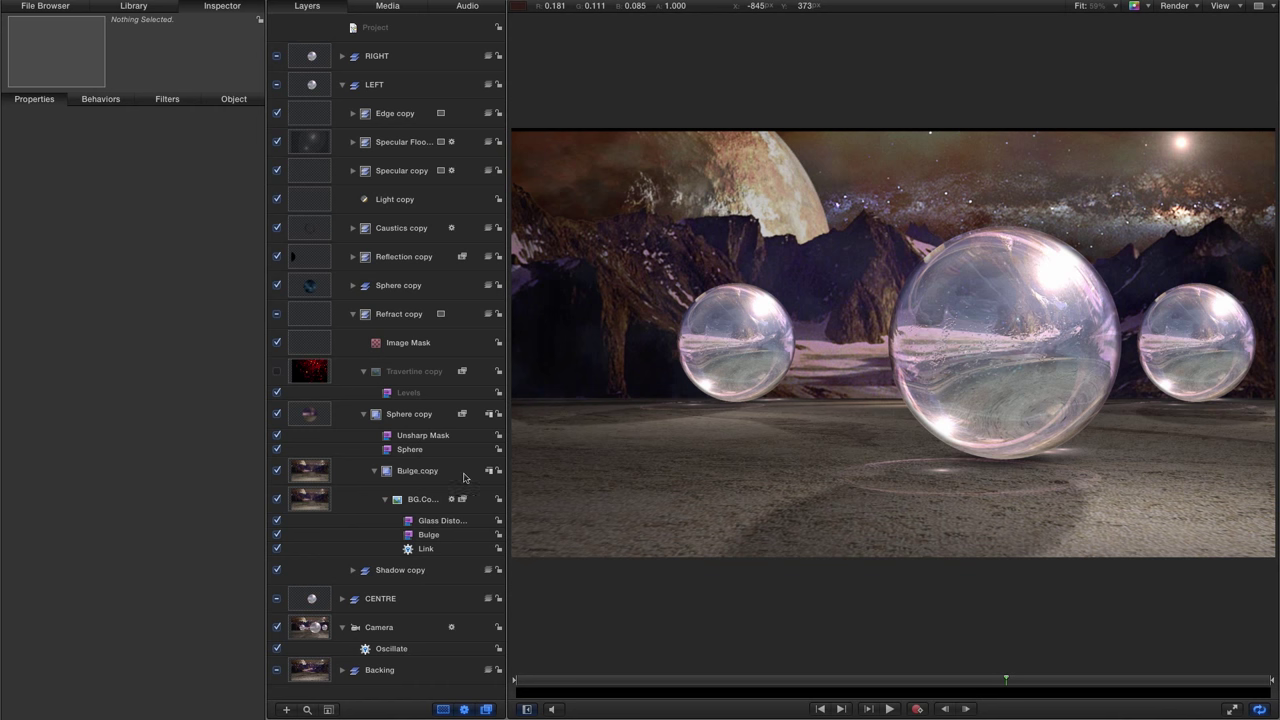
click(310, 472)
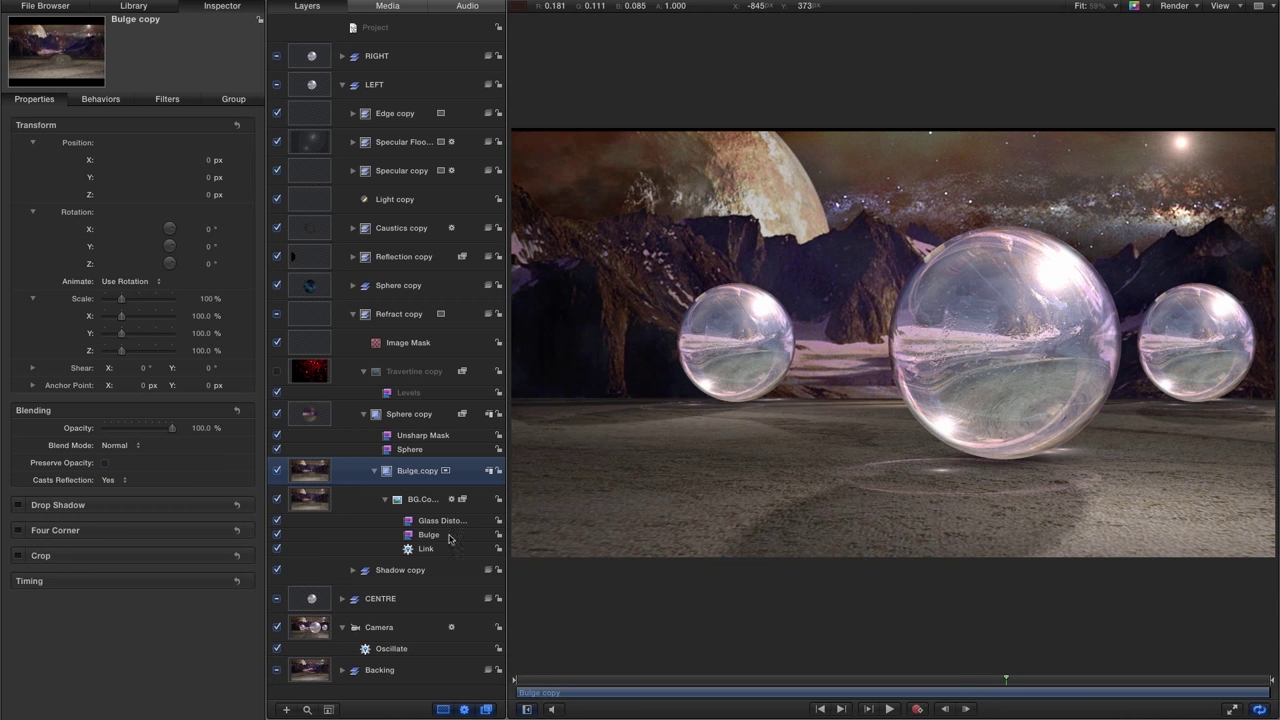
click(209, 161)
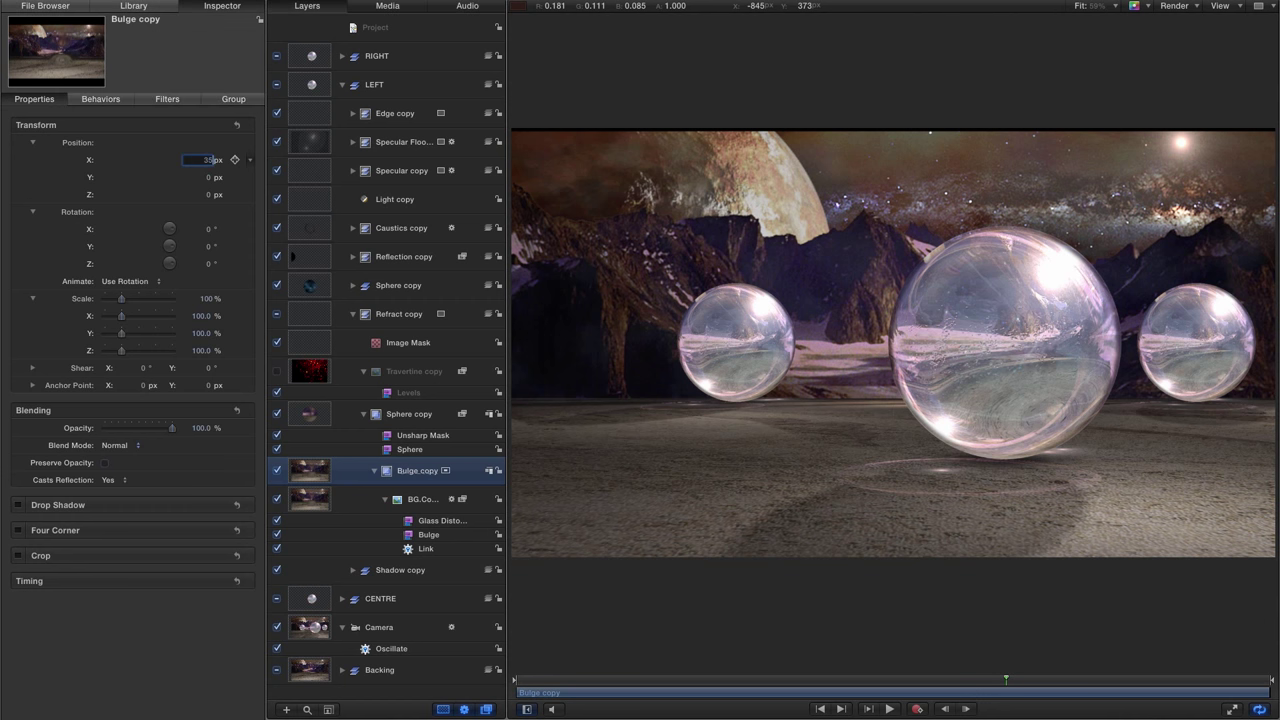
text(350)
key(Return)
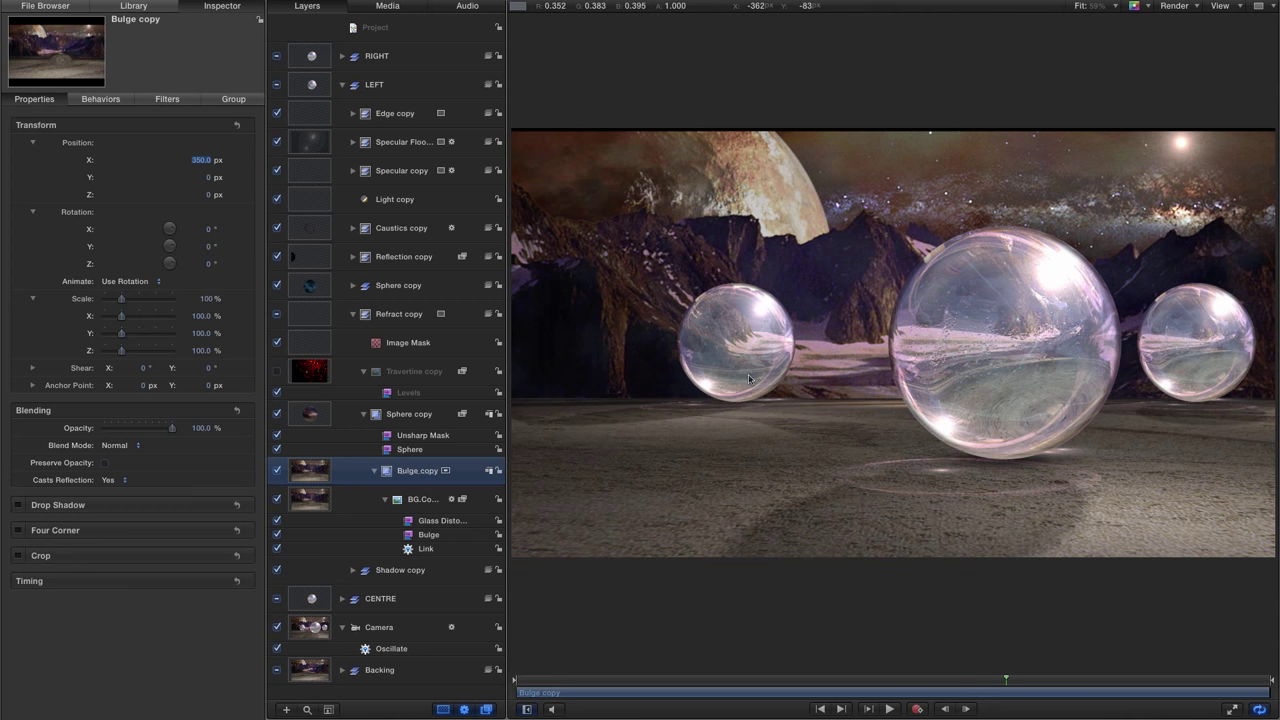
Step: Set the X position of the Bulge copy 1 group, nested in RIGHT's Refract copy 1, to -350 px
click(342, 85)
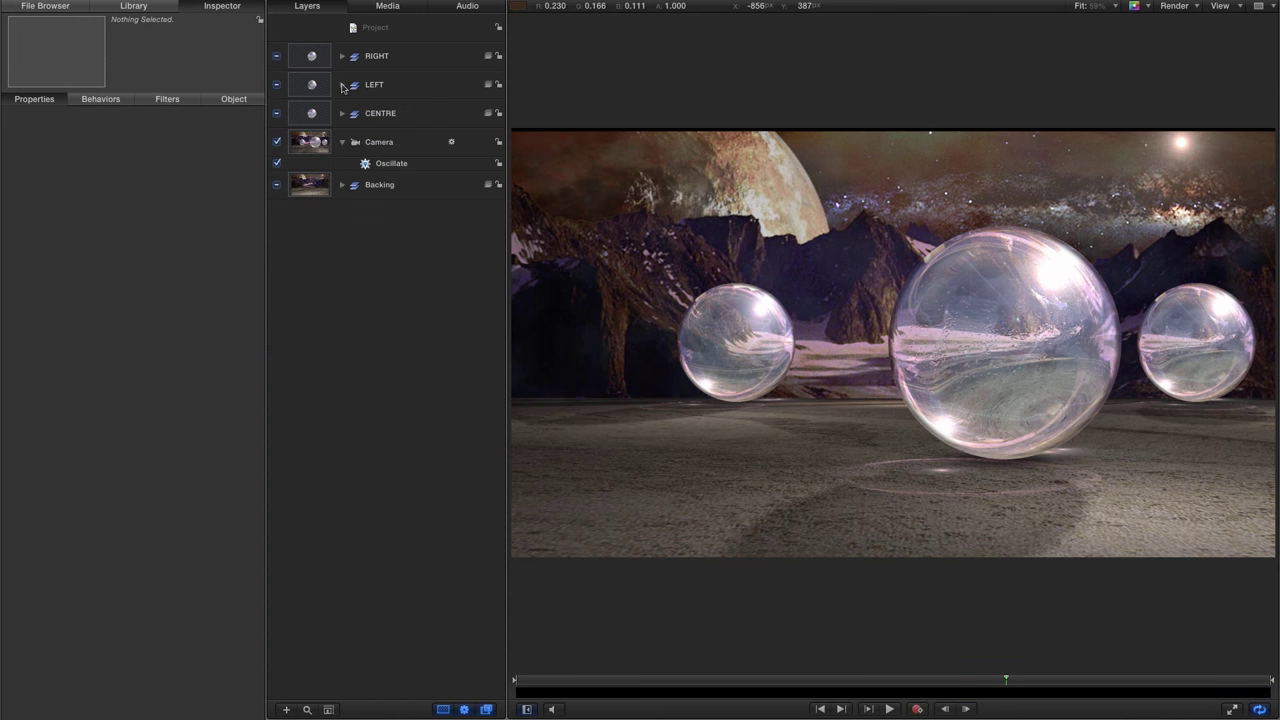
click(341, 57)
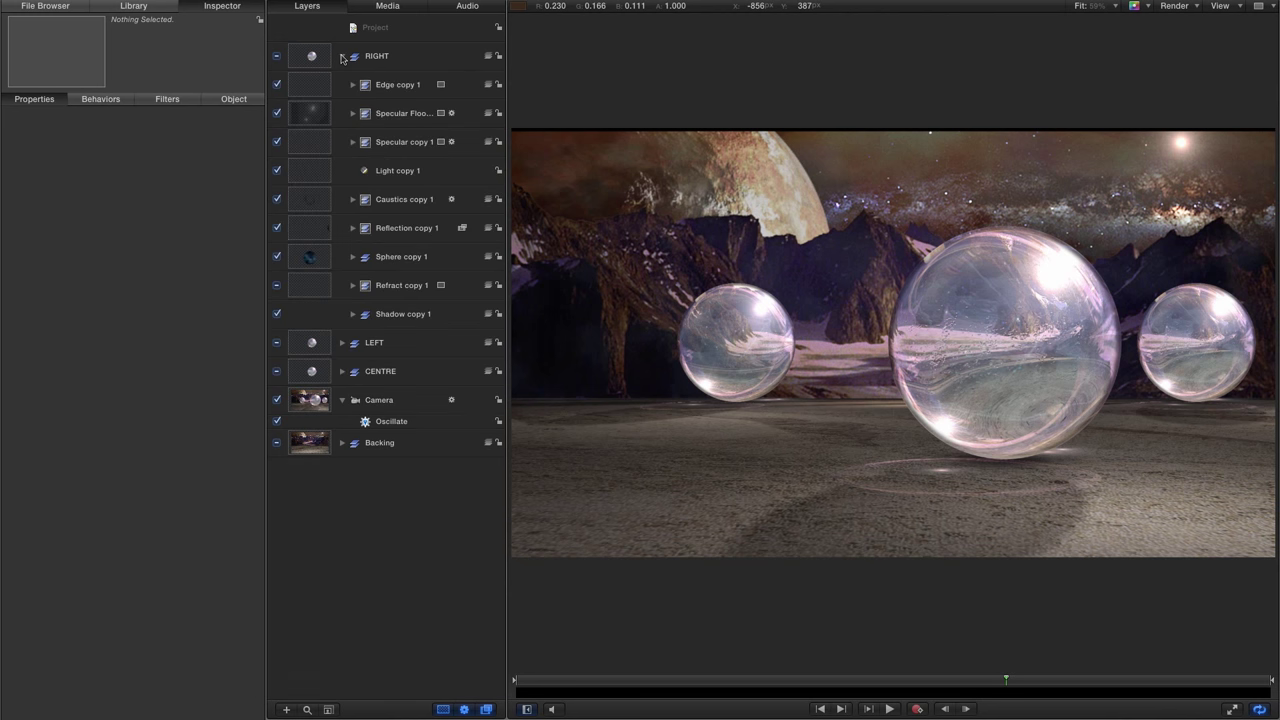
click(341, 289)
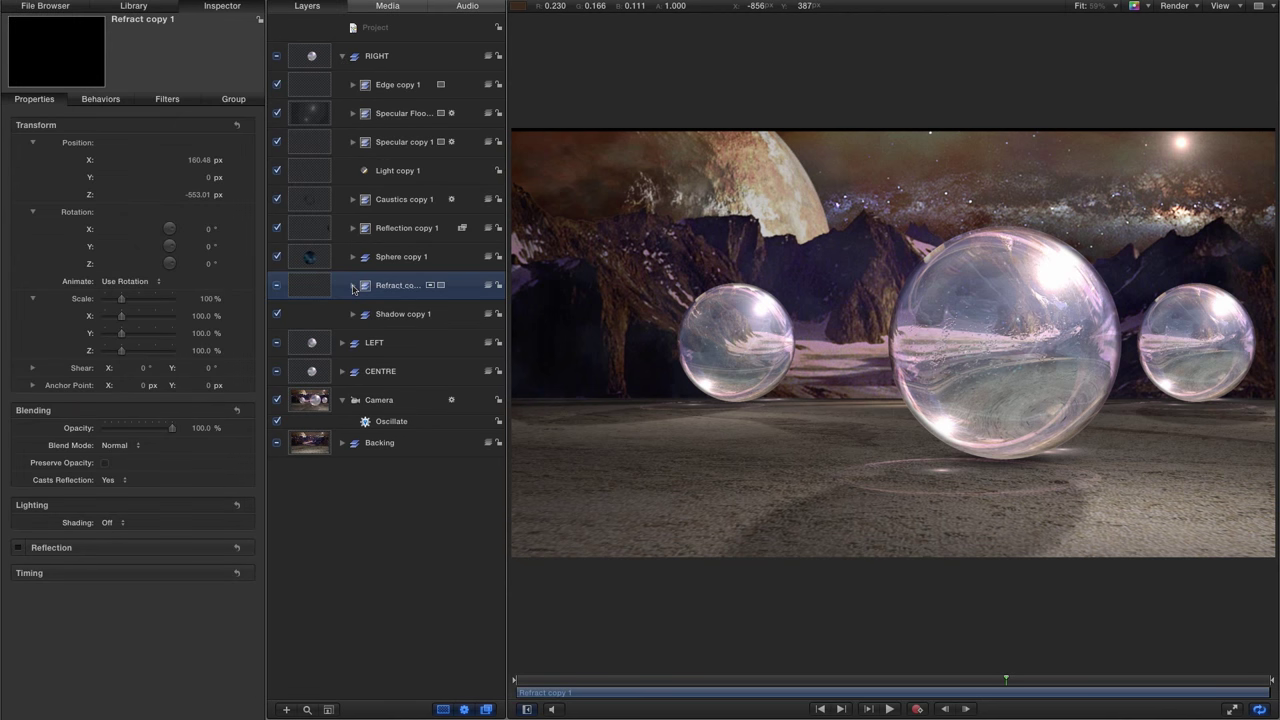
click(353, 287)
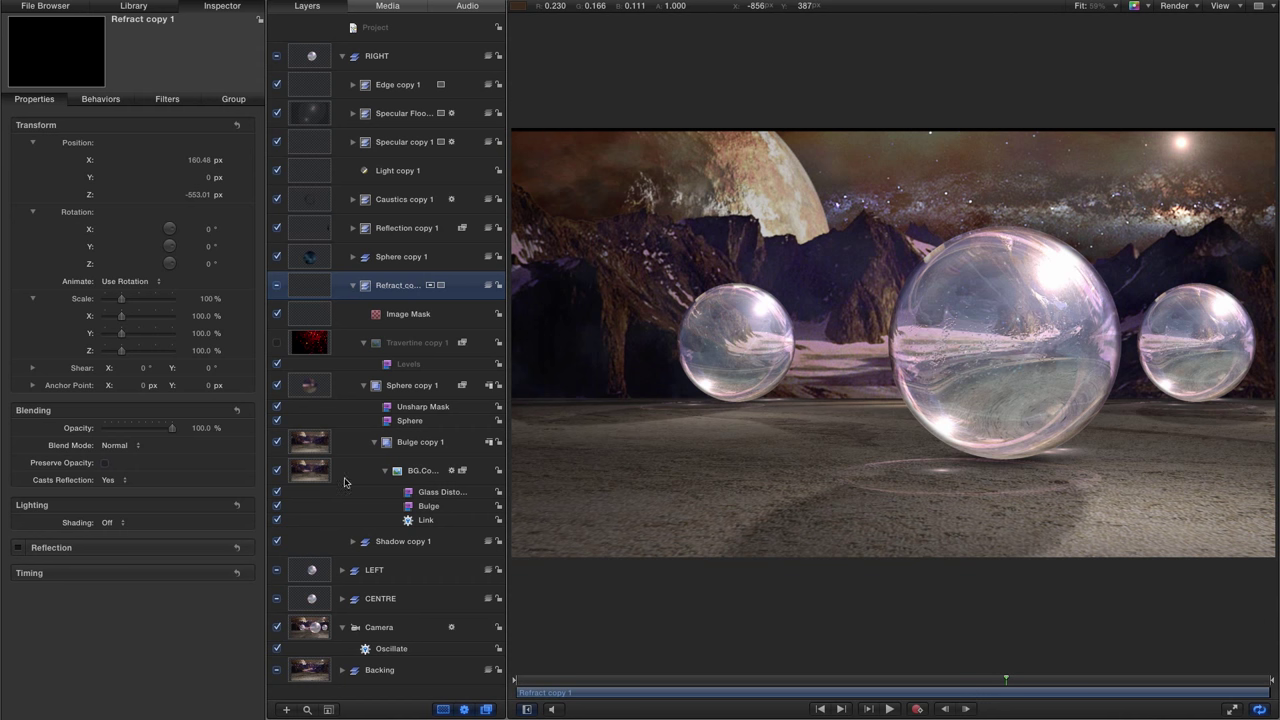
click(309, 440)
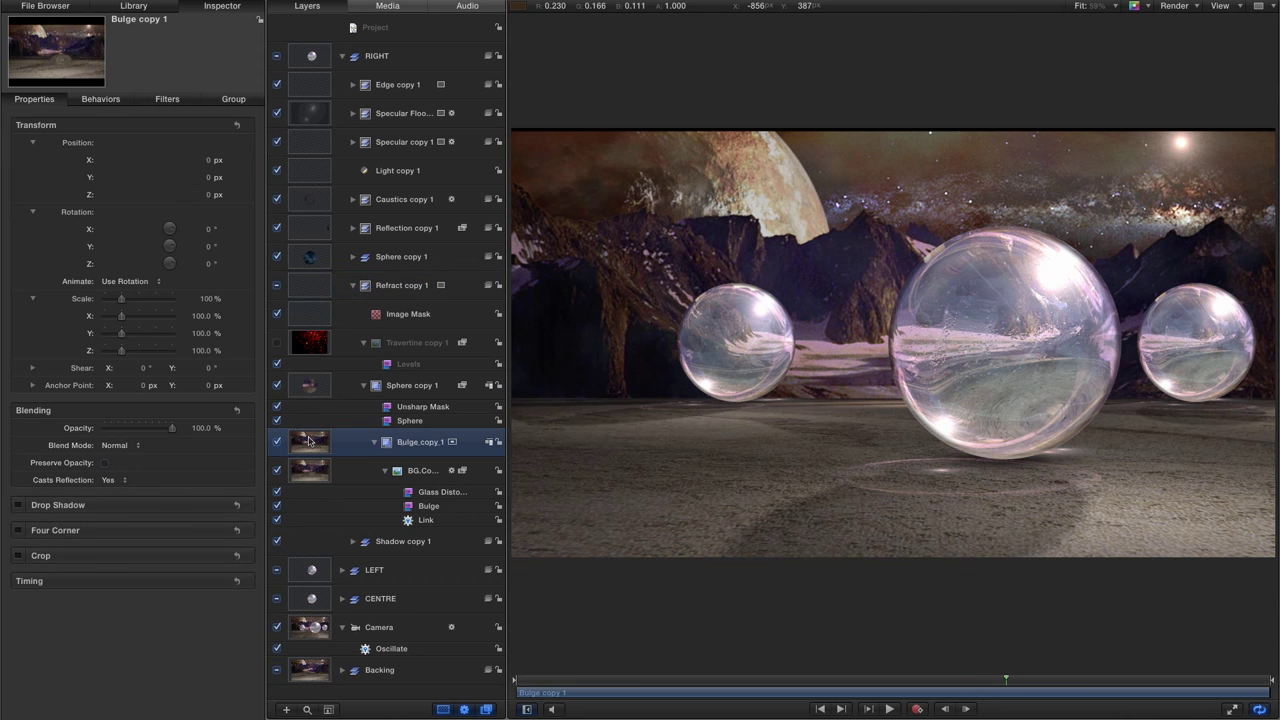
click(209, 160)
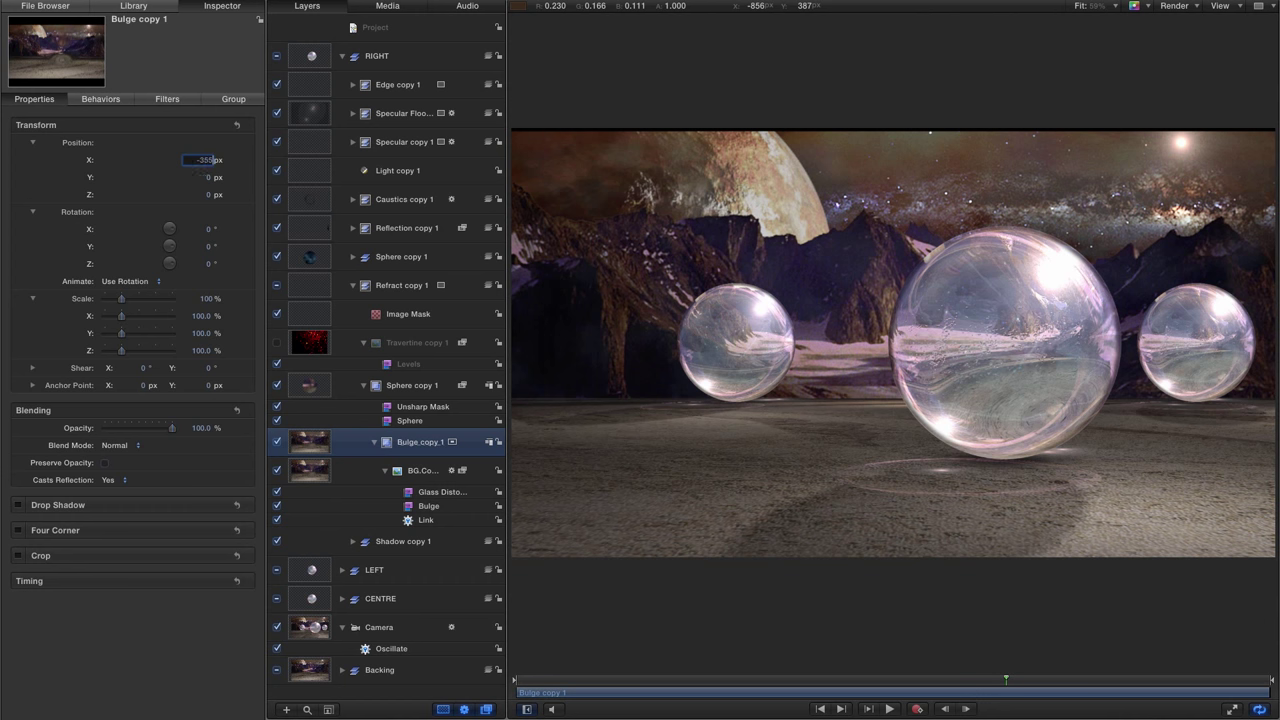
key(Return)
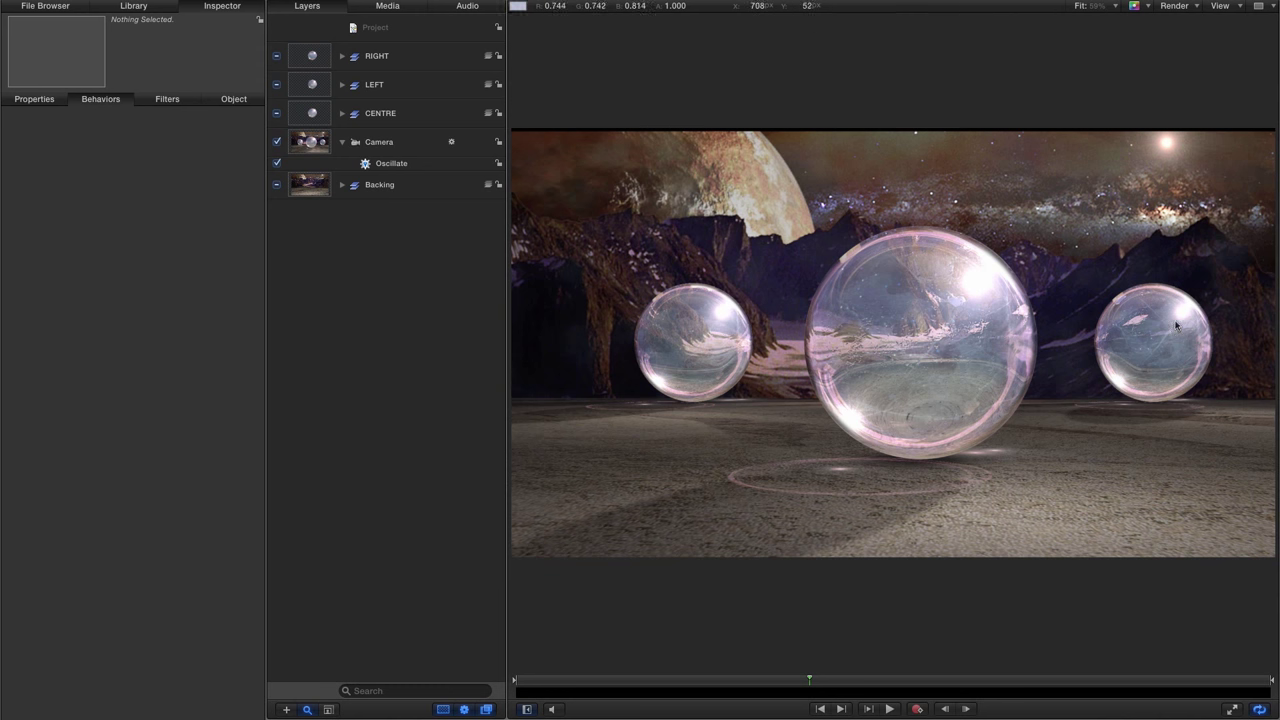
Step: Set the X offset of the Link behavior on RIGHT's Specular copy 1 group to -1140
click(342, 57)
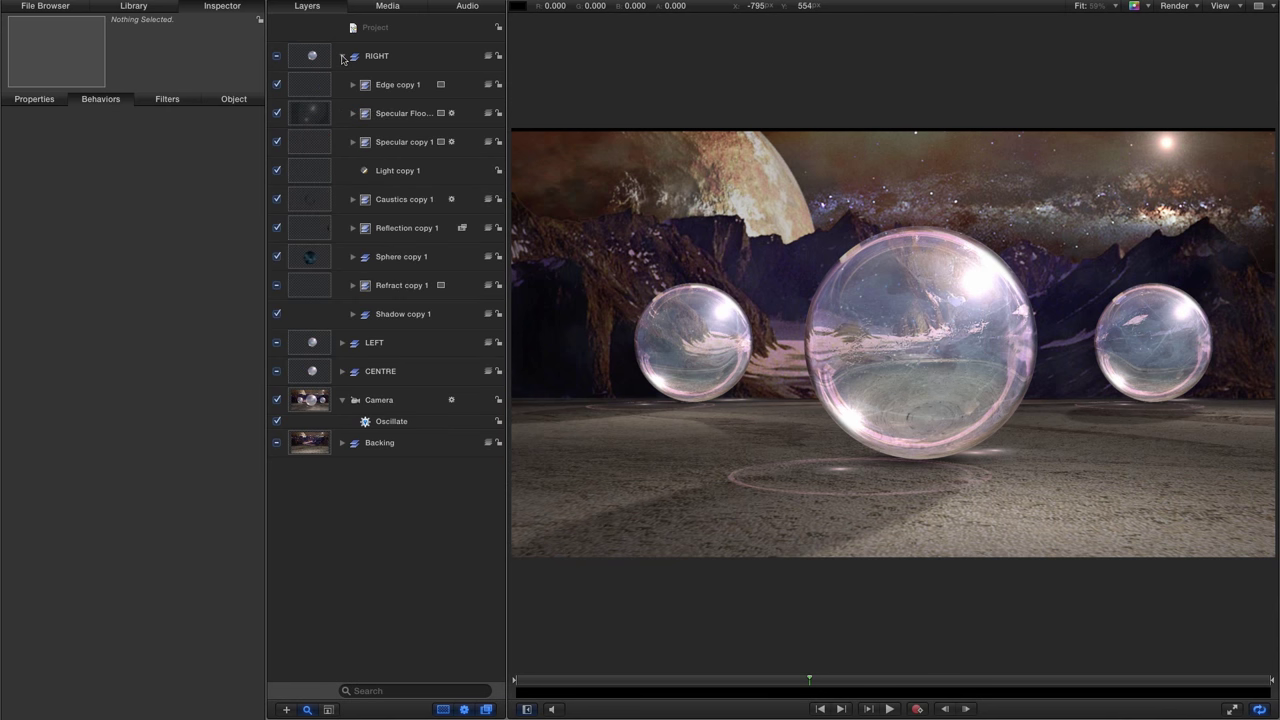
click(310, 141)
click(352, 142)
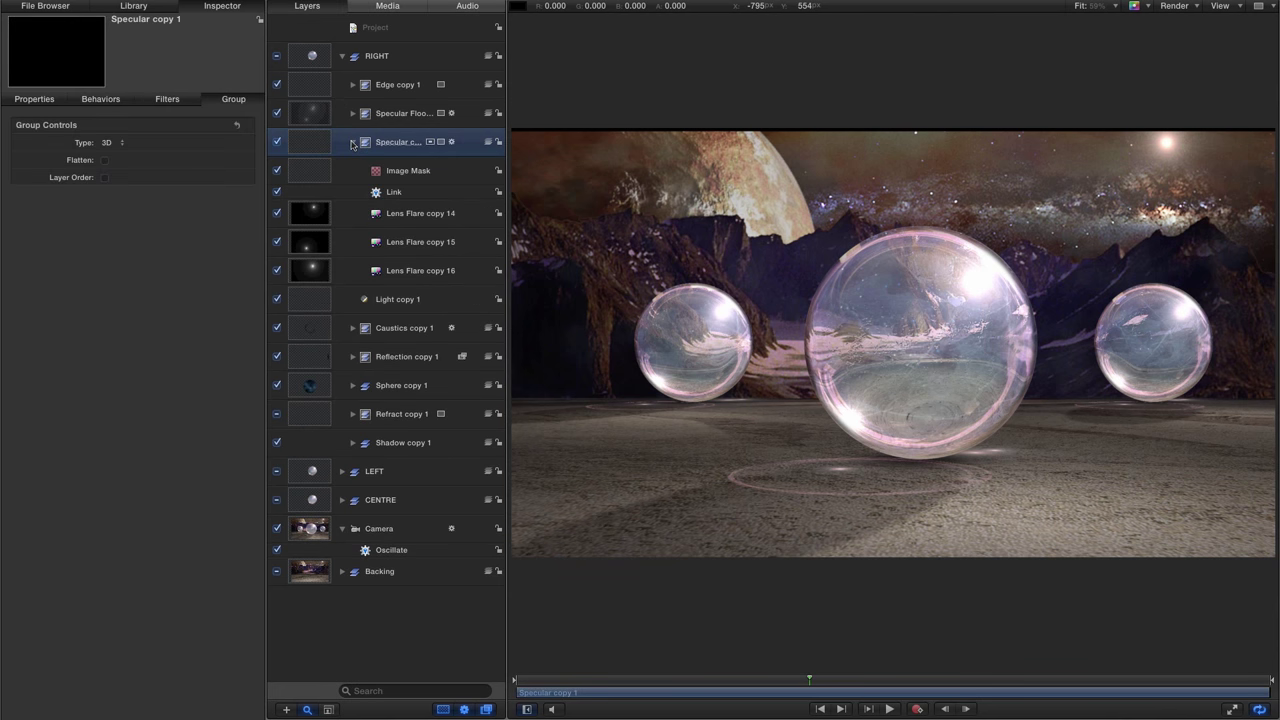
click(389, 192)
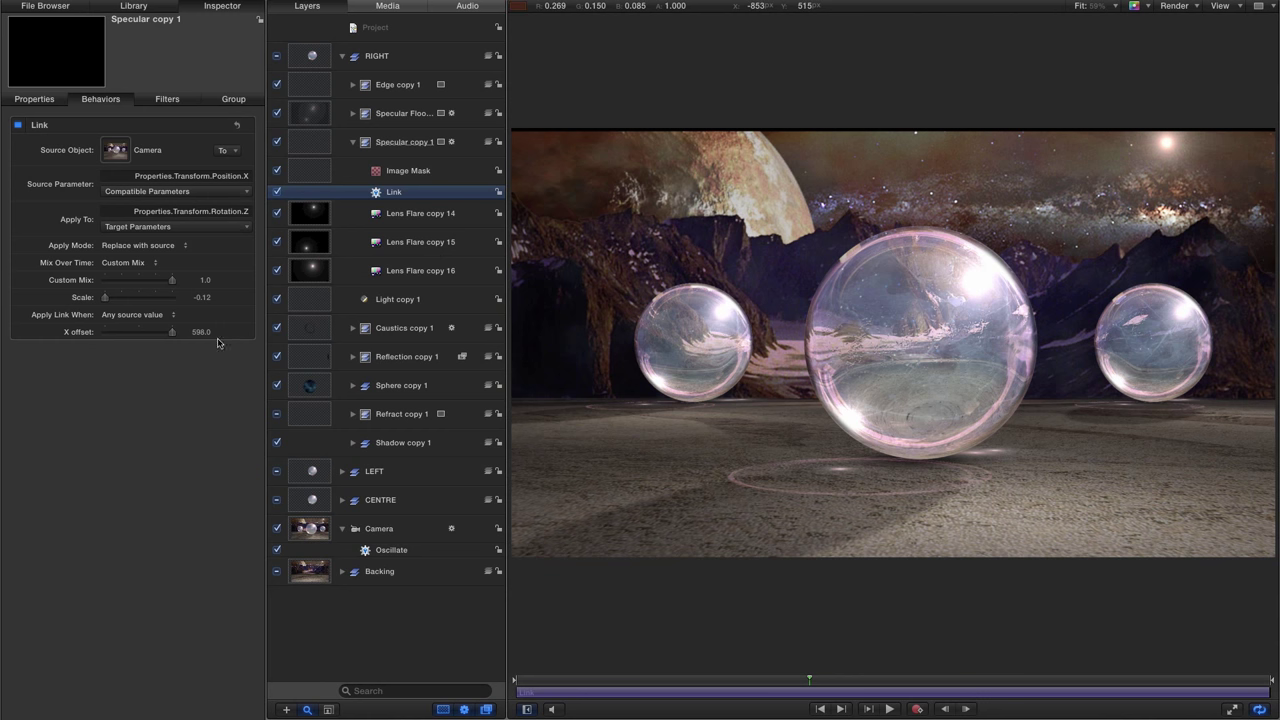
click(200, 333)
drag(201, 333, 96, 333)
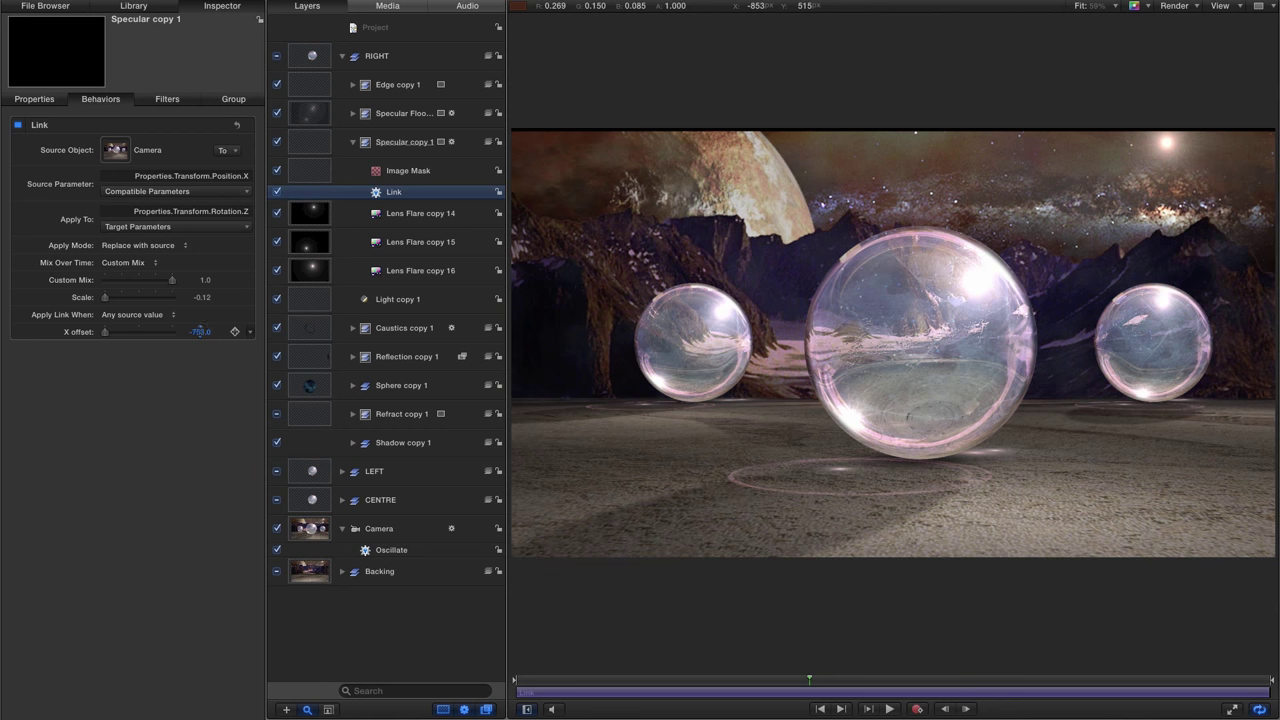
drag(200, 334, 197, 332)
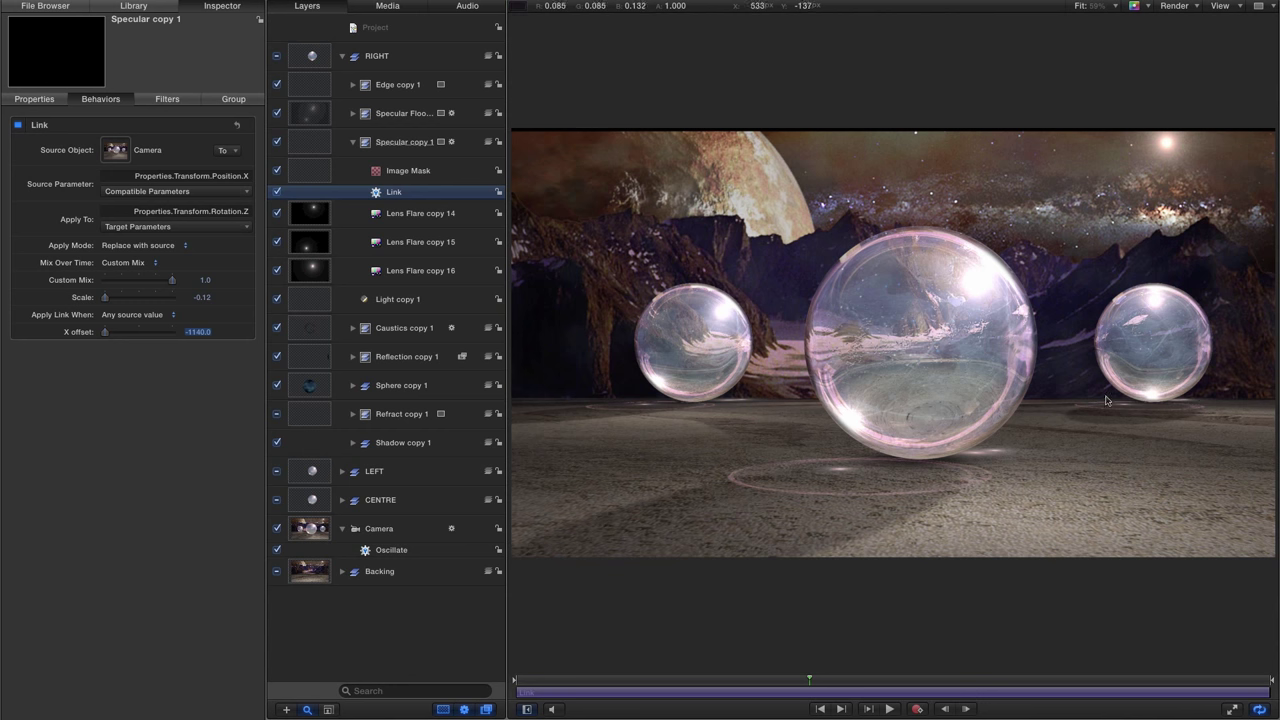
click(353, 143)
Step: Set the opacity of the Specular Floor copy 1 group inside RIGHT to 10%
click(313, 114)
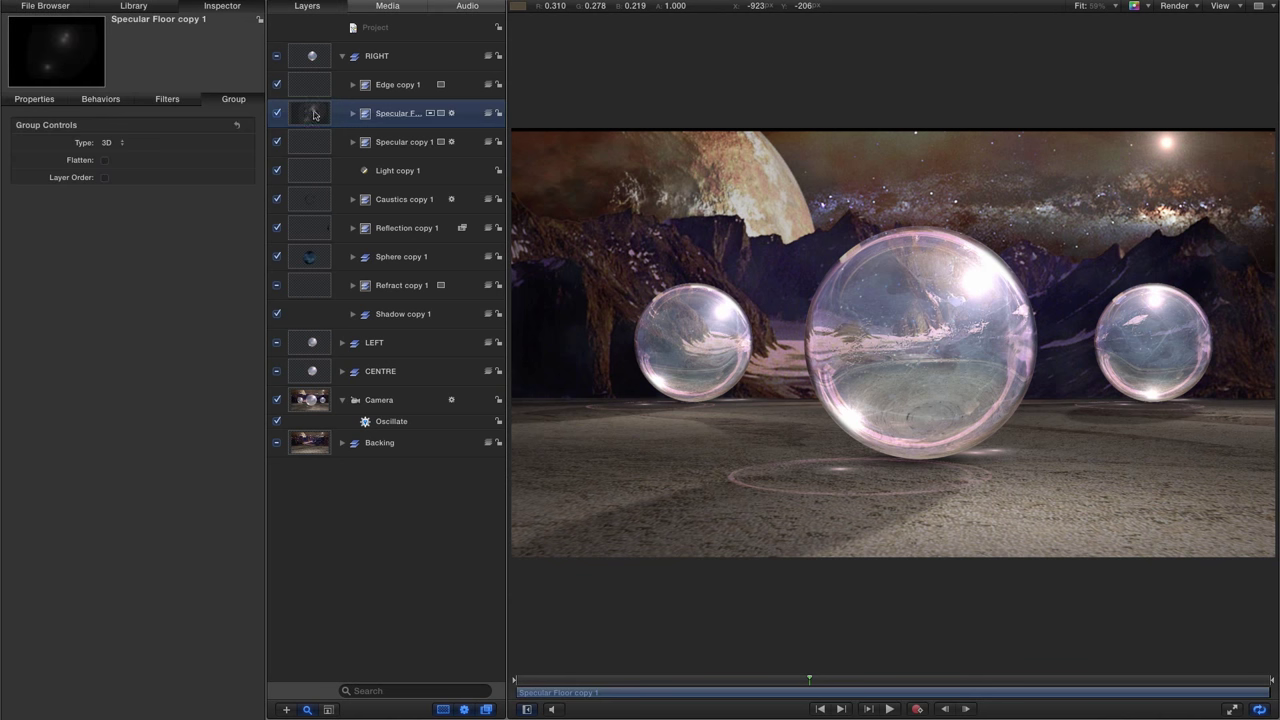
click(33, 99)
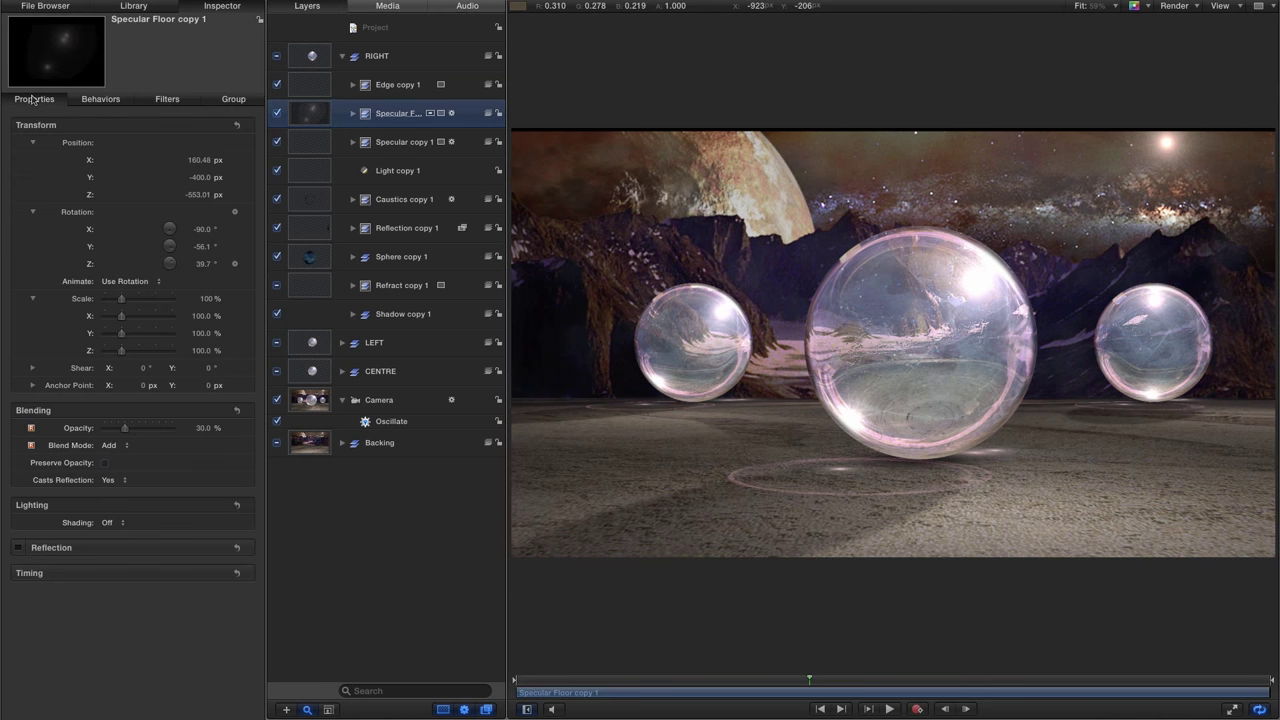
click(202, 428)
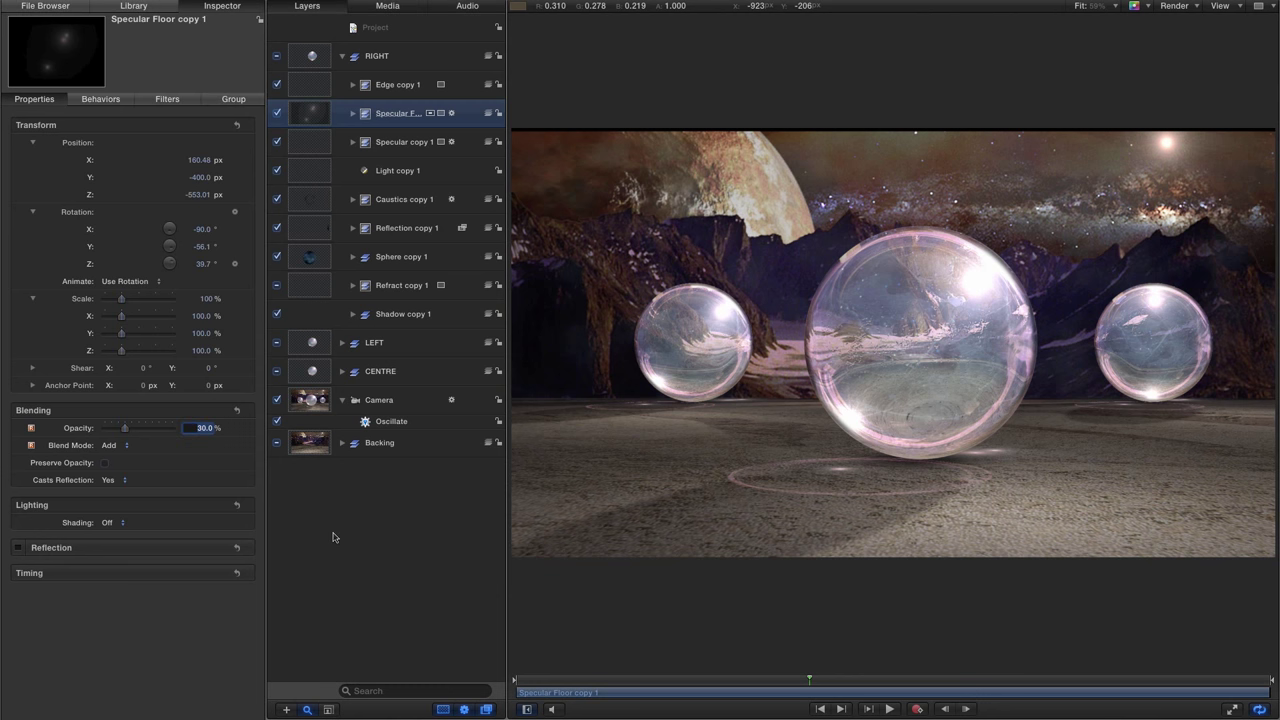
text(10)
key(Return)
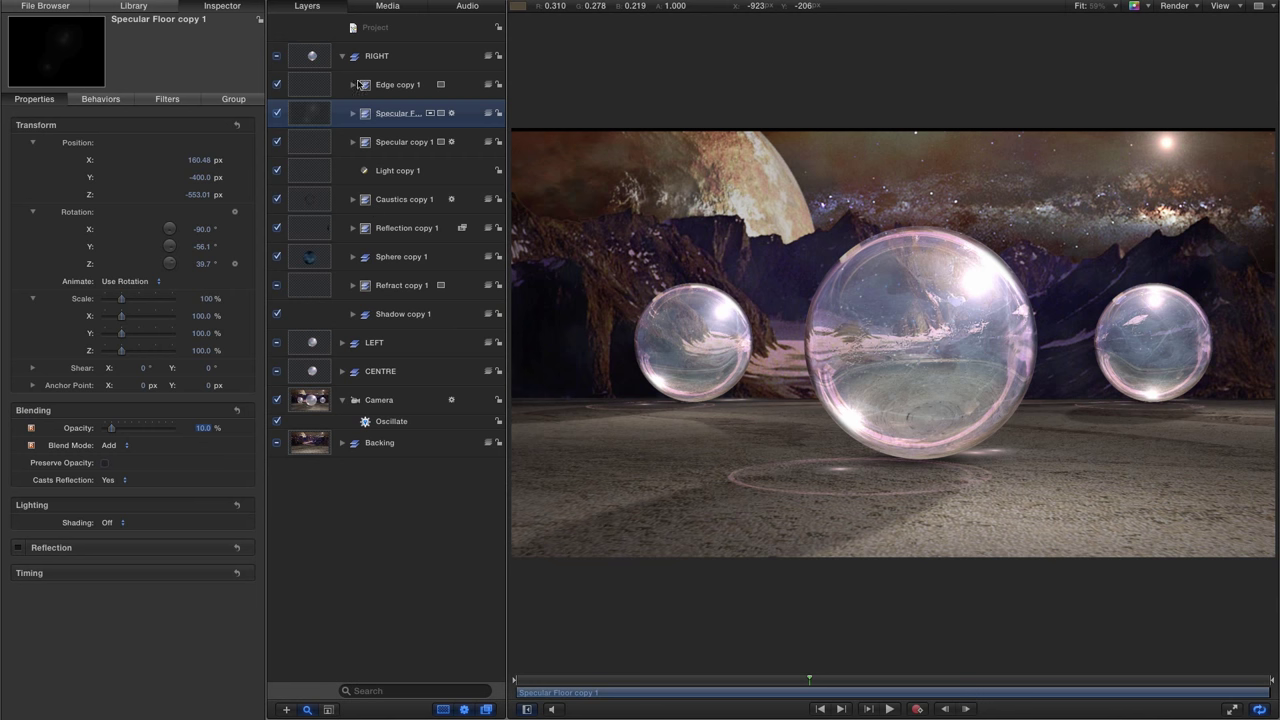
key(super+shift+a)
click(340, 57)
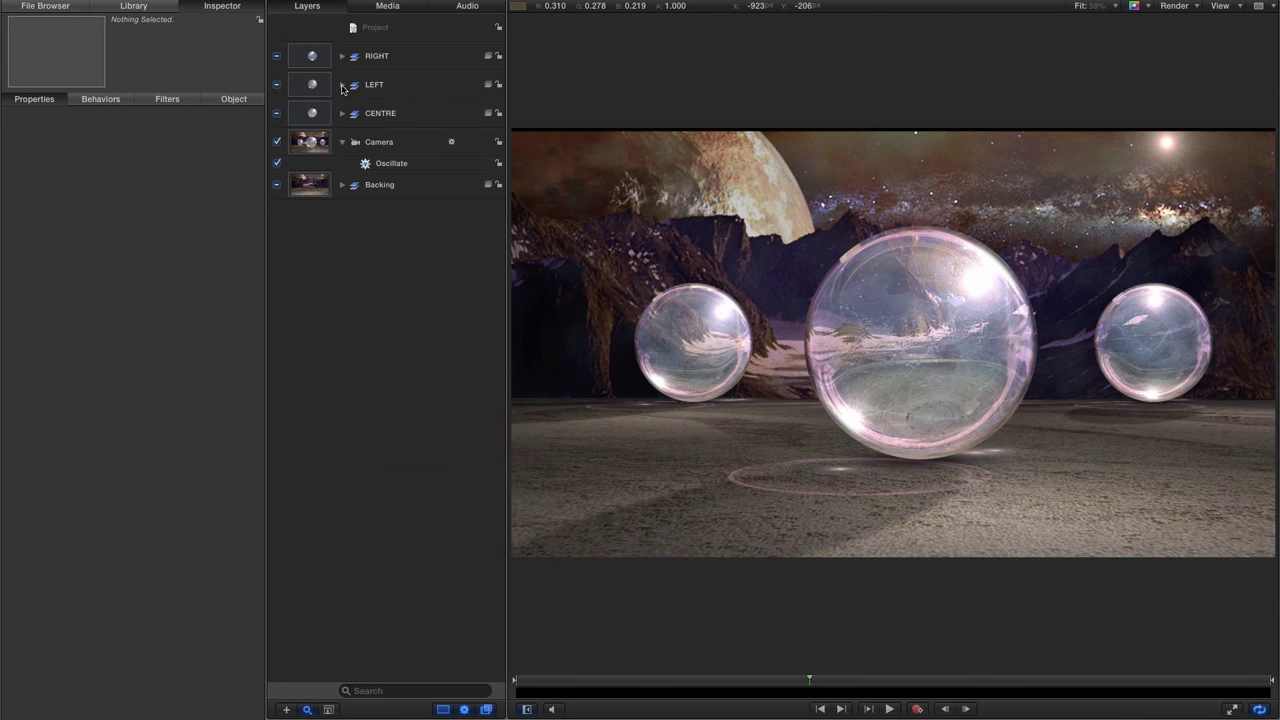
Step: Set the opacity of the Specular Floor copy group inside LEFT to 10%
click(341, 86)
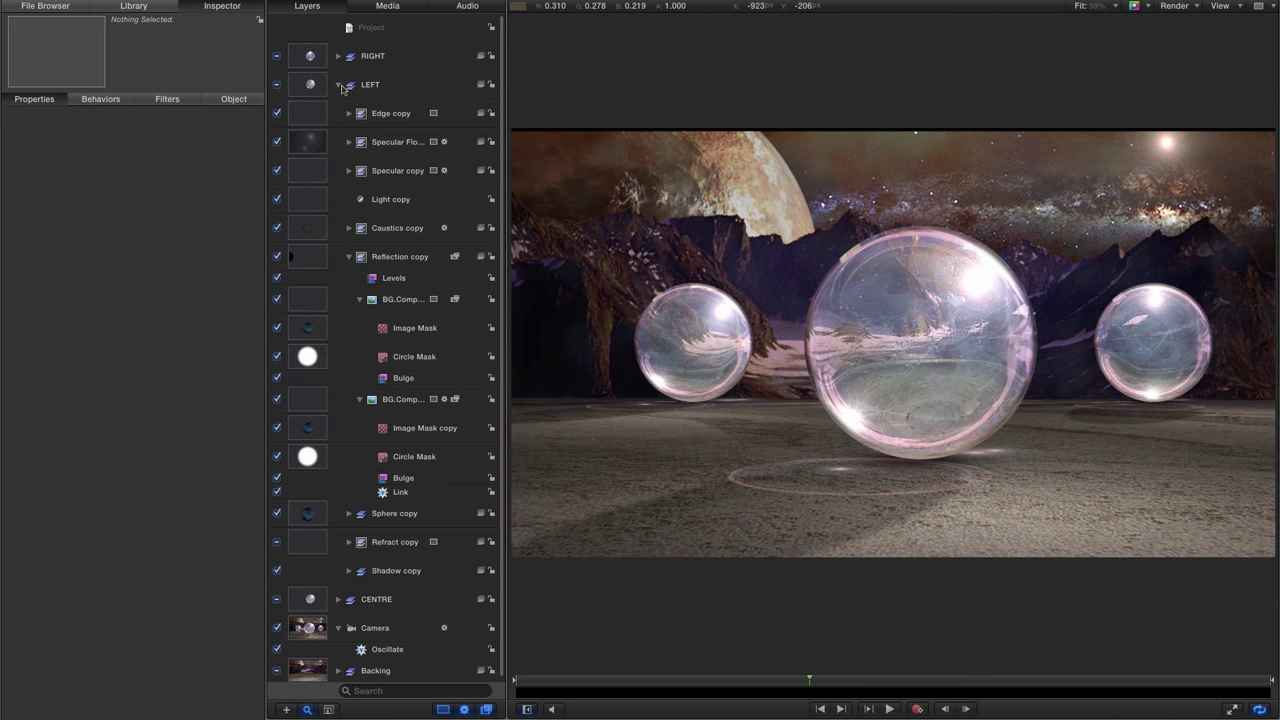
click(305, 141)
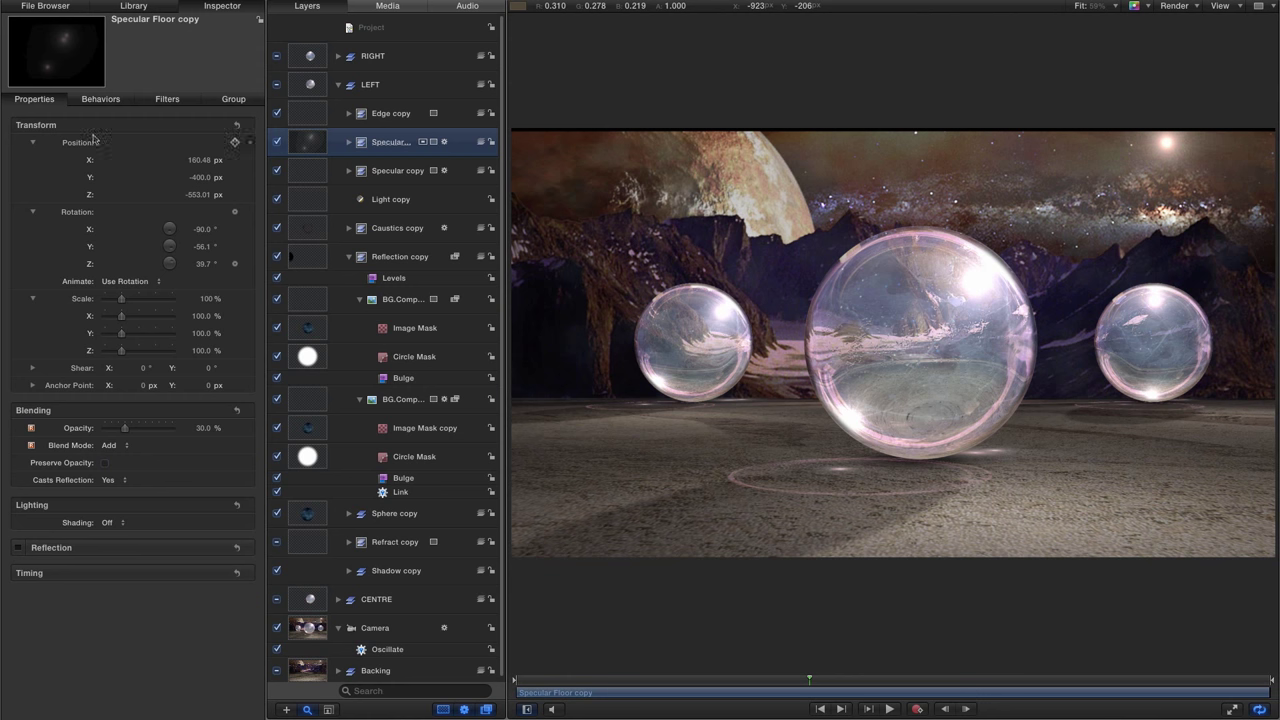
double_click(204, 428)
text(10)
key(Return)
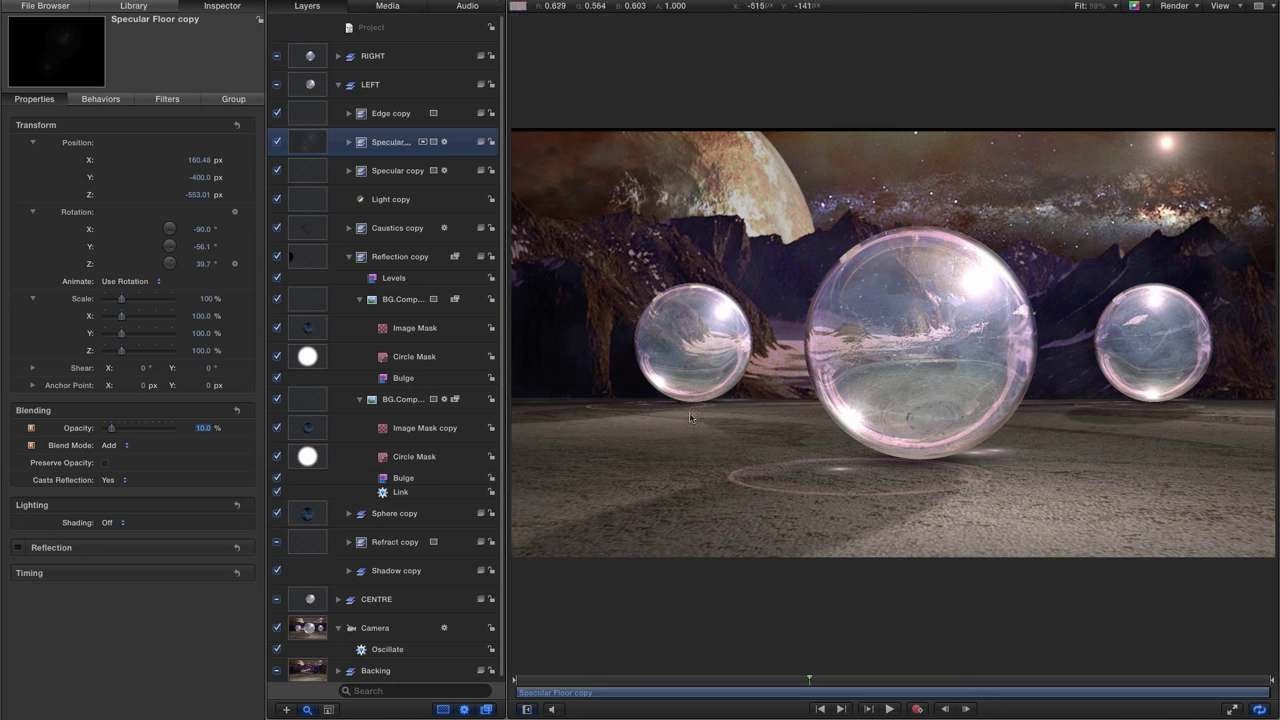
Step: Set the opacity of LEFT's Caustics copy group to 10% and collapse LEFT
click(310, 229)
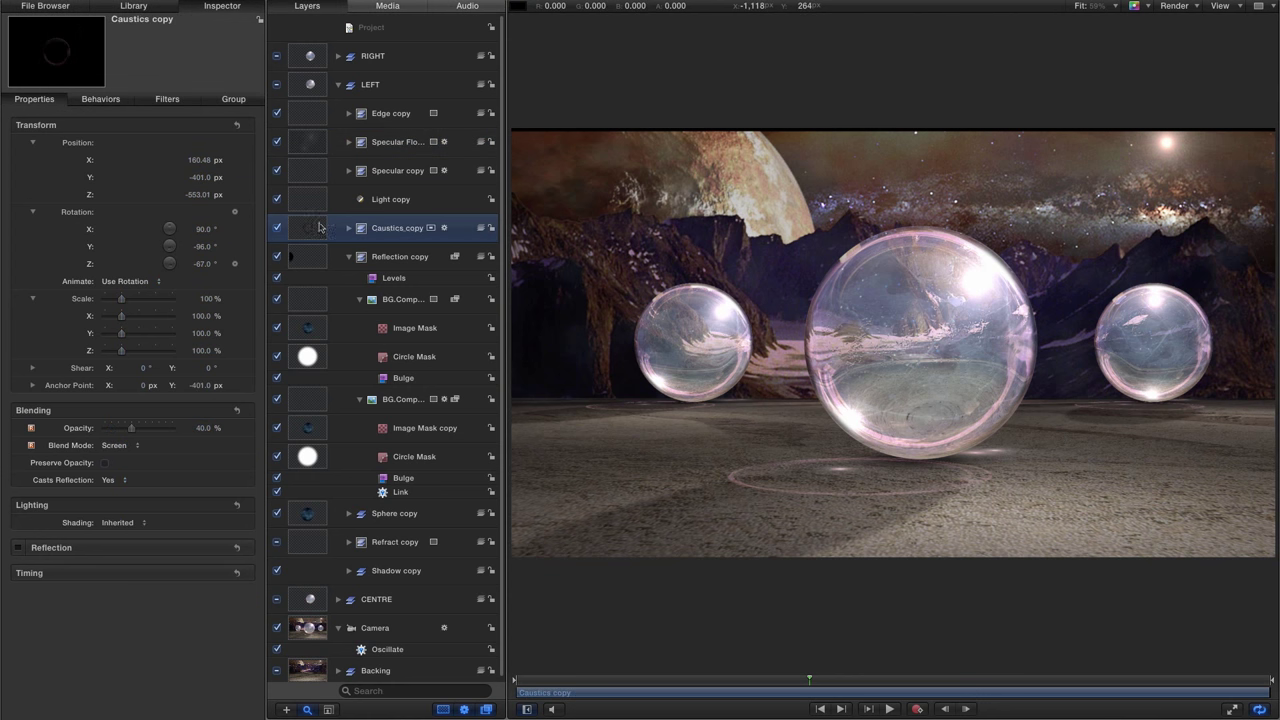
click(205, 429)
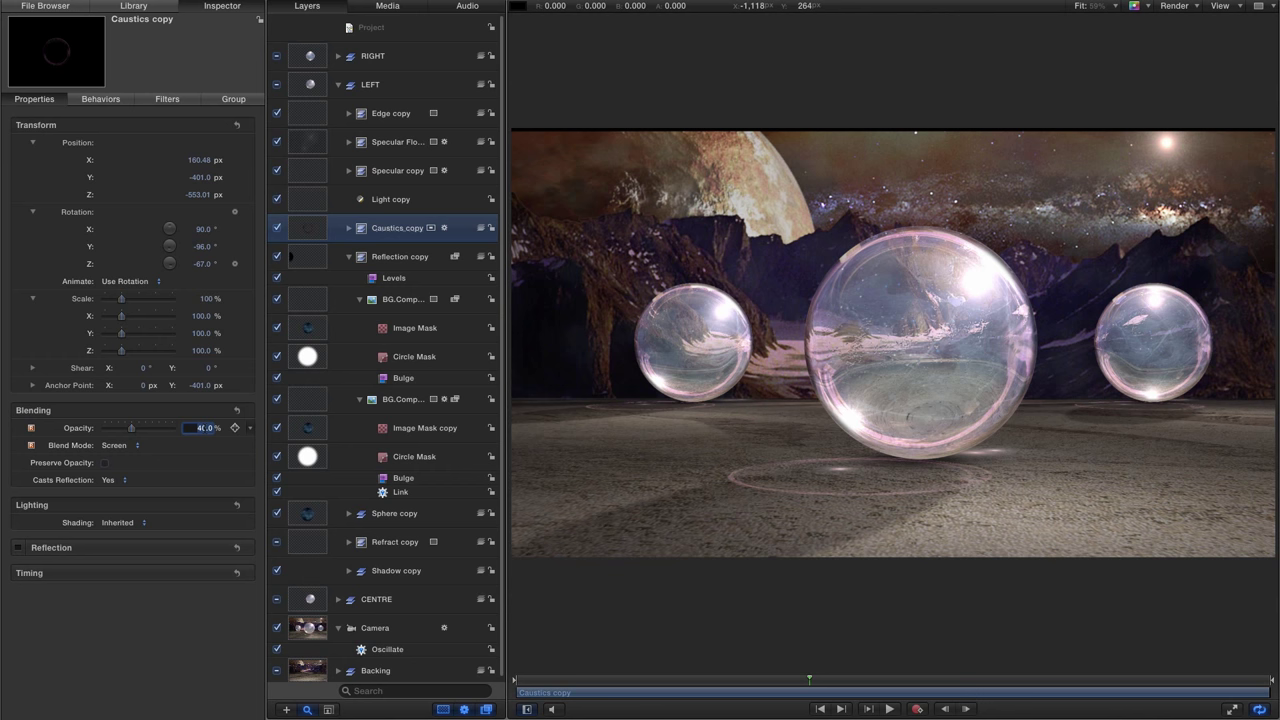
text(10)
key(Return)
click(338, 85)
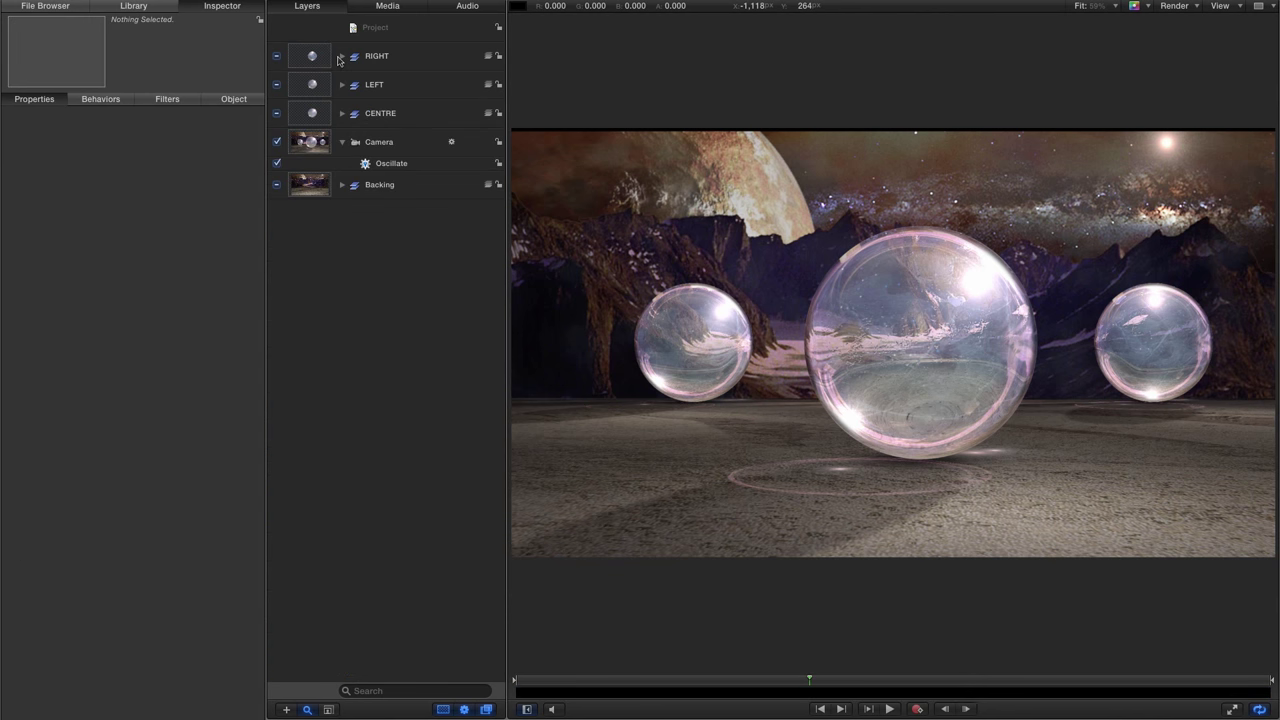
Step: Set the opacity of the Caustics copy 1 group inside RIGHT to 10%
click(341, 56)
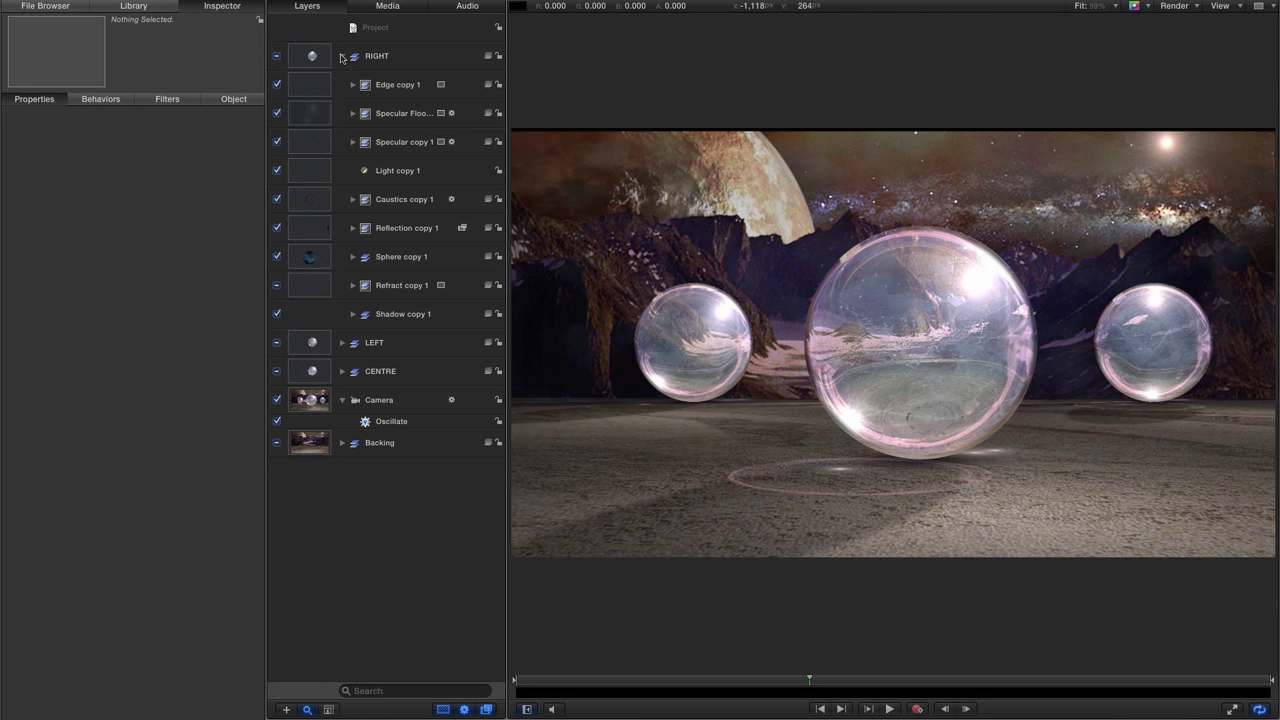
click(313, 206)
click(203, 428)
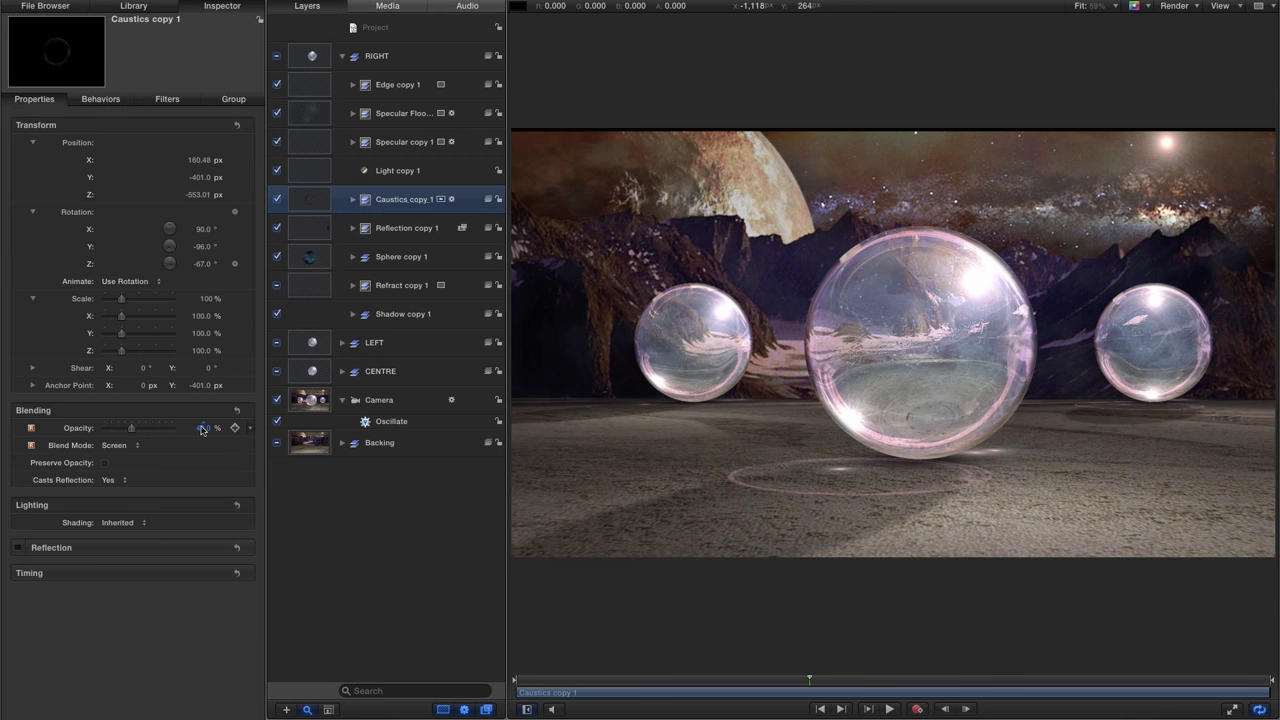
text(10)
key(Return)
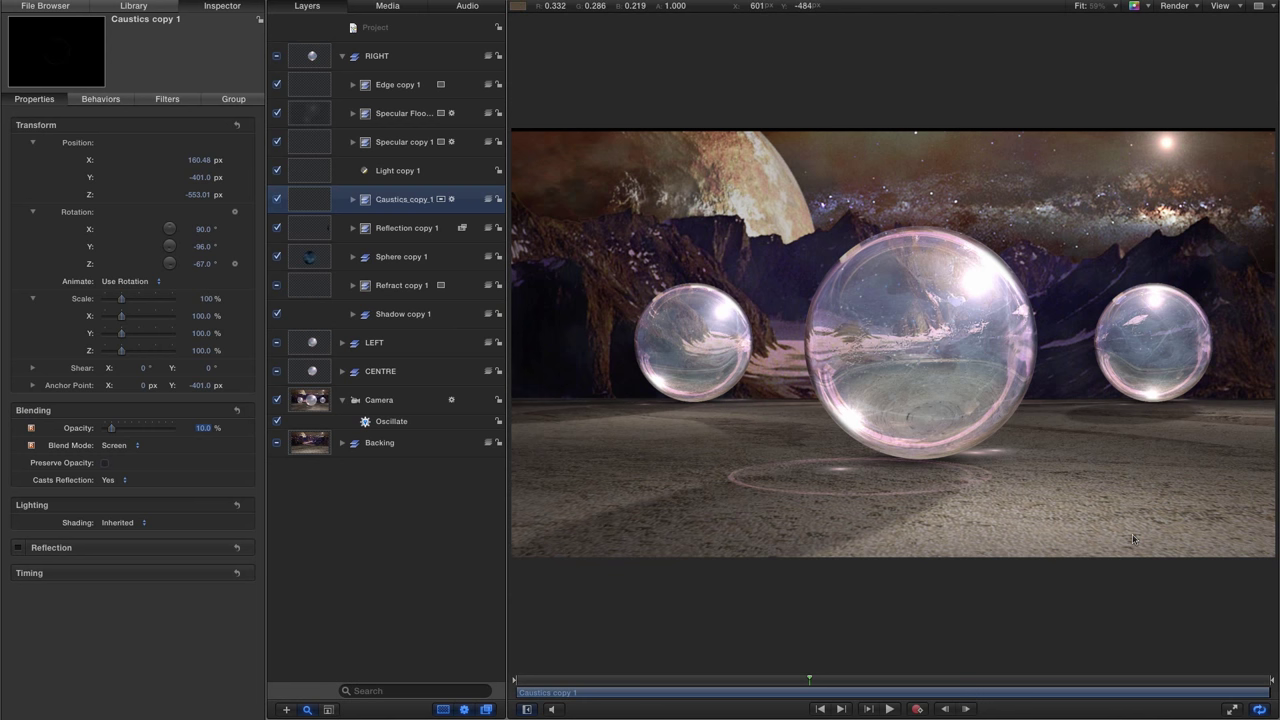
click(980, 116)
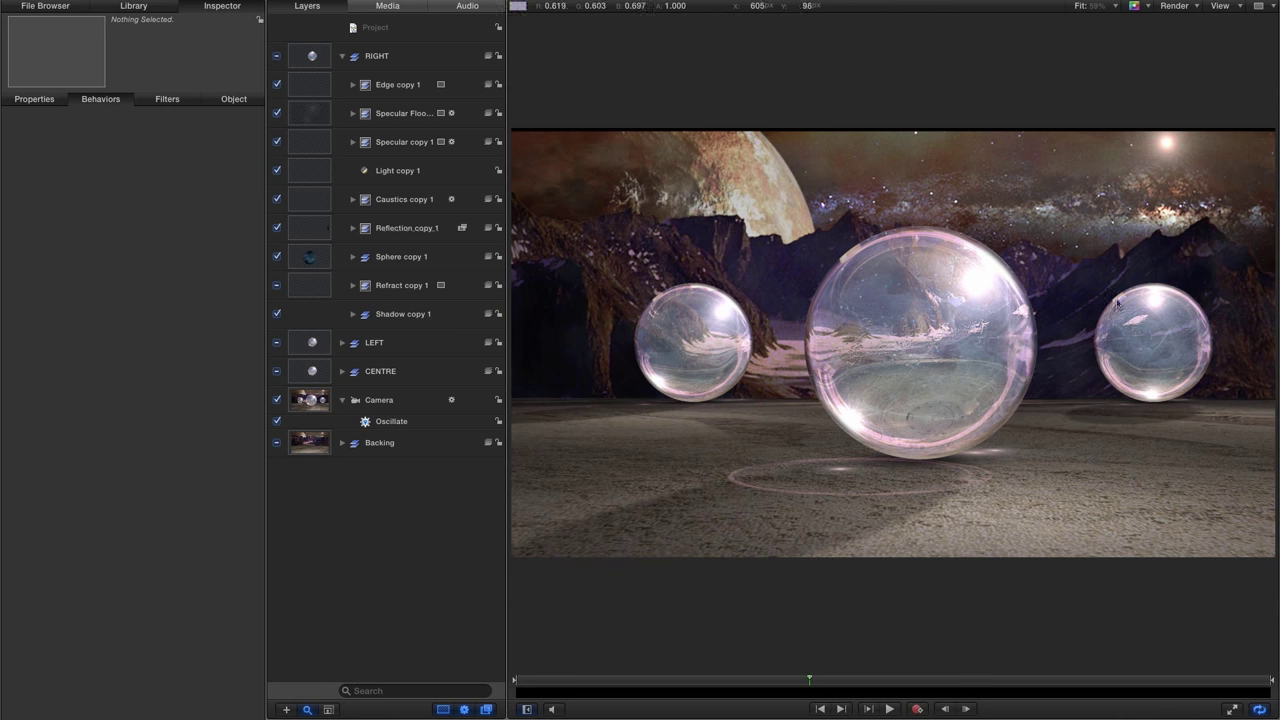
Step: Filter the layers by LIGHT and set the falloff of LEFT's Light copy to 6%
click(400, 690)
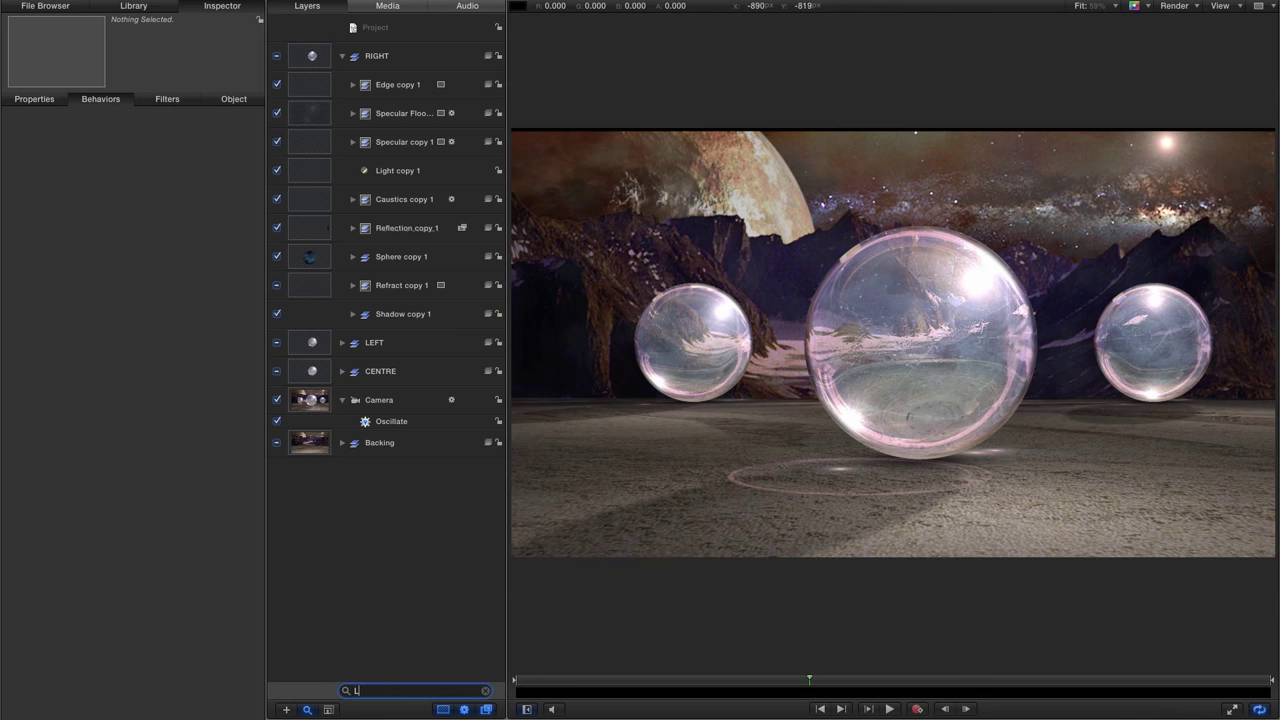
text(LIGHT)
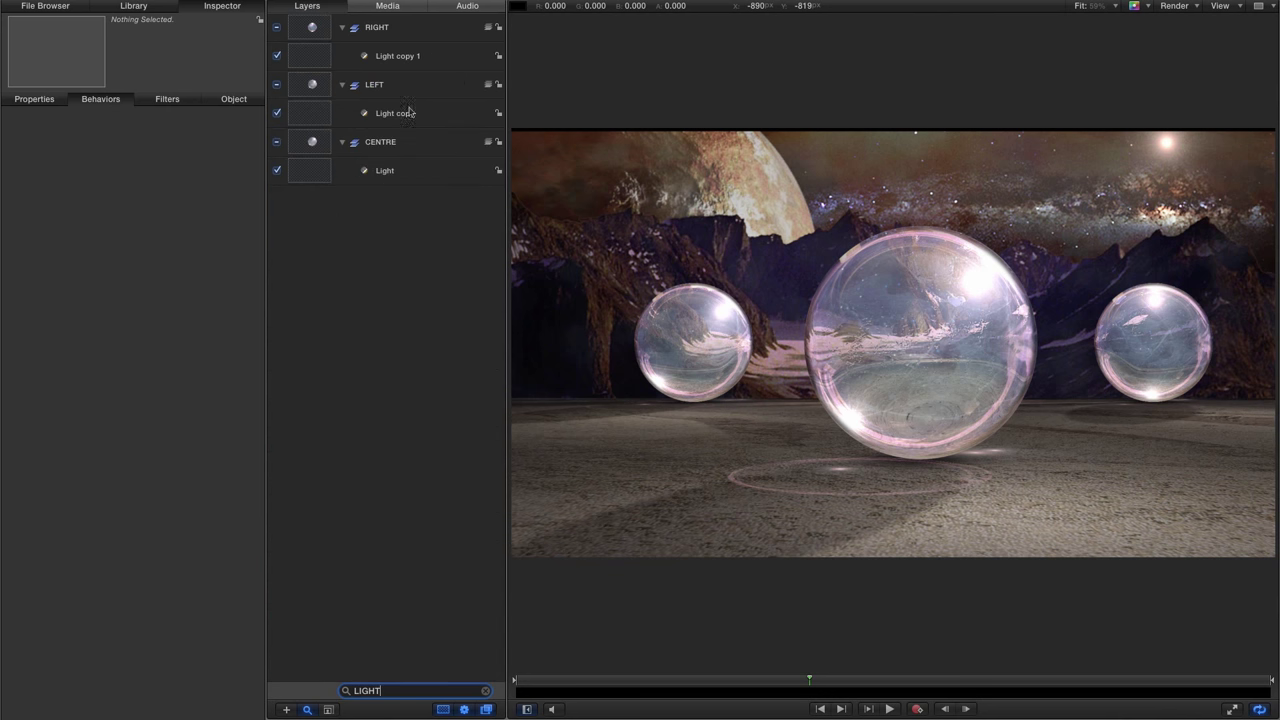
click(315, 113)
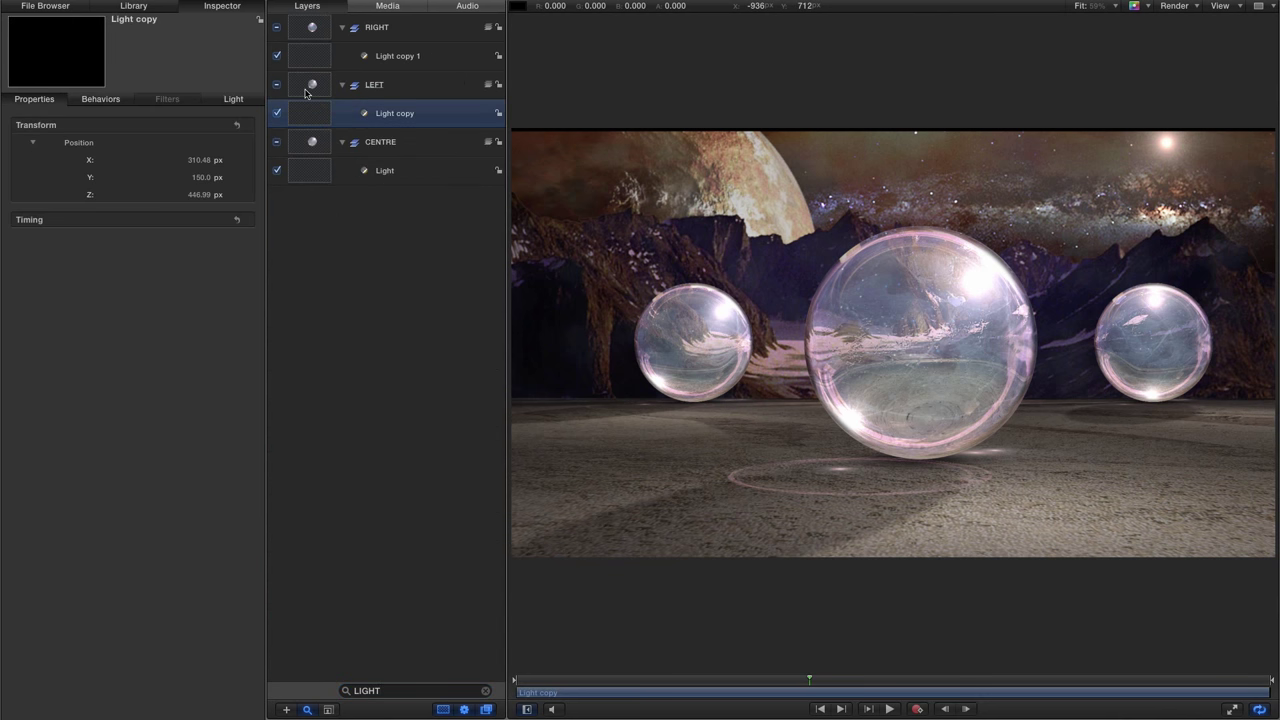
click(233, 99)
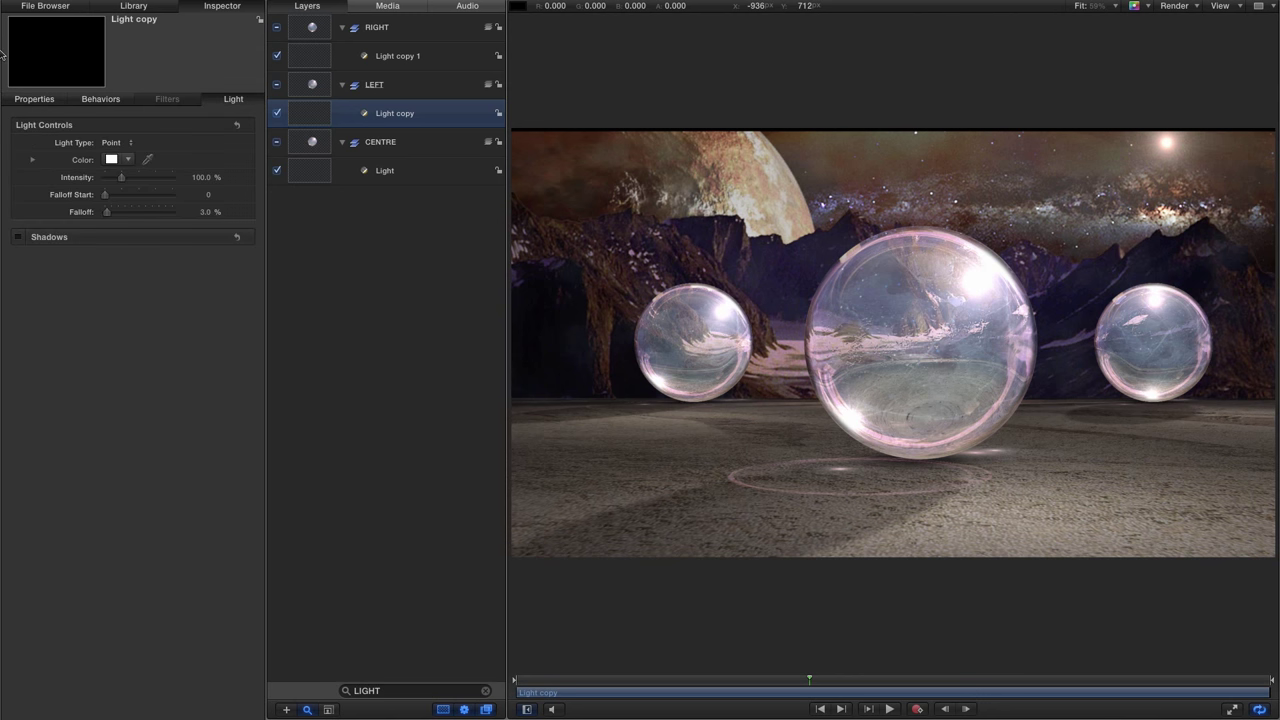
click(206, 212)
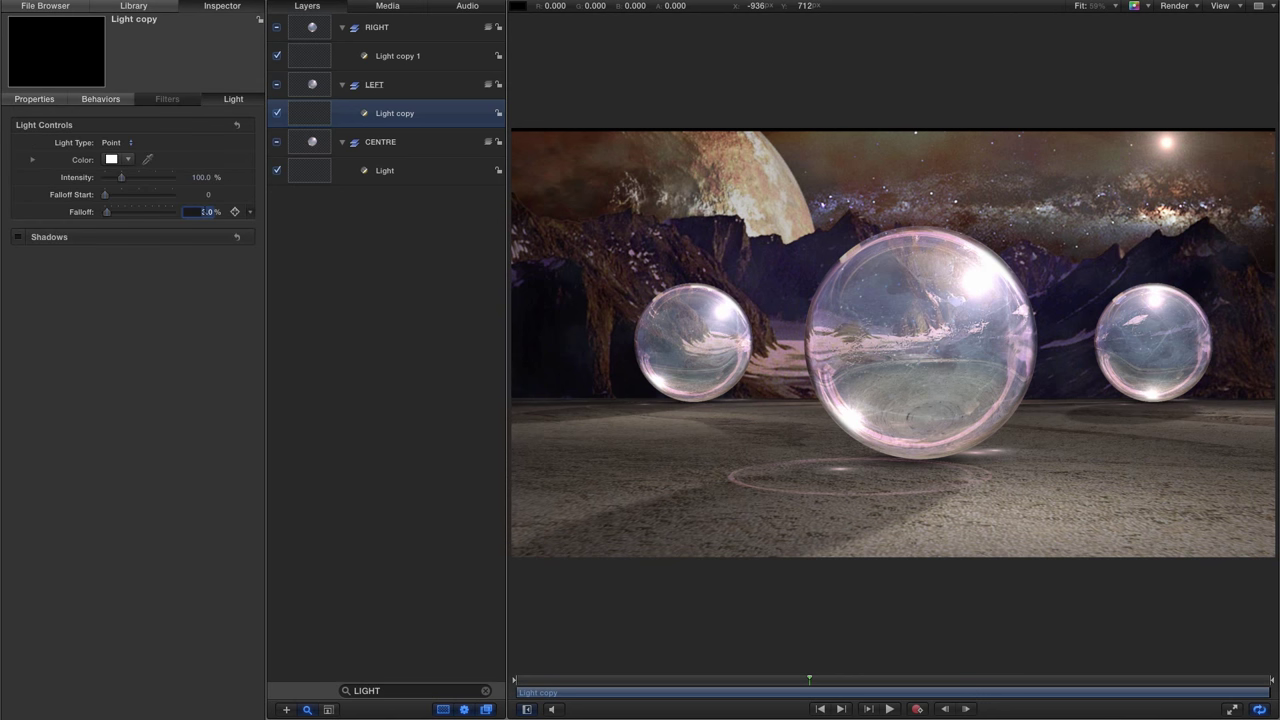
text(6)
key(Return)
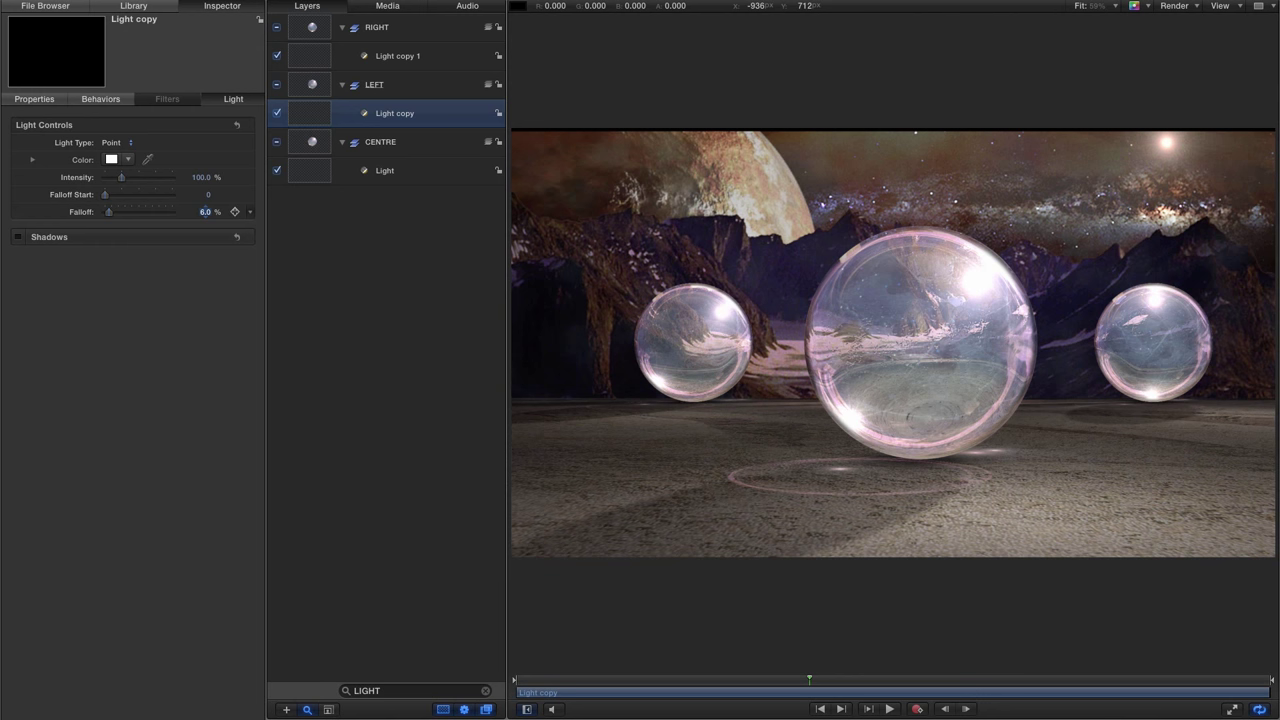
Step: Set the falloff of Light copy 1 in the RIGHT group to 5%
click(310, 58)
click(206, 212)
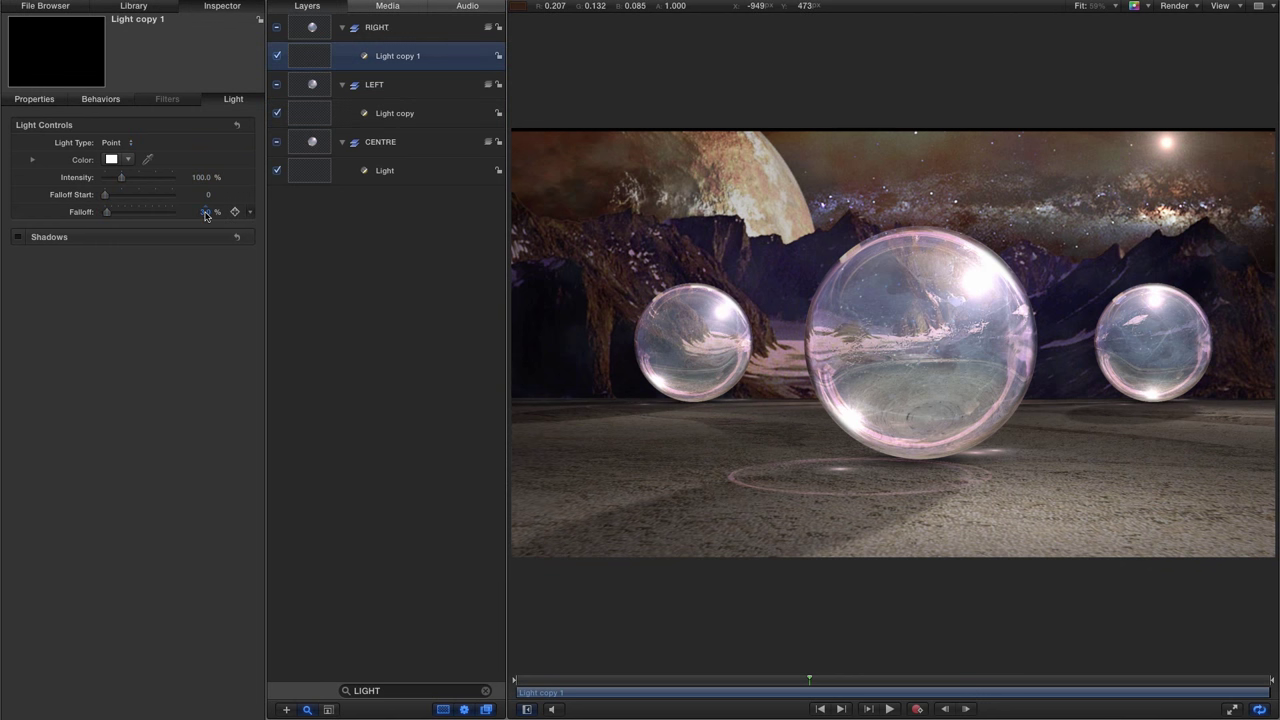
text(5)
key(Return)
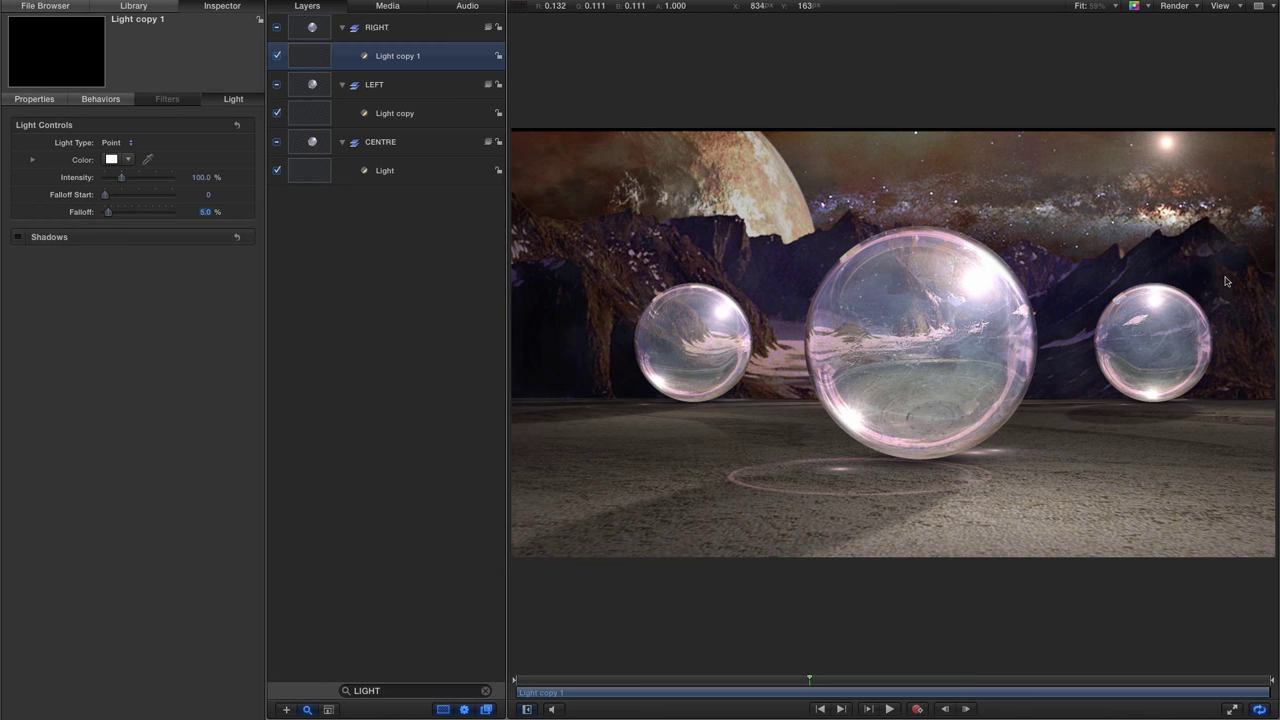
Step: Clear the layer filter and collapse the RIGHT, LEFT and CENTRE groups
key(Escape)
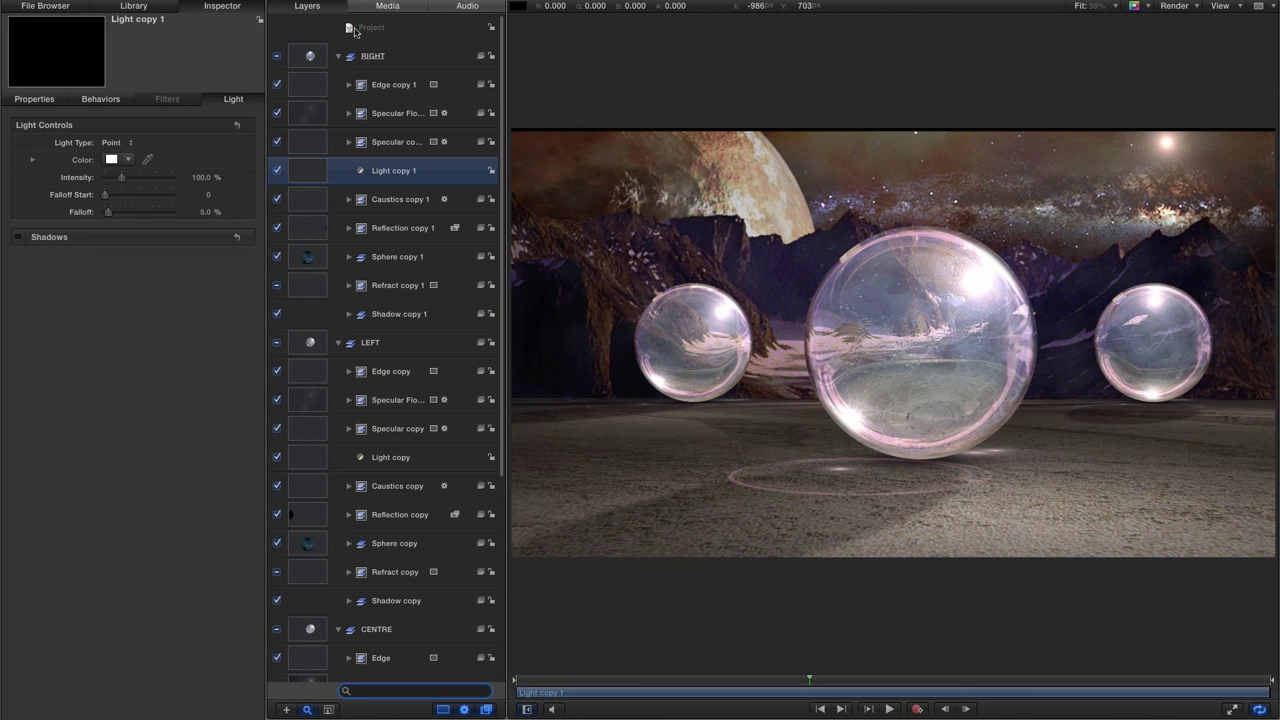
click(338, 56)
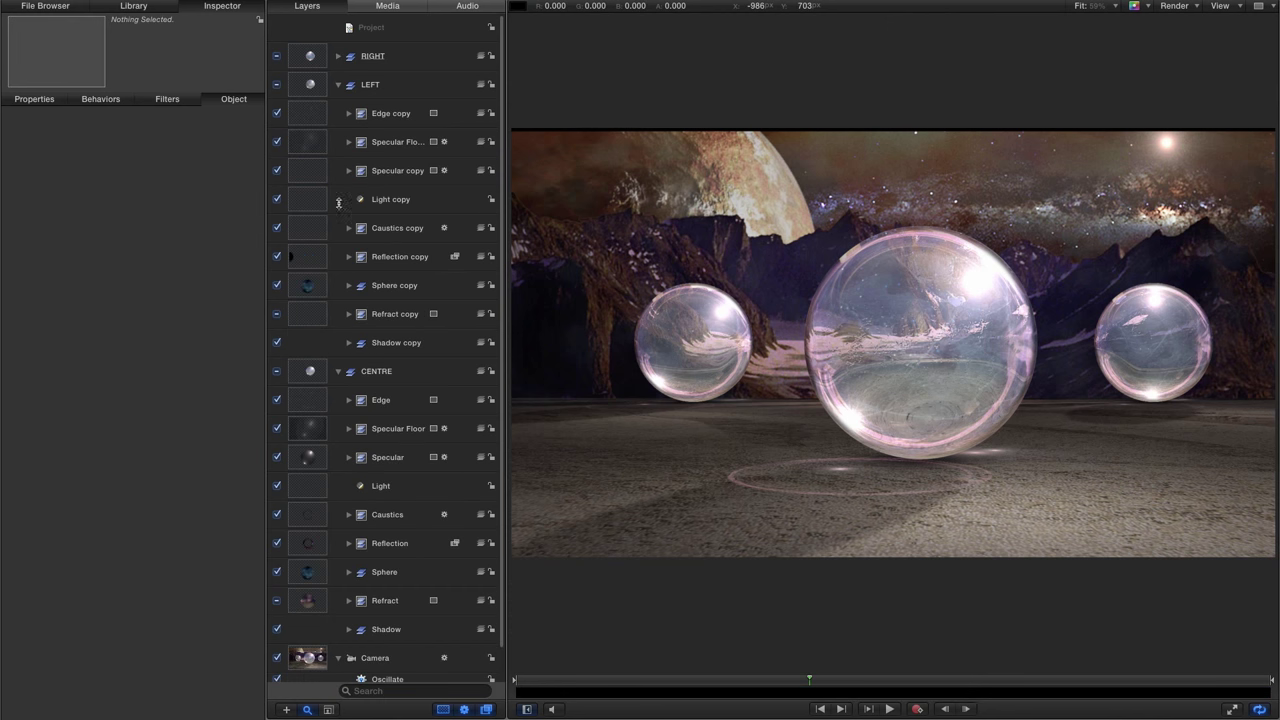
click(338, 85)
click(342, 114)
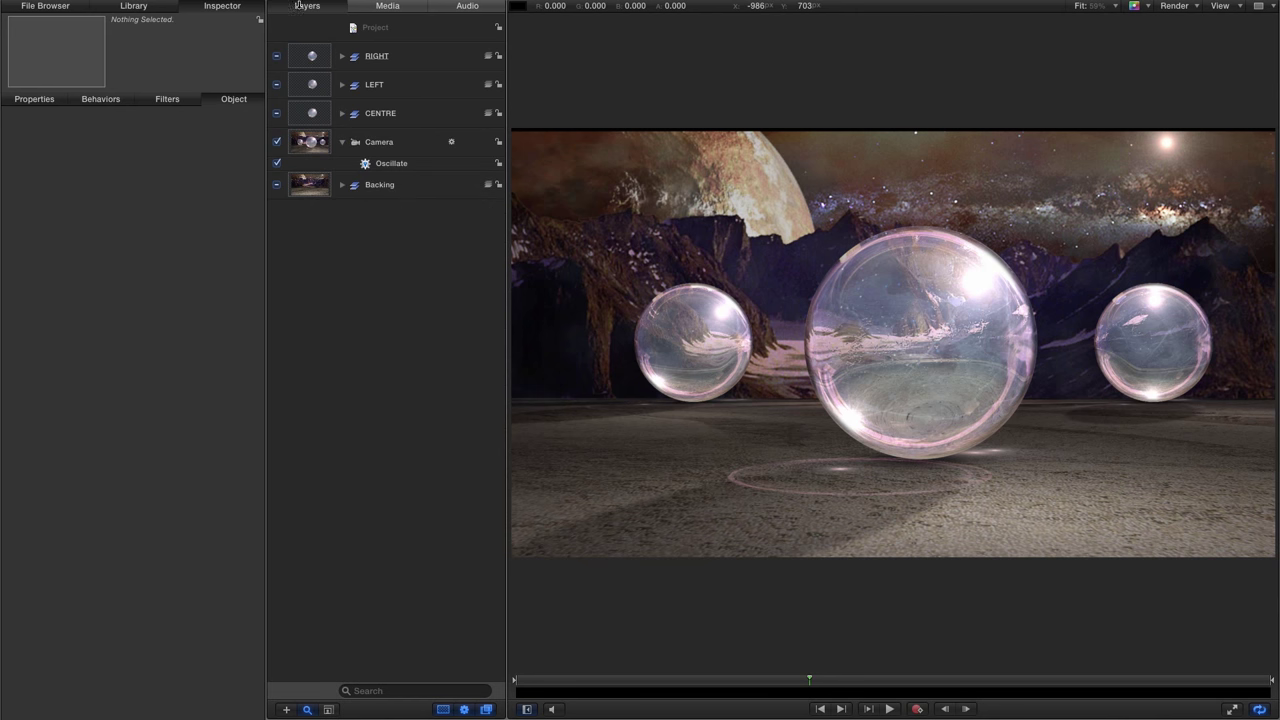
Step: Create a new group at the top of the project and add a Clouds generator to it
click(400, 24)
click(189, 7)
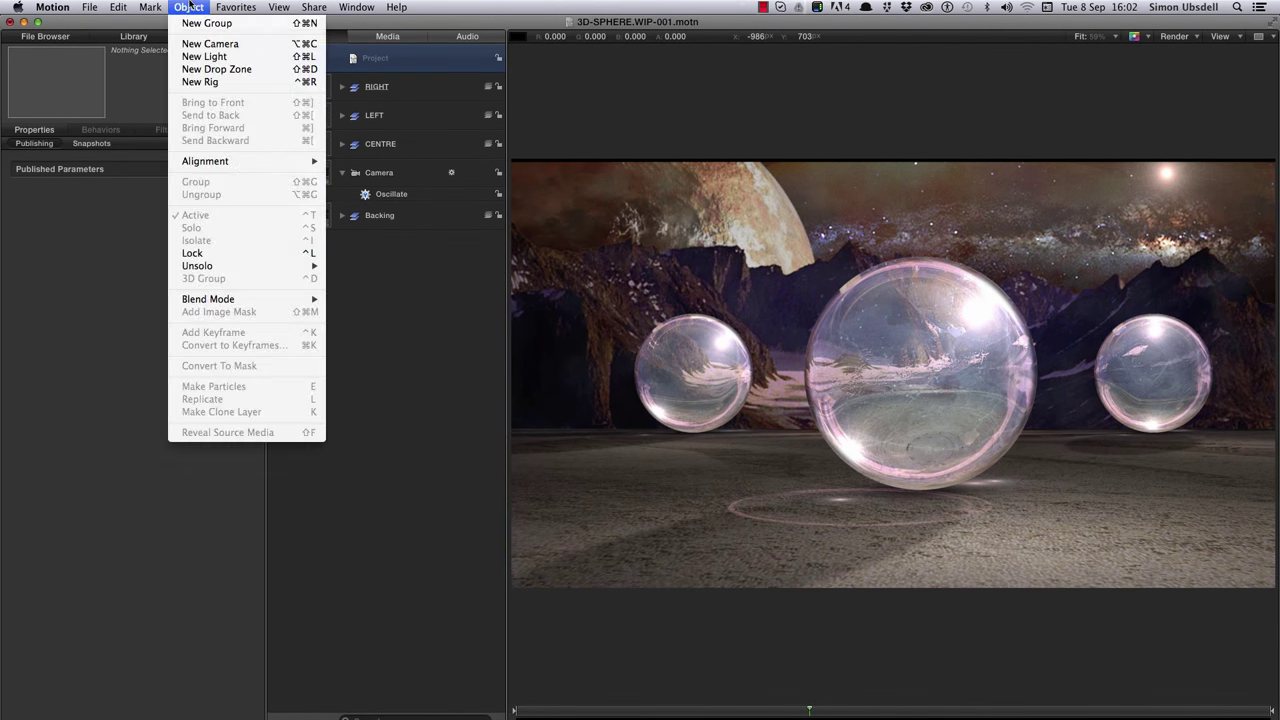
click(206, 23)
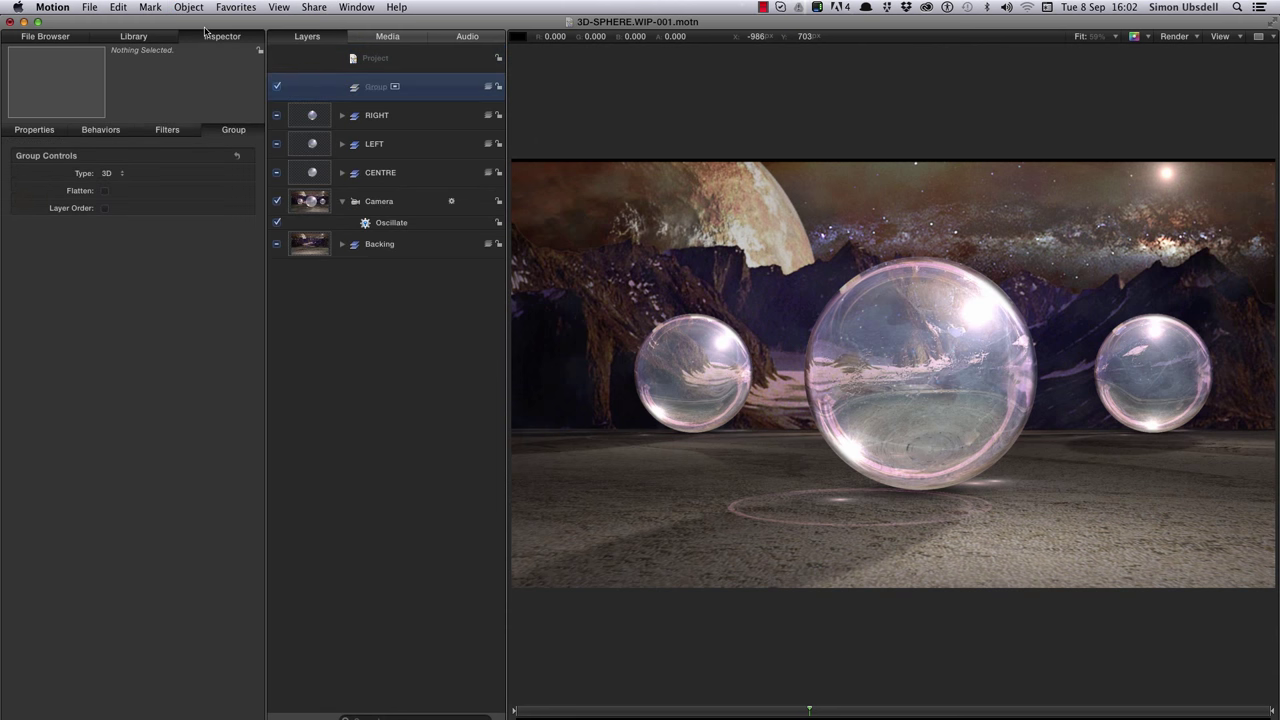
click(134, 37)
click(38, 170)
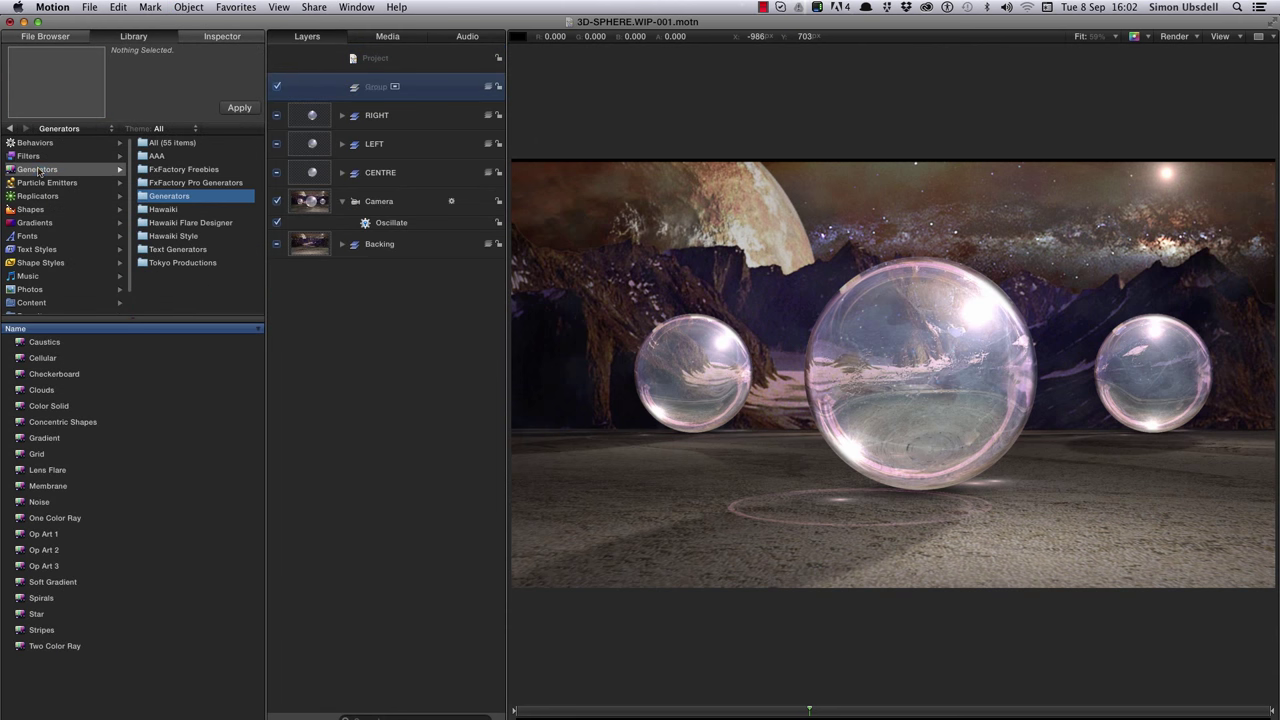
drag(41, 390, 352, 92)
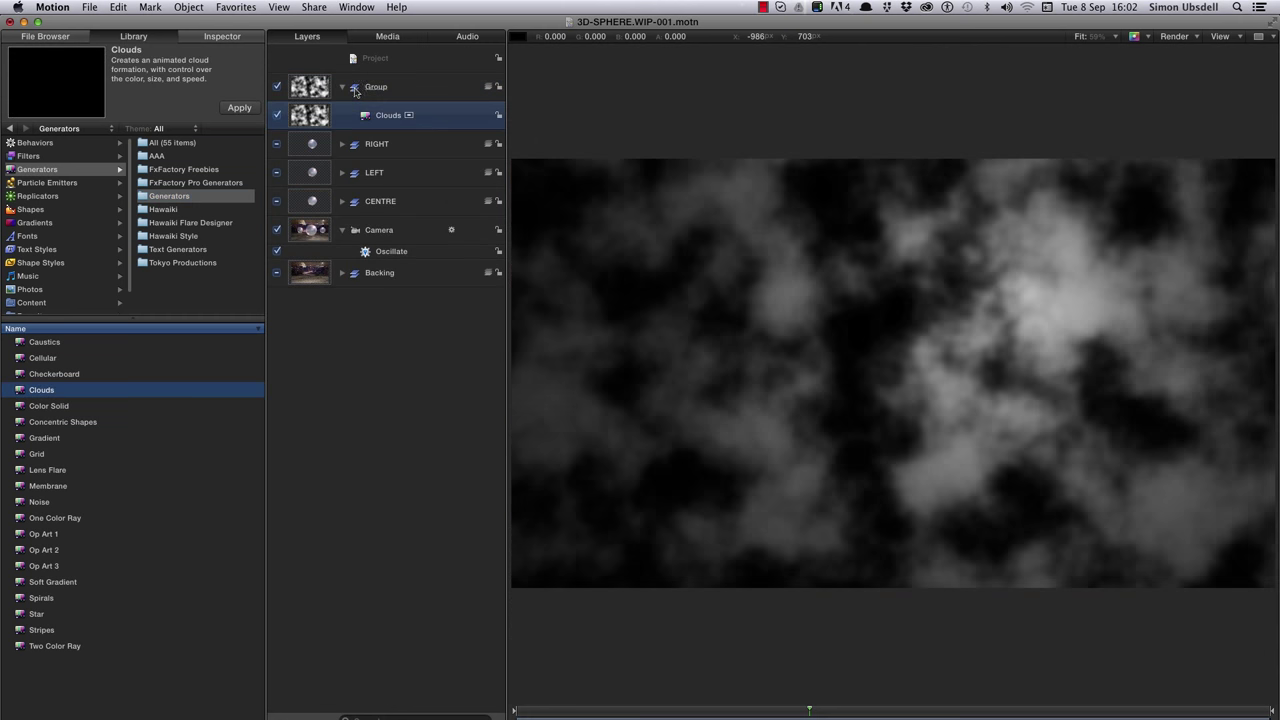
Step: Set the Clouds generator's width to 3840 and its height to 2160
click(216, 37)
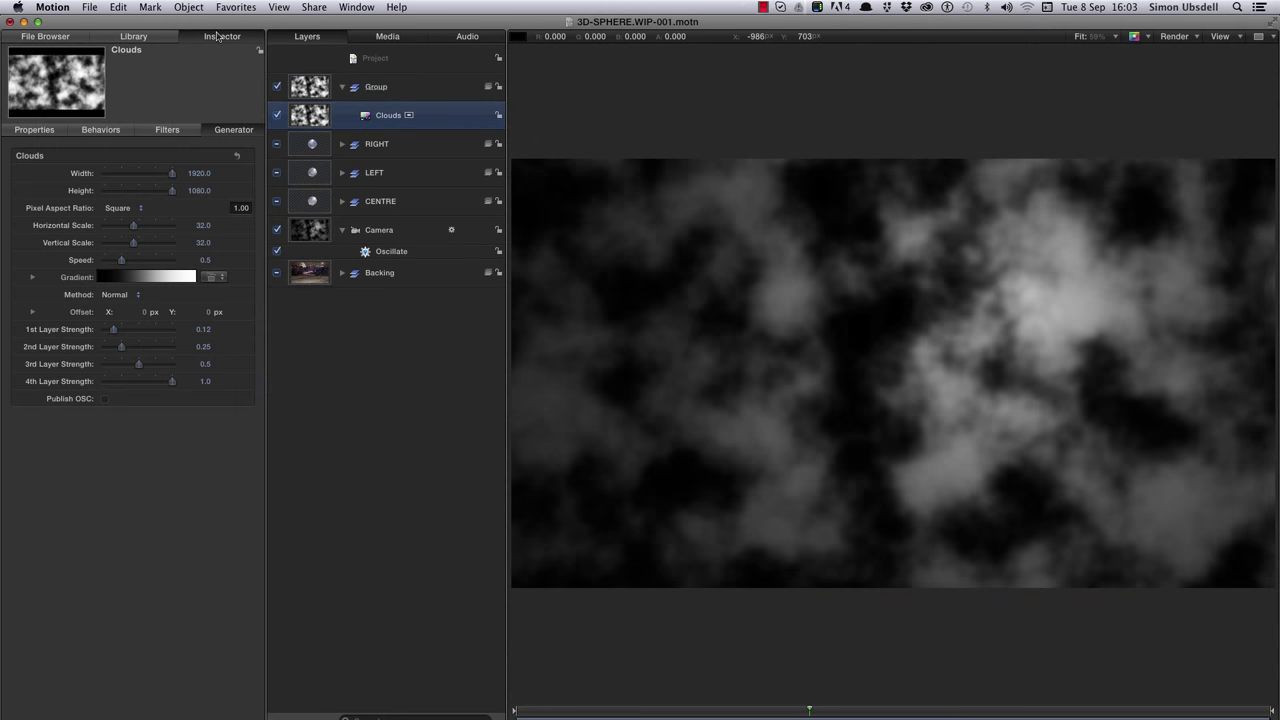
double_click(200, 173)
text(38)
key(Tab)
text(2)
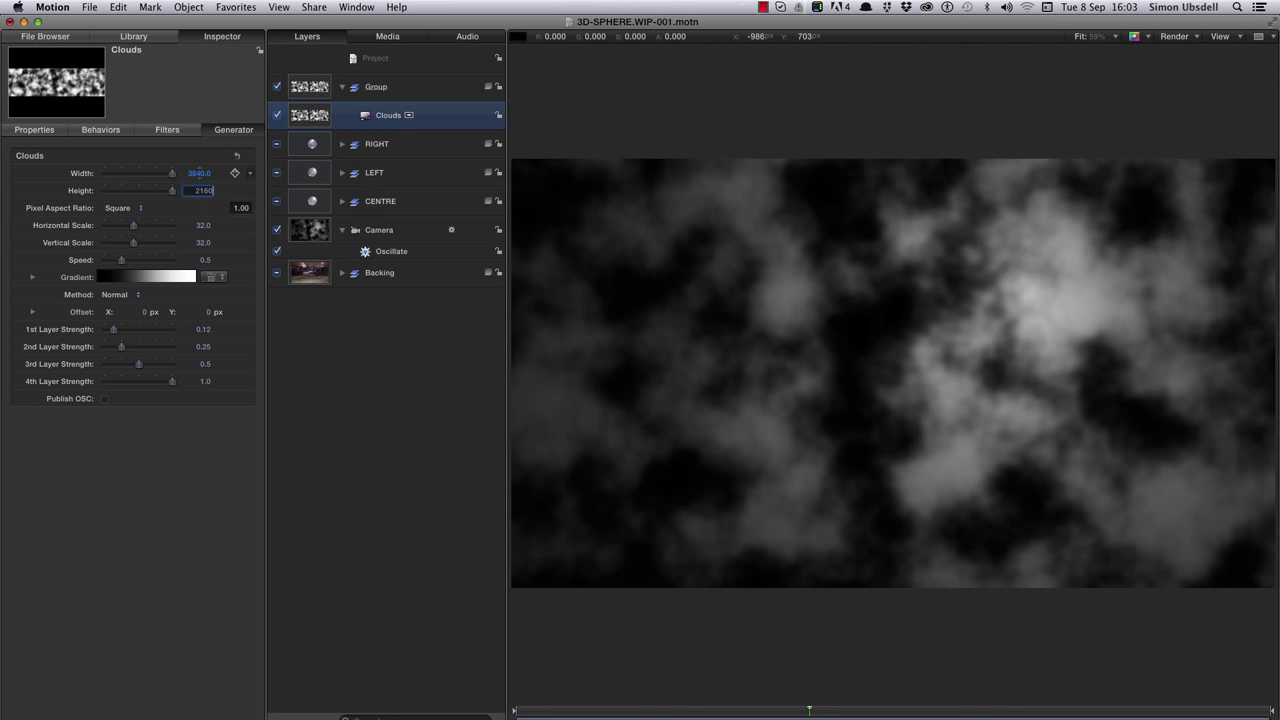
text(160)
key(Return)
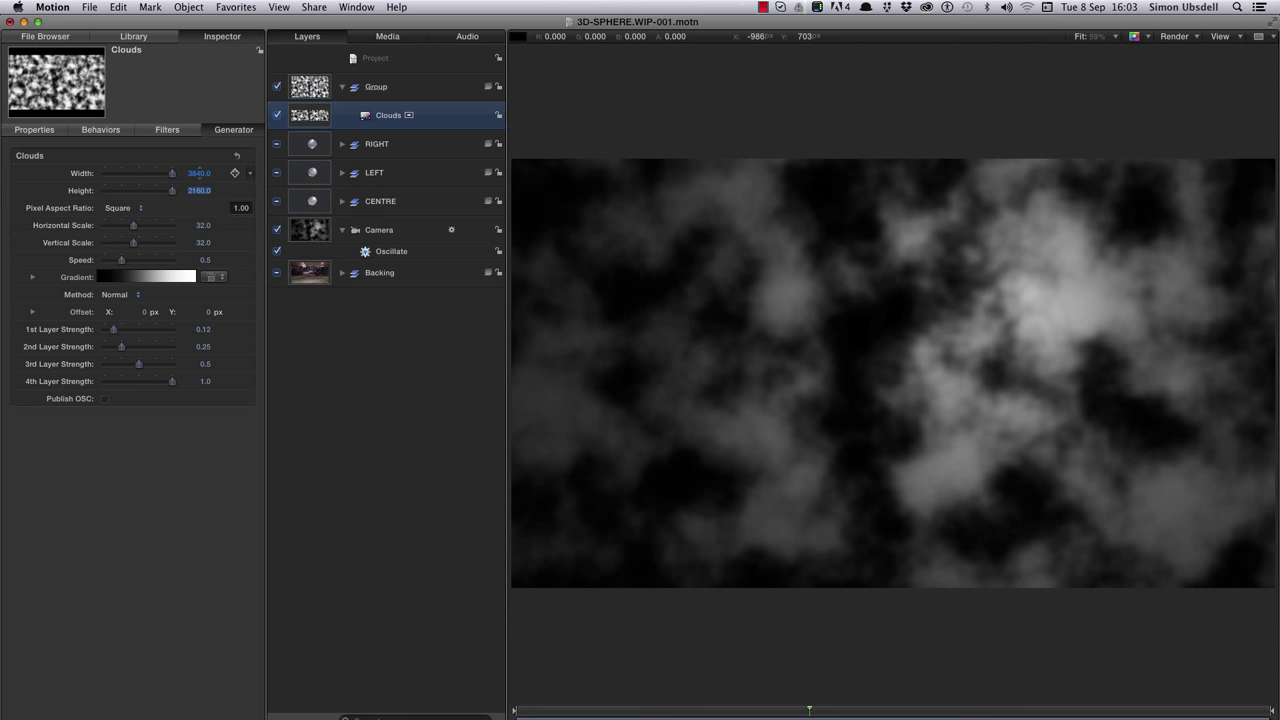
Step: Make the Clouds gradient solid white, with opacity running from 0% at the start to 100% at the end
click(33, 279)
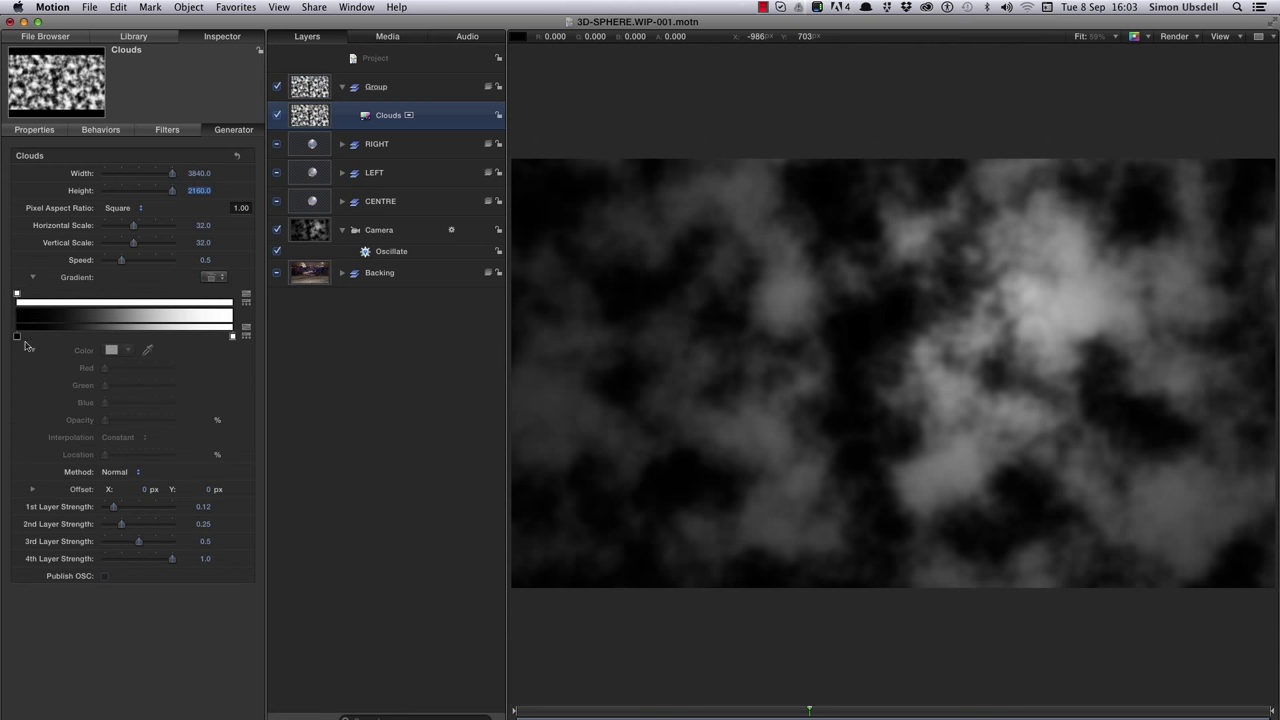
drag(17, 338, 10, 382)
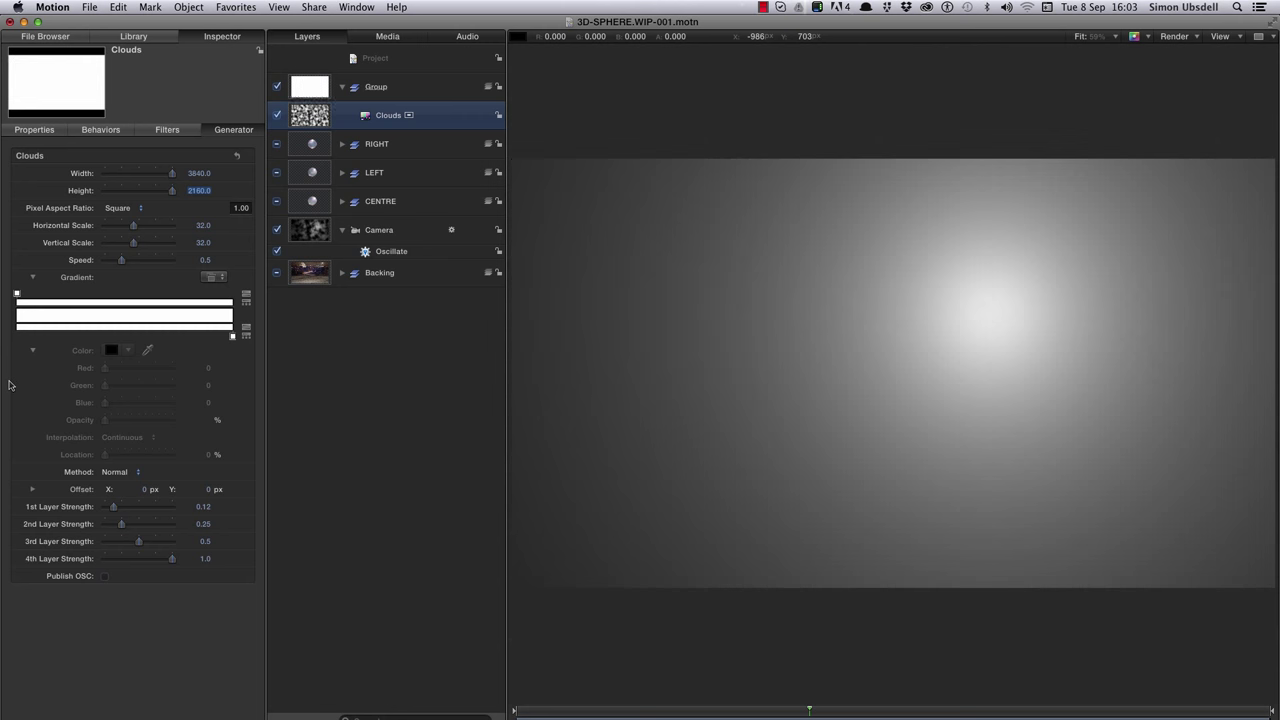
click(192, 295)
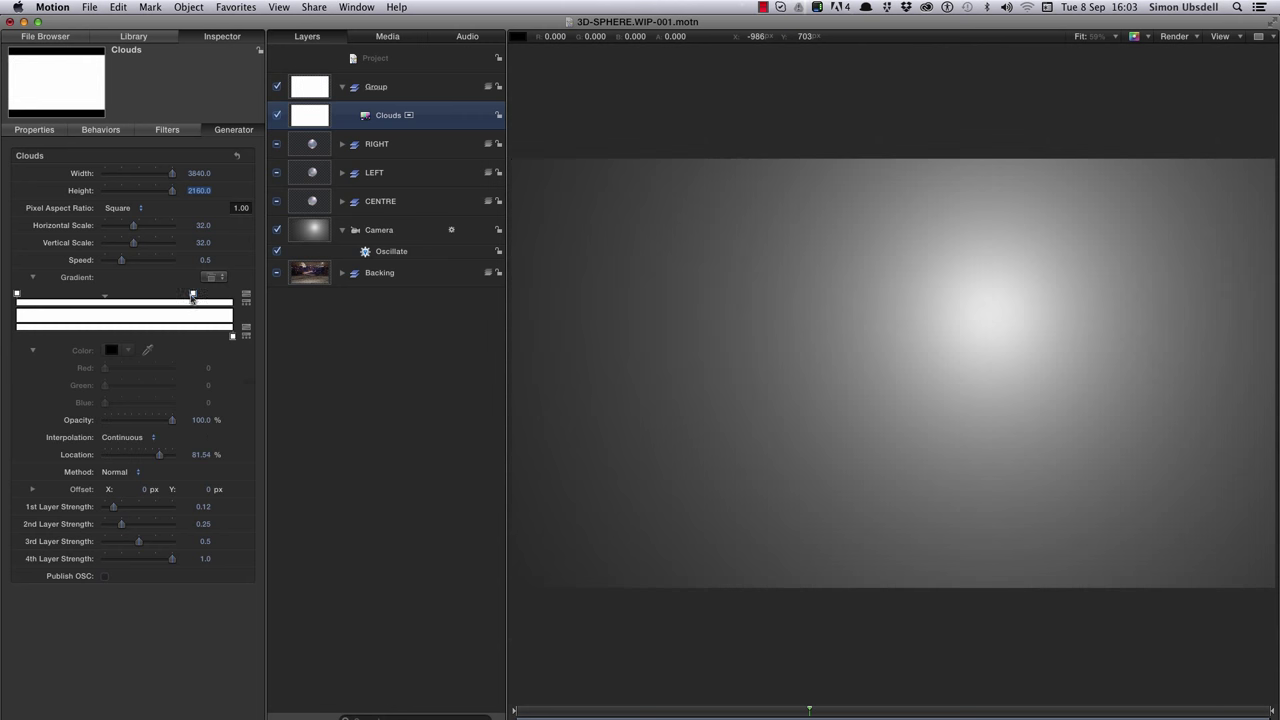
drag(192, 295, 236, 302)
click(16, 295)
drag(172, 420, 53, 420)
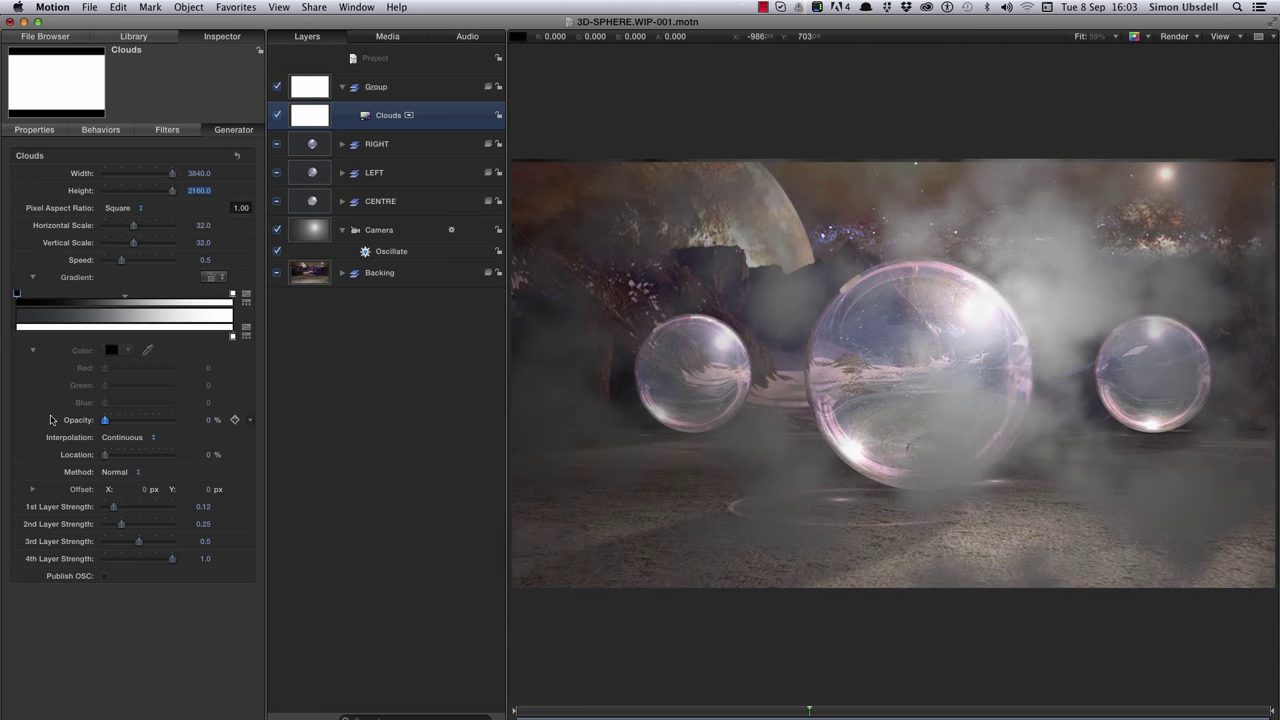
Step: Add a Rate parameter behavior to the Clouds' X offset and set its rate to -0.03 px
click(32, 489)
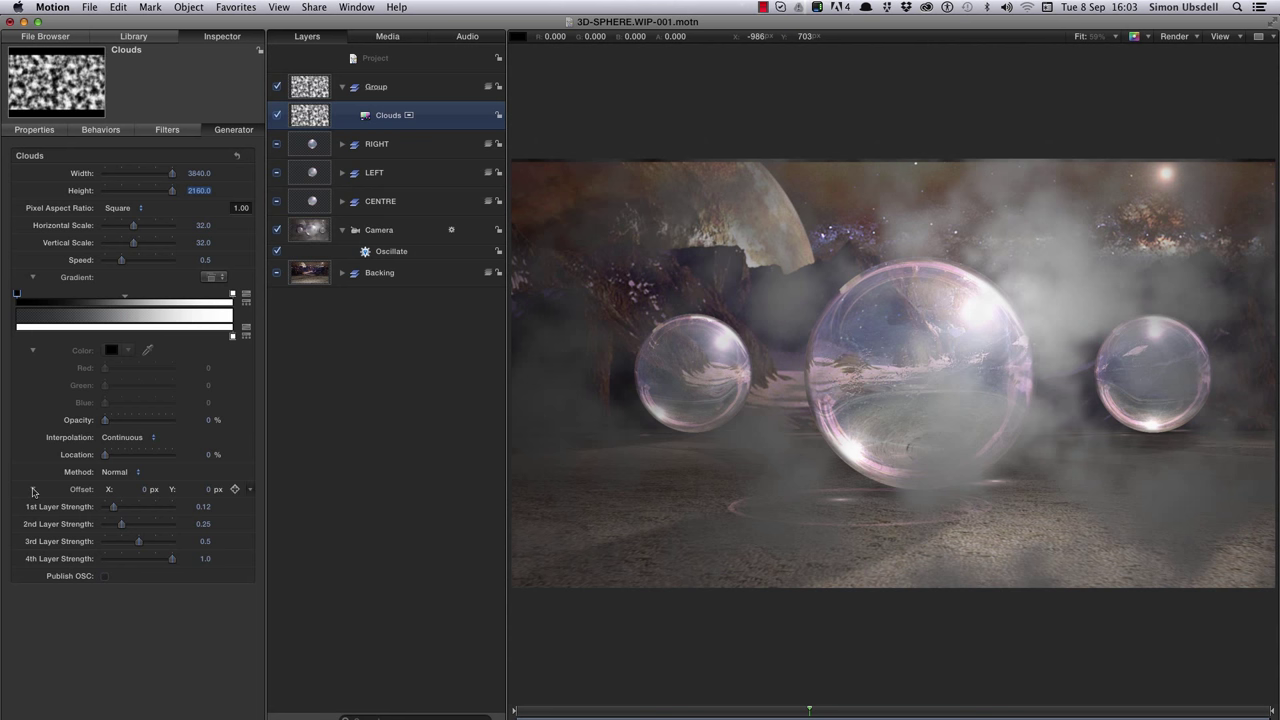
click(249, 507)
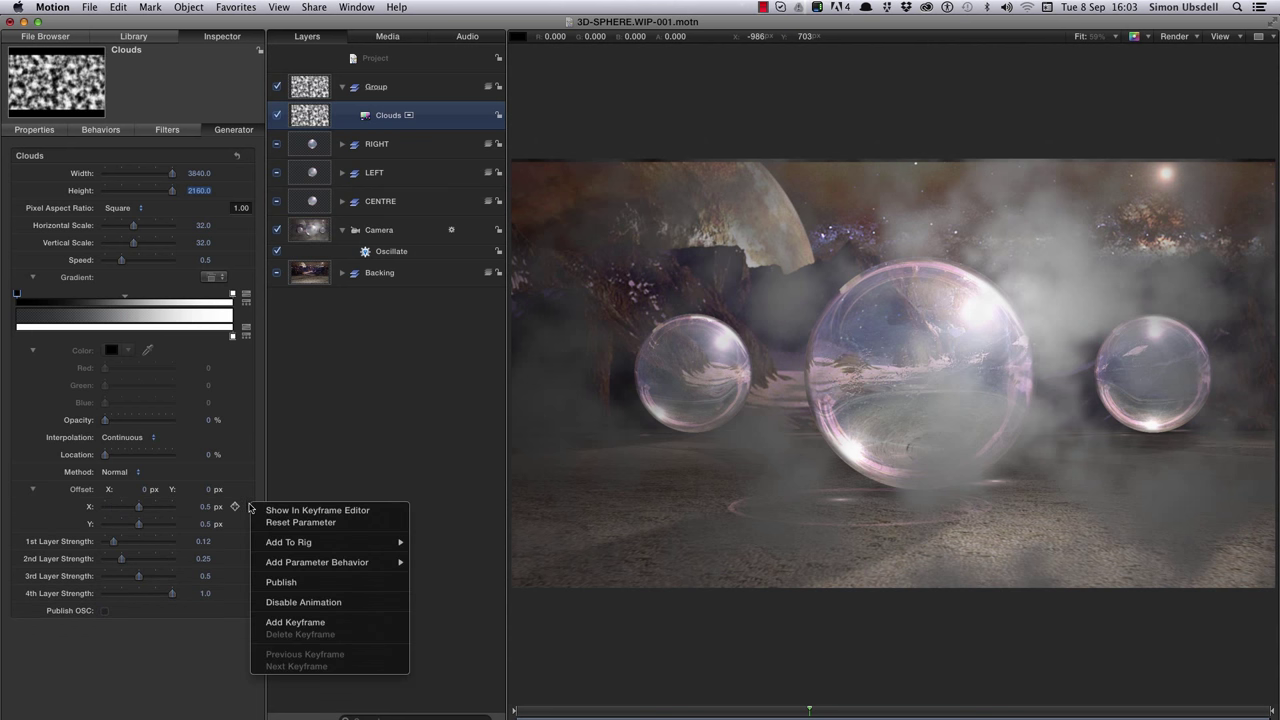
mouse_move(290, 563)
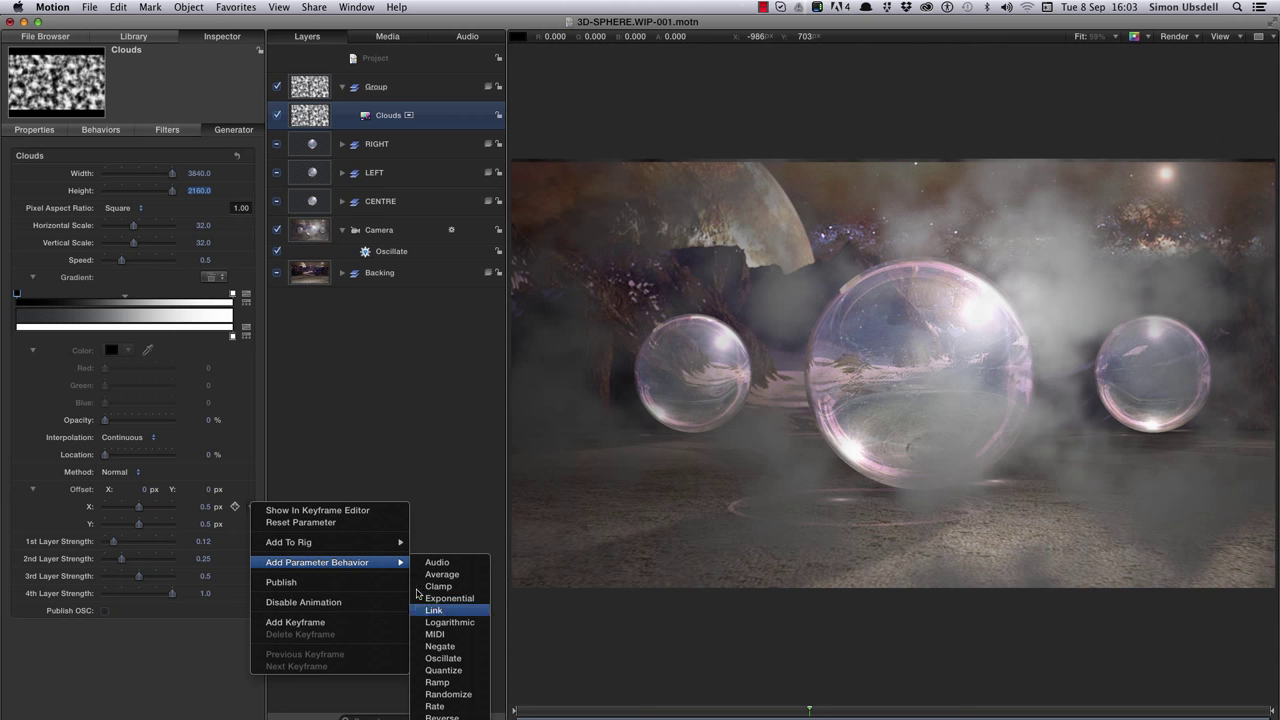
click(456, 707)
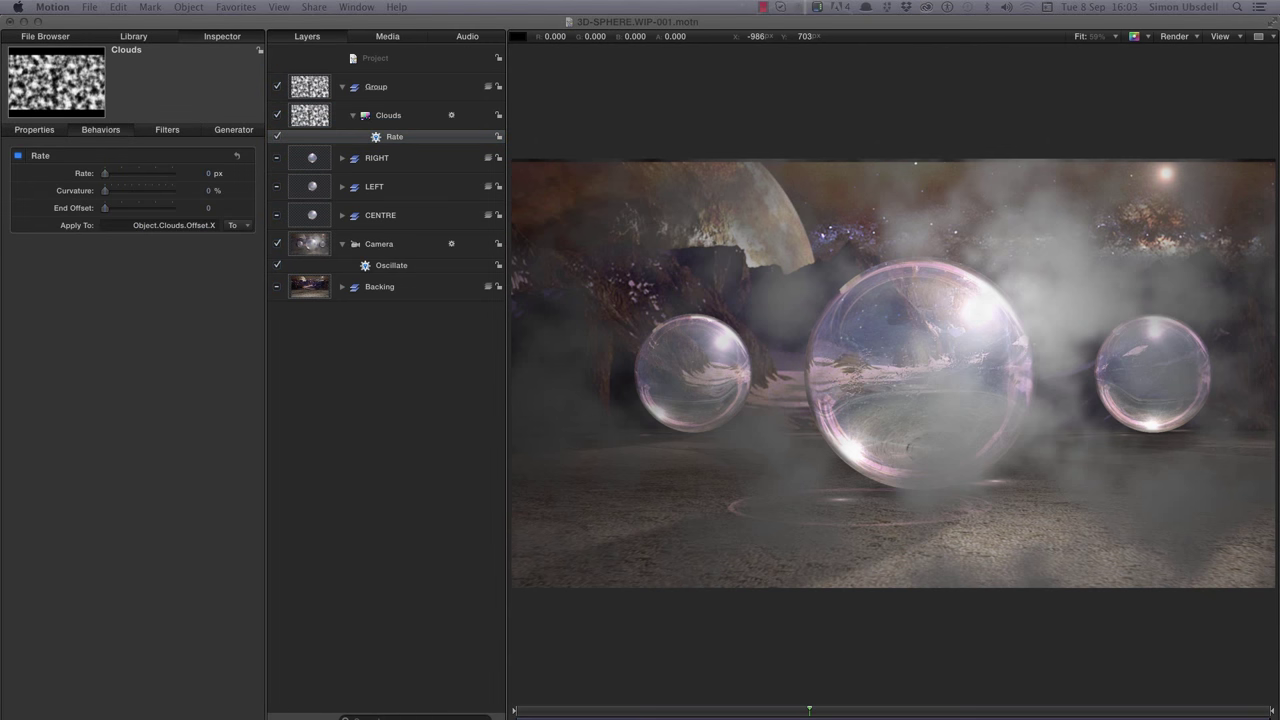
click(204, 174)
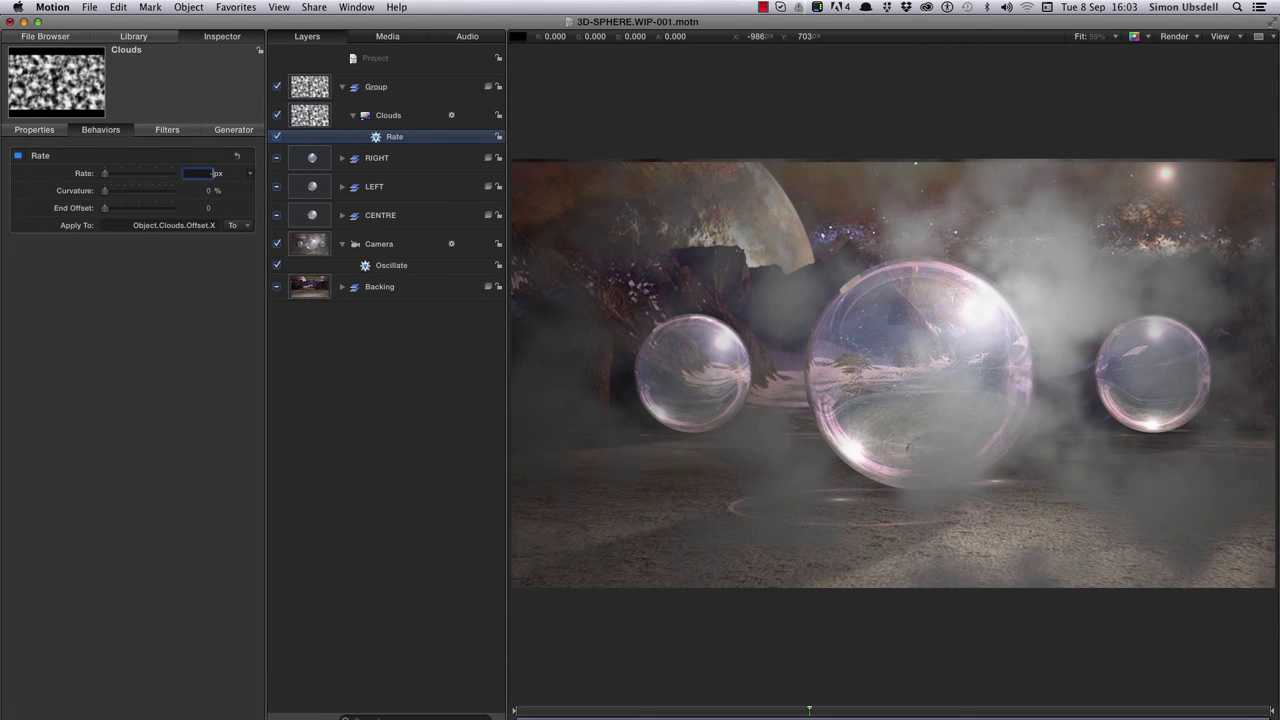
text(-0.03)
key(Return)
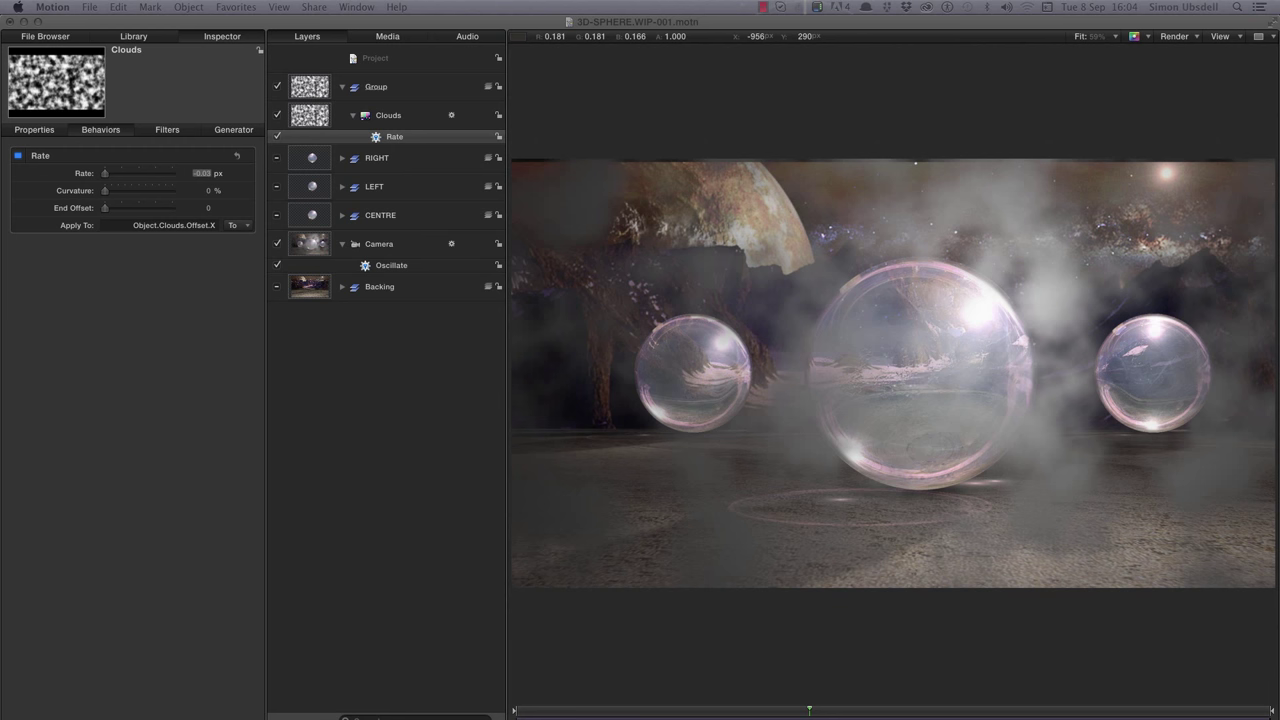
Step: Set the opacity of the Clouds layer to 40%
click(44, 133)
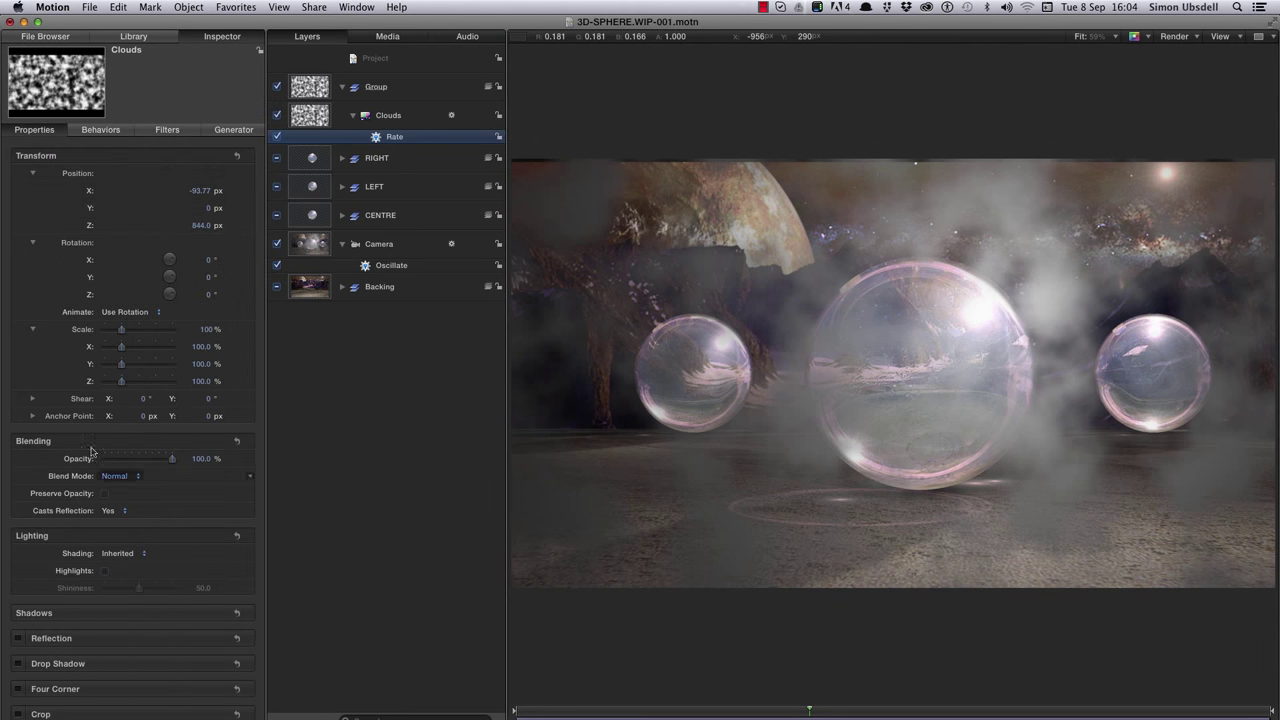
double_click(203, 459)
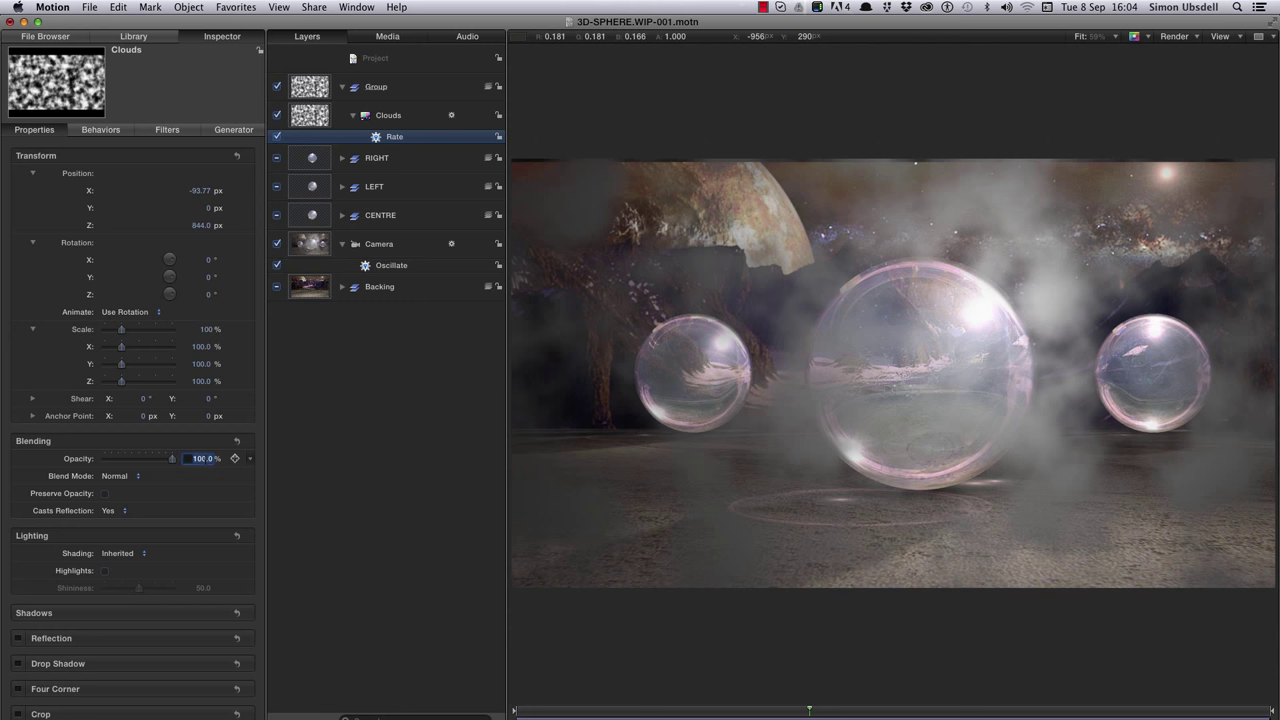
text(40)
key(Return)
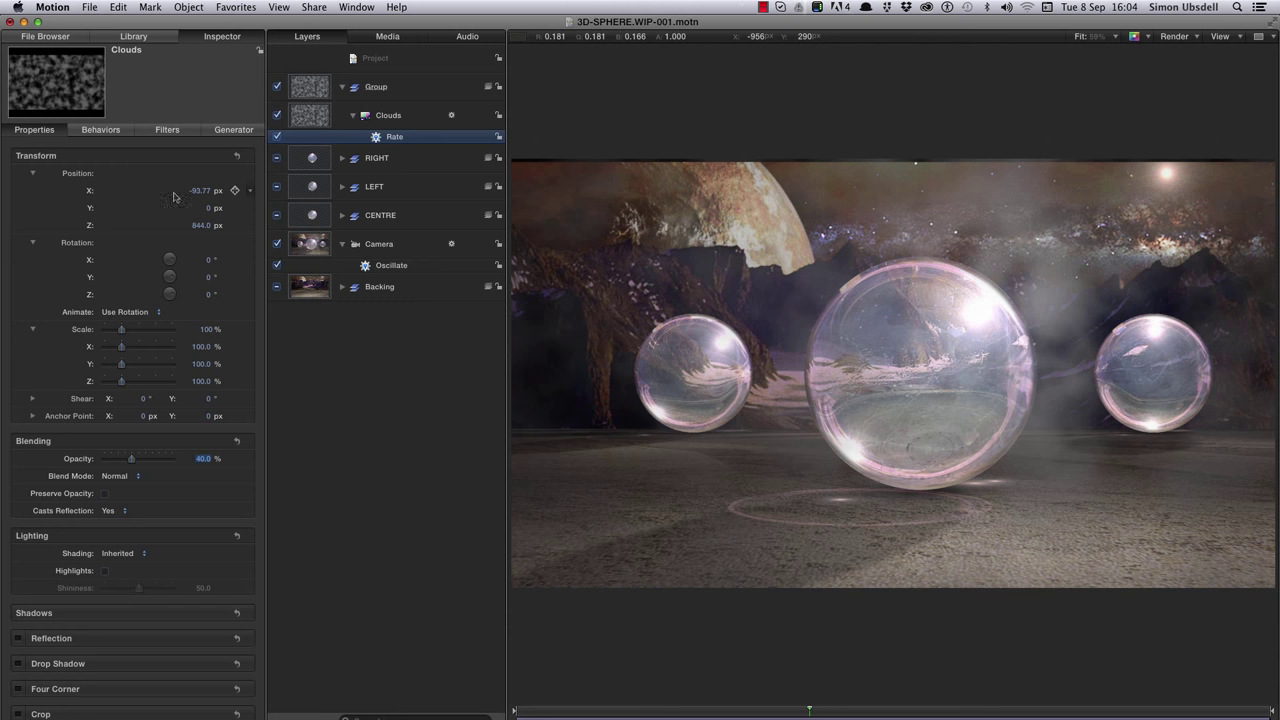
Step: Reset the Clouds layer's transform and set its X rotation to 90°
click(237, 155)
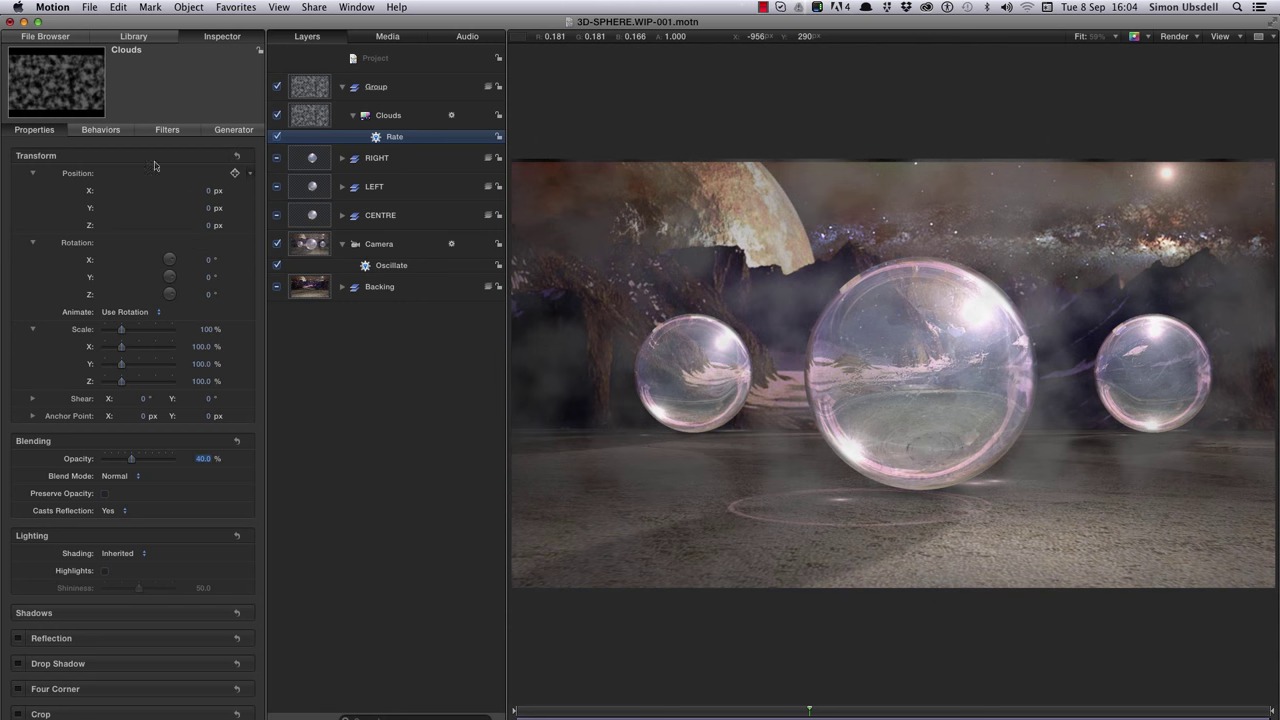
click(205, 260)
text(90)
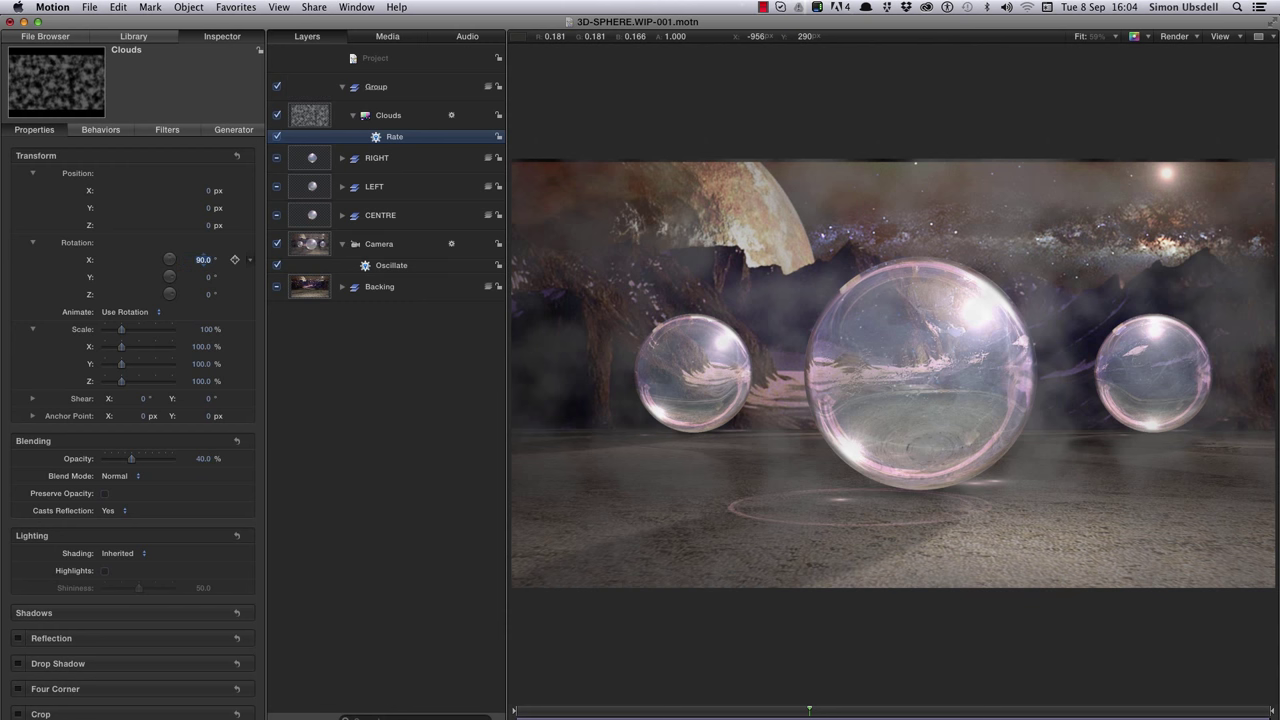
key(Return)
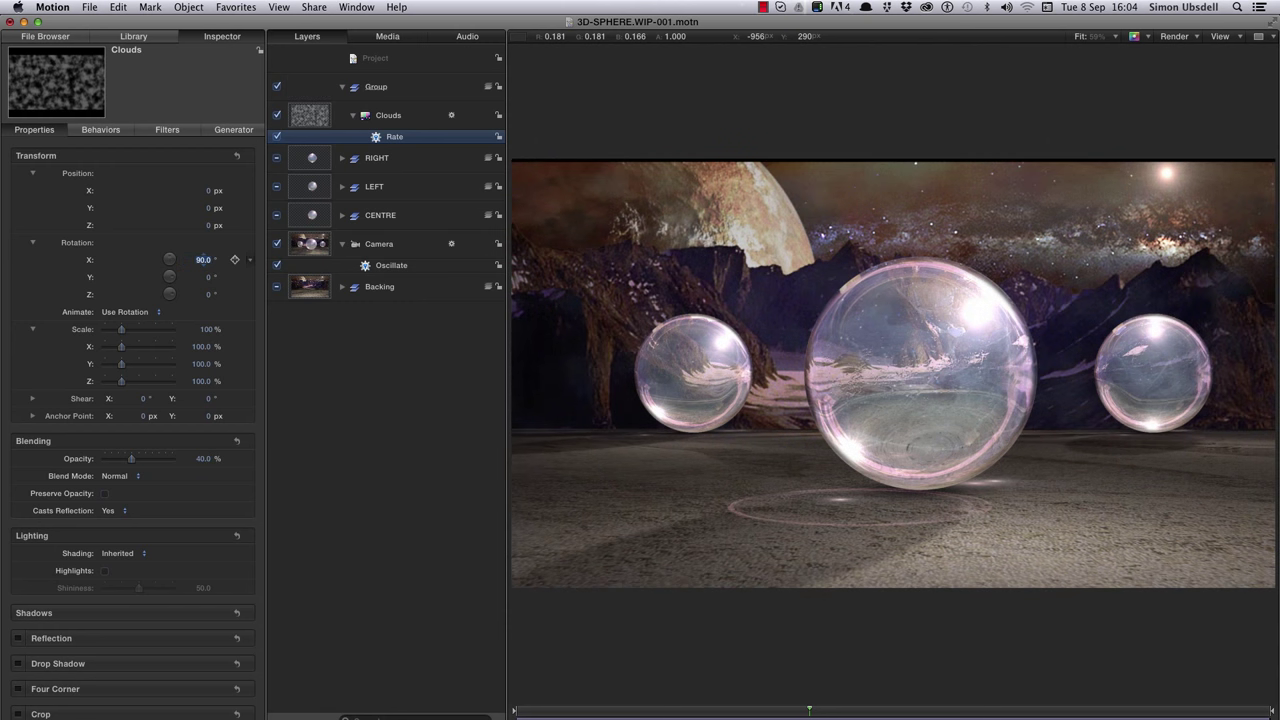
Step: Set the Clouds layer's Y position to -396 px and its scale to 300%
click(209, 209)
text(-396)
key(Return)
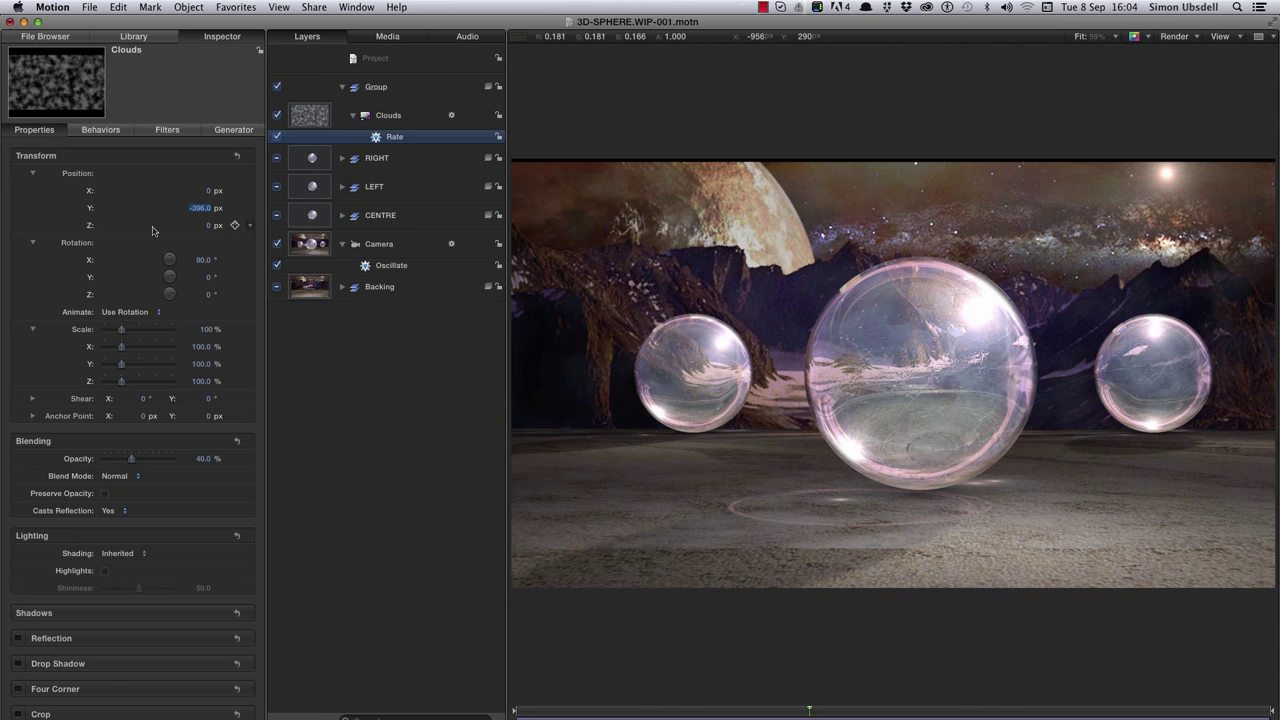
click(206, 329)
text(0)
key(Return)
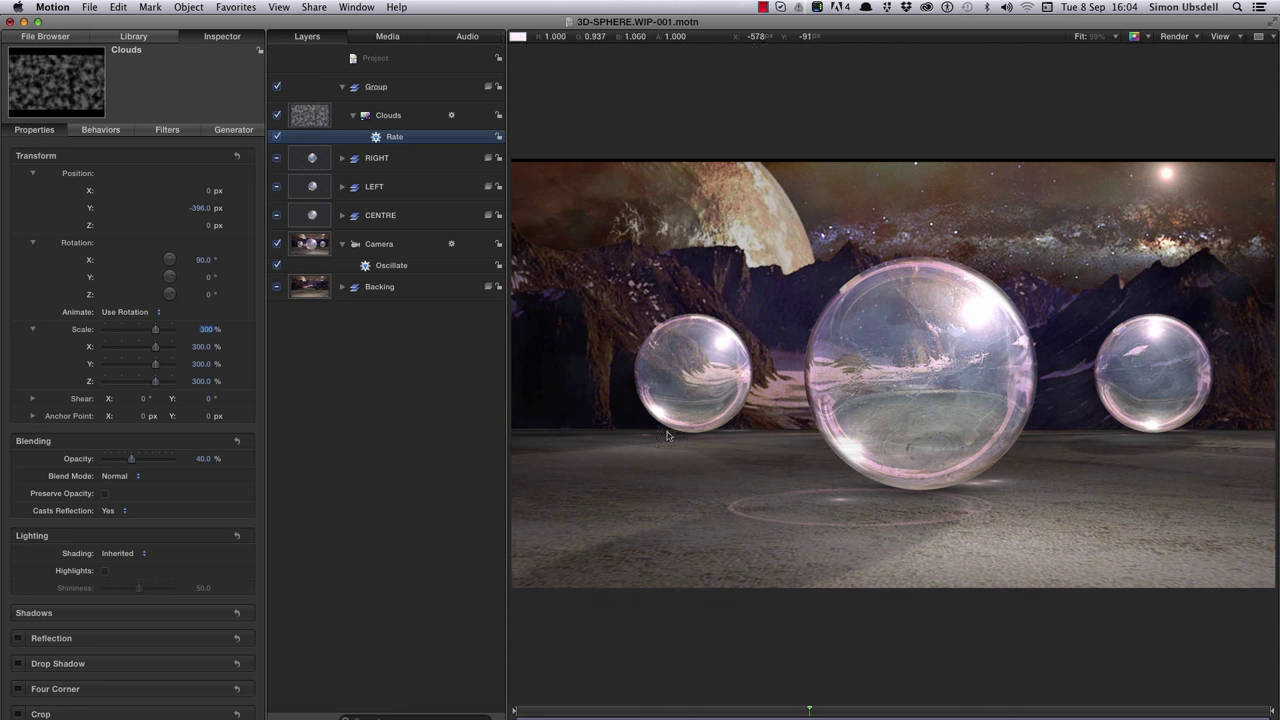
Step: Duplicate the Clouds layer and set the X rotation of the copy to 0°
click(308, 114)
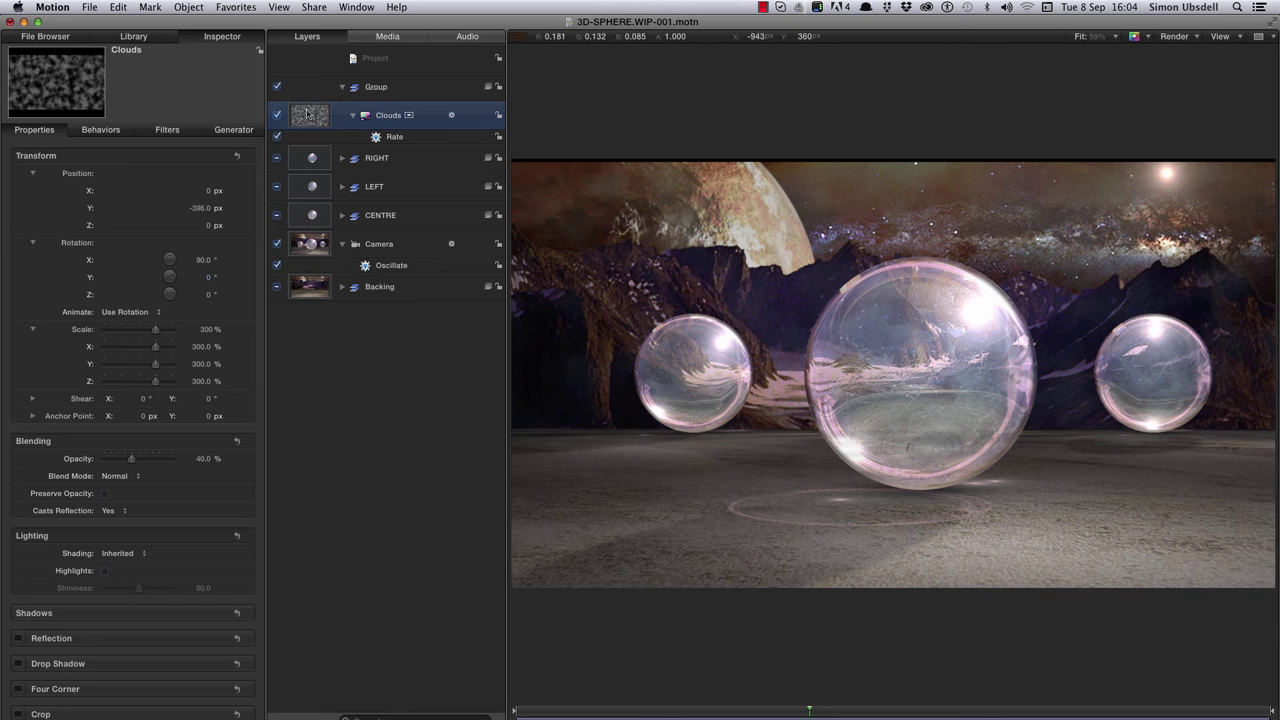
right_click(308, 114)
click(338, 152)
click(32, 130)
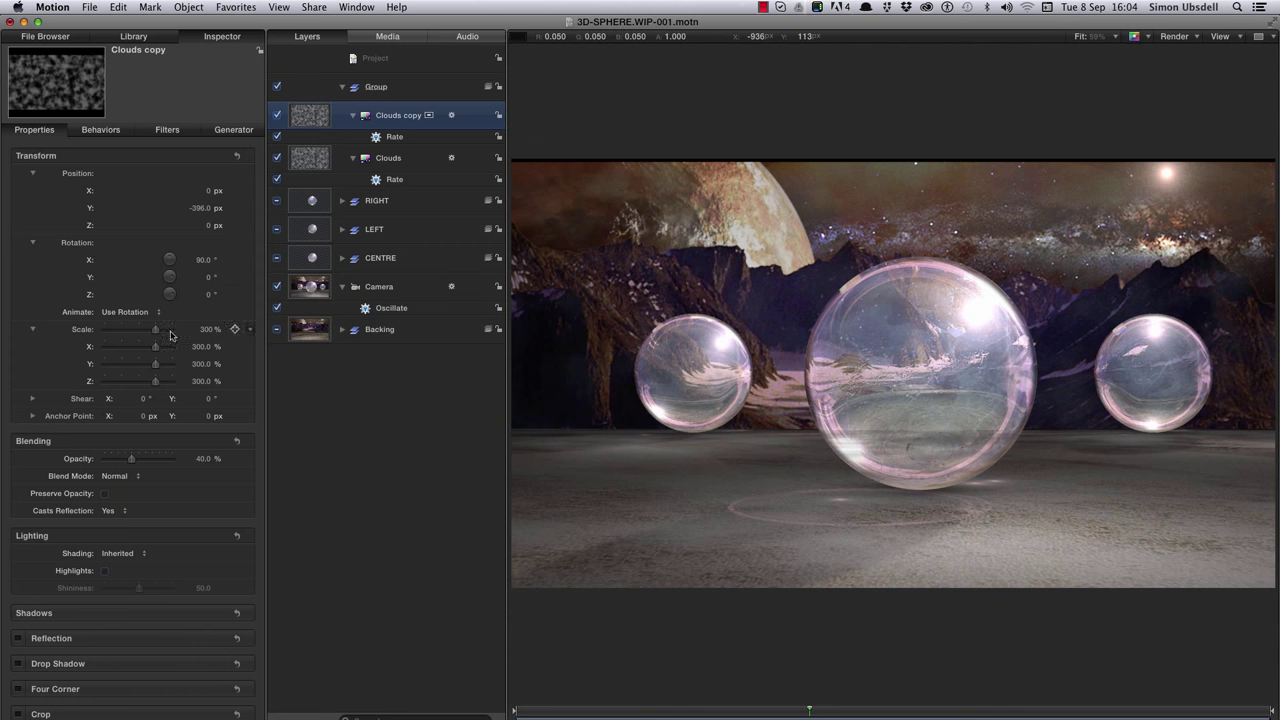
click(201, 262)
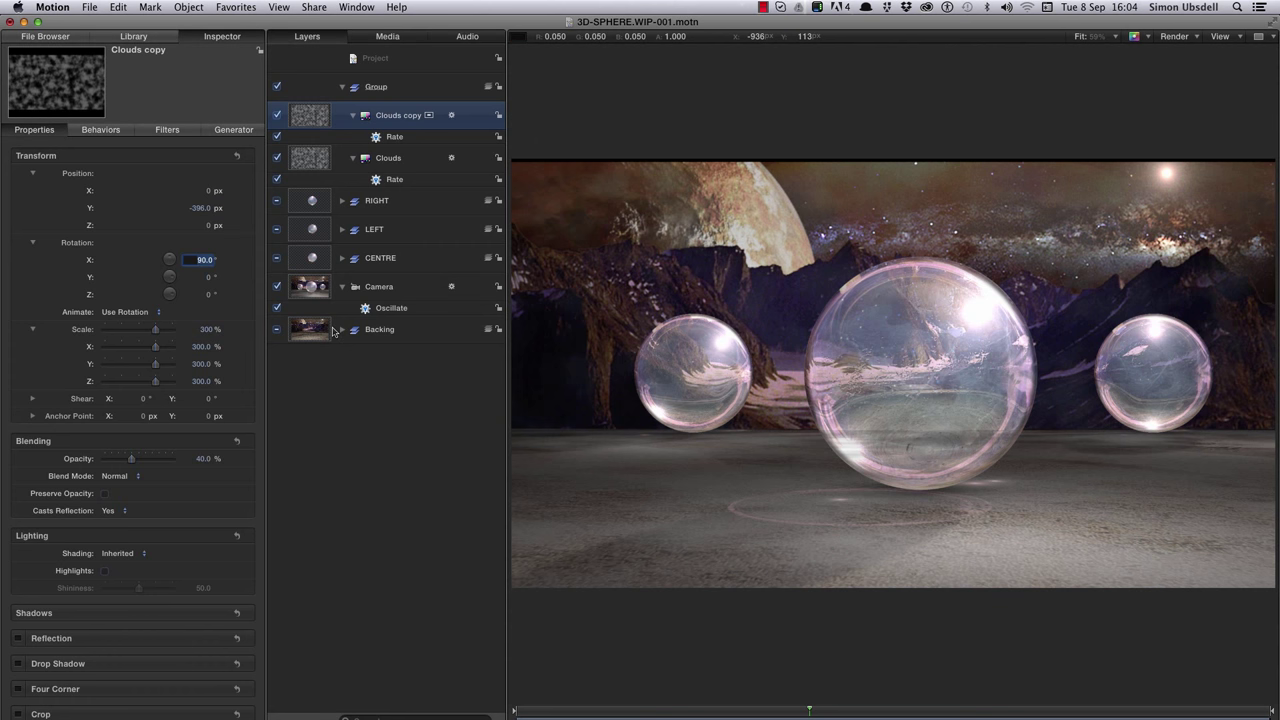
text(0)
key(Return)
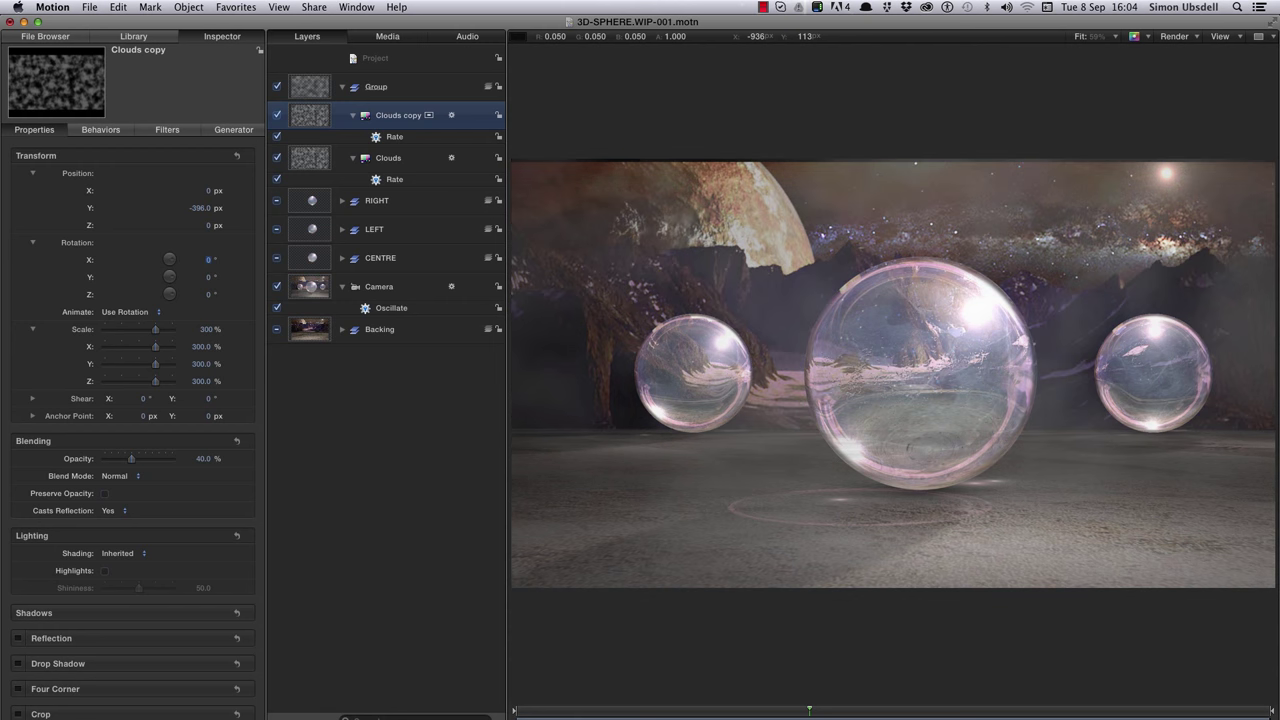
Step: Position Clouds copy at -3000 px in Z and 250 px in Y
click(210, 227)
click(210, 227)
key(Return)
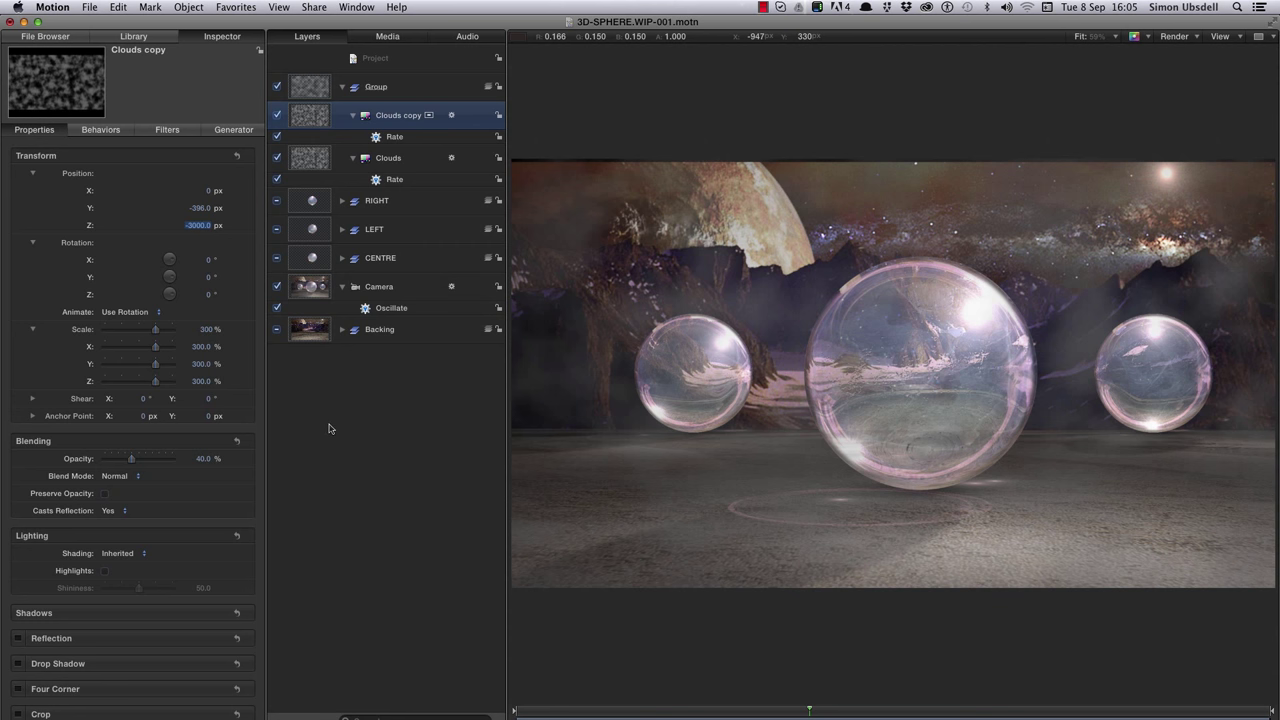
click(201, 208)
text(050)
key(Return)
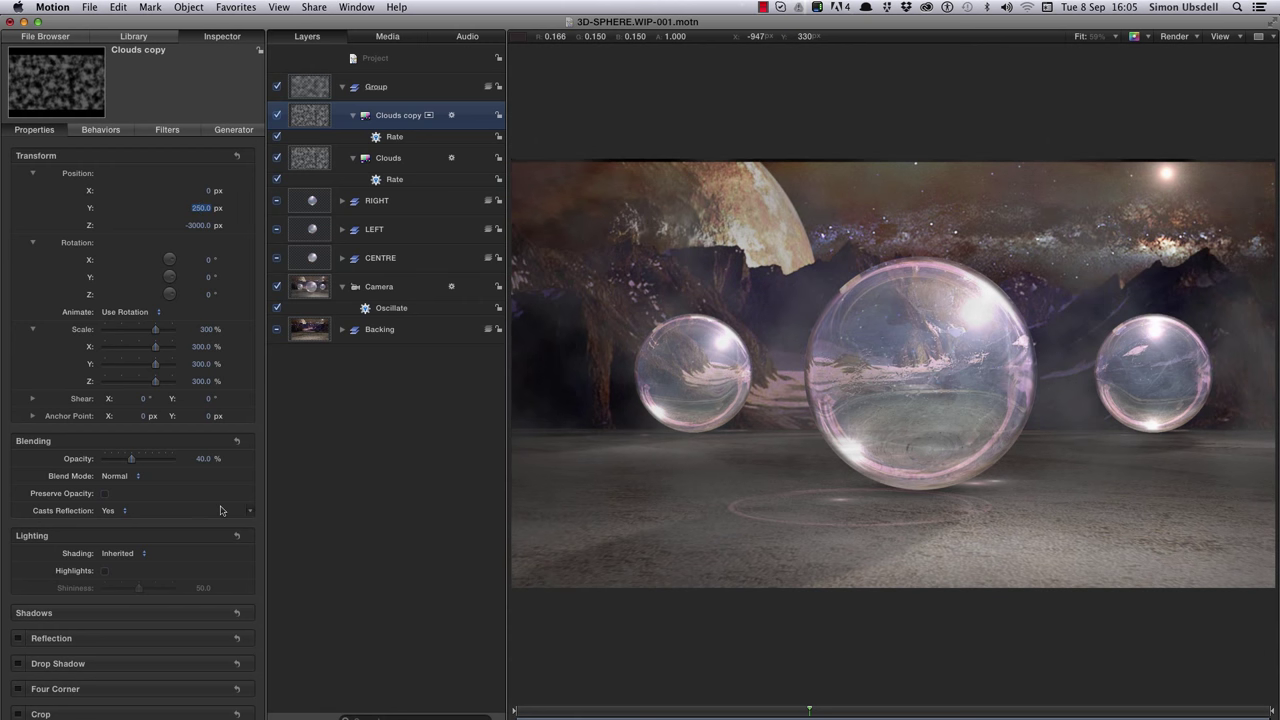
Step: Set the opacity of Clouds copy to 10%
click(203, 459)
text(10)
key(Return)
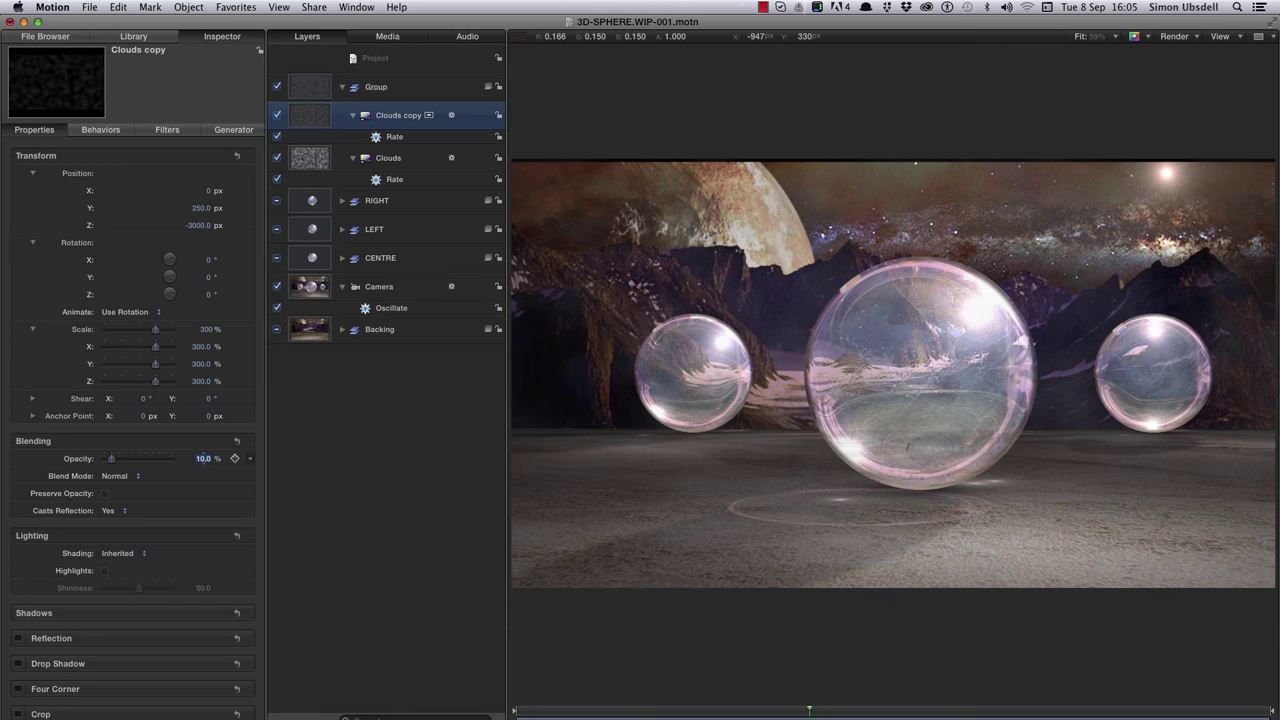
Step: Set the rate of the Rate behavior on Clouds copy to -0.05 px
click(108, 129)
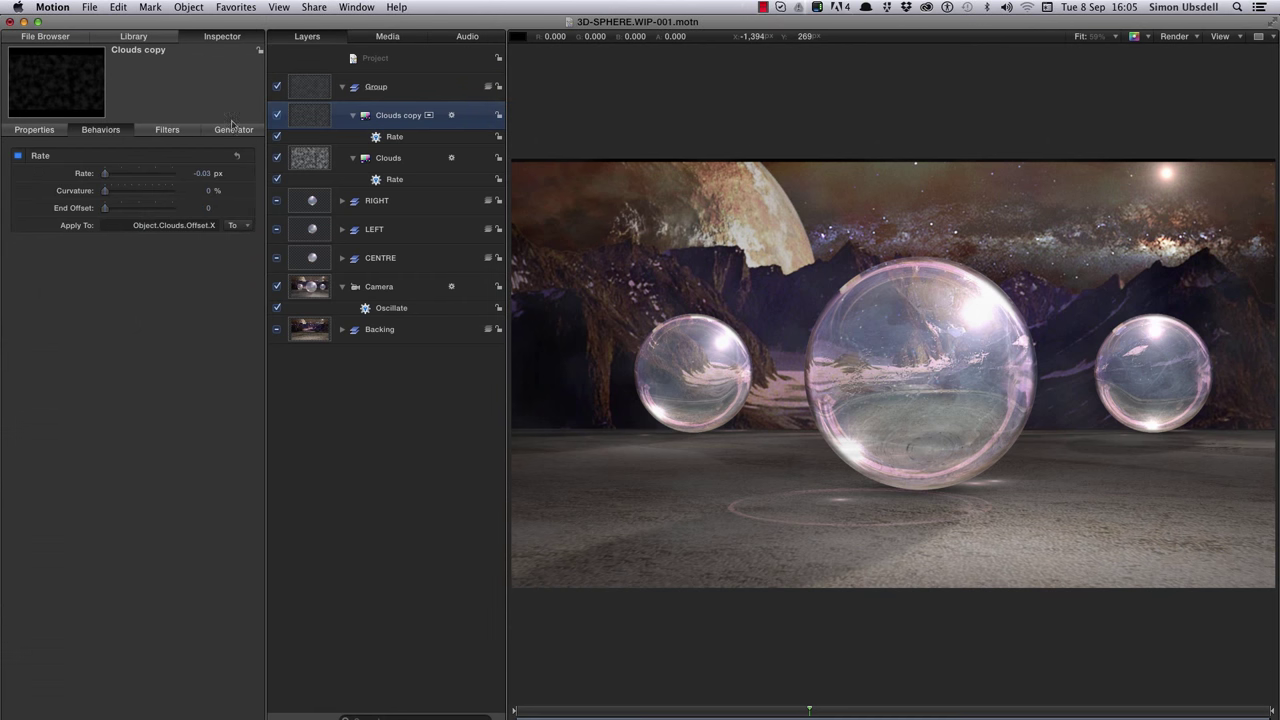
click(206, 174)
key(BackSpace)
text(-.05)
key(Return)
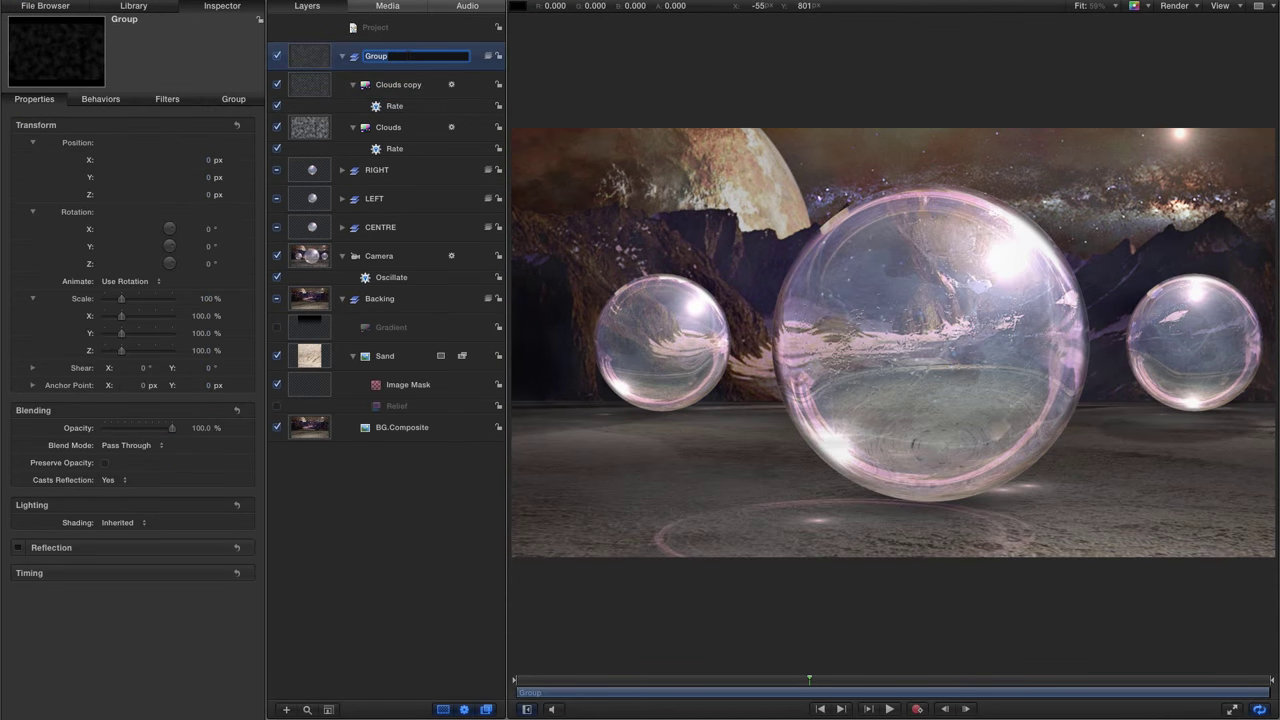
Step: Rename the group holding the two cloud layers as Clouds and collapse it
text(Clouds)
key(Return)
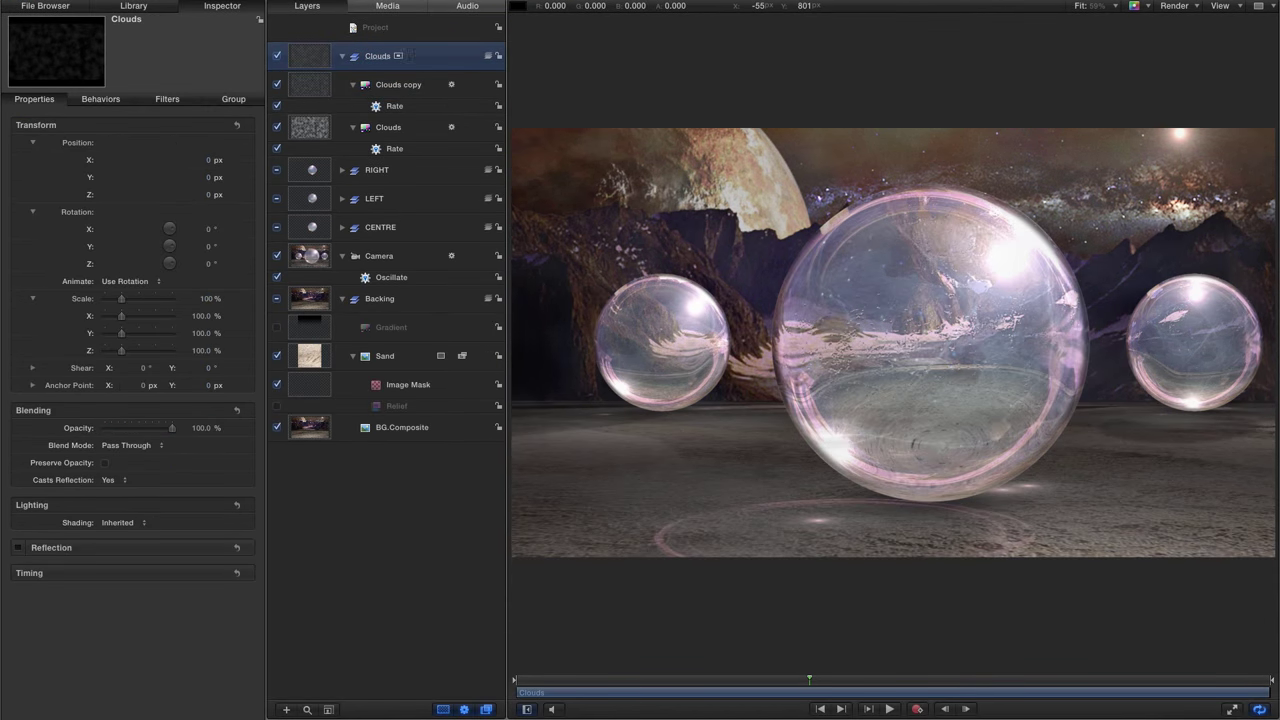
click(342, 56)
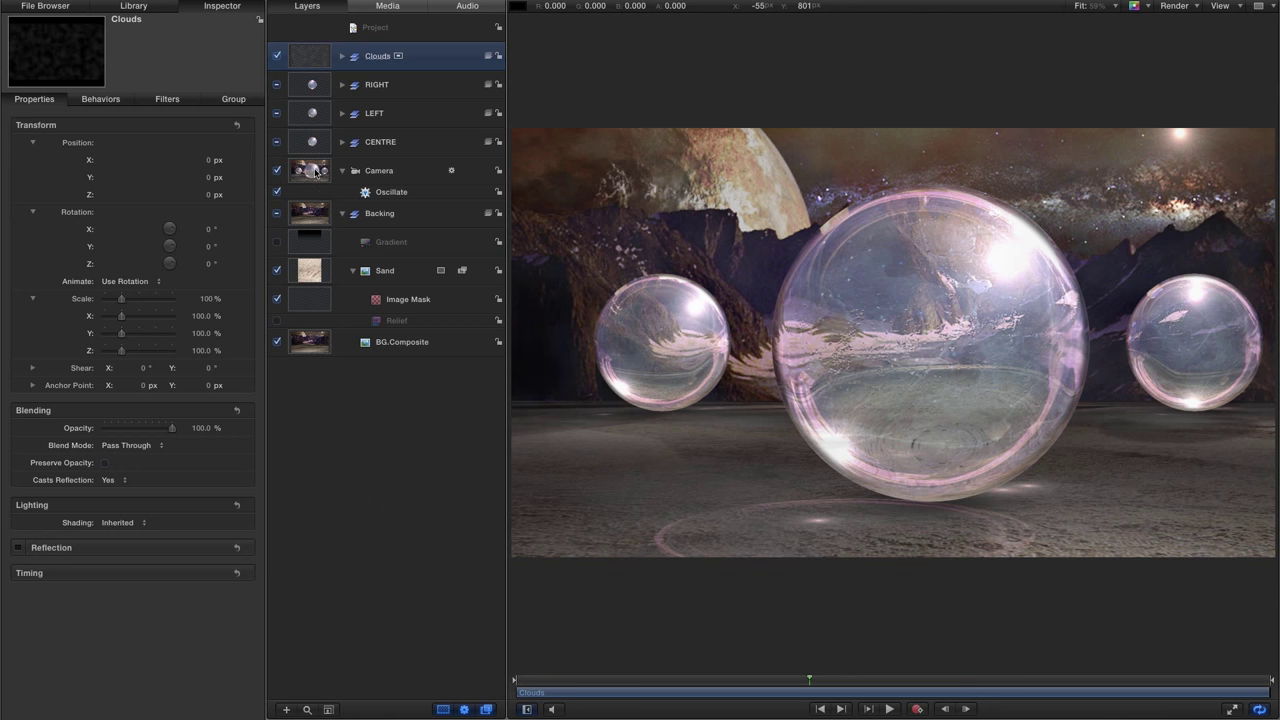
Step: Disable the camera's Oscillate behavior and move the CENTRE group above RIGHT in the layer order
click(314, 172)
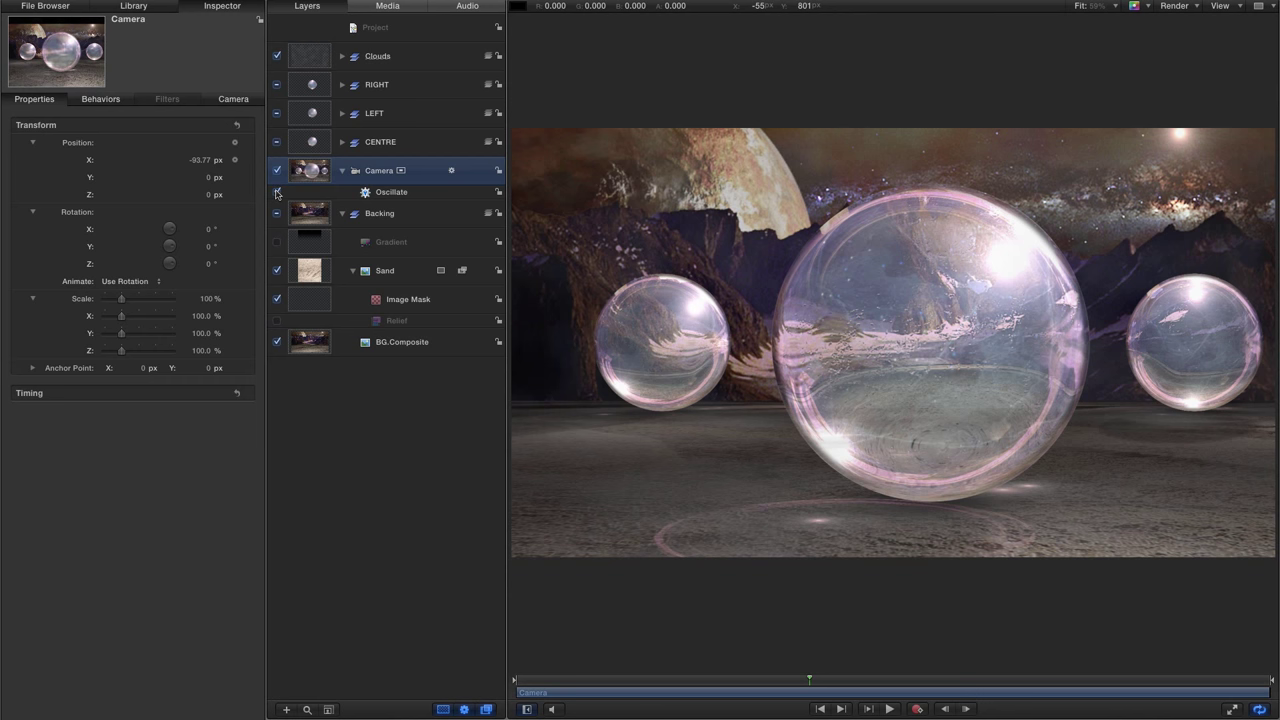
click(277, 192)
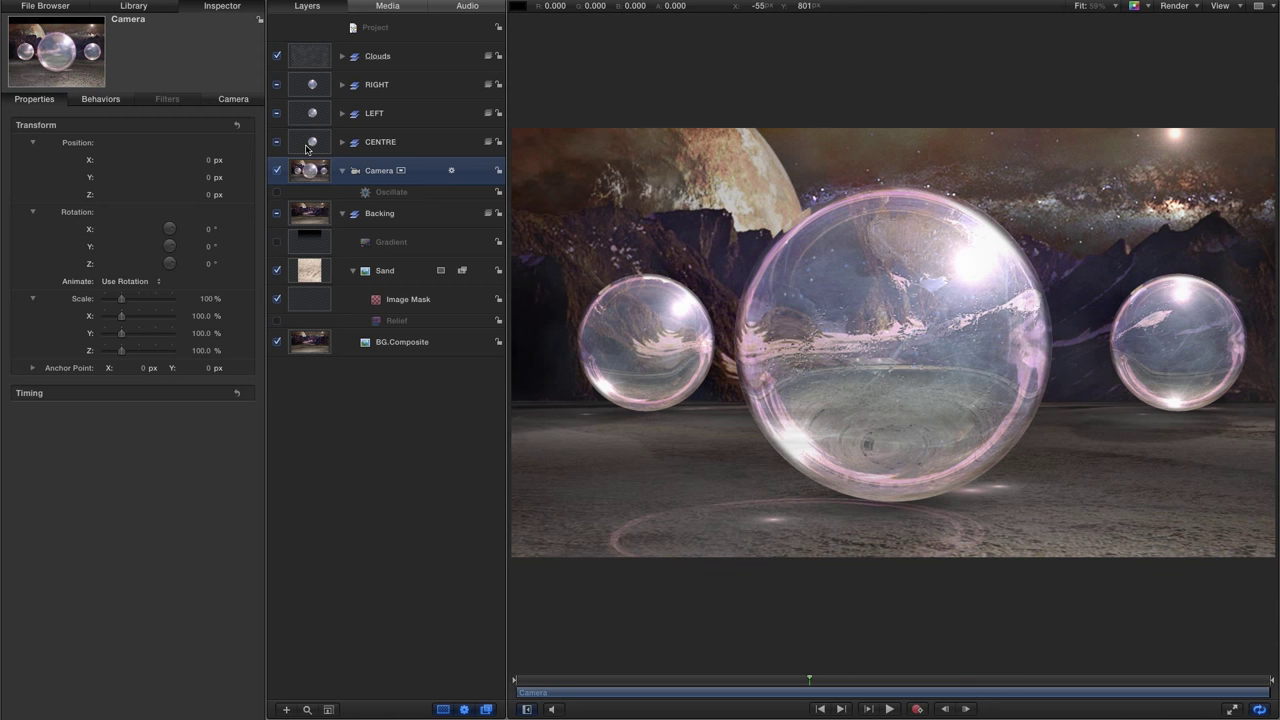
drag(306, 148, 274, 68)
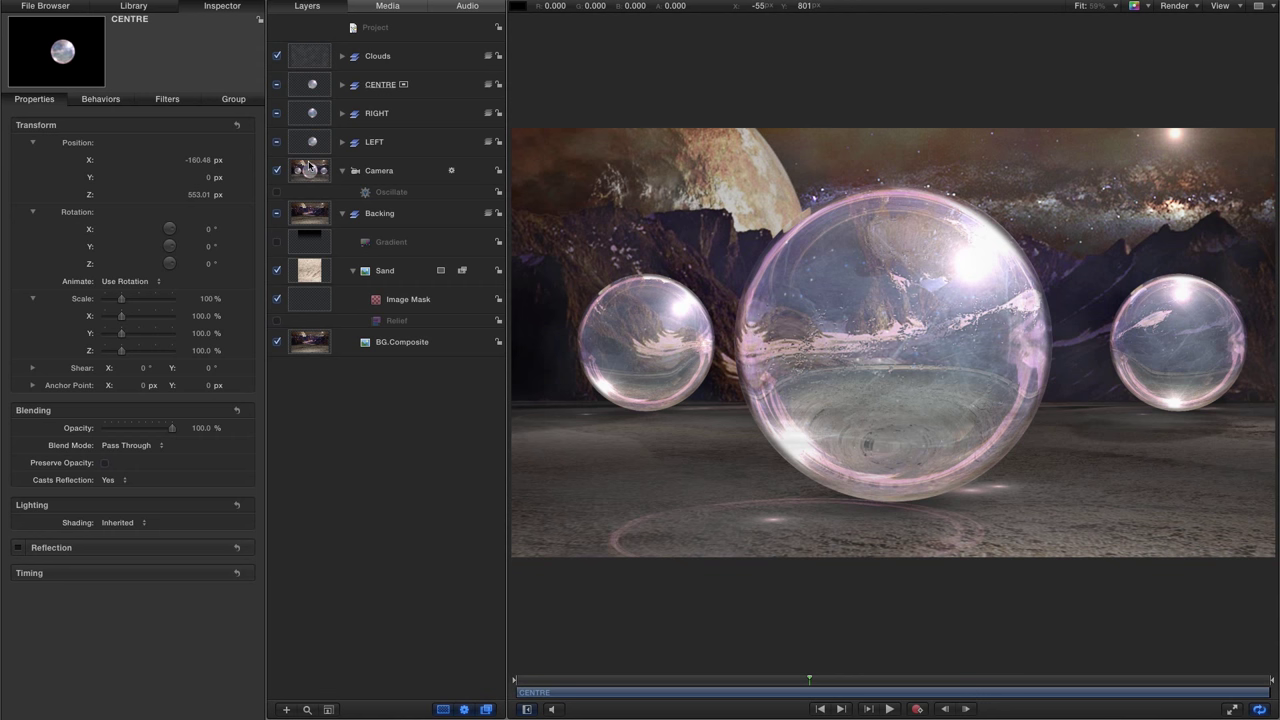
Step: Keyframe the camera's position at the first frame with X at -1450 px and Z at -3500 px
click(314, 172)
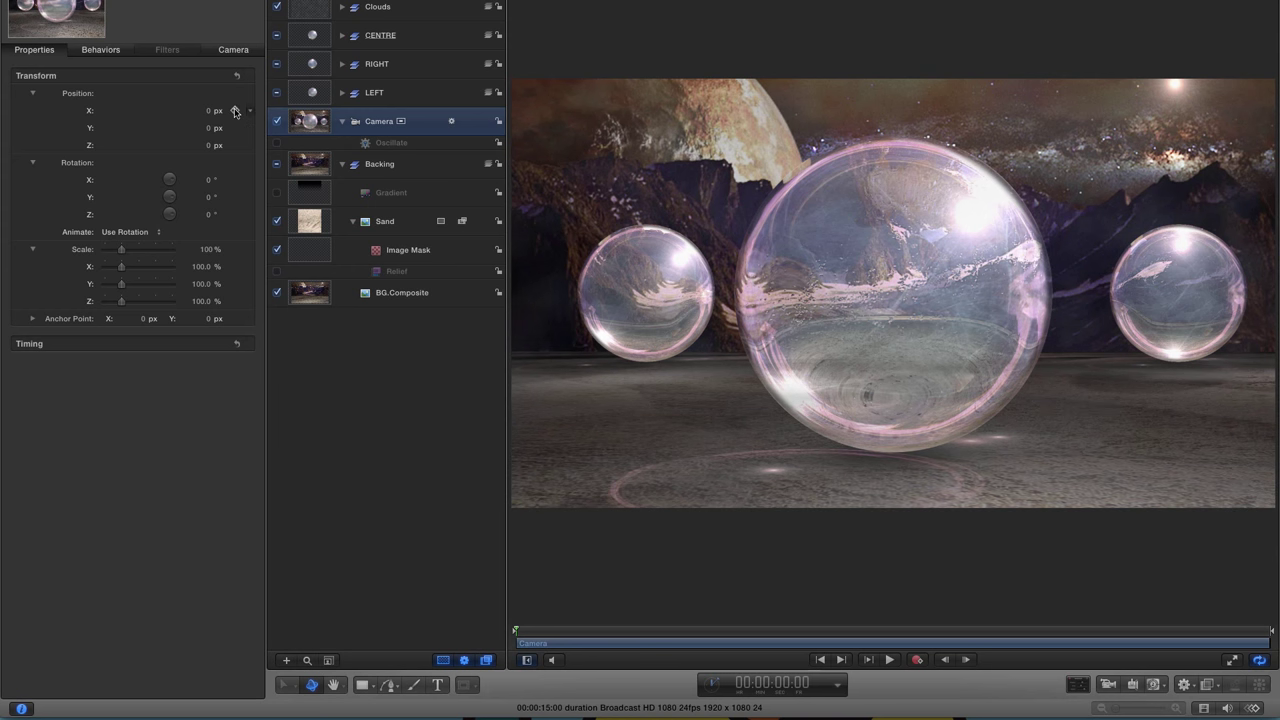
click(235, 111)
click(208, 111)
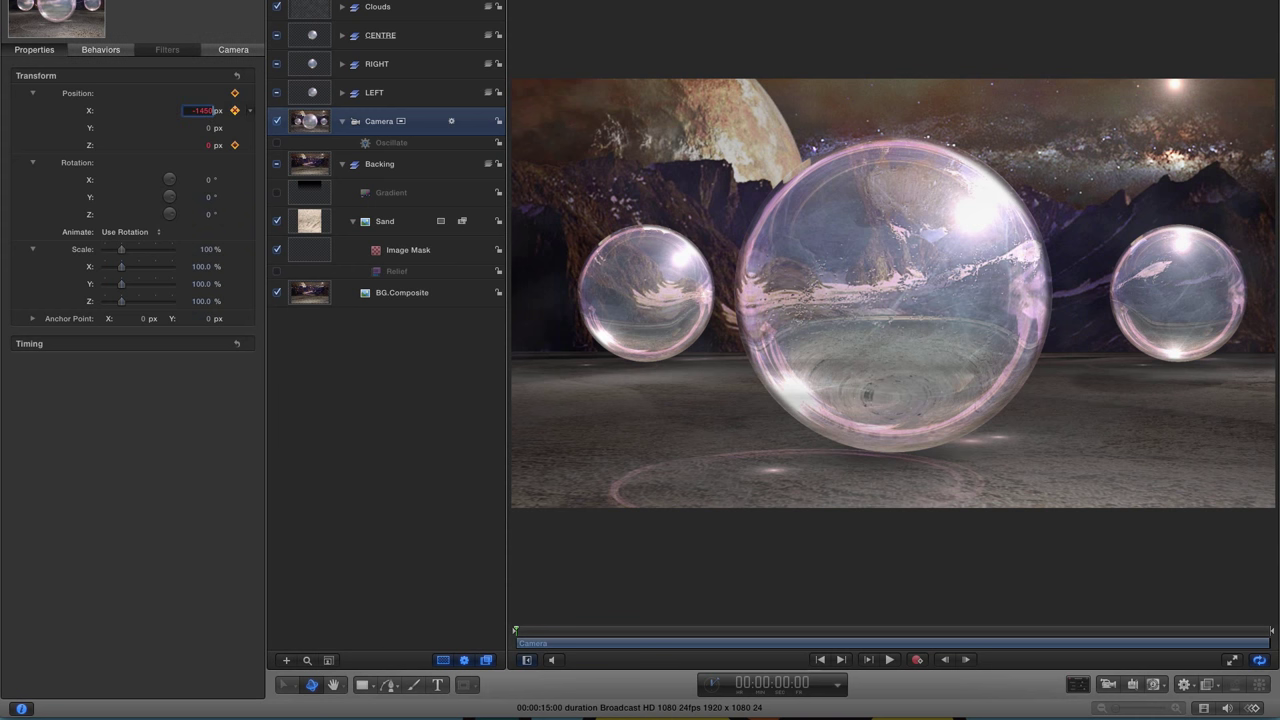
key(Return)
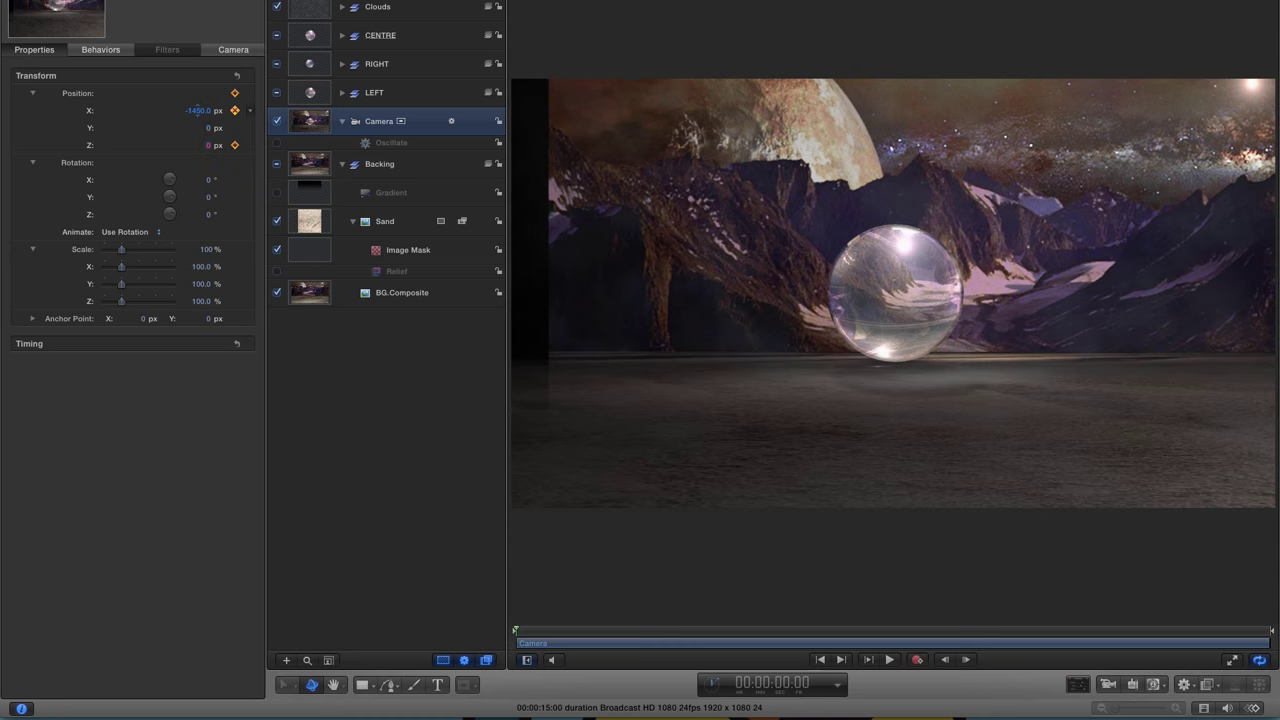
key(Tab)
key(Tab)
key(Return)
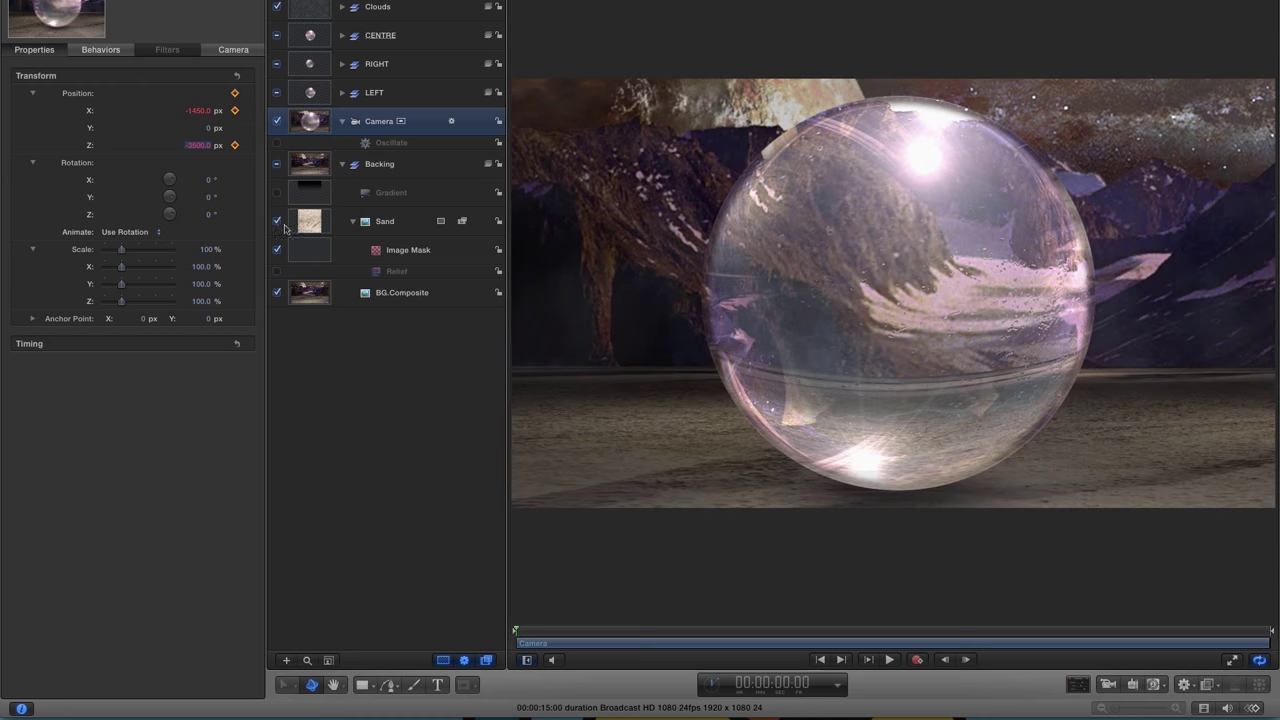
Step: Keyframe the camera's X position at 00:00:07:12 with a value of -150 px
click(782, 686)
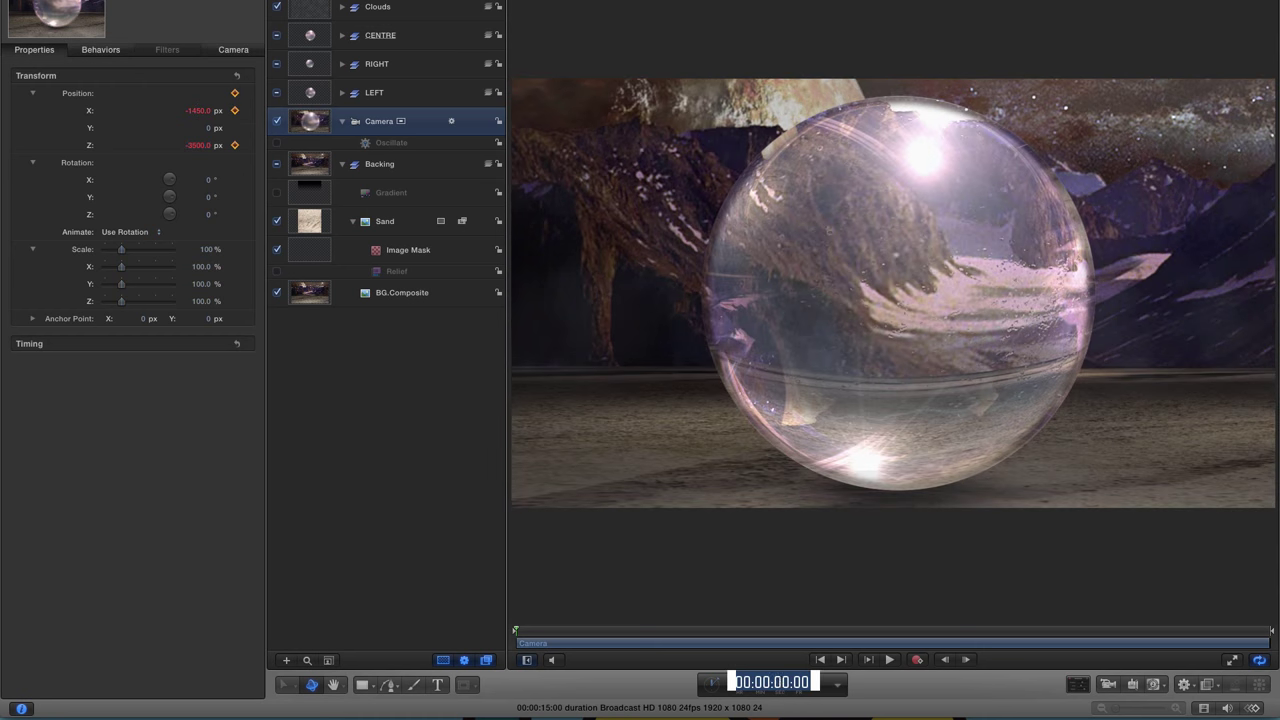
text(712)
key(Return)
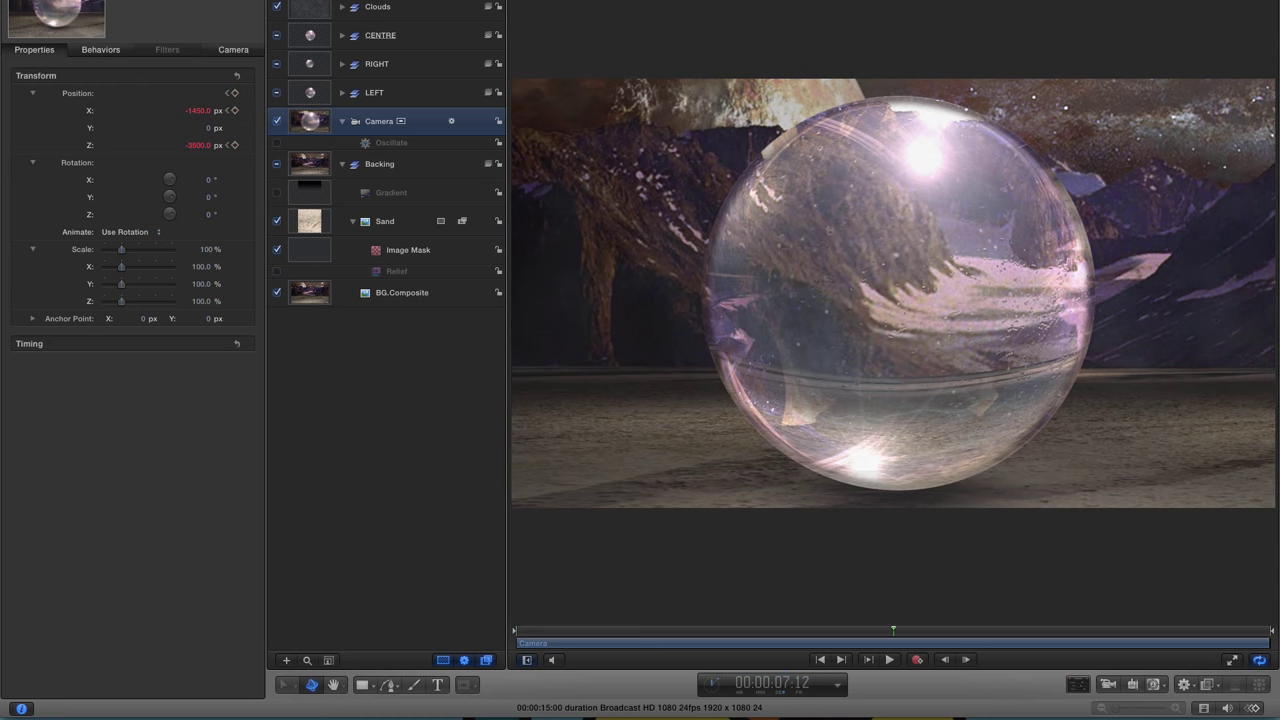
click(199, 112)
click(198, 111)
key(BackSpace)
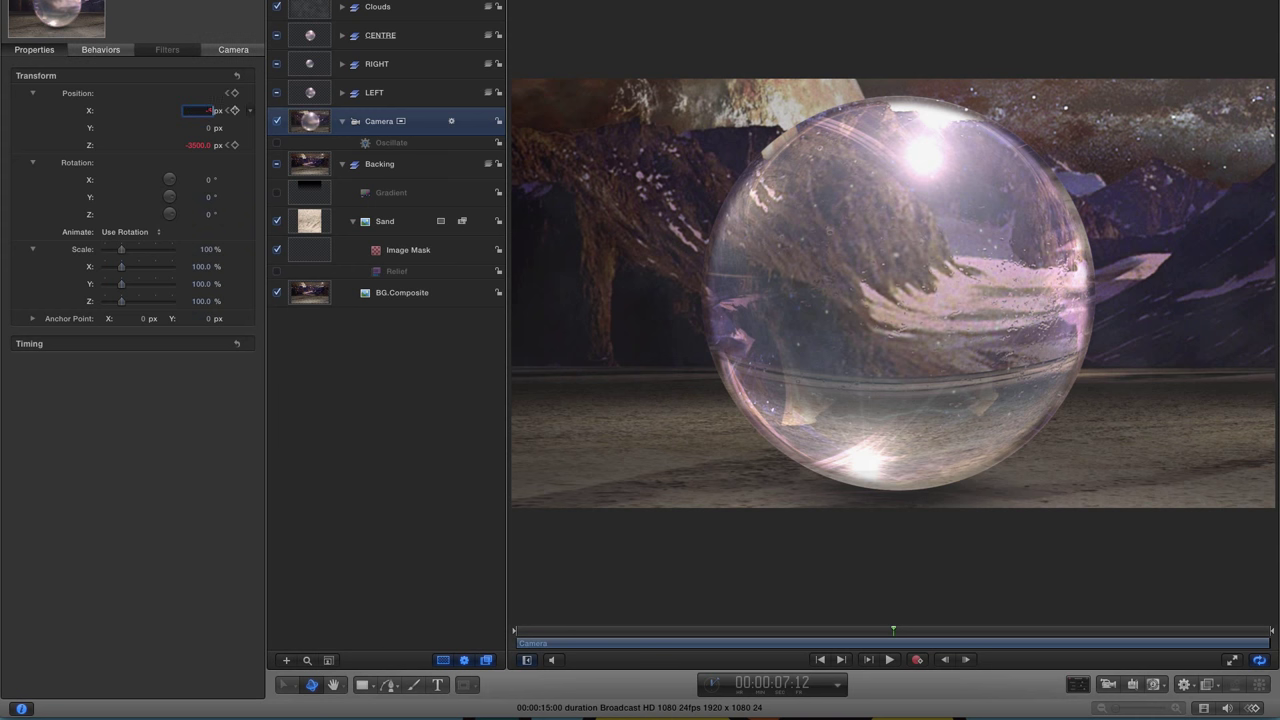
text(-150)
key(Return)
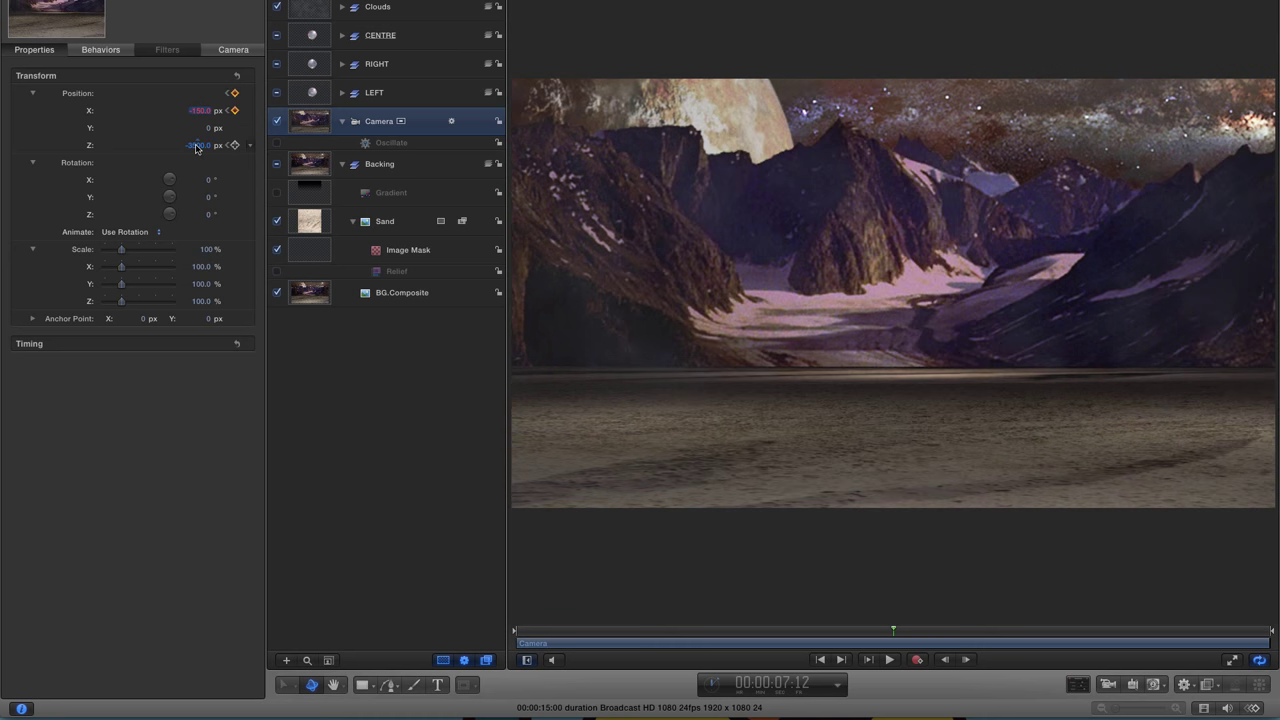
Step: Set the camera's Z position to 500 px at 00:00:07:12
click(198, 145)
drag(190, 145, 212, 145)
text(00)
key(Return)
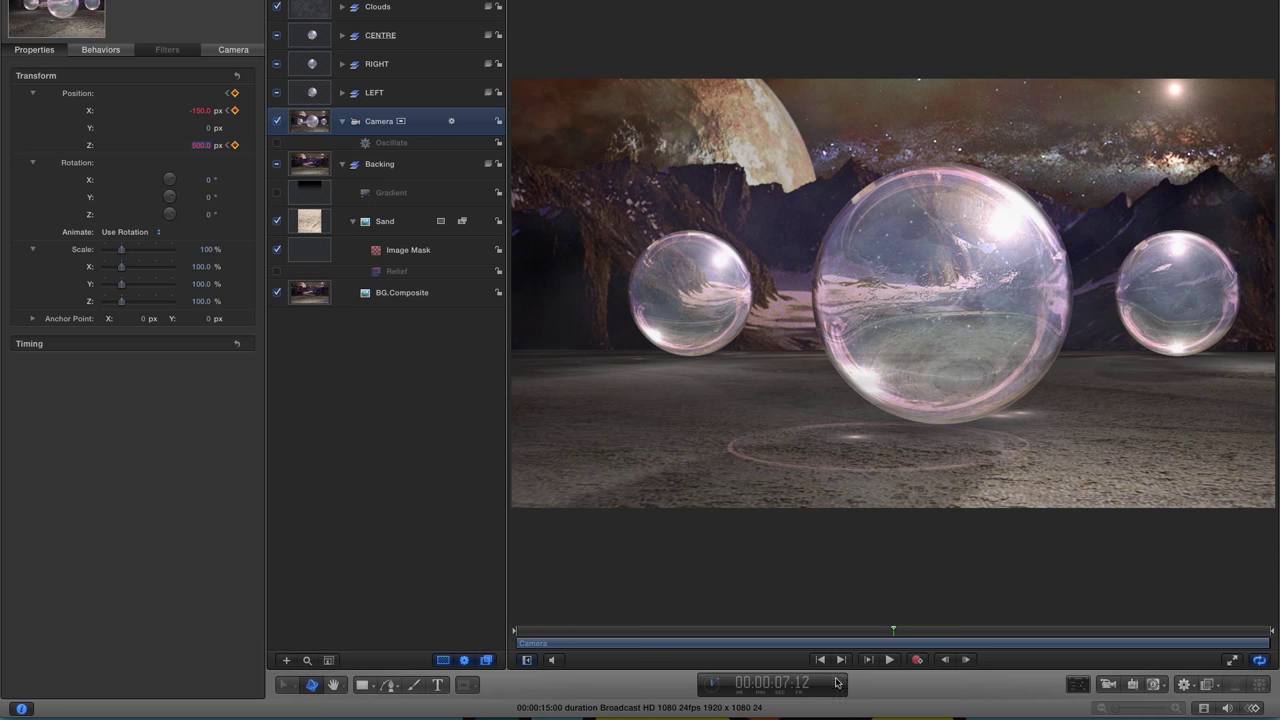
Step: Keyframe the camera's position at the last frame with X at 1600 px and Z at -3500 px
click(842, 661)
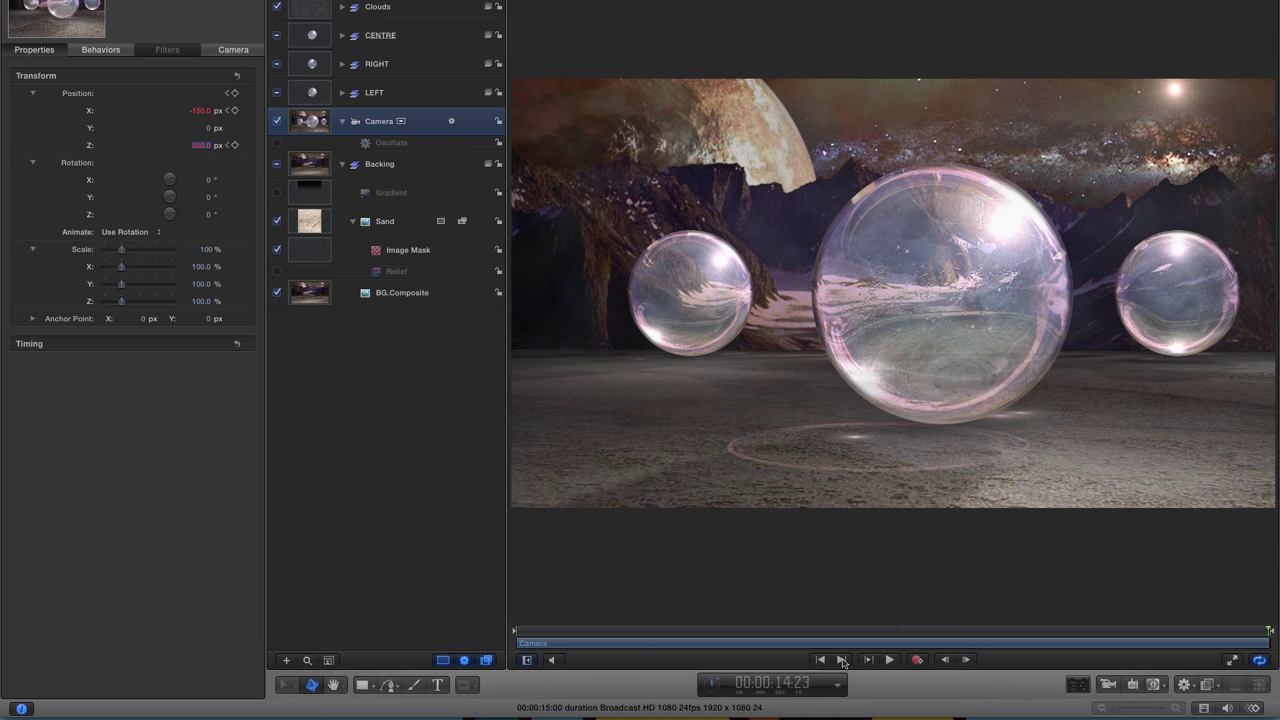
click(202, 111)
click(200, 111)
text(166)
key(Return)
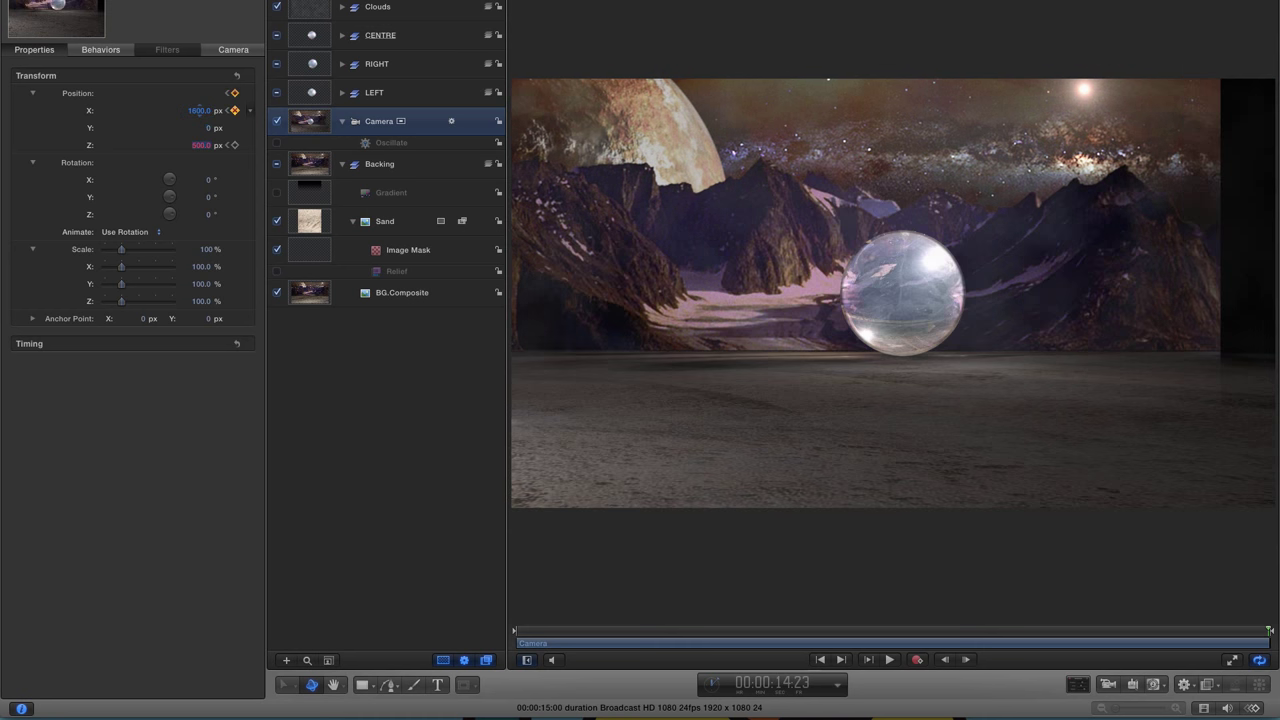
click(198, 145)
text(-3500)
key(Return)
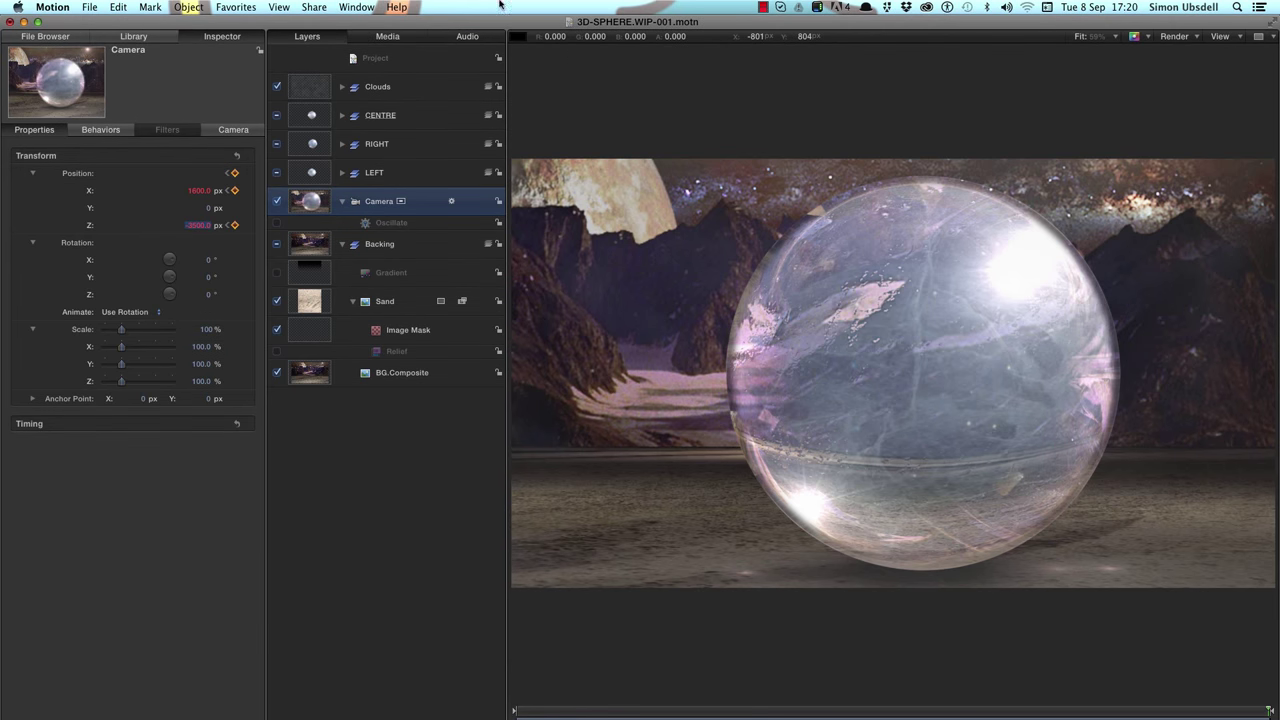
Step: Show the Keyframe Editor with the Animated curve set and isolate the camera's Transform.Position.Z curve
click(357, 7)
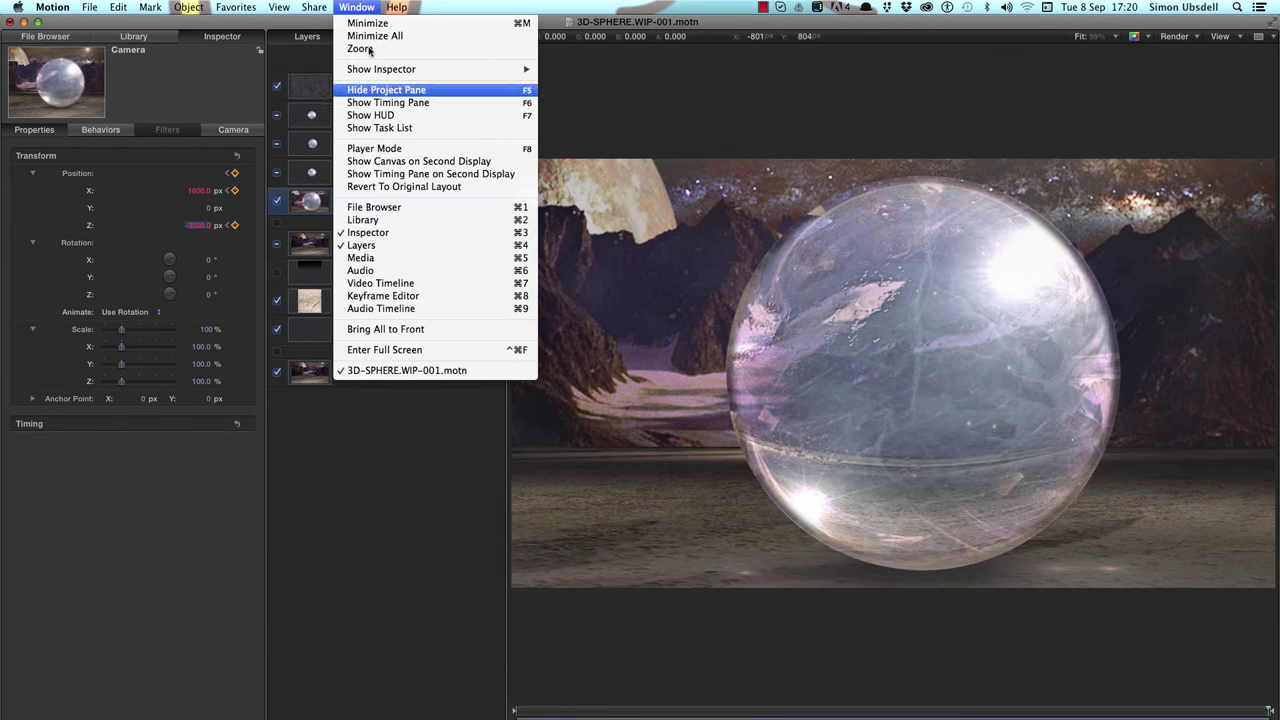
click(403, 296)
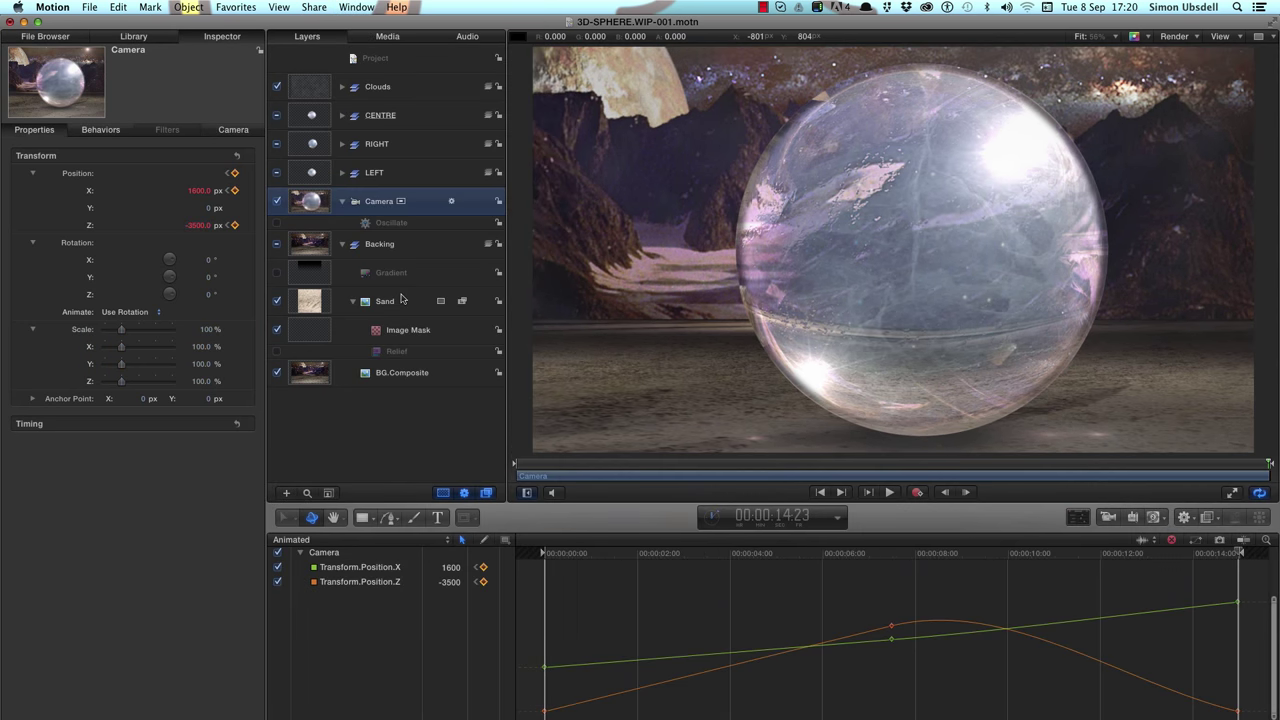
click(303, 541)
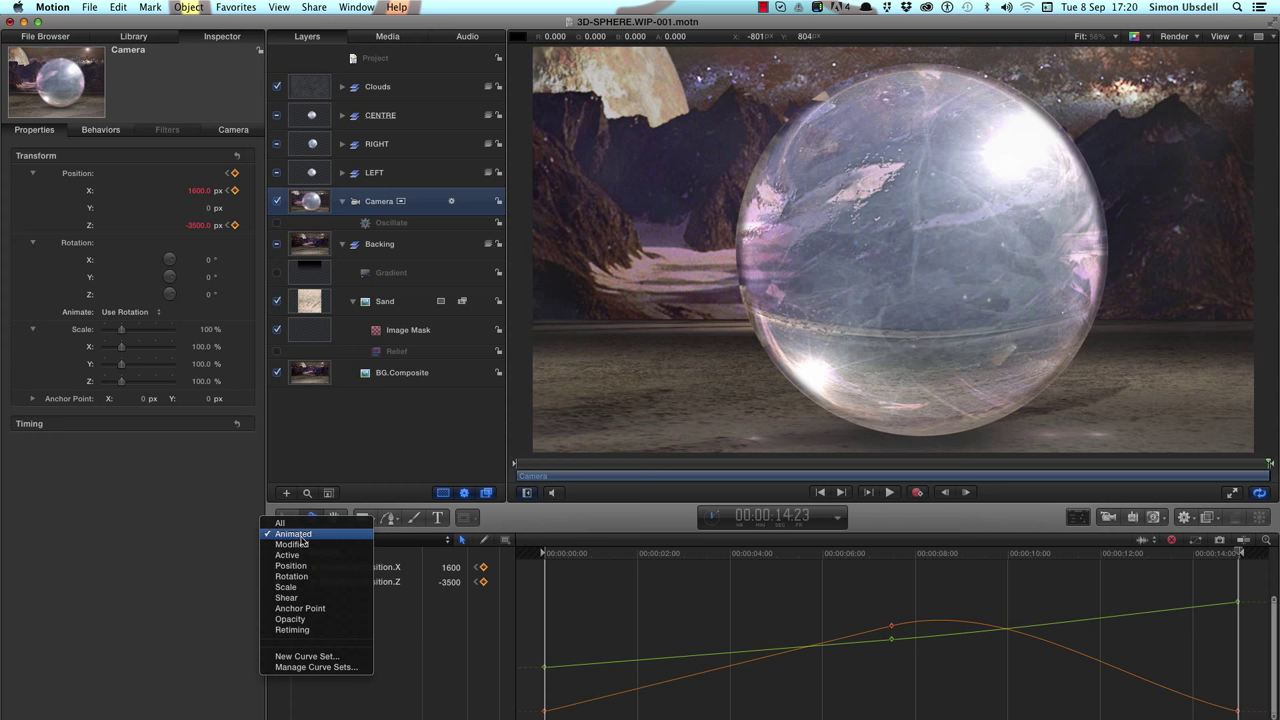
click(303, 539)
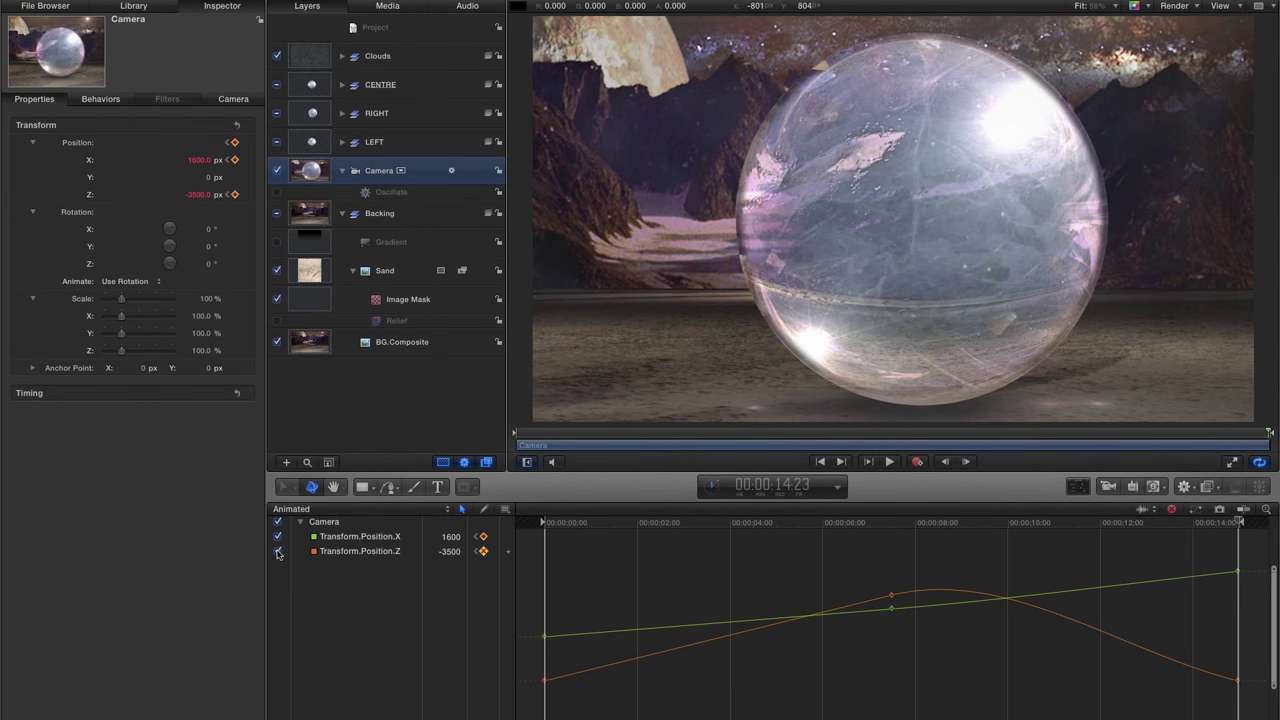
alt+click(278, 551)
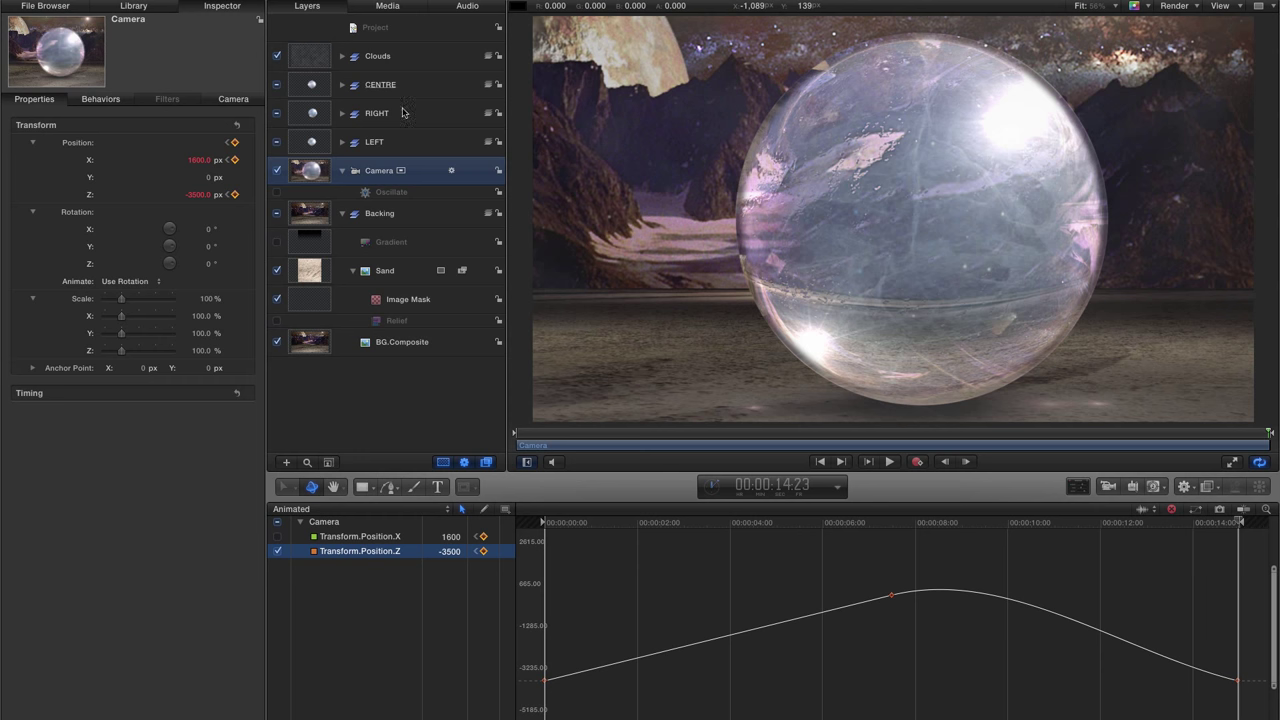
Step: Hide the CENTRE, RIGHT and LEFT sphere groups
click(277, 85)
click(277, 113)
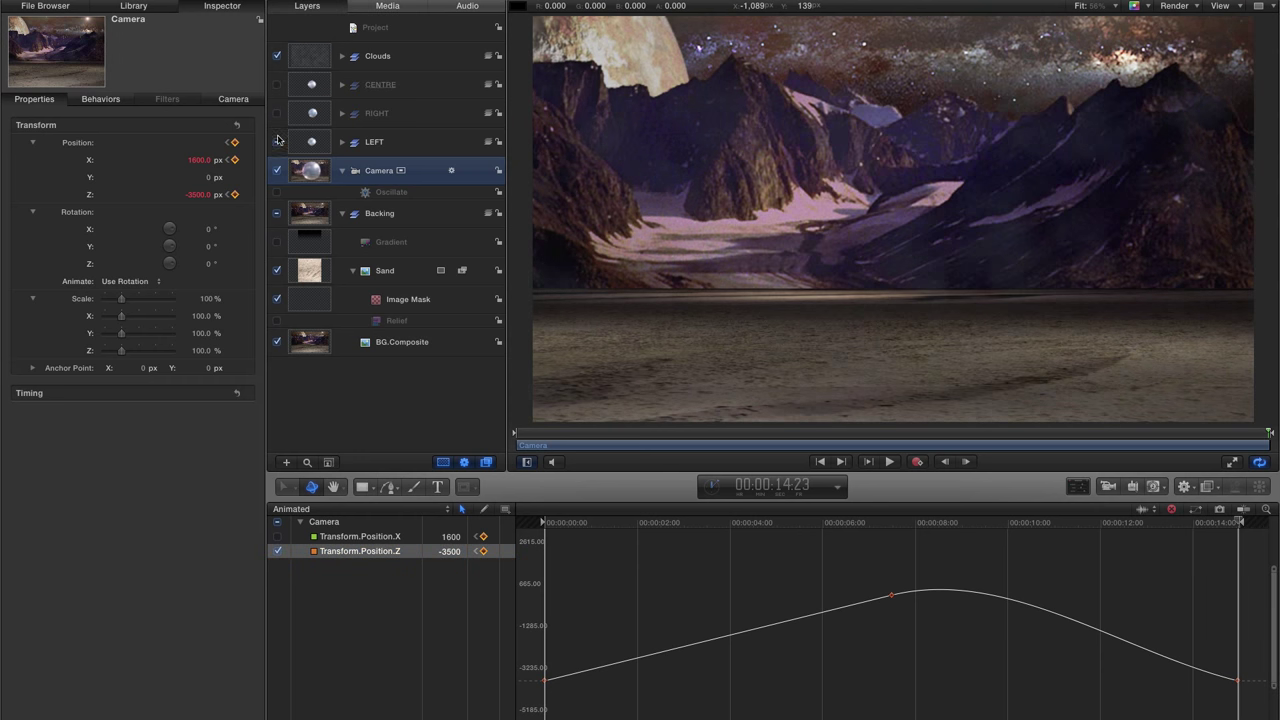
click(277, 142)
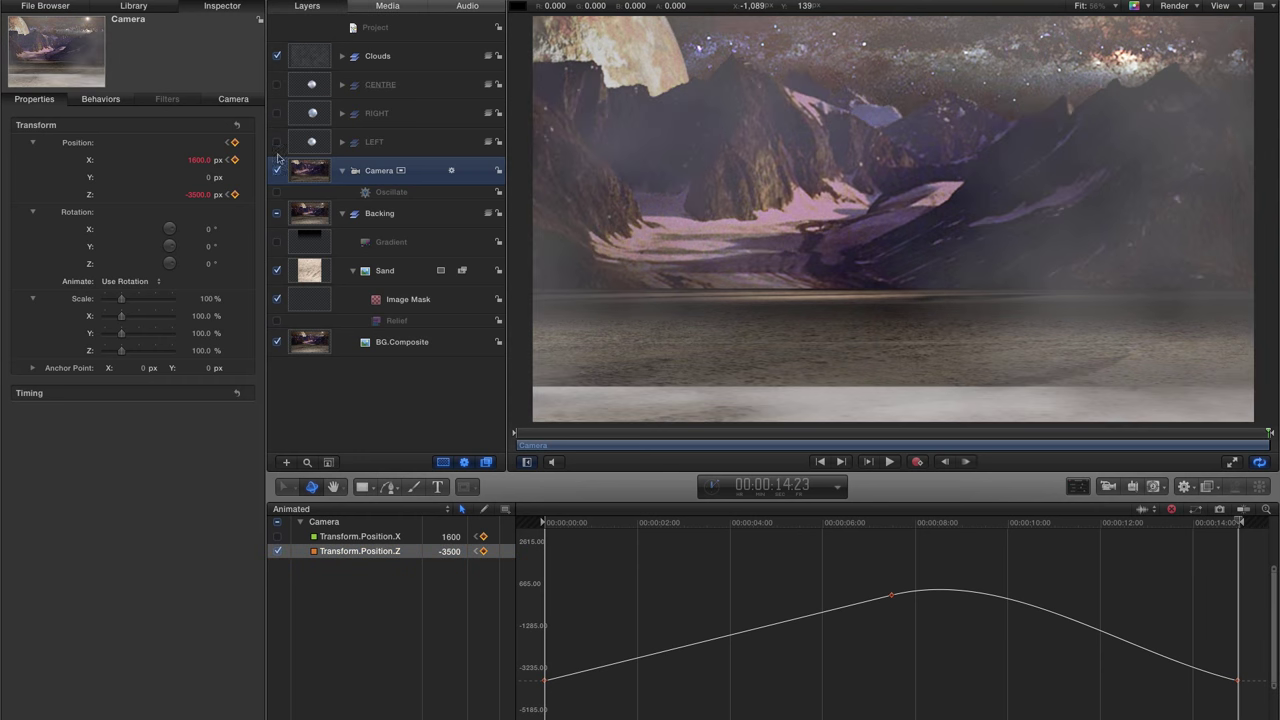
Step: Smooth the camera's Z position curve by levelling the middle keyframe's handles and steepening the handles of the first and last keyframes
click(892, 597)
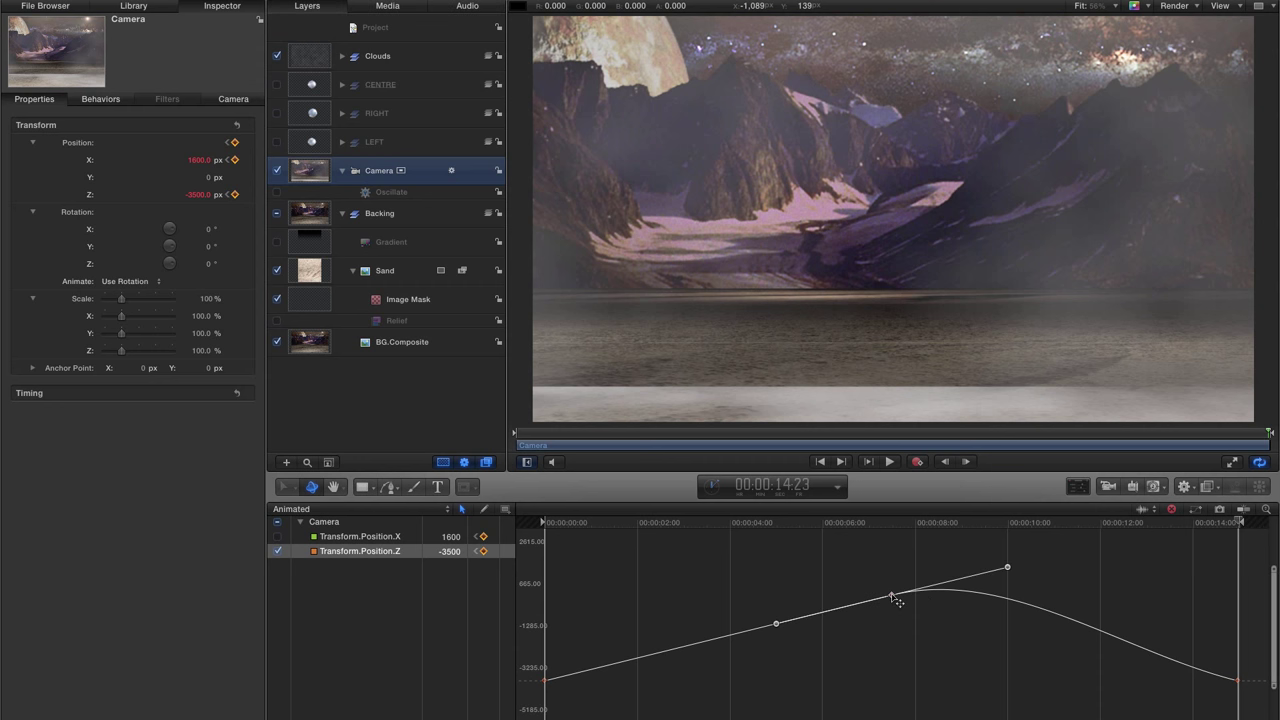
drag(1009, 570, 1011, 598)
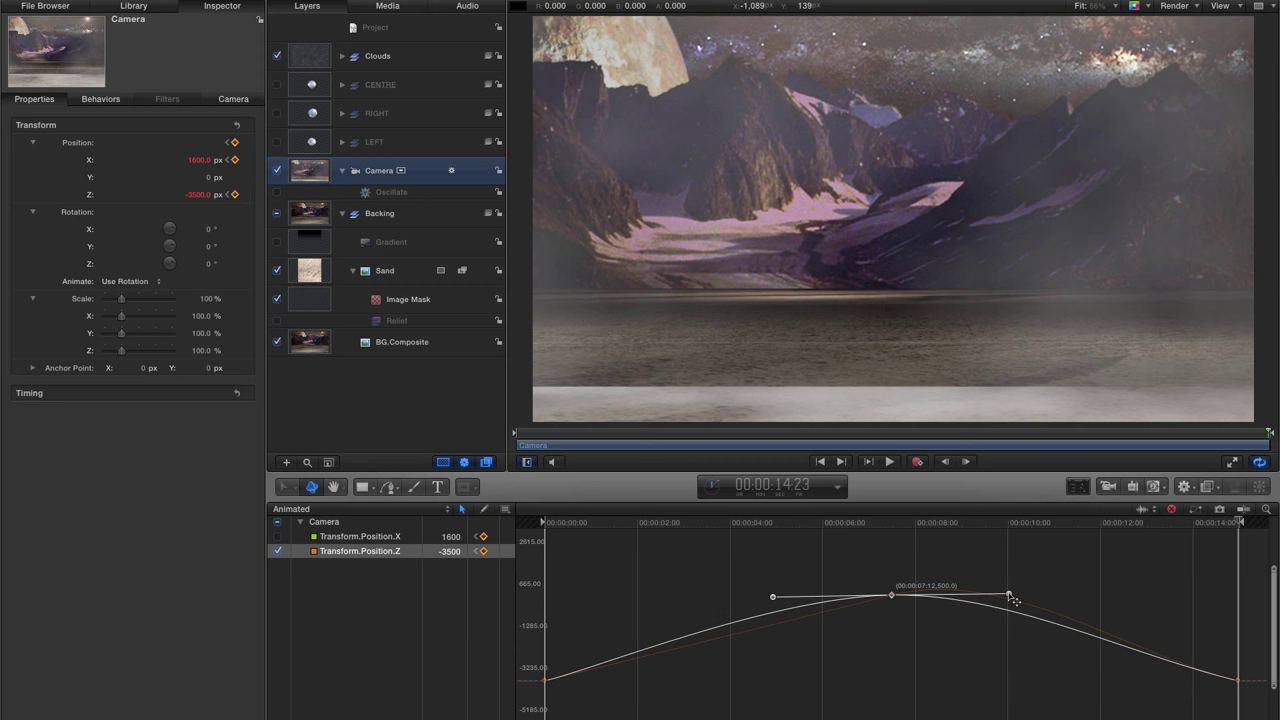
click(544, 681)
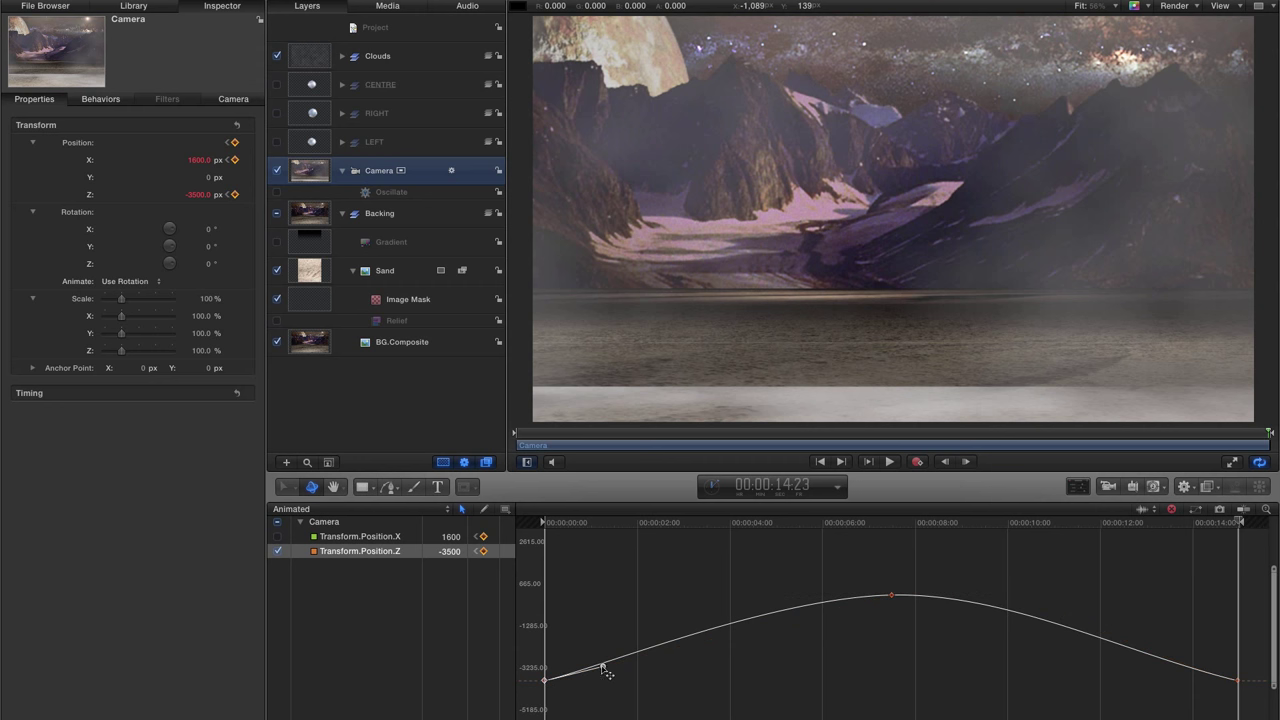
drag(603, 667, 622, 655)
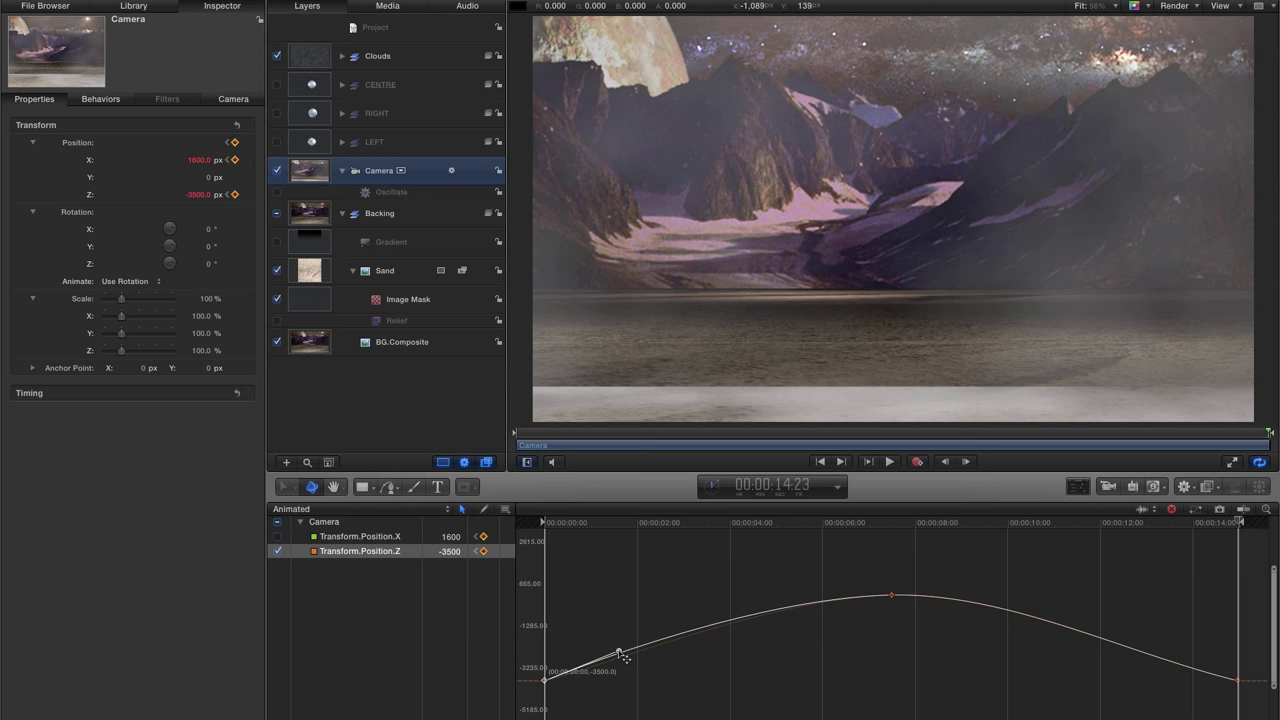
click(1237, 681)
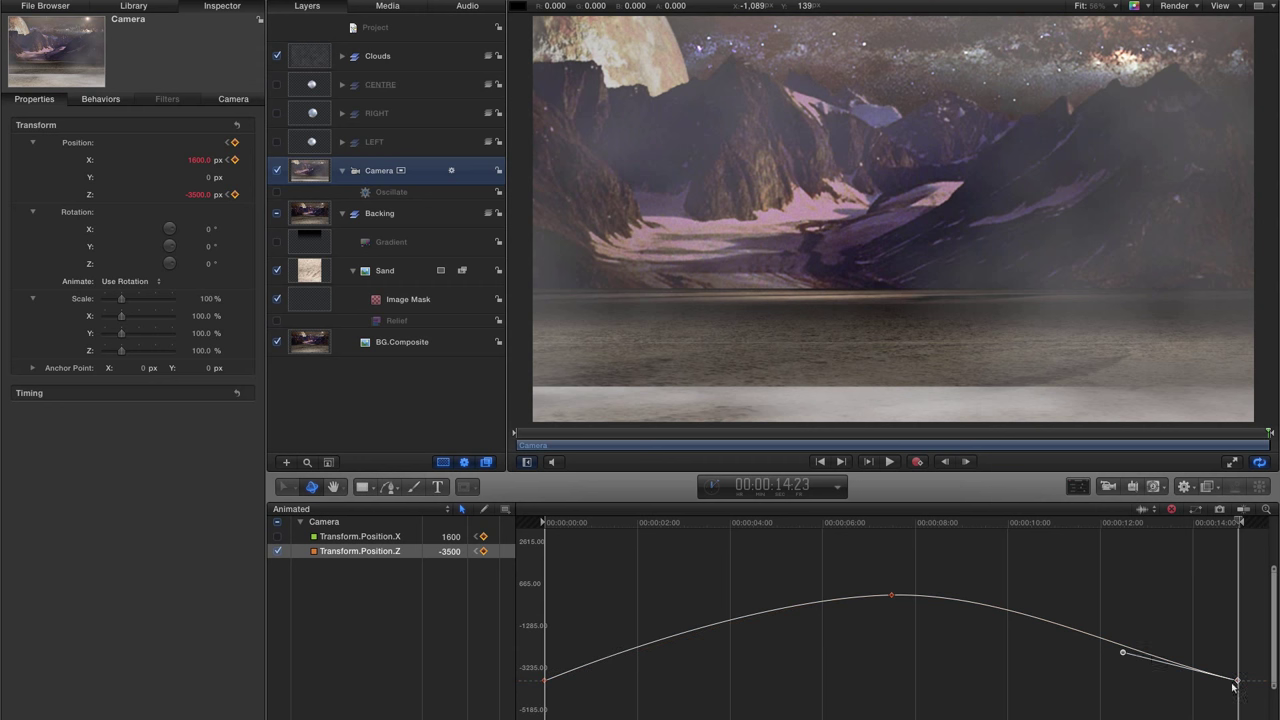
drag(1122, 652, 1162, 649)
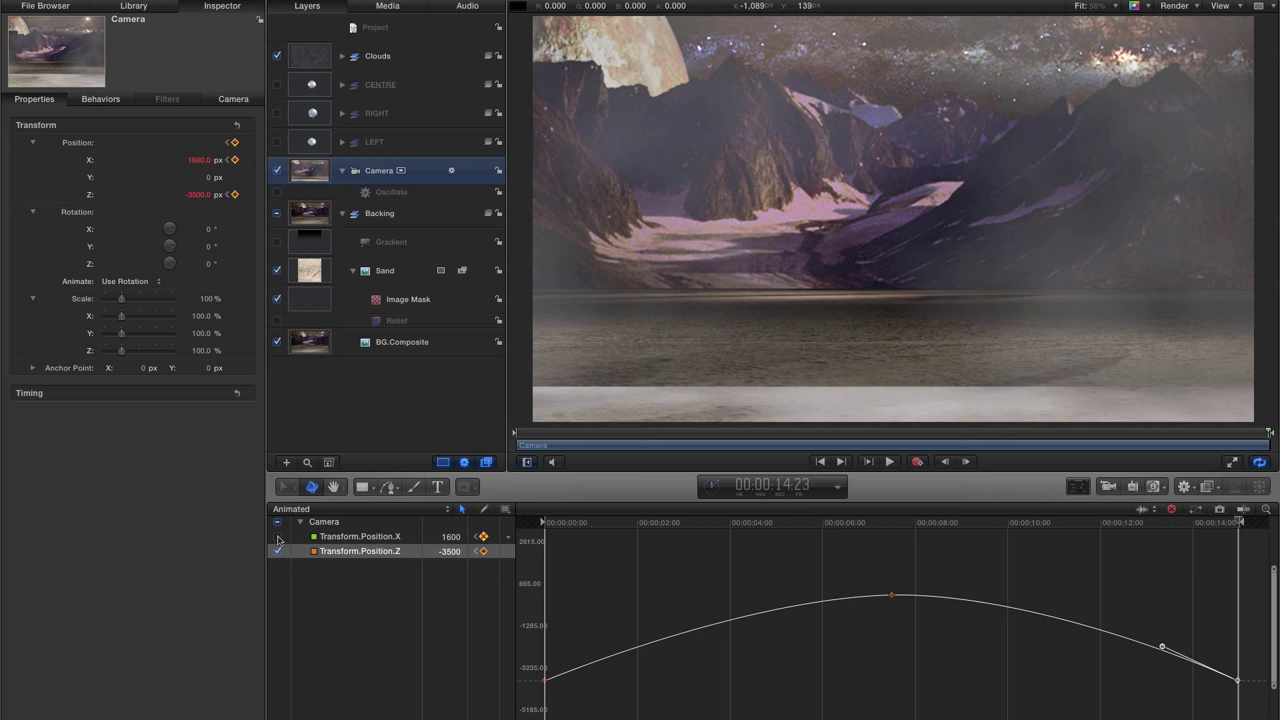
Step: Isolate the camera's Transform.Position.X curve and flatten and lengthen the middle keyframe's outgoing handle
click(278, 537)
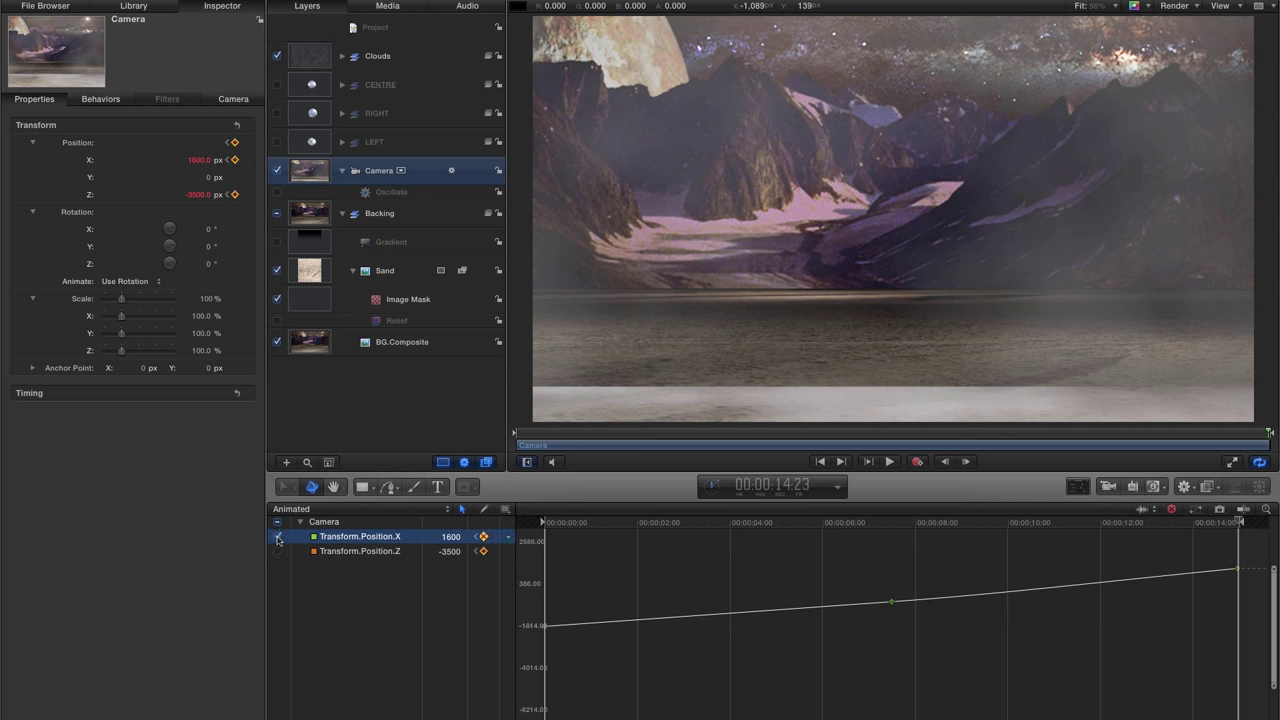
click(893, 605)
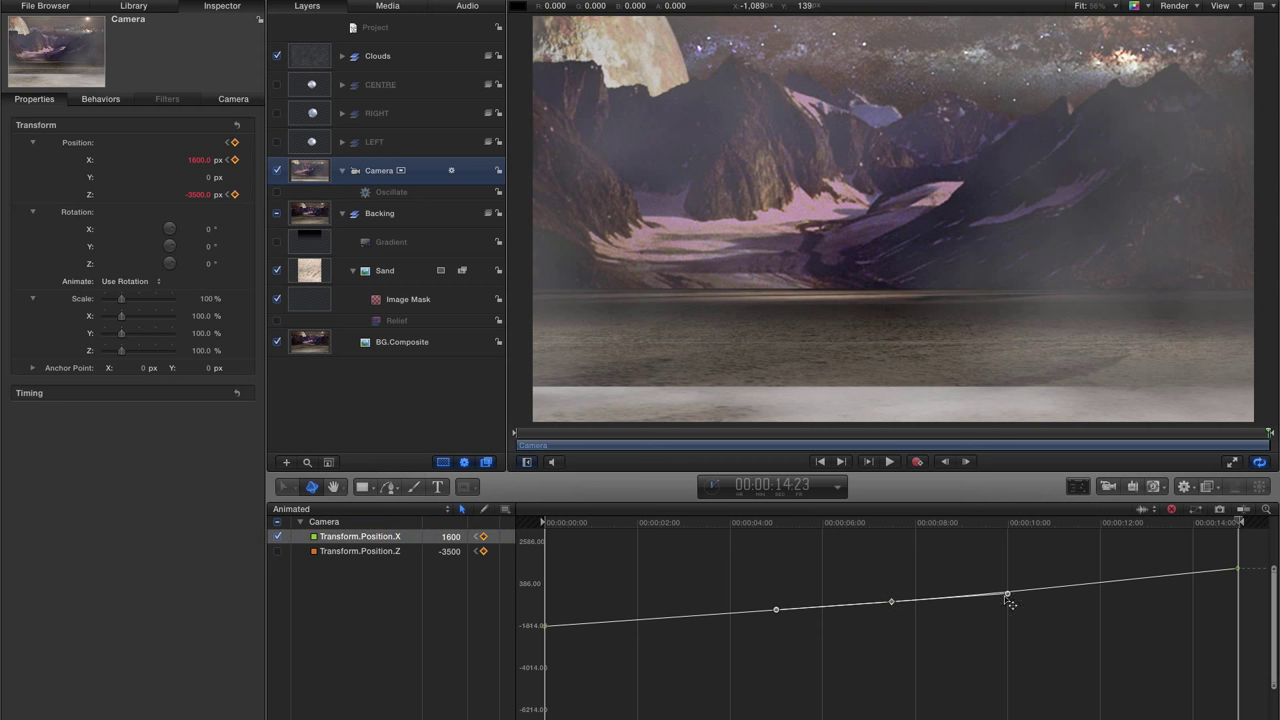
drag(1010, 598, 1040, 601)
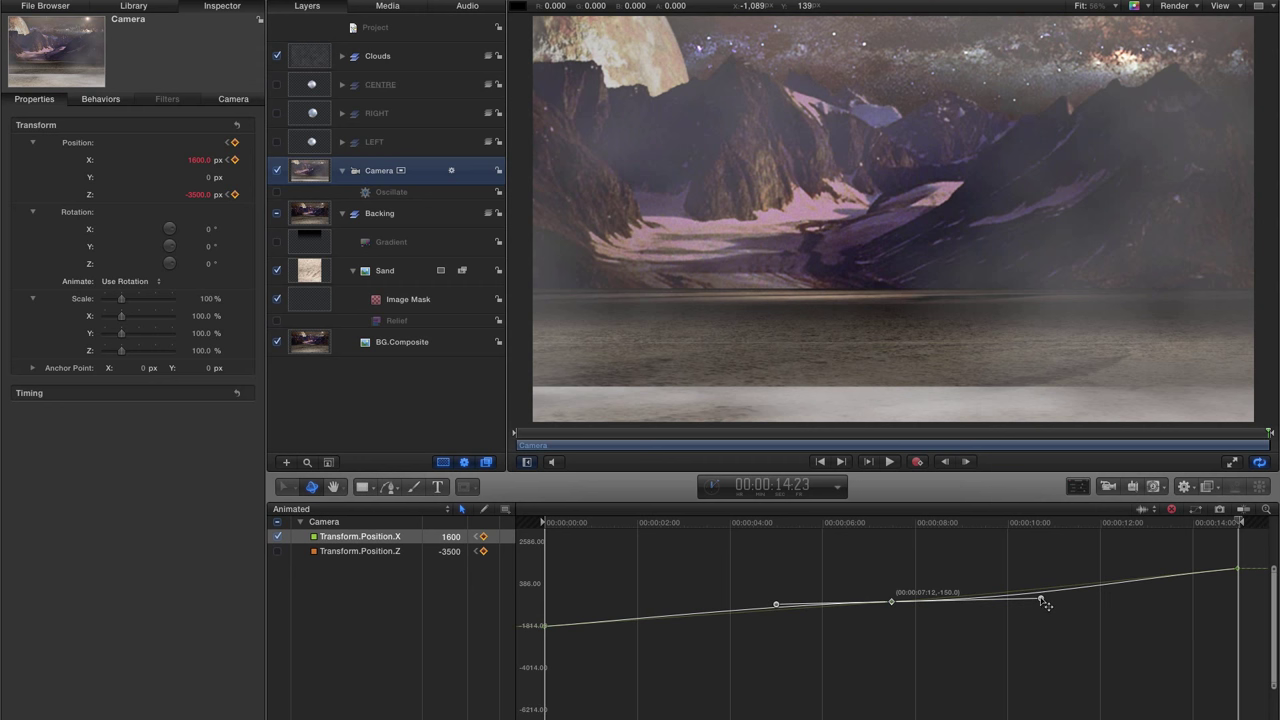
Step: Smooth the camera's X position curve by lengthening the middle keyframe's handles and adjusting the handles of the first and last keyframes
drag(776, 604, 740, 611)
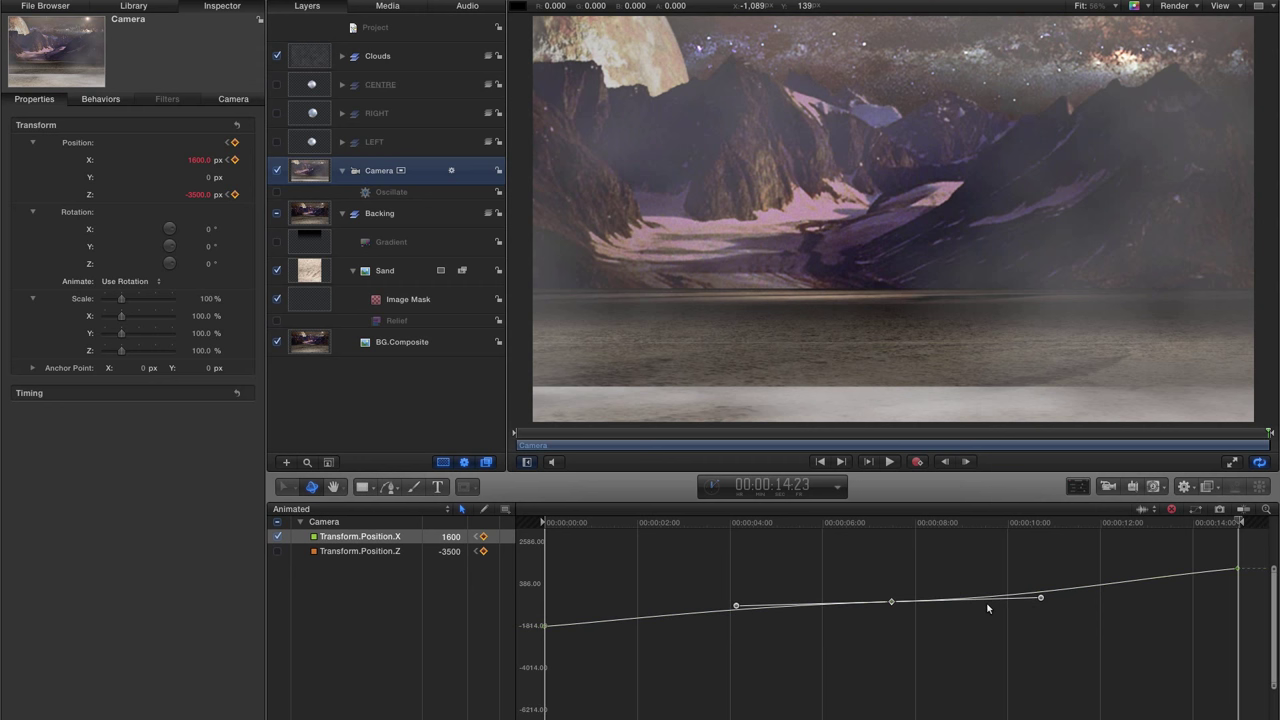
drag(1040, 600, 1066, 601)
click(544, 626)
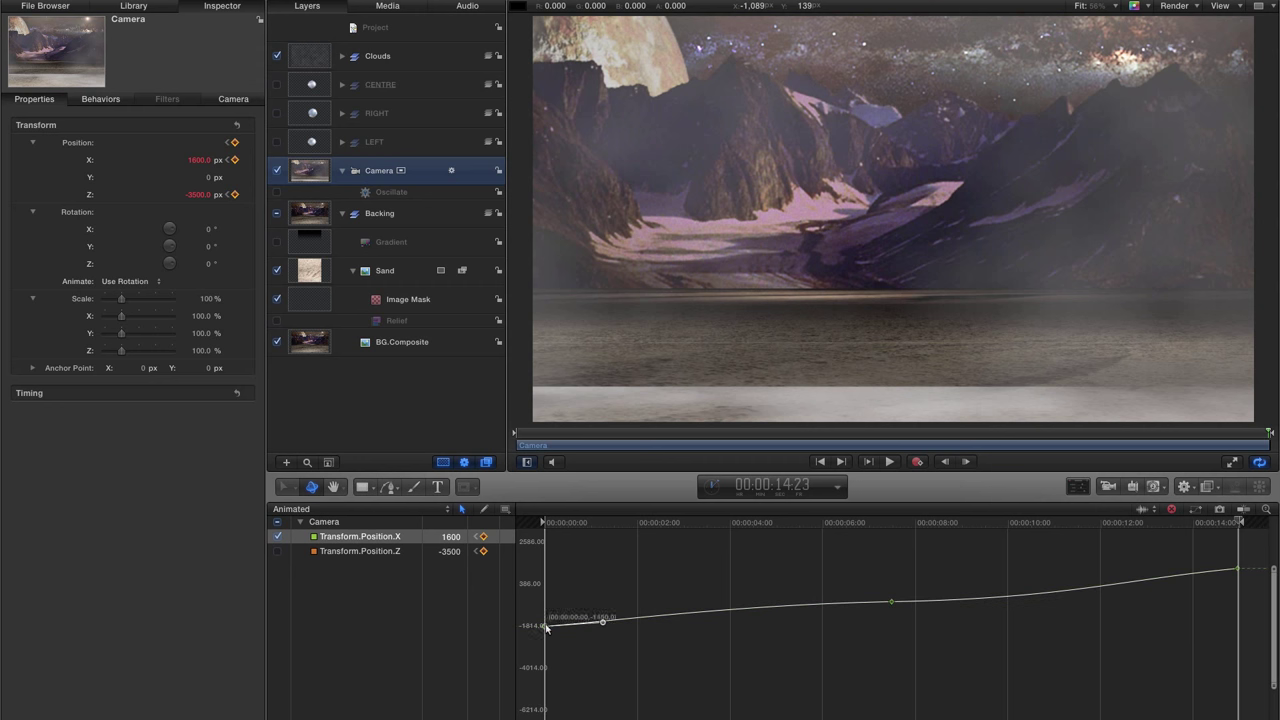
drag(604, 623, 612, 620)
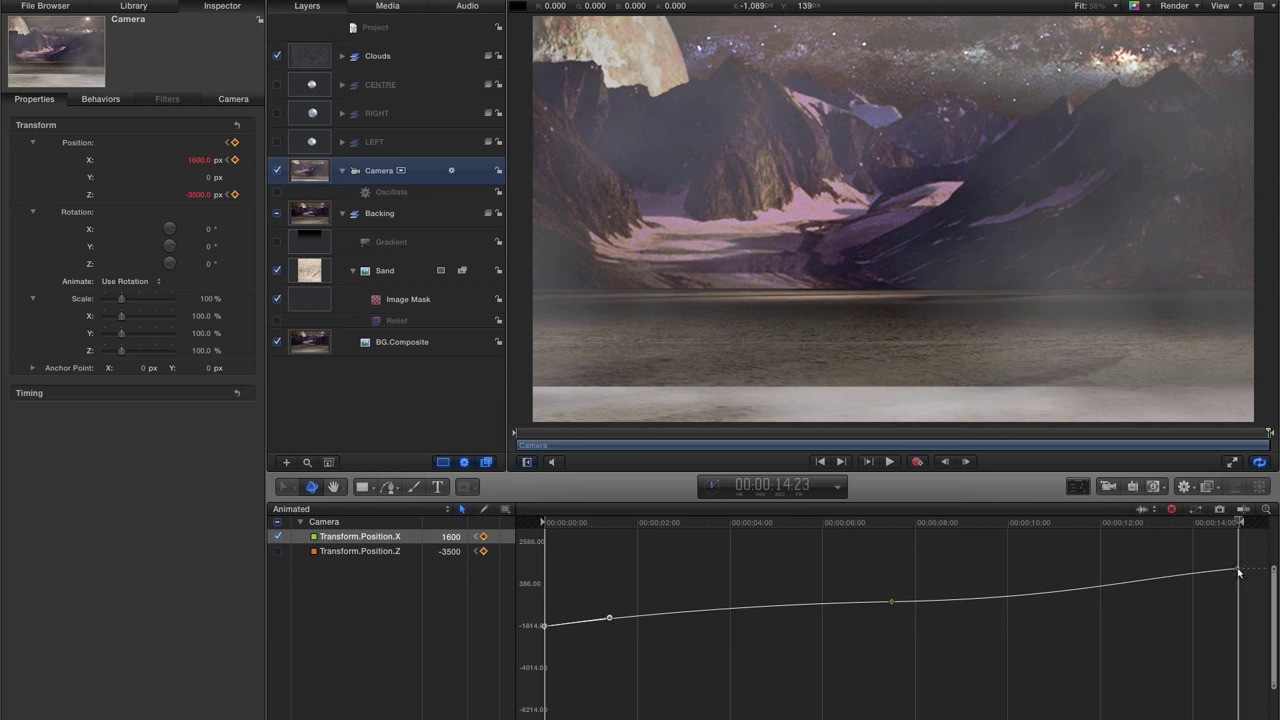
click(1237, 569)
drag(1131, 586, 1171, 588)
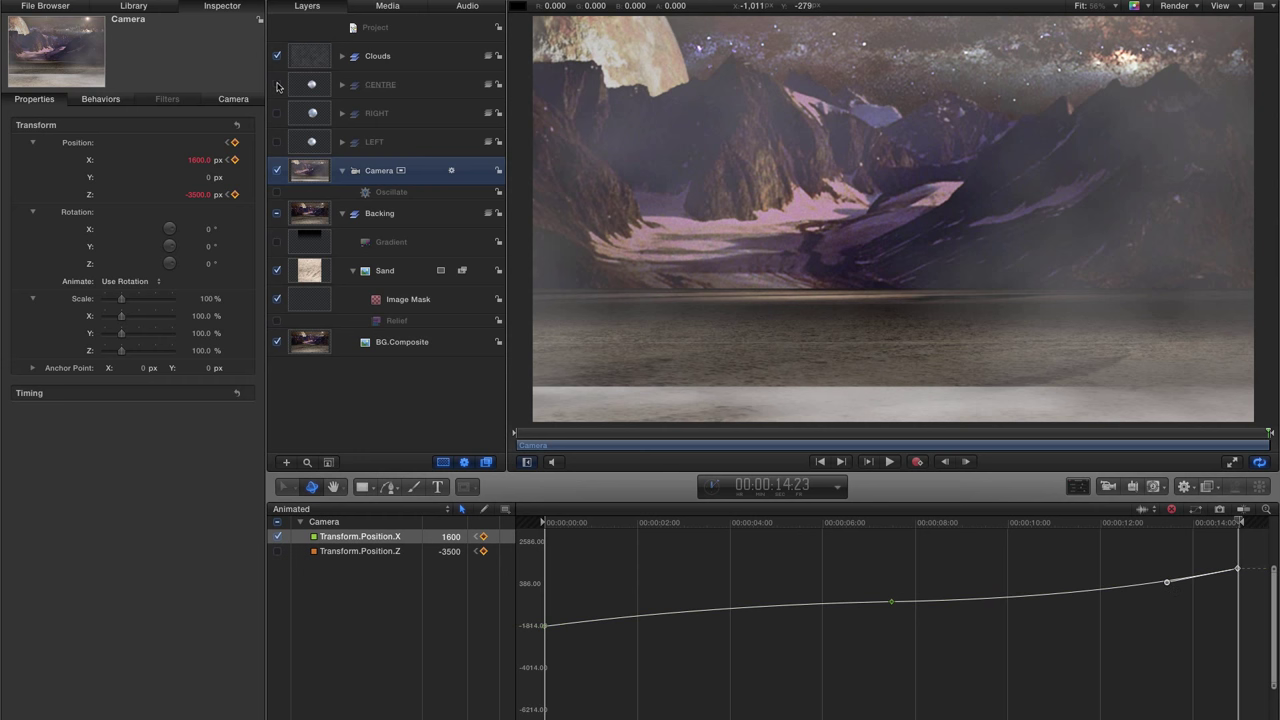
Step: Show the CENTRE, RIGHT and LEFT sphere groups again and play the camera move from about 00:00:06:08
click(277, 85)
click(277, 113)
click(277, 142)
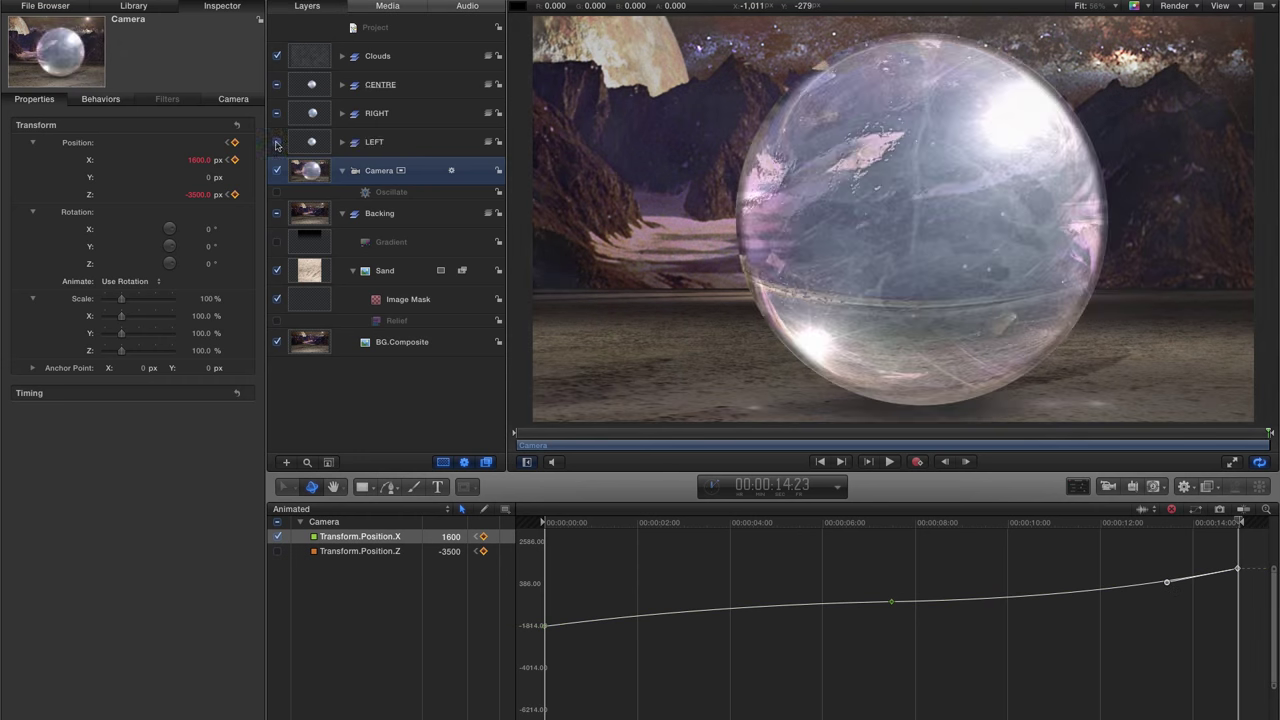
click(838, 523)
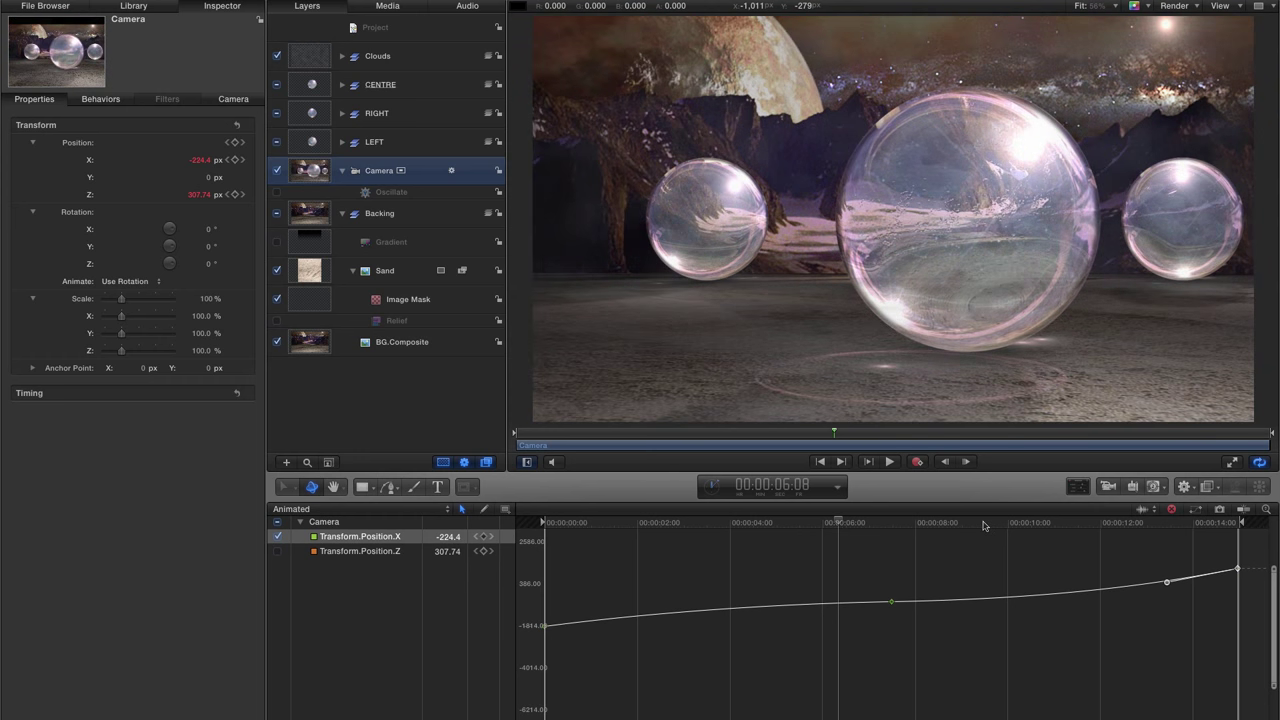
click(889, 461)
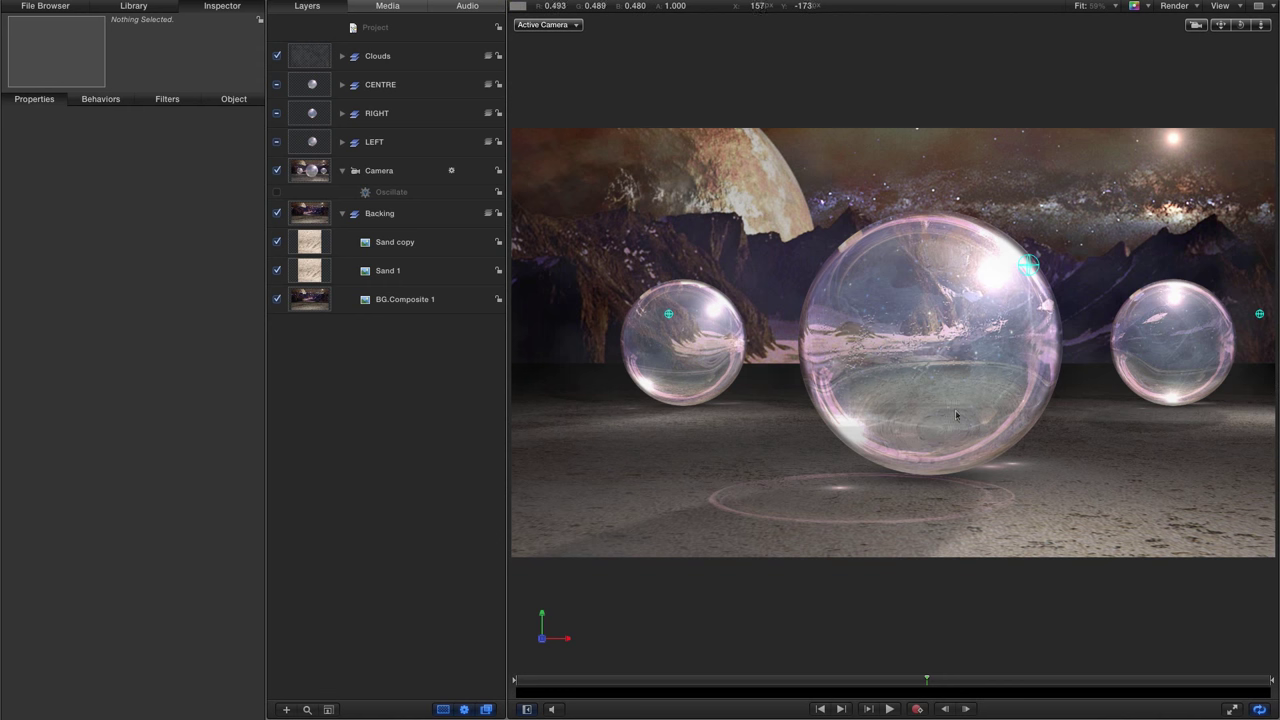
Step: Add a new point light to the scene
click(789, 682)
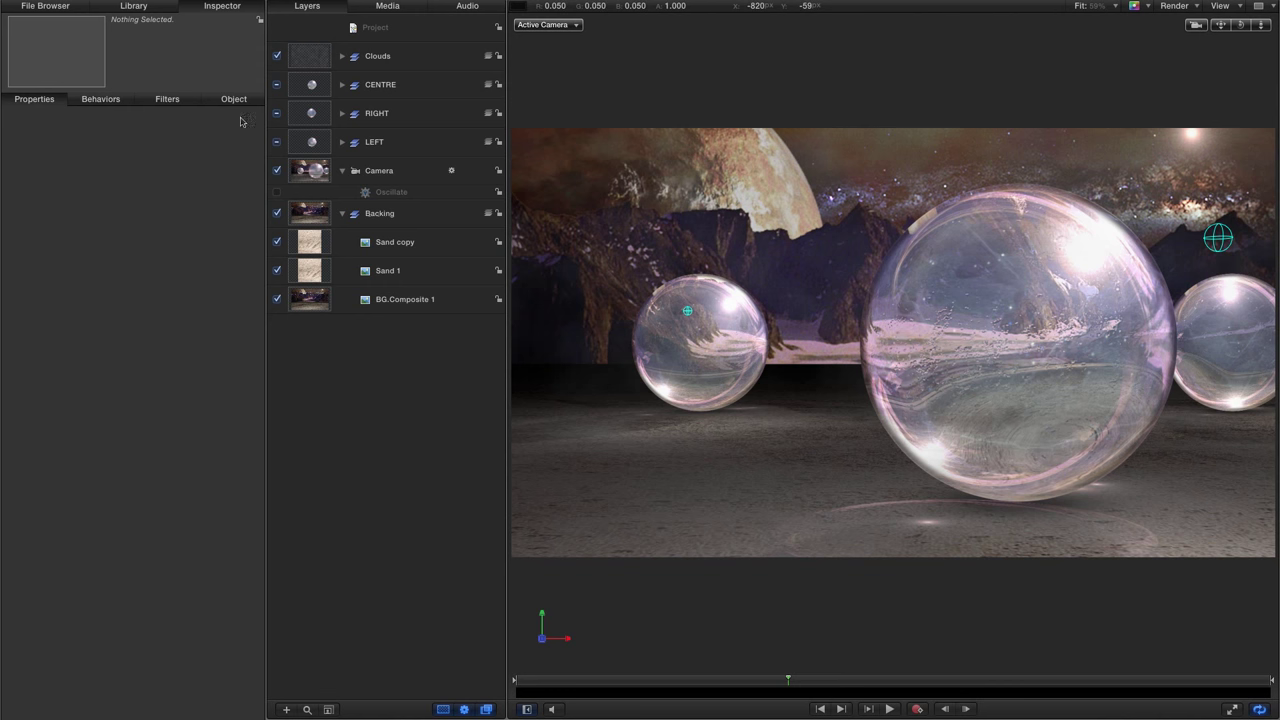
click(185, 0)
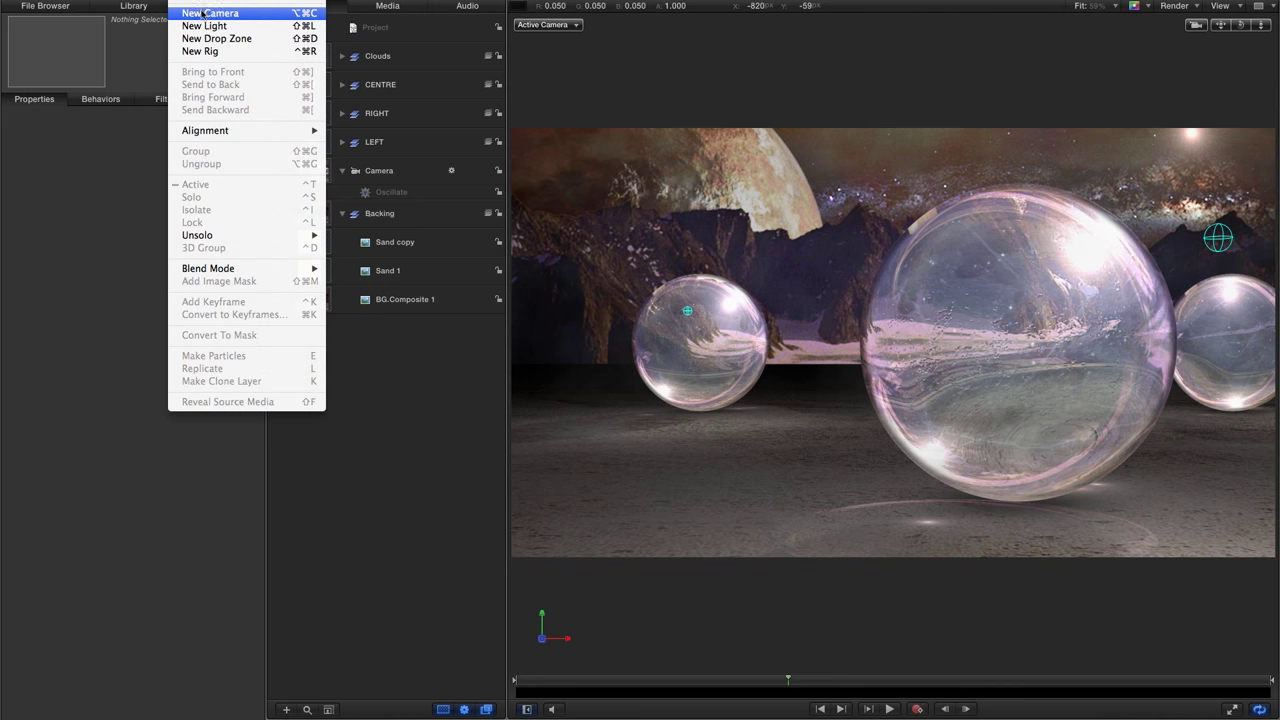
click(410, 129)
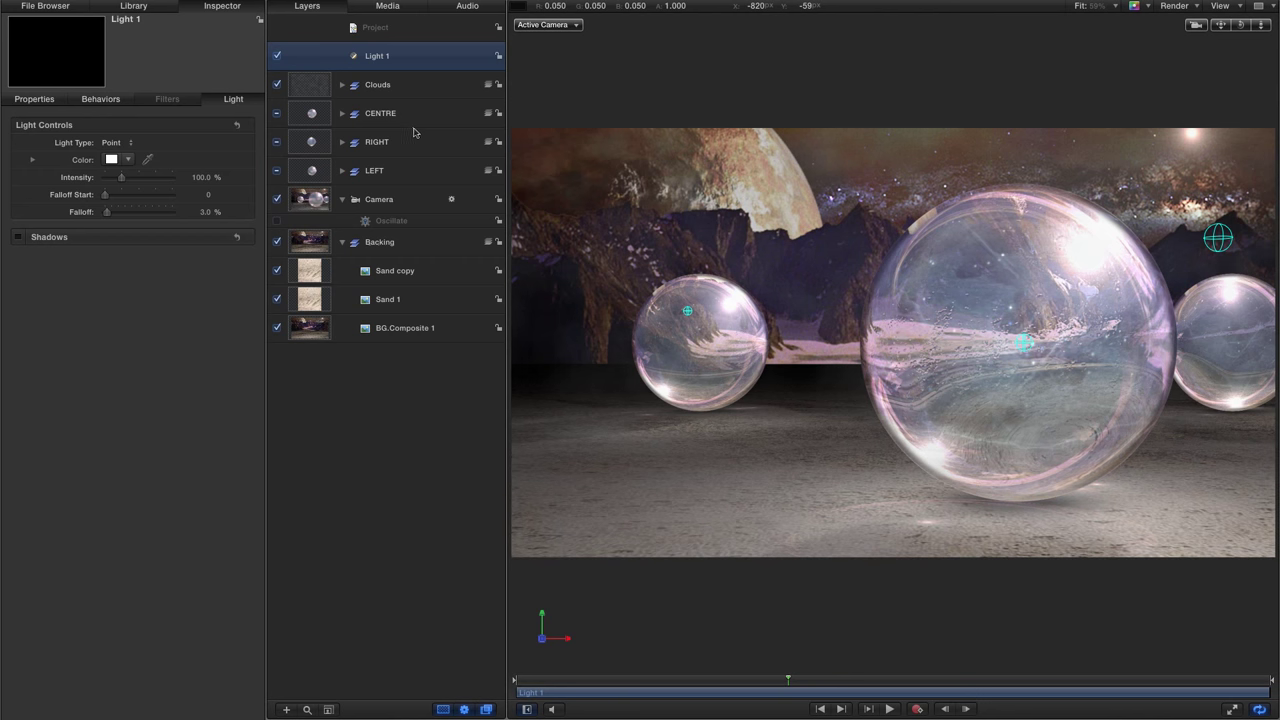
Step: Position Light 1 at X -500 px, Y 500 px and Z -12000 px
click(38, 103)
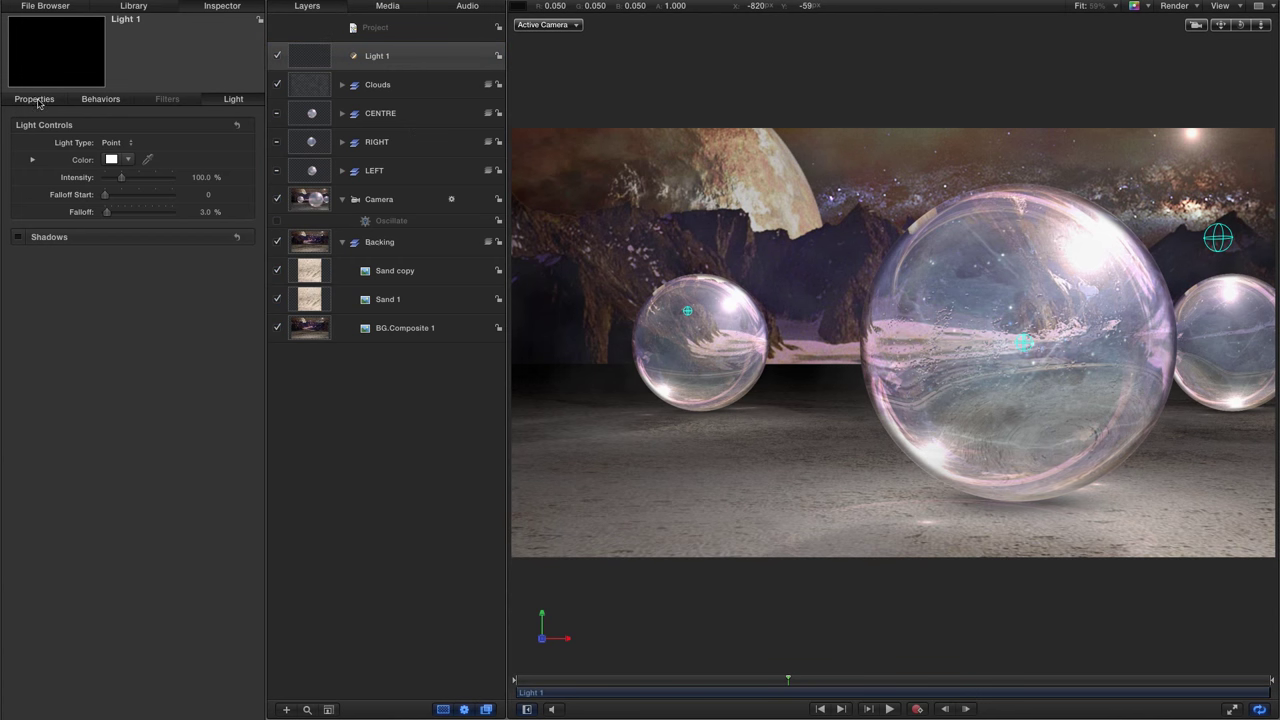
click(40, 101)
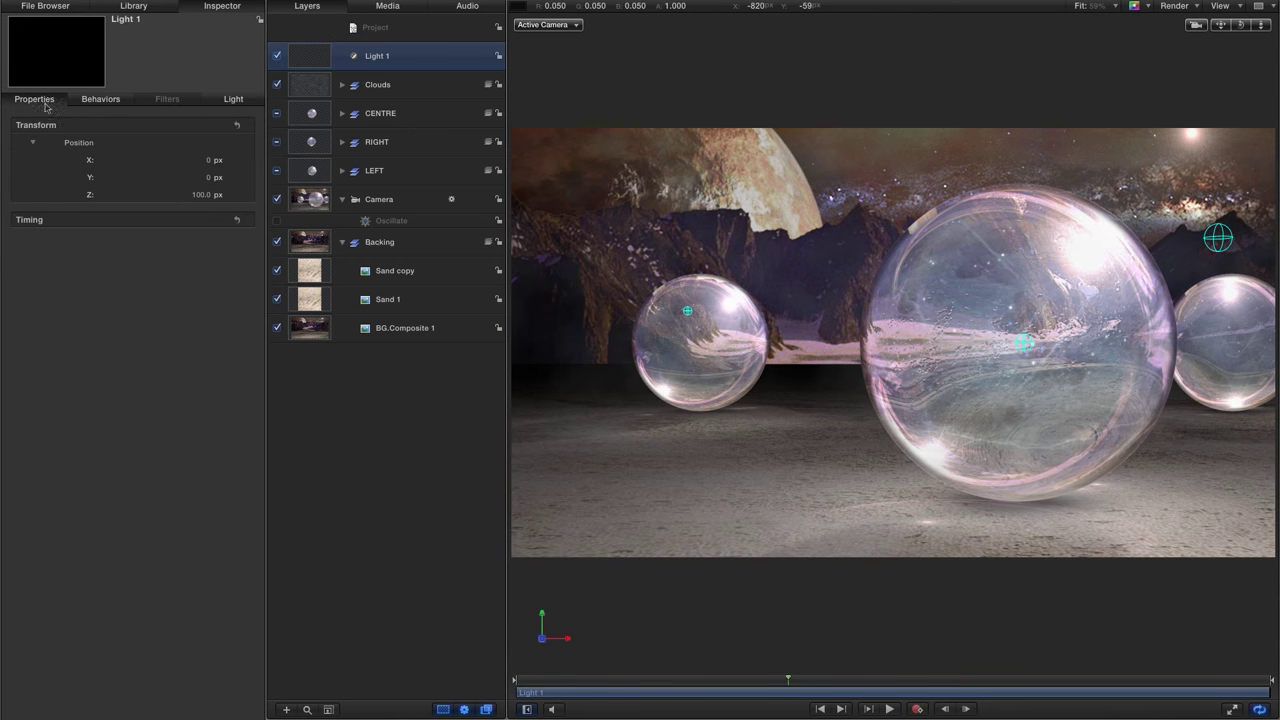
click(209, 161)
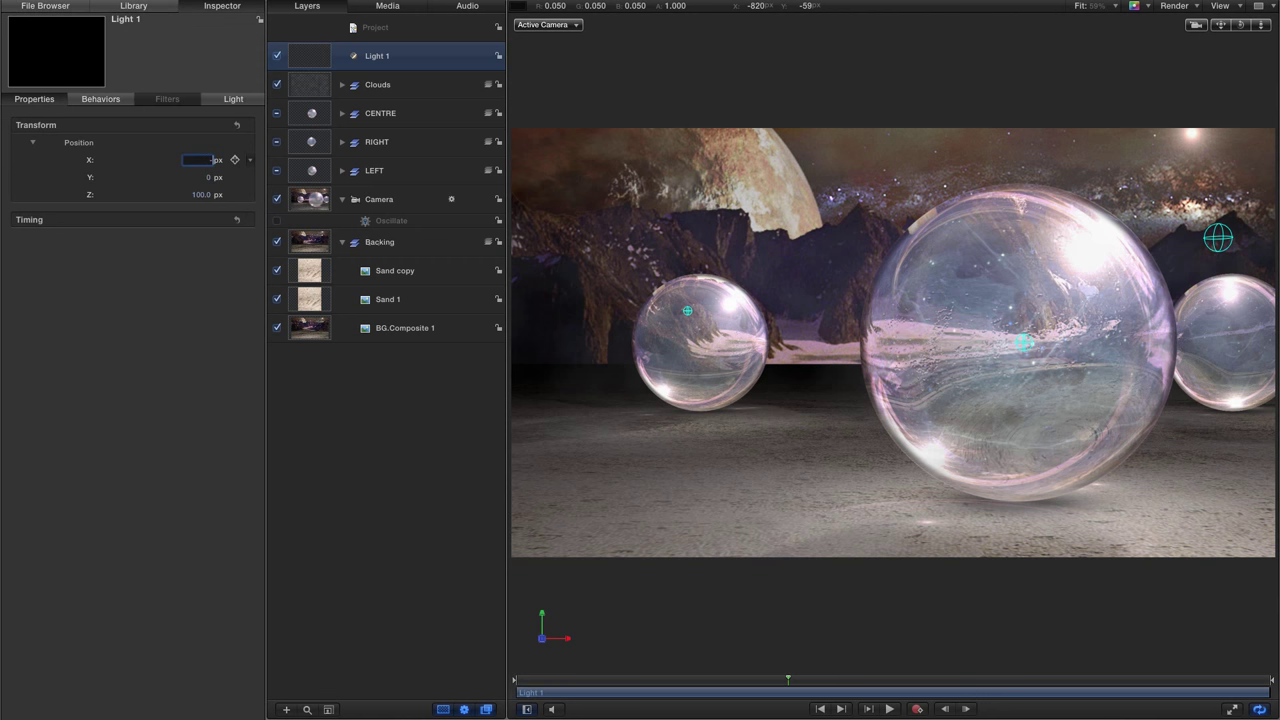
text(-500)
key(Tab)
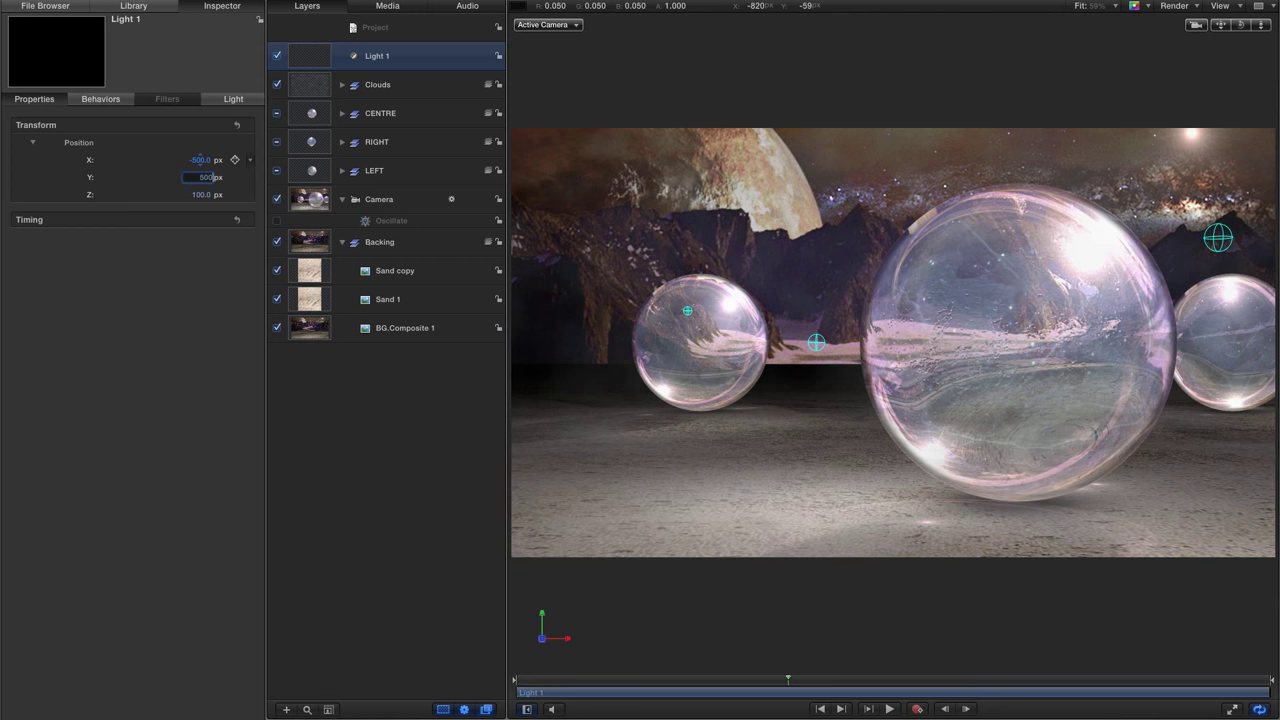
key(Tab)
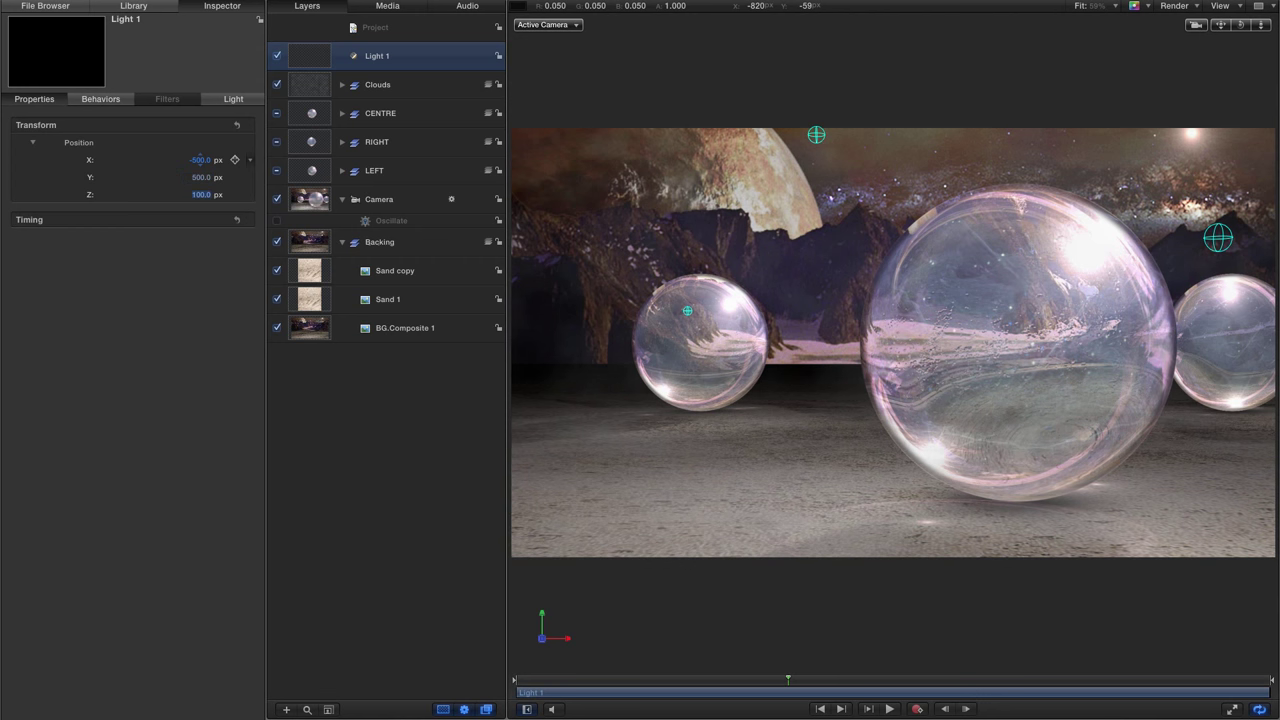
key(BackSpace)
text(-12000)
key(Return)
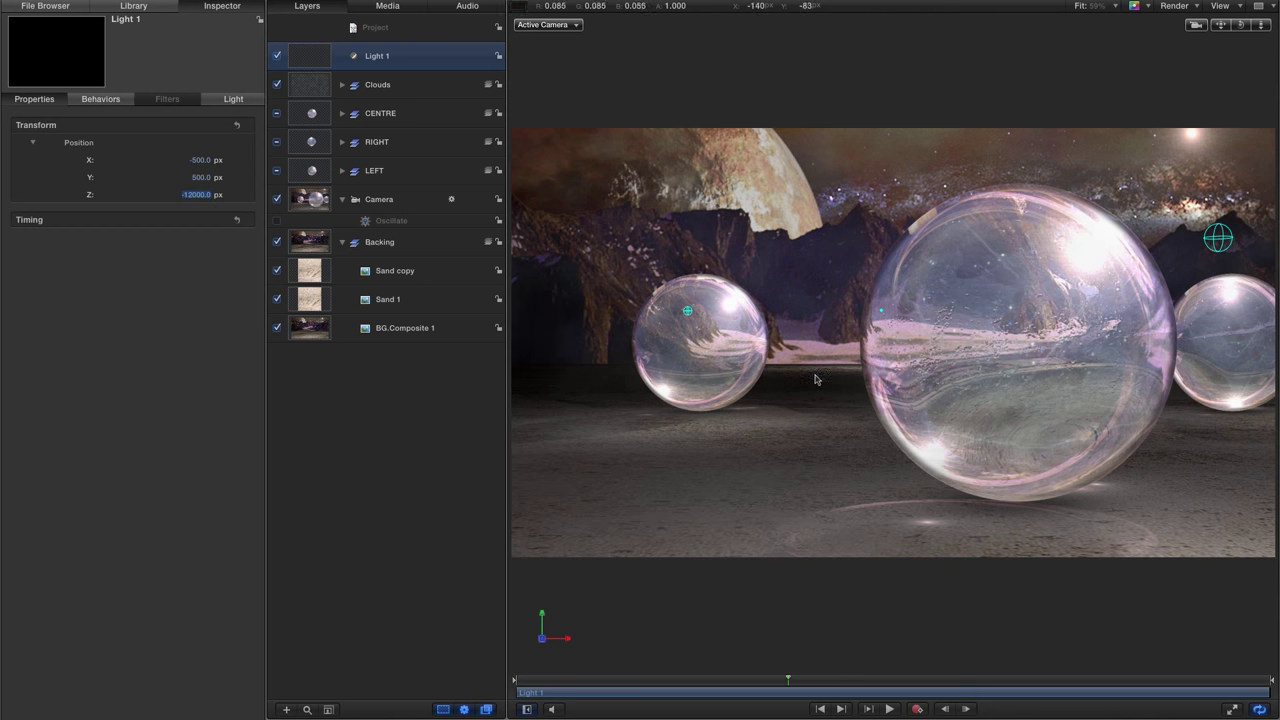
Step: Apply the Contrast color correction filter to the Sand copy layer and set its contrast to 0.5
click(708, 680)
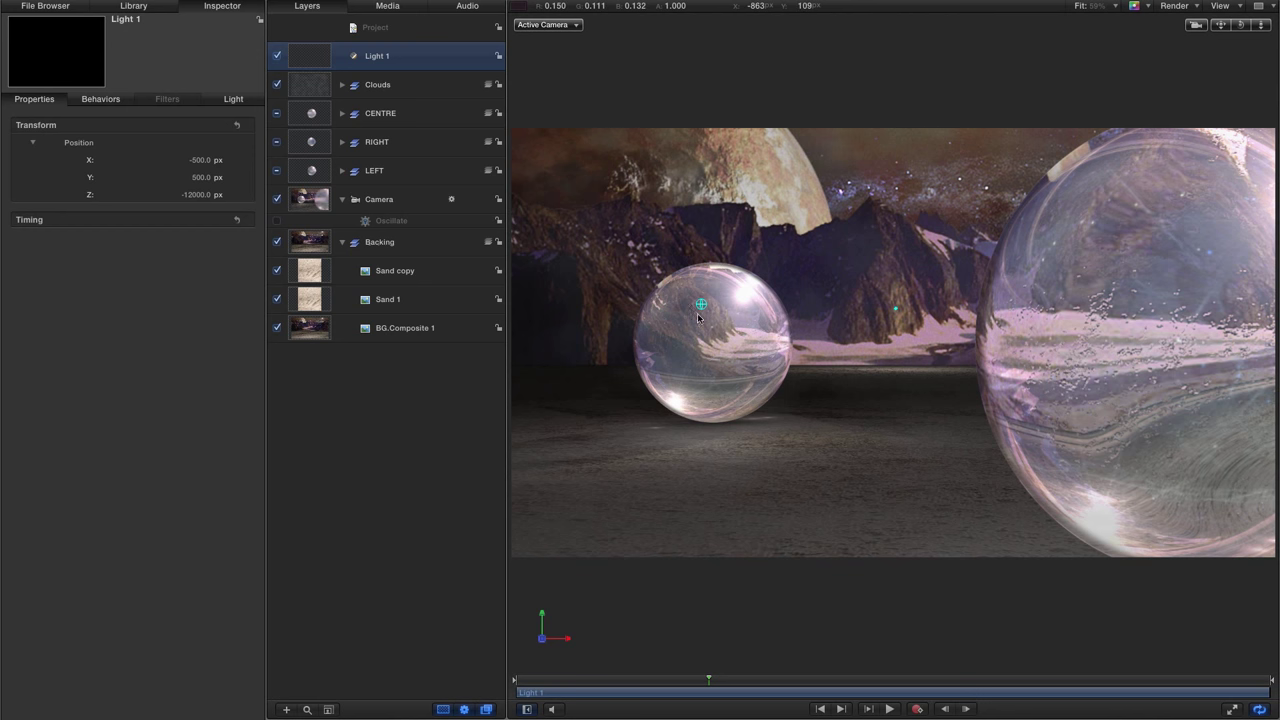
click(312, 272)
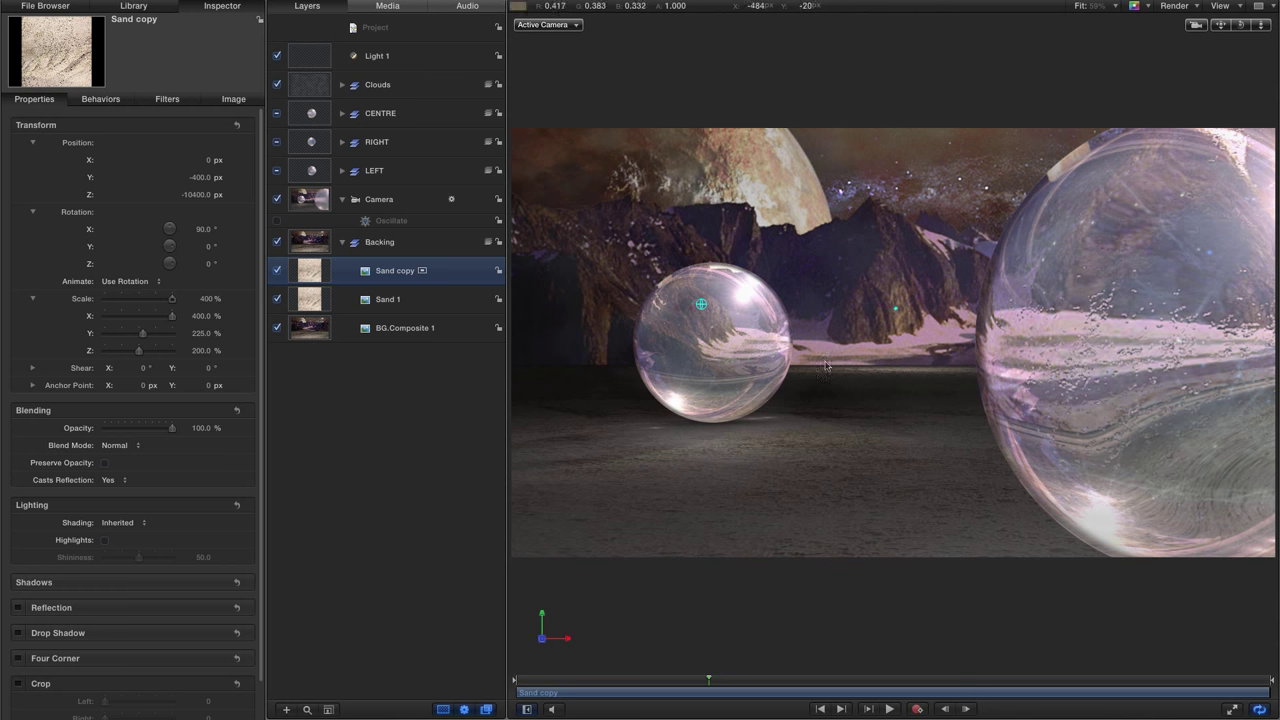
click(135, 6)
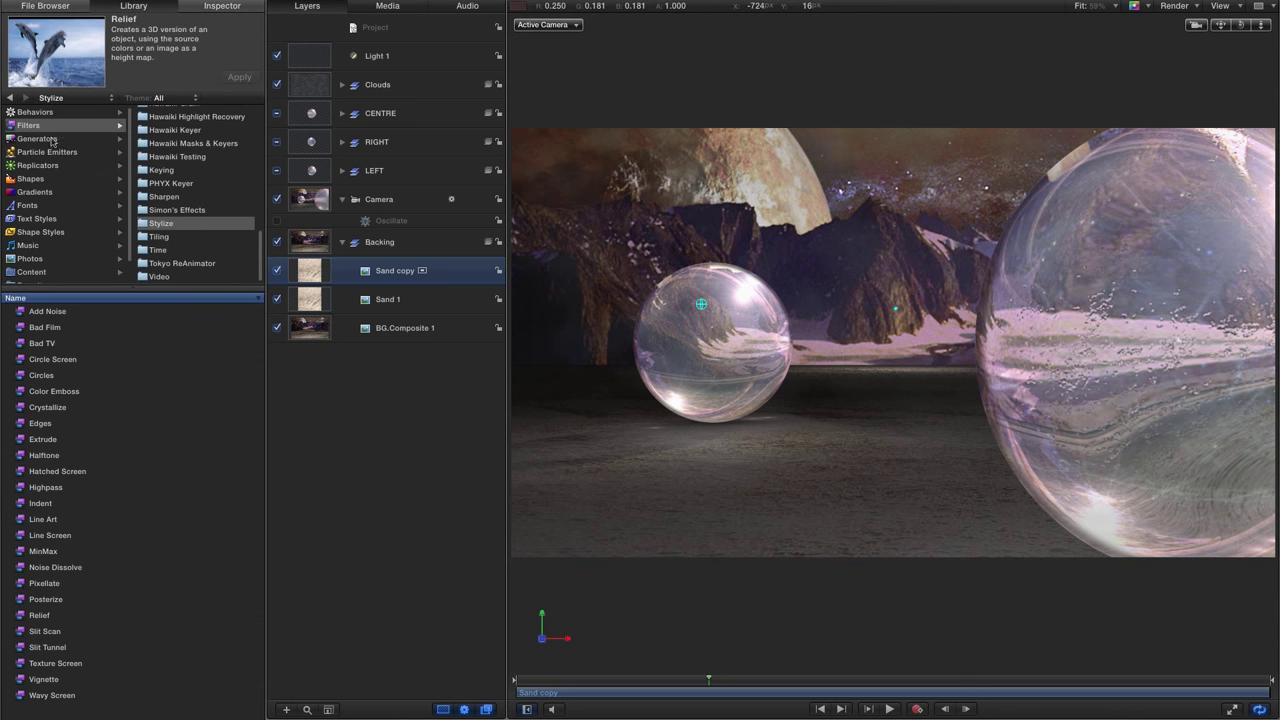
drag(256, 220, 272, 113)
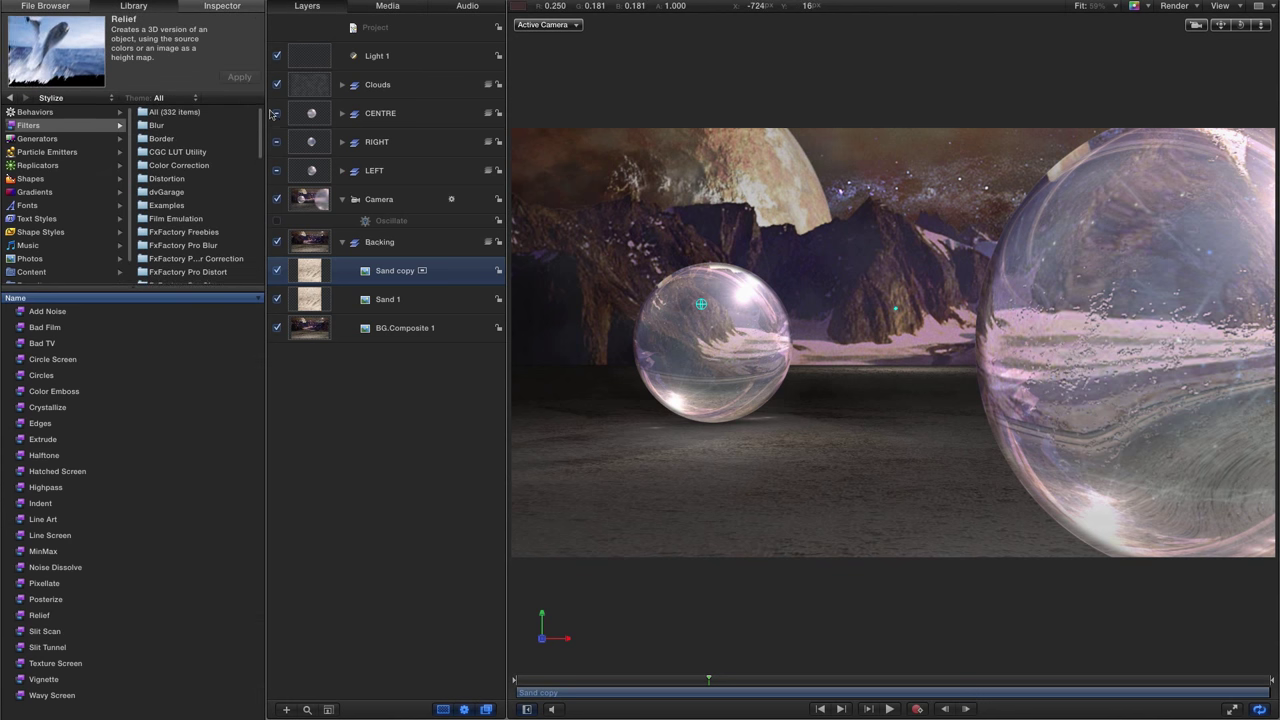
click(180, 166)
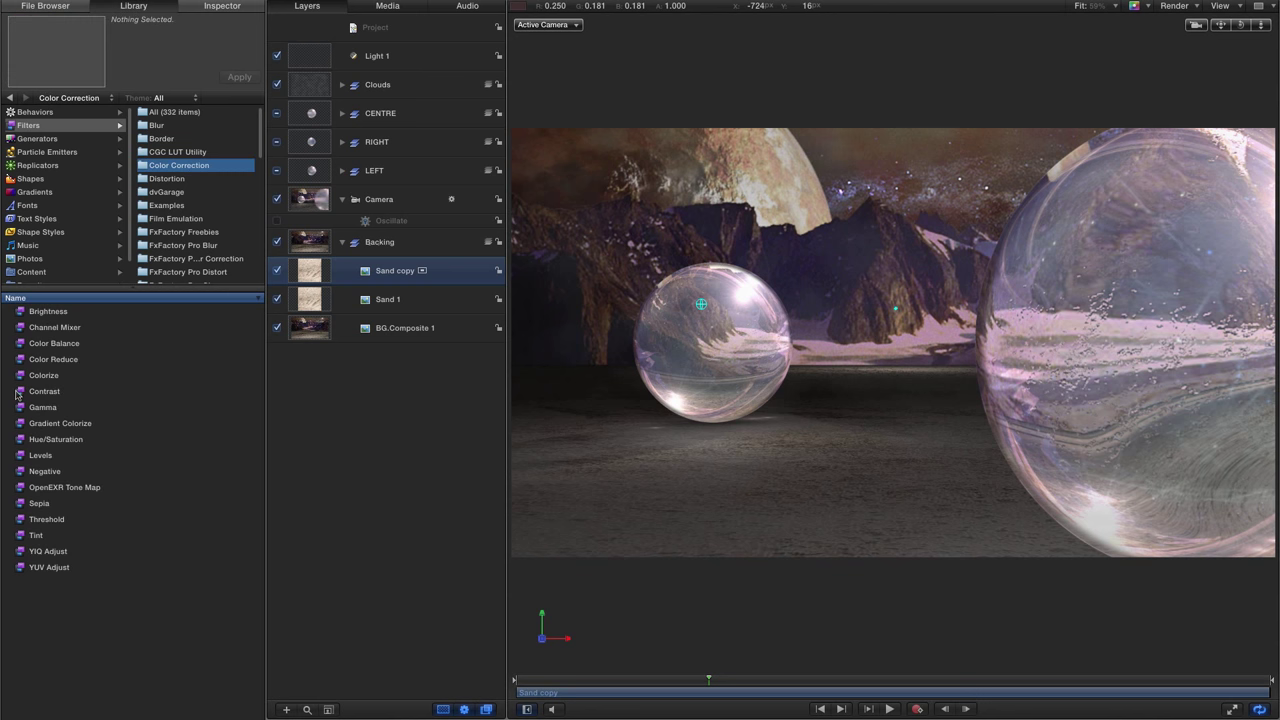
drag(16, 395, 308, 274)
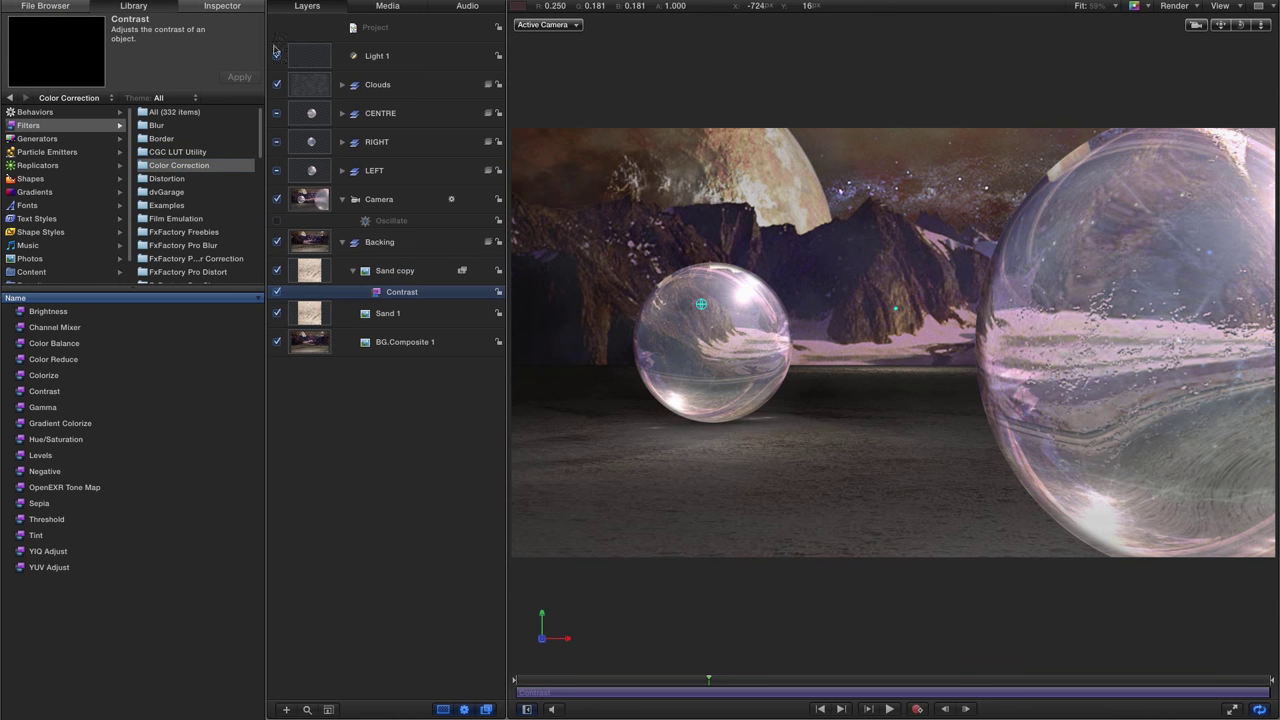
click(222, 6)
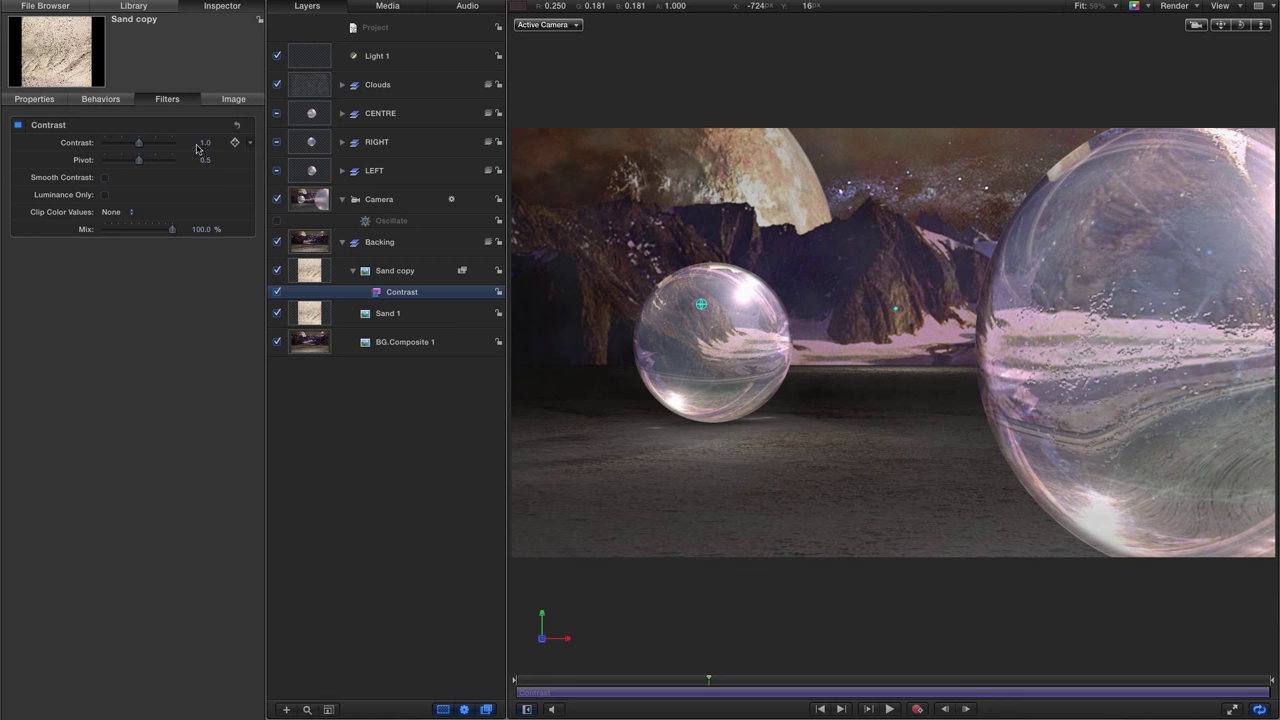
click(206, 143)
key(Return)
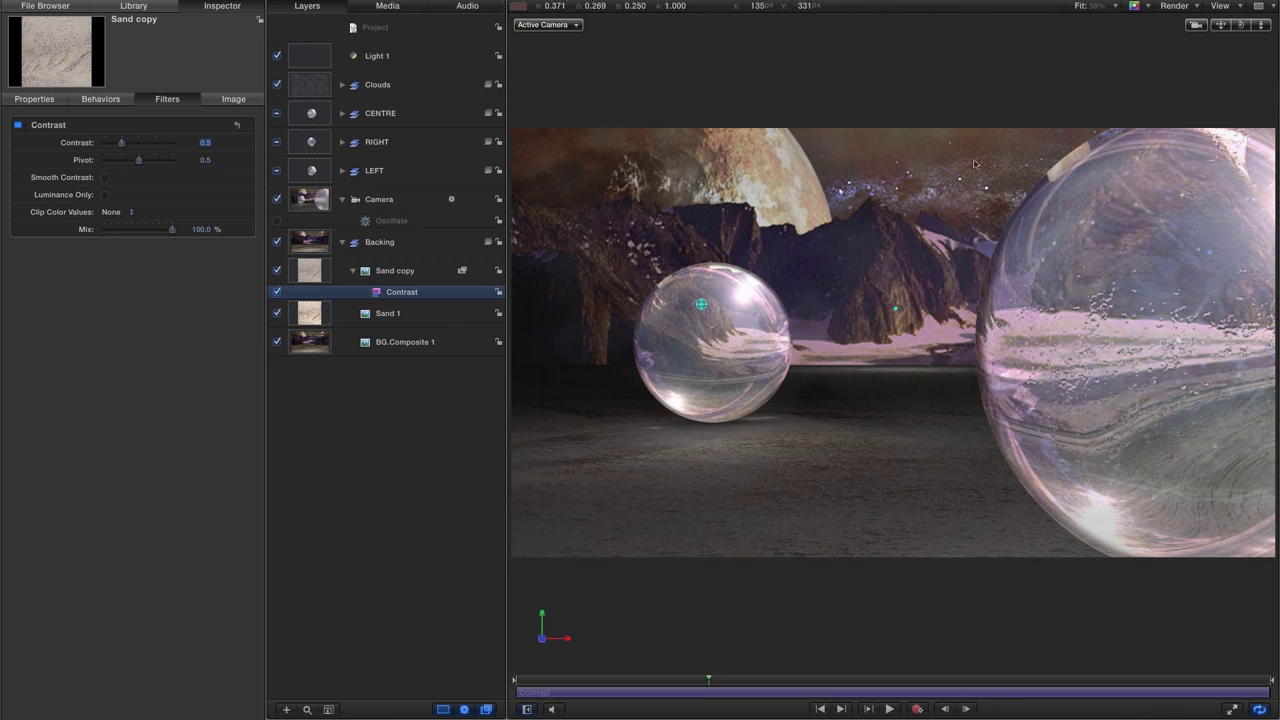
Step: Set the render quality to Best
click(1185, 7)
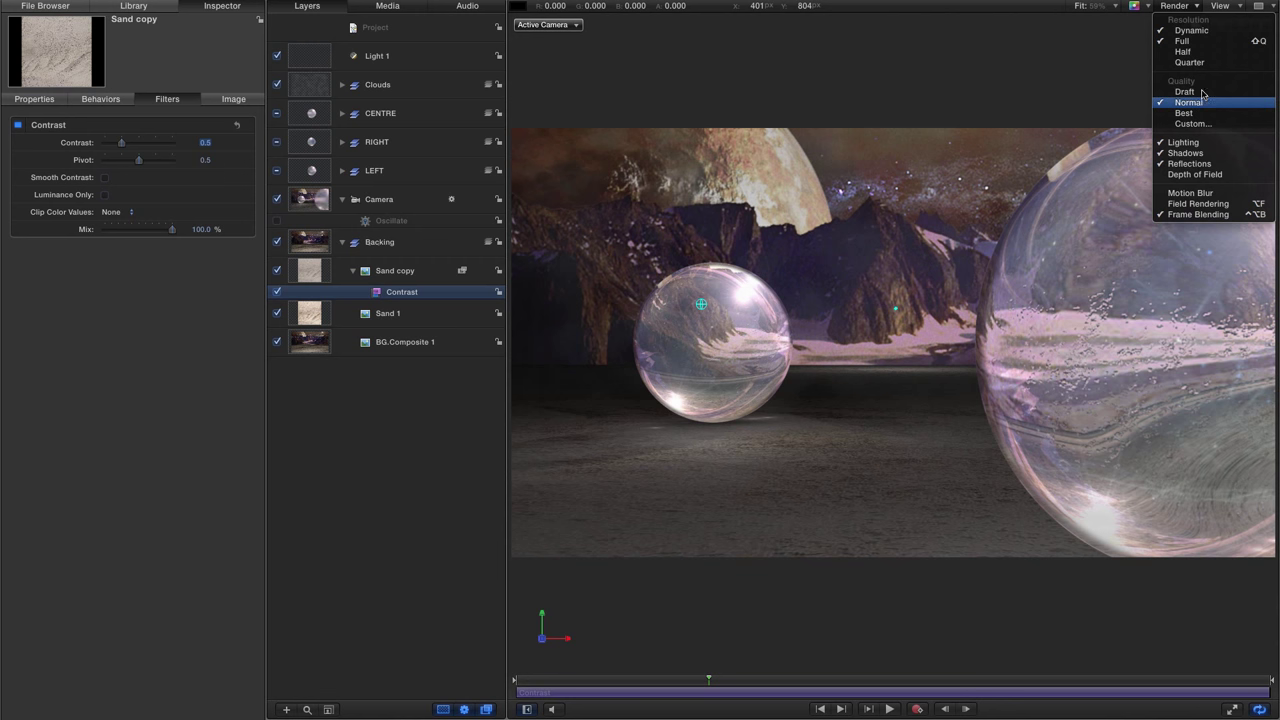
click(1186, 116)
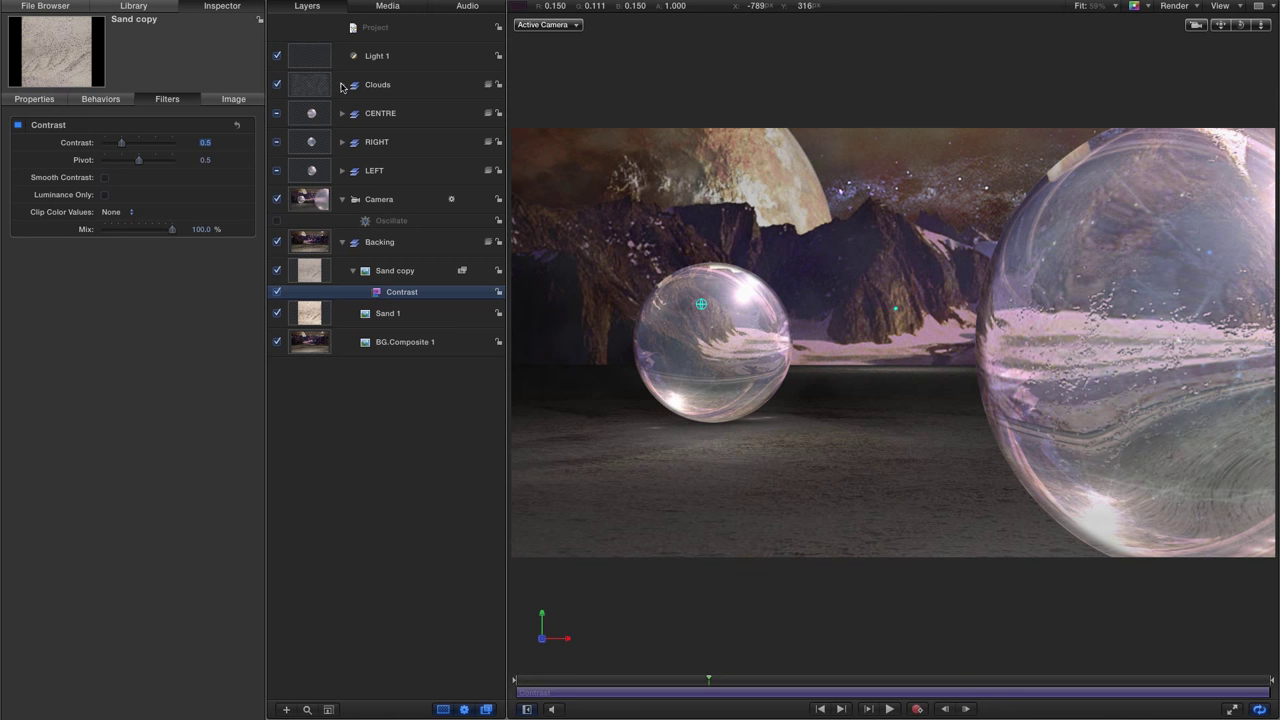
Step: Set the Y position of the Clouds layer inside the Clouds group to -300 px and check the mist at two other frames
click(341, 85)
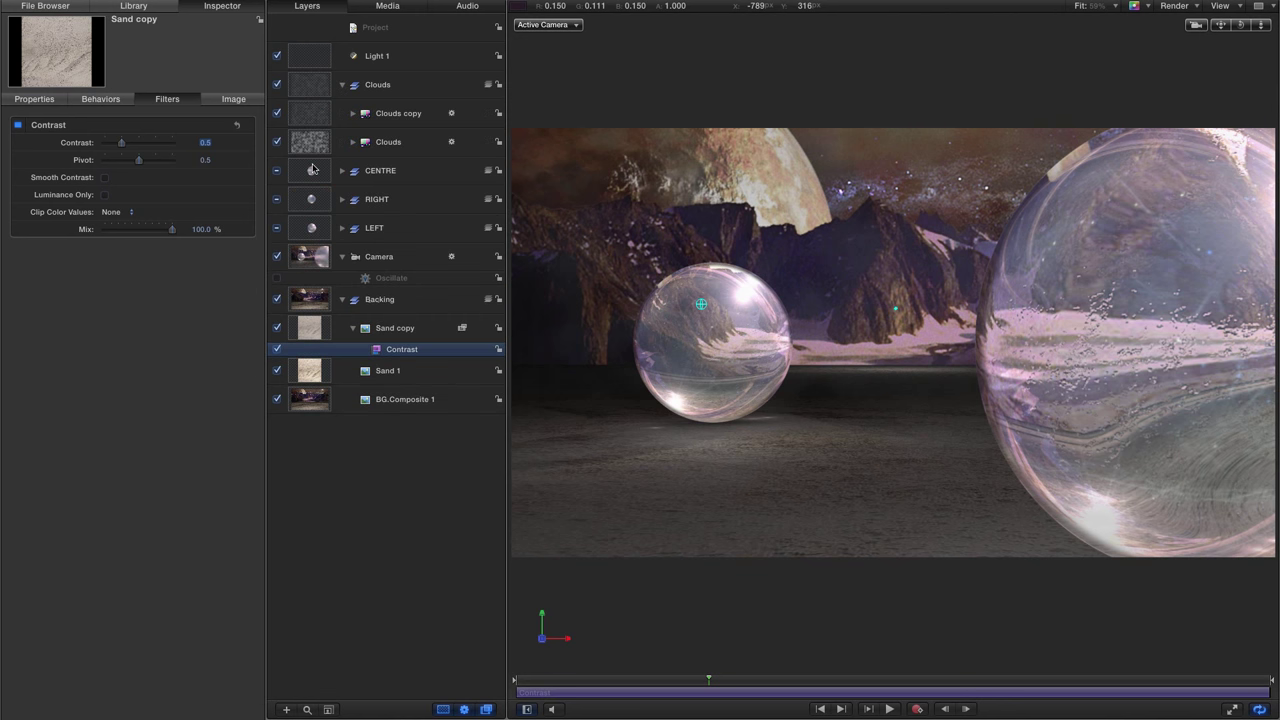
click(311, 140)
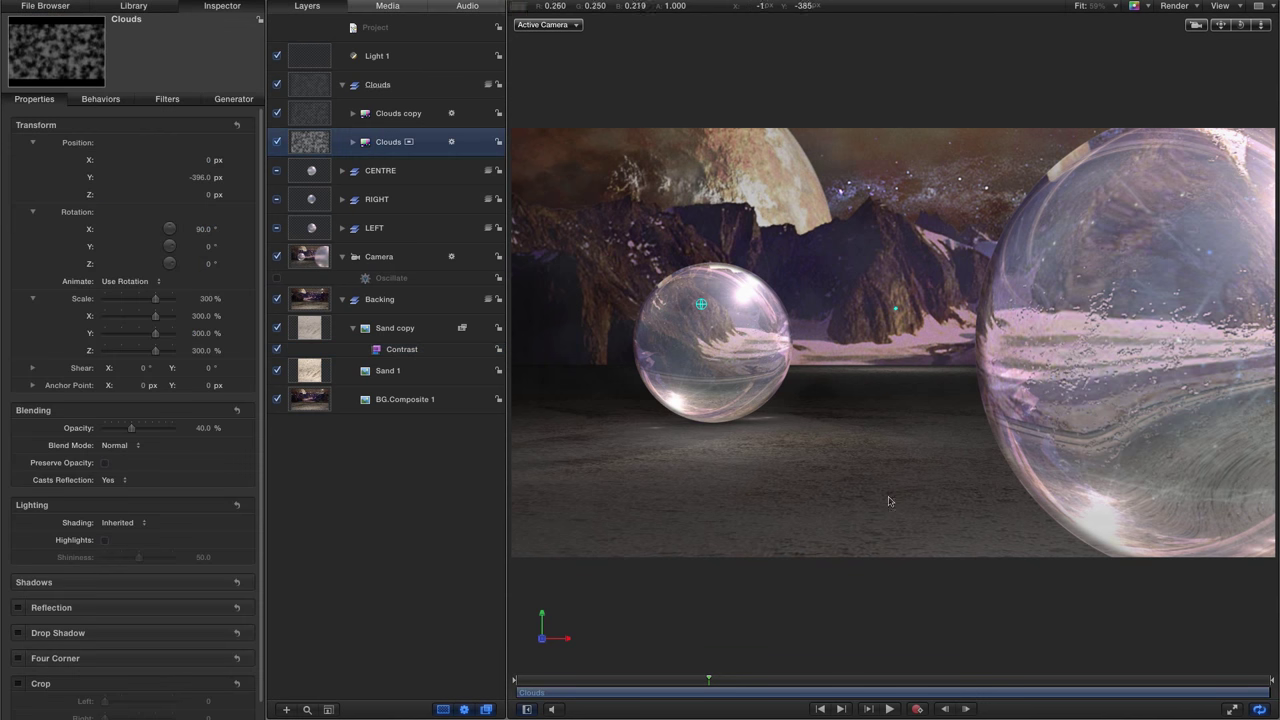
click(196, 178)
text(-300)
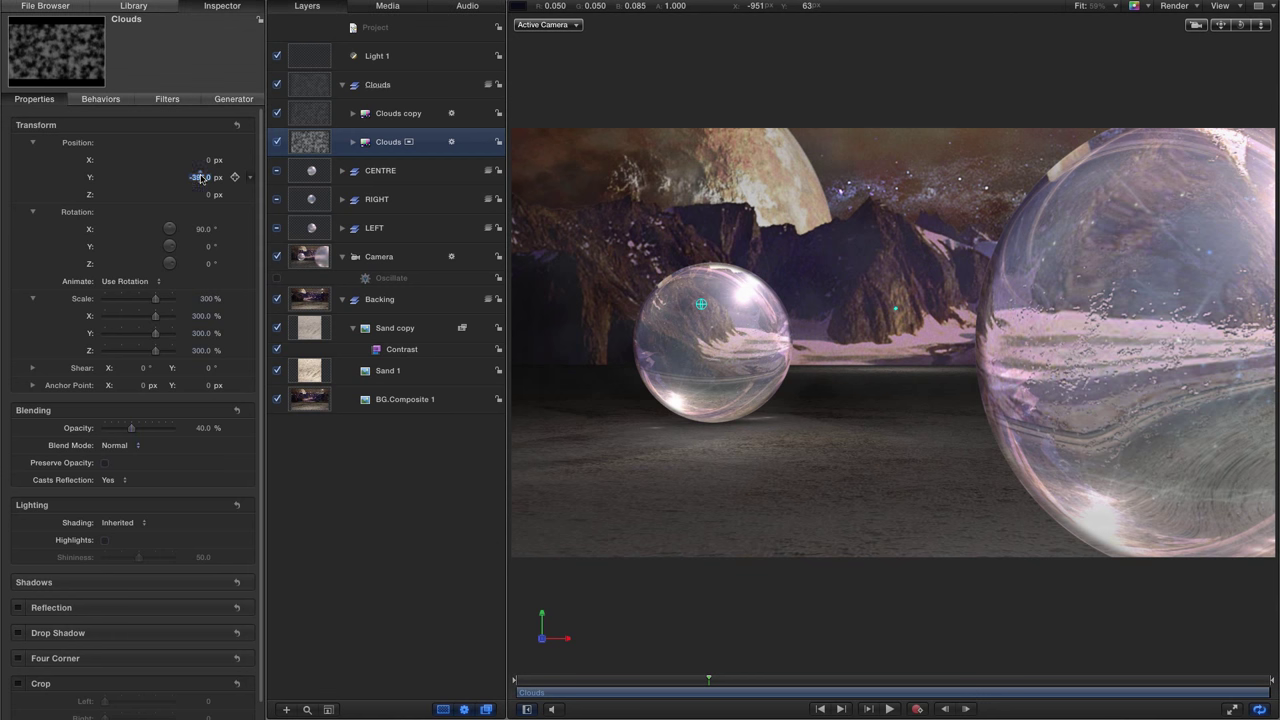
click(200, 178)
key(BackSpace)
key(Return)
click(669, 681)
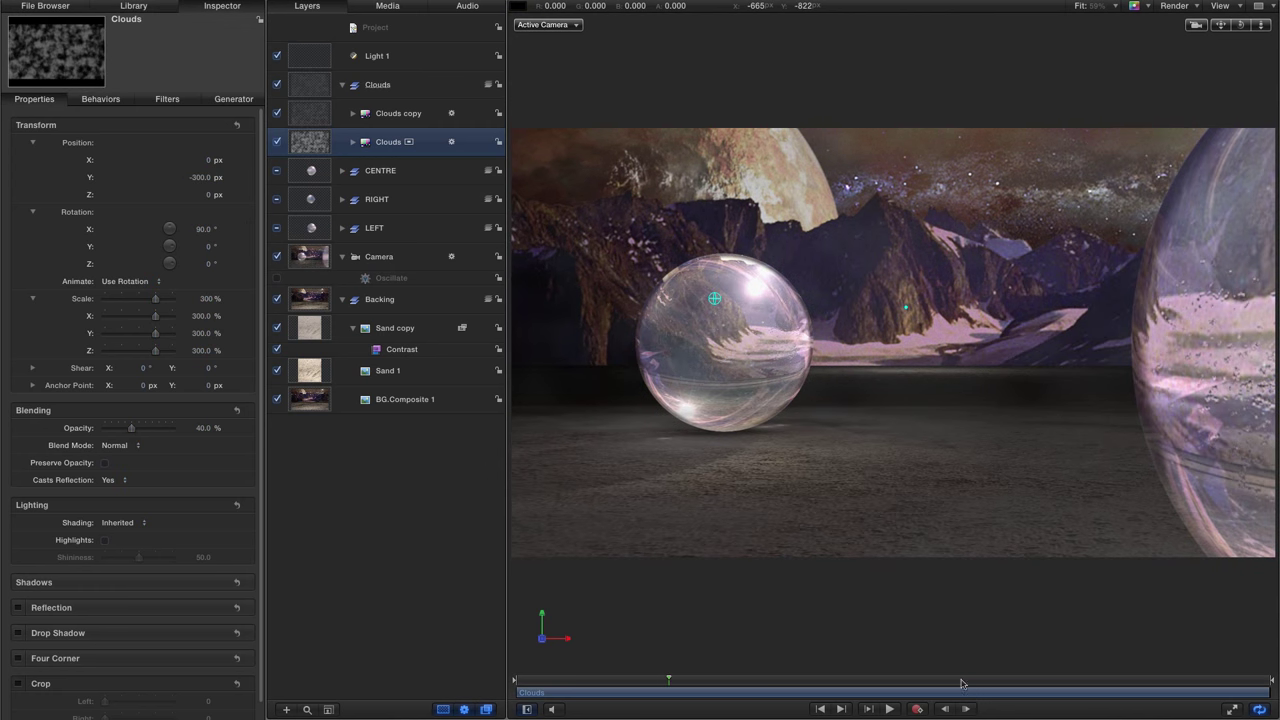
click(729, 681)
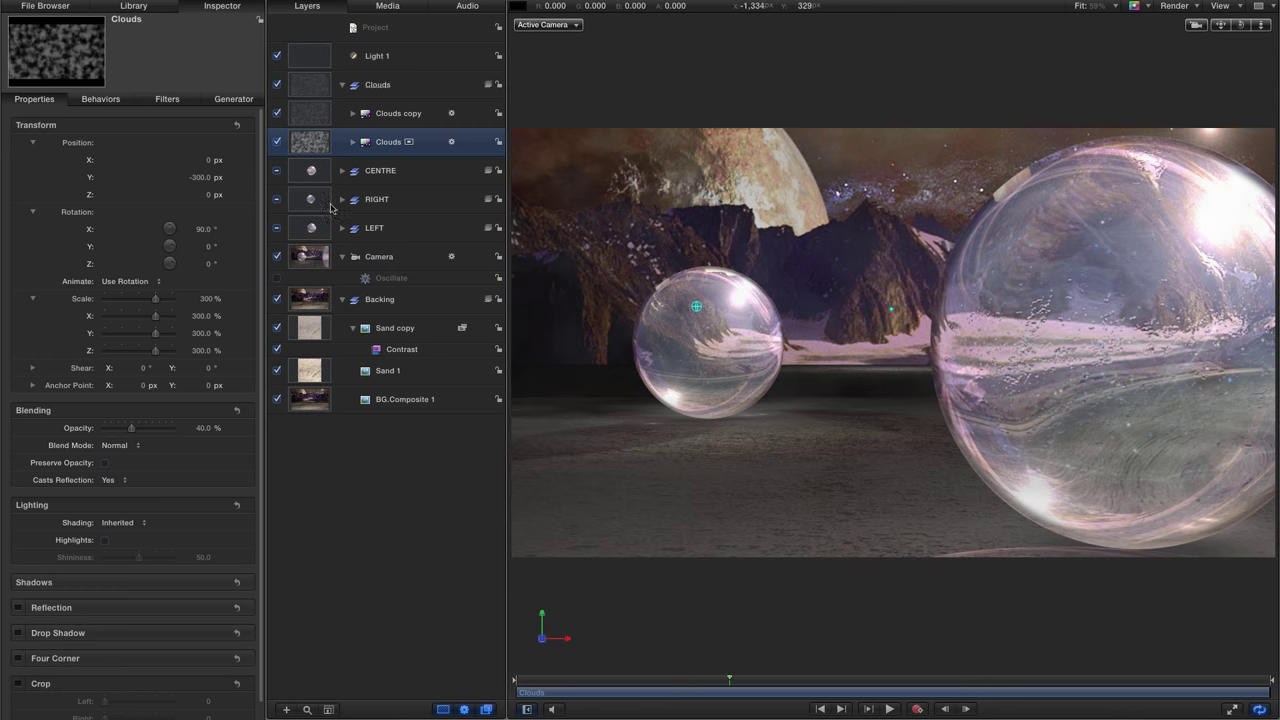
Step: Compare the Clouds layer at a Y position of -396 px, restoring it to -300 px after the comparison
double_click(203, 177)
key(BackSpace)
text(-396)
key(Return)
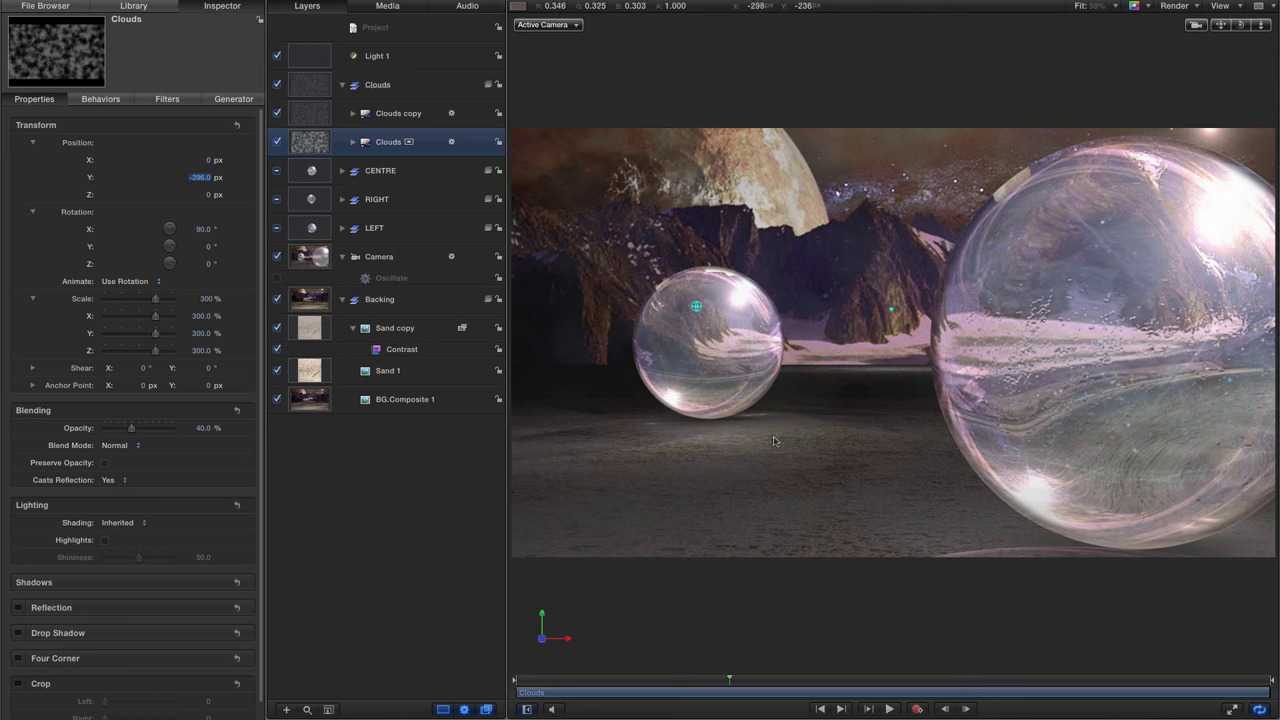
click(199, 177)
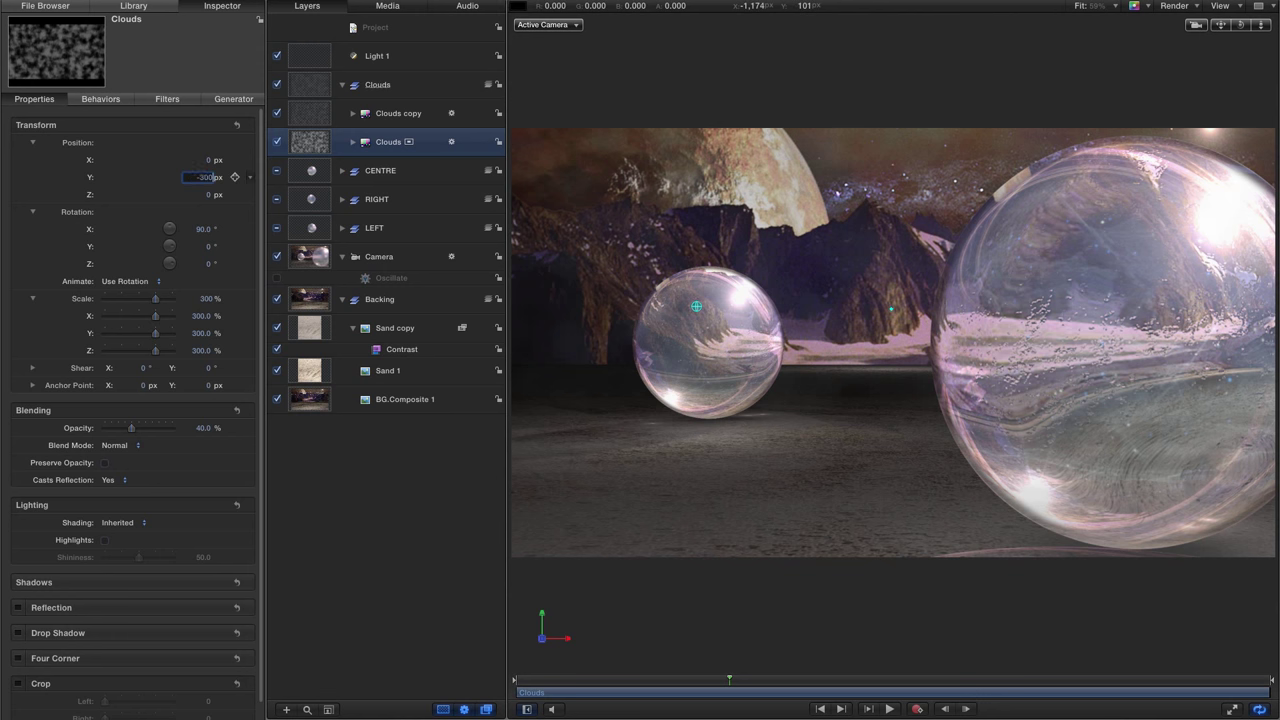
key(Return)
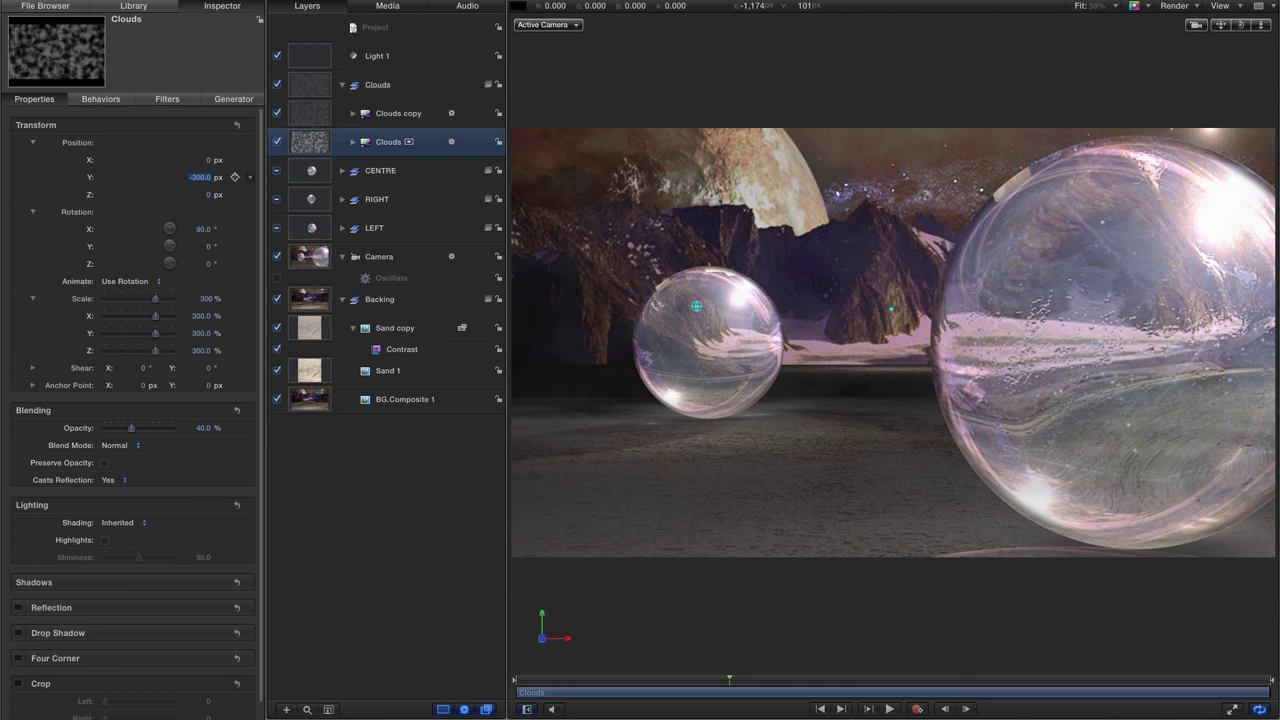
Step: Change the generator height of the Clouds layer inside the Clouds group
click(233, 99)
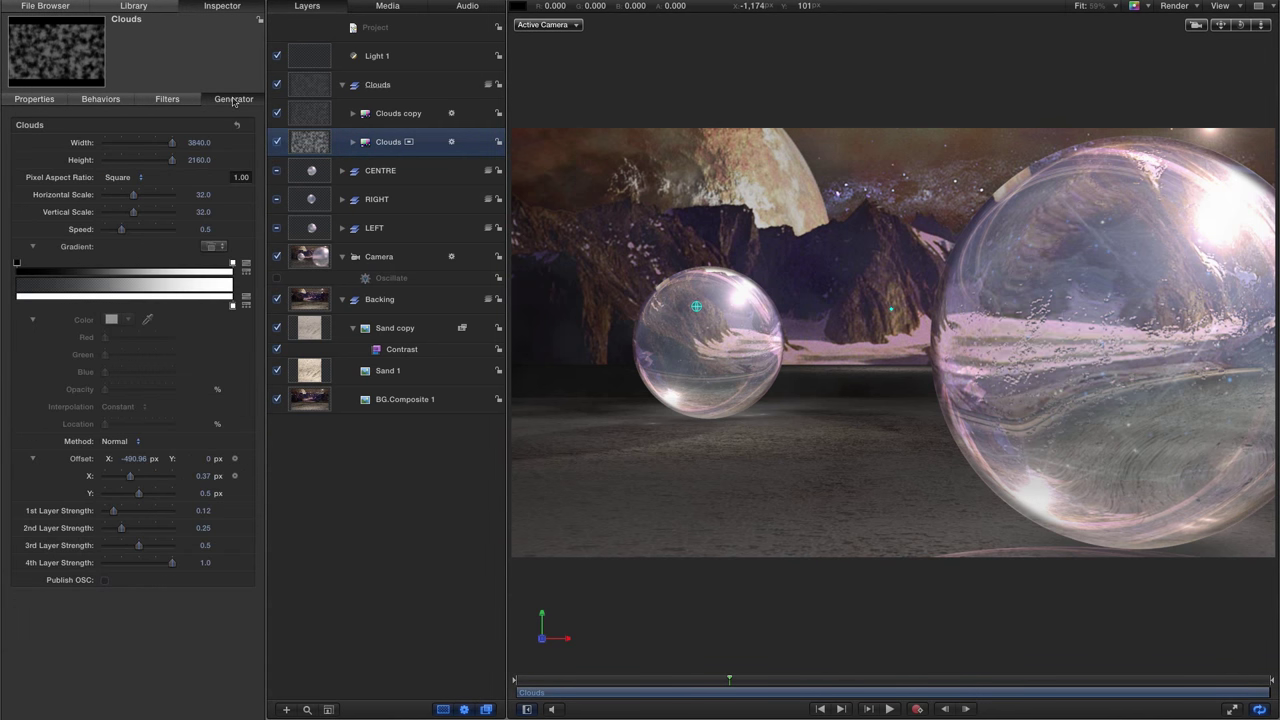
click(199, 160)
text(30)
text(40)
key(Return)
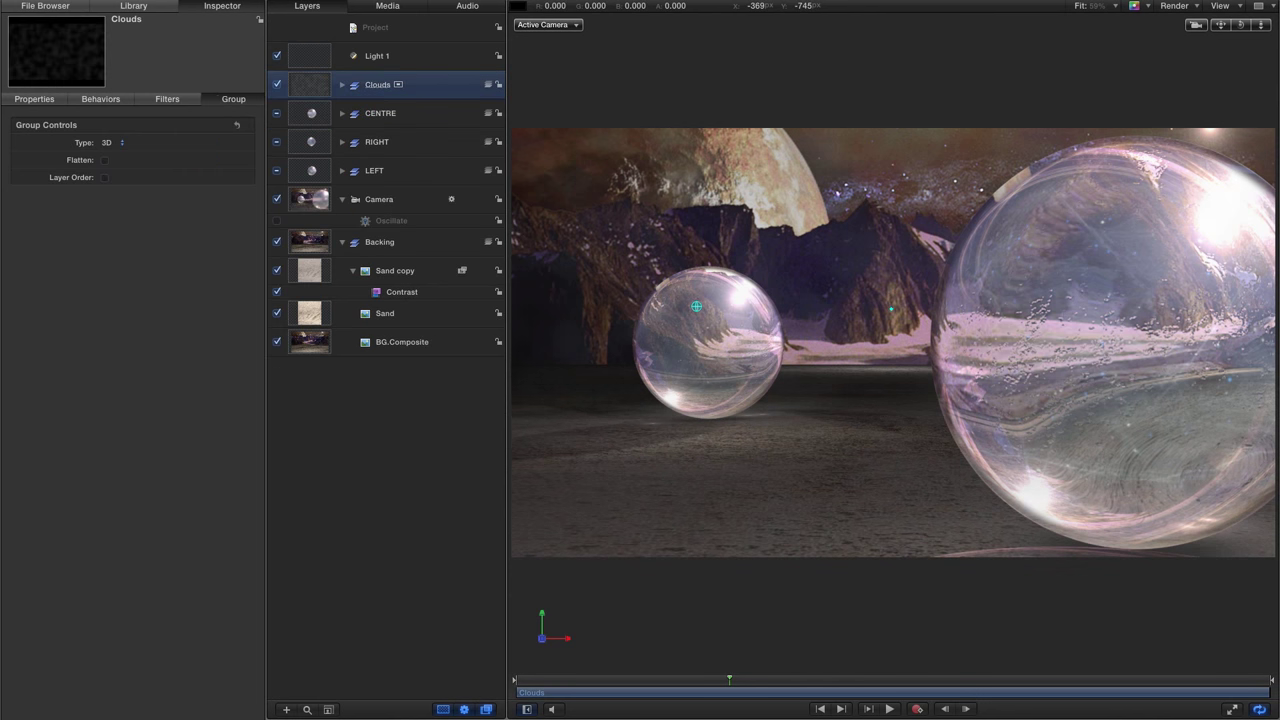
Step: At a frame where the centre sphere overlaps the left one, duplicate the LEFT group and place the copy above the CENTRE group
click(831, 681)
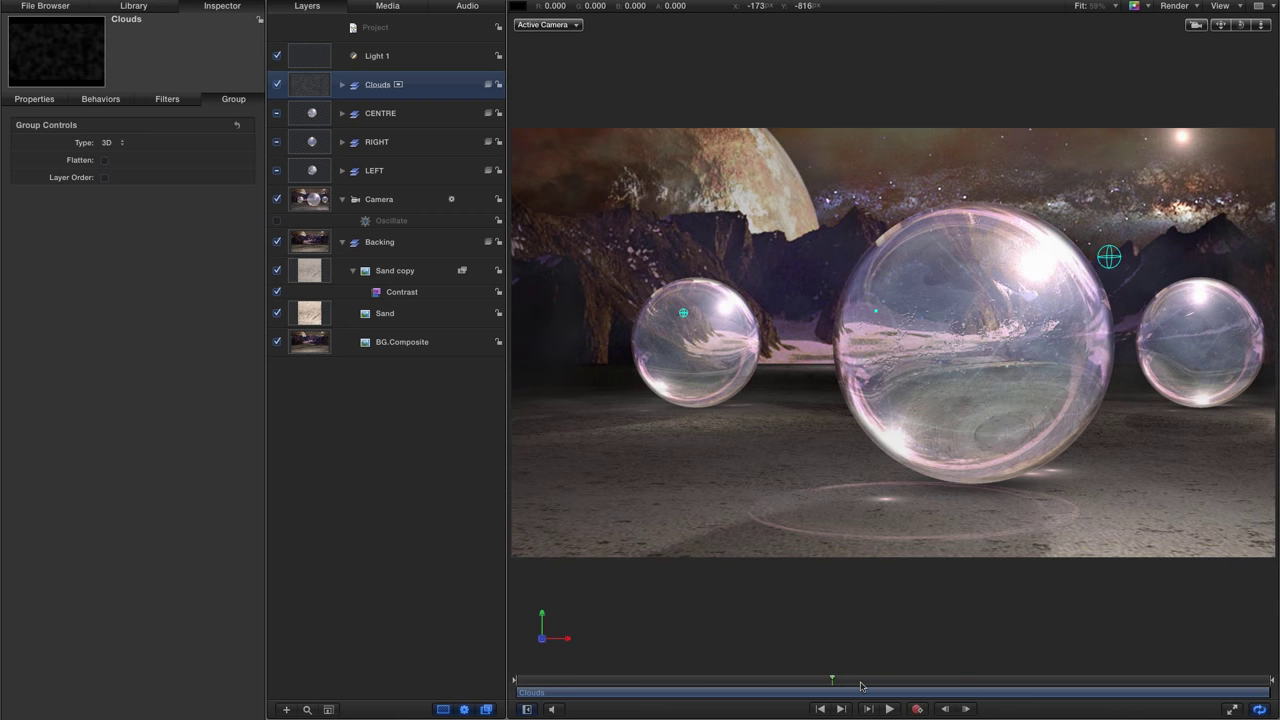
click(870, 681)
click(937, 681)
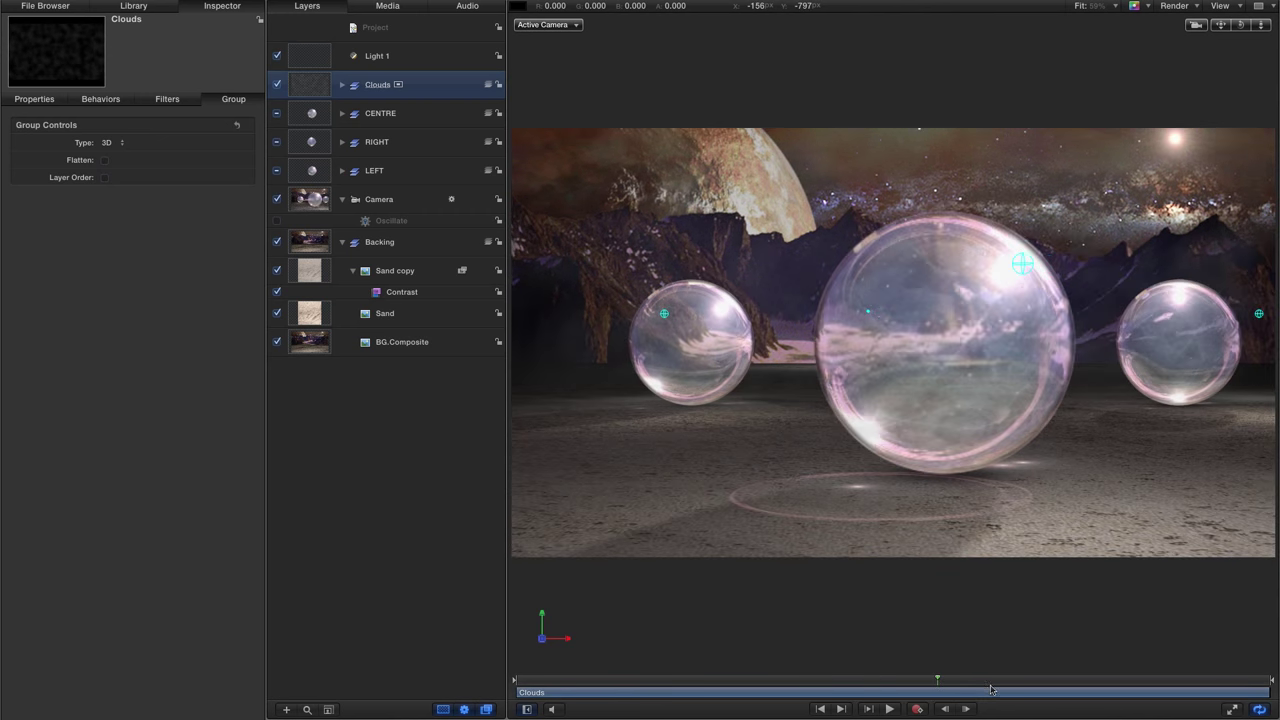
click(1061, 681)
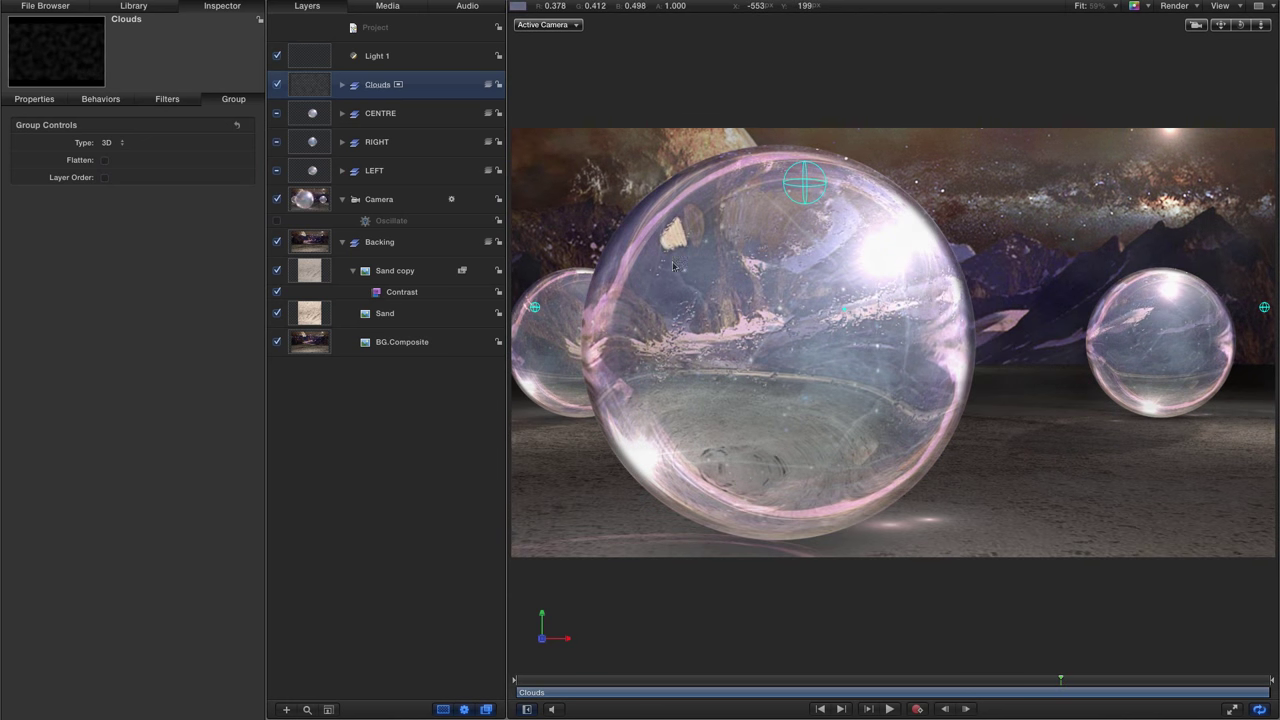
click(310, 172)
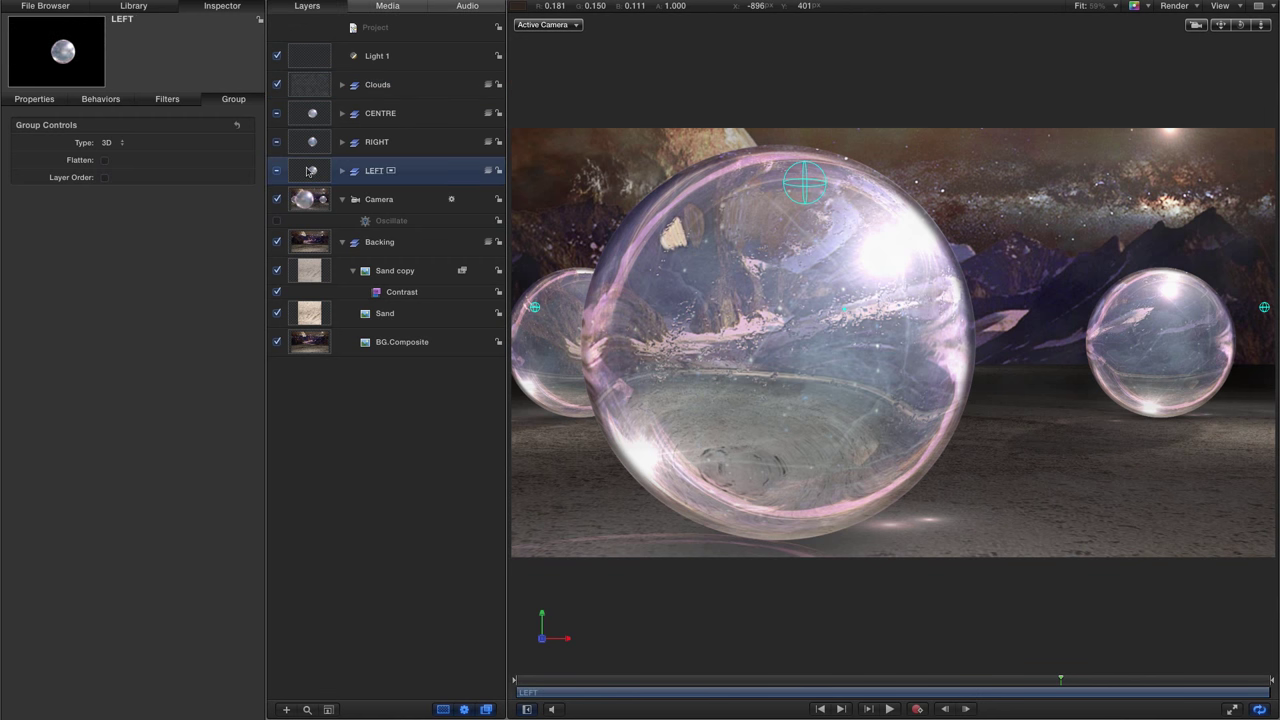
right_click(310, 172)
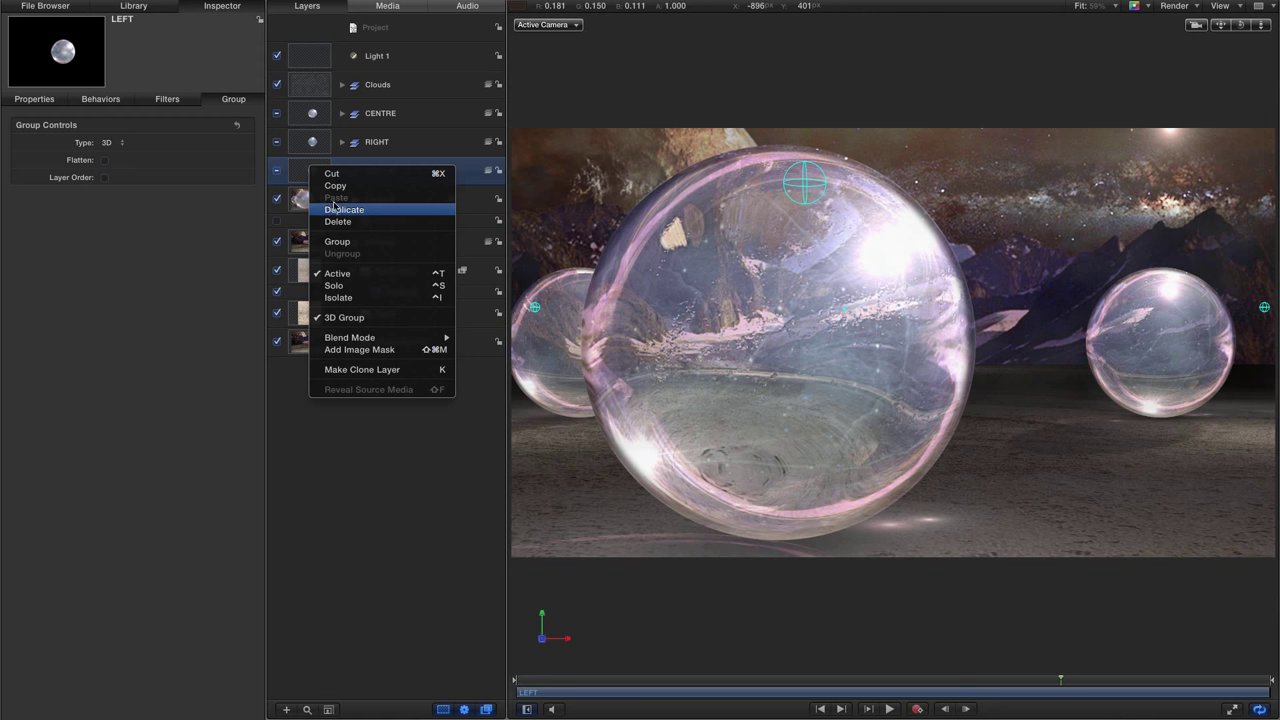
click(336, 208)
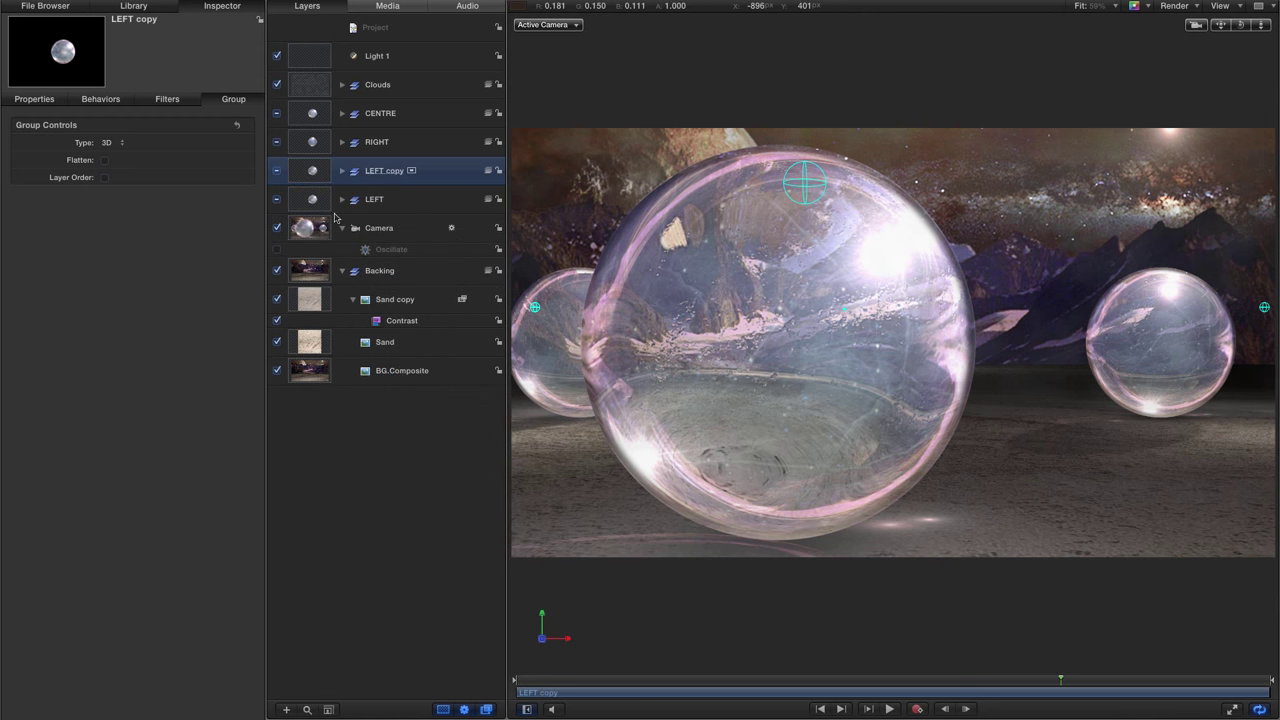
drag(312, 180, 301, 99)
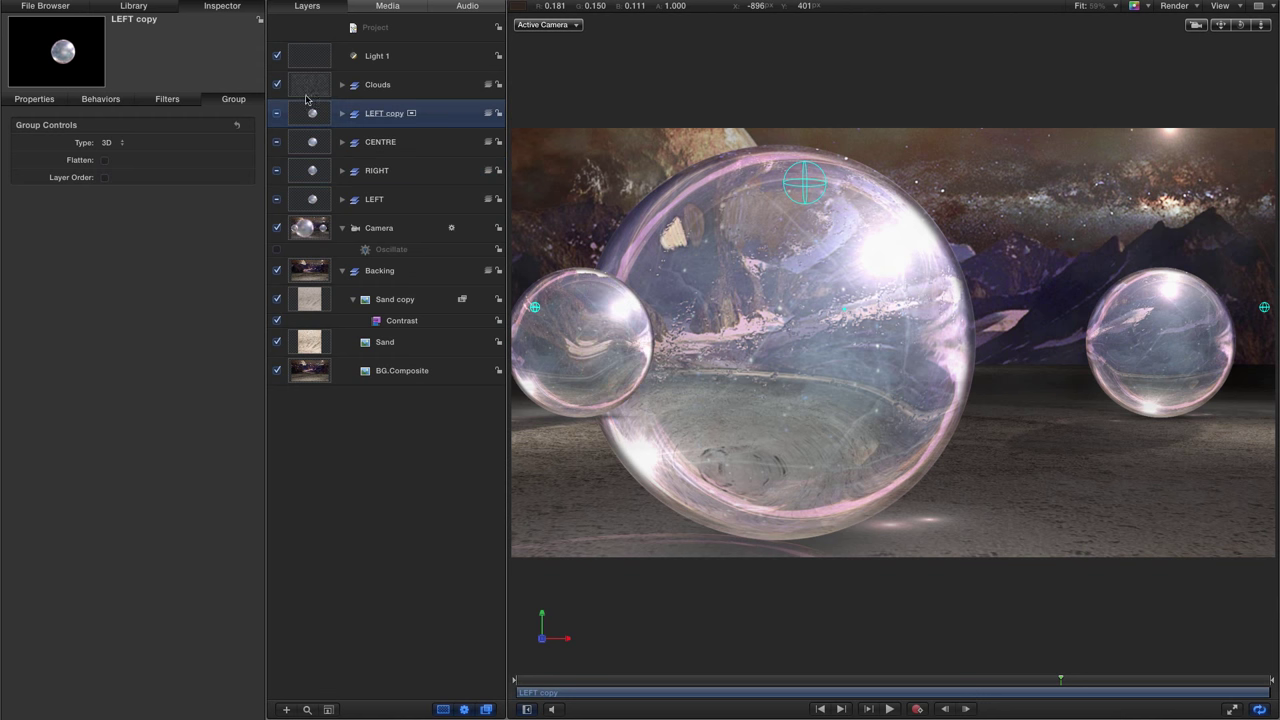
Step: Add an image mask to the LEFT copy group with CENTRE as its source, and turn the CENTRE group's visibility back on
right_click(310, 111)
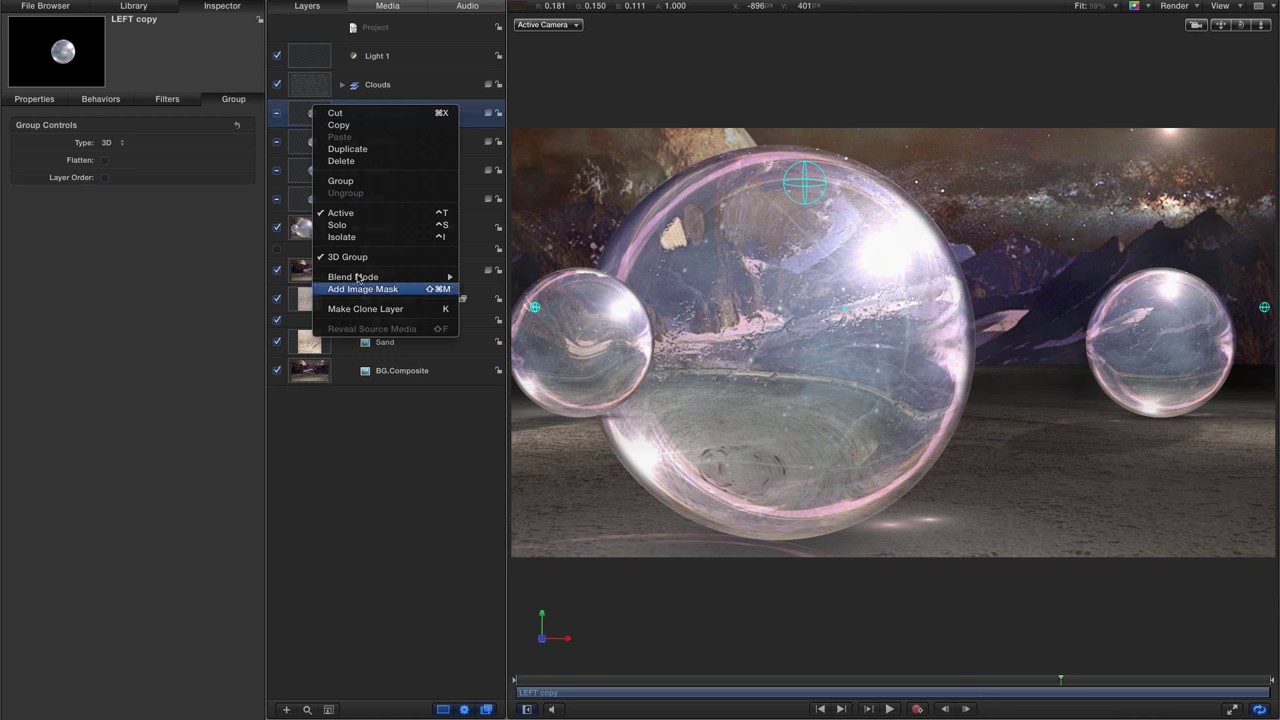
click(364, 289)
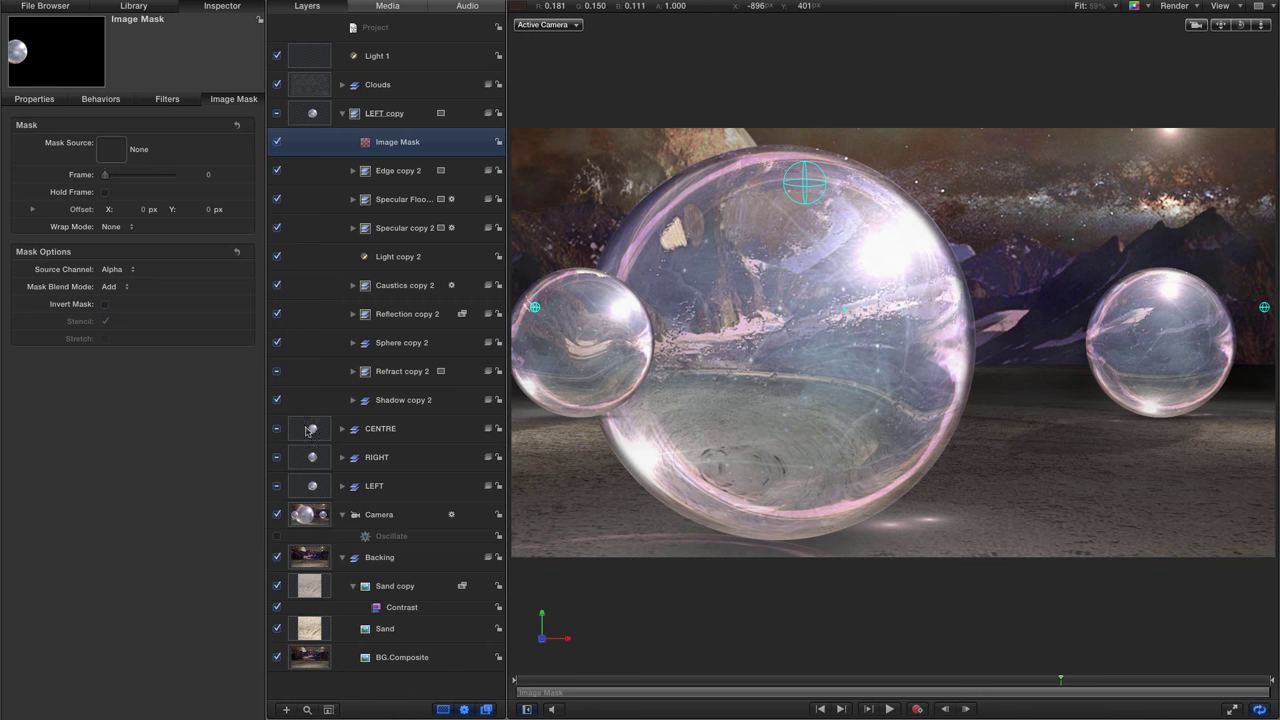
drag(308, 430, 109, 150)
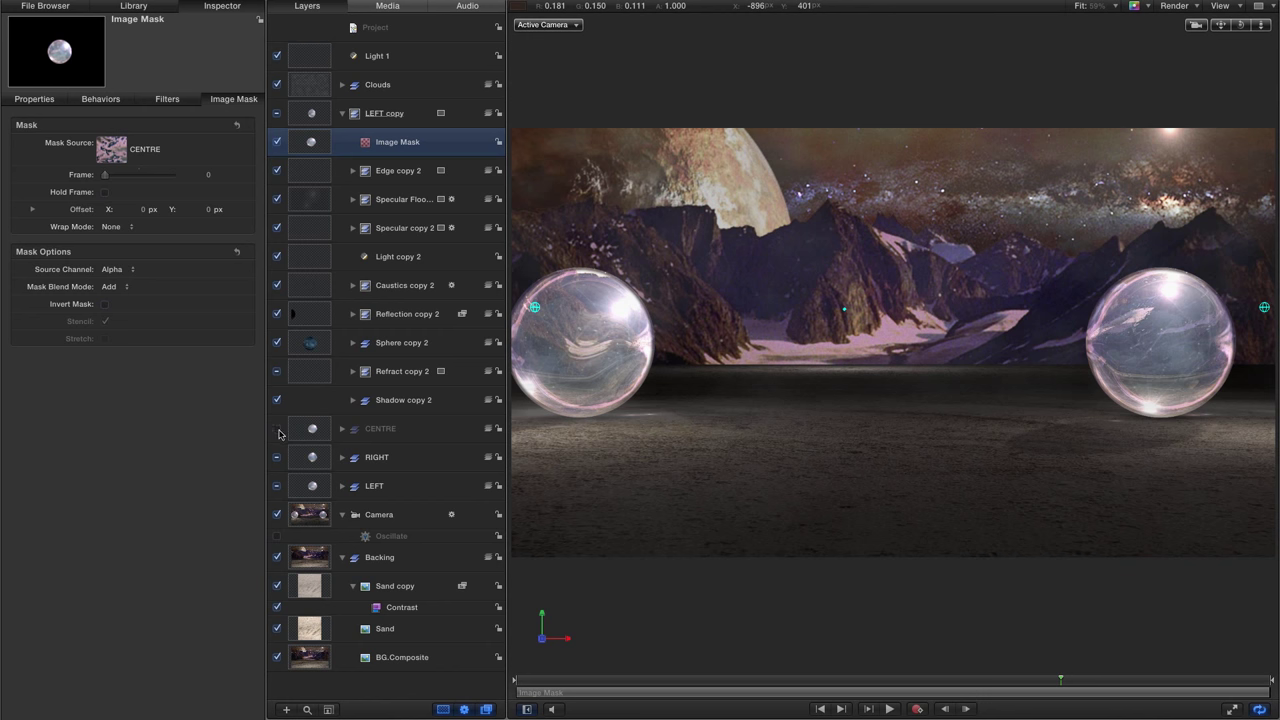
click(277, 429)
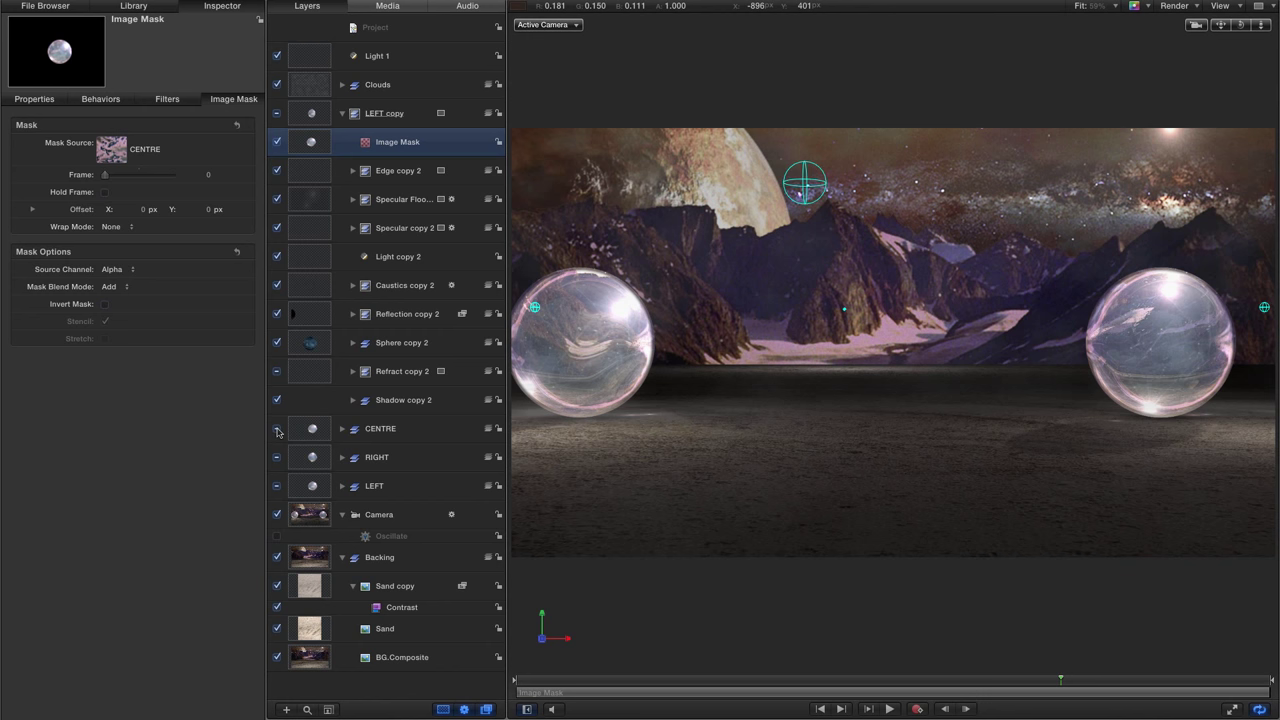
Step: Set the LEFT copy group's blend mode to Screen and its opacity to 50%
click(310, 113)
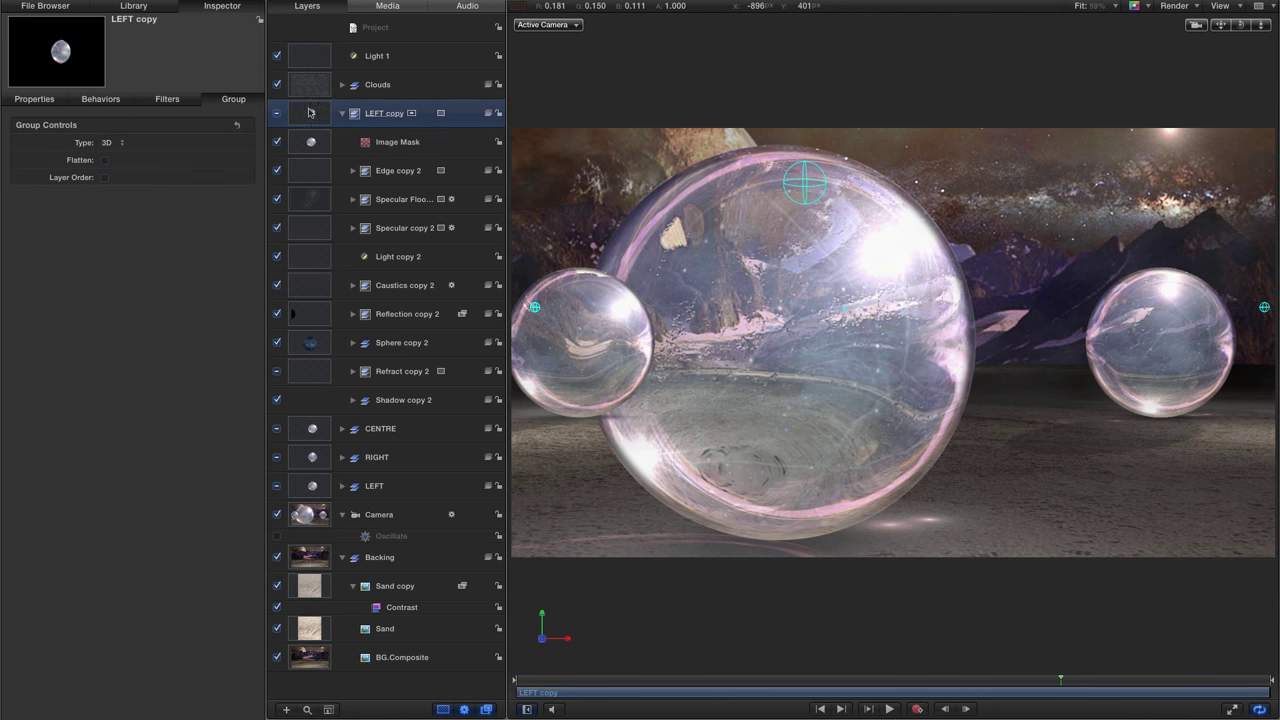
click(36, 99)
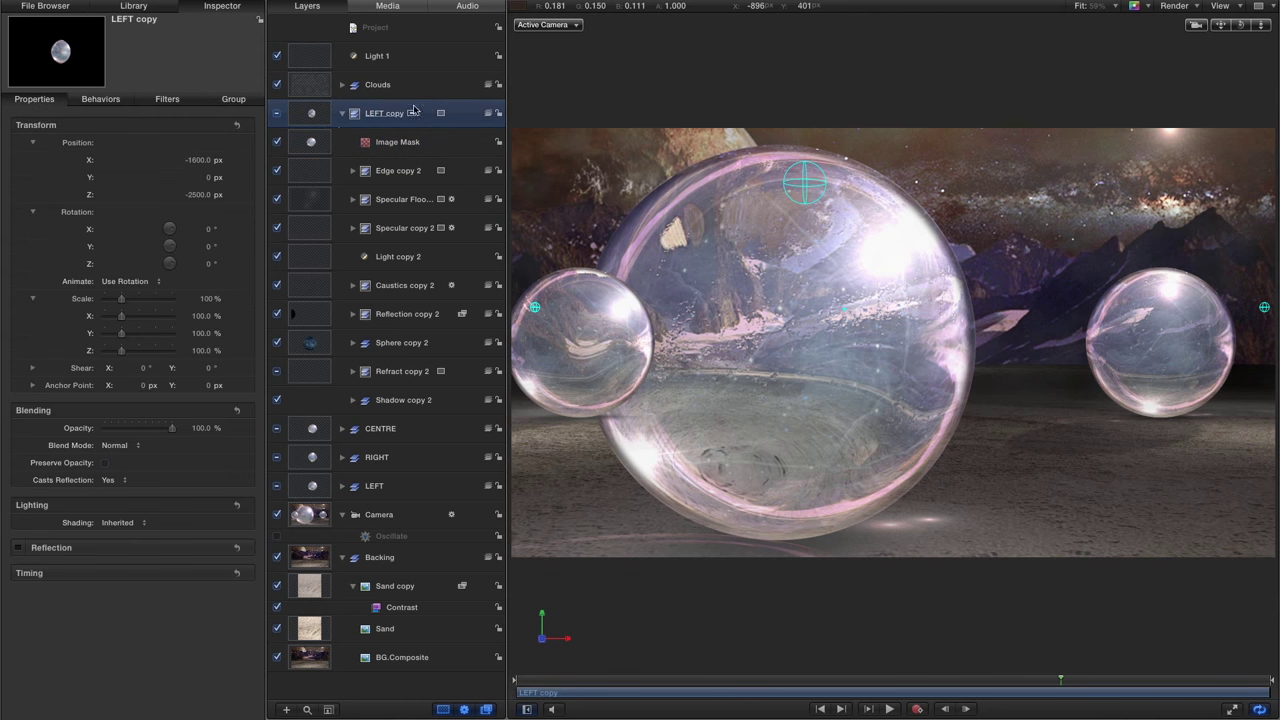
click(156, 444)
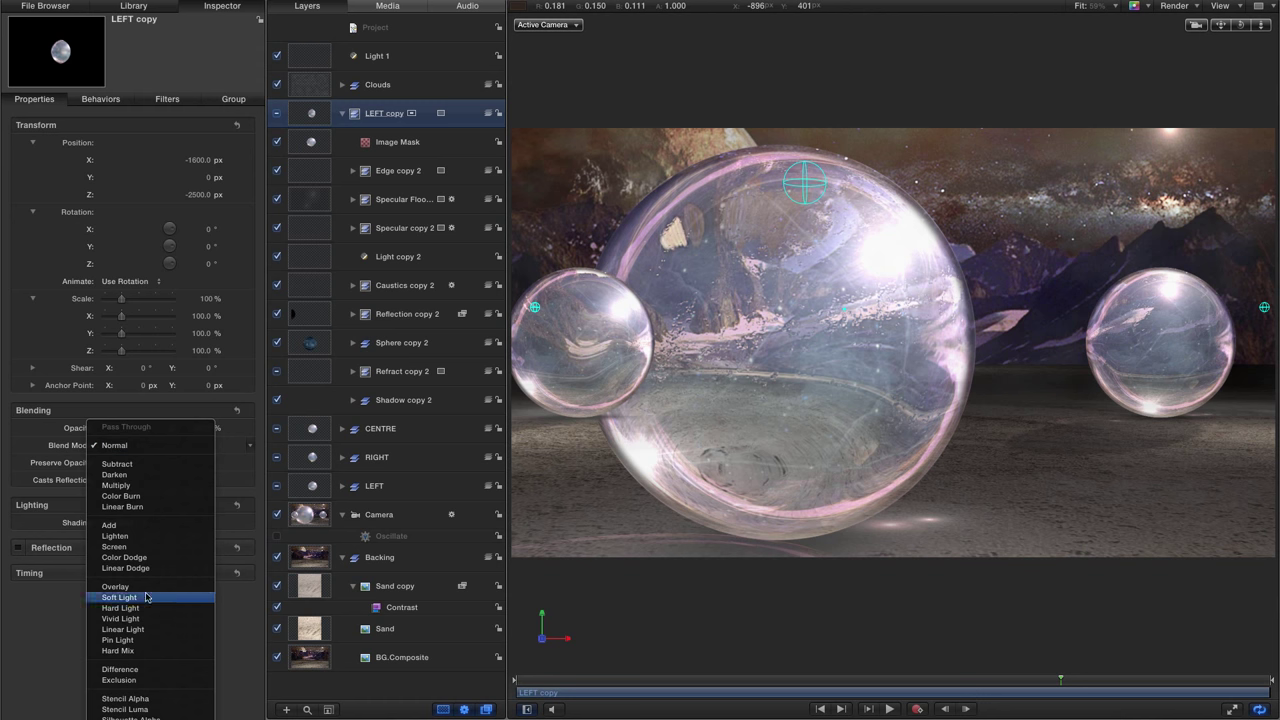
click(136, 546)
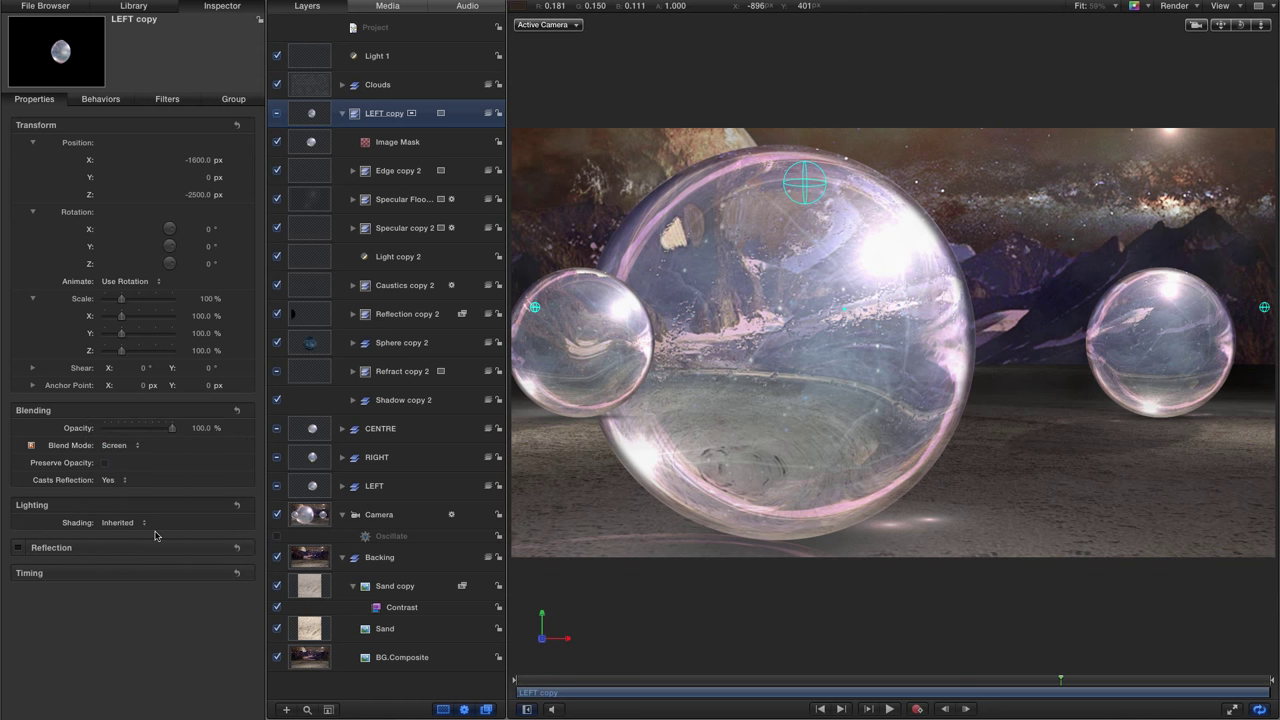
click(203, 428)
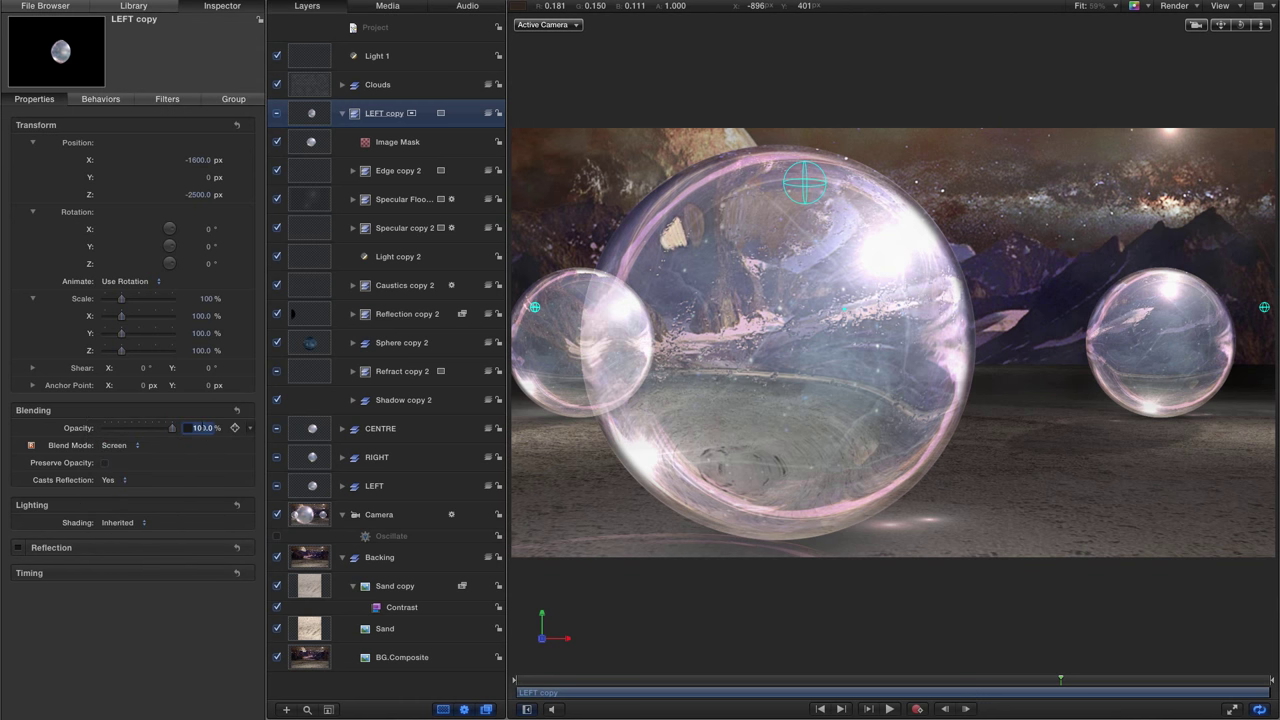
text(50)
key(Return)
Step: Apply the Bulge distortion filter to the LEFT copy group
click(131, 7)
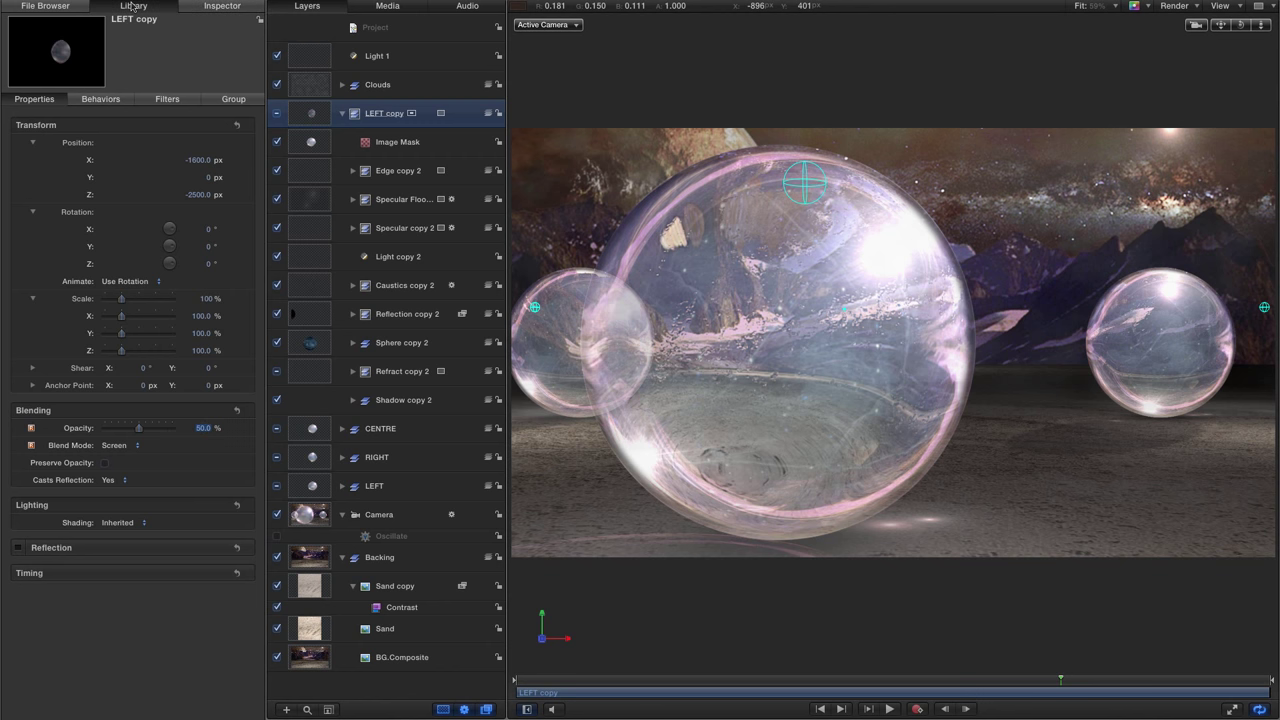
click(30, 126)
click(170, 166)
click(166, 178)
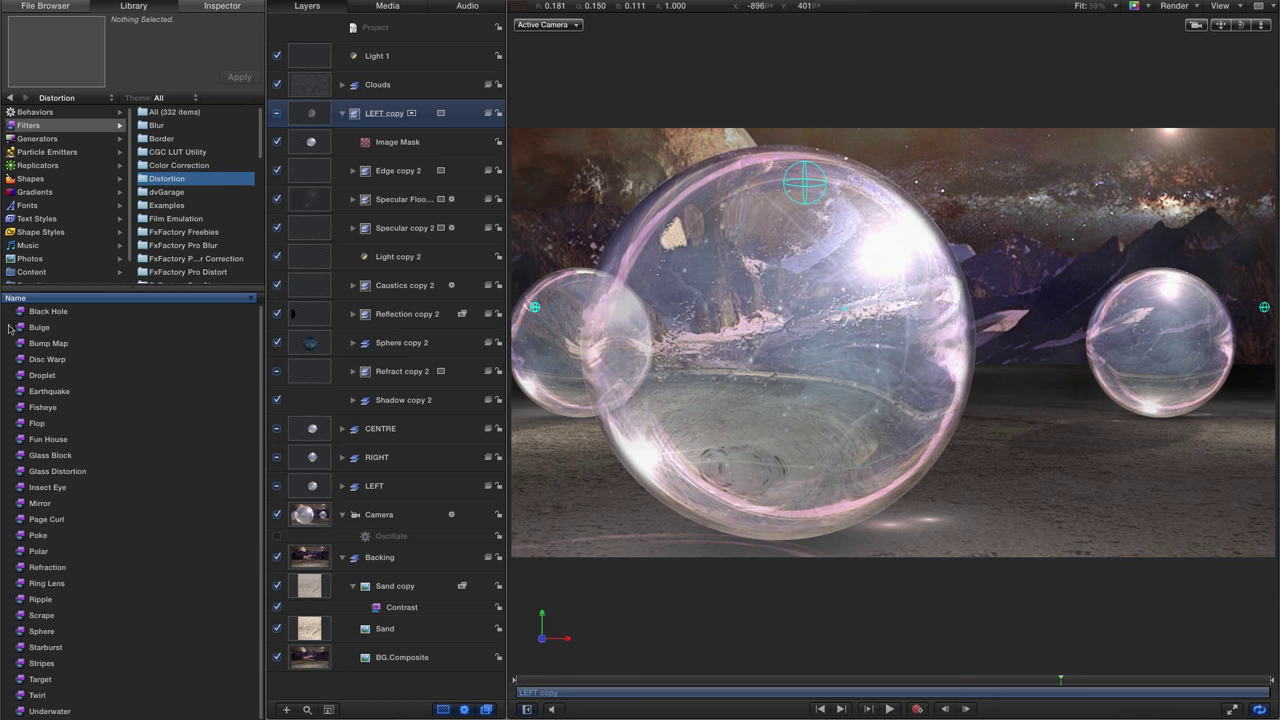
drag(20, 328, 306, 115)
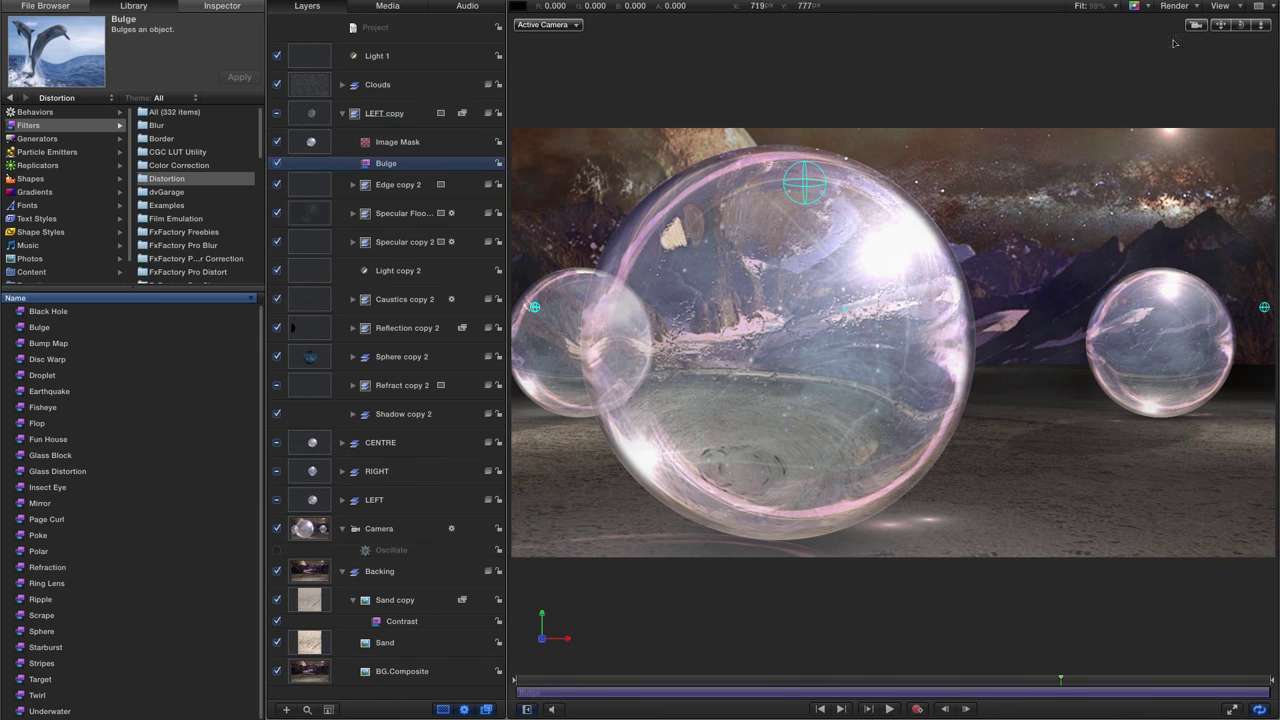
Step: Show the on-screen controls and move the Bulge filter's centre onto the middle of the left sphere
click(1220, 6)
click(1222, 20)
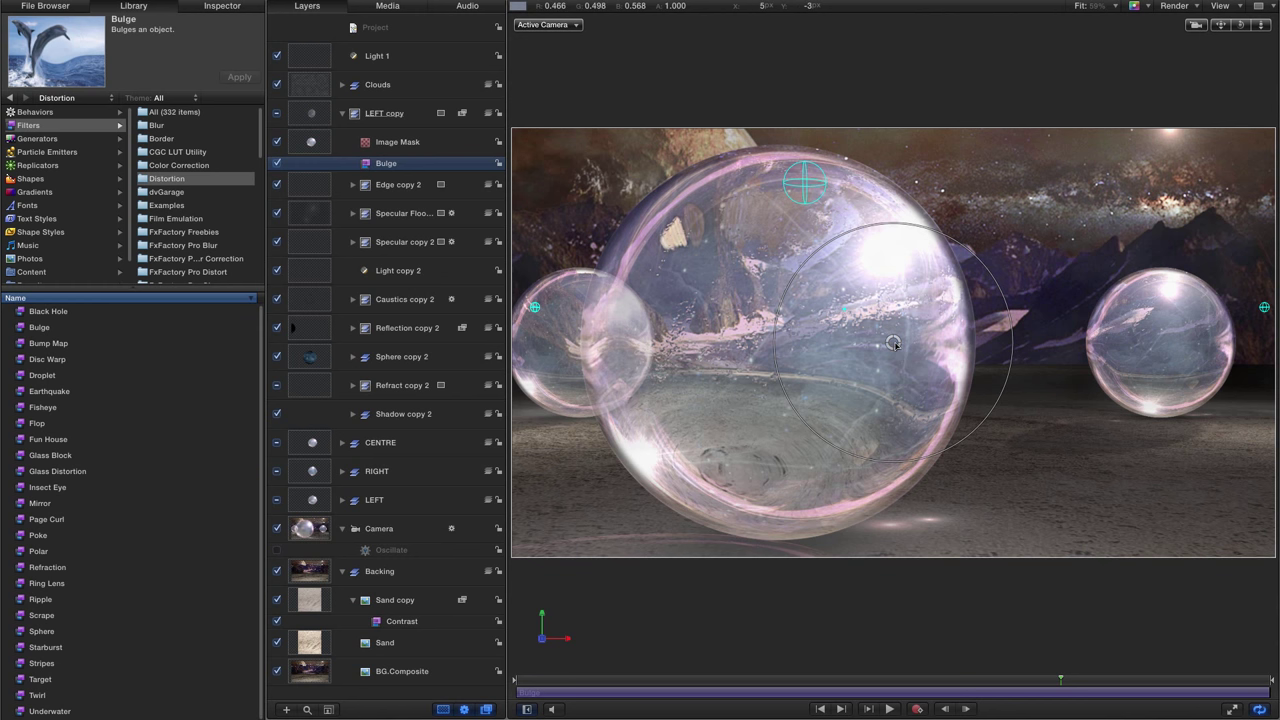
drag(893, 343, 580, 340)
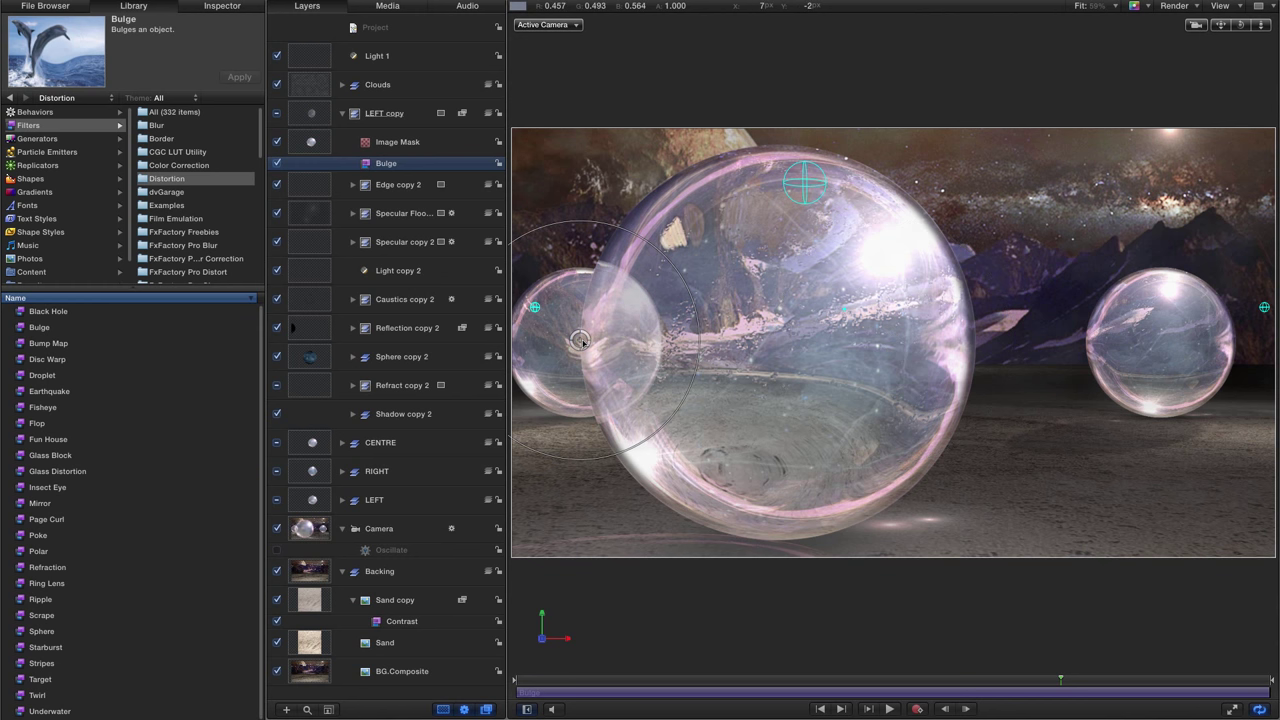
drag(580, 340, 577, 341)
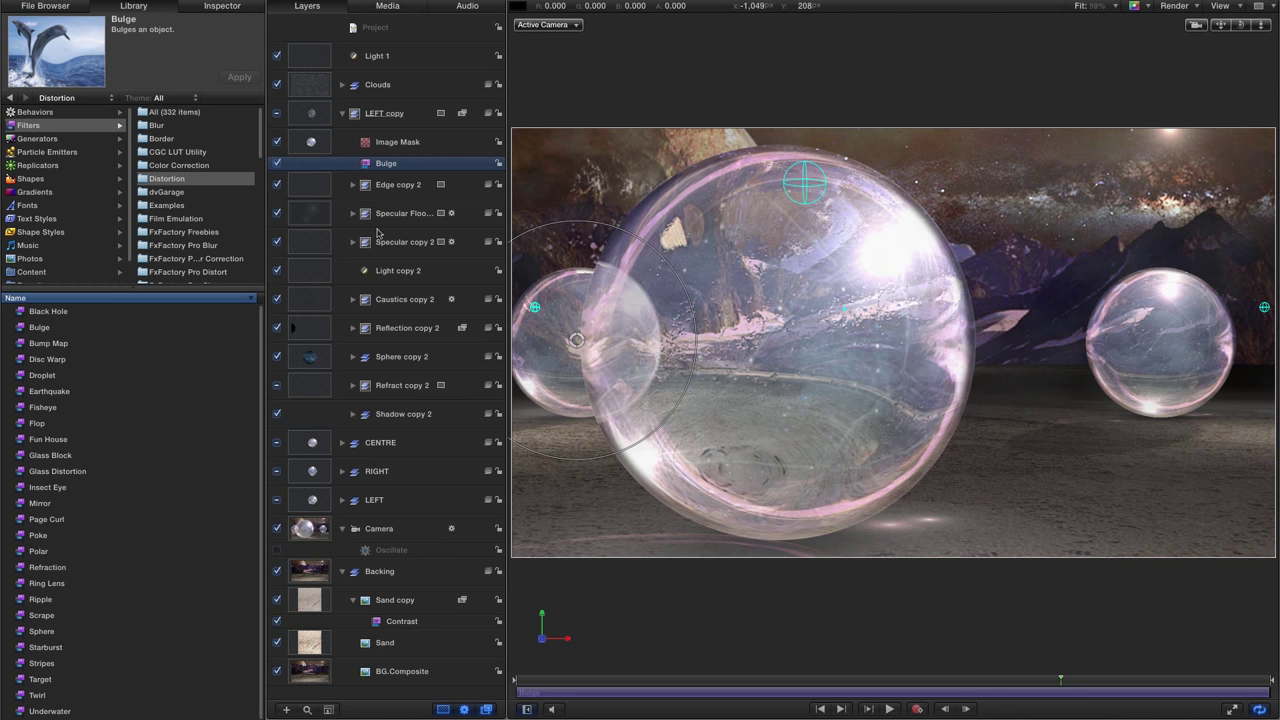
Step: Delete the Specular Floor copy 2, Caustics copy 2, Shadow copy 2 and Light copy 2 items from the LEFT copy group
click(313, 213)
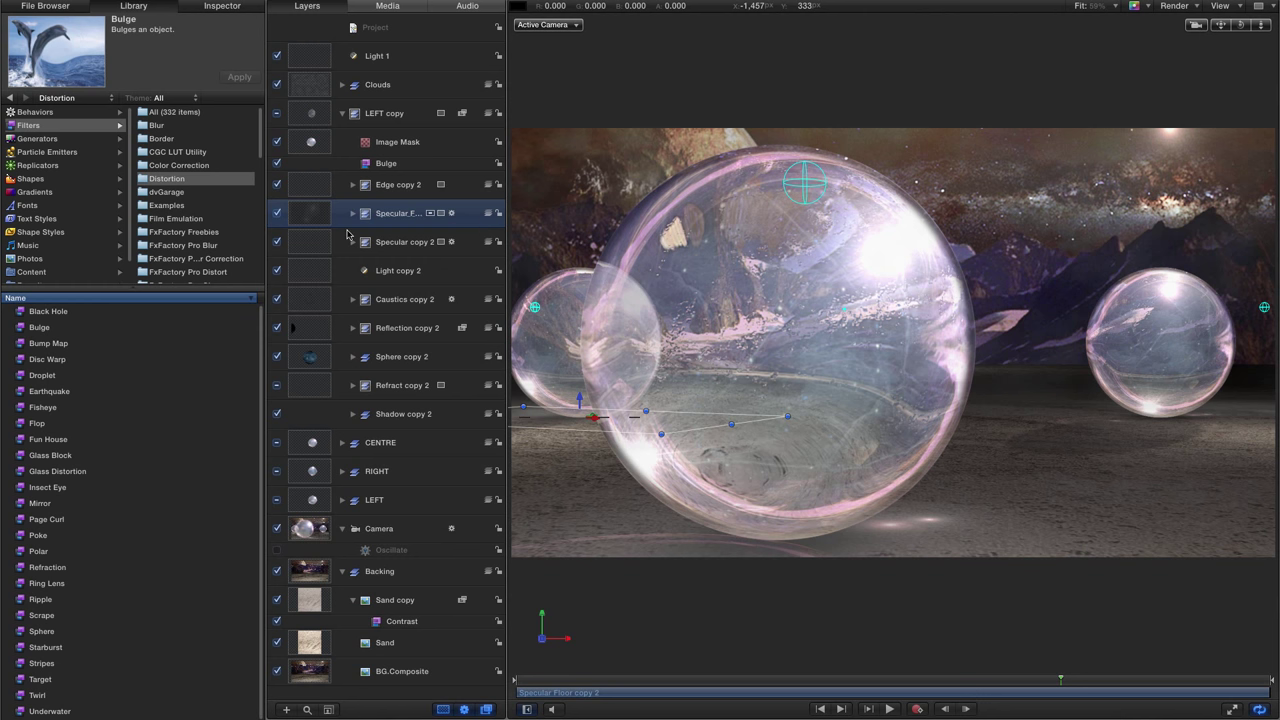
key(Delete)
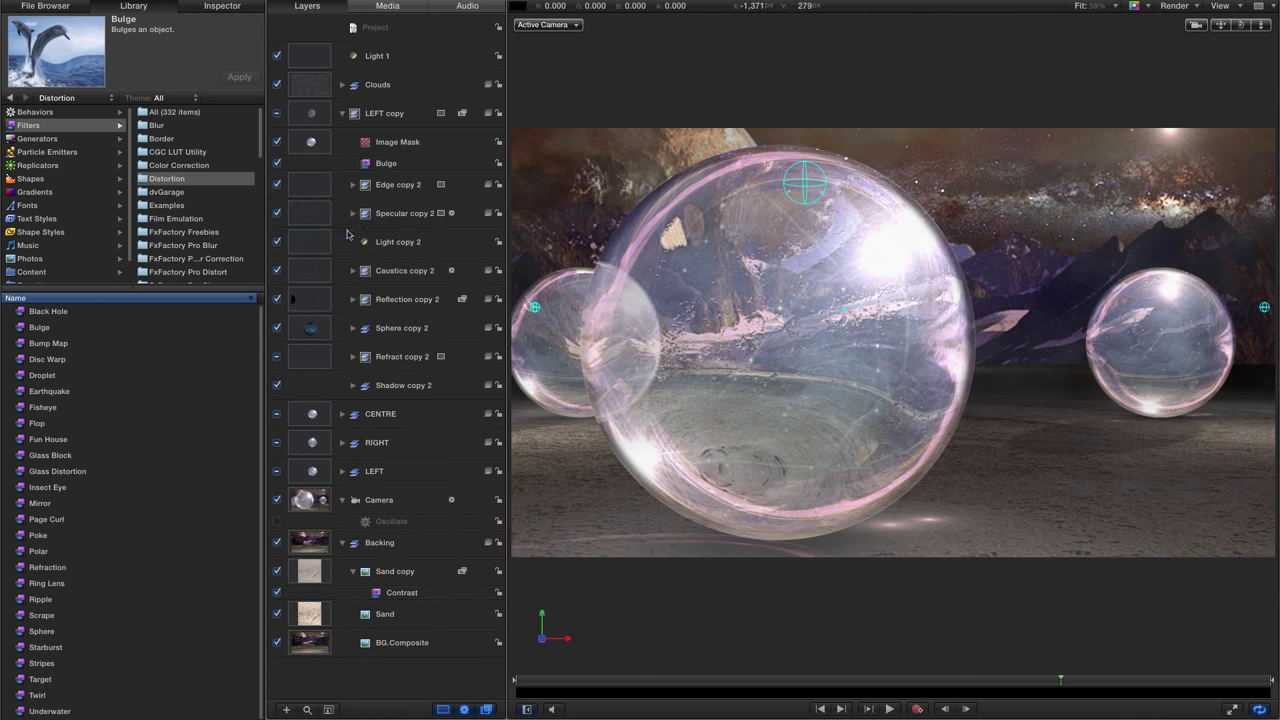
click(312, 270)
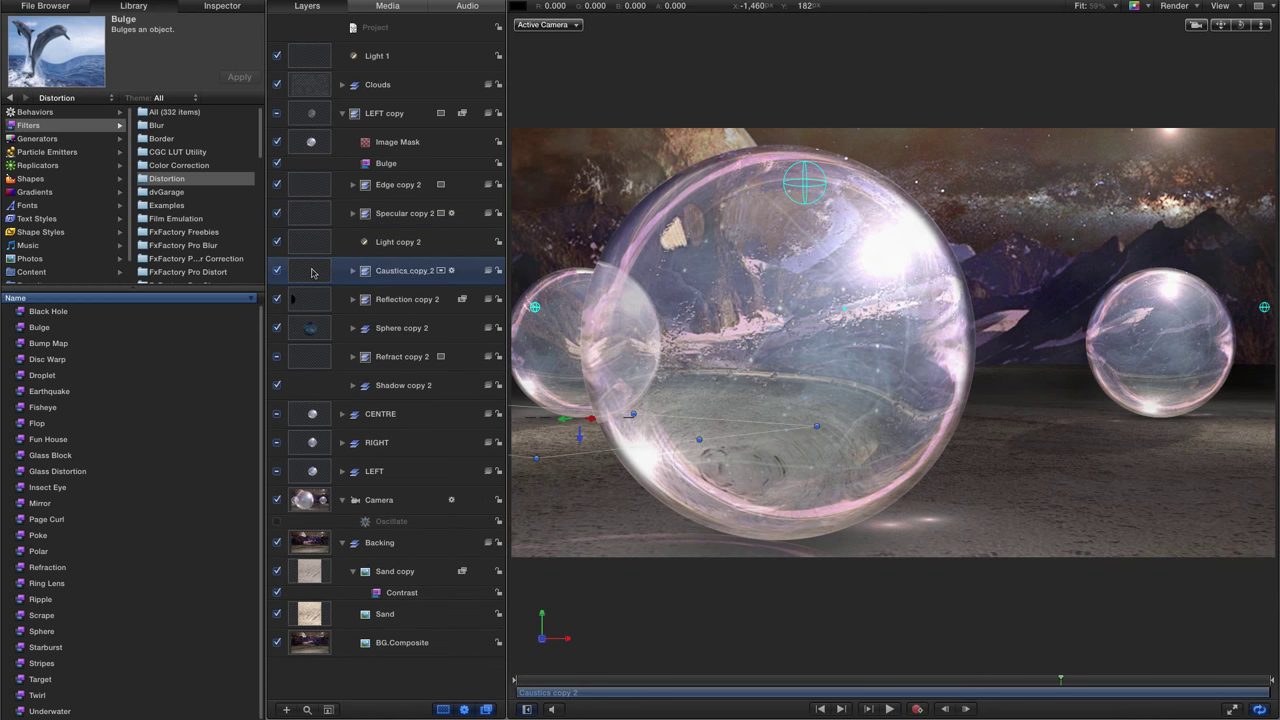
key(Delete)
click(387, 357)
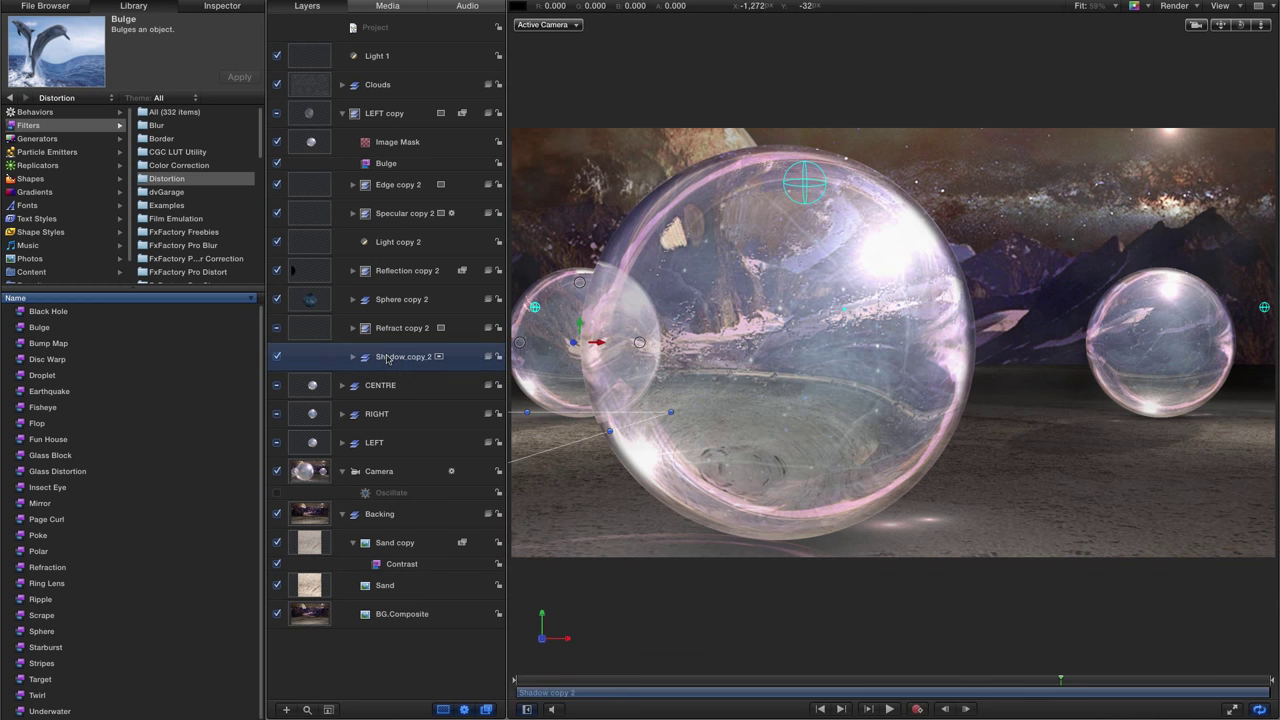
key(Delete)
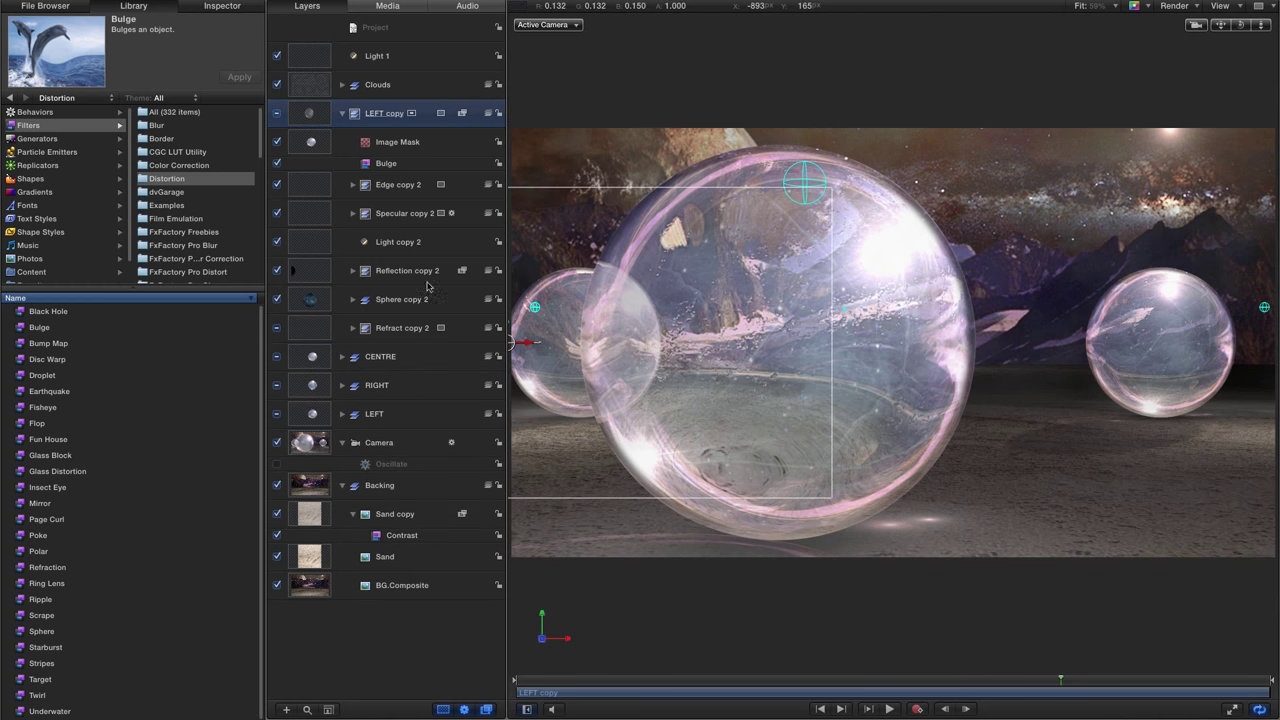
click(313, 242)
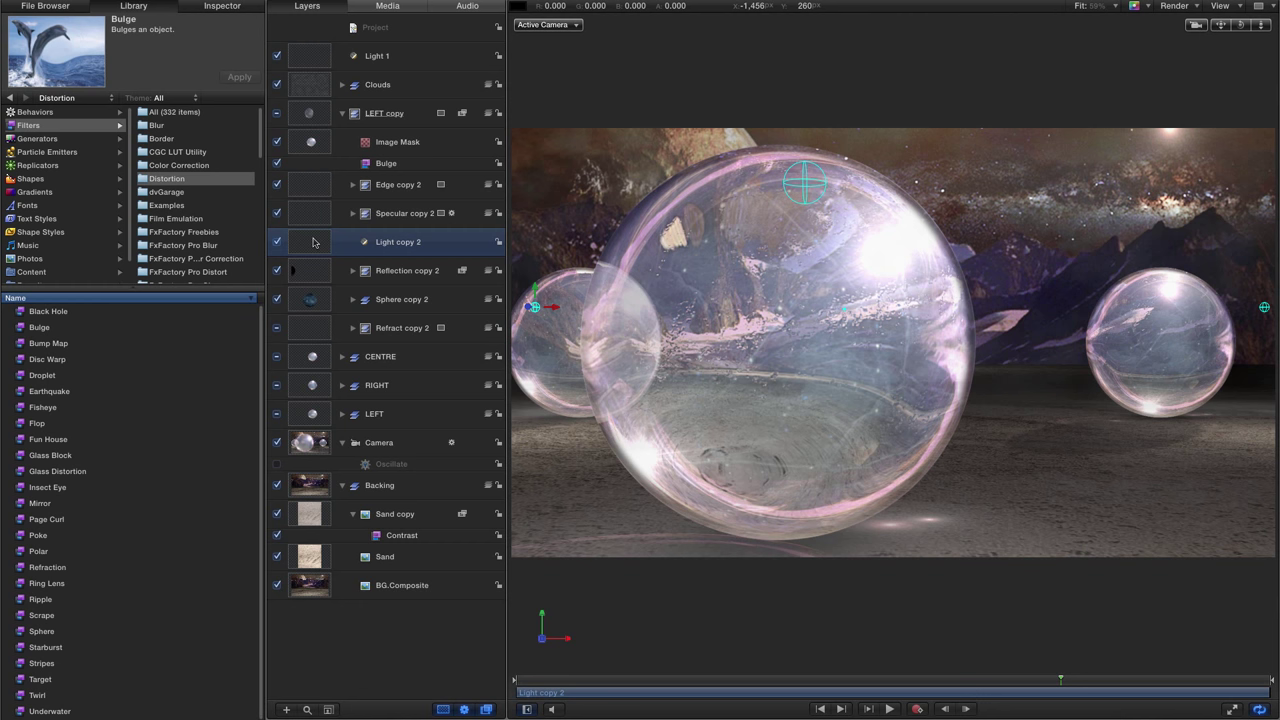
key(Delete)
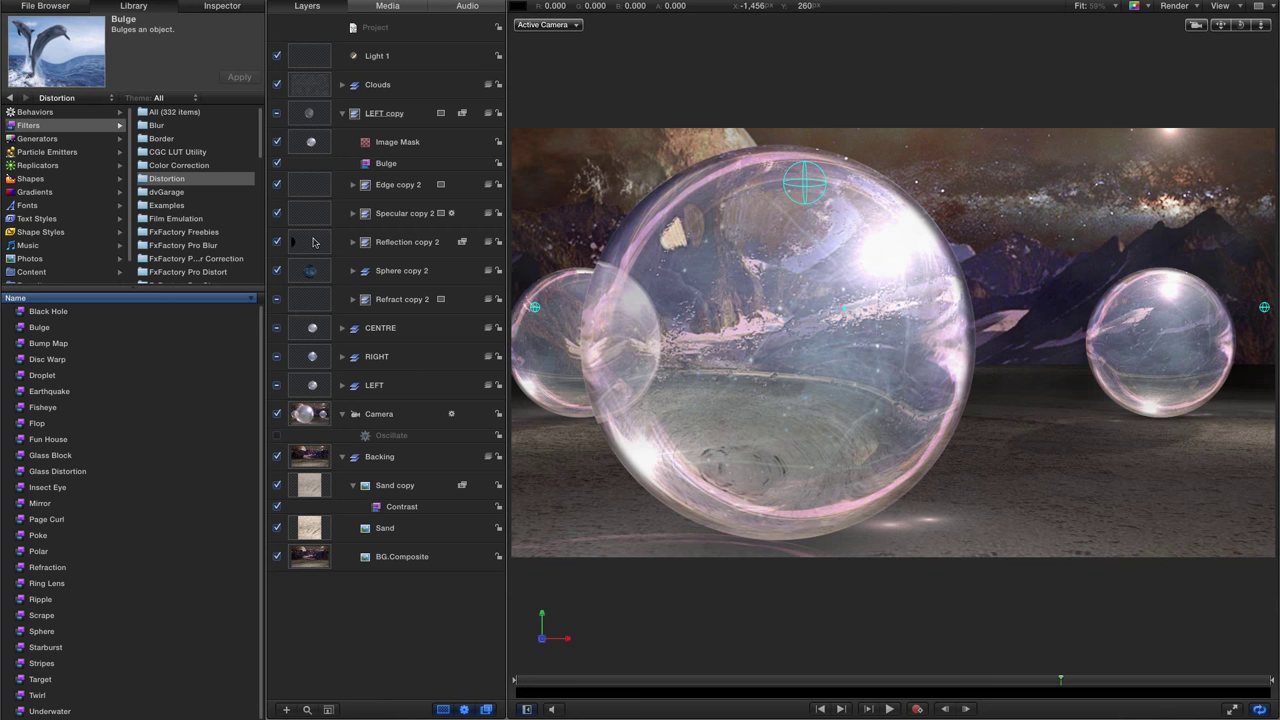
Step: Scrub through the timeline to examine how the left sphere appears through the centre sphere as they overlap and separate
drag(1060, 682, 1038, 685)
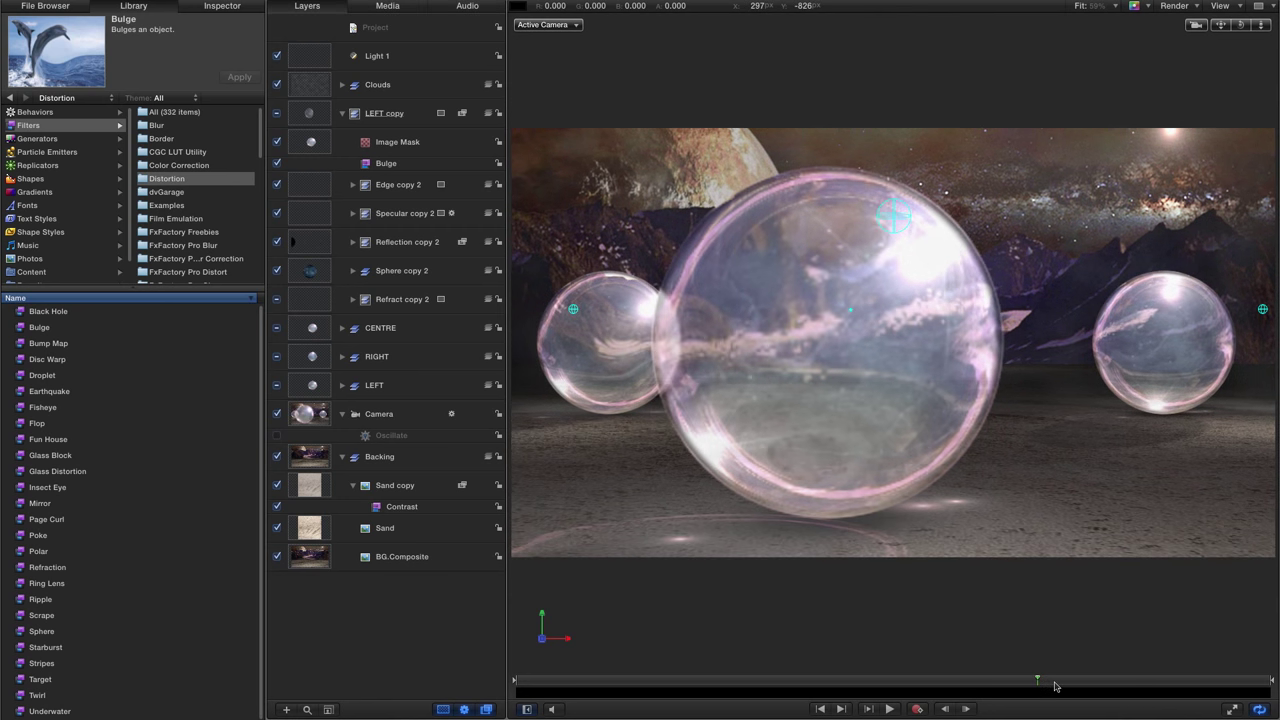
click(1055, 686)
click(1075, 685)
click(1088, 685)
click(1103, 685)
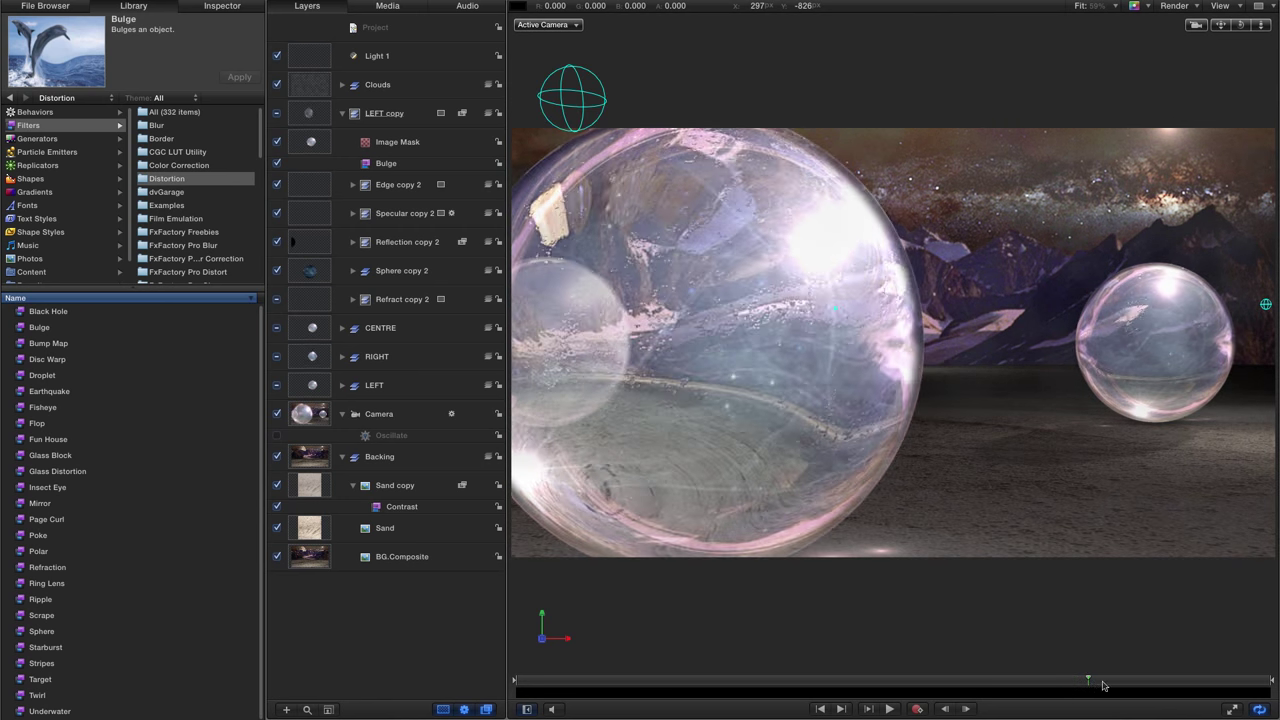
click(1161, 685)
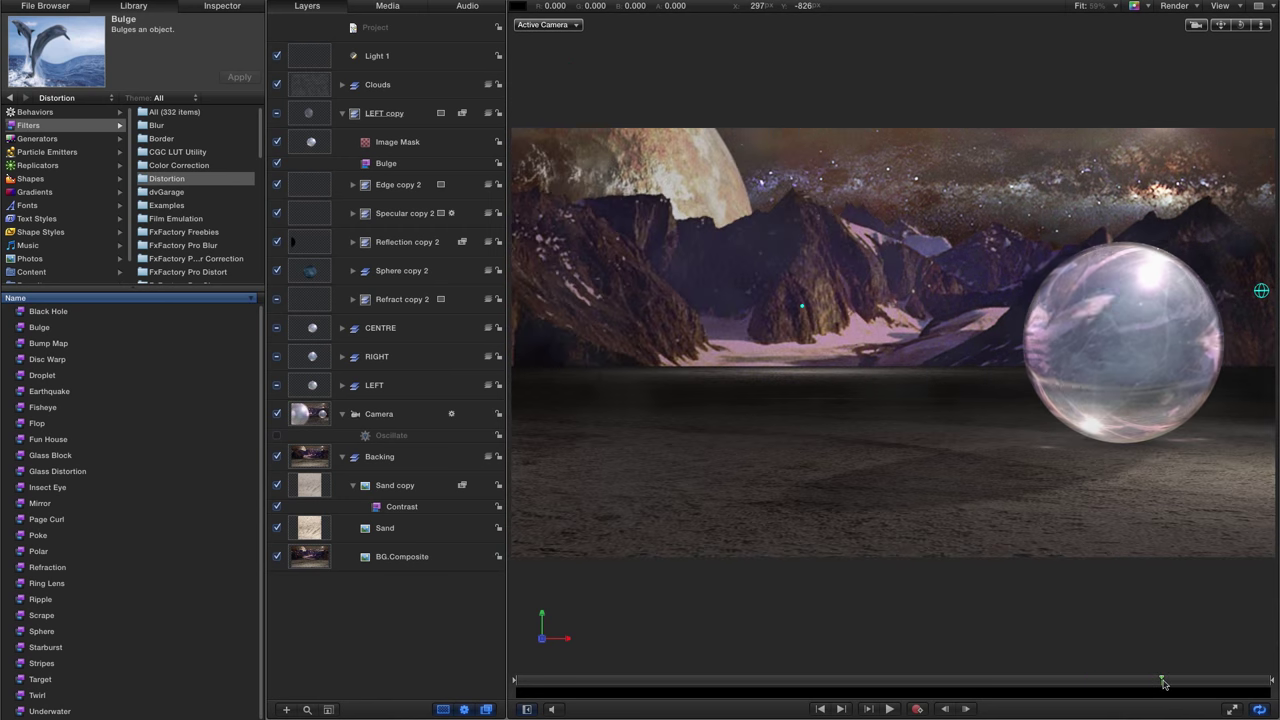
click(881, 685)
click(827, 684)
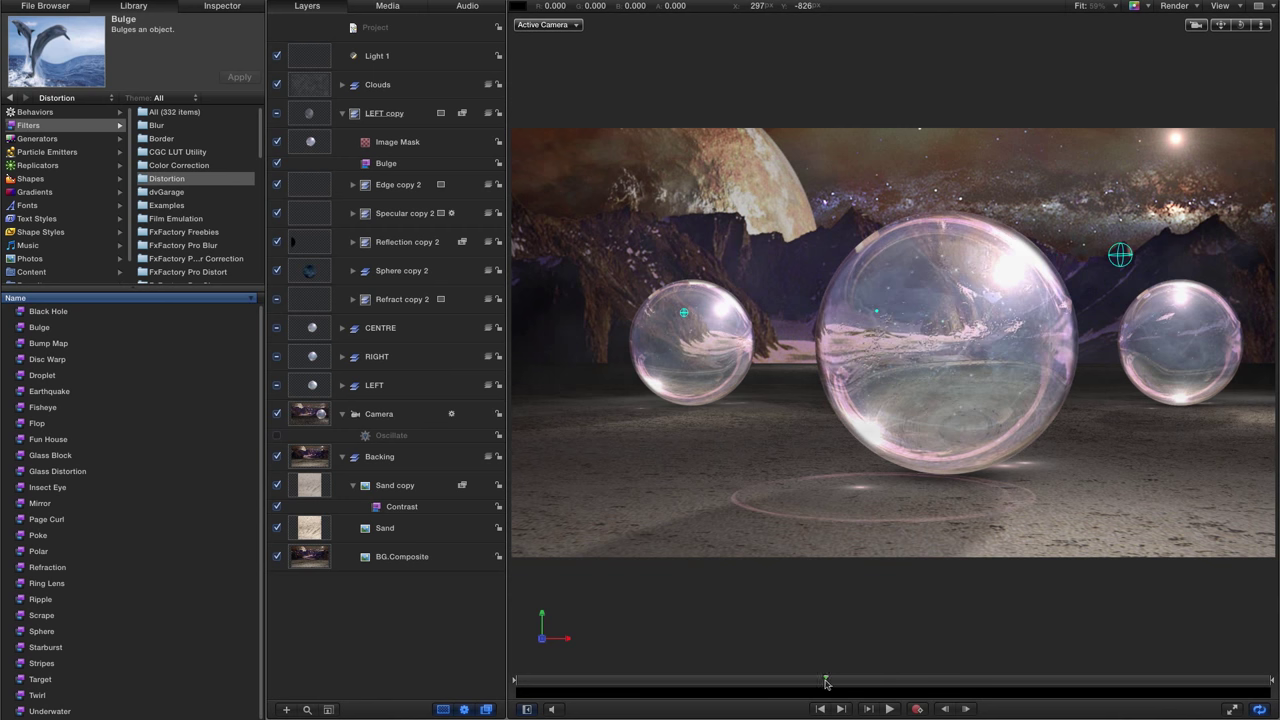
Step: Rename the LEFT copy group as LEFT Overlap and collapse it
click(757, 685)
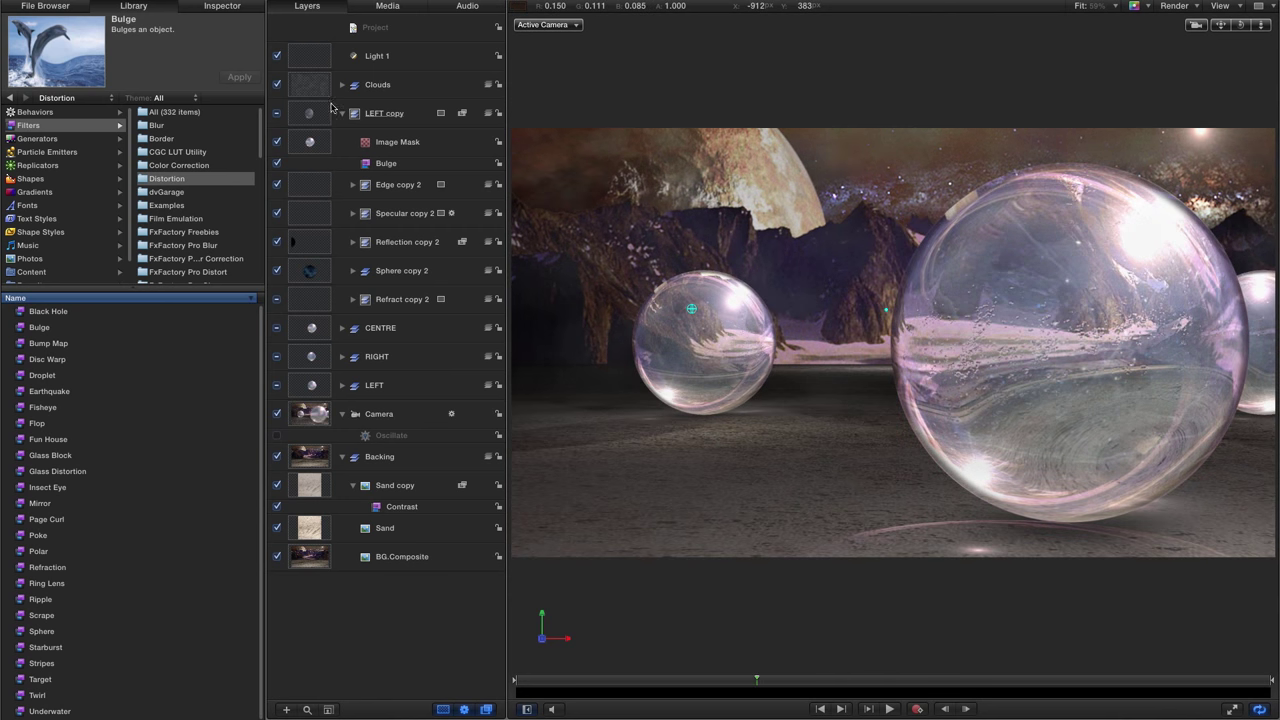
double_click(395, 115)
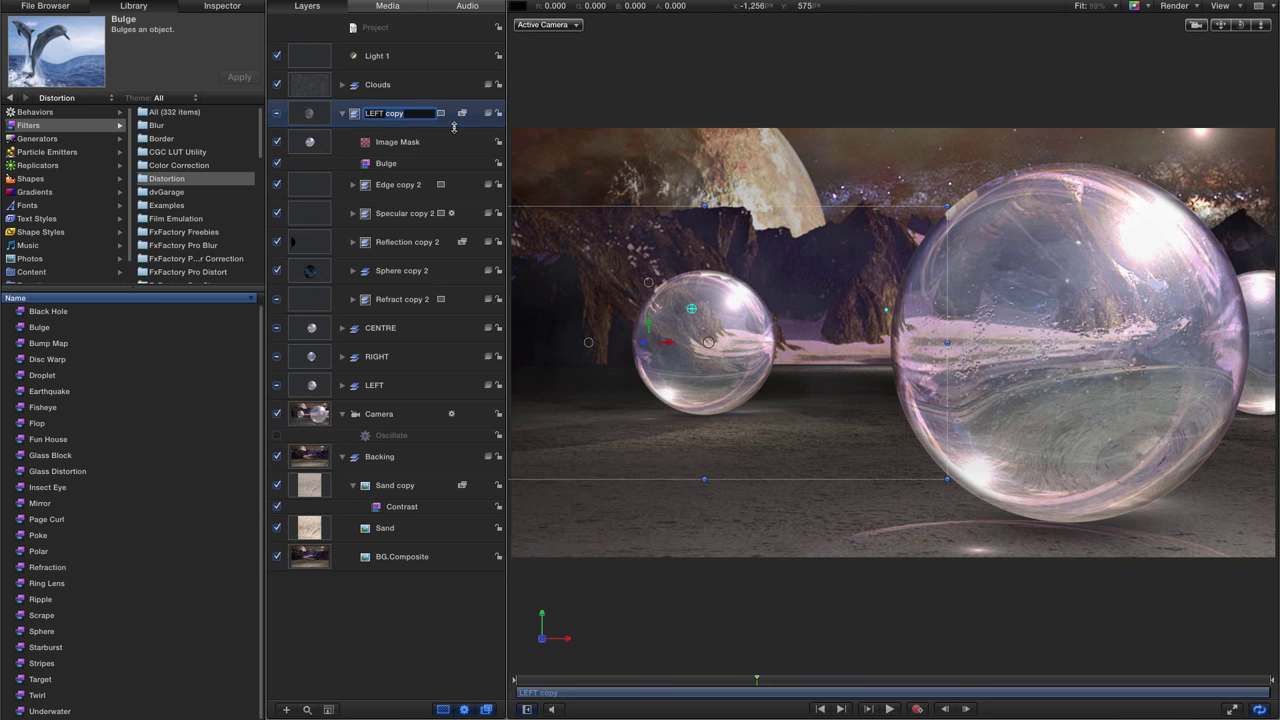
text(LEFT O)
key(Return)
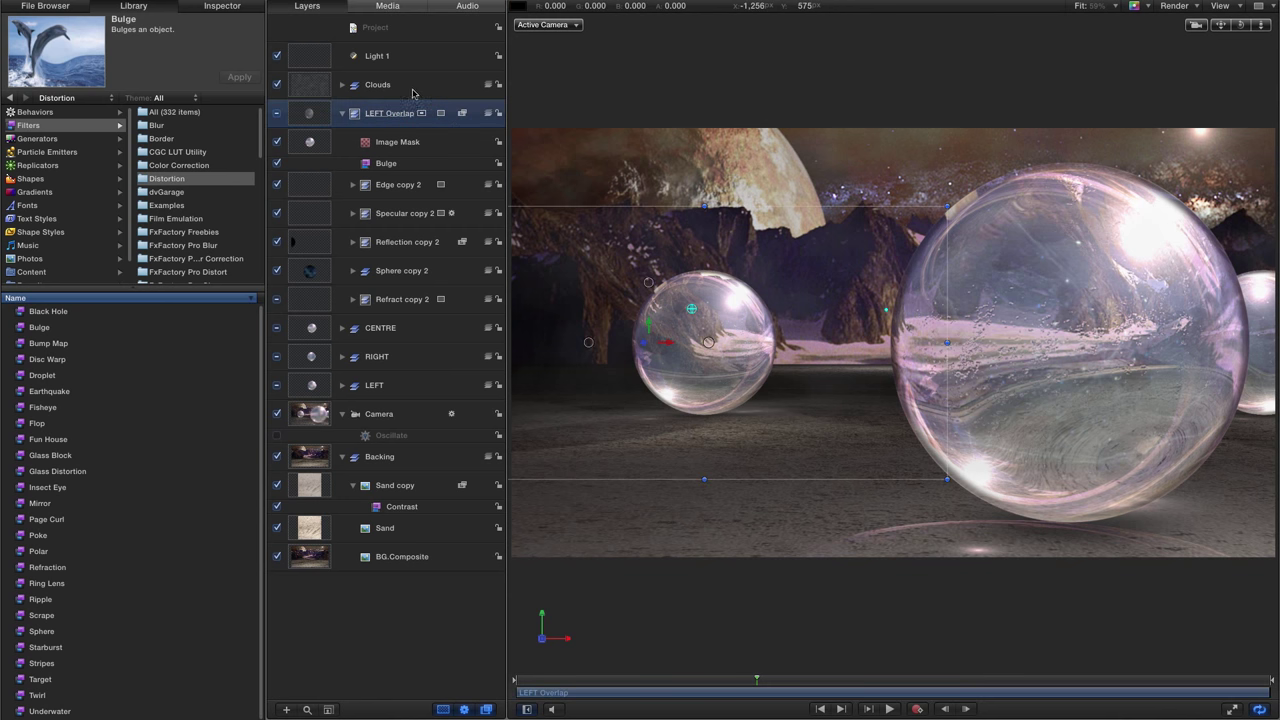
click(342, 113)
Step: Duplicate the RIGHT group and move the duplicate above the CENTRE group in the layer order
click(310, 170)
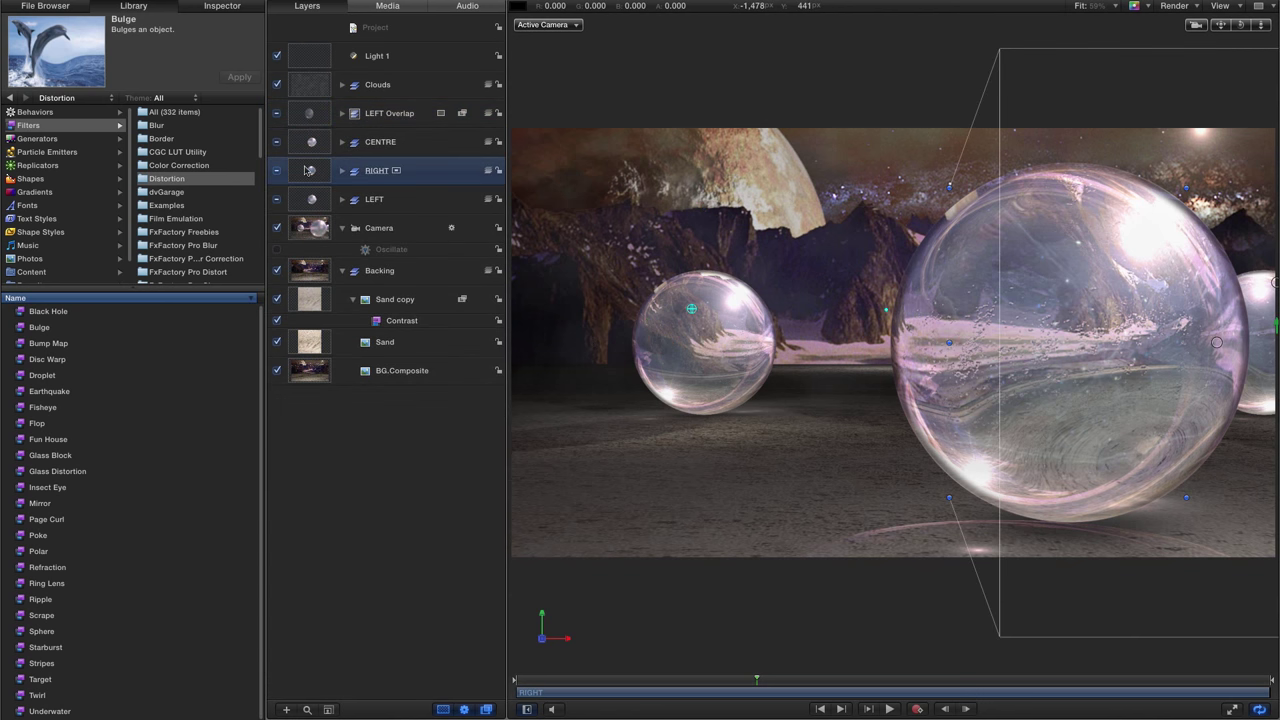
right_click(310, 170)
click(333, 210)
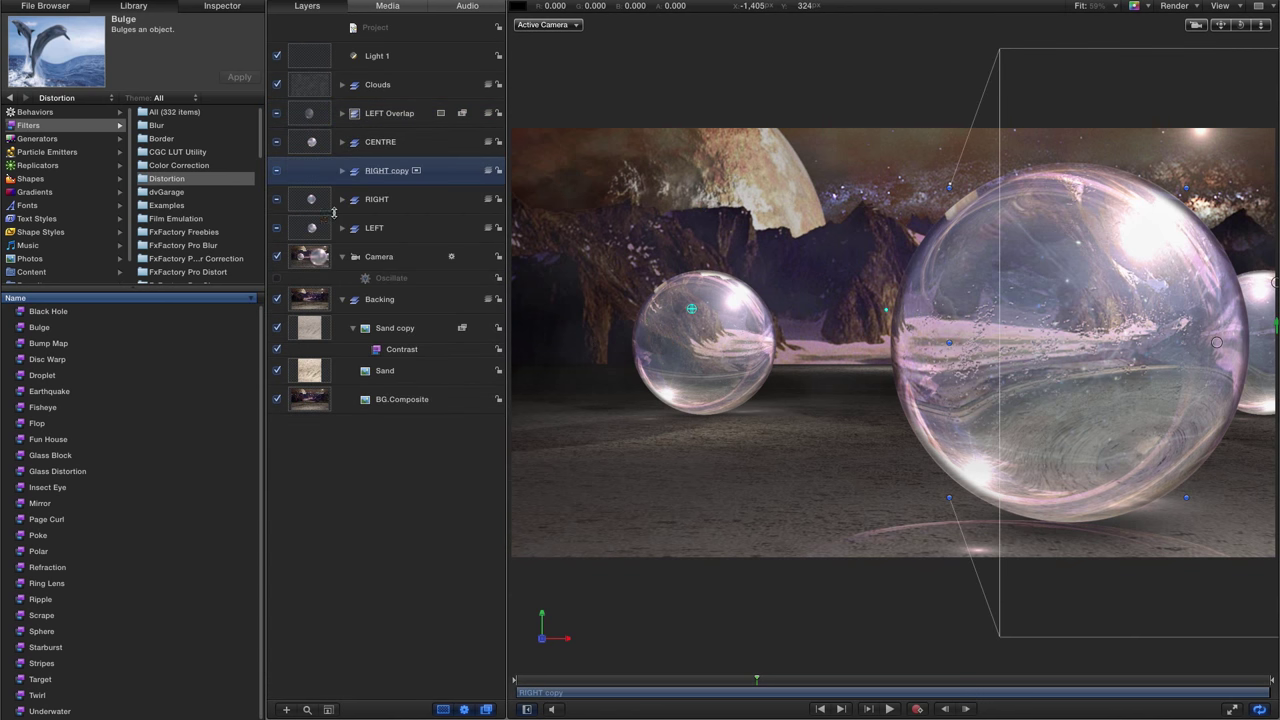
drag(312, 172, 305, 127)
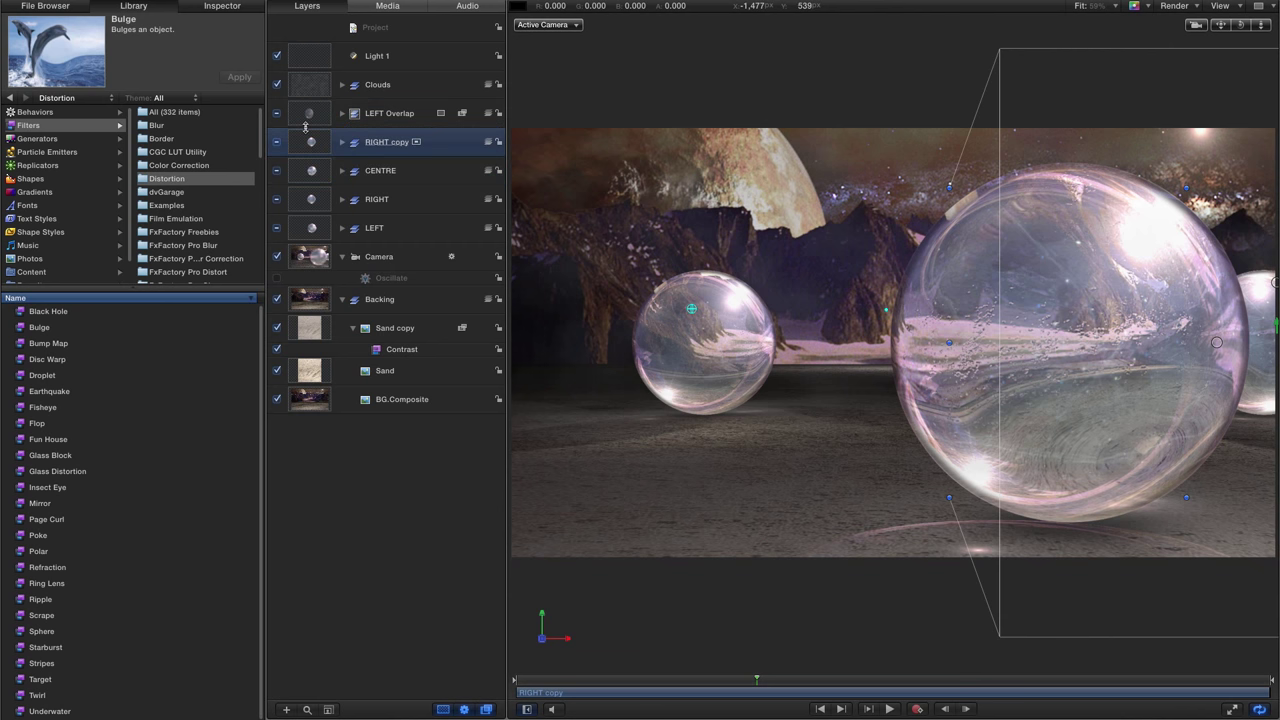
Step: Set the RIGHT copy group's blend mode to Screen and its opacity to 50%
click(205, 8)
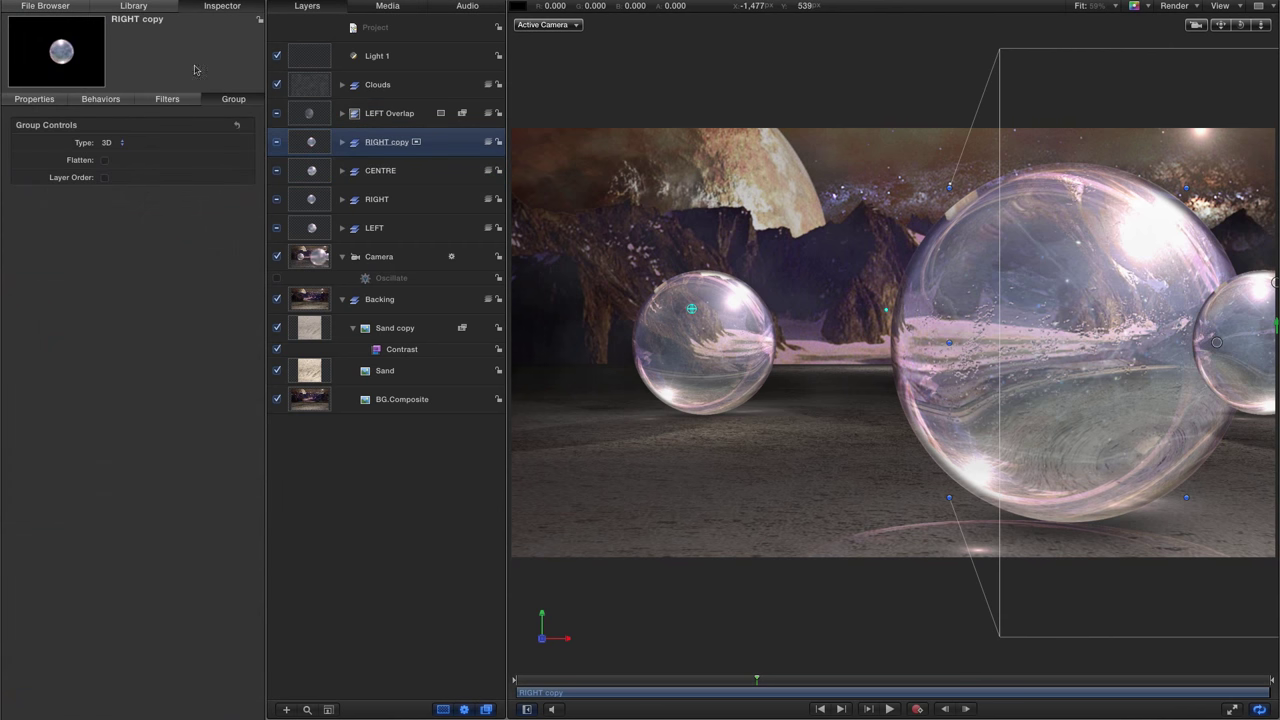
click(35, 99)
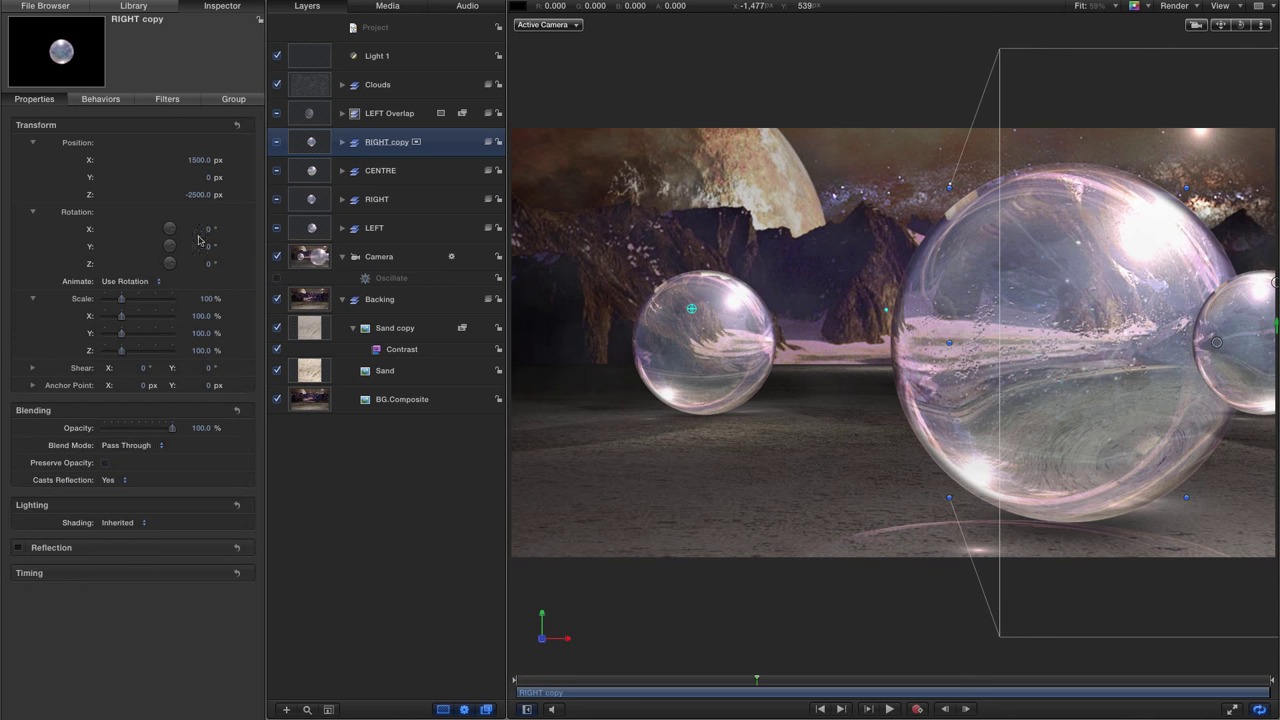
click(123, 447)
click(113, 566)
double_click(200, 428)
text(50)
key(Return)
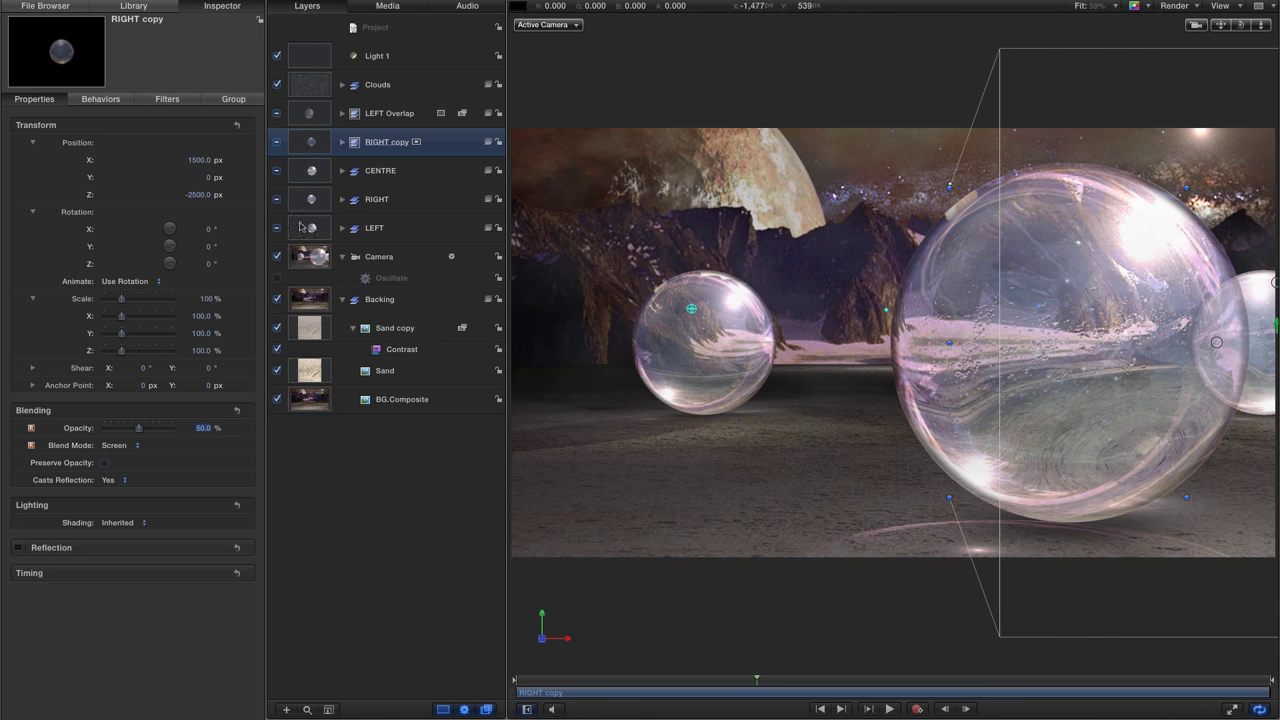
Step: Add an image mask to the RIGHT copy group with CENTRE as its mask source, and turn the CENTRE group's visibility back on
right_click(308, 143)
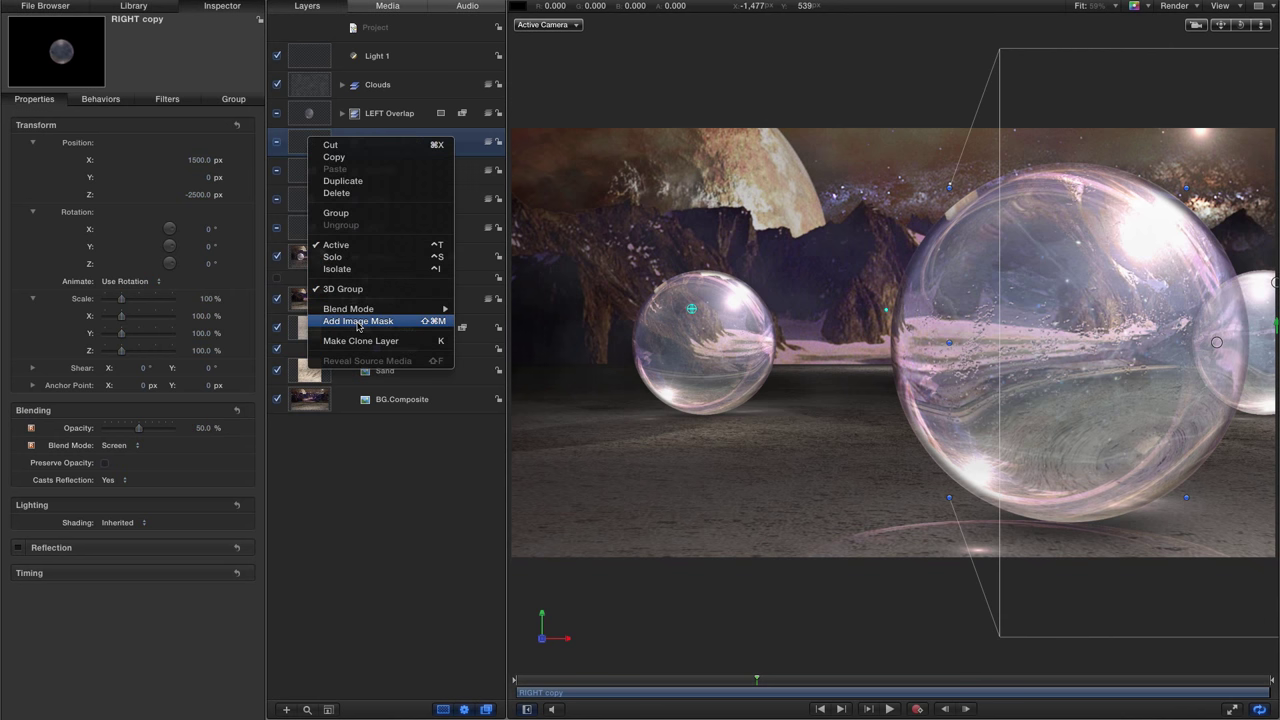
click(356, 321)
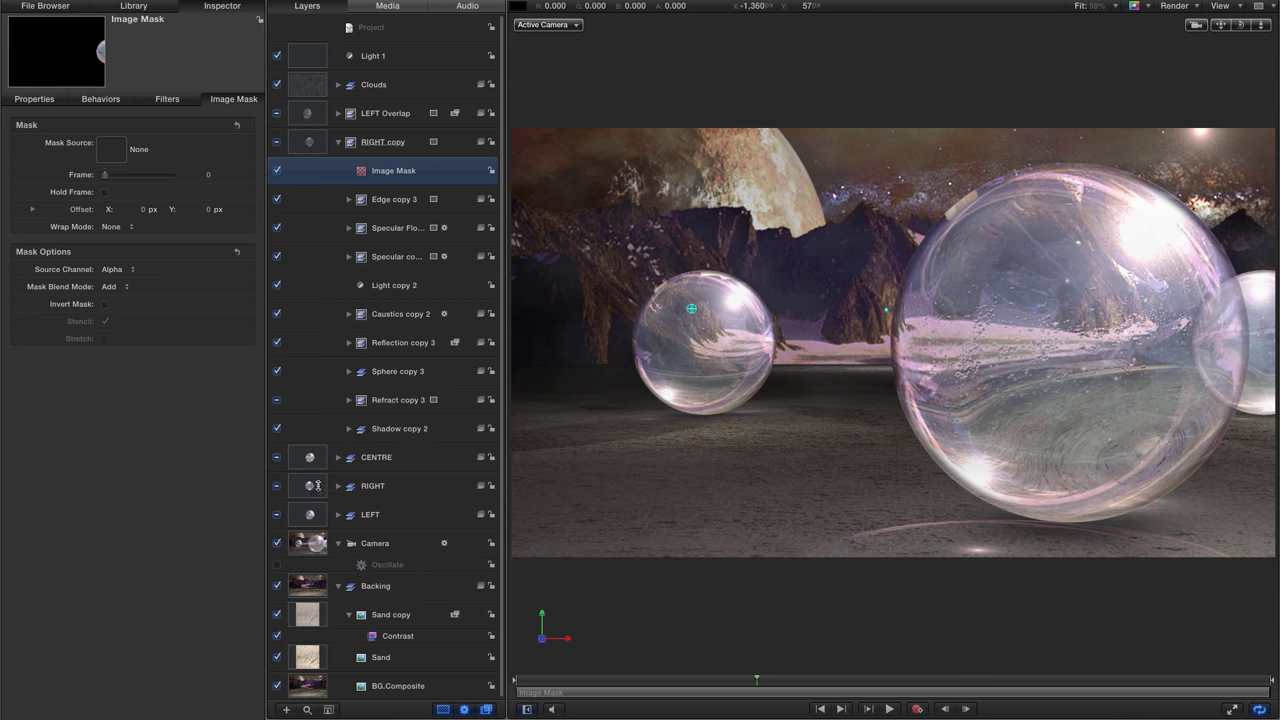
drag(304, 460, 112, 147)
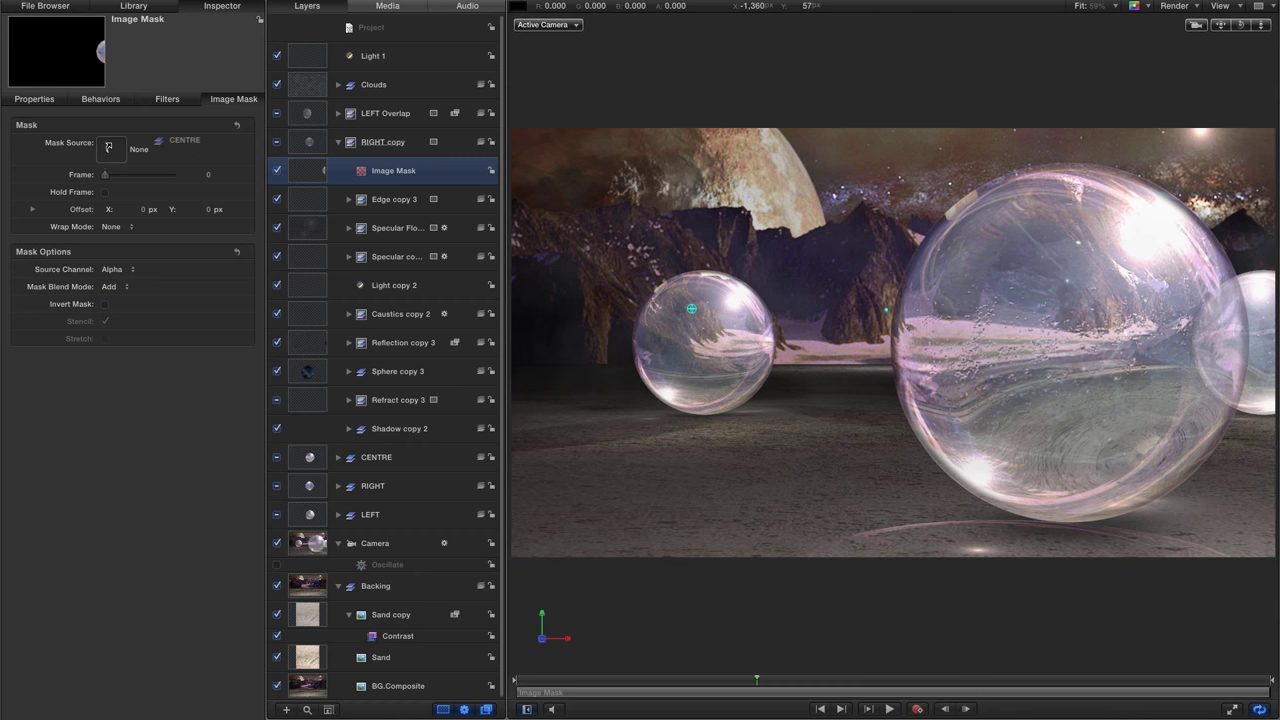
click(277, 458)
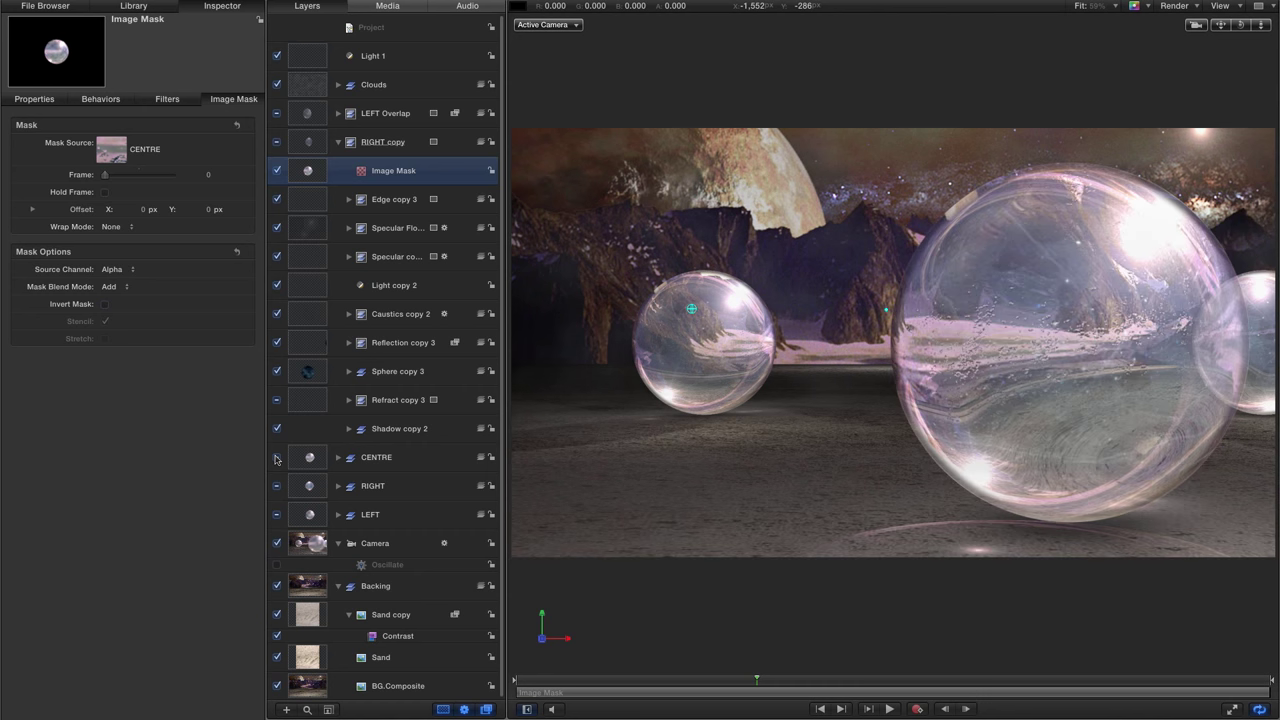
Step: Apply the Bulge distortion filter to the RIGHT copy group and move its centre onto the right sphere
click(136, 8)
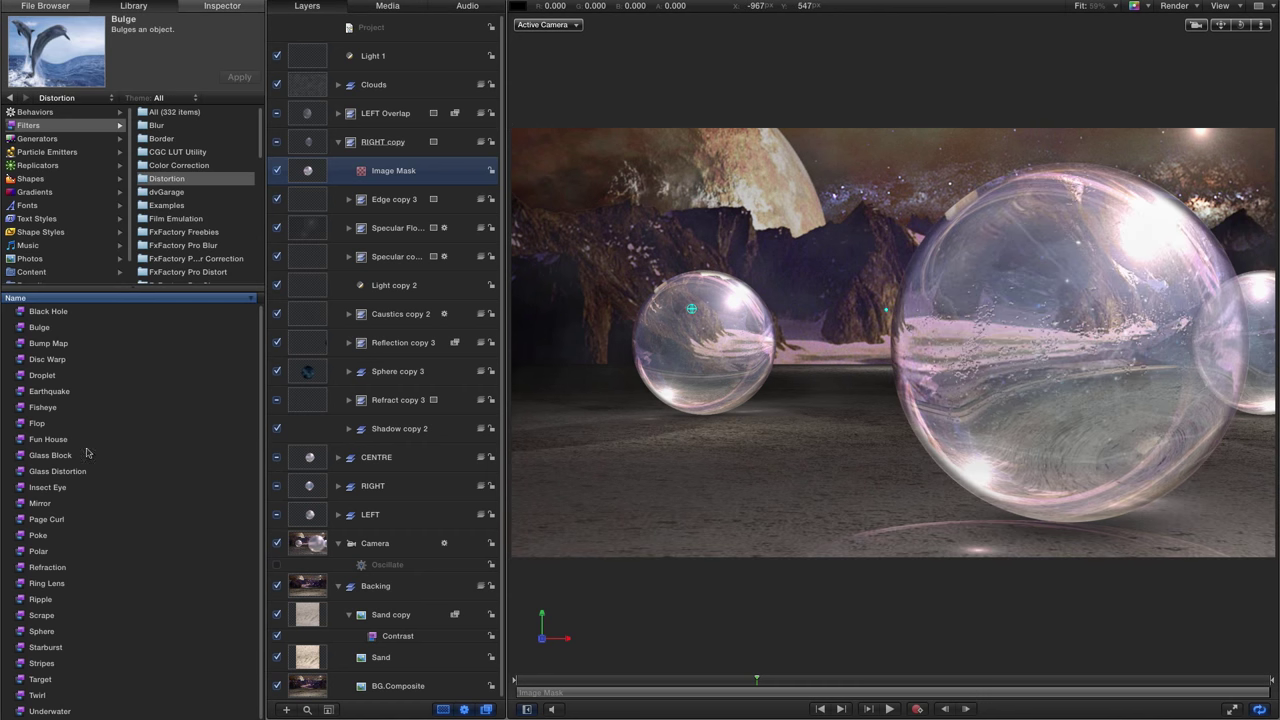
drag(27, 330, 311, 148)
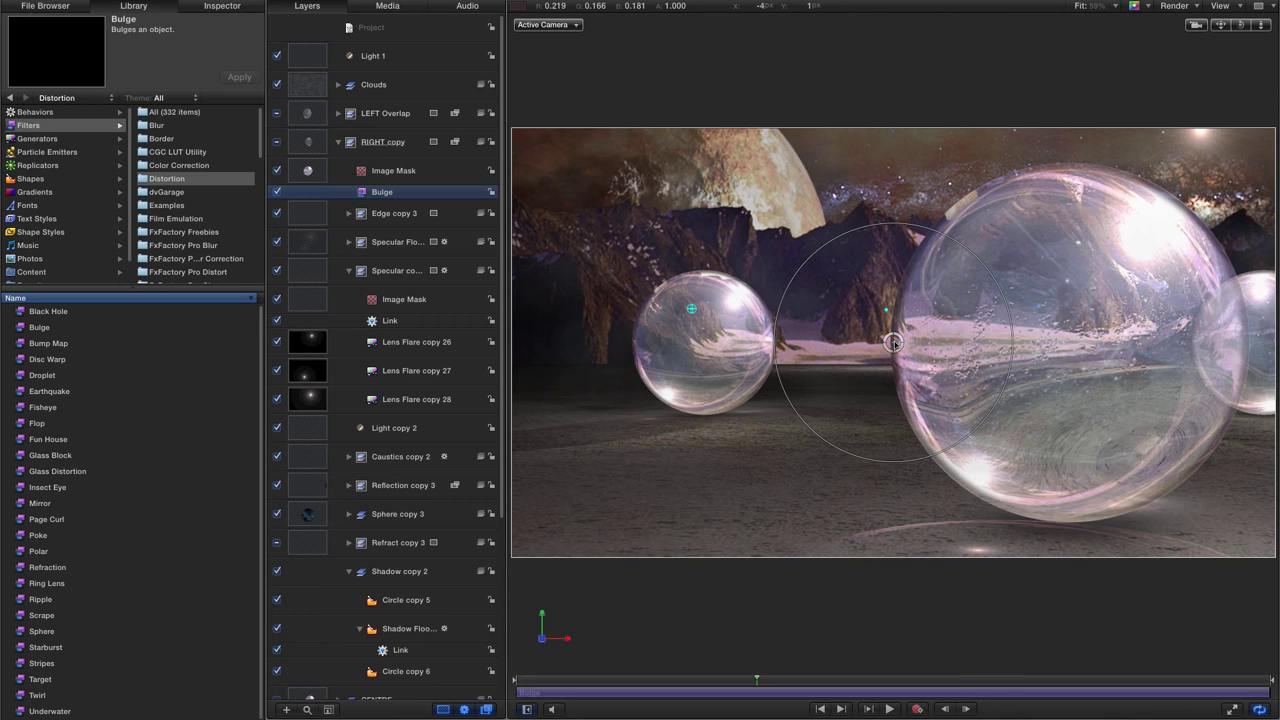
drag(893, 343, 1249, 343)
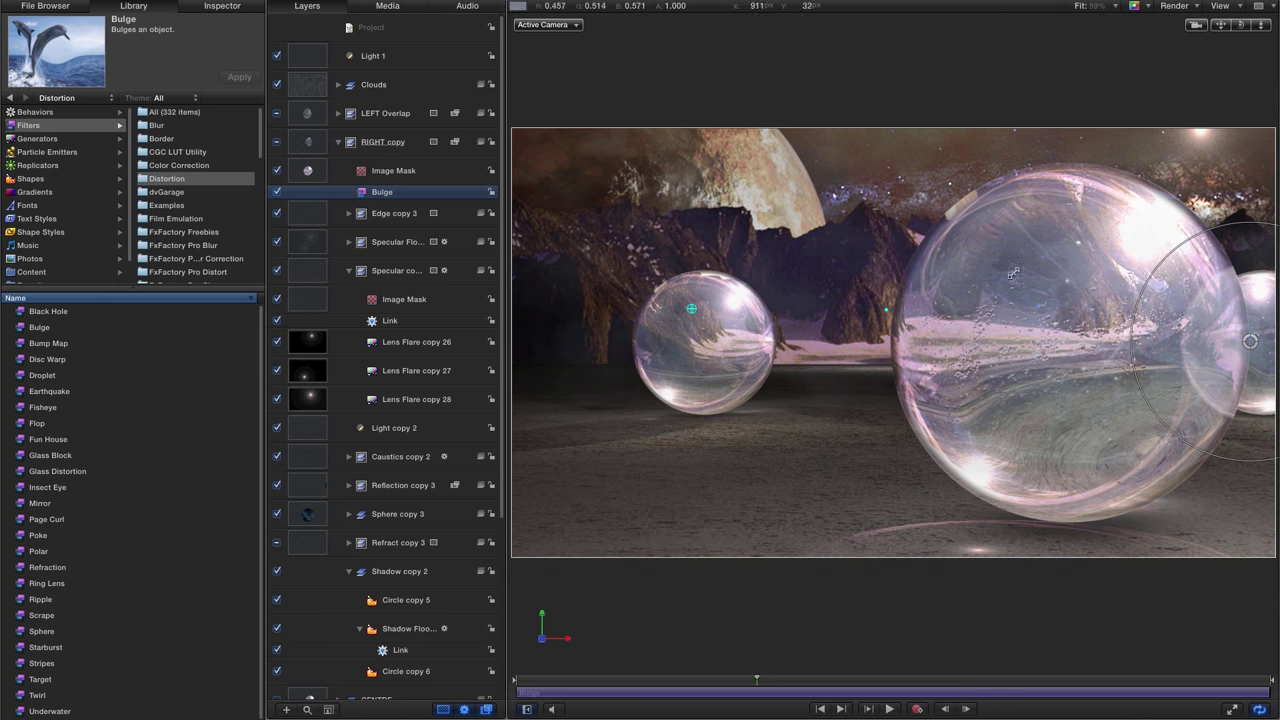
Step: Rename the RIGHT copy group as RIGHT Overlap
click(401, 145)
click(397, 142)
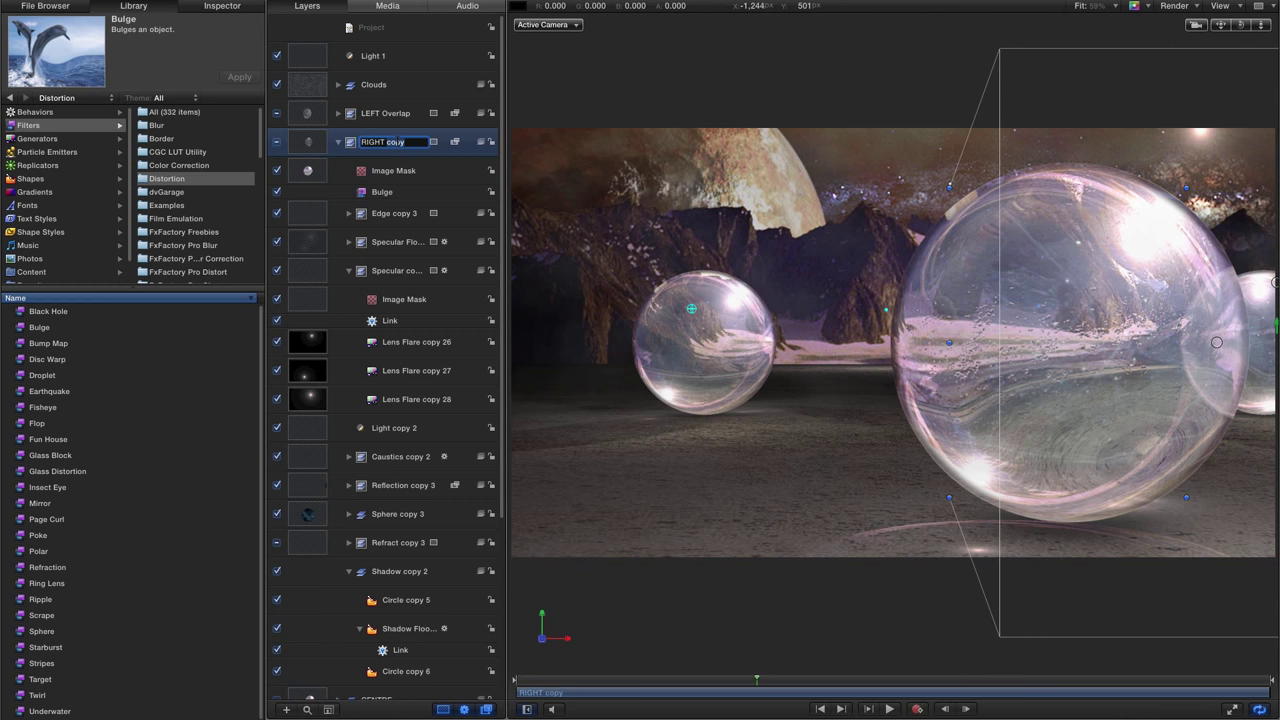
text(Overlap)
key(Return)
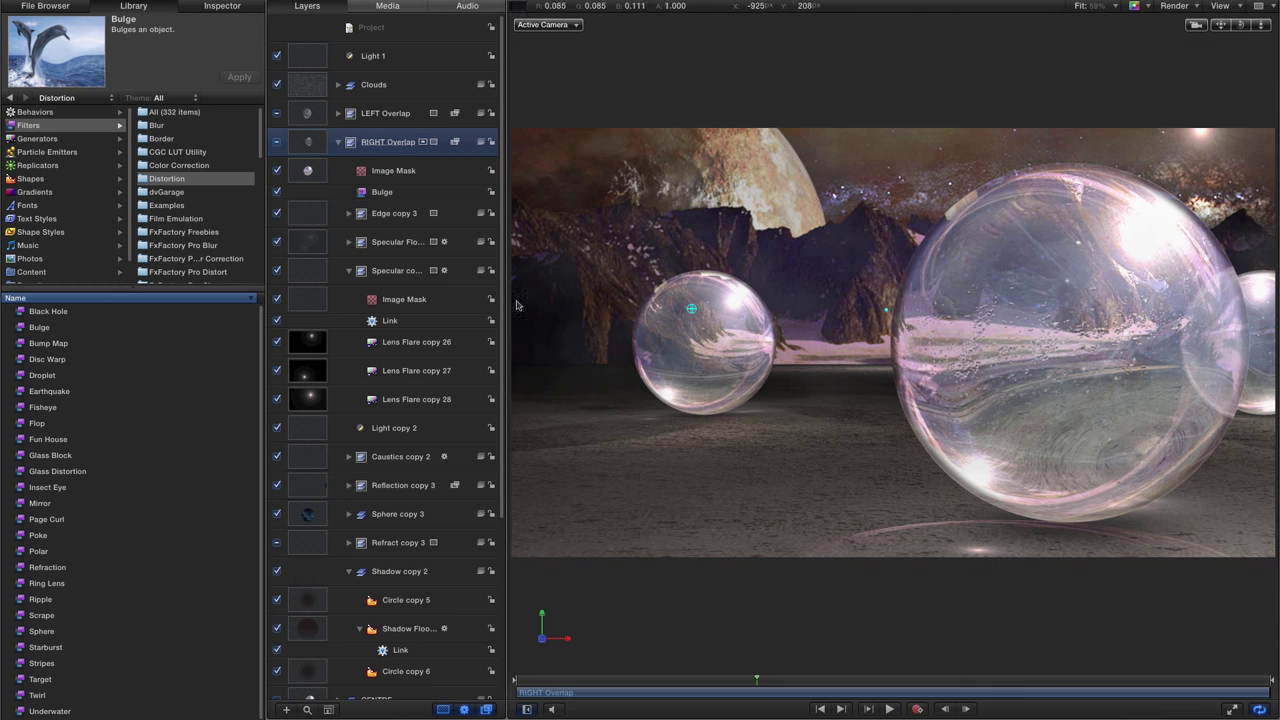
Step: Delete the Specular Floor copy 2, Caustics copy 2, Shadow copy 2 and Light copy 2 items from the RIGHT Overlap group
click(307, 243)
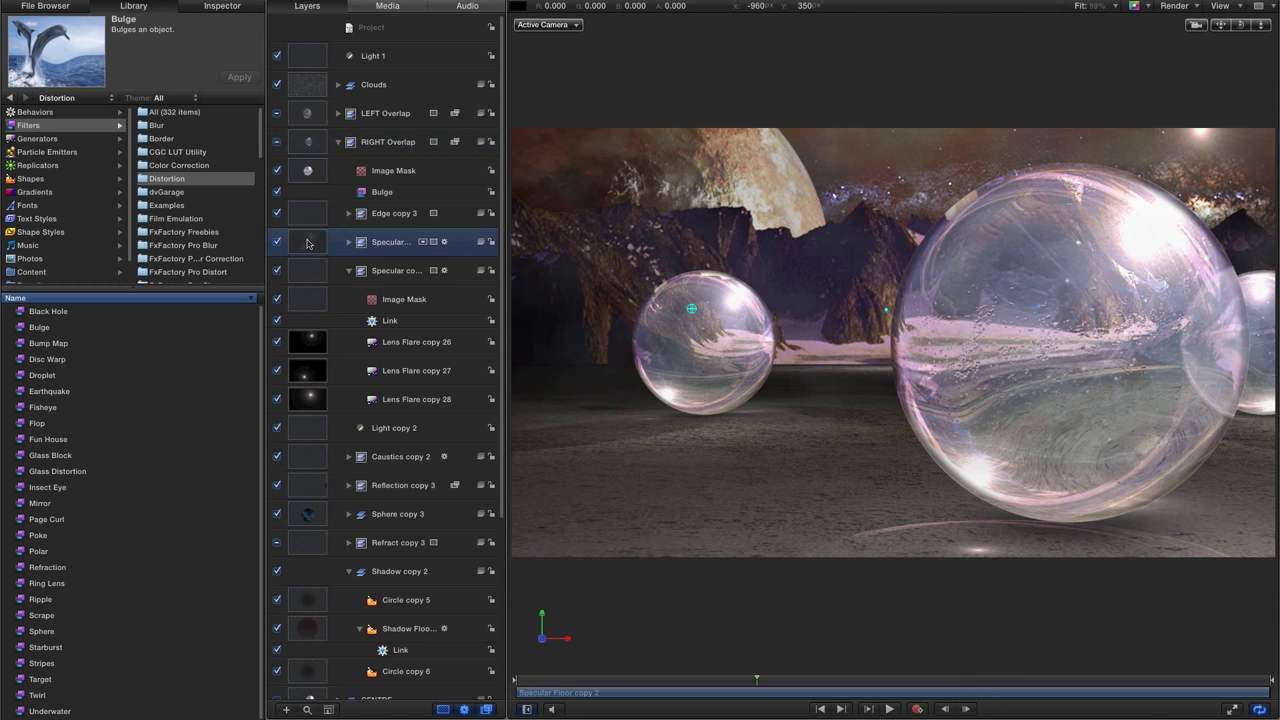
key(Delete)
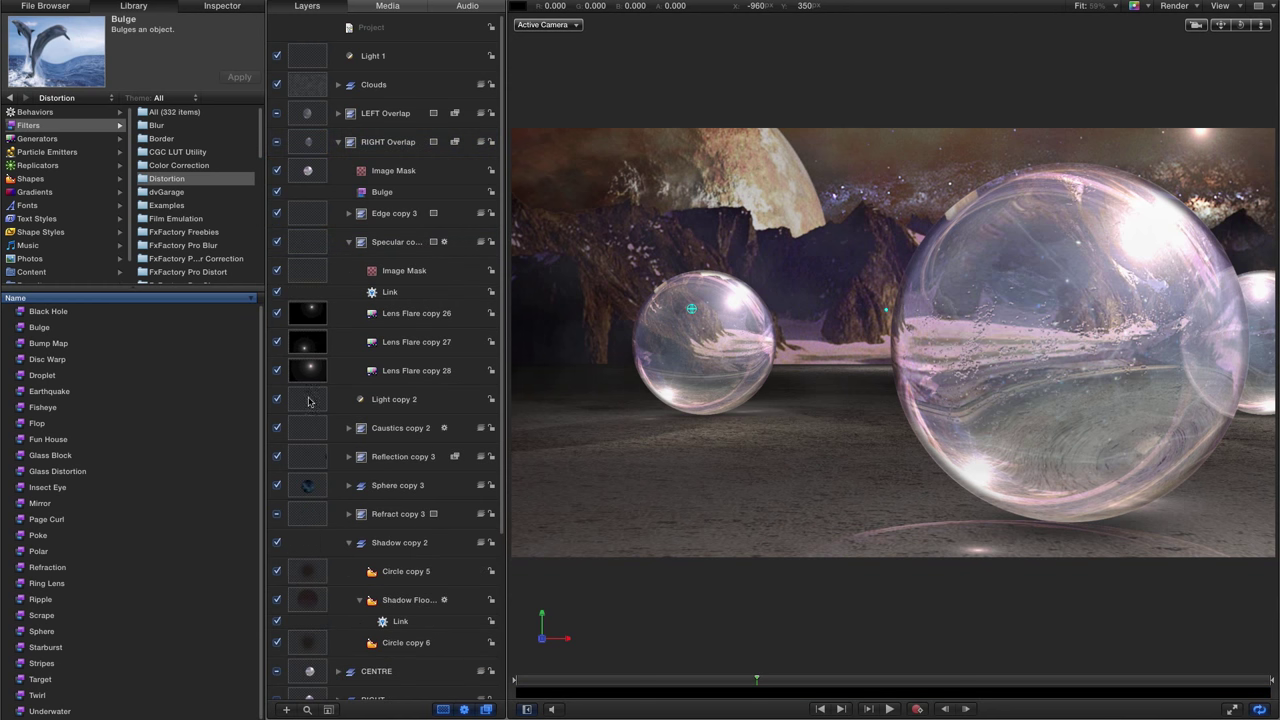
click(305, 430)
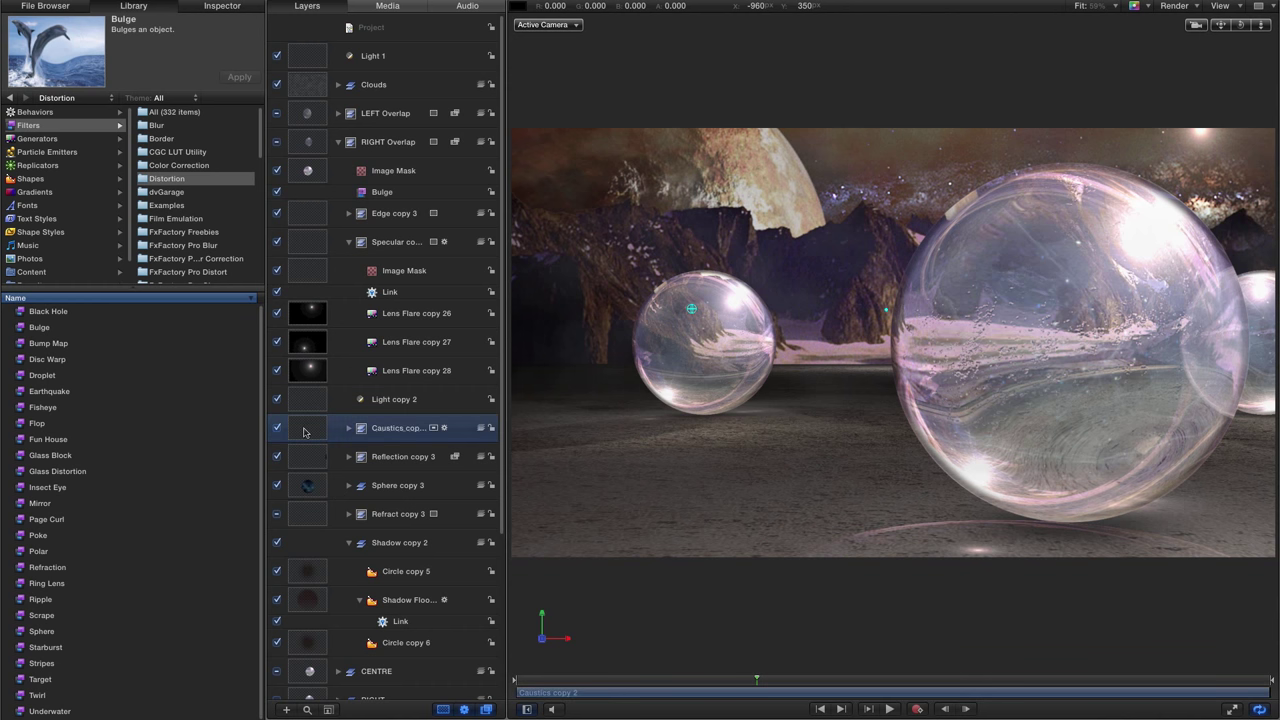
key(Delete)
click(338, 514)
key(Delete)
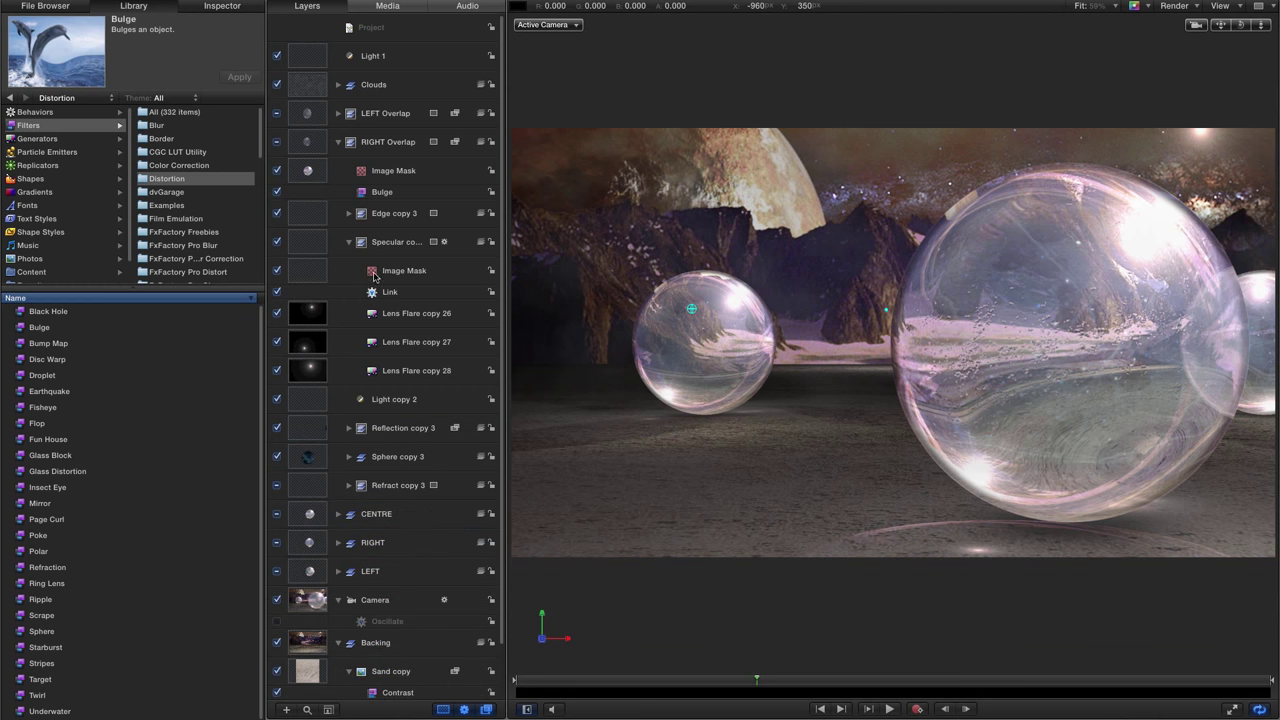
click(307, 398)
key(Delete)
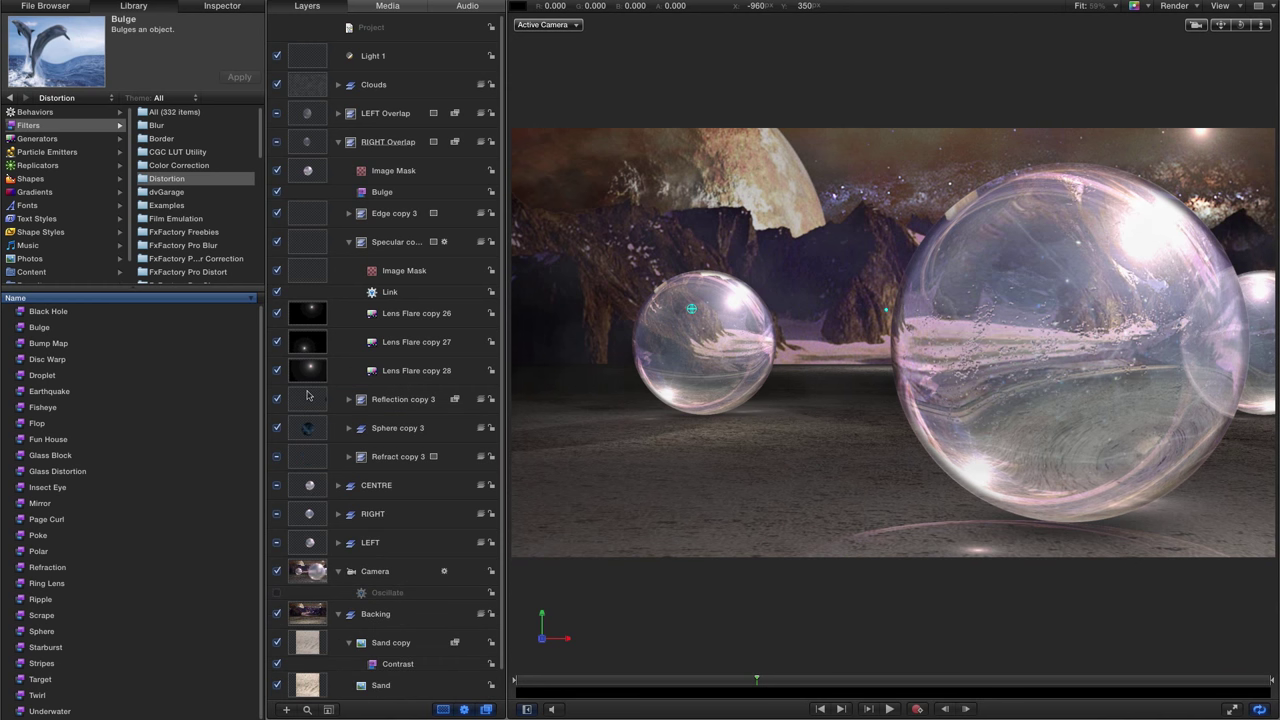